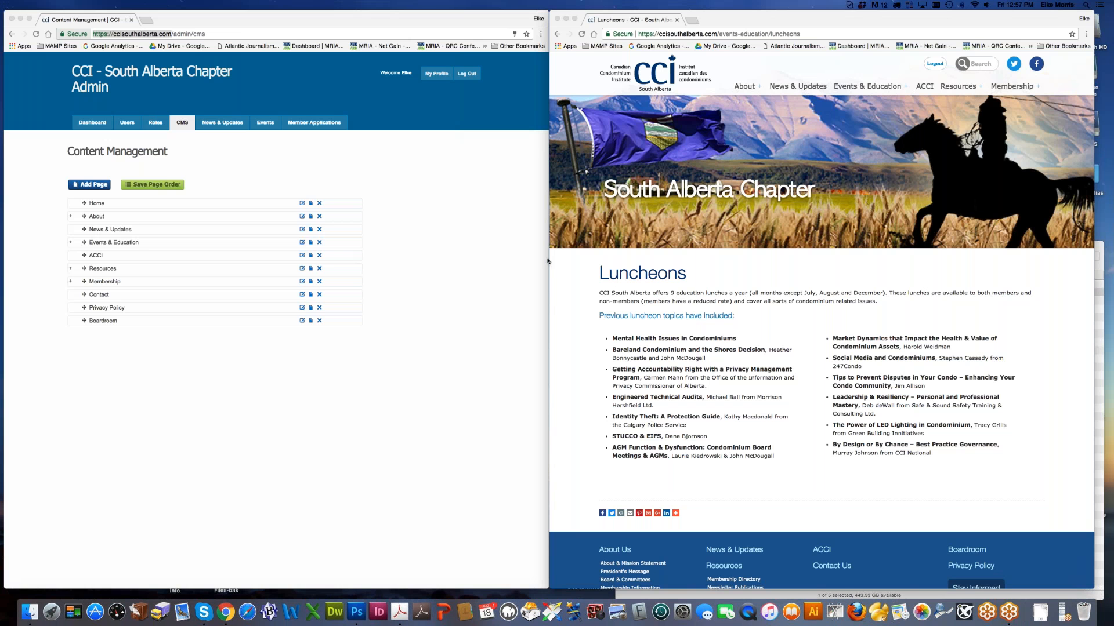
Step: Reload the CMS page list and expand About, Events & Education, Resources and Membership to show subpages
left_click(505, 301)
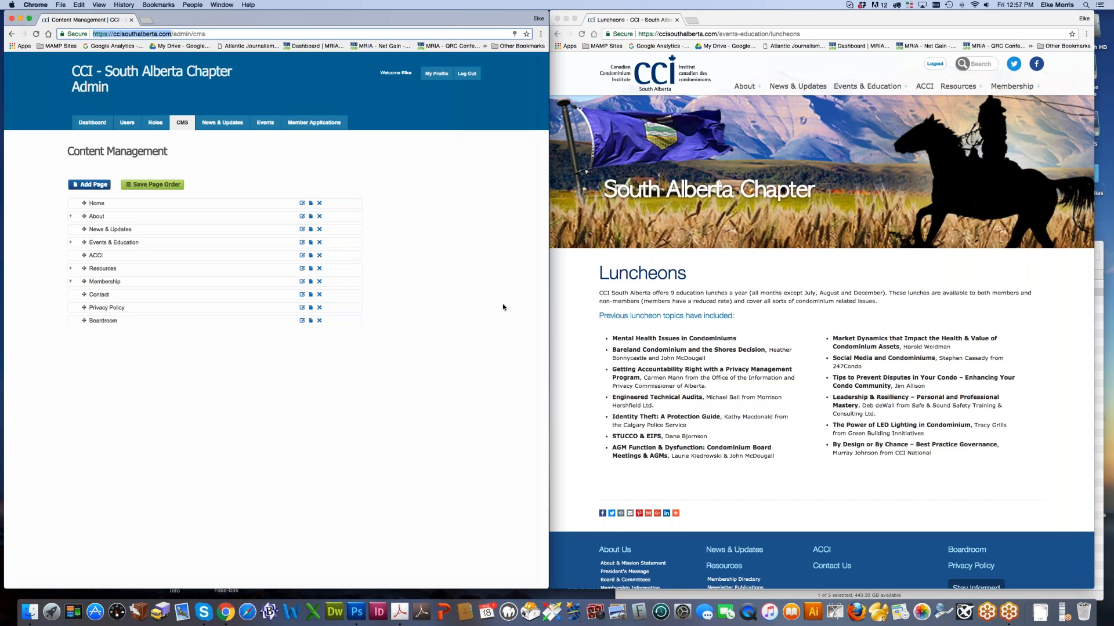
left_click(184, 124)
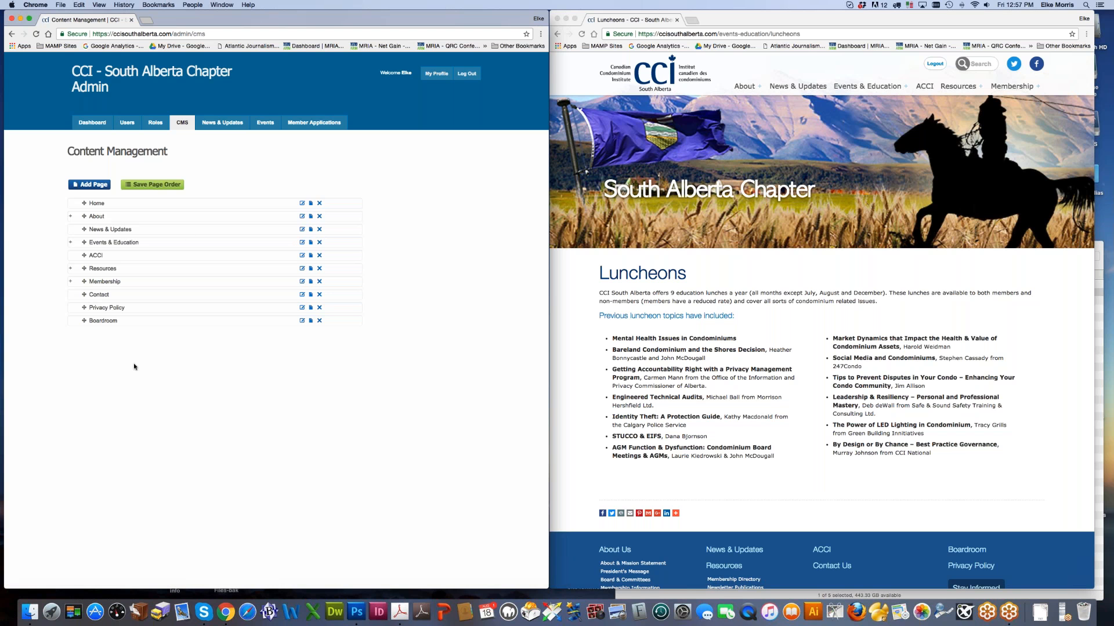
mouse_move(44, 190)
left_mouse_down()
mouse_move(39, 155)
mouse_move(69, 171)
mouse_move(43, 197)
left_mouse_up()
left_click(70, 217)
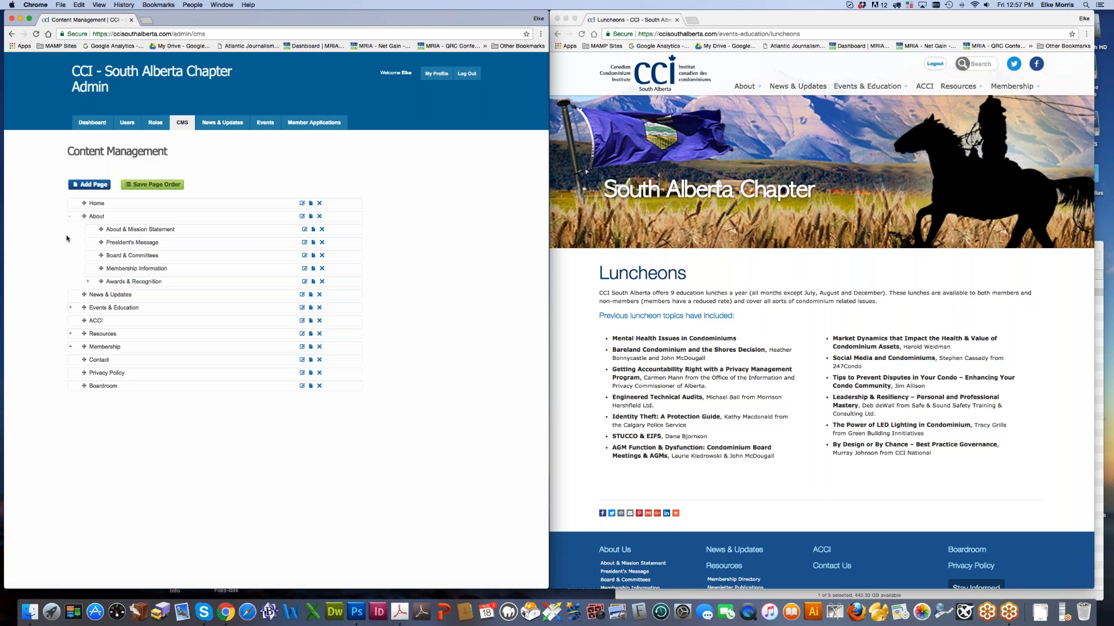
left_click(70, 308)
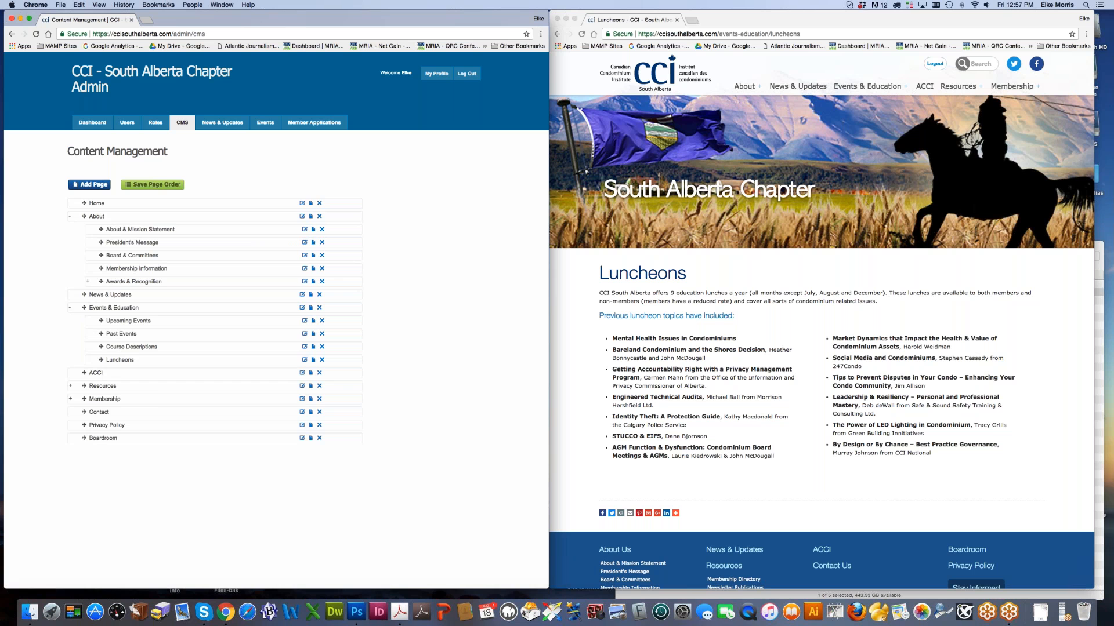
left_click(70, 386)
left_click(70, 464)
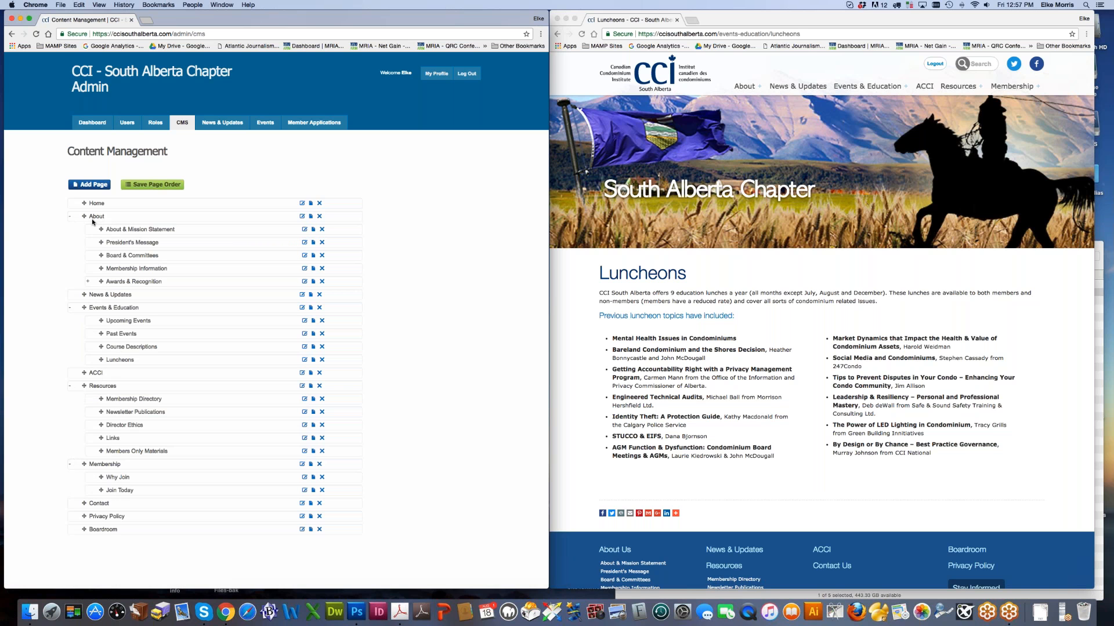
left_click(770, 261)
mouse_move(744, 85)
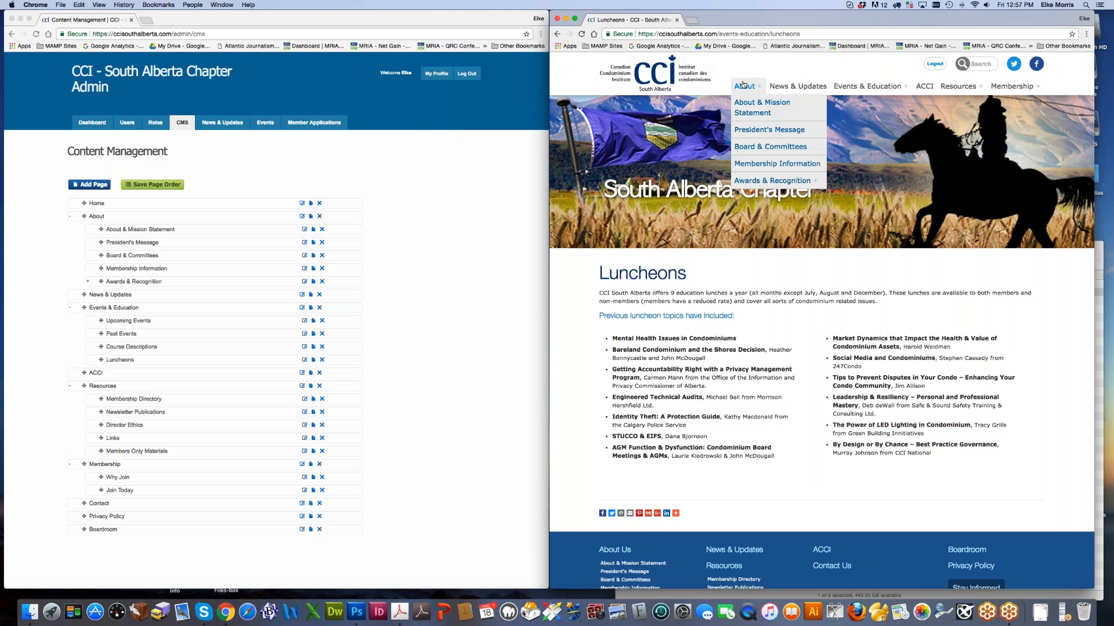
Step: Show President's Message on the live site and open its CMS page in a new tab
left_click(747, 131)
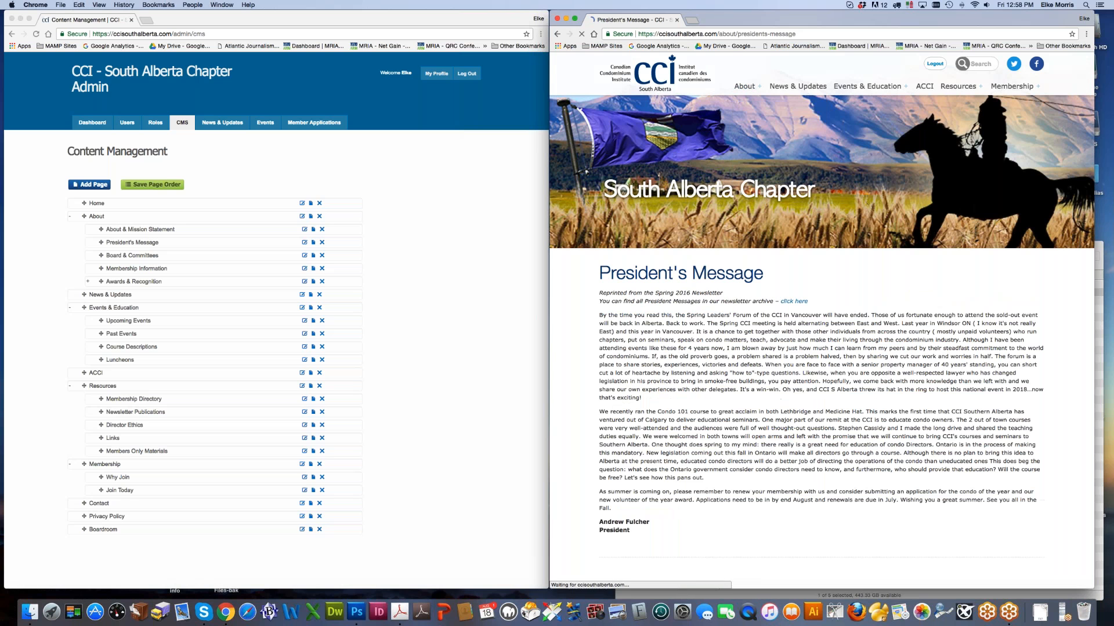
left_click(75, 249)
right_click(134, 242)
key("Escape")
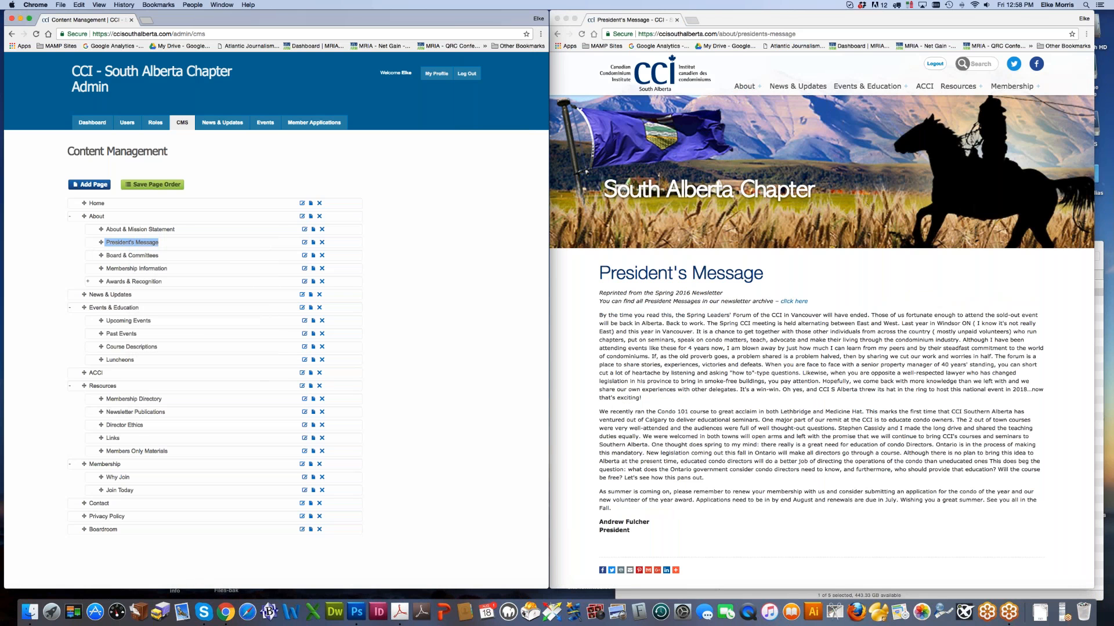
right_click(119, 242)
left_click(140, 248)
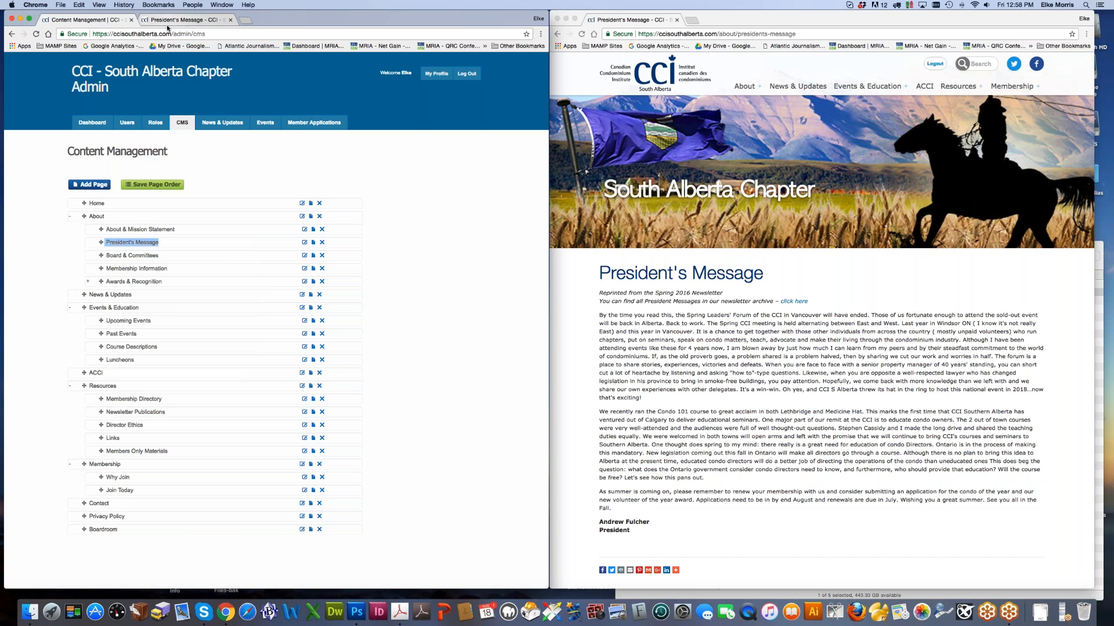
Step: Re-expand About in the page tree and switch to the President's Message editor tab
left_click(133, 244)
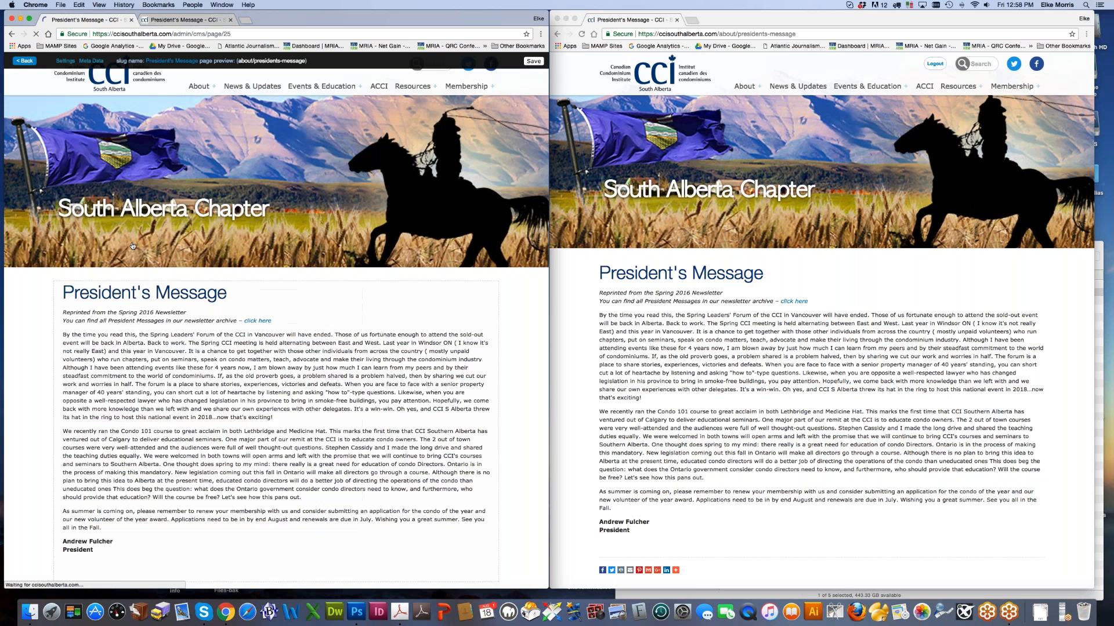
left_click(27, 61)
left_click(70, 217)
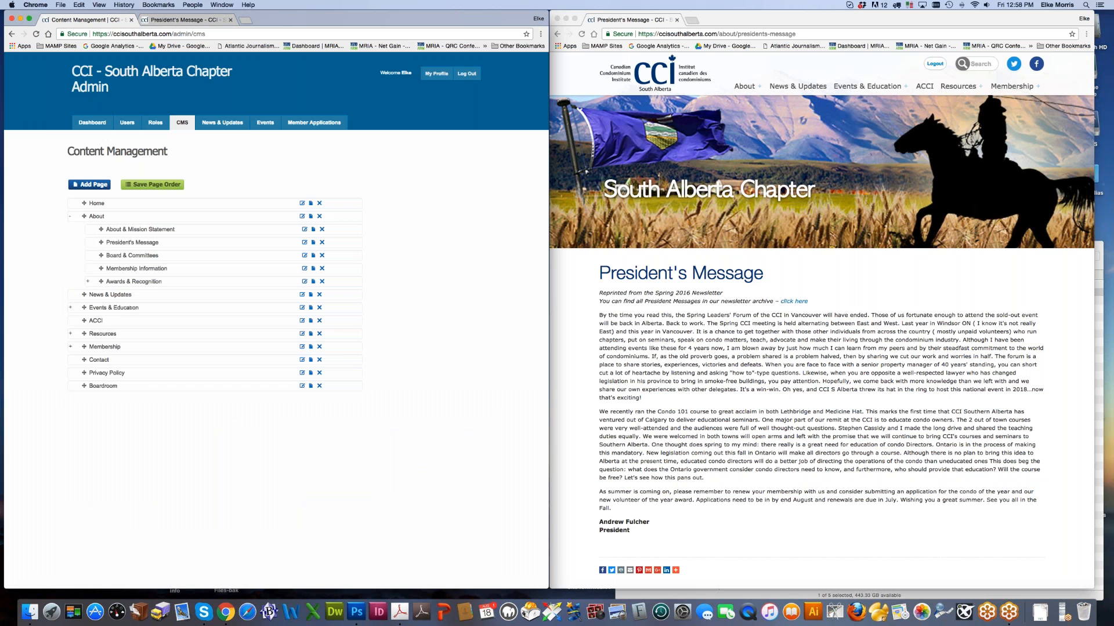
left_click(167, 20)
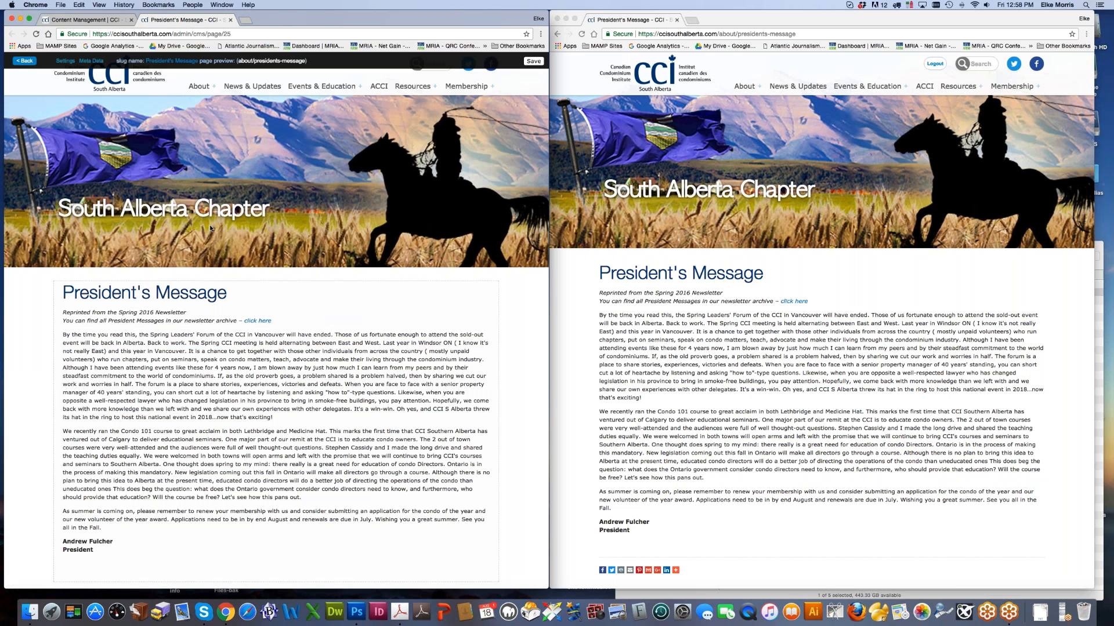
scroll(58, 198, "down", 3)
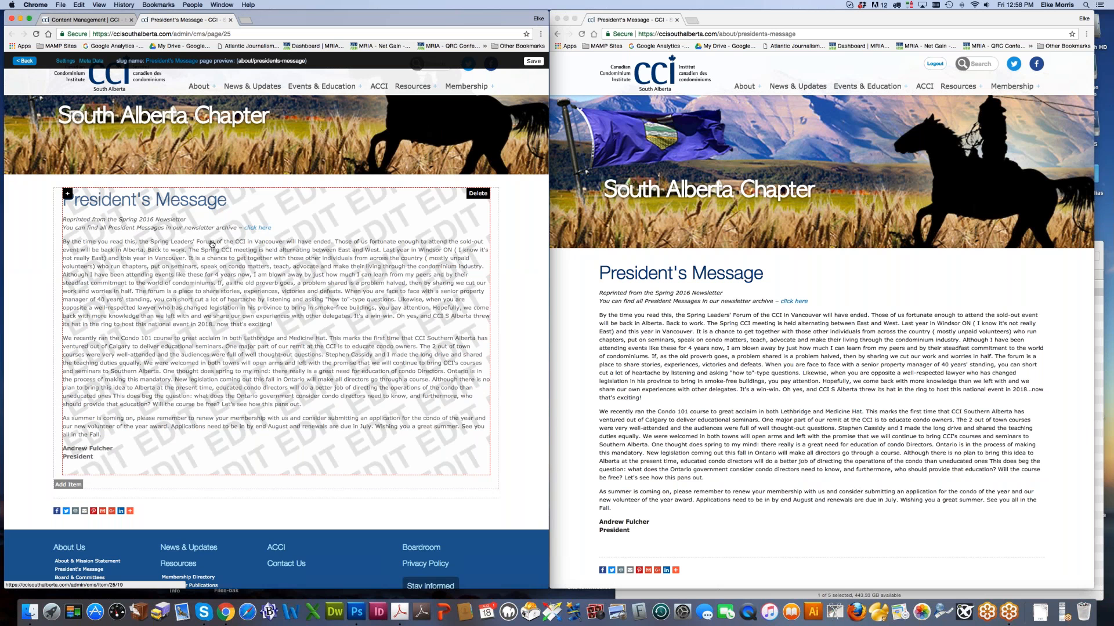
Step: Open the President's Message text module for editing and drag its editing area taller
left_click(181, 278)
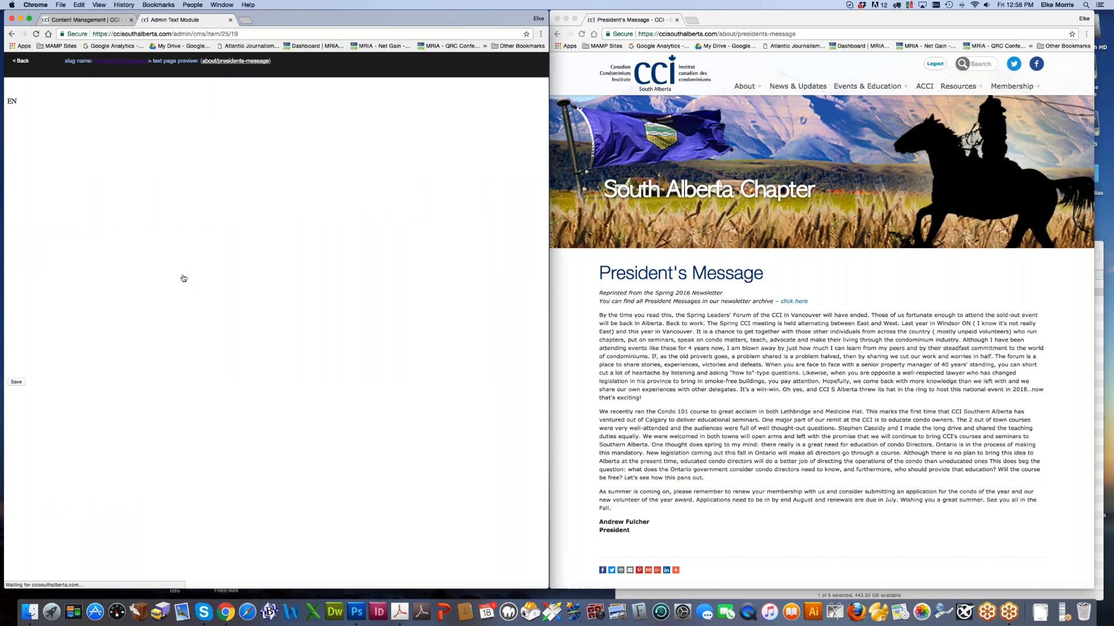
left_click_drag(541, 254, 519, 477)
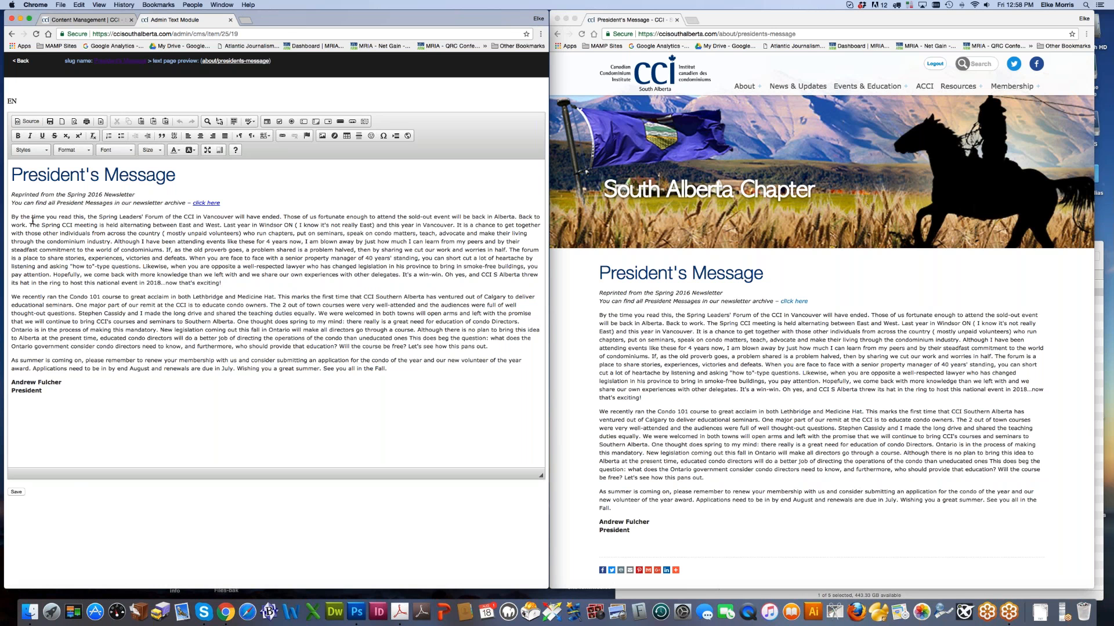
left_click(30, 611)
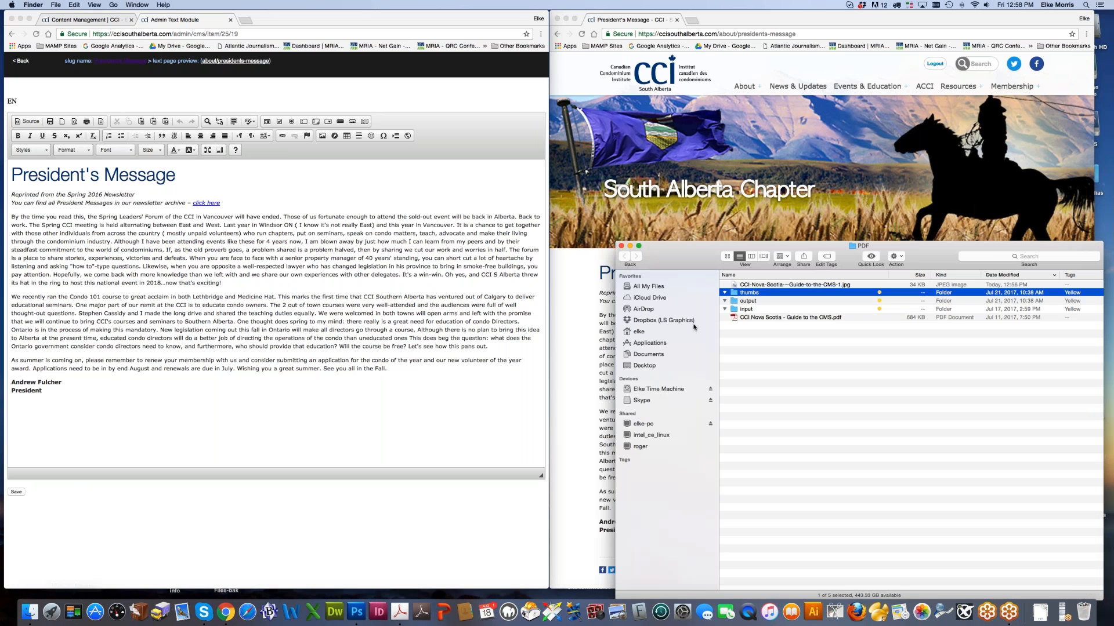
Step: Open the CCI Nova Scotia CMS guide PDF and copy its page-2 sentence about existing pages
double_click(766, 317)
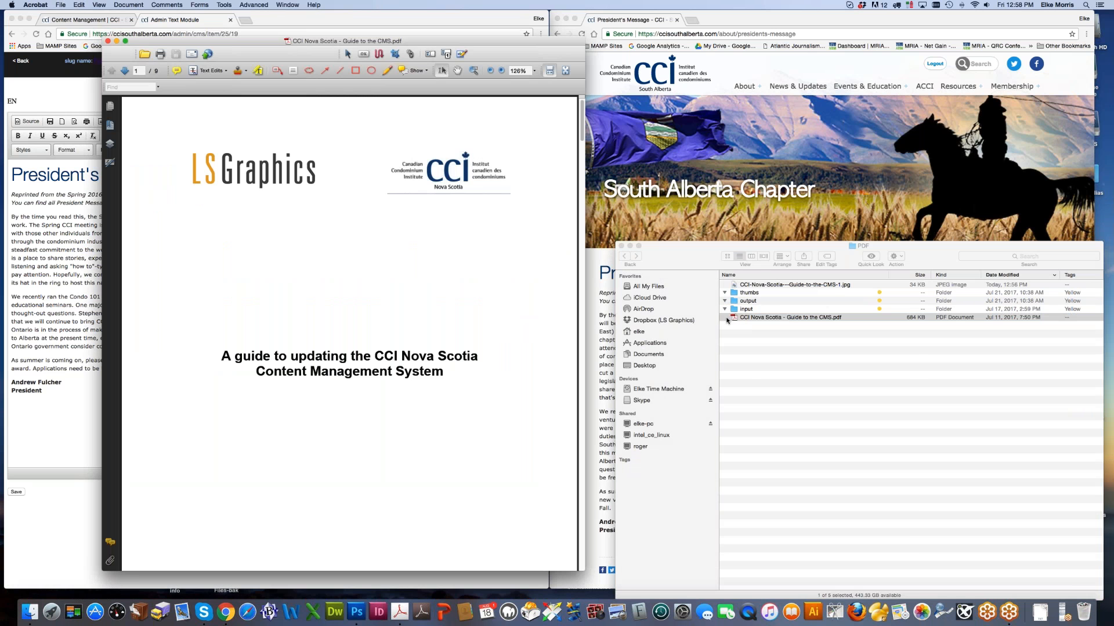
left_click_drag(314, 40, 593, 71)
scroll(690, 256, "down", 10)
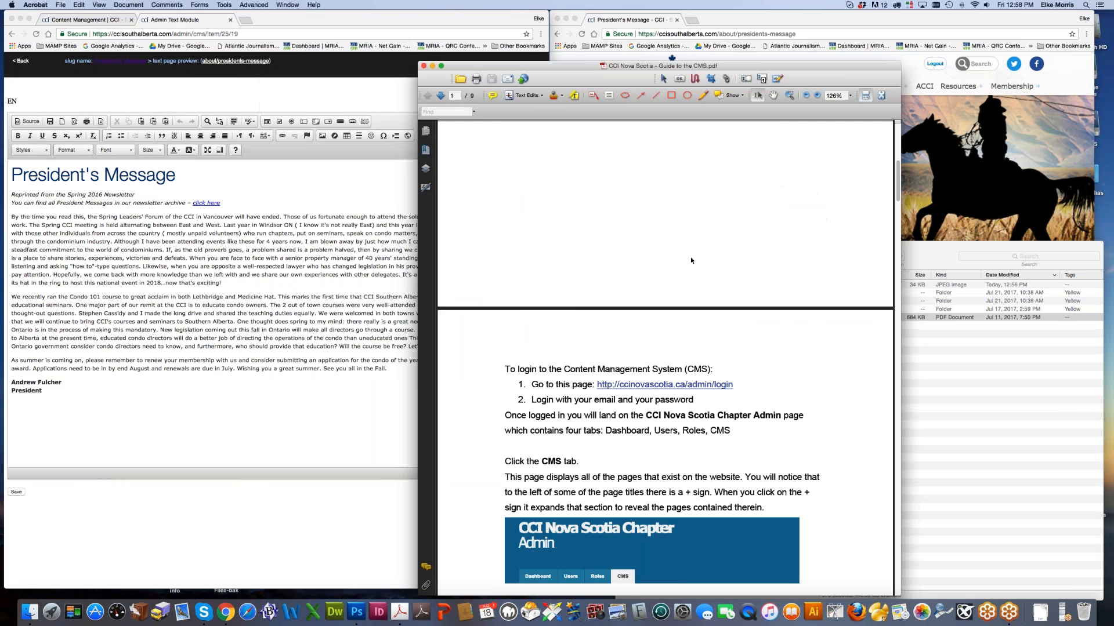
left_click_drag(506, 296, 671, 295)
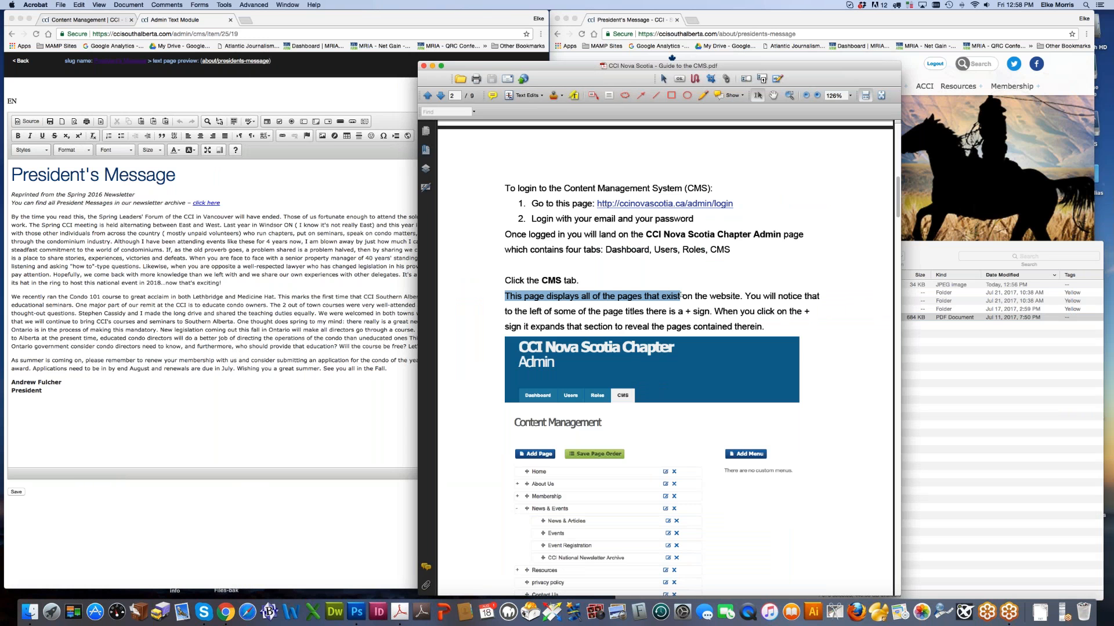
key("super+c")
key("super+c")
key("super+c")
left_click(121, 198)
left_click(10, 218)
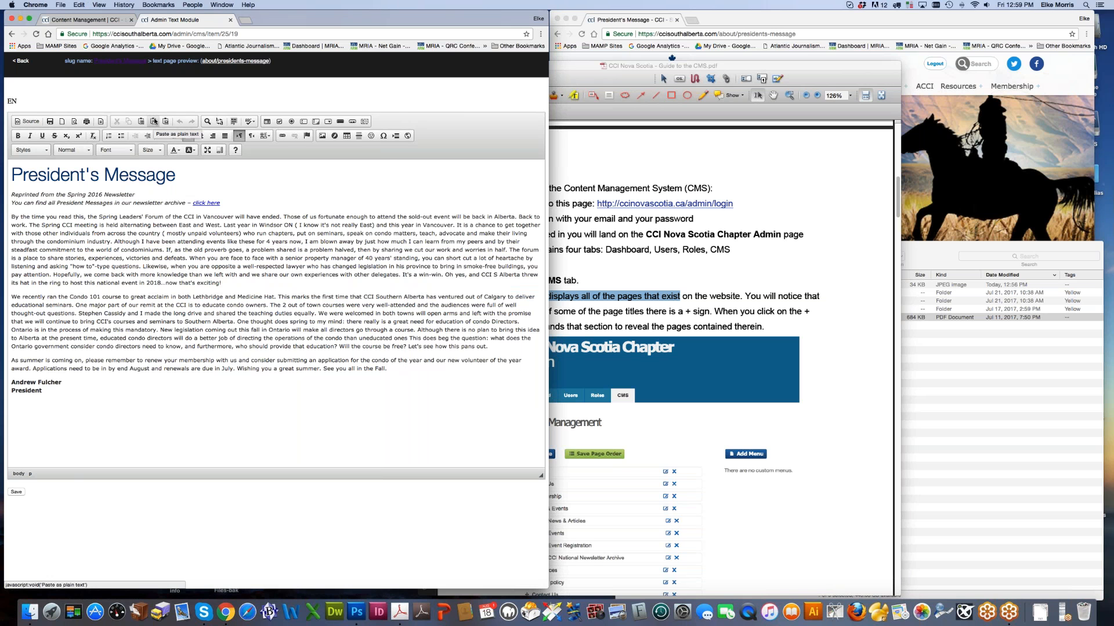
Step: Paste the copied guide sentence into the message as plain text
left_click(153, 122)
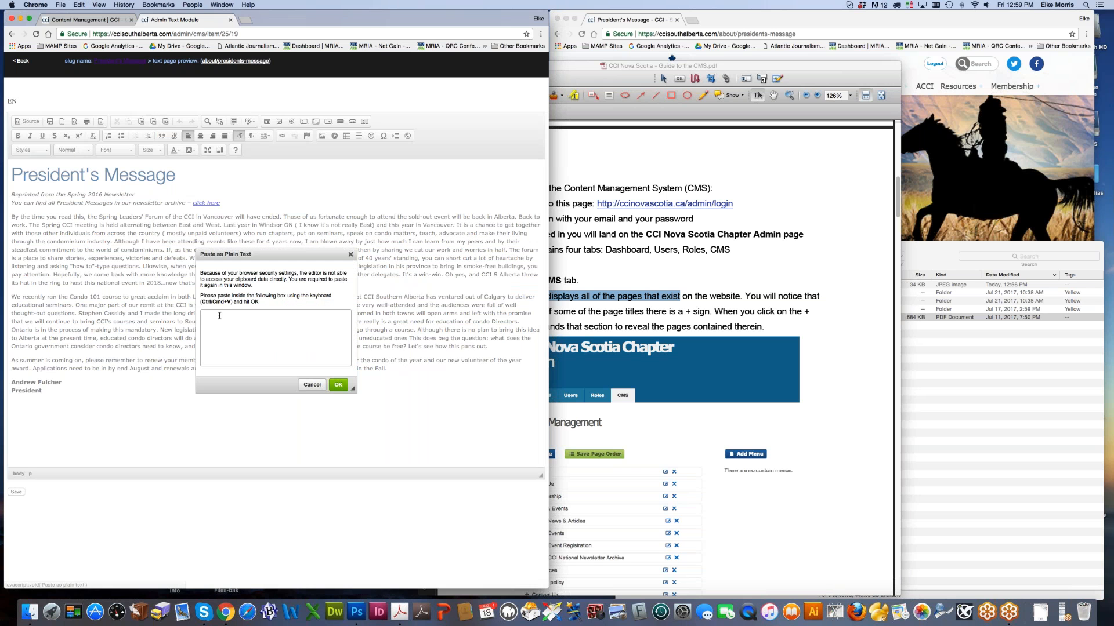
key("super+v")
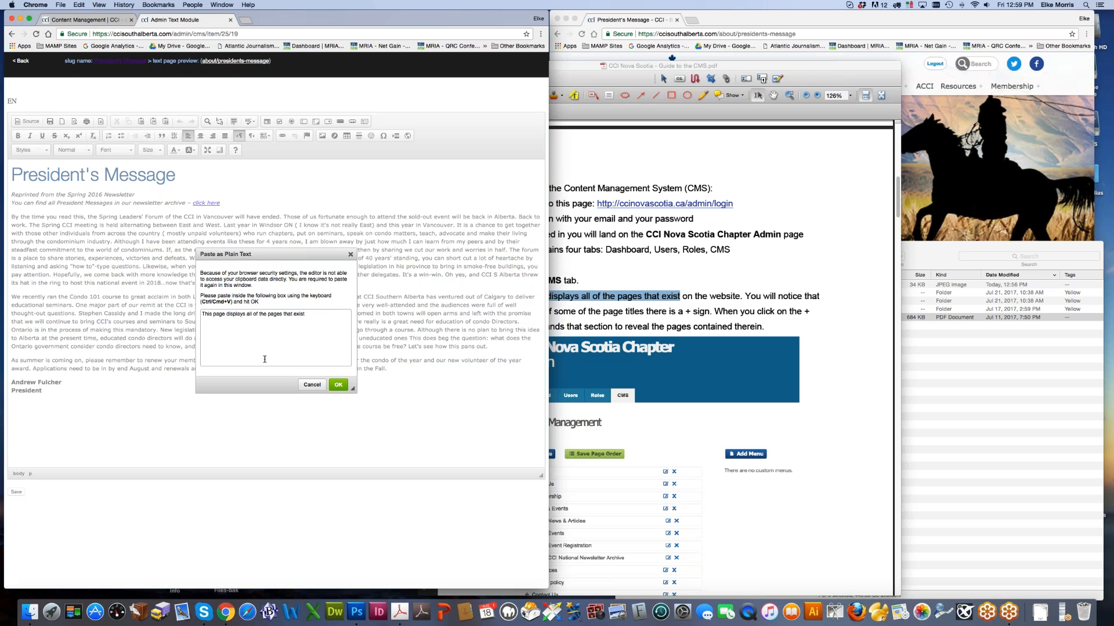
left_click(339, 384)
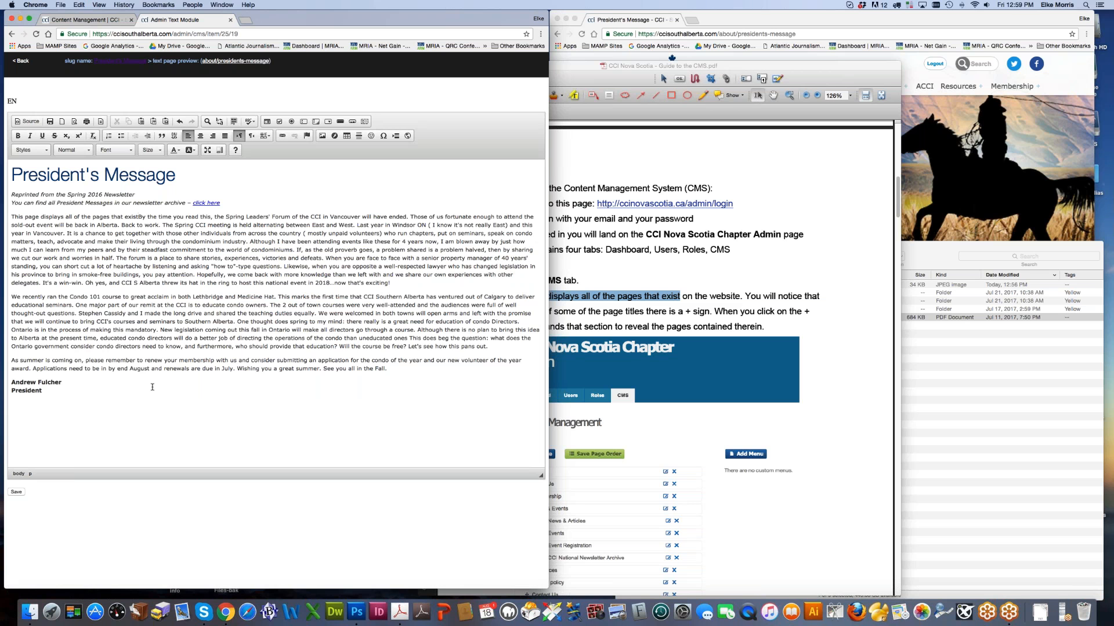
Step: Select and delete the inserted guide sentence from the message
left_click_drag(11, 217, 140, 217)
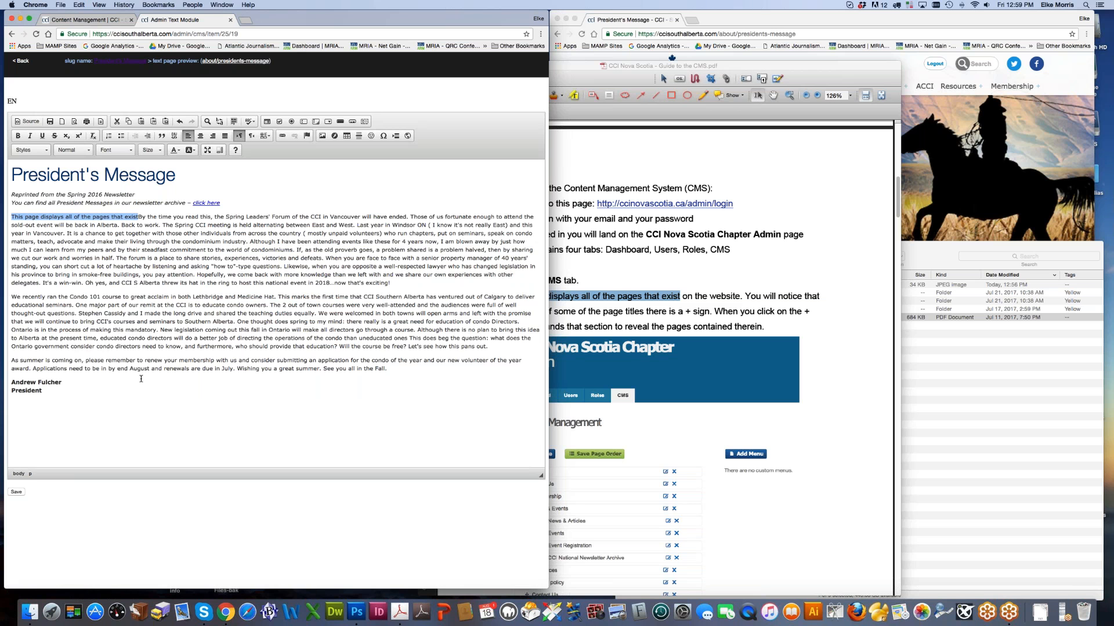
key("BackSpace")
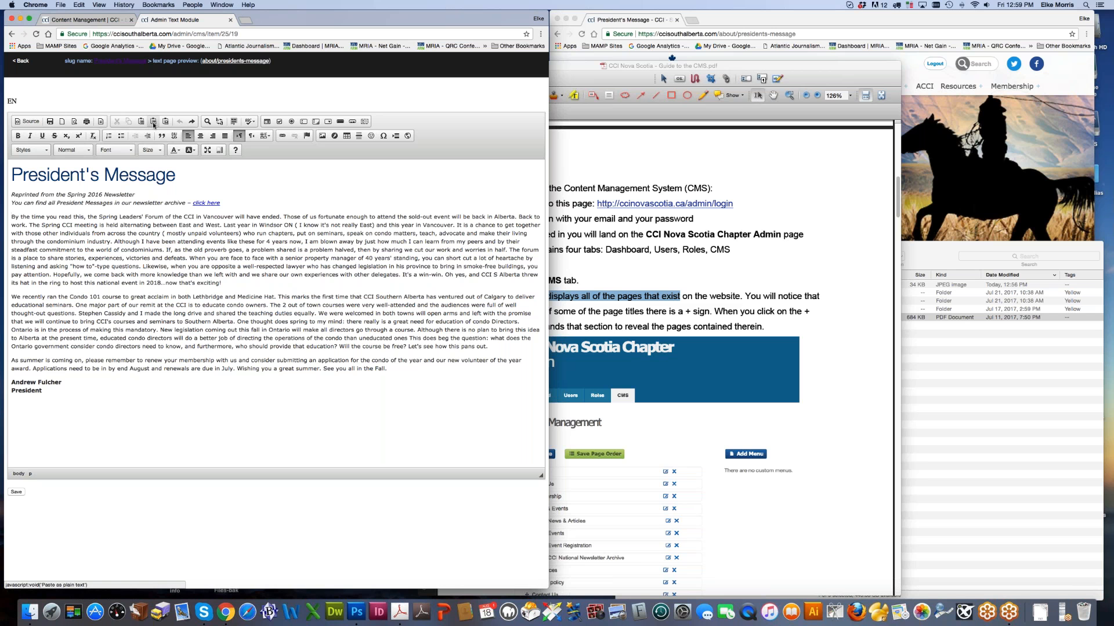
left_click(645, 303)
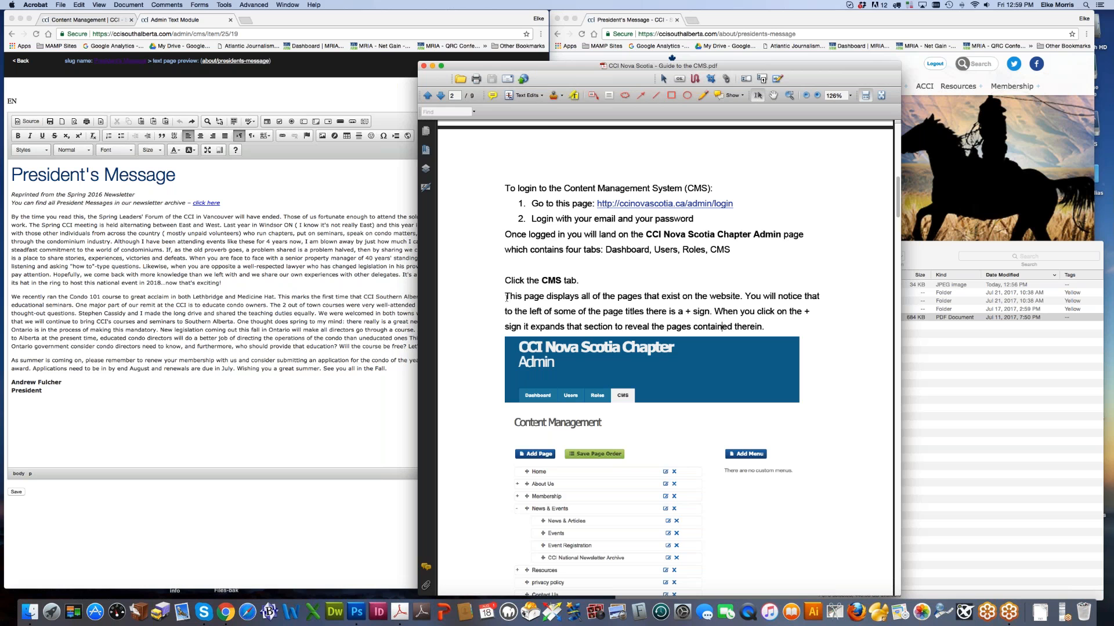
Step: Bring the President's Message text editor in front of the Acrobat guide
left_click(99, 238)
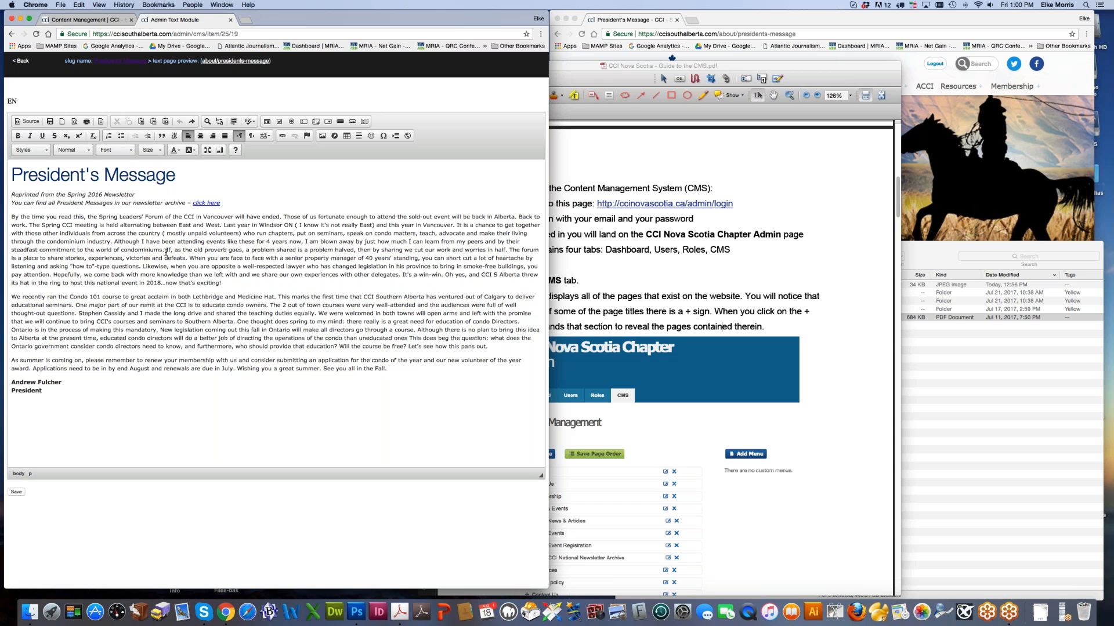
Step: Change the President's Message title's paragraph format from Heading 5 to Heading 1
left_click_drag(12, 174, 177, 175)
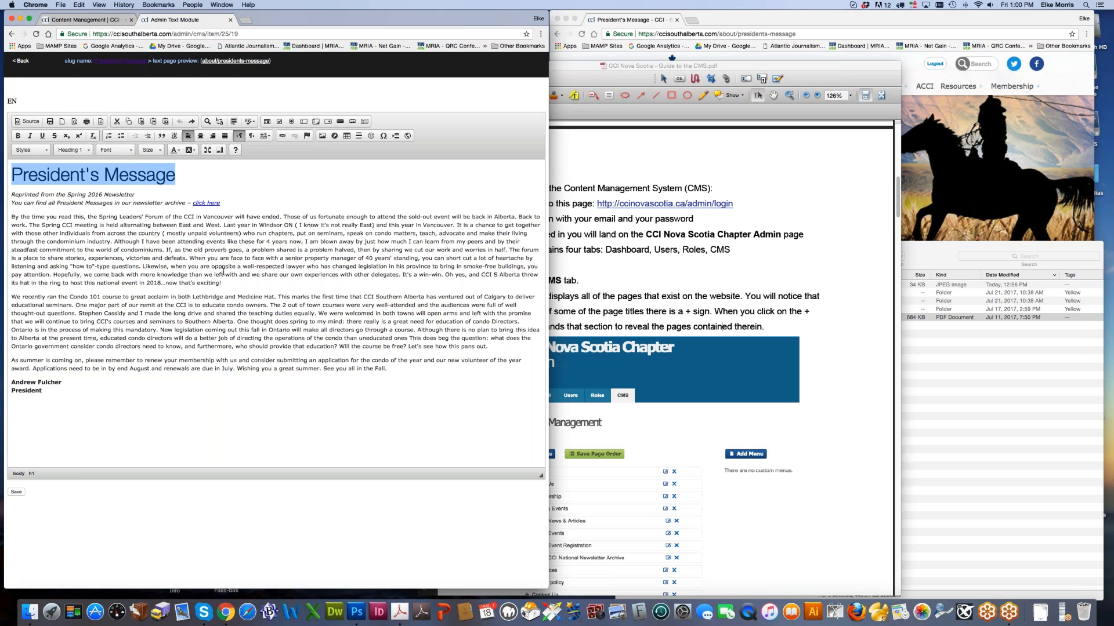
left_click(79, 152)
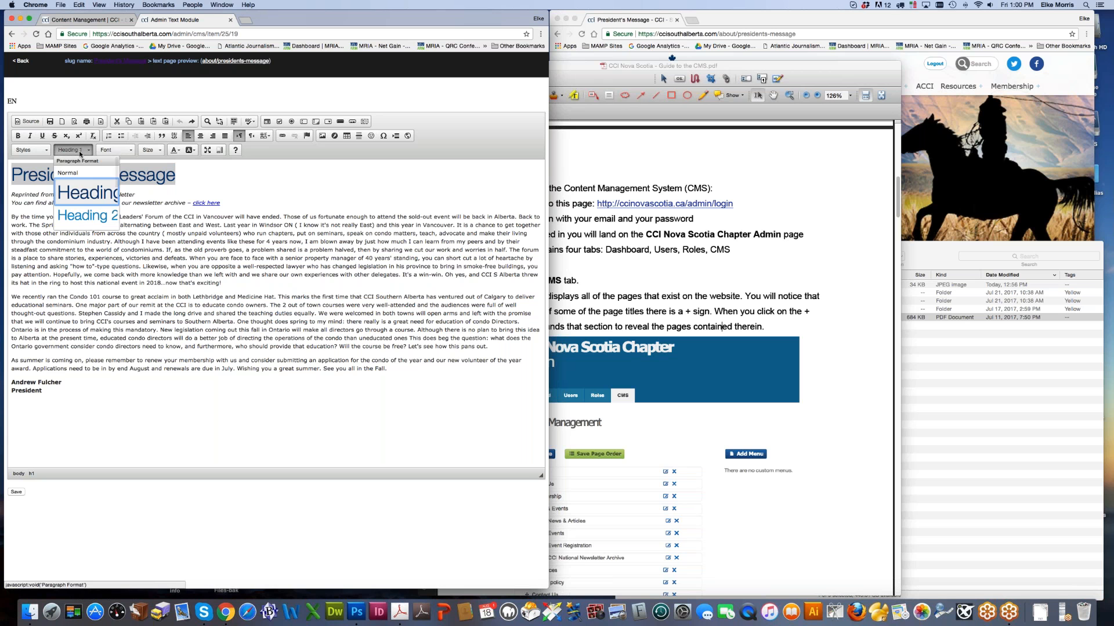
left_click(81, 216)
left_click(84, 150)
scroll(85, 192, "down", 2)
left_click(87, 203)
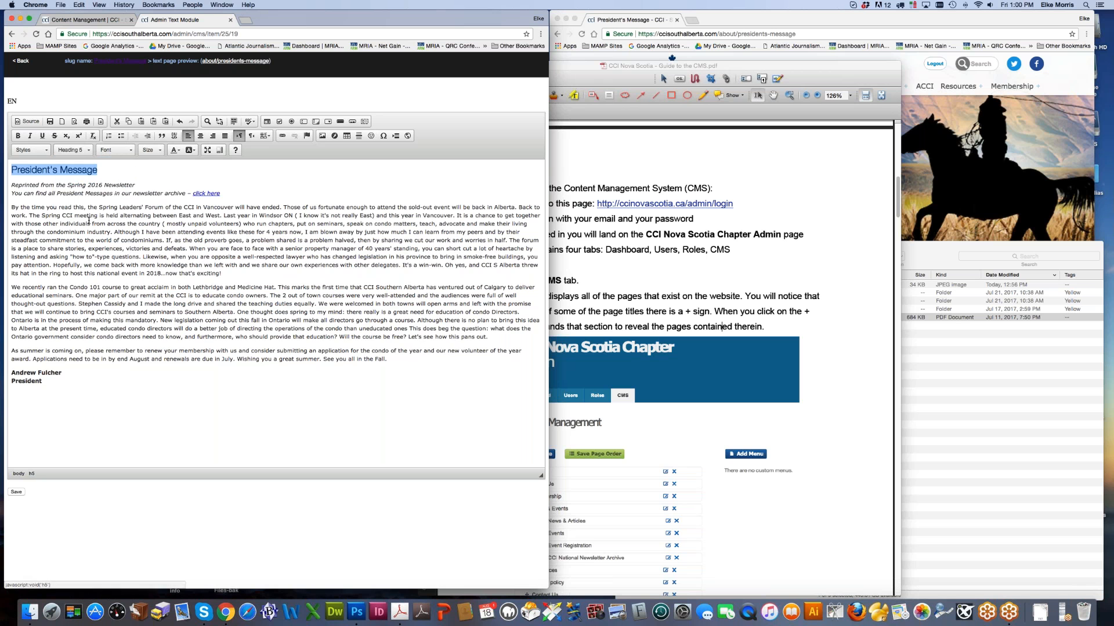
left_click(73, 150)
scroll(84, 174, "up", 3)
scroll(81, 165, "up", 2)
scroll(78, 190, "up", 2)
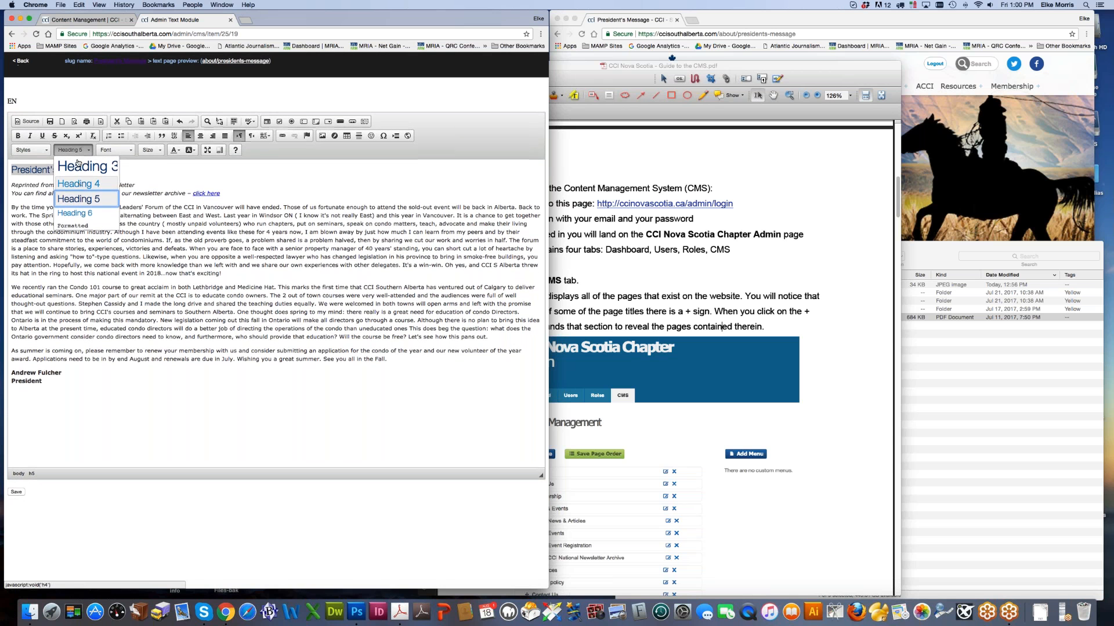
left_click(83, 152)
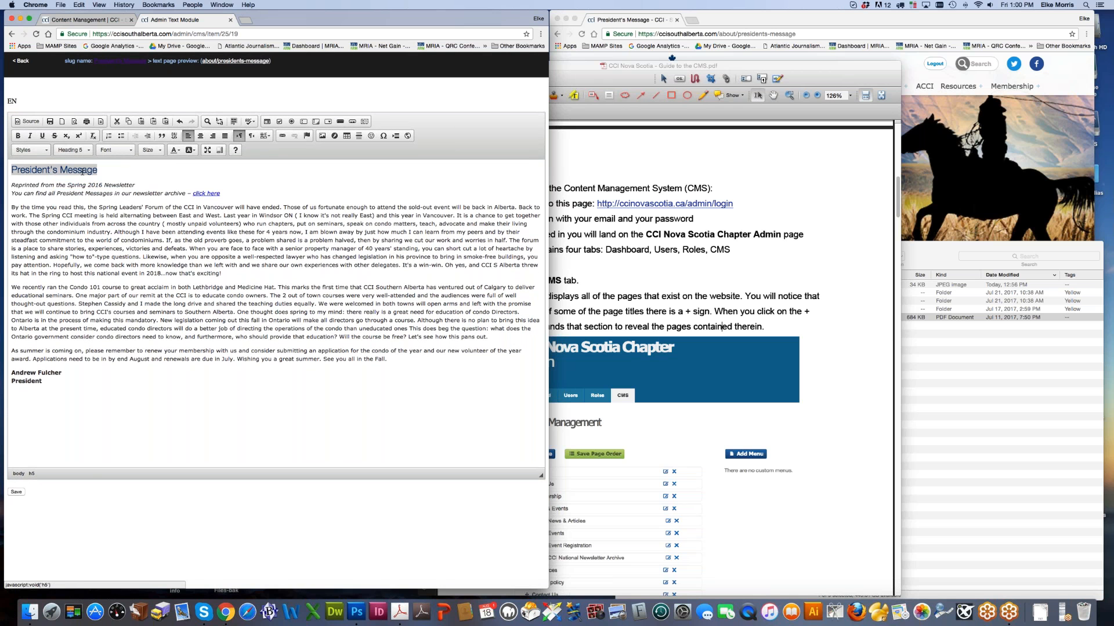
left_click(83, 152)
scroll(93, 171, "up", 2)
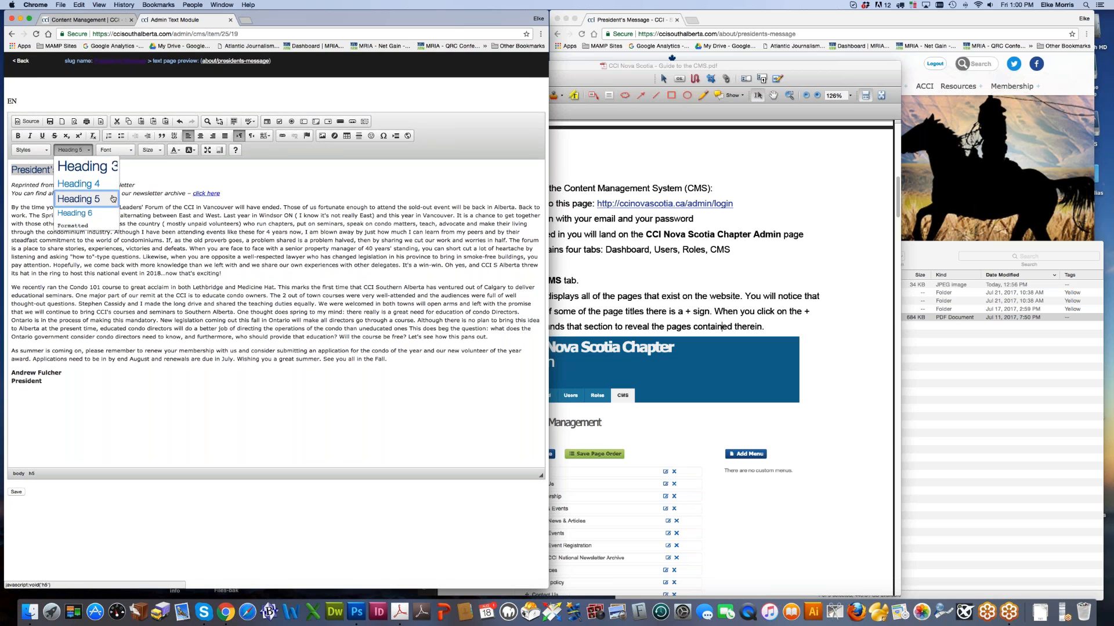
scroll(112, 199, "up", 3)
left_click(87, 184)
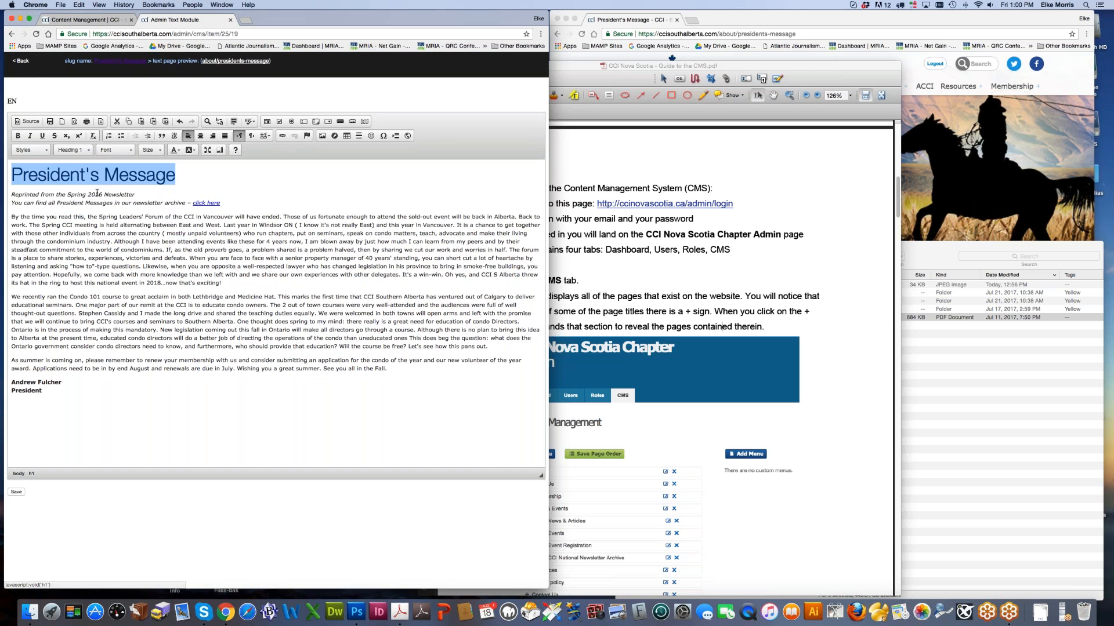
left_click(127, 273)
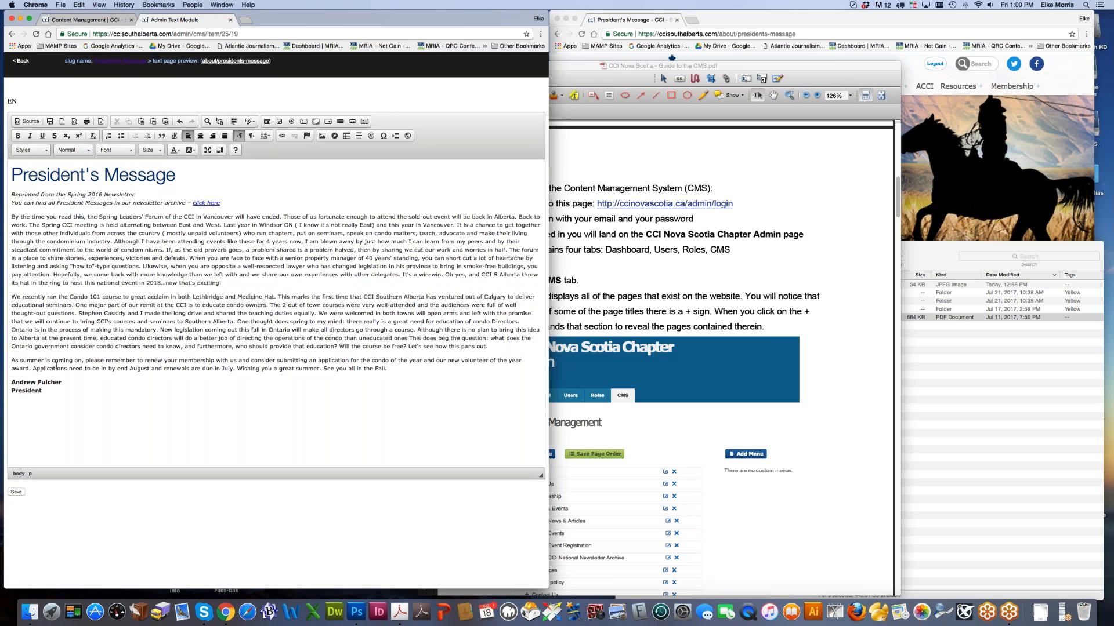
left_click_drag(11, 195, 134, 196)
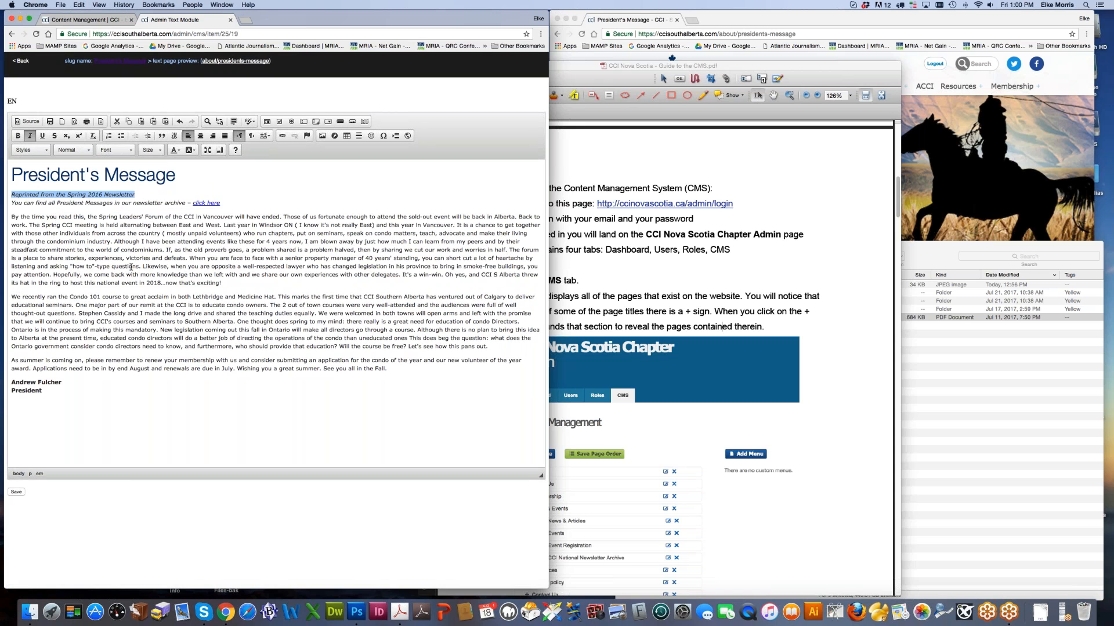
left_click(12, 203)
left_click_drag(46, 195, 50, 205)
left_click(12, 196)
left_click_drag(11, 196, 140, 191)
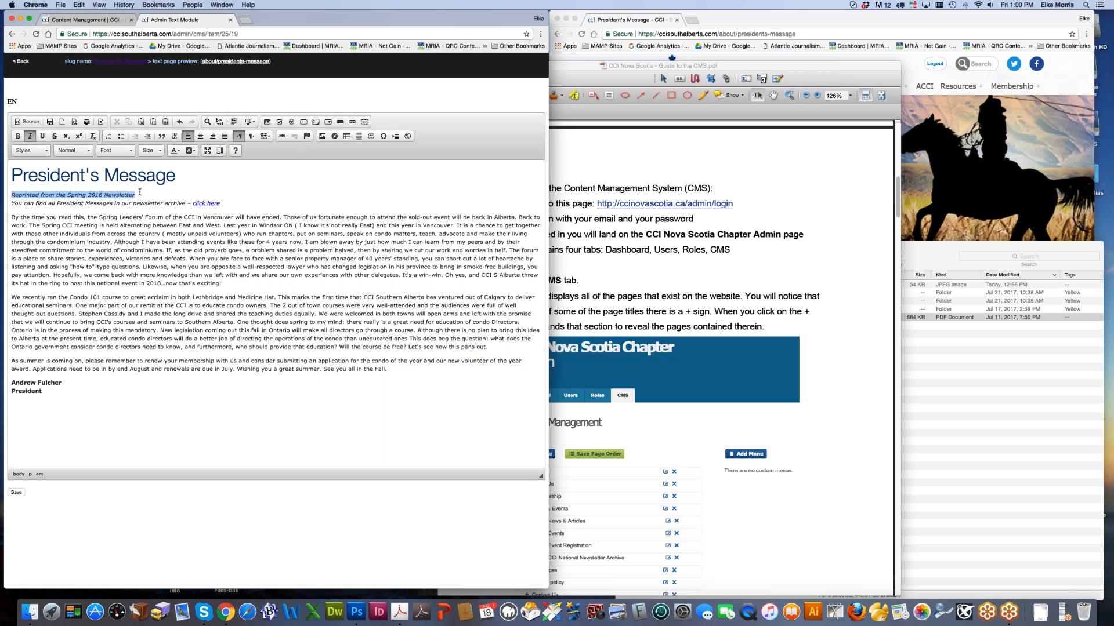
left_click(87, 150)
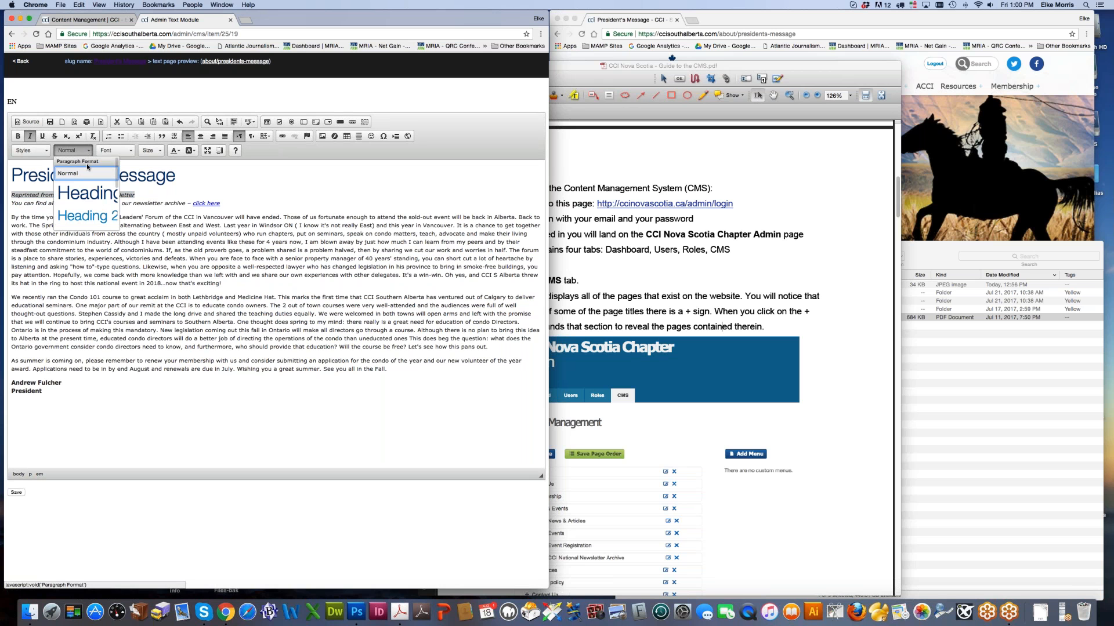
scroll(87, 185, "down", 2)
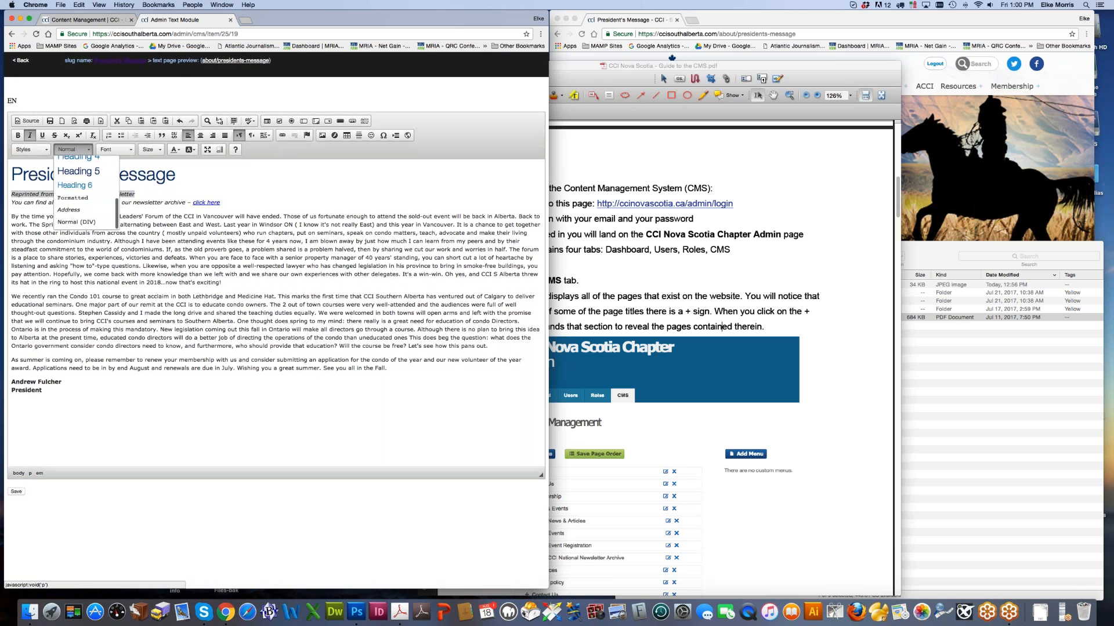
left_click(90, 186)
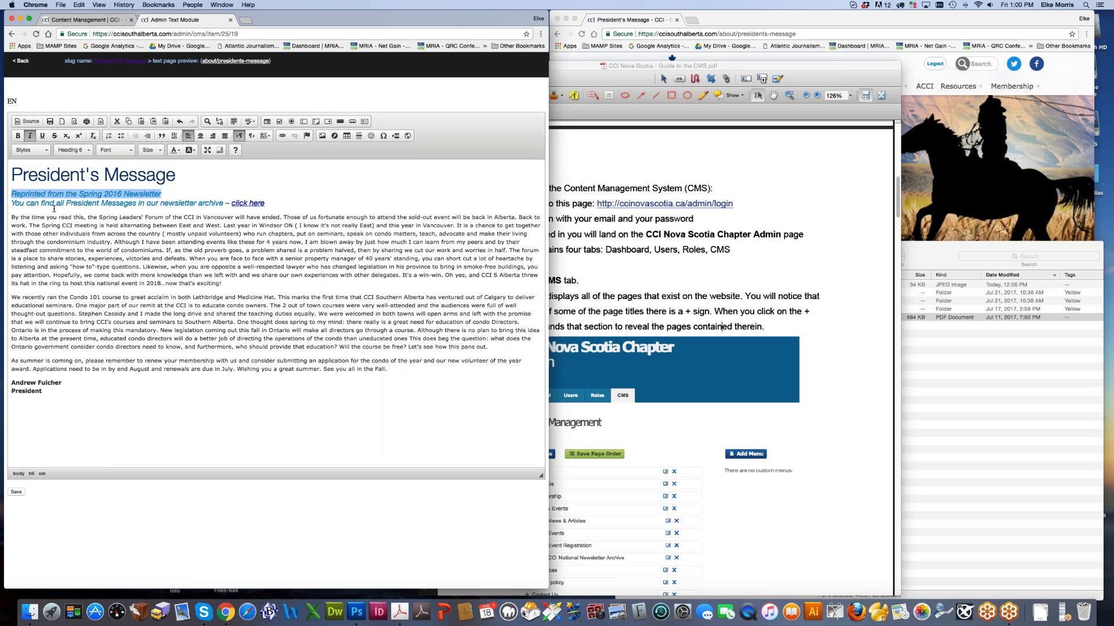
left_click(70, 150)
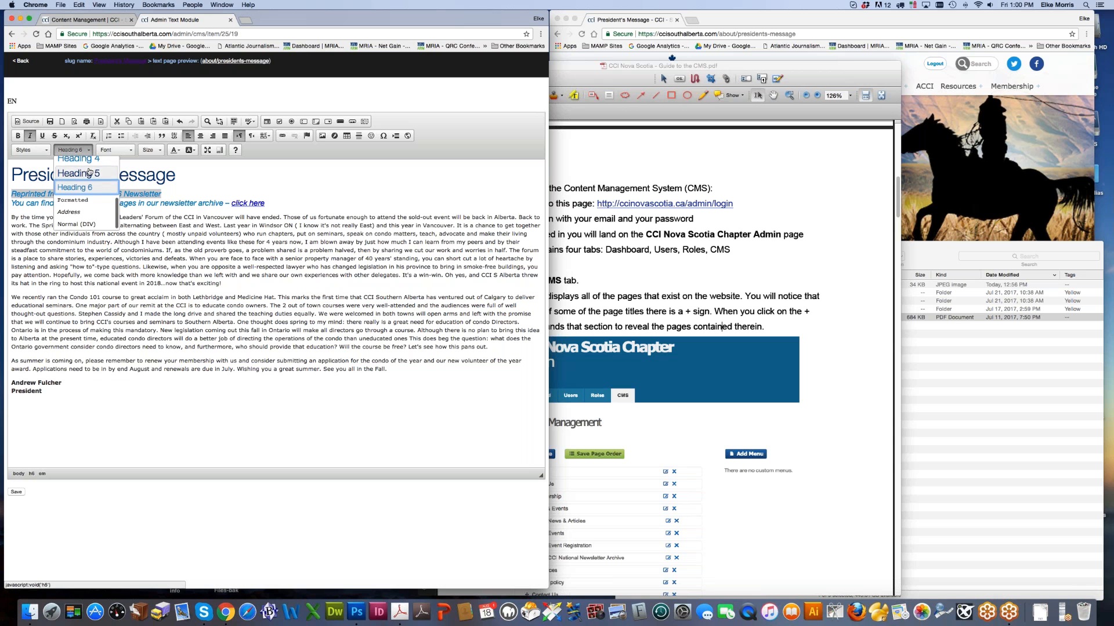
left_click(68, 173)
left_click(48, 207)
left_click(10, 204)
key("BackSpace")
key("Return")
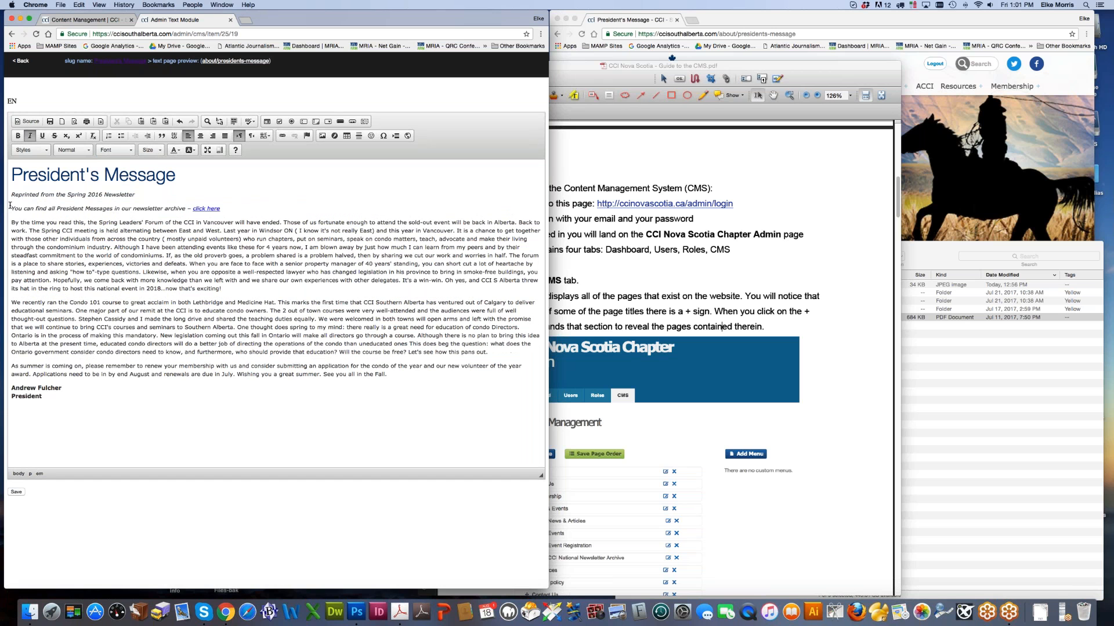
left_click_drag(11, 195, 135, 195)
left_click(72, 150)
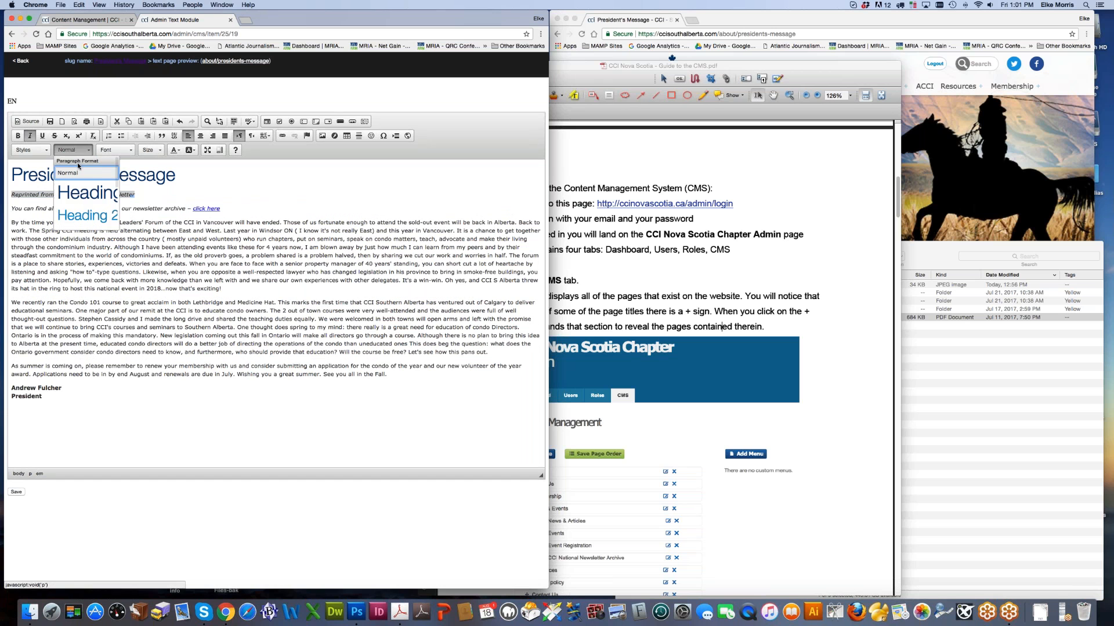
scroll(84, 218, "down", 3)
left_click(85, 215)
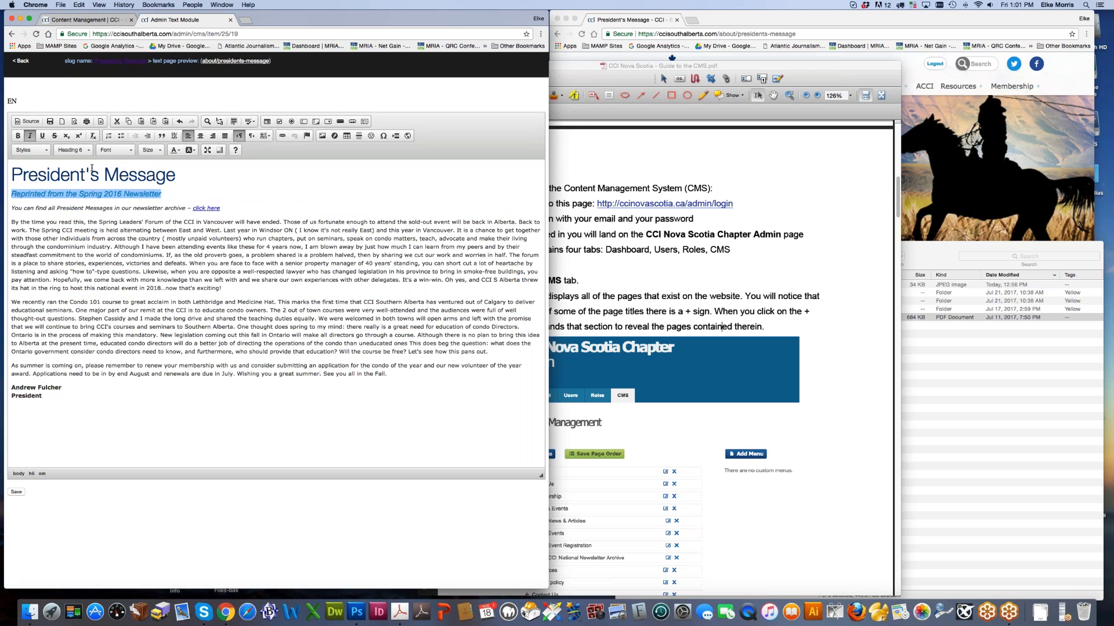
left_click(72, 150)
scroll(87, 165, "up", 1)
scroll(87, 165, "down", 1)
key("super+r")
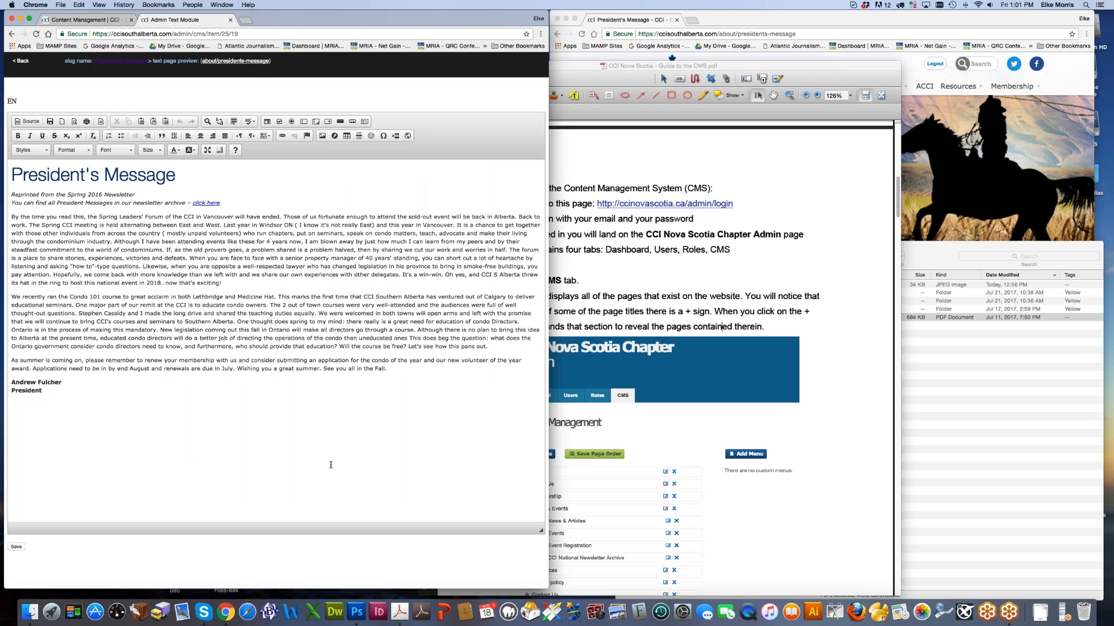
Step: Open the Link settings for the 'click here' archive link and close the CMS guide PDF
double_click(215, 203)
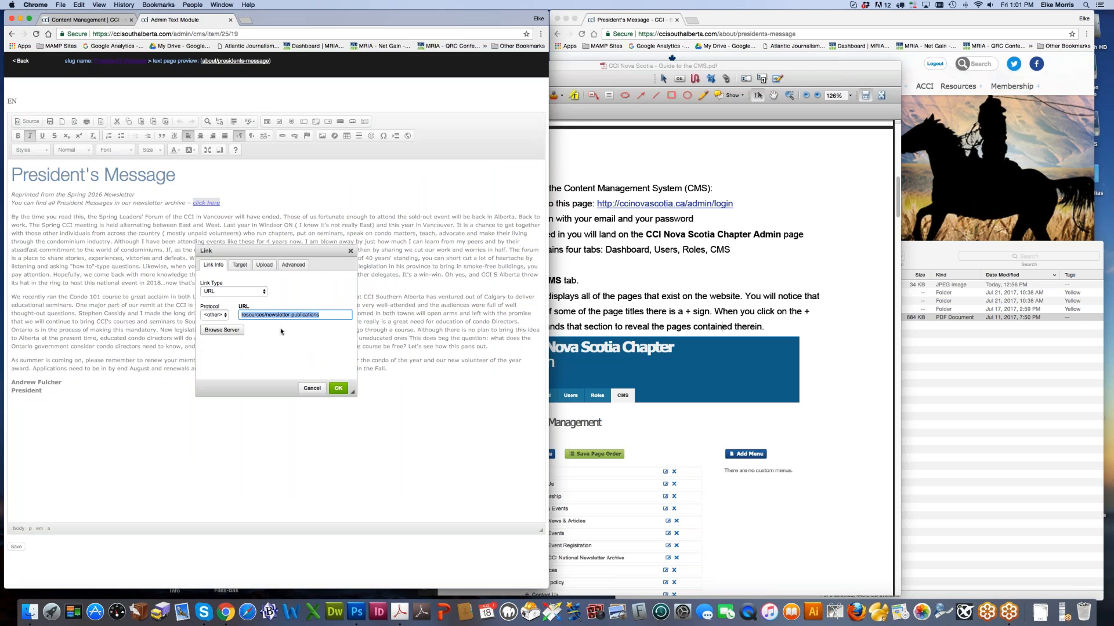
left_click(661, 296)
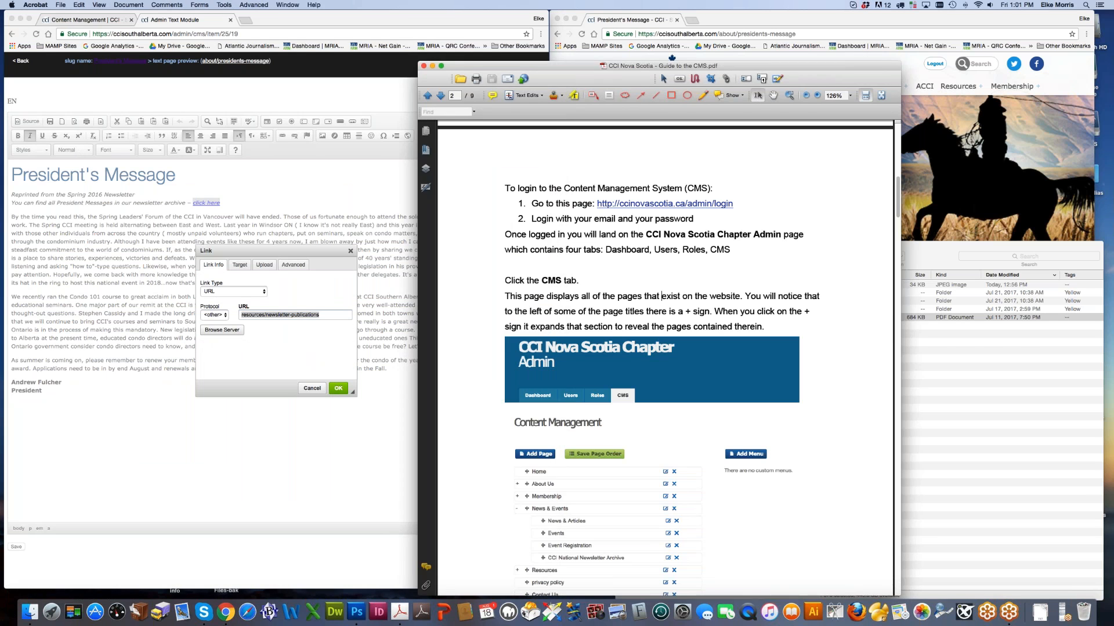
left_click(423, 66)
Step: Show Resources > Newsletter Publications on the live site and cancel the Link dialog unchanged
left_click(723, 199)
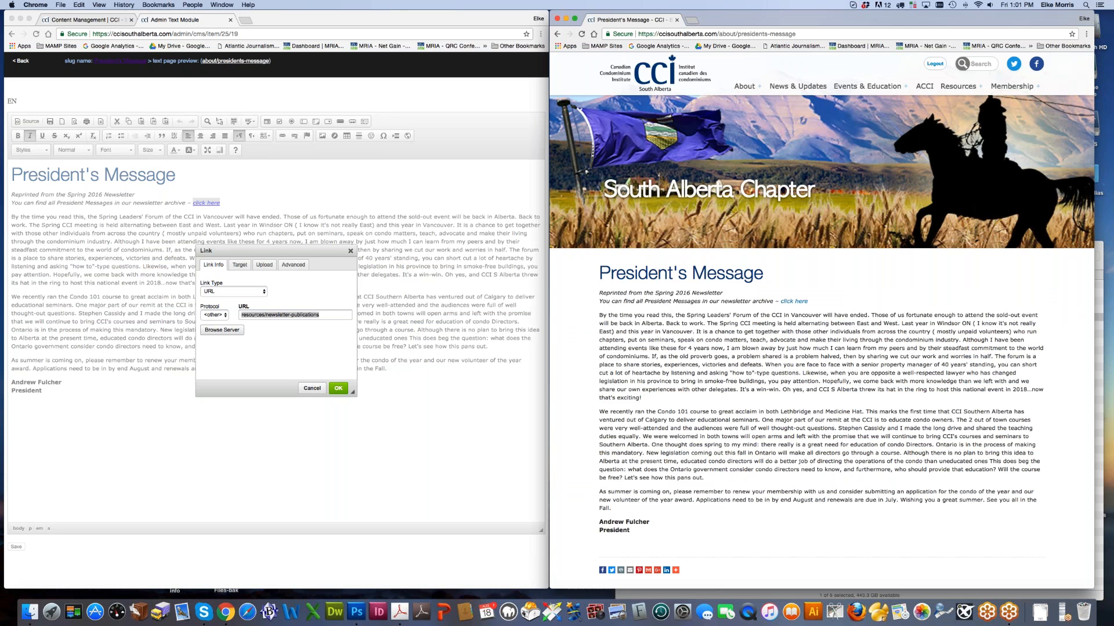
mouse_move(958, 87)
left_click(960, 120)
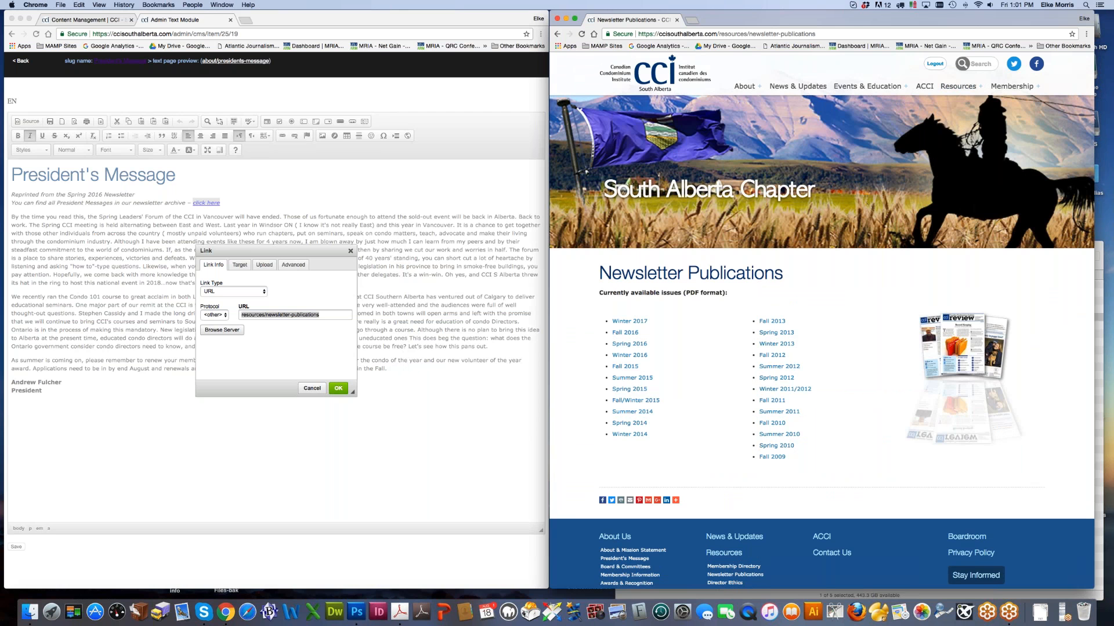
left_click(347, 249)
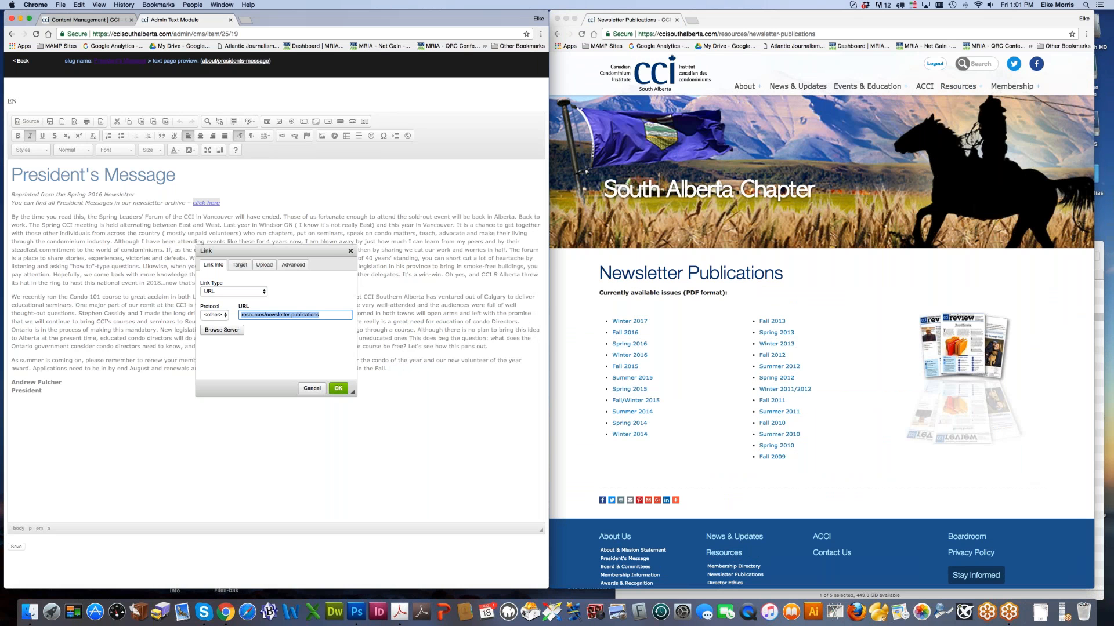
left_click(312, 388)
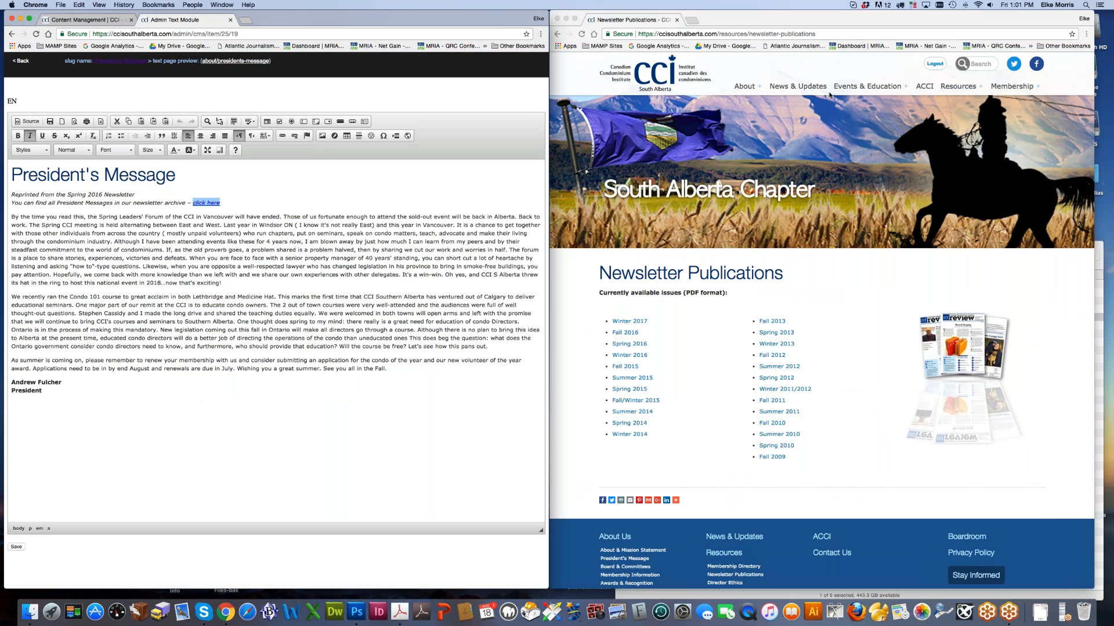
left_click(822, 33)
left_click(835, 34)
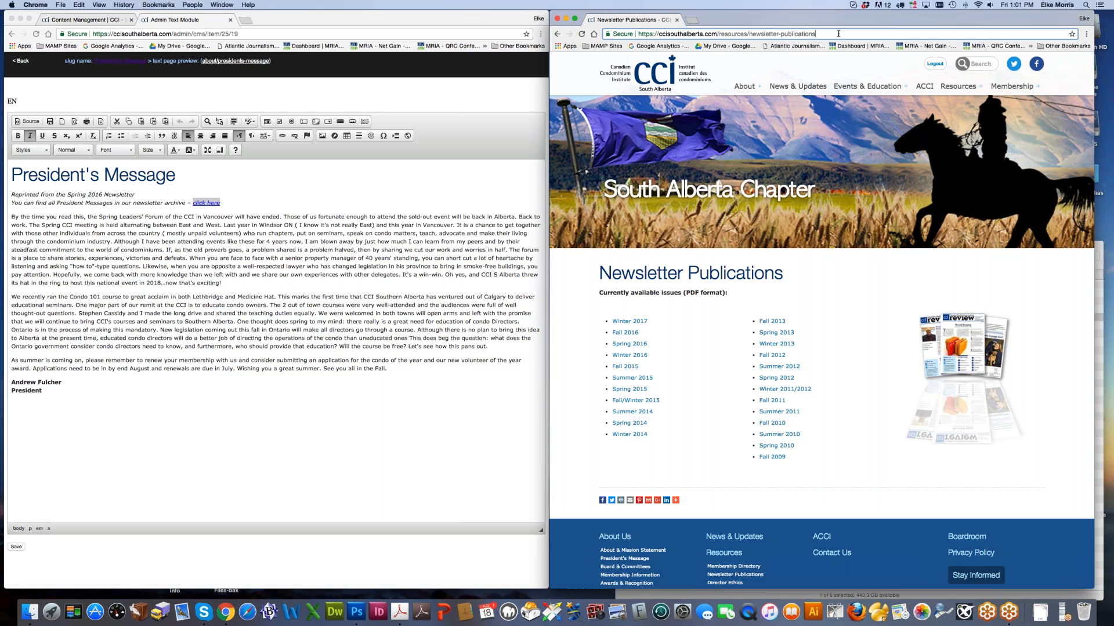
Step: Select the /resources/newsletter-publications path in the live site's address bar
left_click_drag(831, 33, 717, 34)
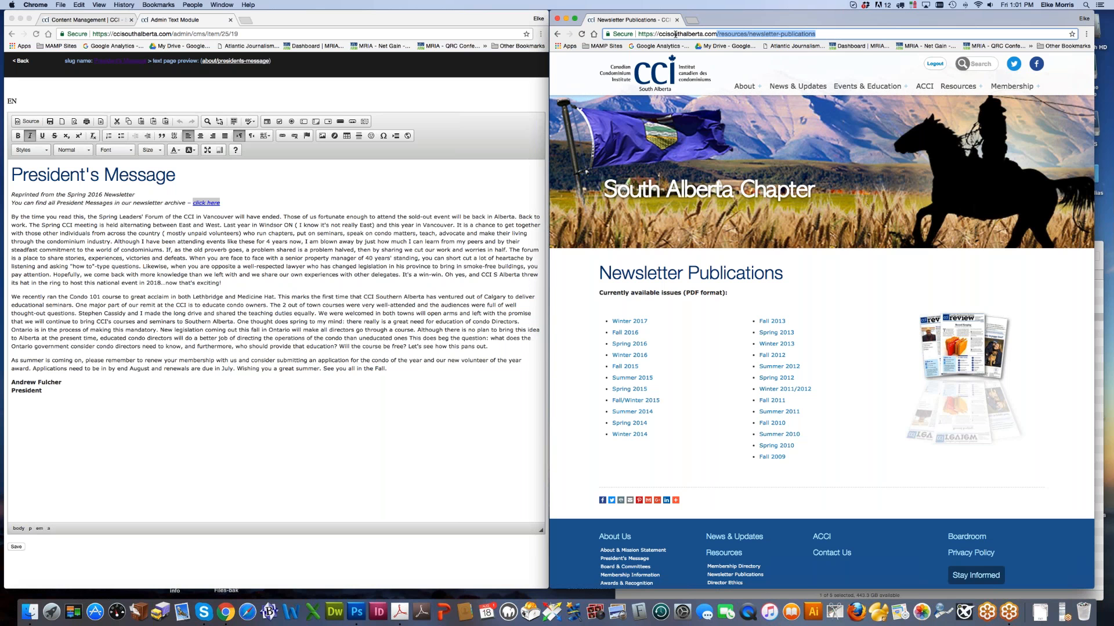
left_click(717, 33)
left_click_drag(717, 34, 849, 32)
left_click(717, 34)
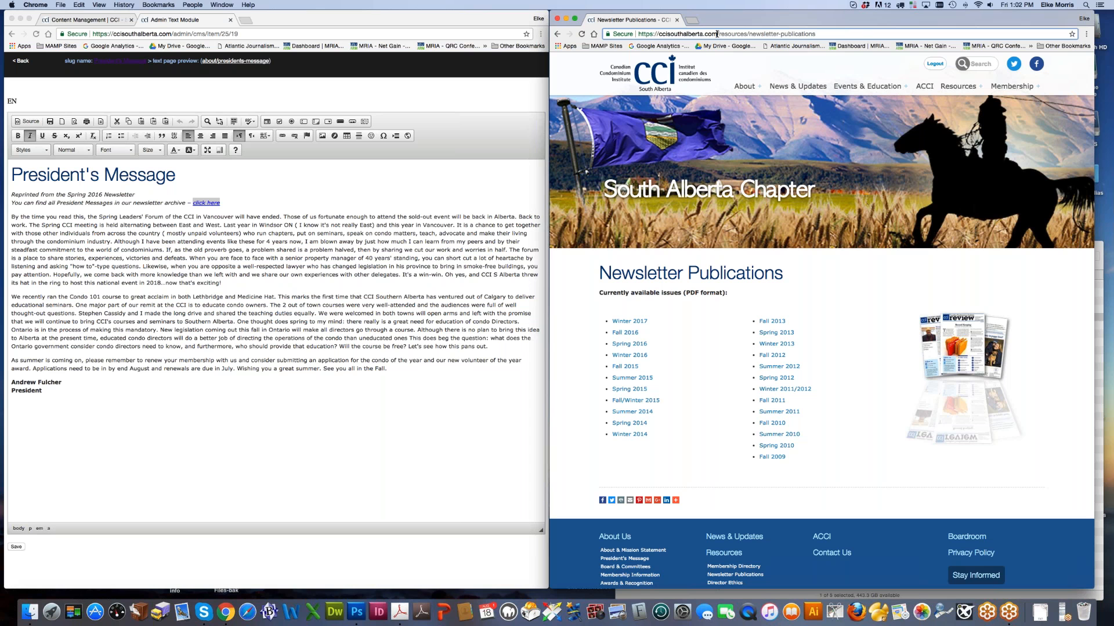
left_click_drag(638, 34, 718, 34)
key("super+c")
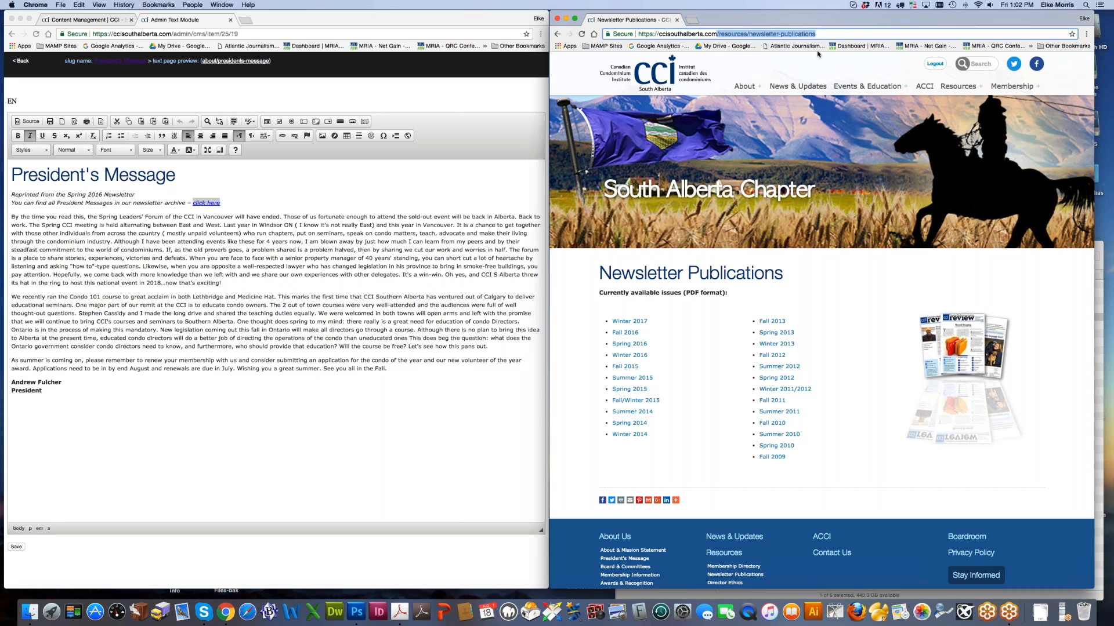
Step: Select the words 'CCI in Vancouver' in the President's Message editor
left_click(261, 236)
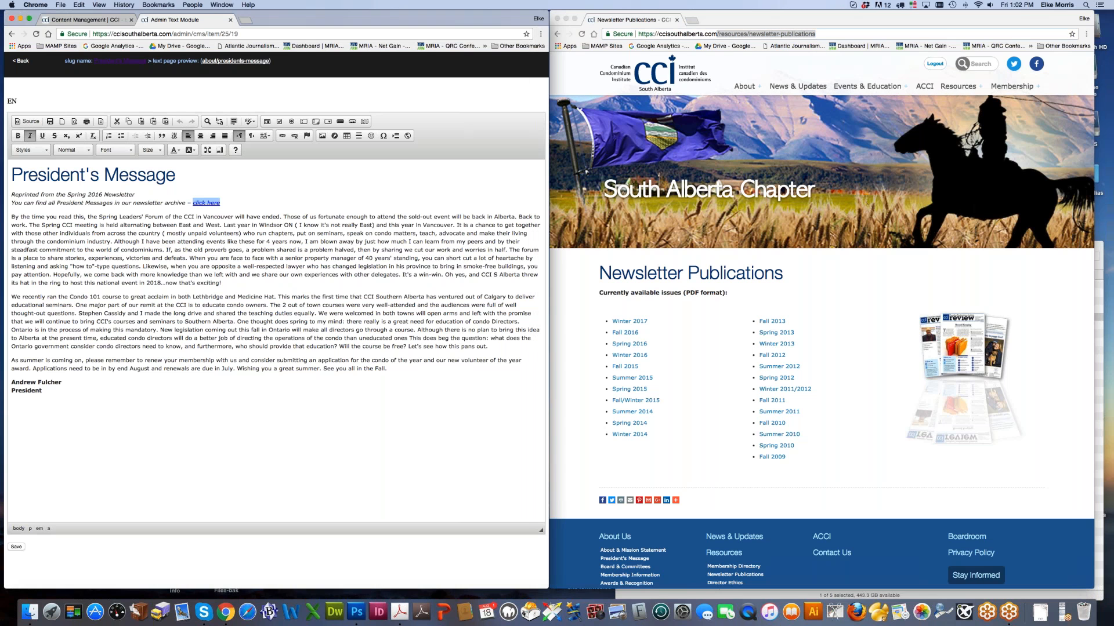
left_click(192, 202)
left_click_drag(185, 217, 233, 216)
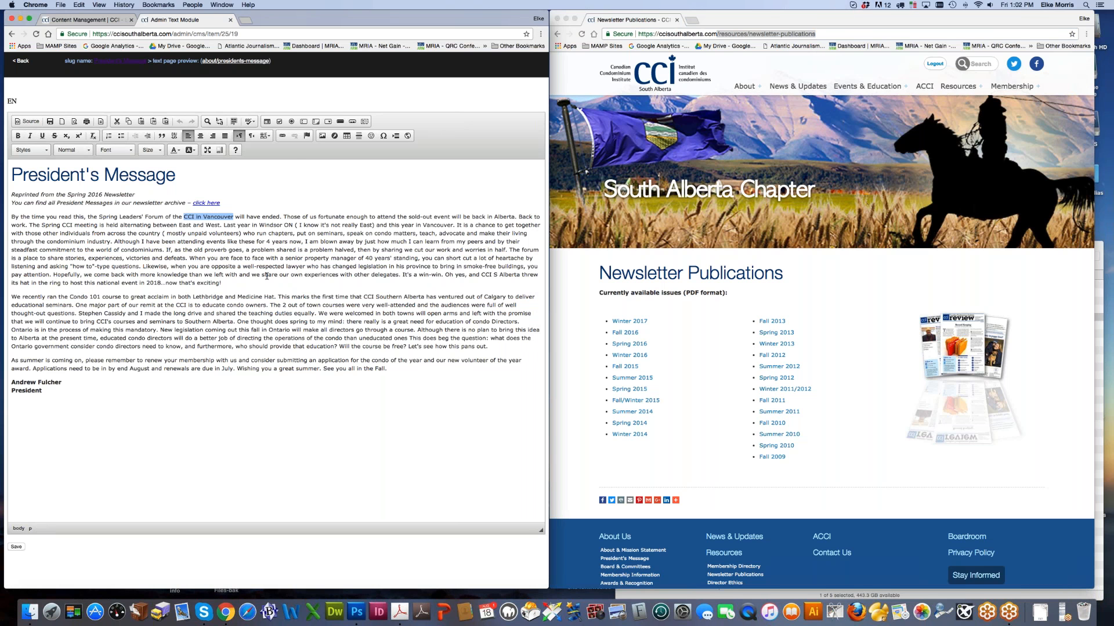
Step: Link 'CCI in Vancouver' to /resources/newsletter-publications and save the President's Message
left_click(283, 137)
key("super+v")
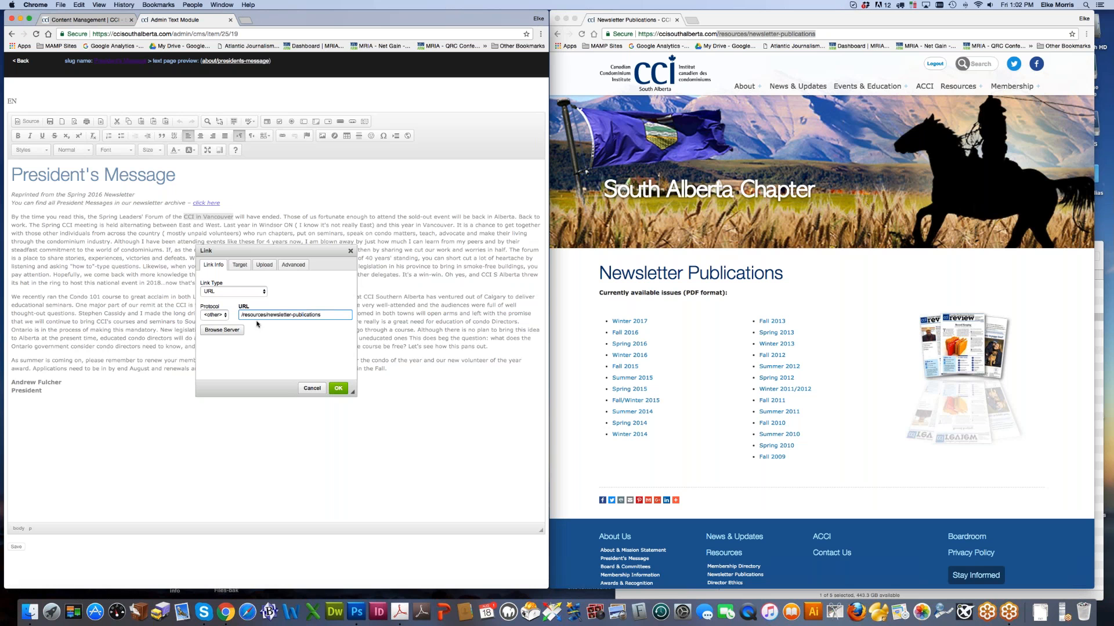
left_click(225, 316)
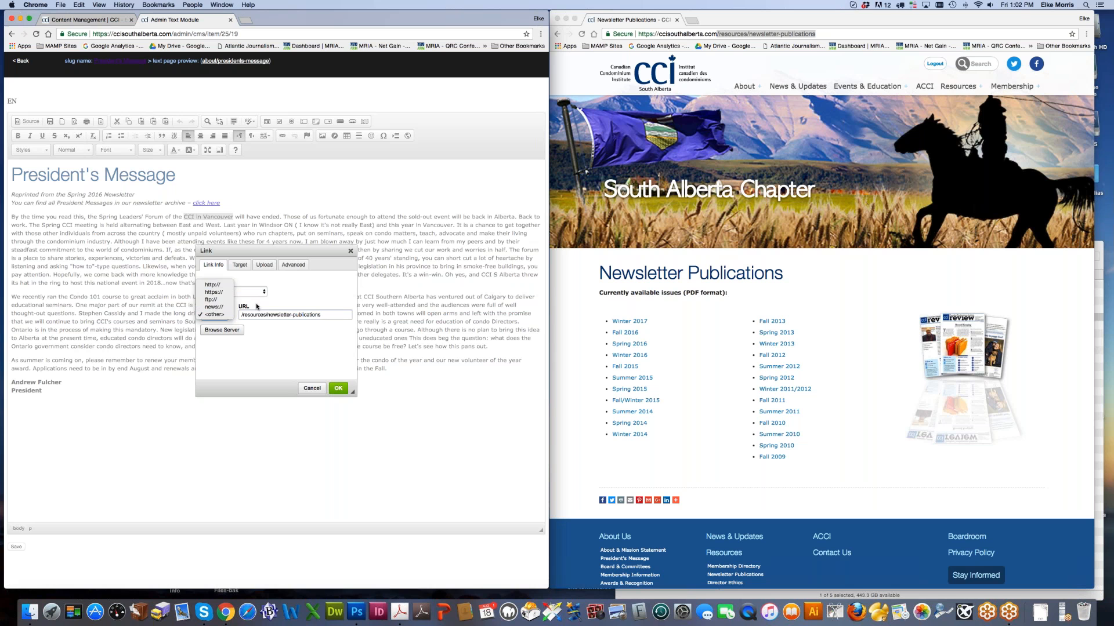
left_click(273, 345)
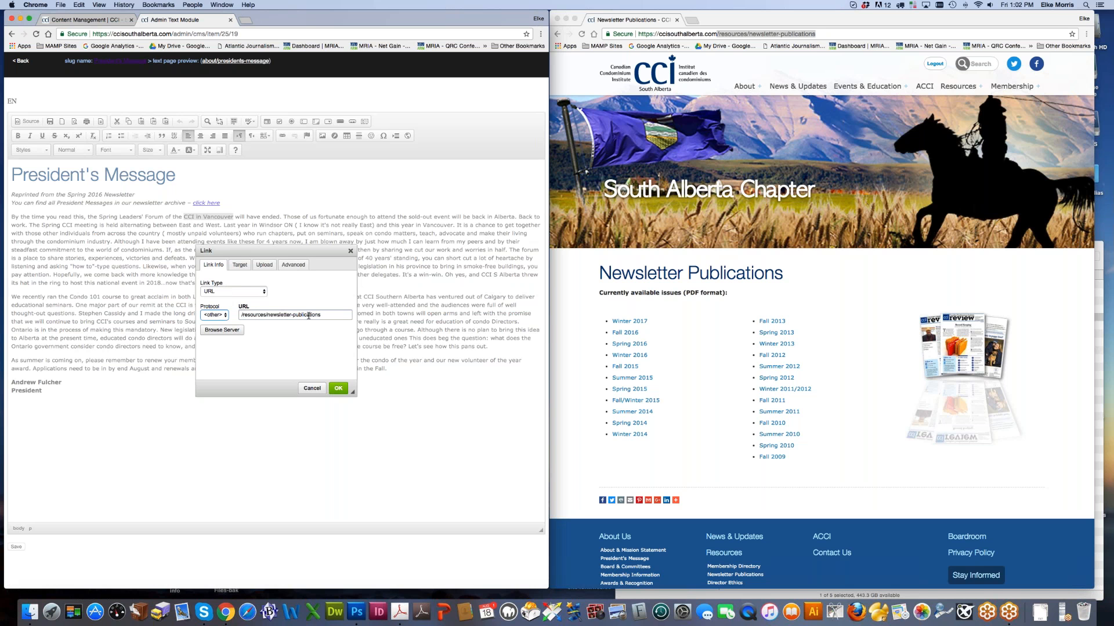
left_click(338, 388)
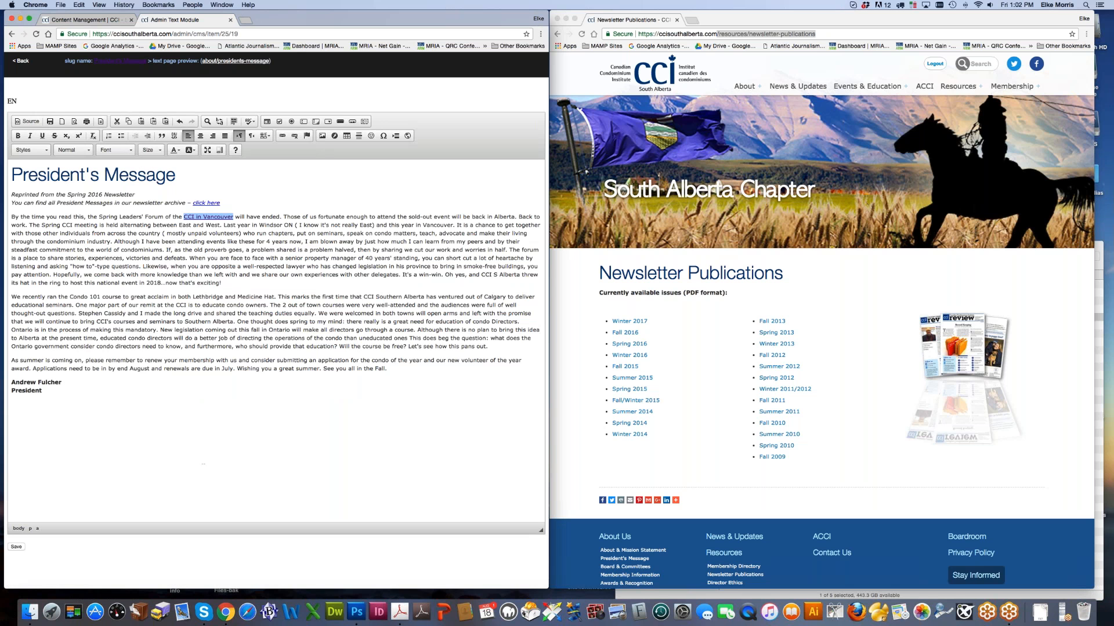
left_click(17, 547)
left_click(848, 290)
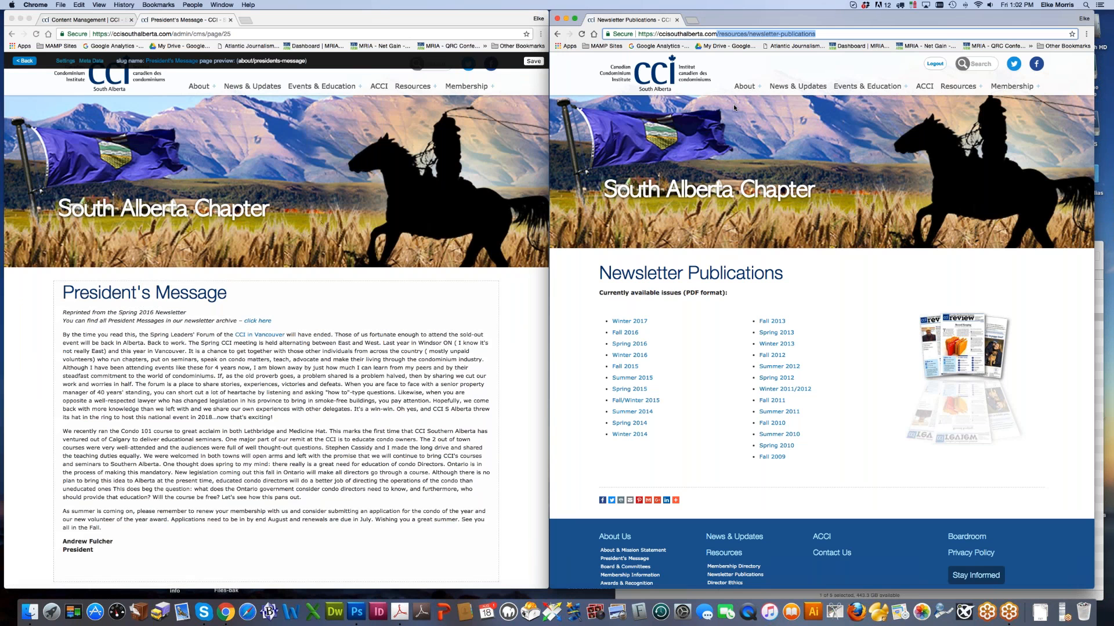
Step: Open the live President's Message page and test its newsletter archive link
mouse_move(744, 87)
left_click(754, 116)
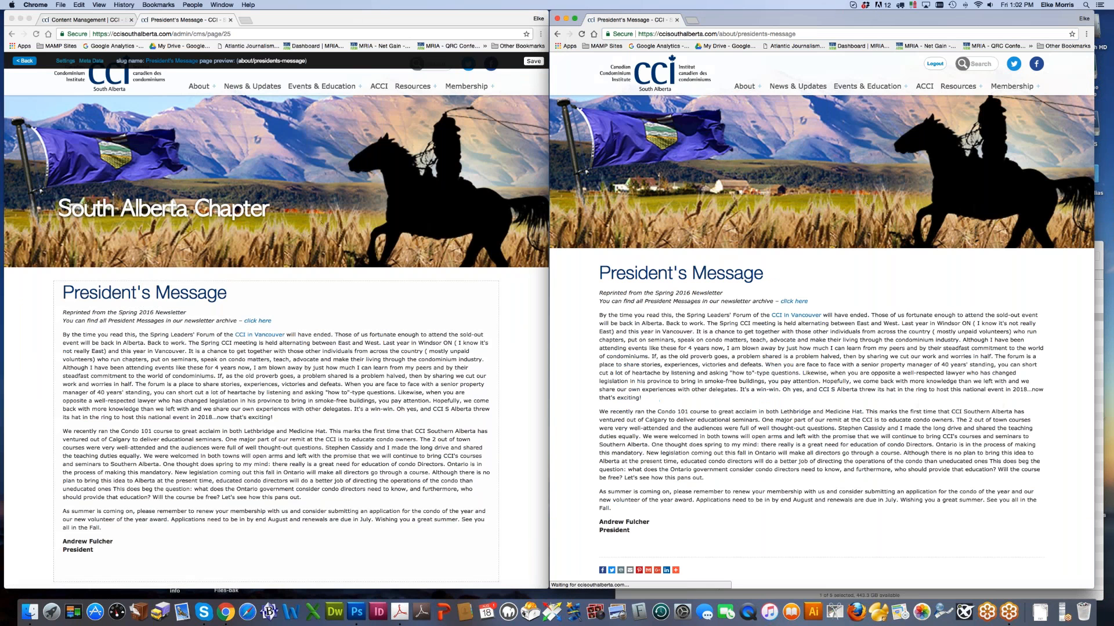
left_click(793, 301)
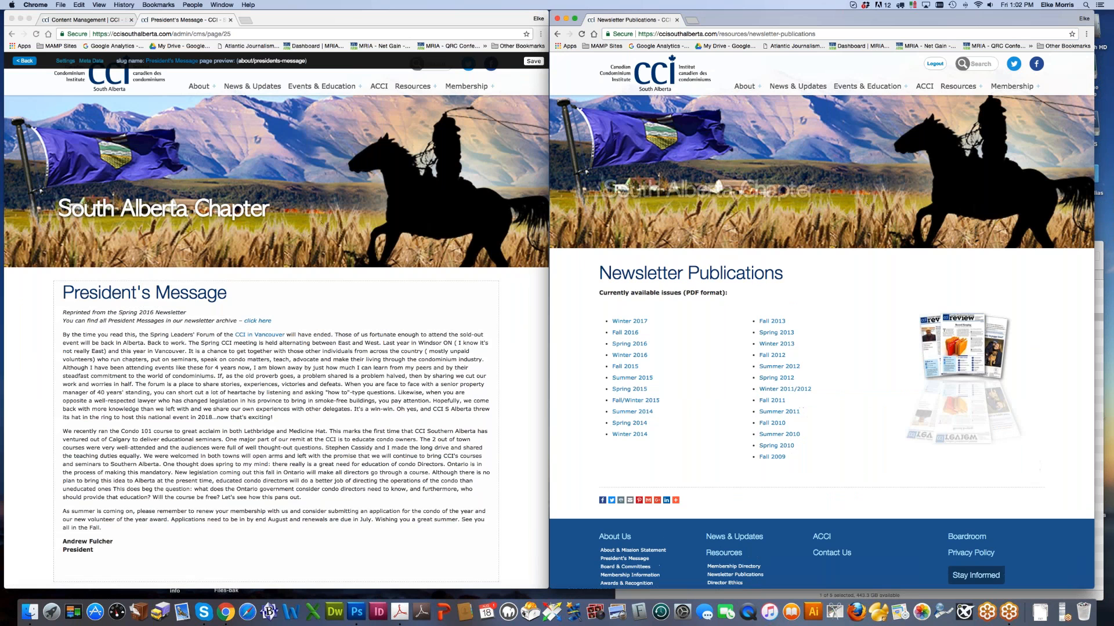
left_click(557, 35)
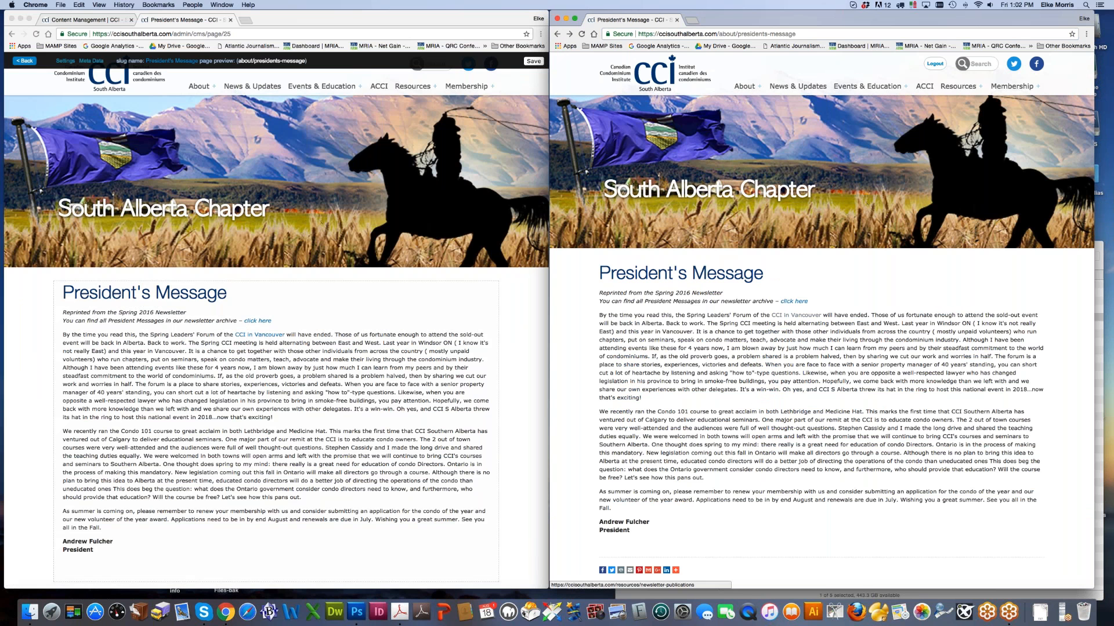
Step: Remove the link from 'CCI in Vancouver' in the President's Message and save it
left_click(185, 339)
left_click(185, 340)
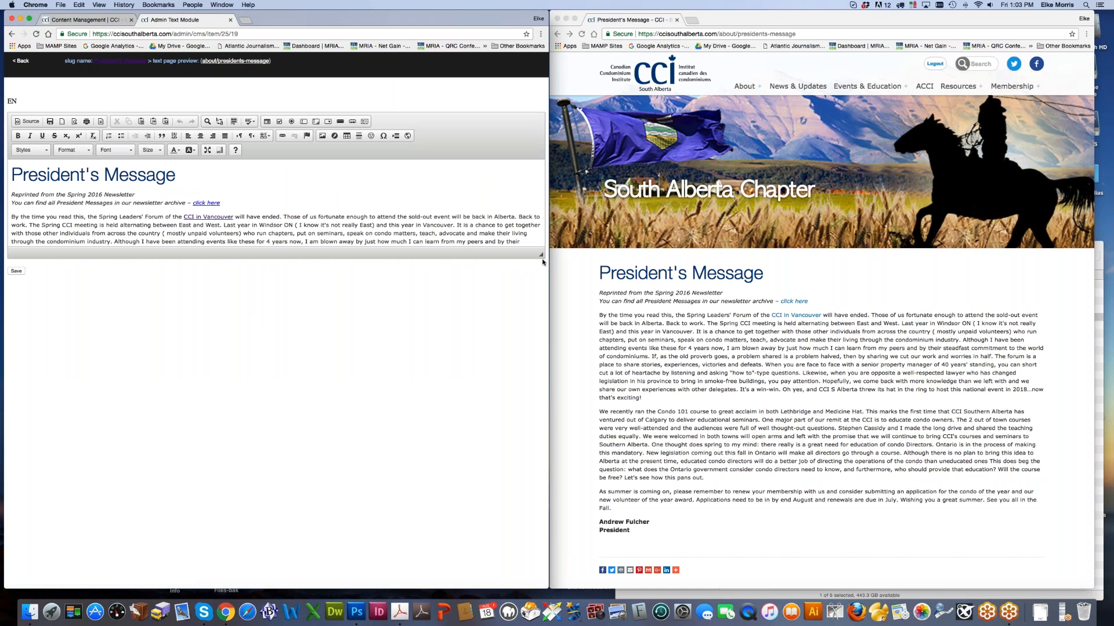
left_click_drag(541, 255, 540, 437)
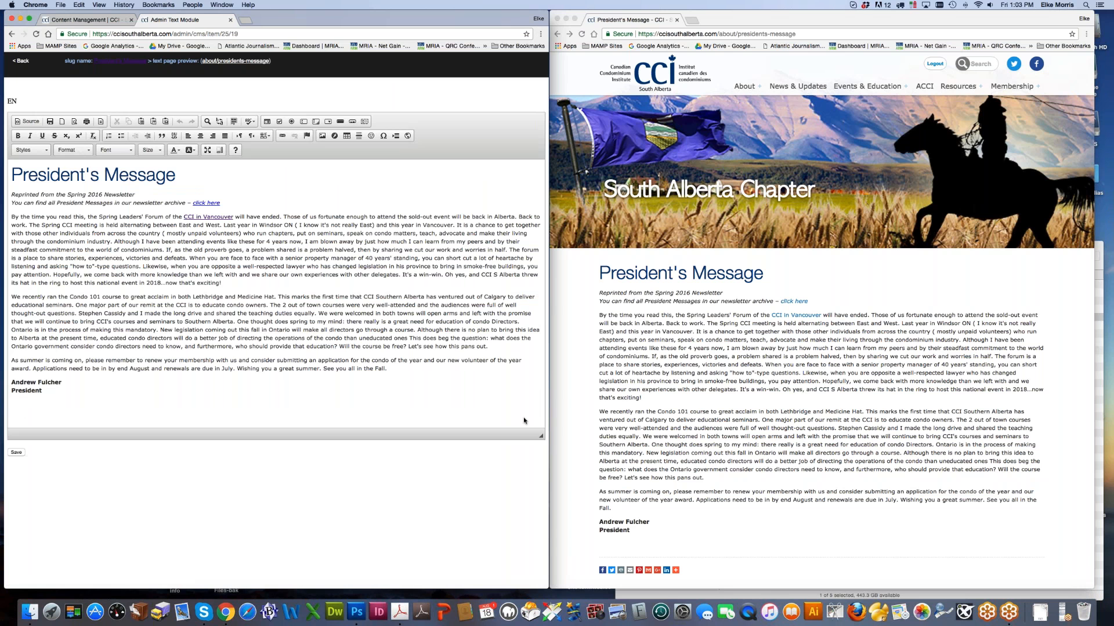
left_click_drag(186, 217, 234, 218)
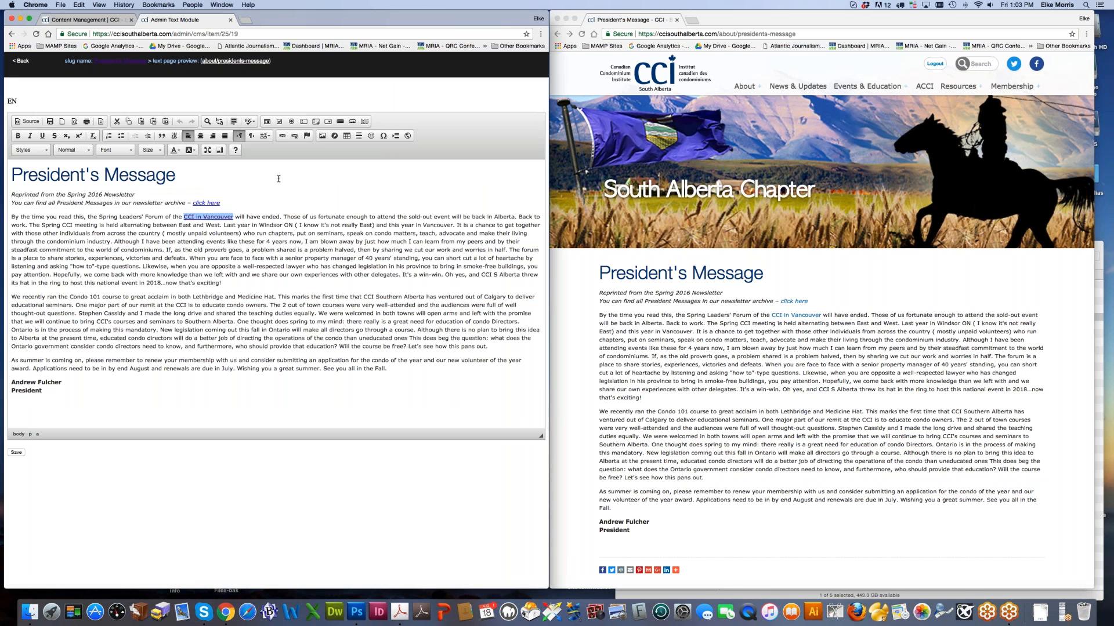
left_click(295, 142)
left_click(16, 452)
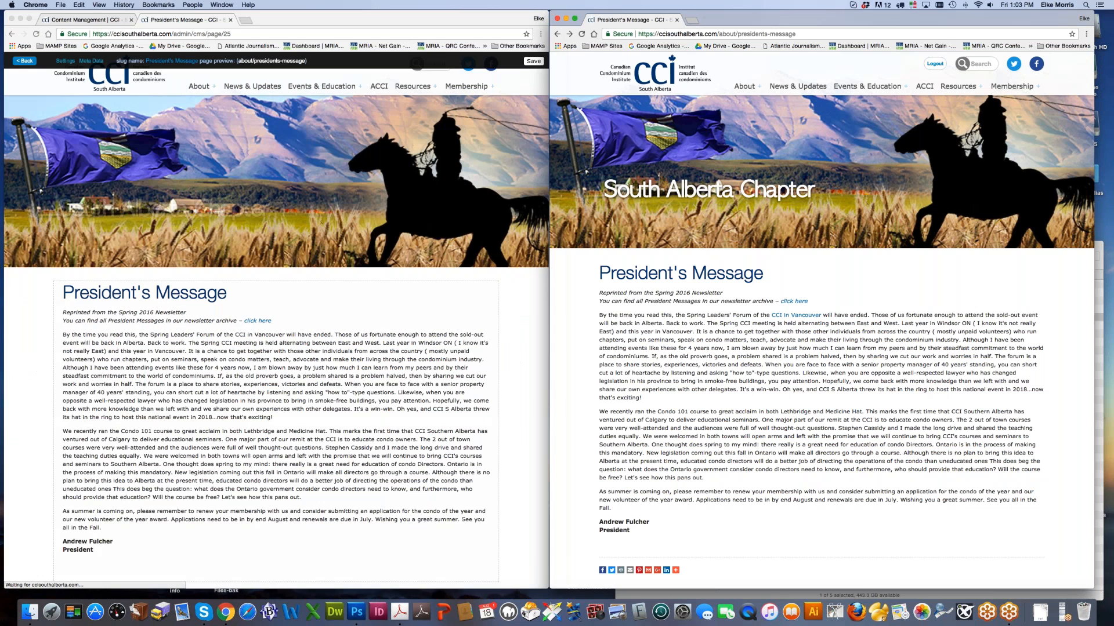
Step: Reload the live page and reopen the President's Message text for editing
key("super+r")
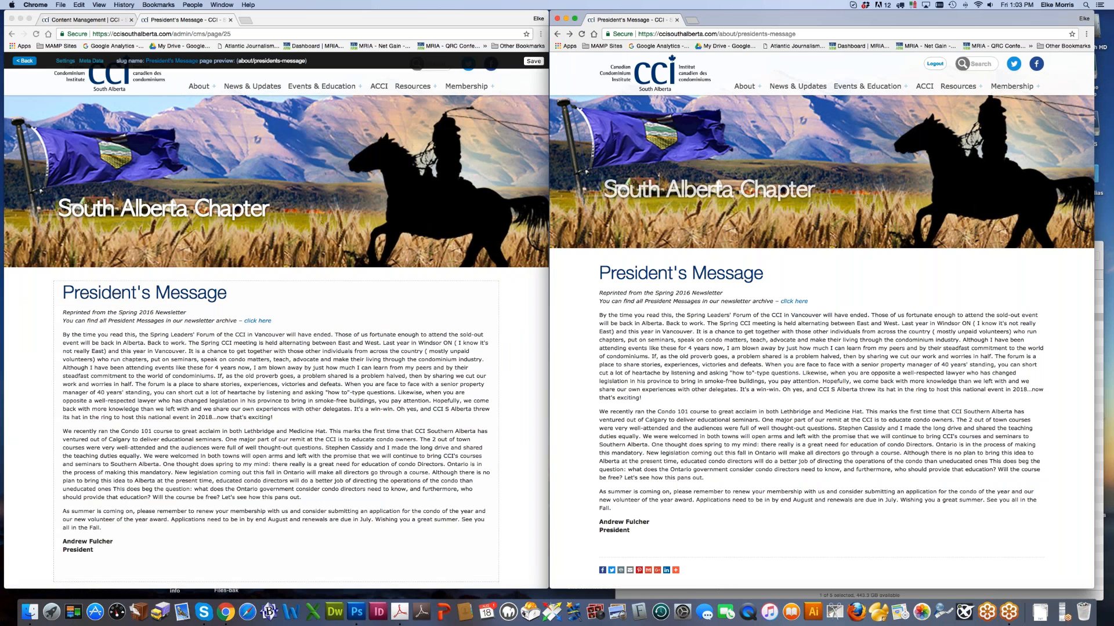
left_click(378, 441)
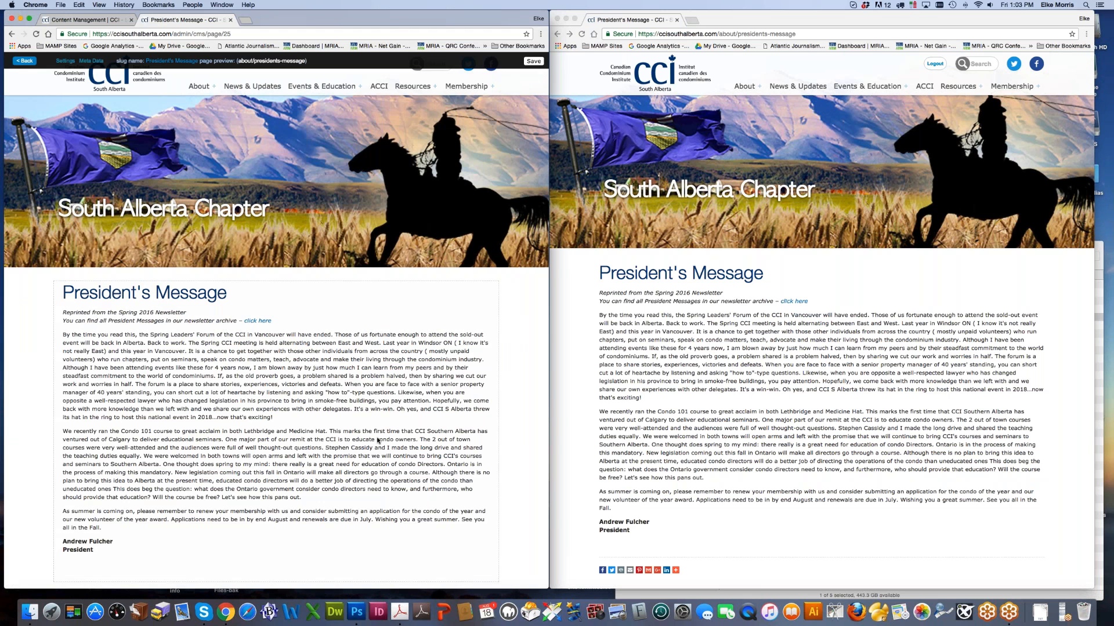
left_click(483, 289)
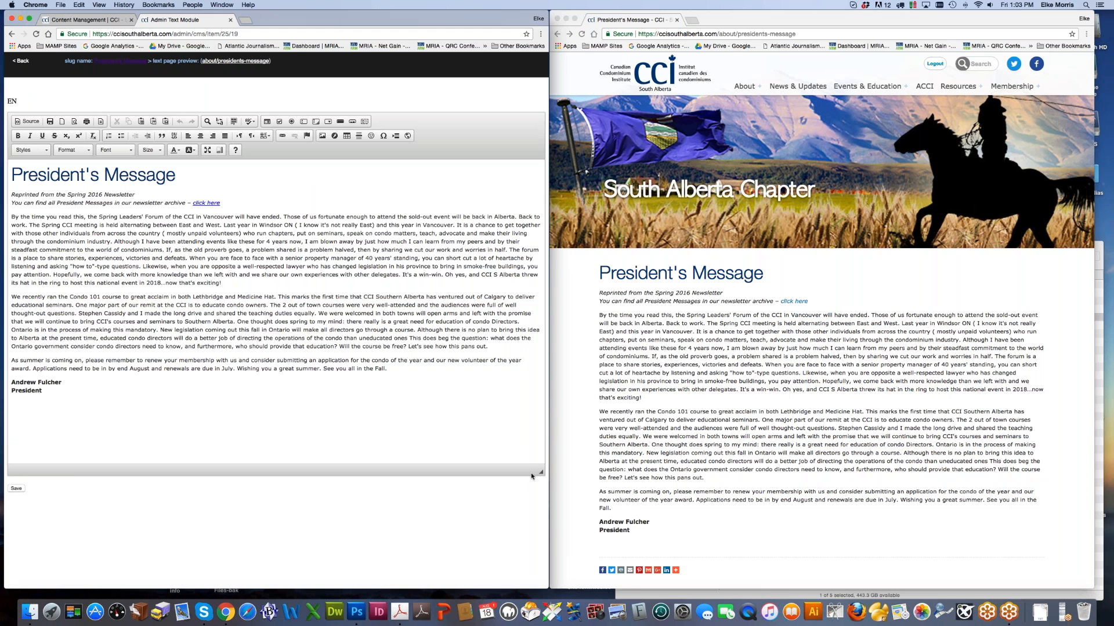
Step: Link 'CCI in Vancouver' to the uploaded CCI Nova Scotia CMS guide PDF
left_click_drag(183, 216, 233, 217)
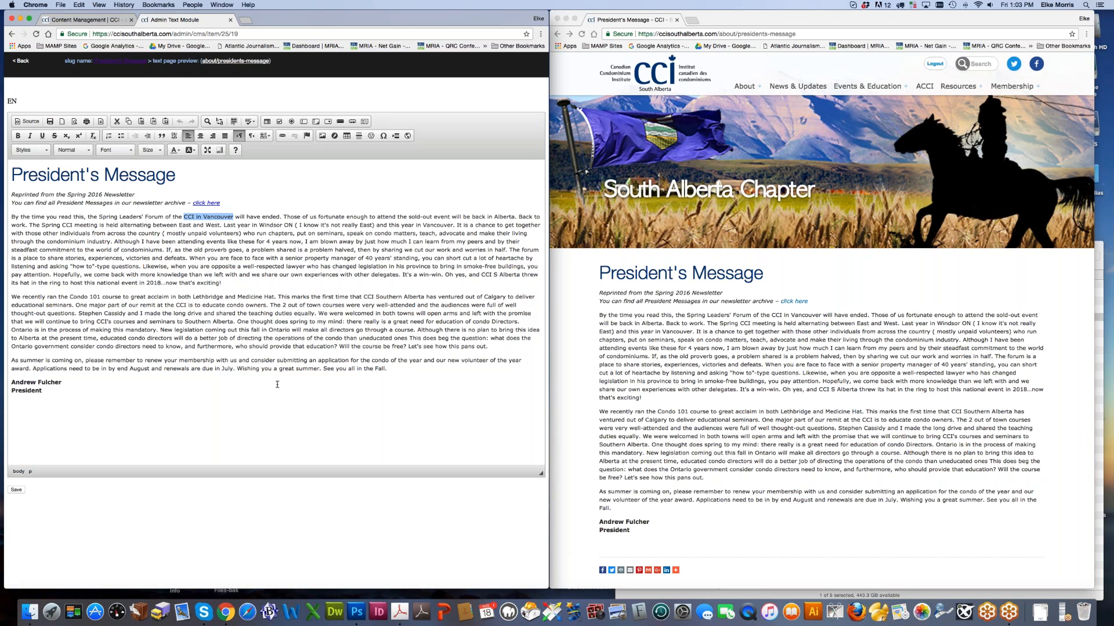
left_click(283, 140)
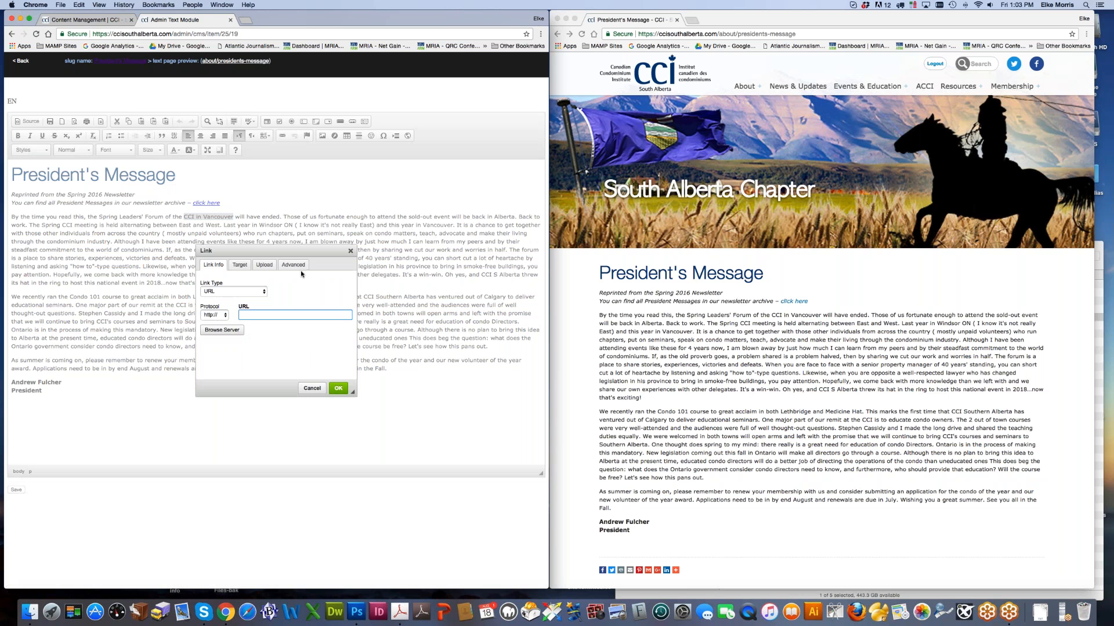
left_click(264, 265)
left_click(219, 291)
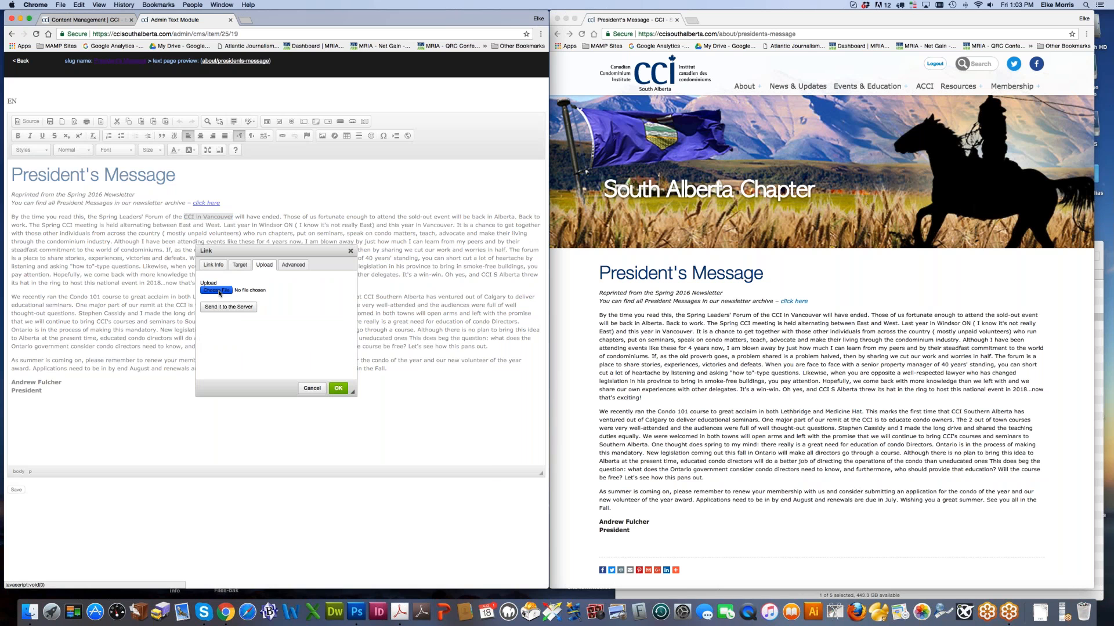
double_click(210, 119)
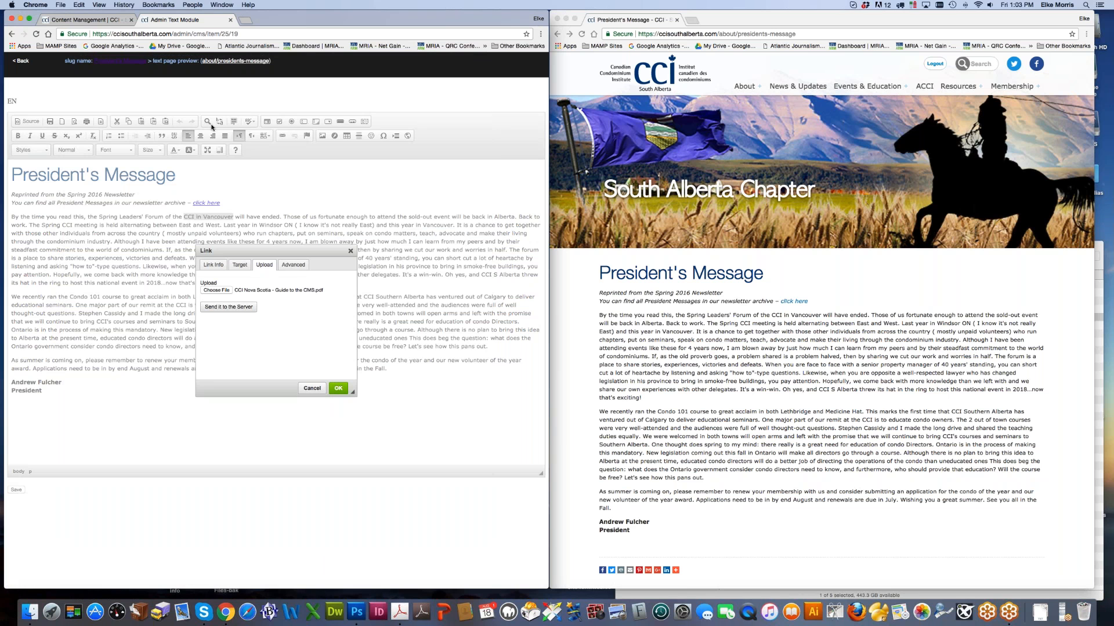
left_click(238, 310)
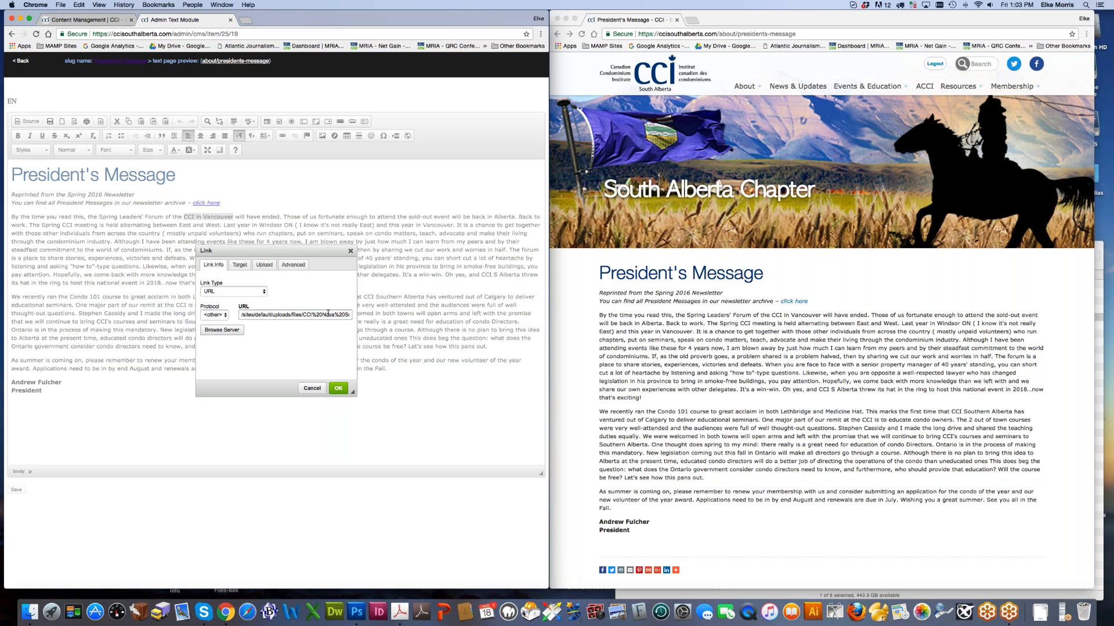
Step: Set the link target to New Window (_blank), confirm it, and save the message
left_click(240, 265)
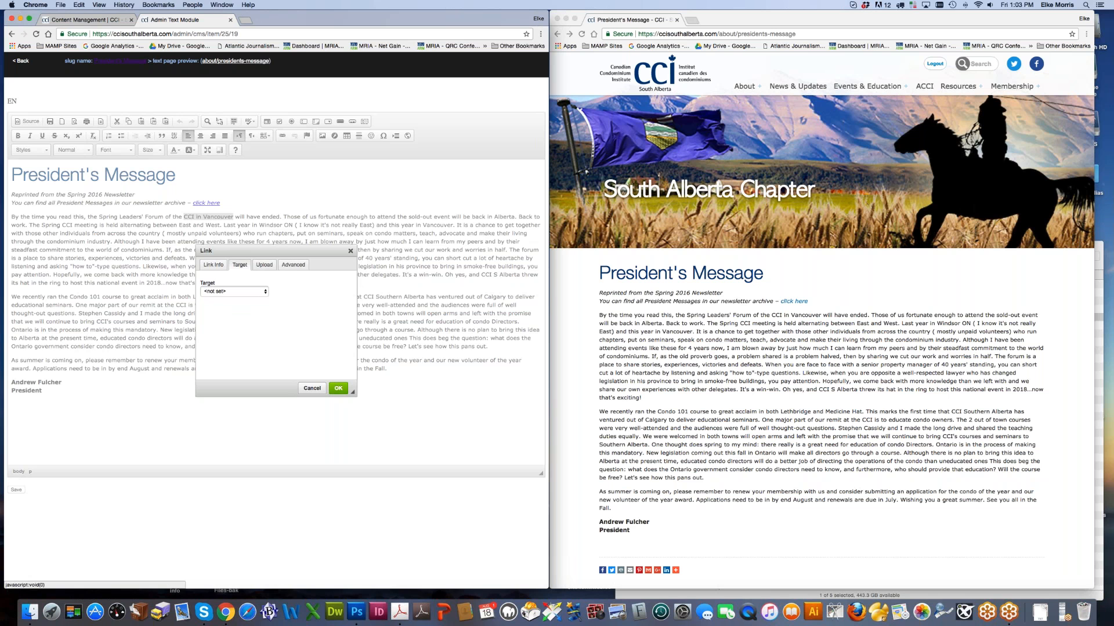
left_click(245, 292)
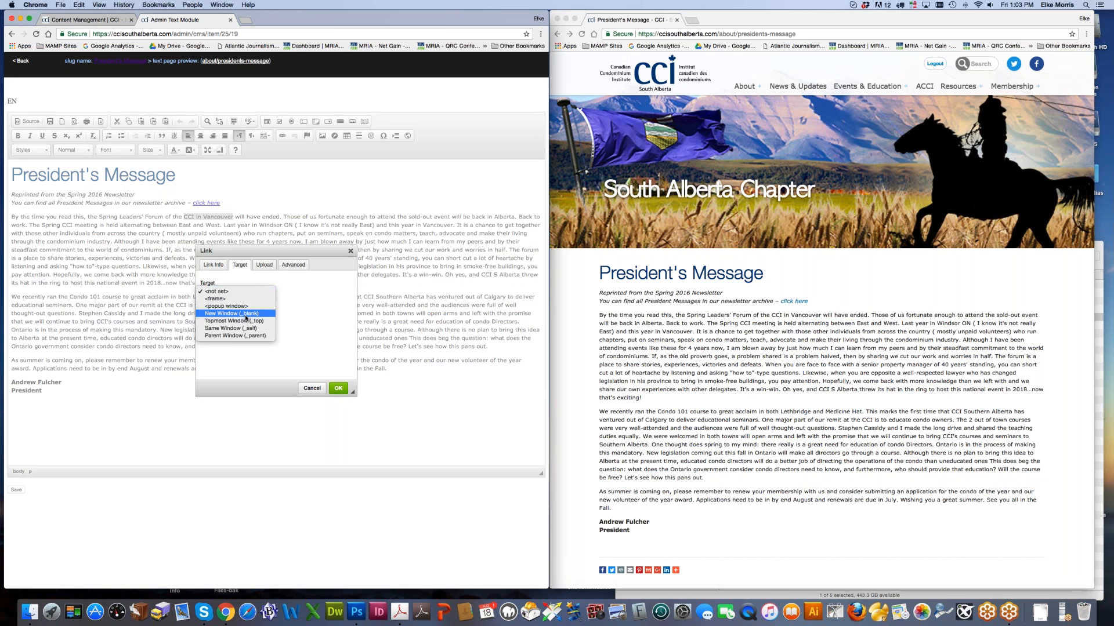
left_click(247, 317)
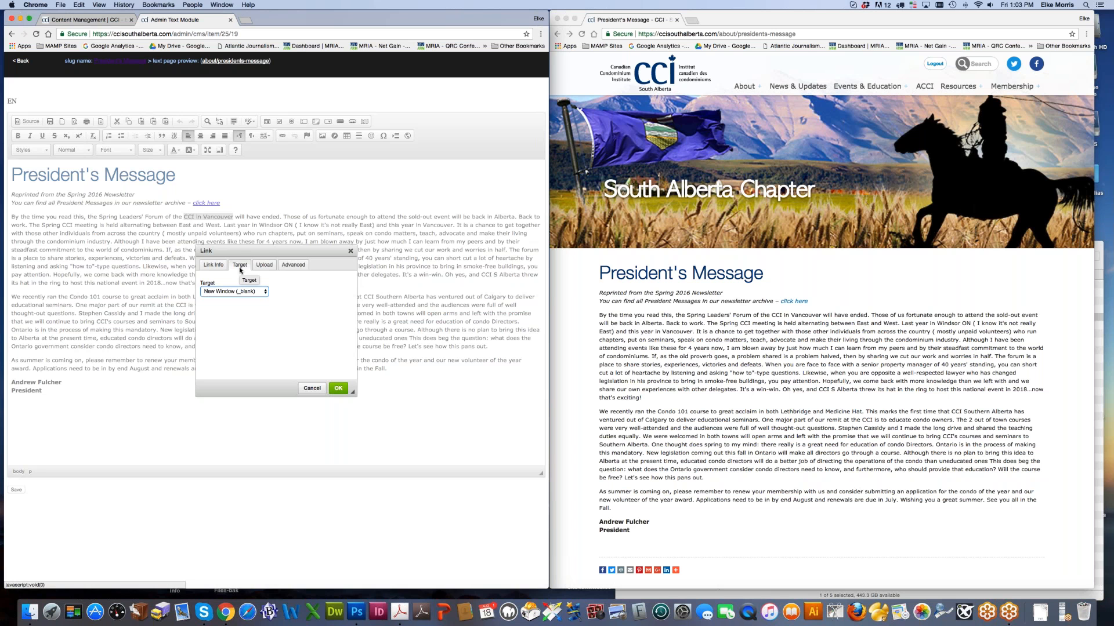
left_click(338, 393)
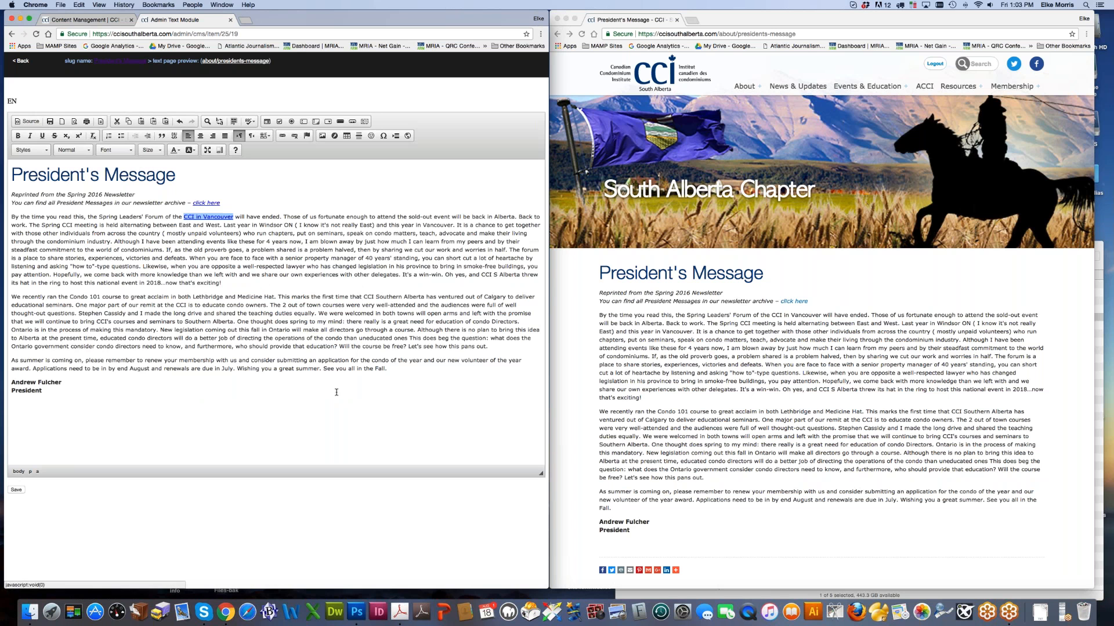
left_click(16, 492)
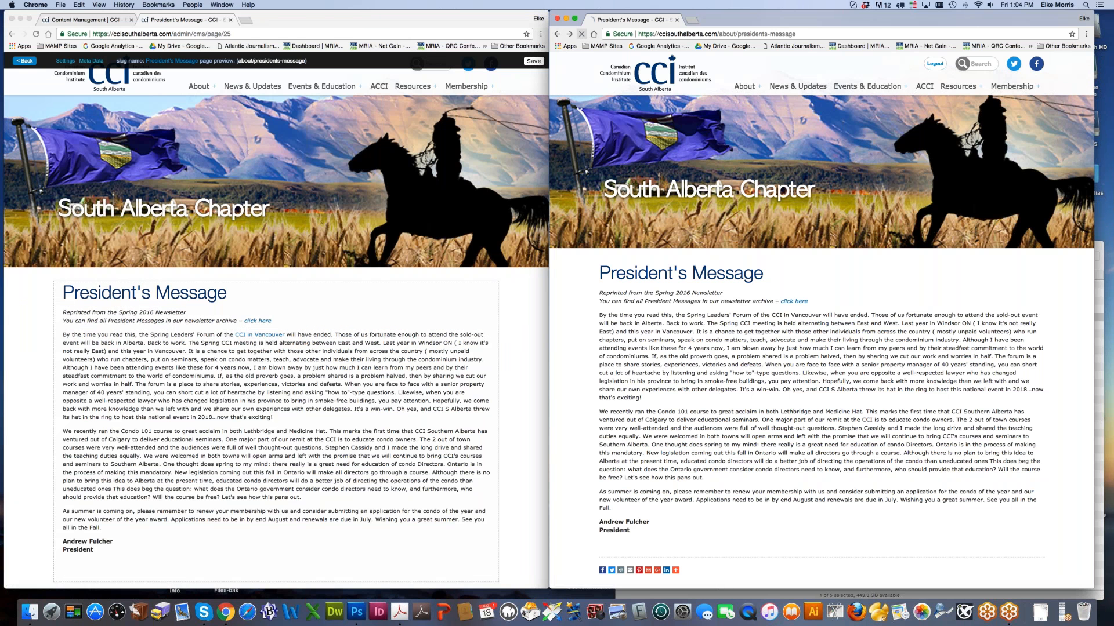
left_click(799, 319)
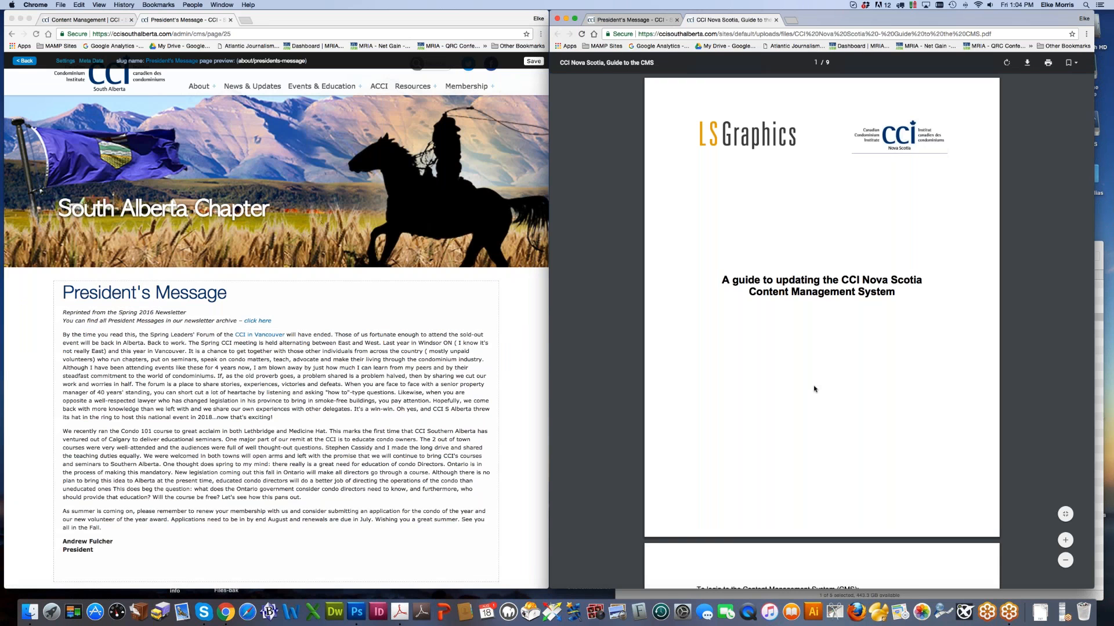
scroll(815, 388, "down", 3)
scroll(814, 388, "down", 4)
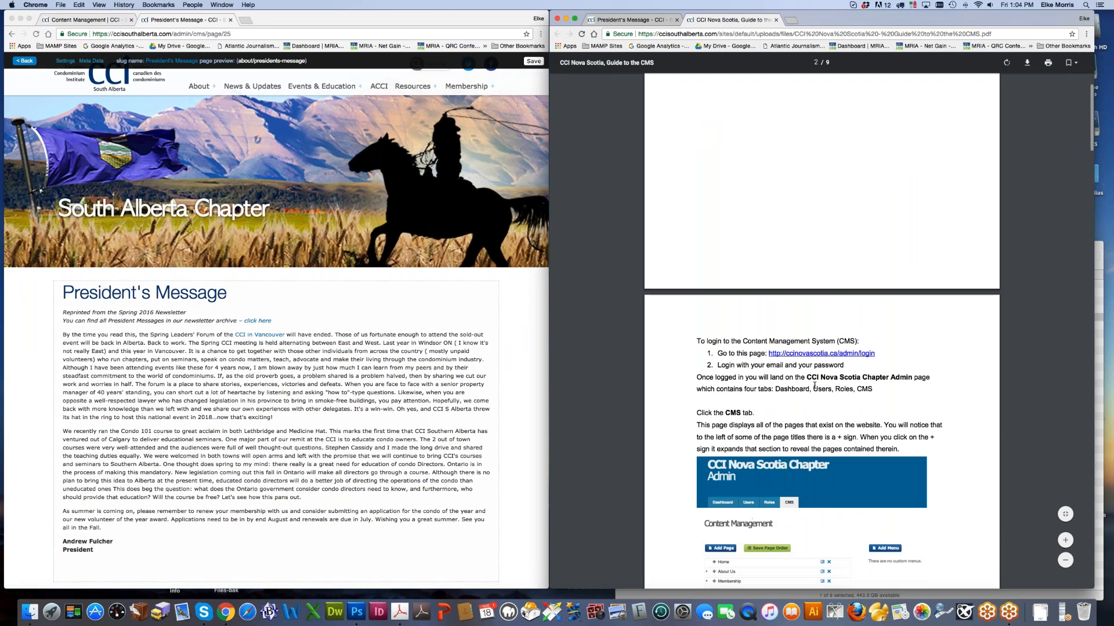
scroll(813, 388, "down", 3)
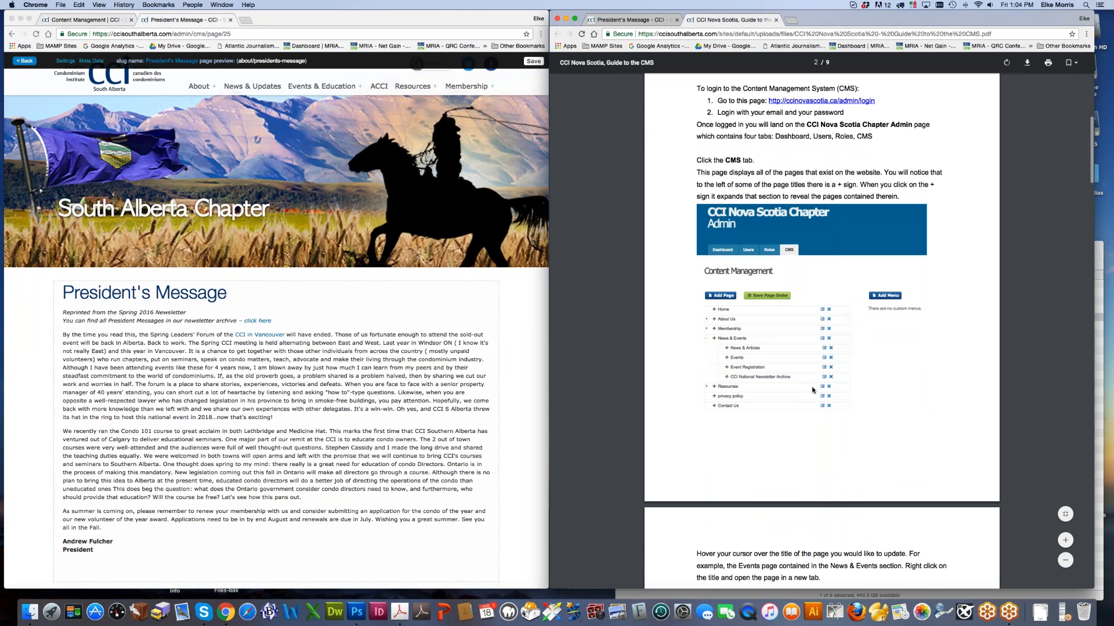
scroll(813, 388, "up", 4)
scroll(813, 391, "down", 4)
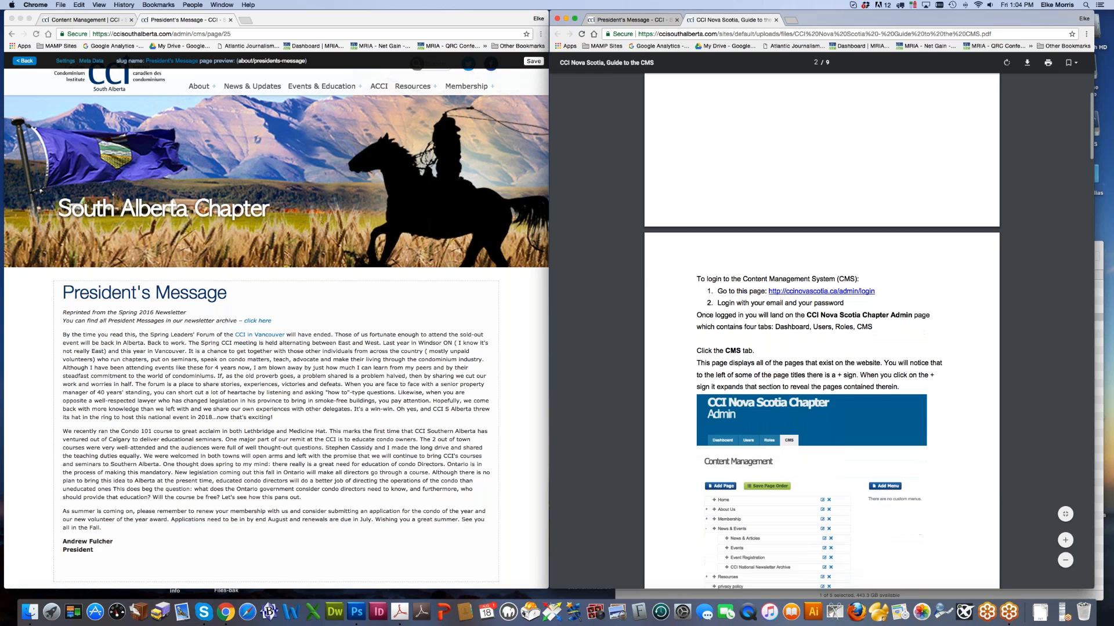
scroll(821, 331, "down", 1)
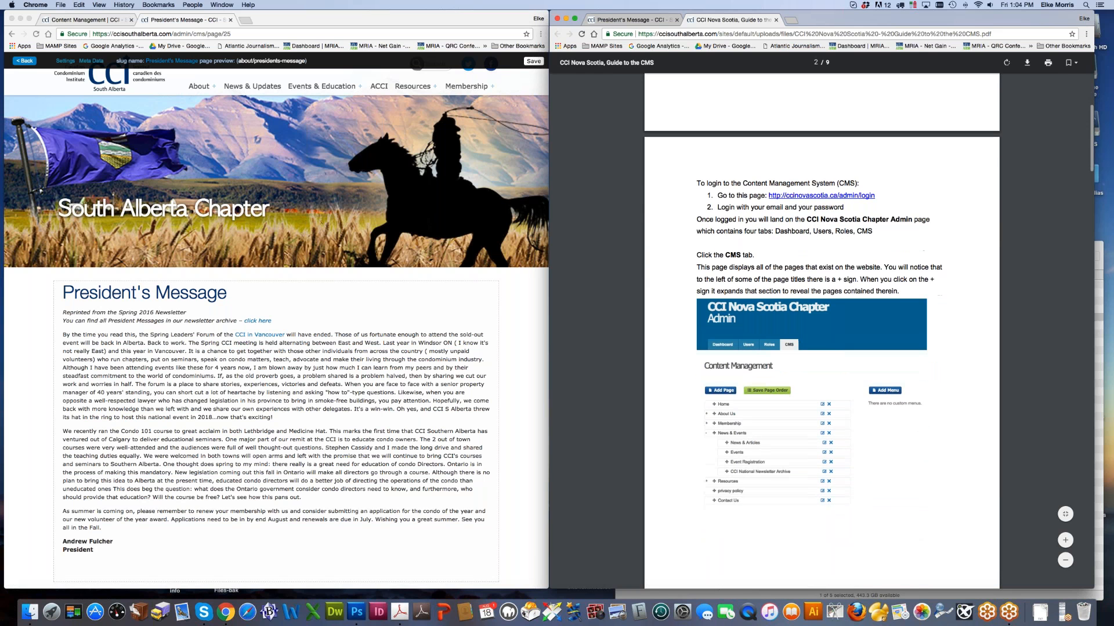
scroll(821, 331, "down", 15)
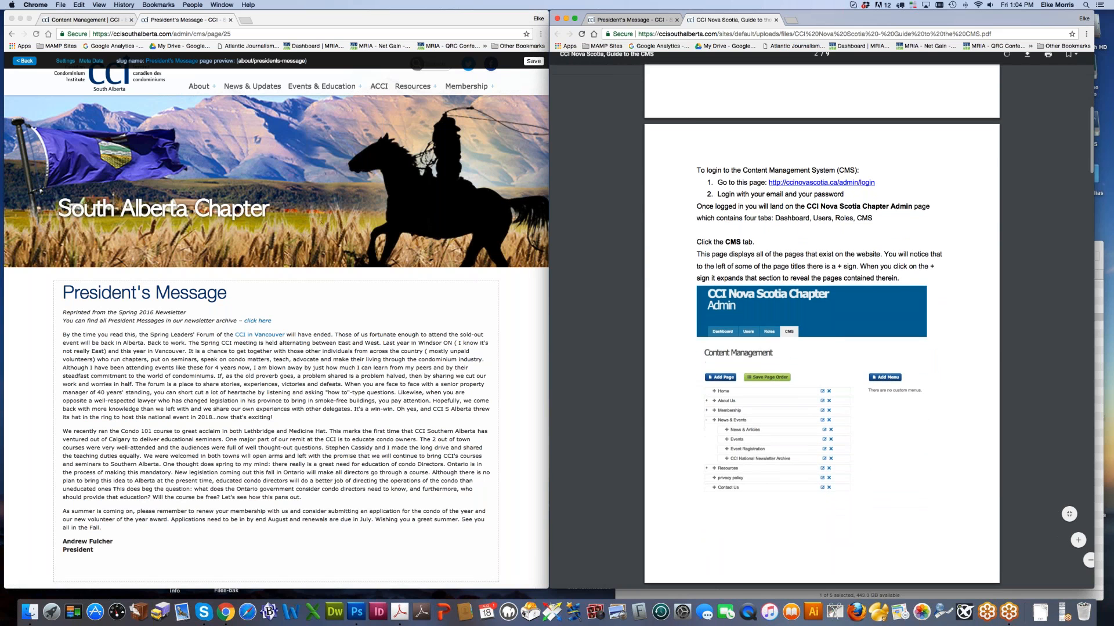
scroll(782, 351, "down", 15)
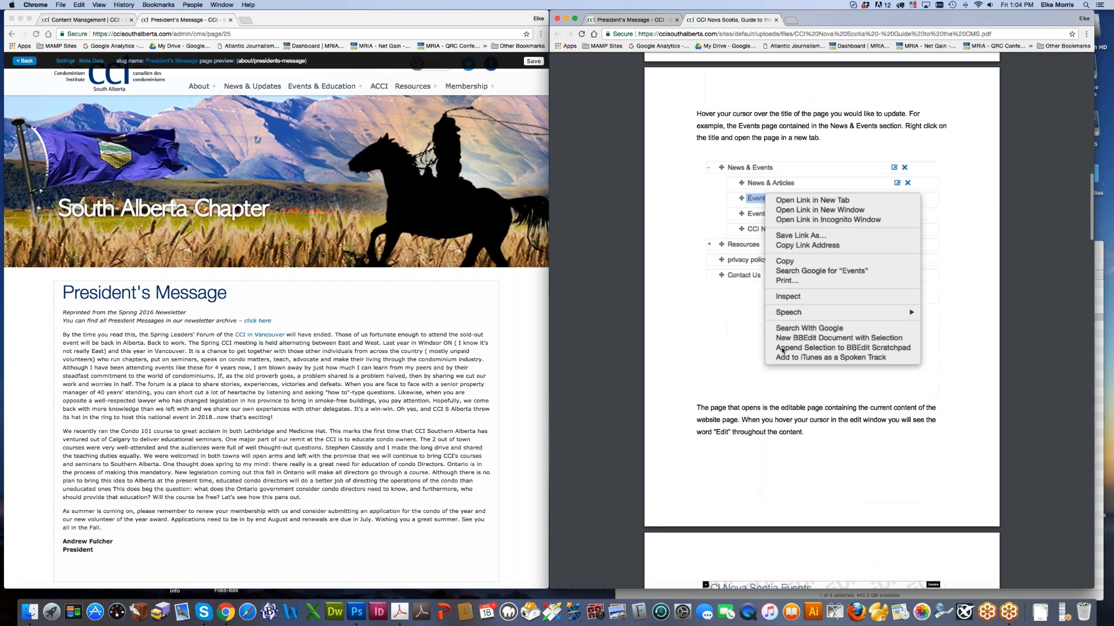
scroll(782, 351, "down", 19)
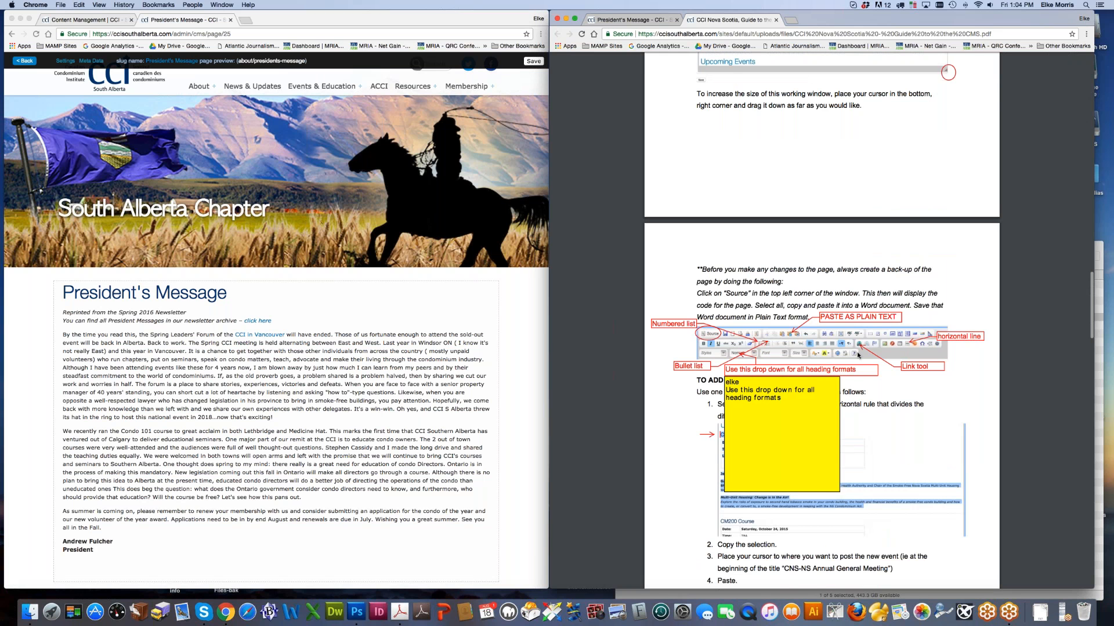
scroll(682, 445, "down", 1)
scroll(682, 445, "down", 15)
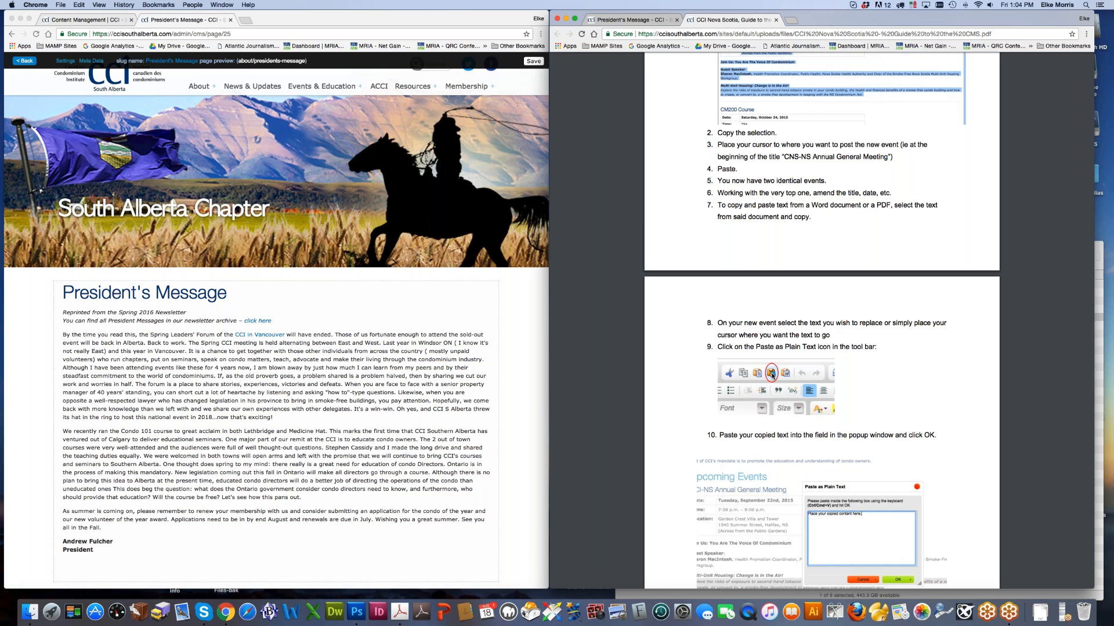
scroll(639, 411, "down", 15)
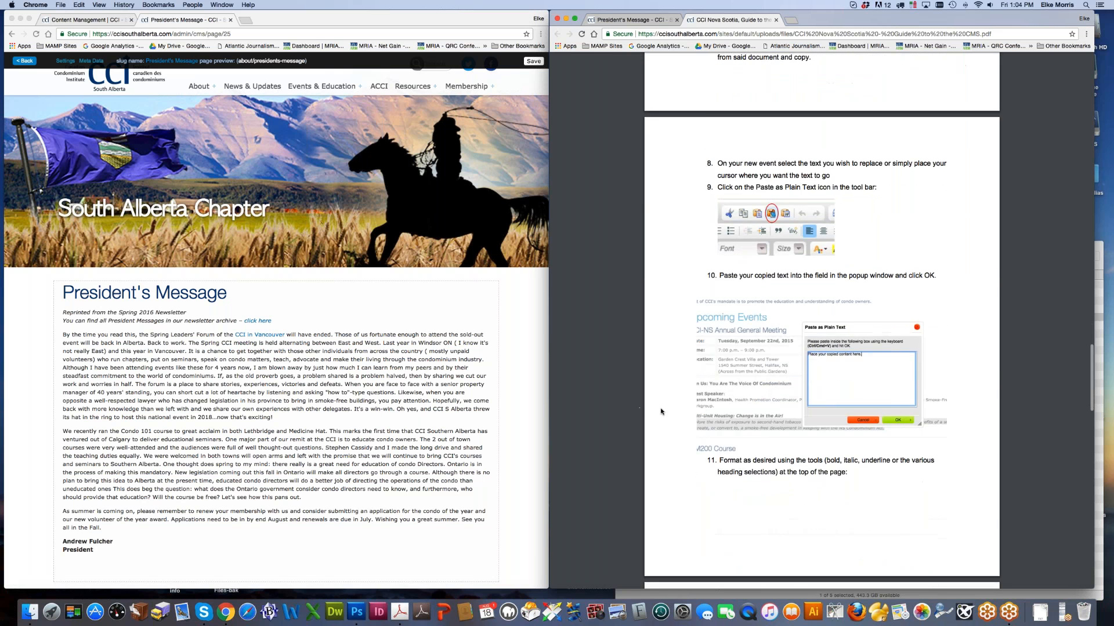
scroll(661, 411, "down", 15)
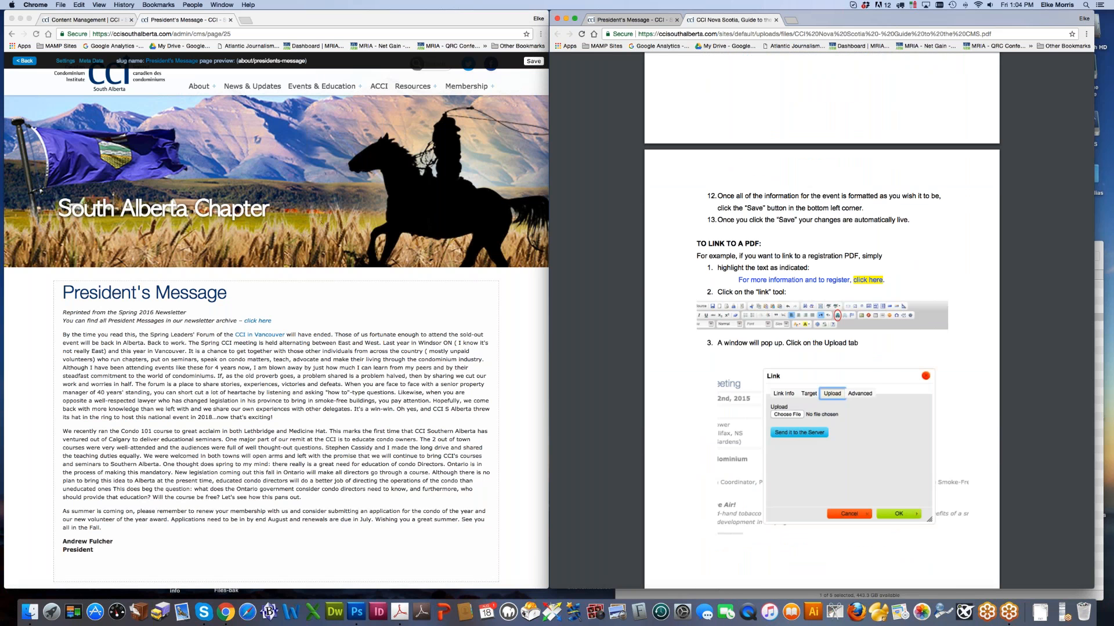
scroll(862, 328, "down", 10)
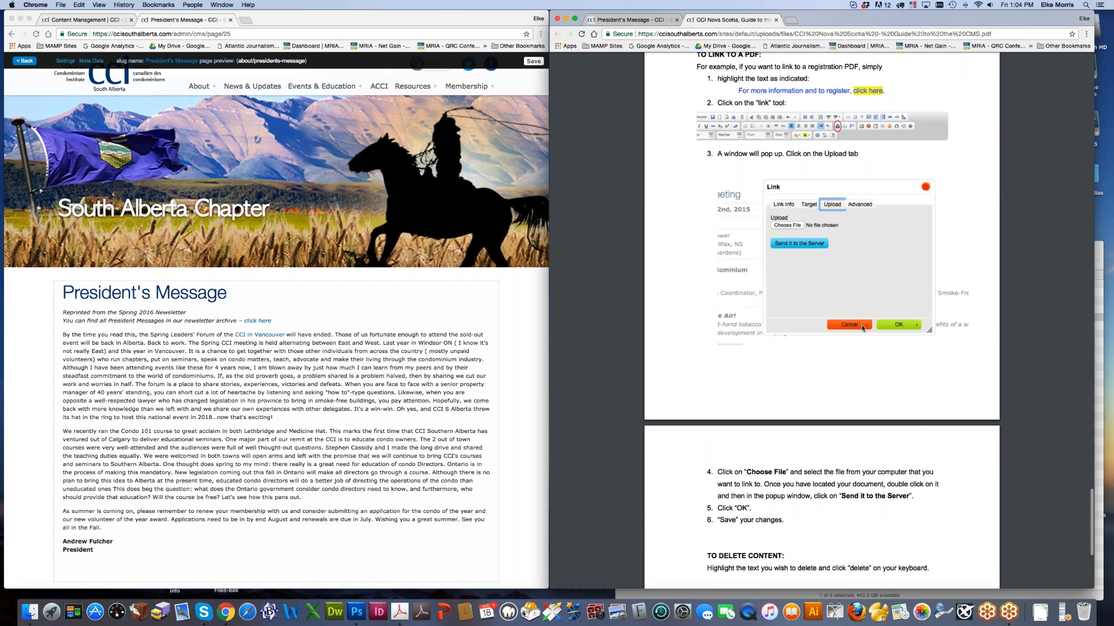
scroll(861, 328, "up", 15)
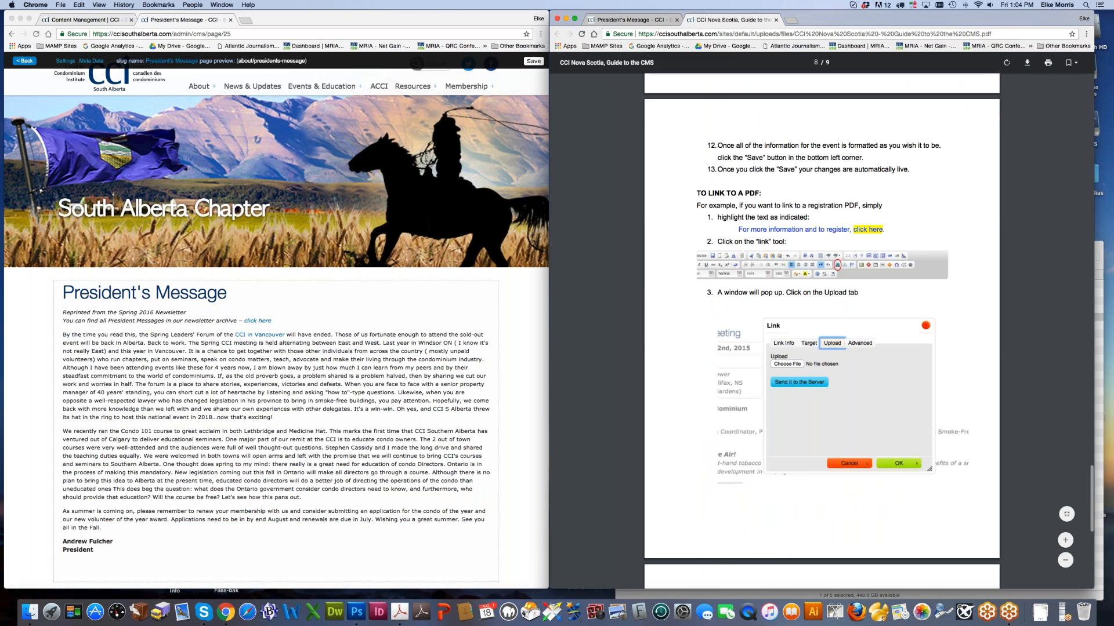
Step: Close the CMS guide PDF and re-save the President's Message text
left_click(776, 20)
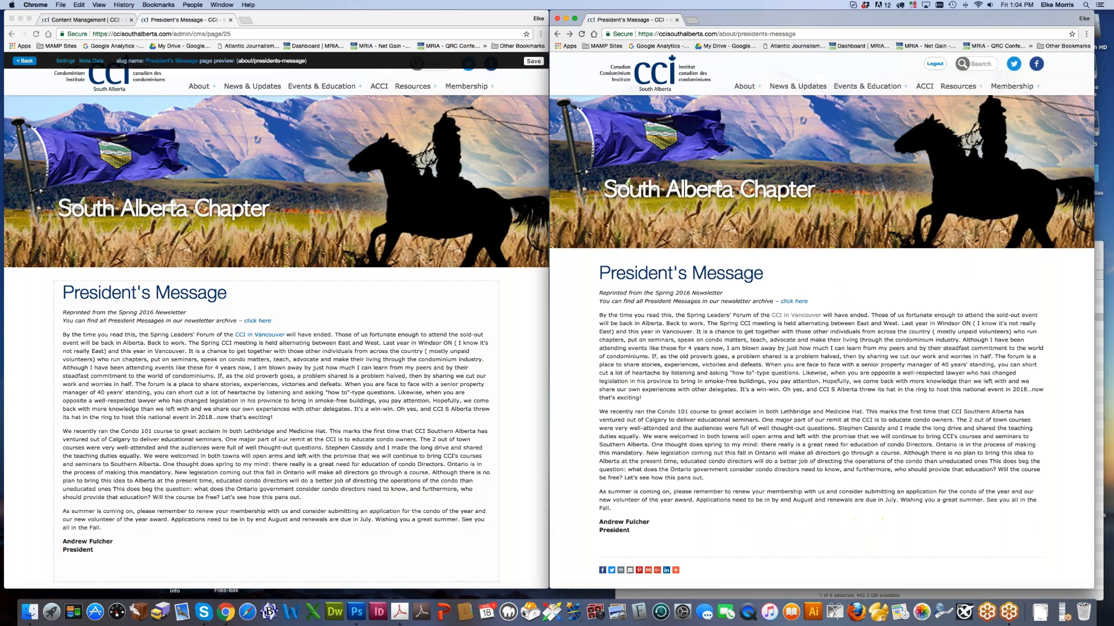
left_click(481, 288)
left_click(480, 287)
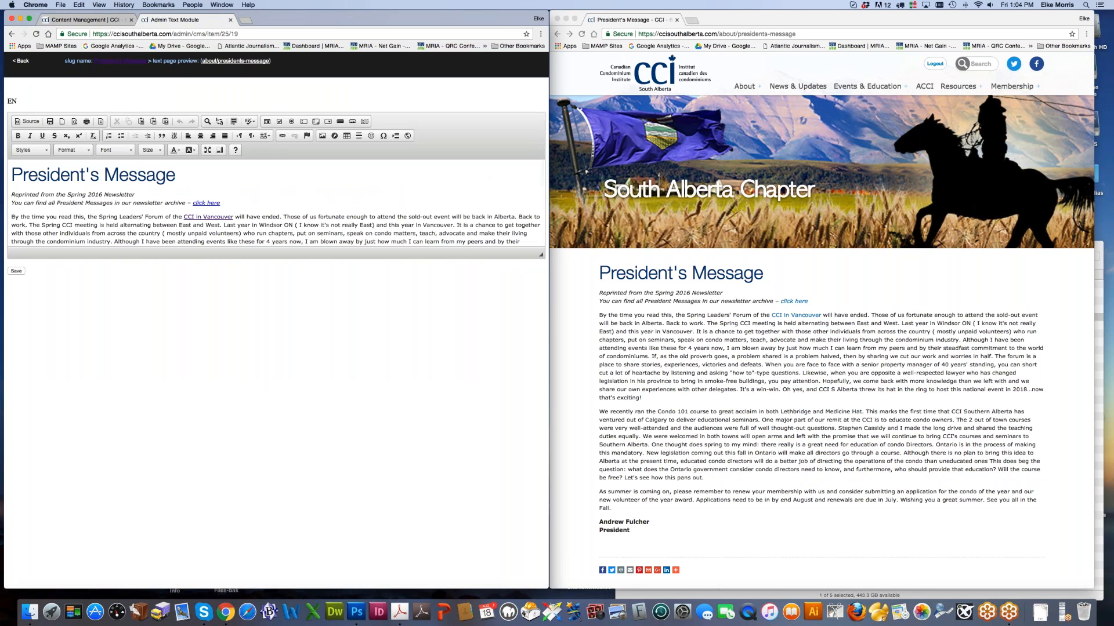
left_click_drag(183, 216, 232, 218)
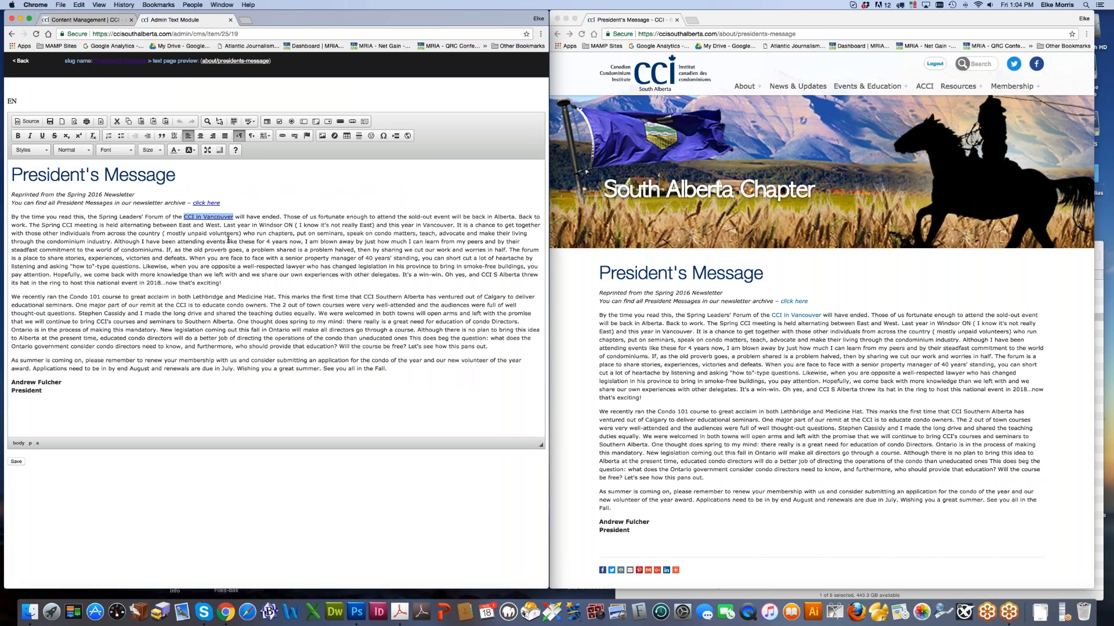
left_click(16, 462)
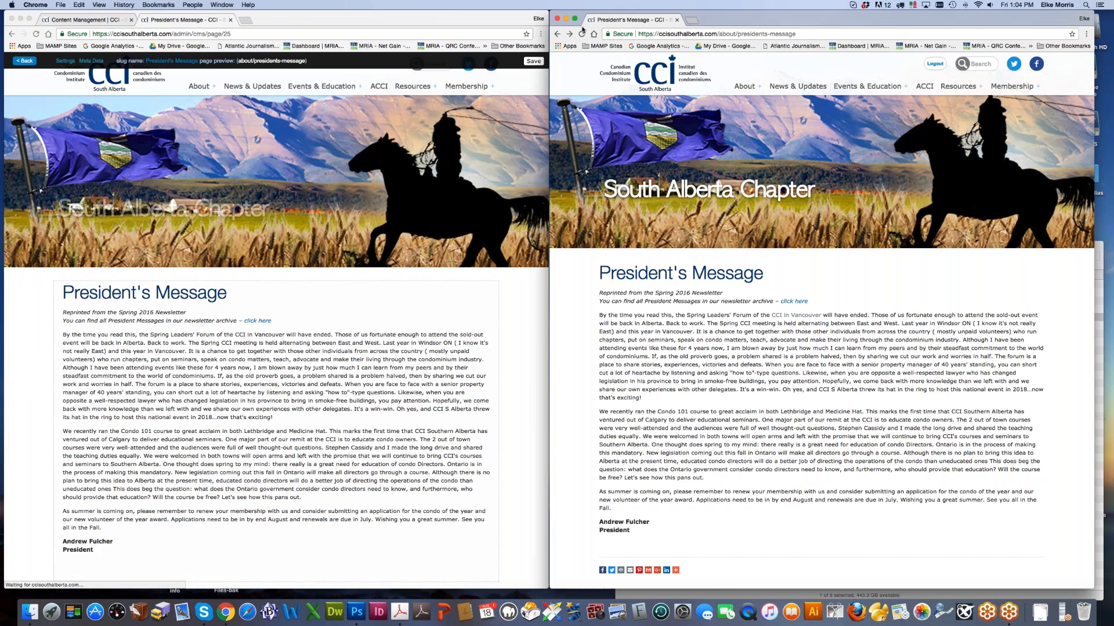
Step: Refresh the live President's Message page and close its tab to return to the page tree
left_click(580, 35)
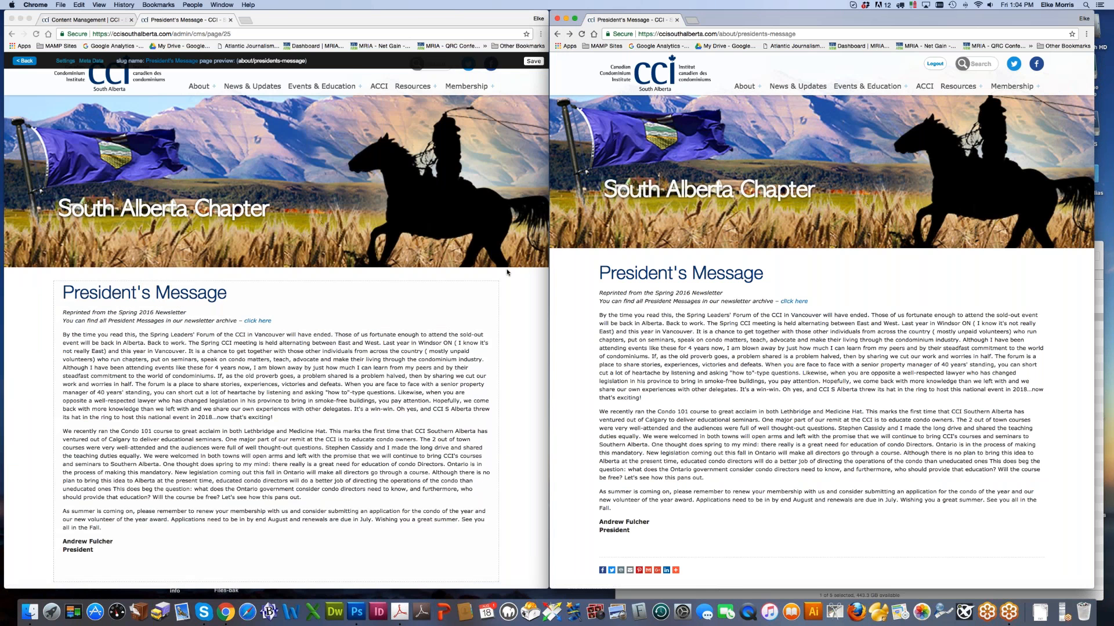
left_click(400, 359)
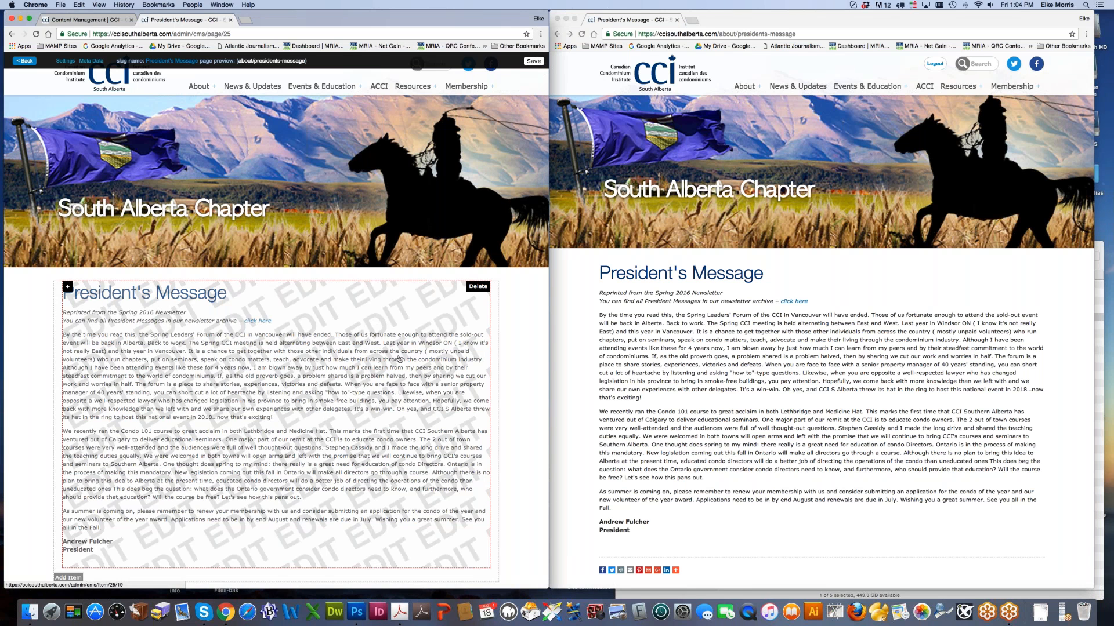
left_click(231, 20)
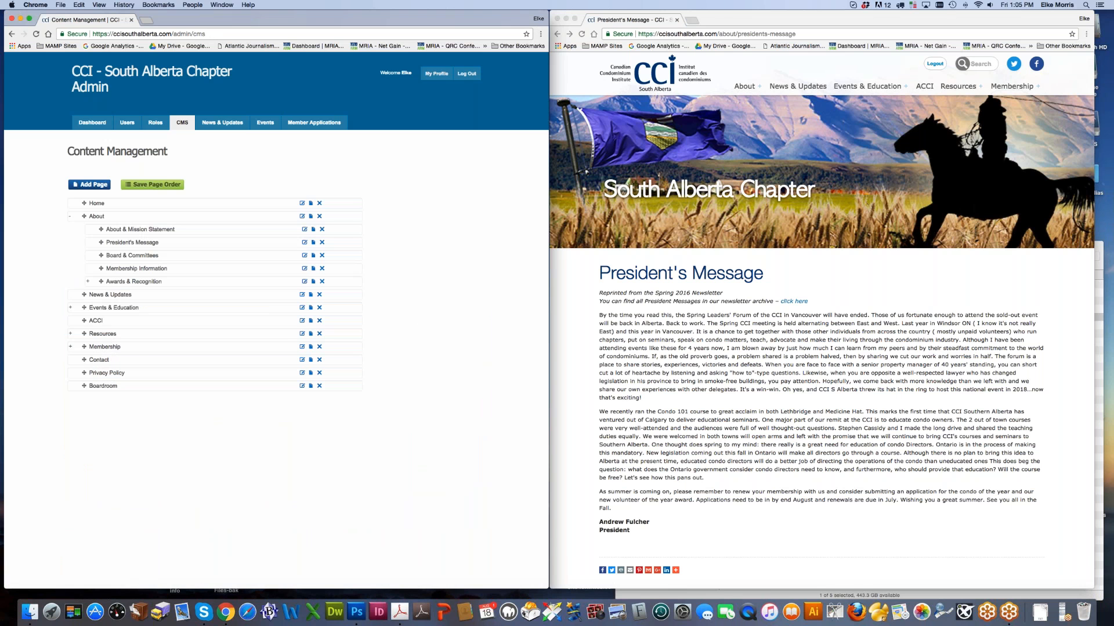
Step: Expand Events & Education in the page tree and show the live News & Updates page
left_click(70, 307)
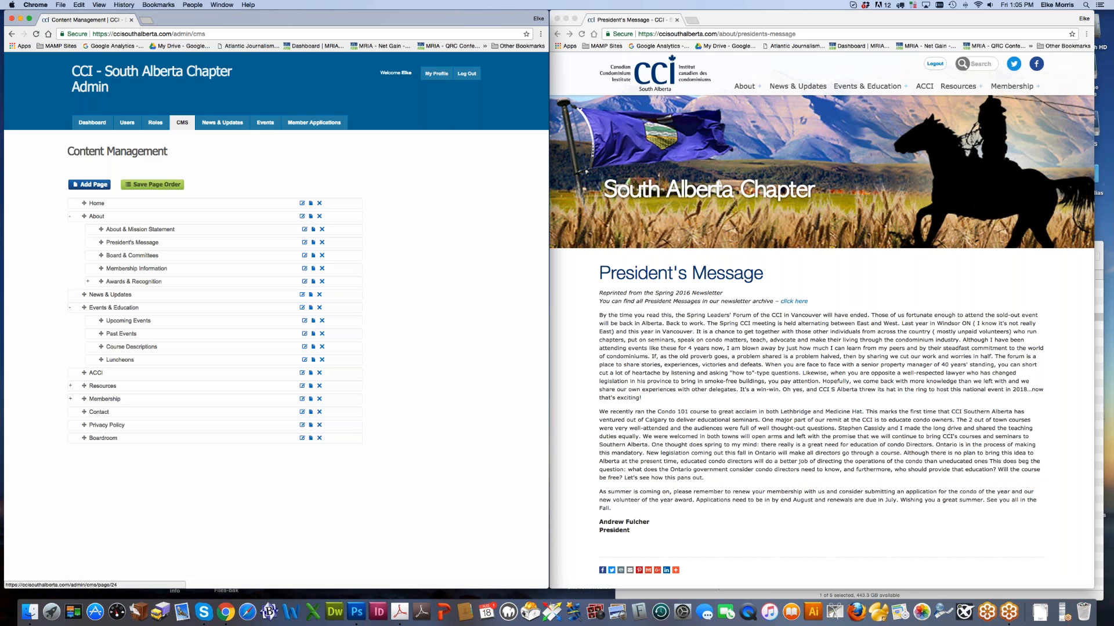
left_click(749, 89)
left_click(788, 90)
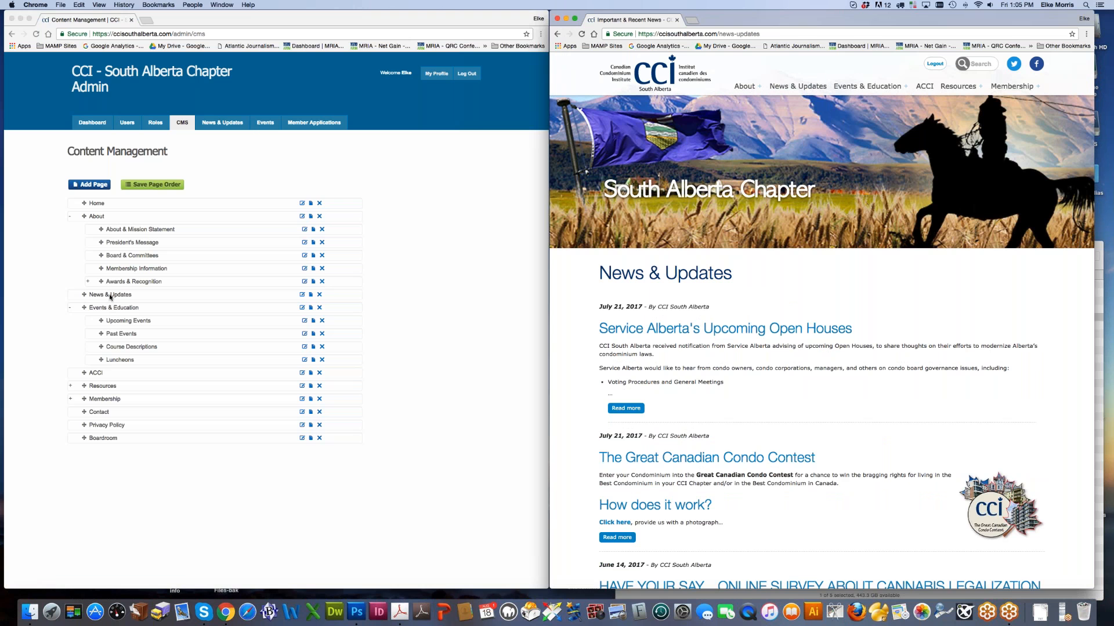
left_click(449, 268)
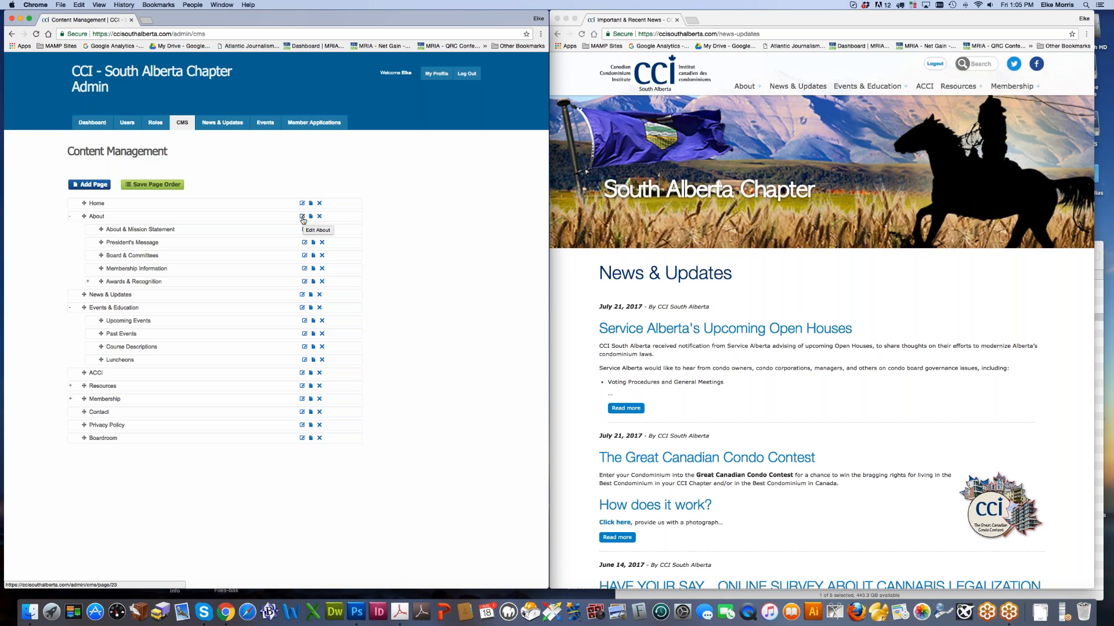
Step: Preview the About & Mission Statement page in a new tab, then close it
right_click(149, 228)
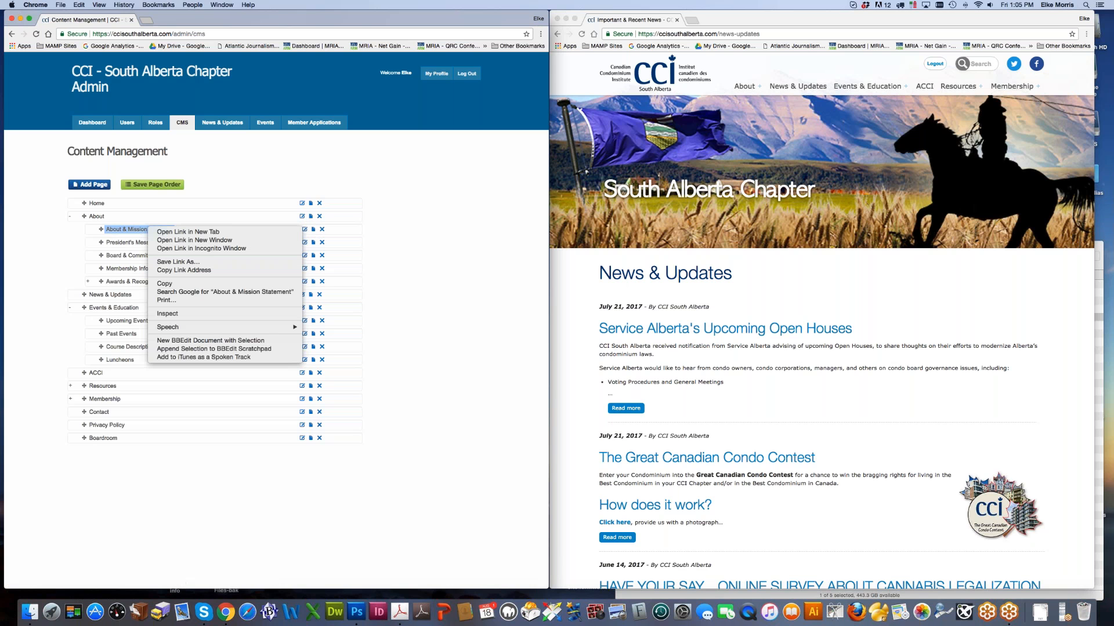
left_click(428, 252)
right_click(304, 229)
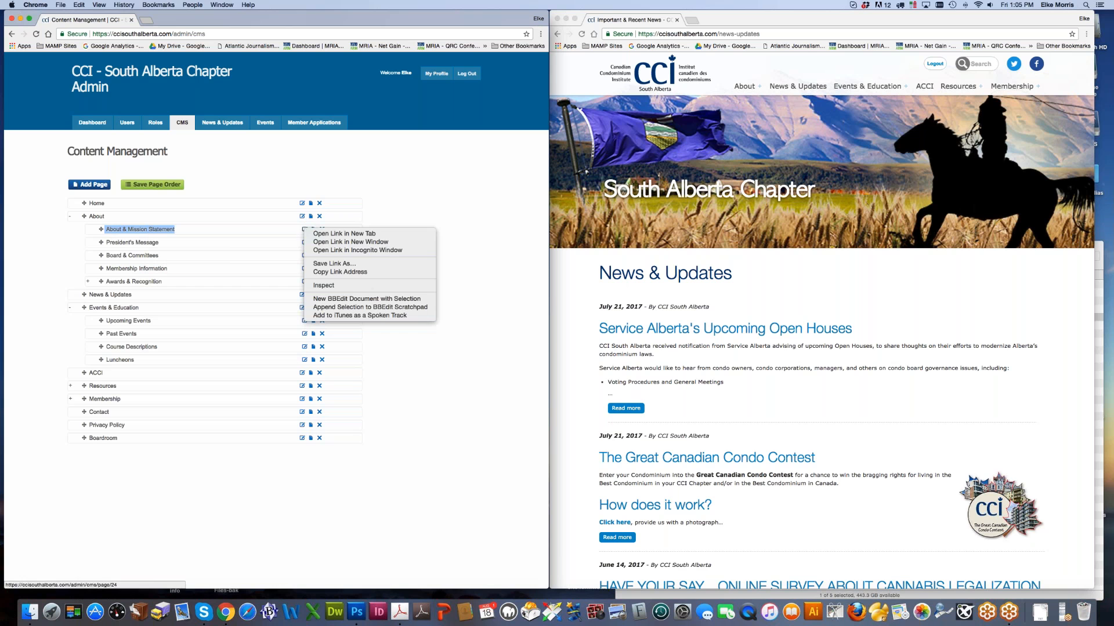
left_click(348, 234)
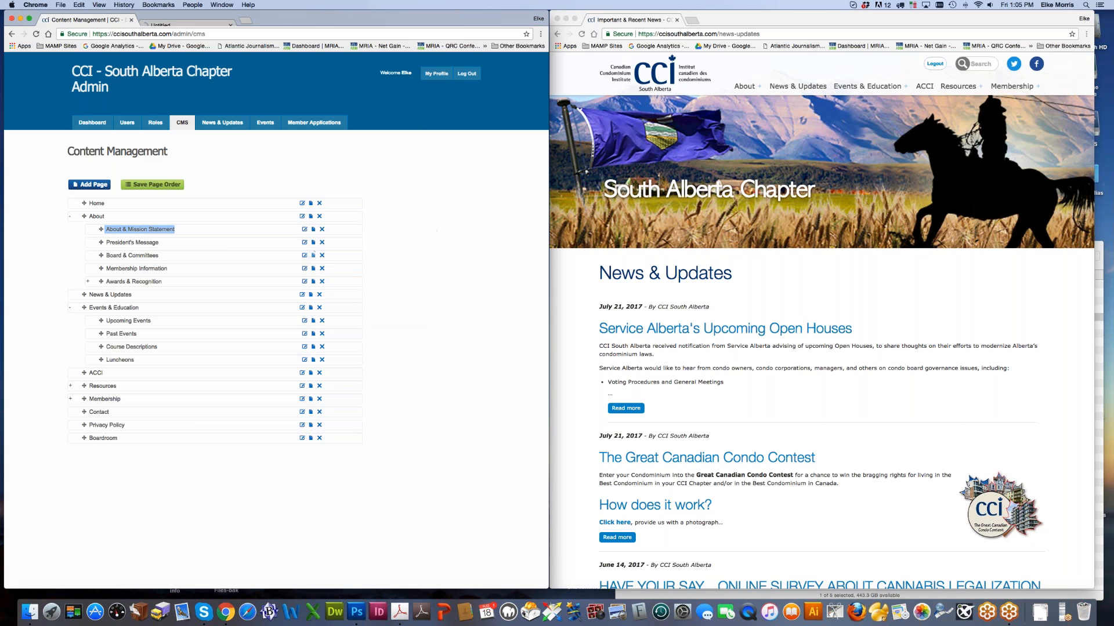
left_click(185, 20)
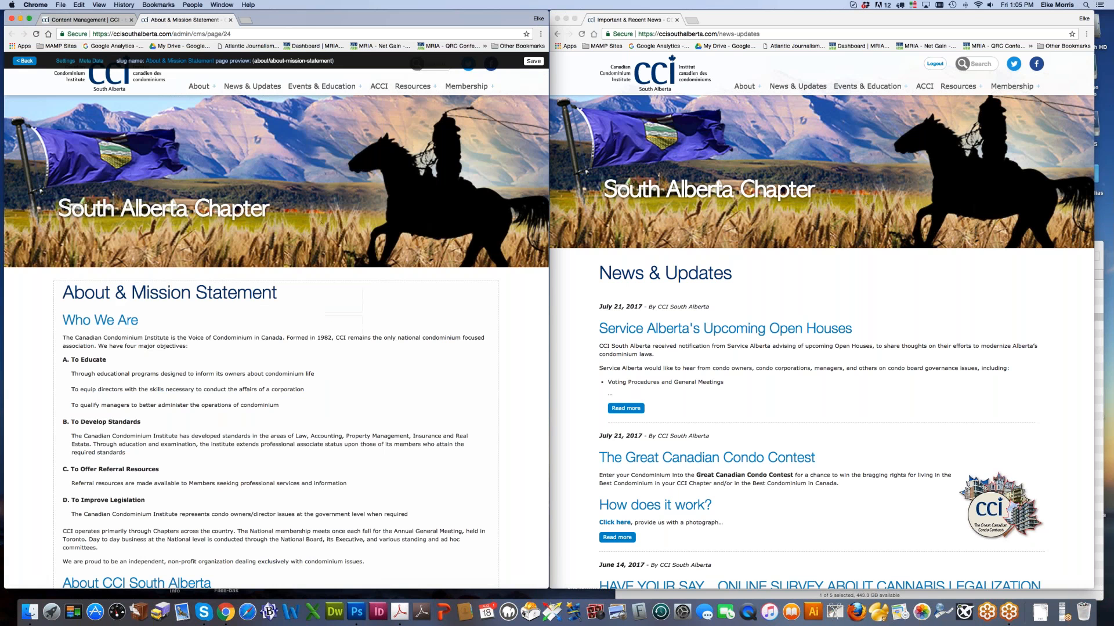
left_click(230, 19)
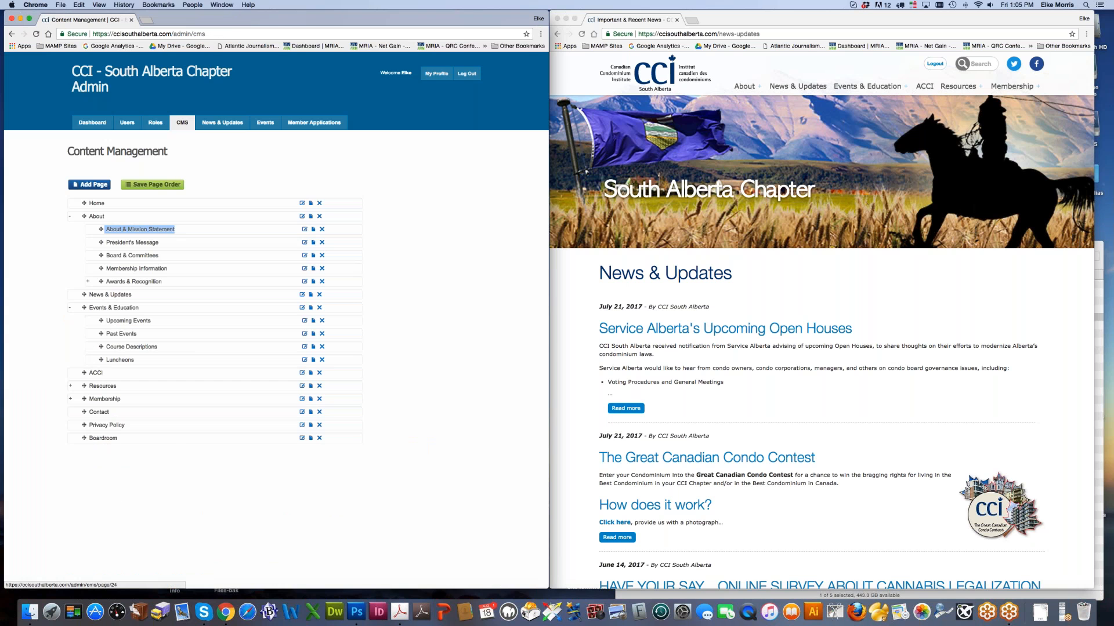
left_click(388, 276)
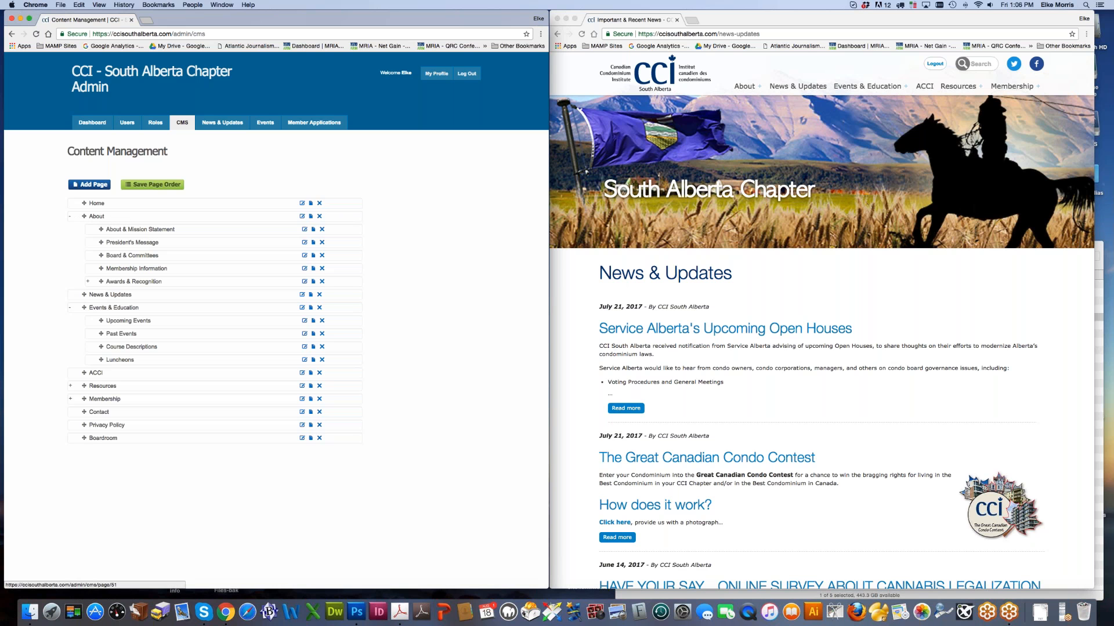
Step: Open an Add Page form under About and enter the title 'Test pae'
right_click(311, 219)
left_click(337, 226)
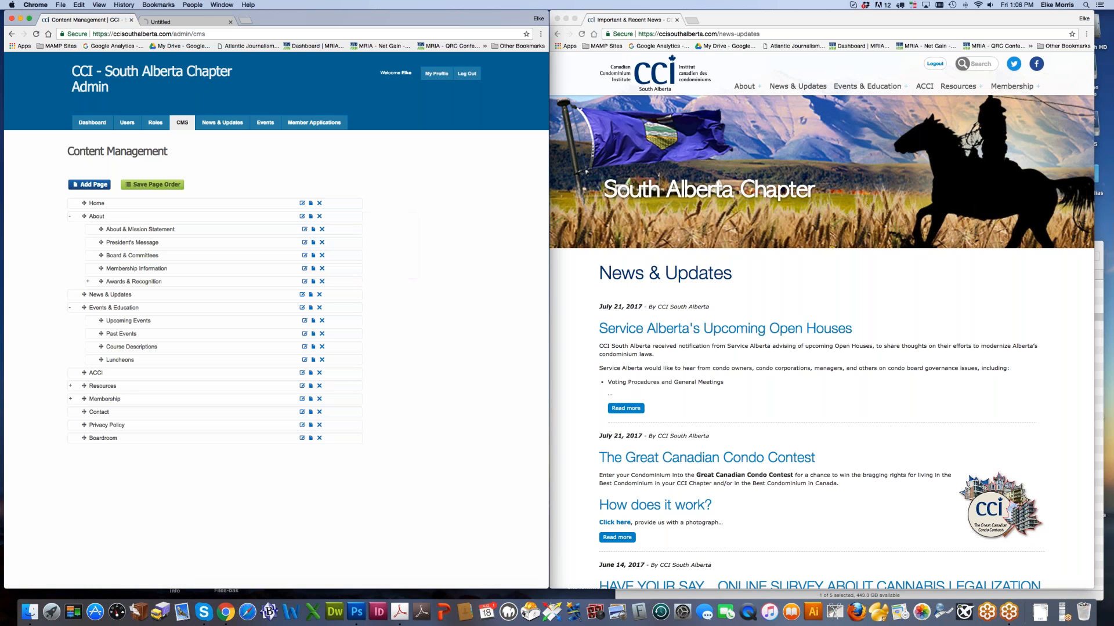
left_click(184, 19)
left_click(118, 181)
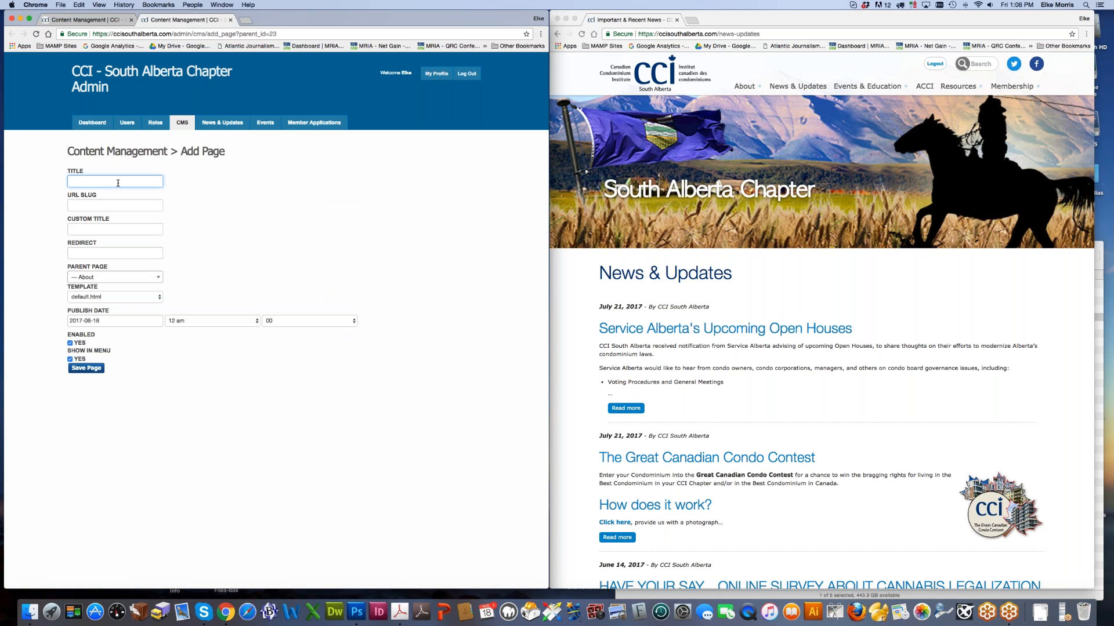
type("Test pae")
left_click(105, 299)
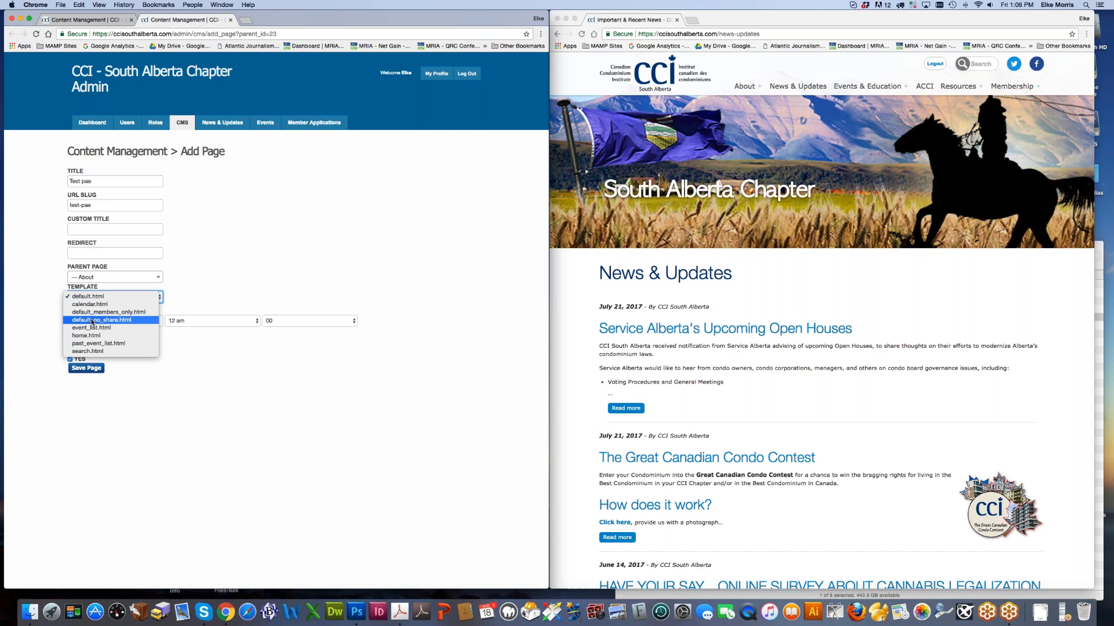
Step: Keep the default.html template and turn off Show in Menu for the Test pae page
left_click(686, 400)
scroll(686, 399, "down", 15)
scroll(686, 399, "down", 5)
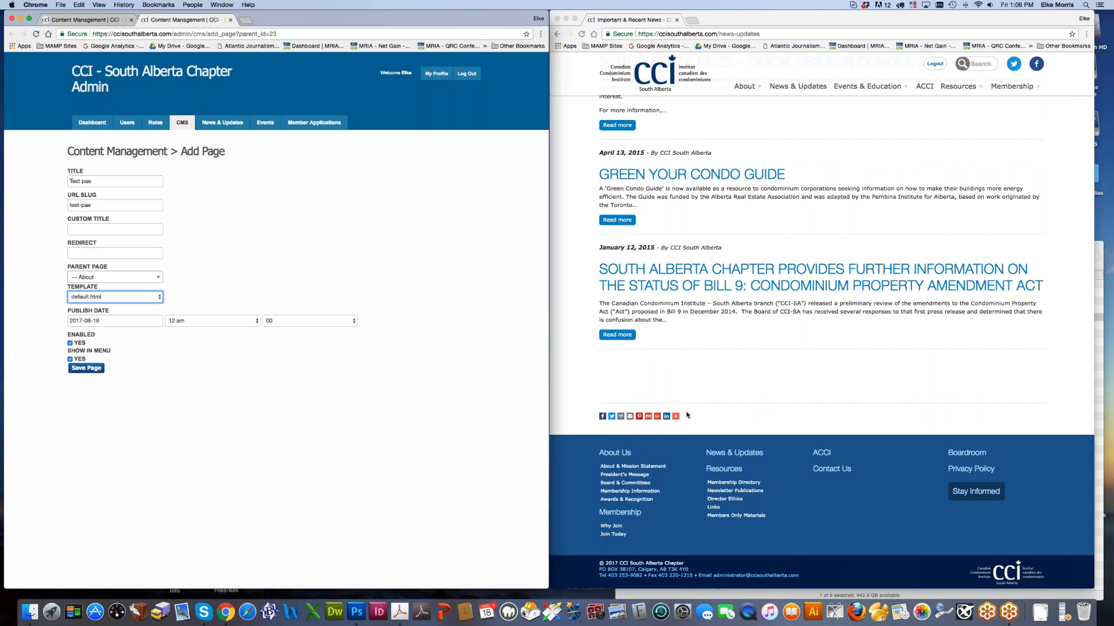
left_click(592, 416)
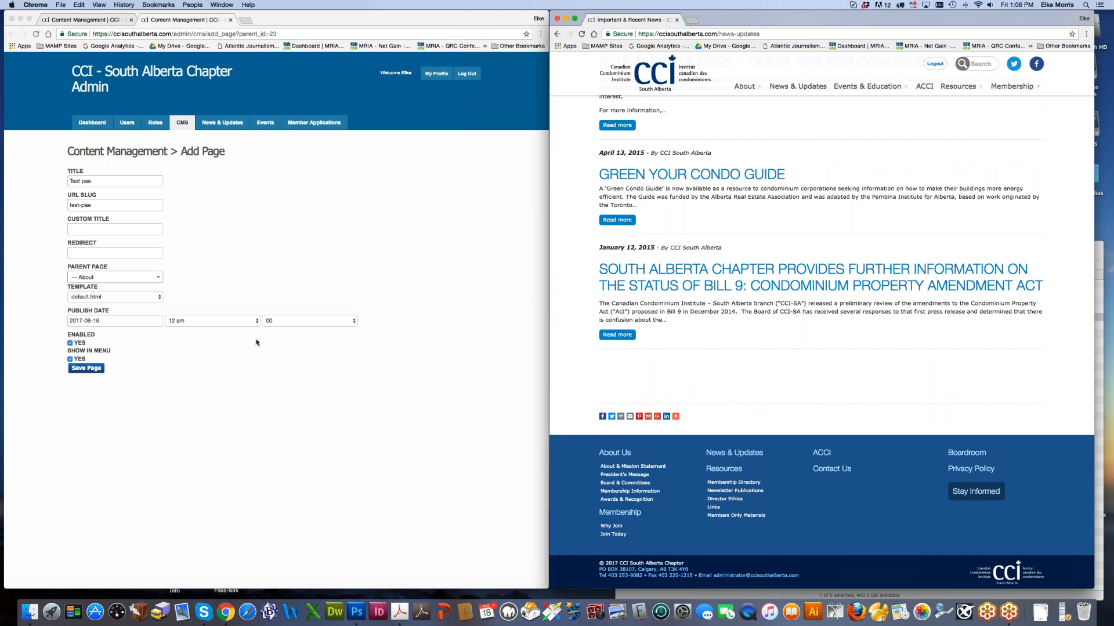
left_click(240, 377)
left_click(141, 299)
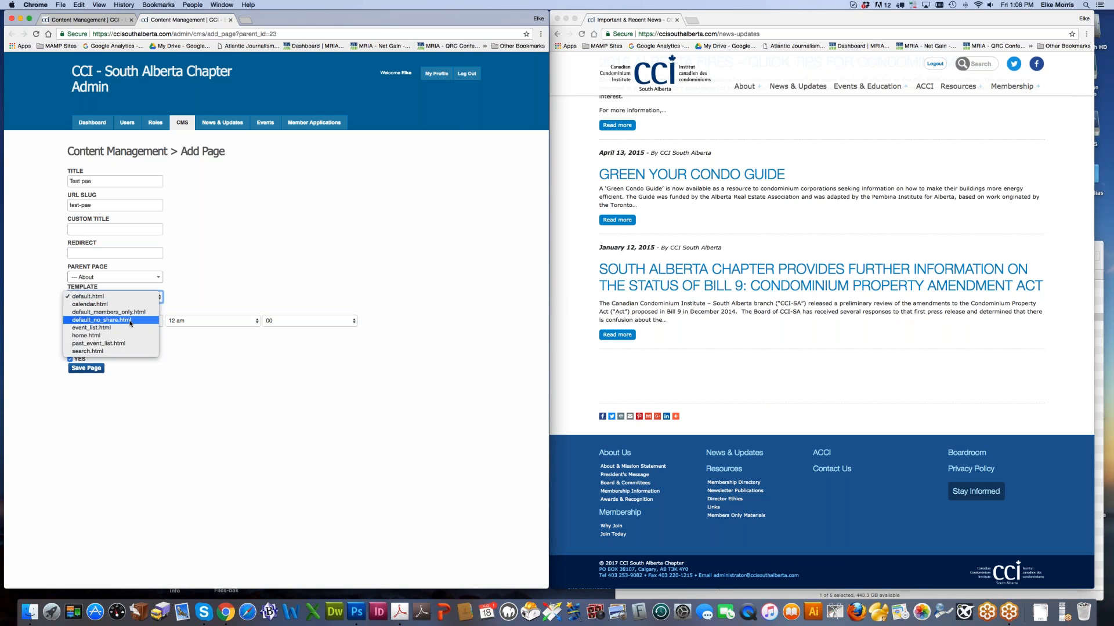
left_click(132, 297)
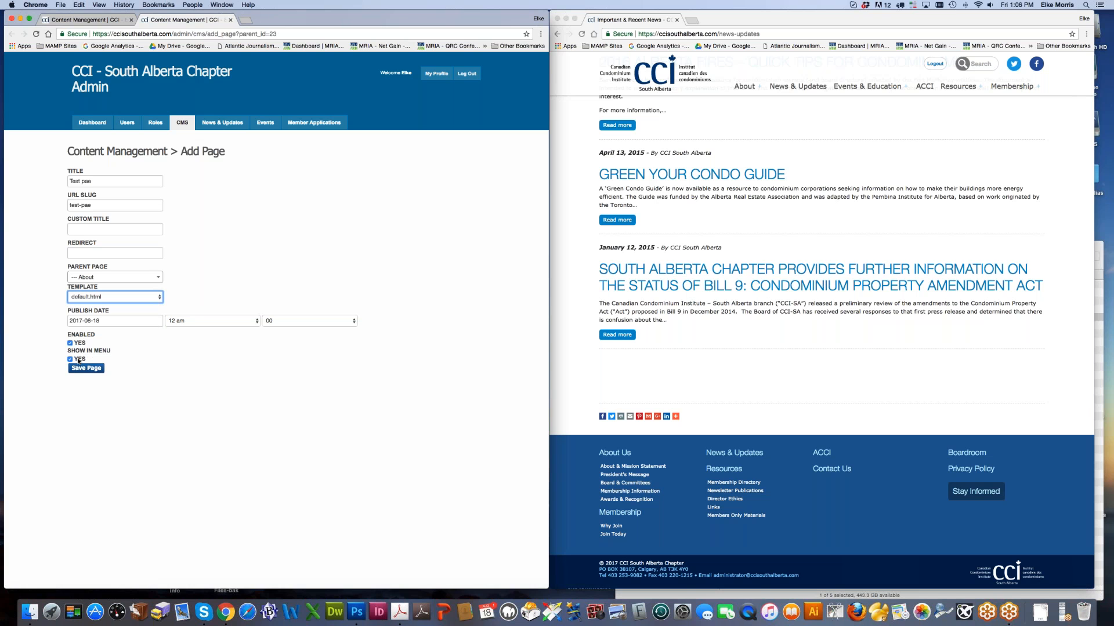
left_click(841, 319)
mouse_move(1003, 89)
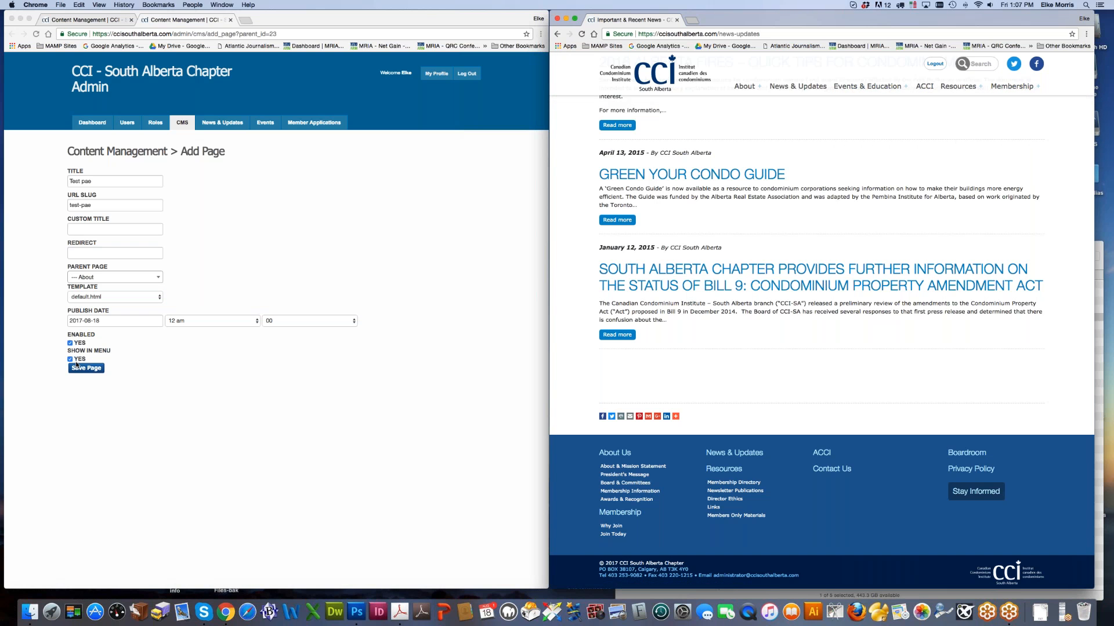
left_click(97, 402)
left_click(70, 359)
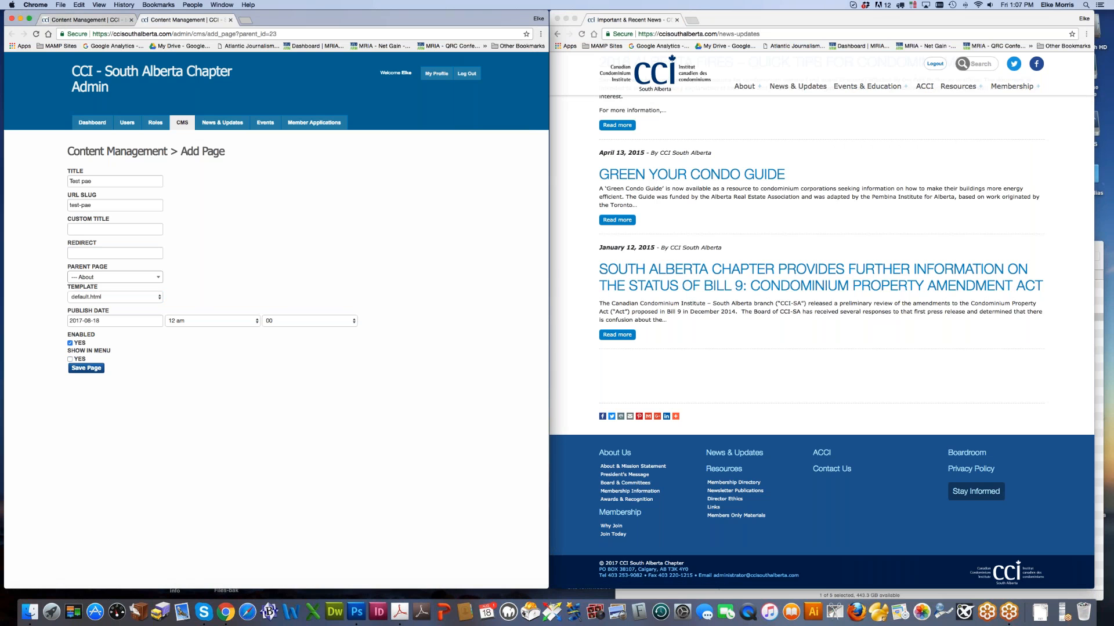
Step: Copy the president's name from the President's Message and retype it as the page title
left_click(748, 21)
mouse_move(745, 87)
left_click(743, 128)
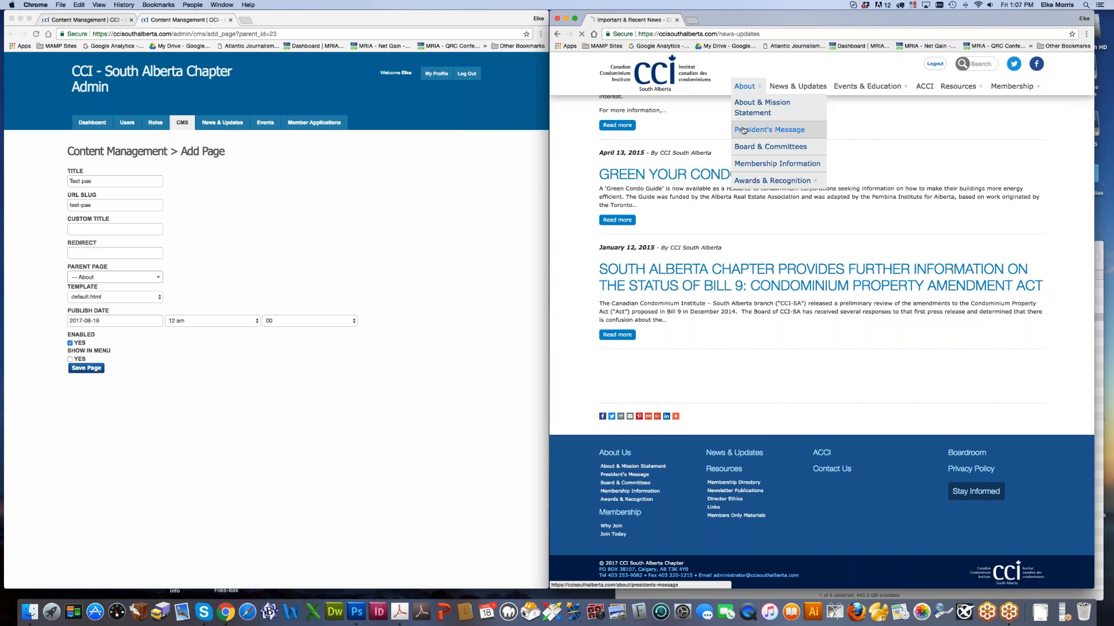
mouse_move(756, 97)
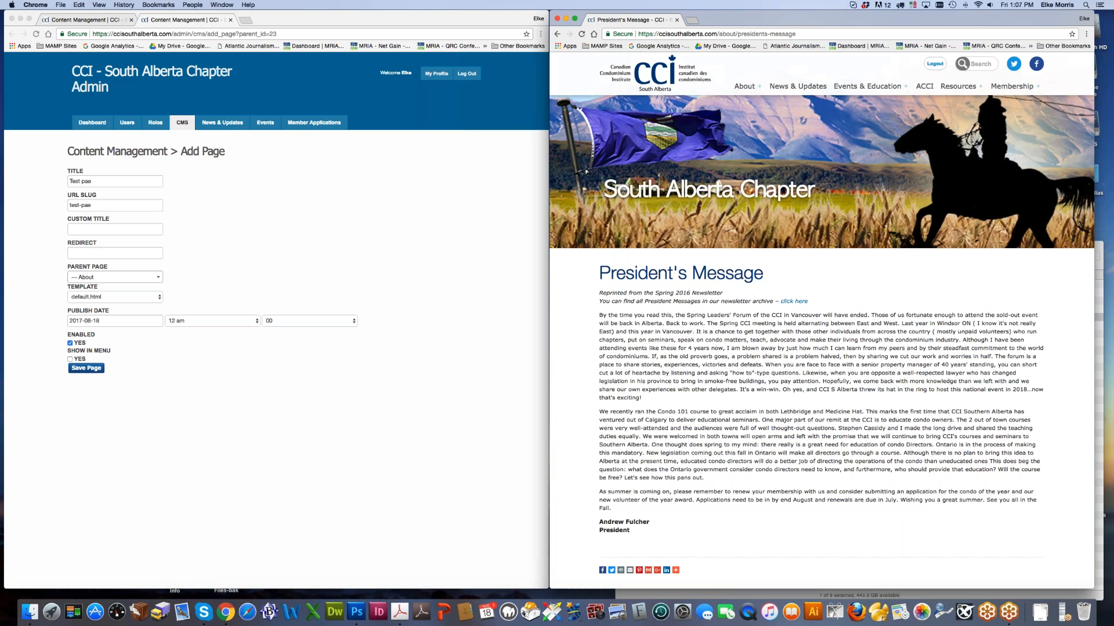
scroll(821, 325, "down", 4)
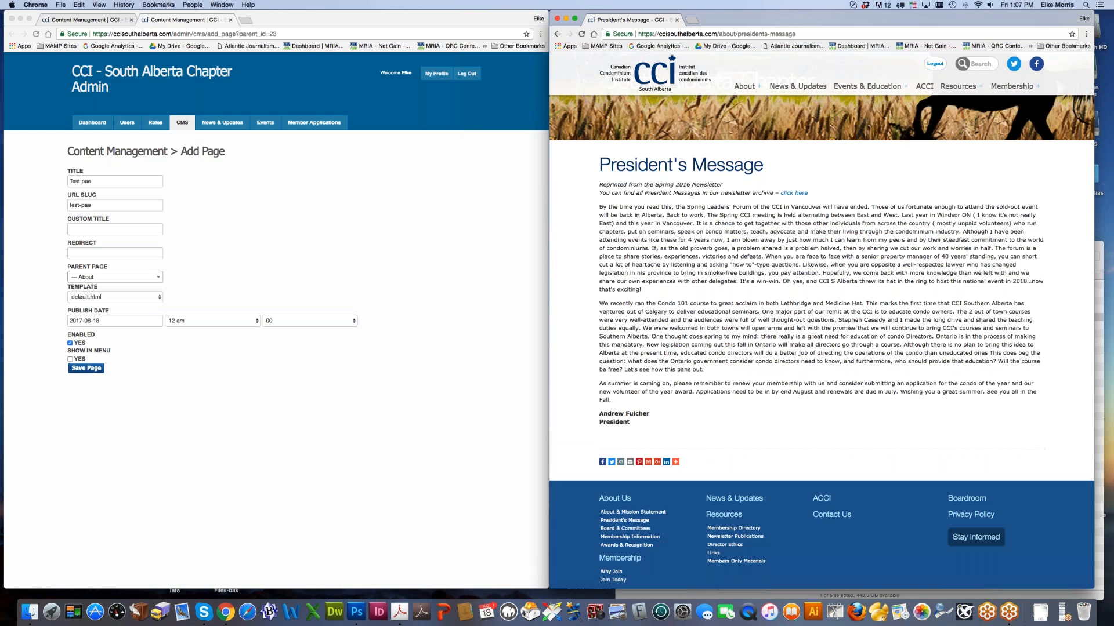
left_click_drag(599, 414, 649, 414)
left_click(94, 183)
key("super+a")
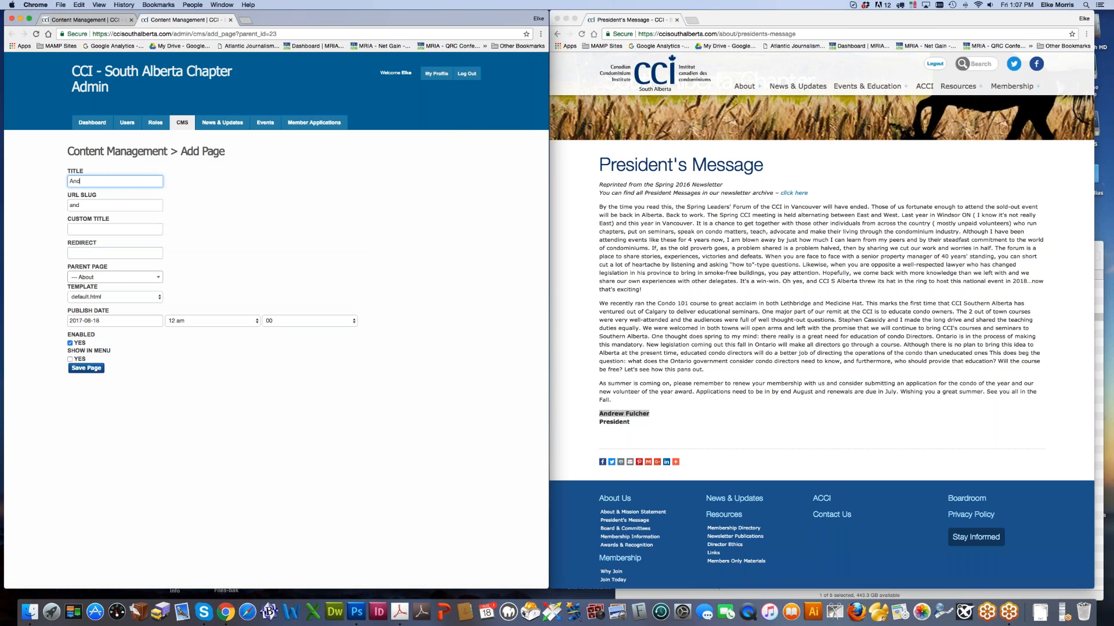
Step: Save the new About subpage and close its preview tab
left_click(157, 383)
left_click(86, 369)
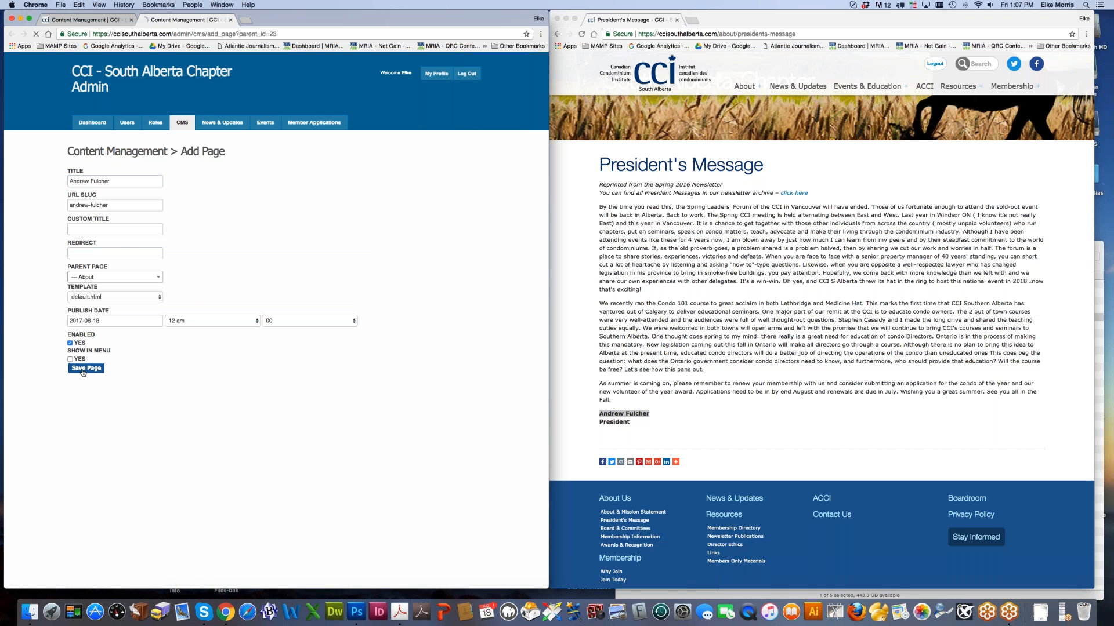
left_click(67, 295)
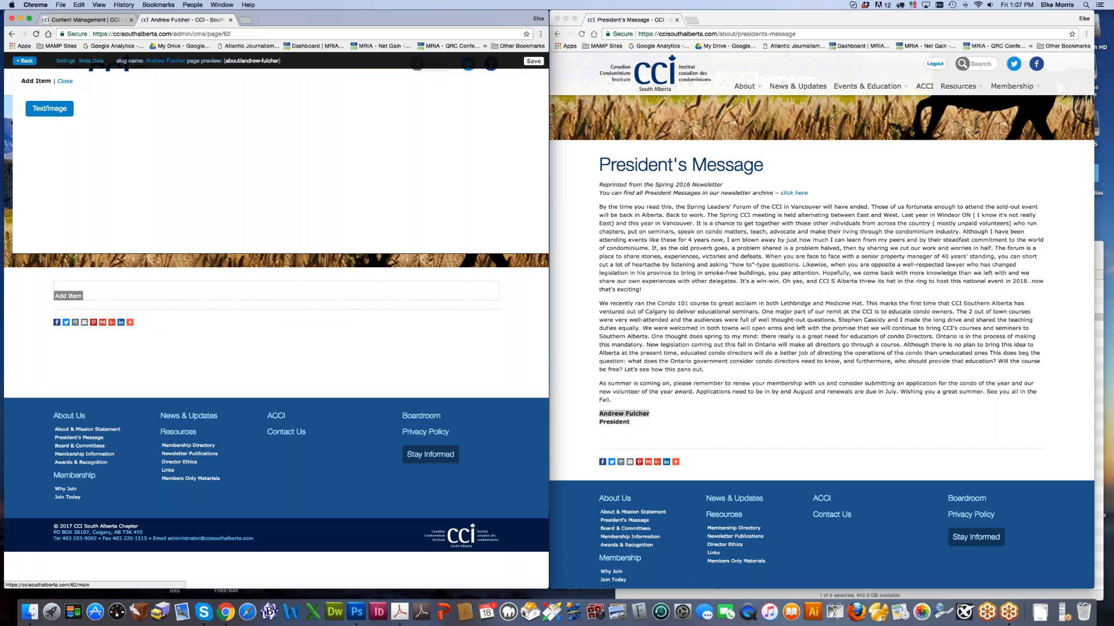
left_click(52, 119)
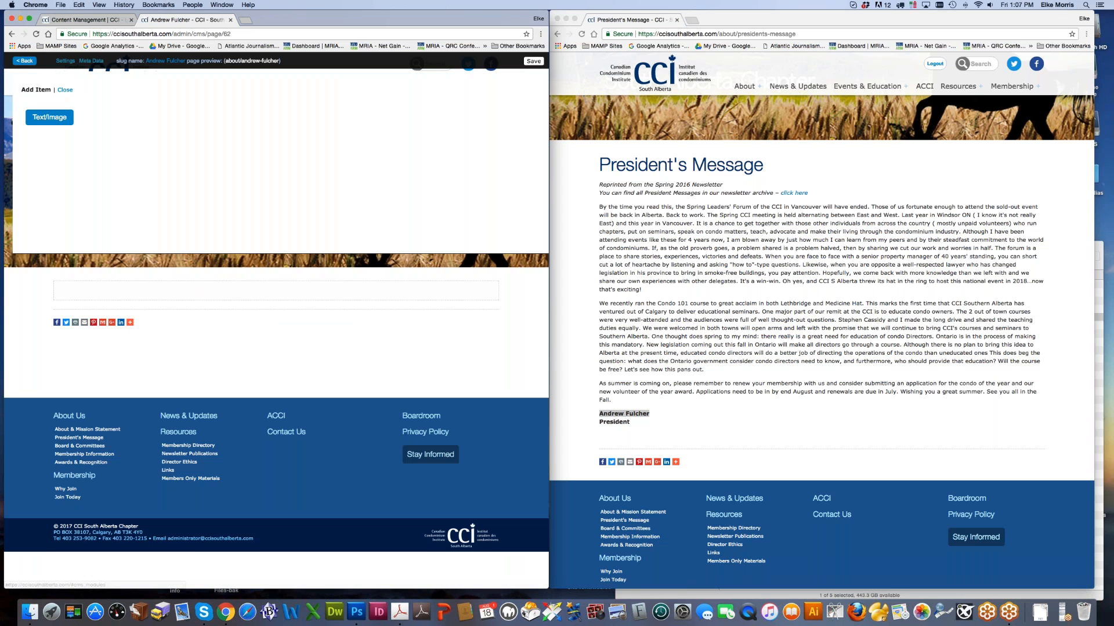
left_click(229, 20)
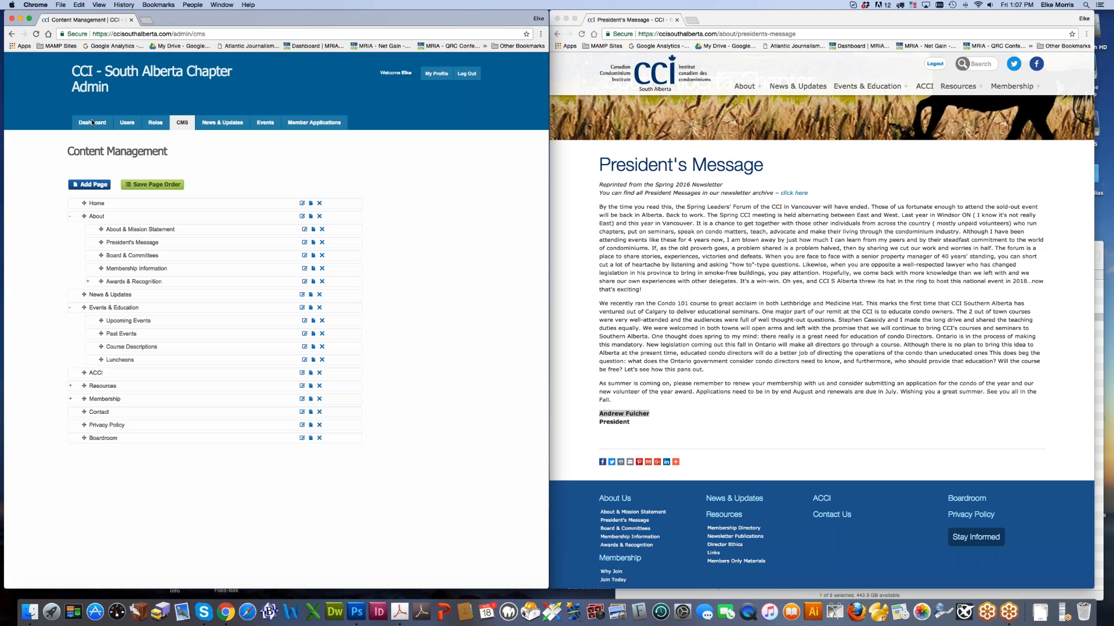
Step: Reload the page tree, expand About, and open the new page's editor in a new tab
left_click(37, 34)
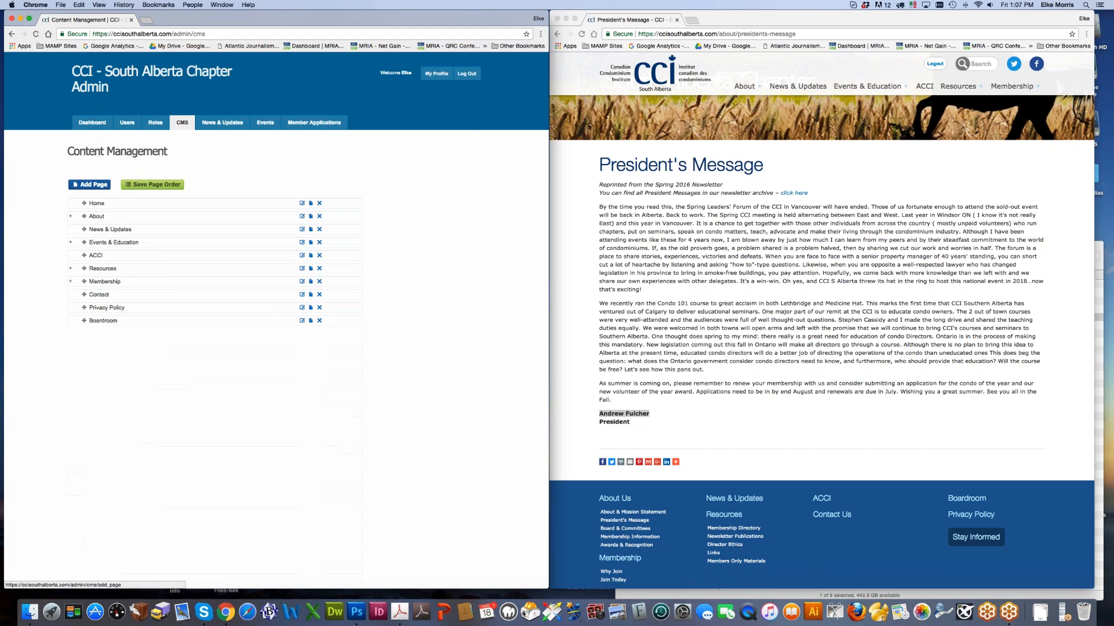
left_click(70, 216)
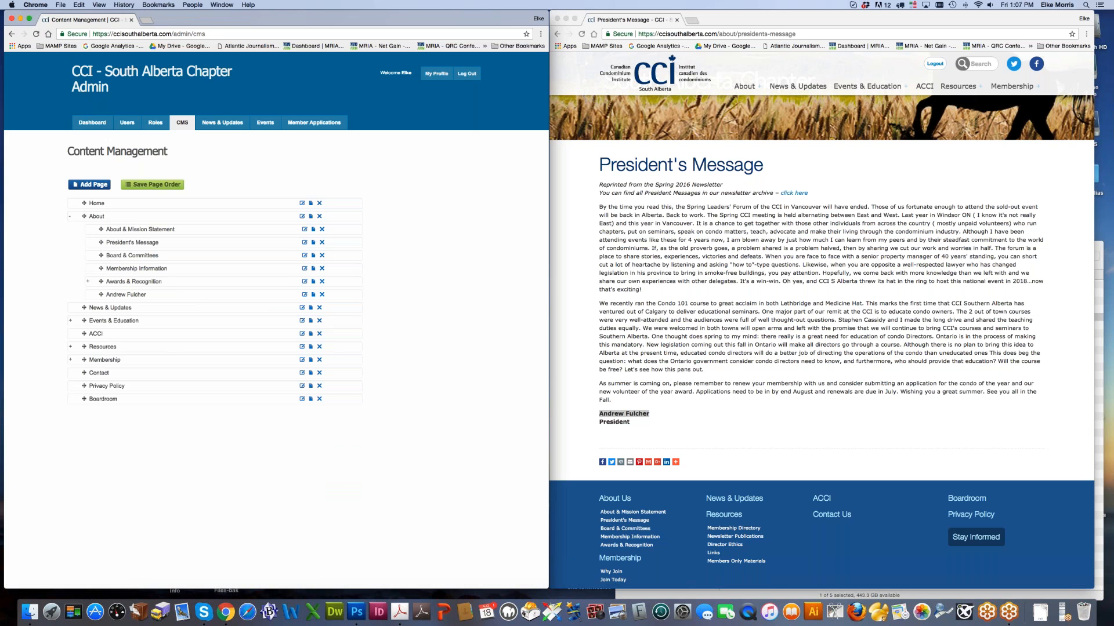
right_click(136, 296)
left_click(155, 300)
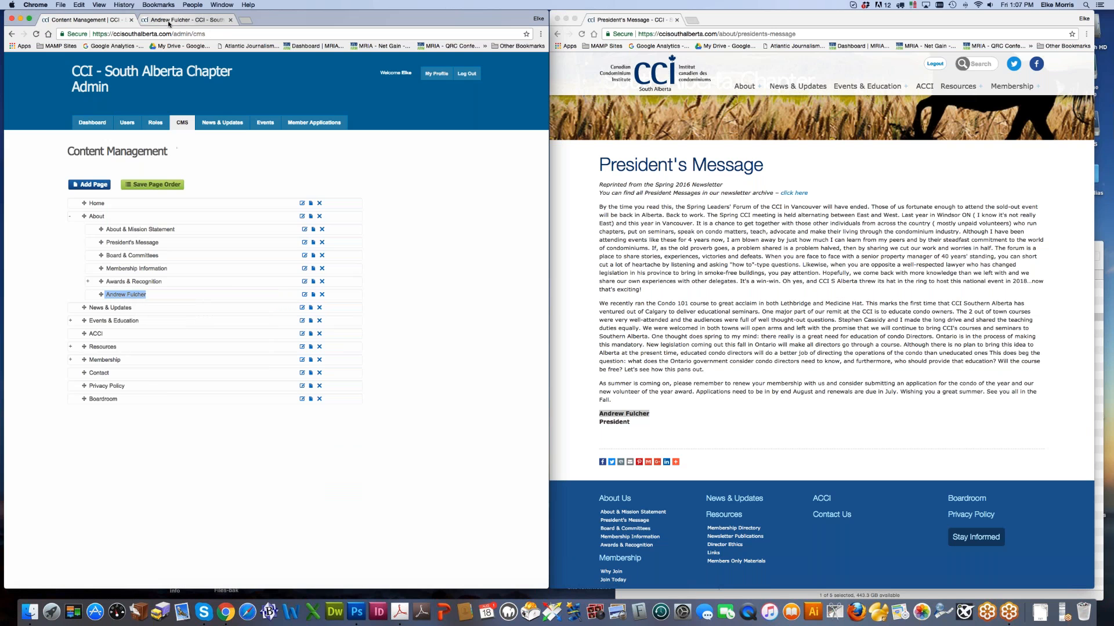
left_click(186, 20)
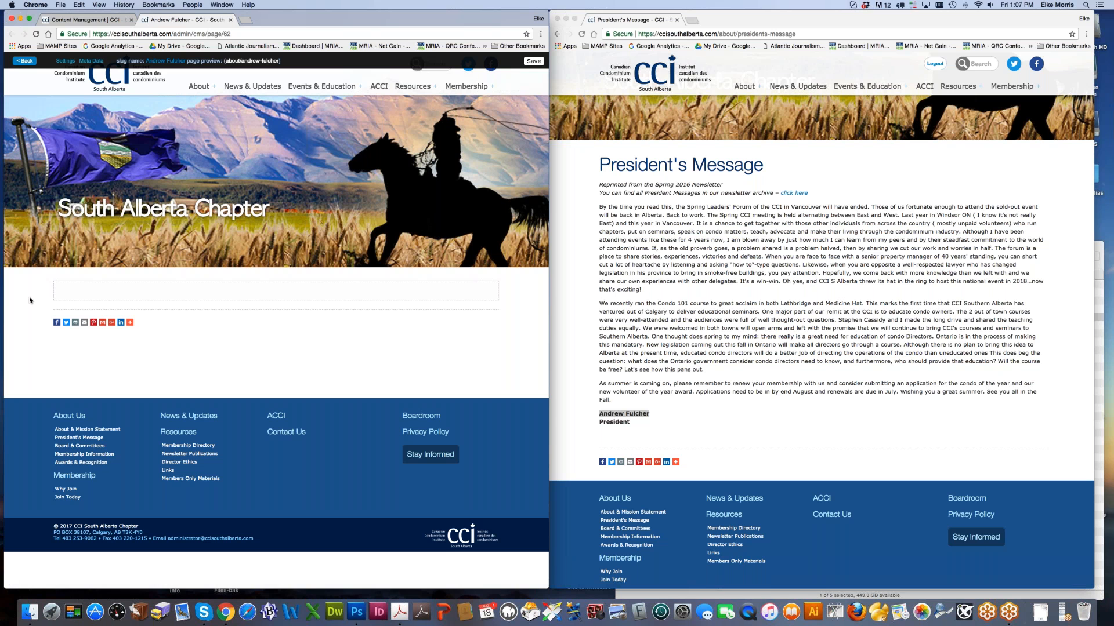
Step: Add a Text/Image block with a bio heading for the president and placeholder text
mouse_move(63, 300)
left_click(70, 297)
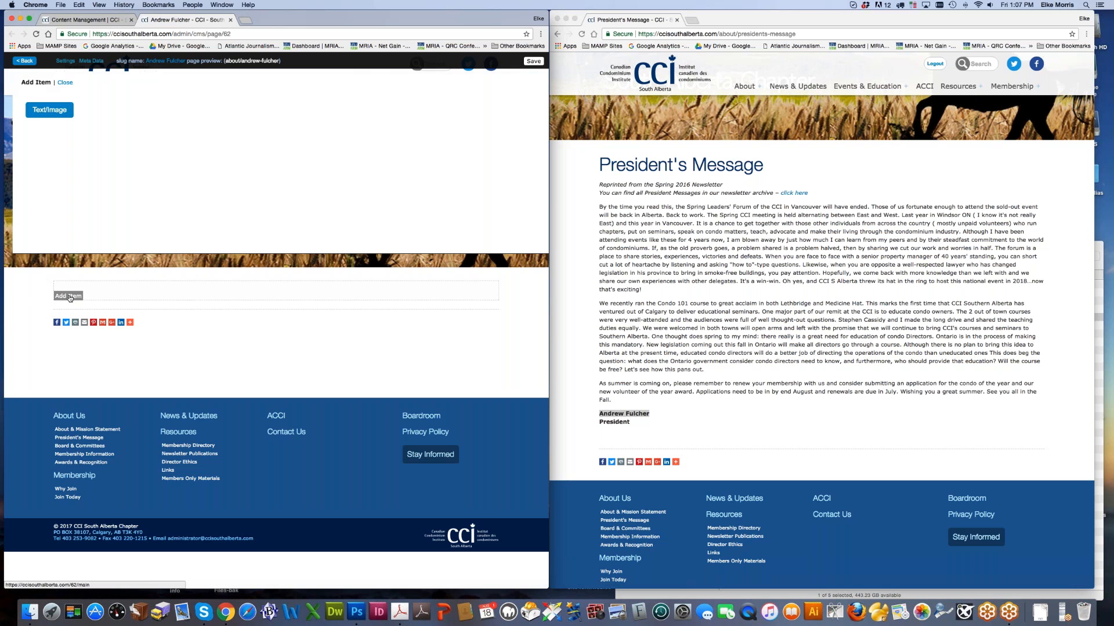
left_click(56, 119)
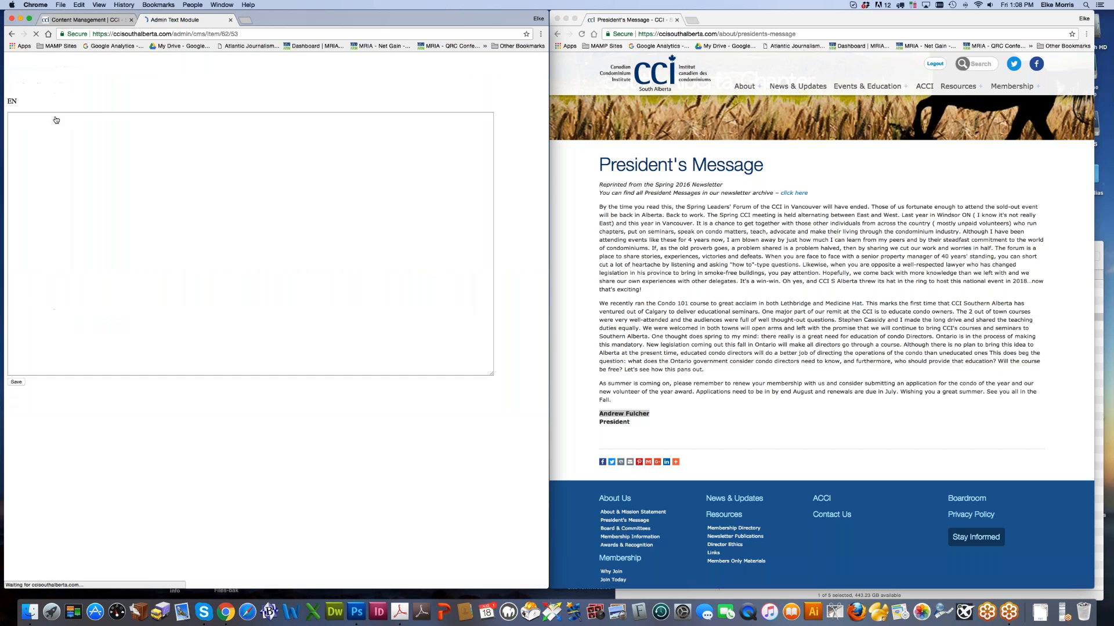
left_click(83, 178)
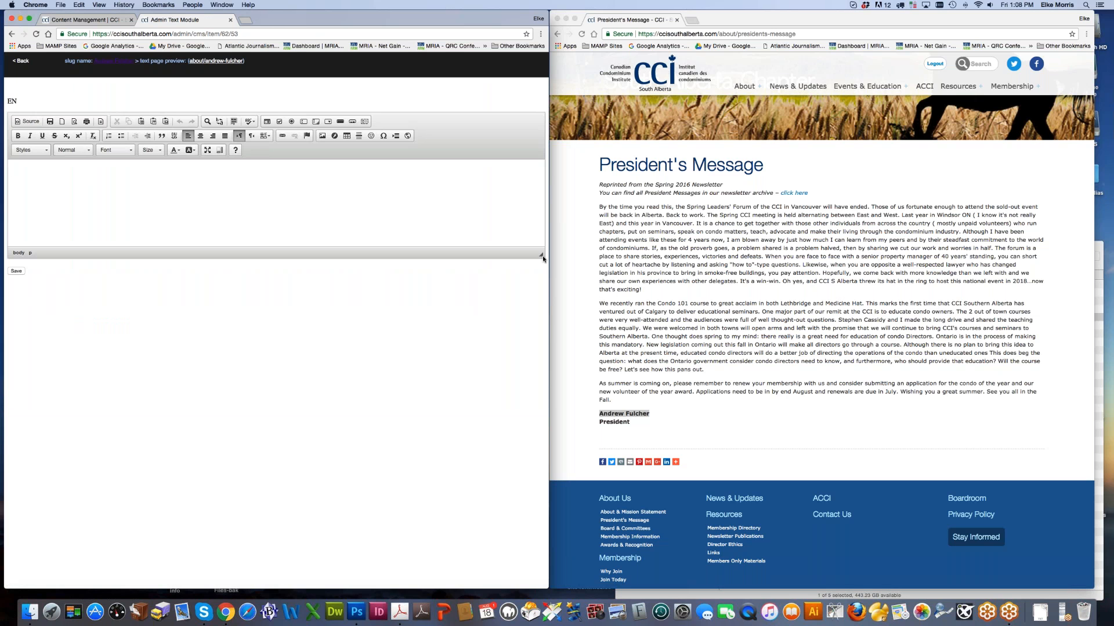
type("ieighgiengiei eiwgi")
type("ghie")
Step: Format the bio title as Heading 1, save the block, and view the published page
left_click_drag(11, 170, 68, 169)
left_click(73, 150)
left_click(87, 193)
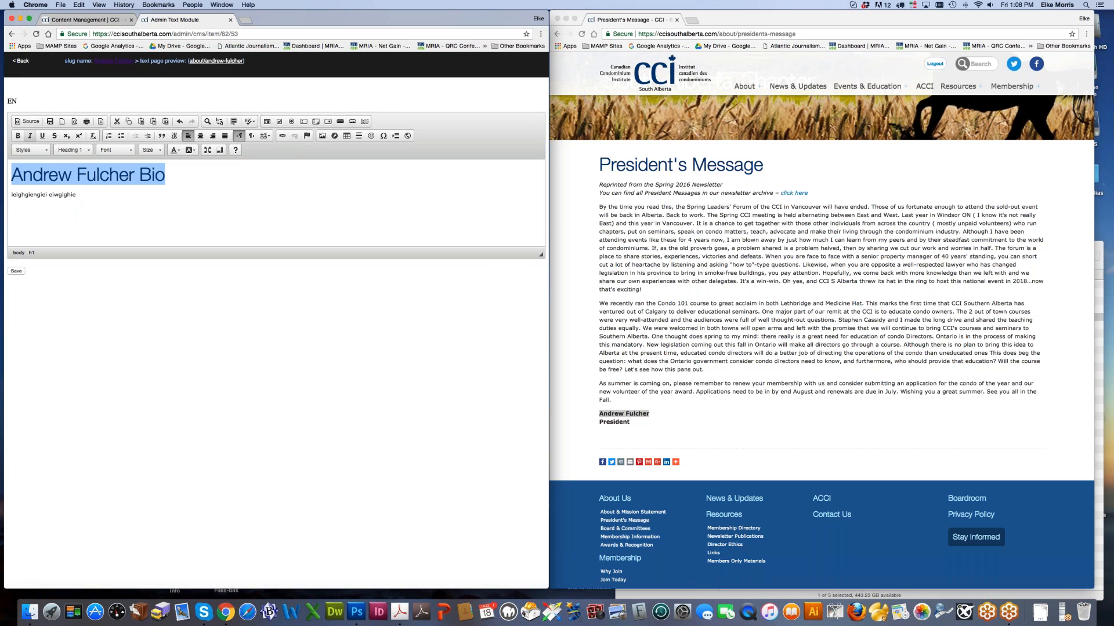
left_click(15, 272)
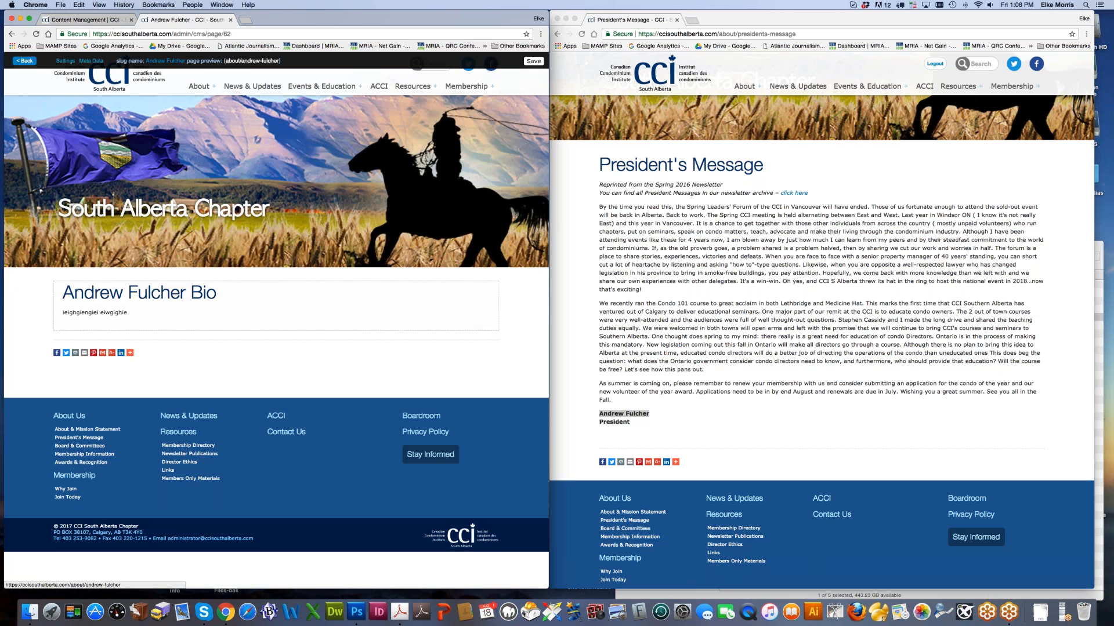
left_click(259, 61)
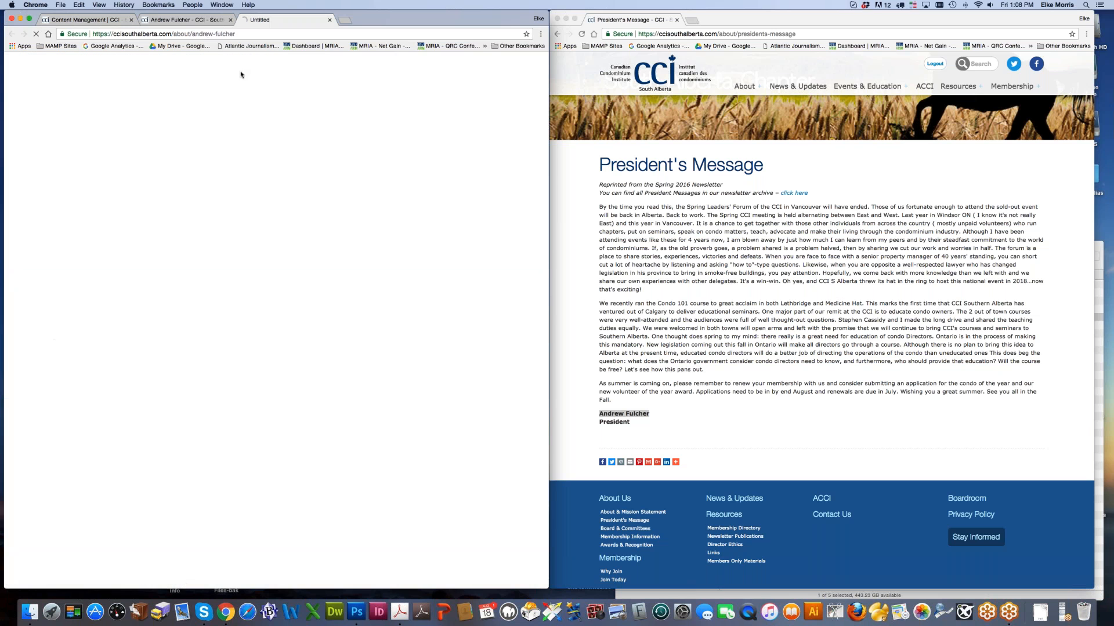
Step: Copy the bio page's address and open the President's Message editor in a new window
left_click_drag(238, 36, 170, 36)
key("super+c")
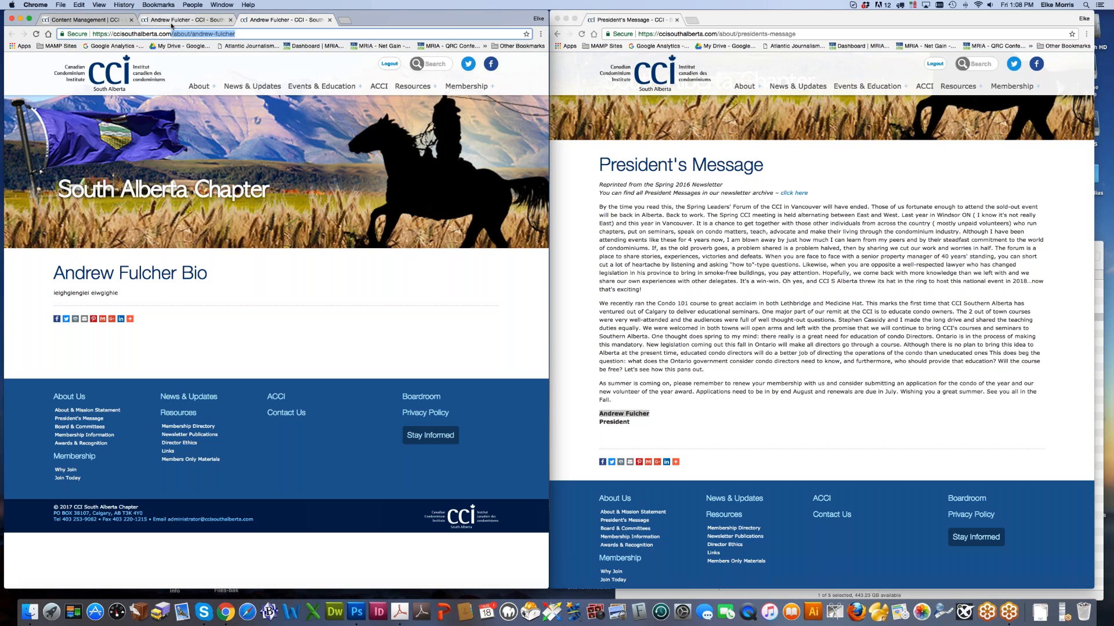
left_click(116, 22)
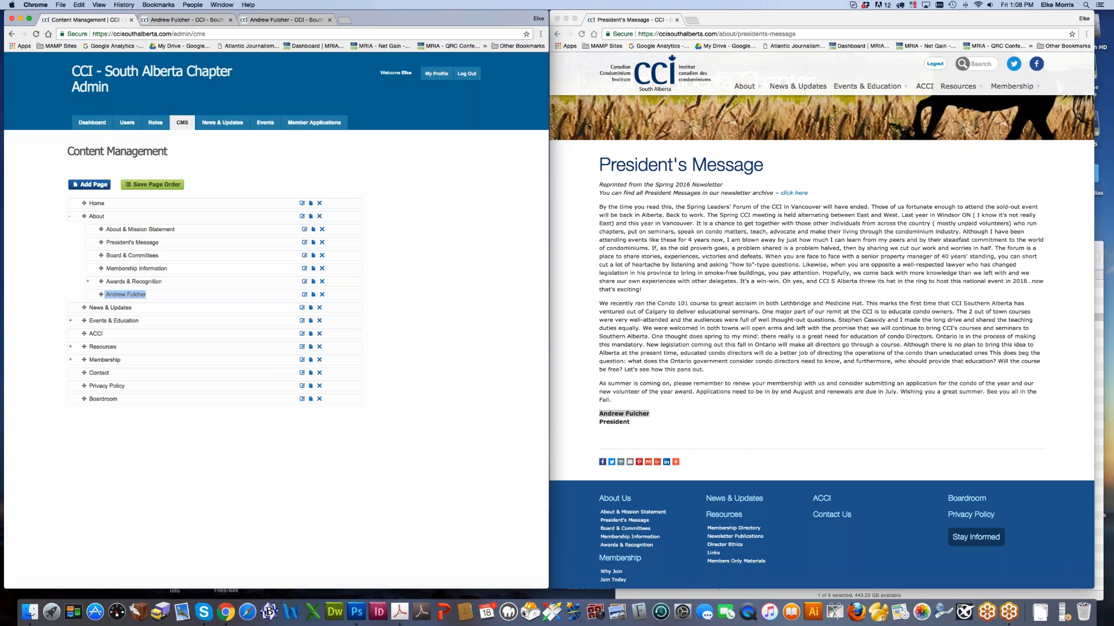
right_click(123, 237)
left_click(145, 251)
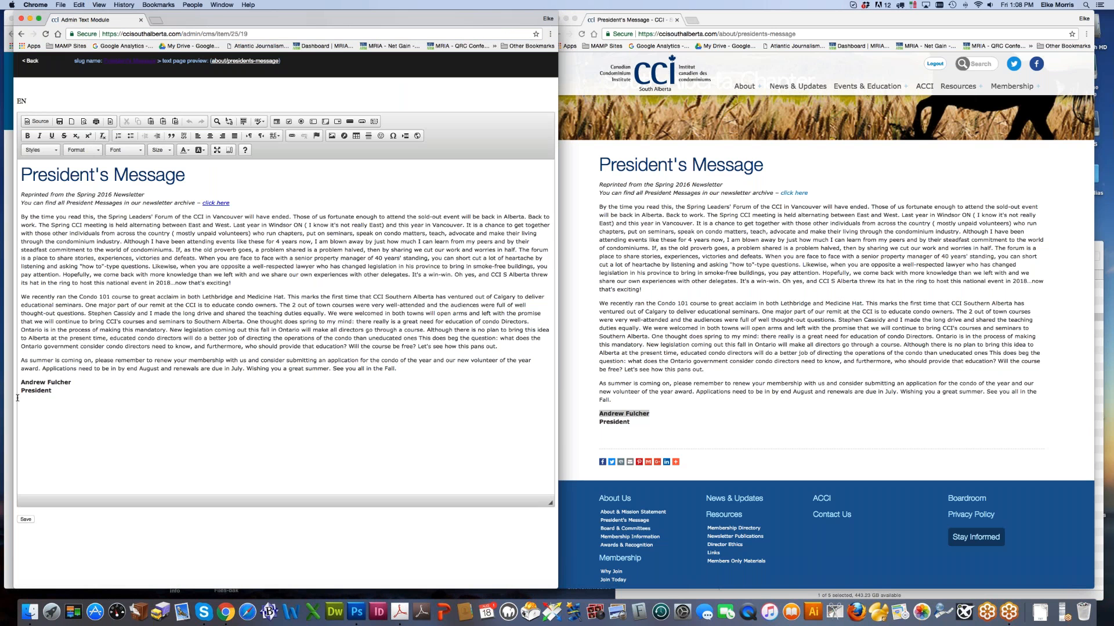
Step: Link the president's name in the message to the bio page address and save
left_click_drag(21, 382, 71, 383)
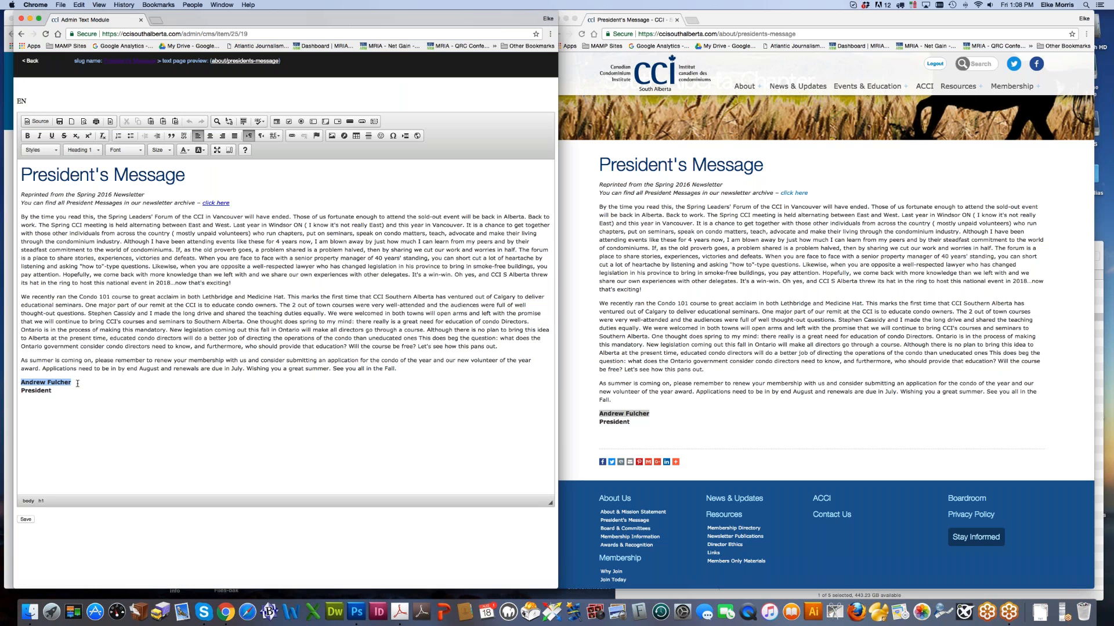
left_click(292, 136)
key("super+v")
left_click(348, 388)
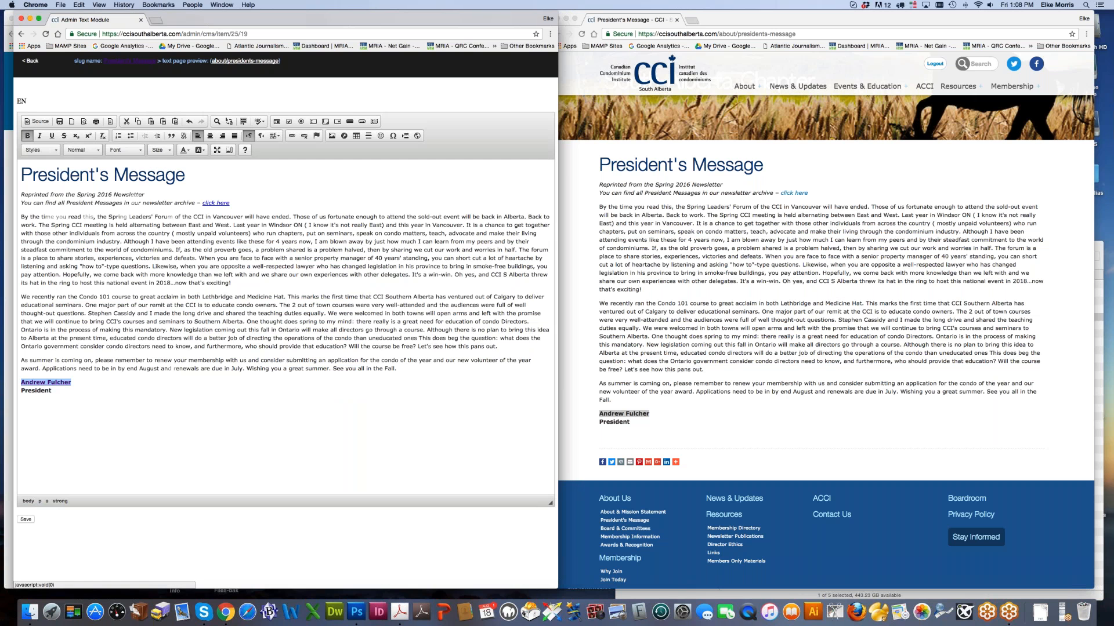
left_click(26, 519)
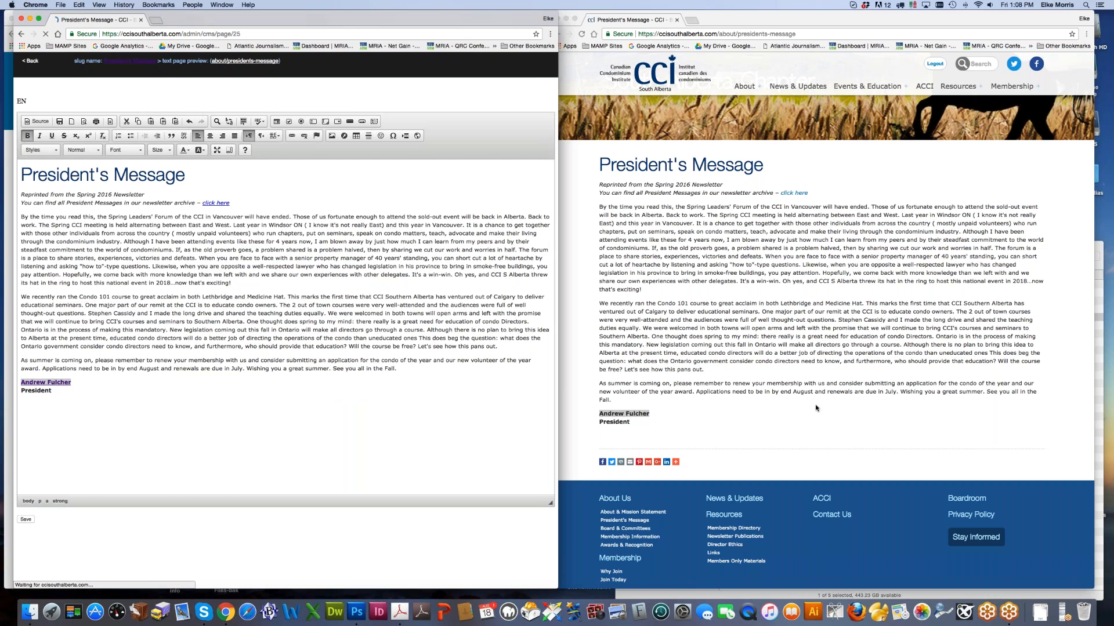
Step: Reload the live page, test the new bio link, and reopen the message editor
left_click(582, 34)
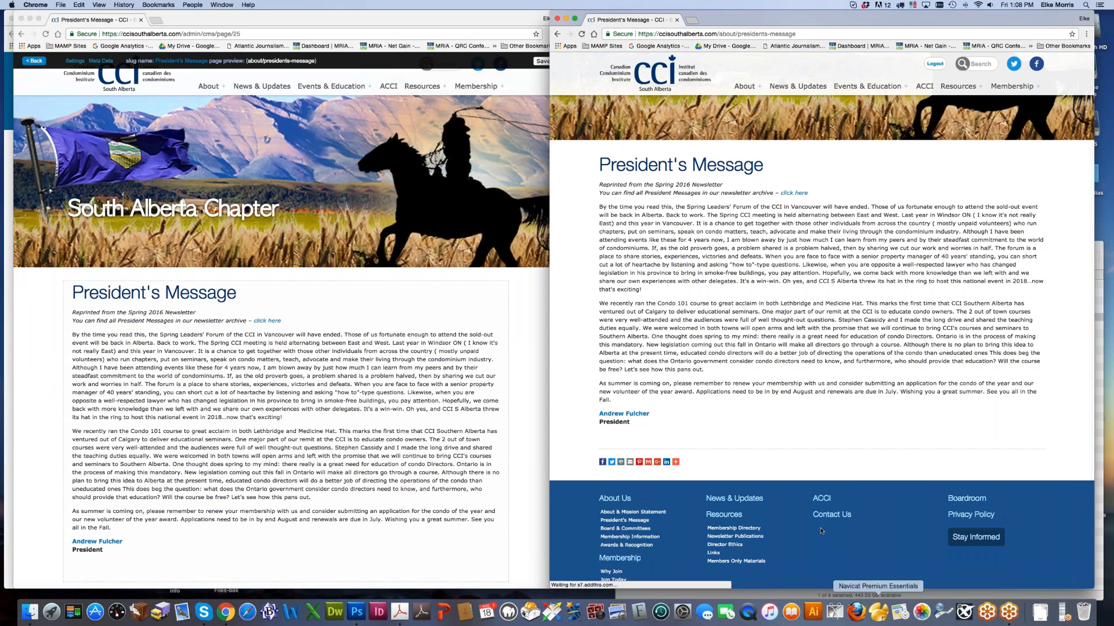
left_click(624, 416)
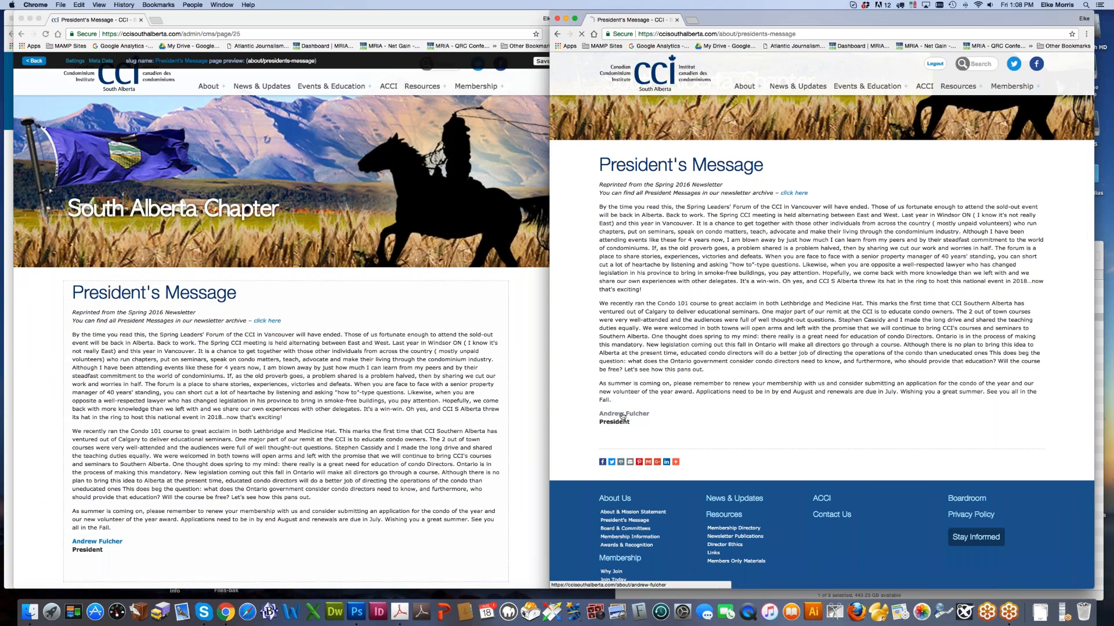
left_click(556, 33)
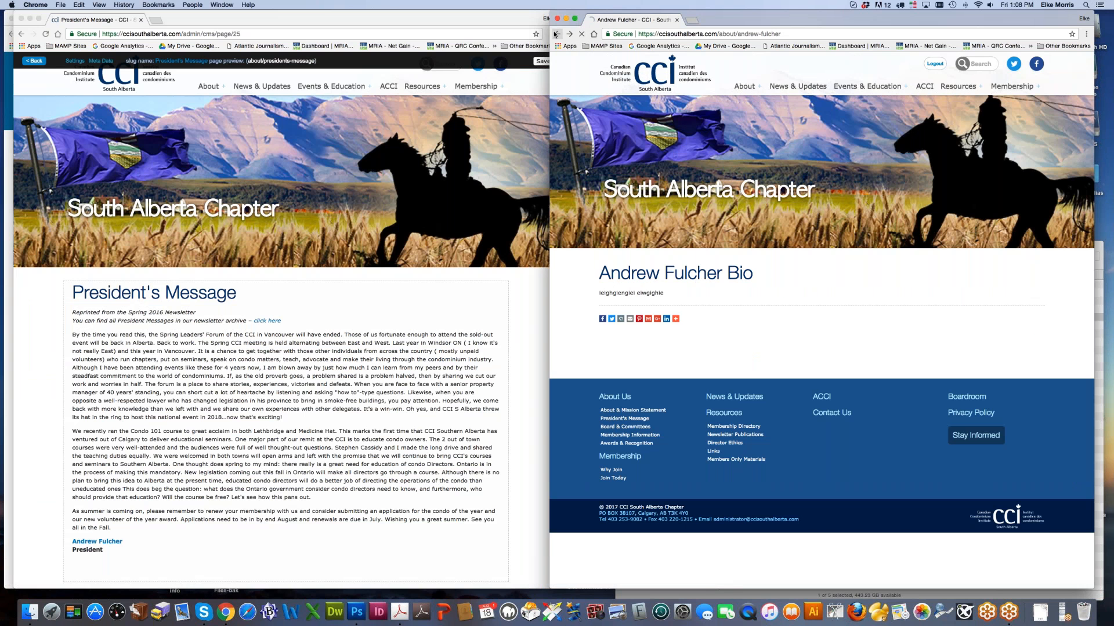
mouse_move(748, 86)
mouse_move(752, 190)
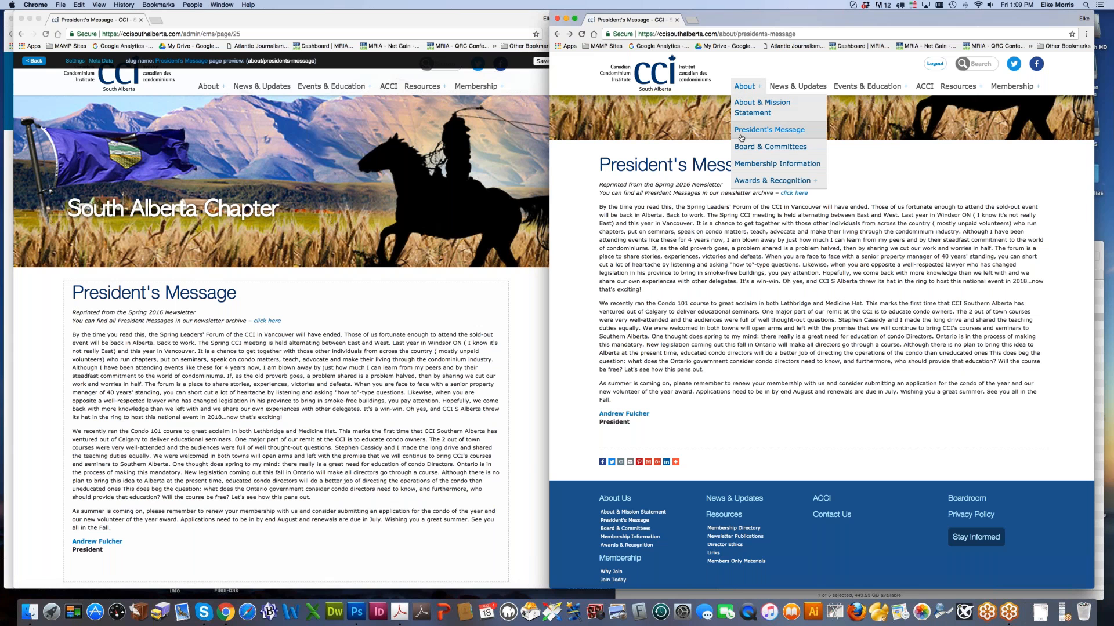
left_click(340, 360)
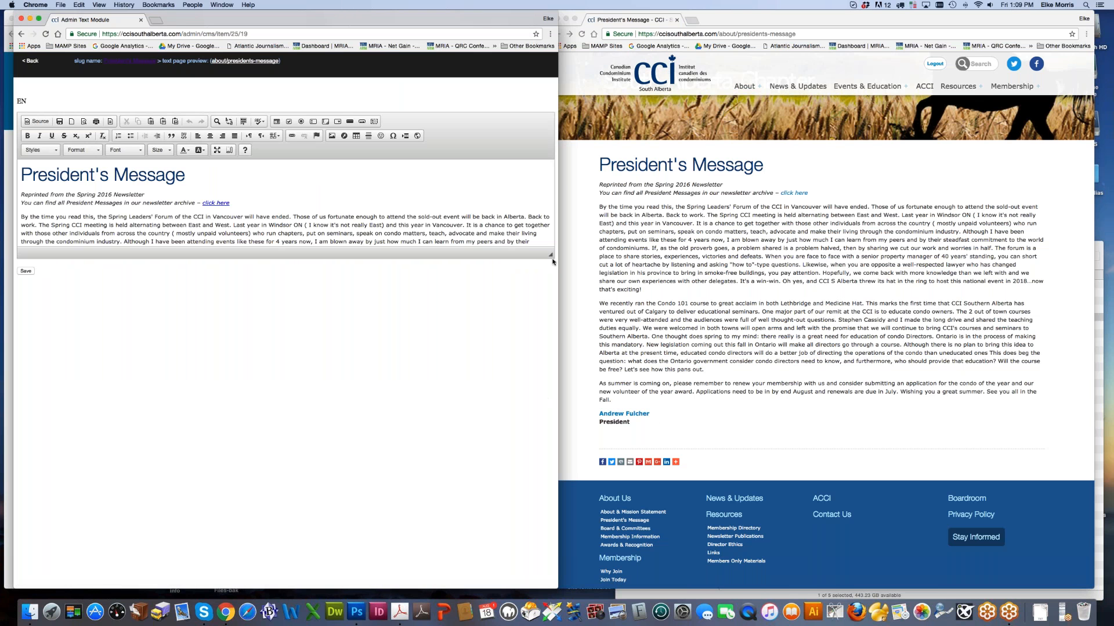
Step: Remove the link from the president's name in the President's Message text and save it
left_click_drag(551, 254, 551, 435)
left_click_drag(21, 383, 71, 382)
left_click(304, 136)
left_click(26, 452)
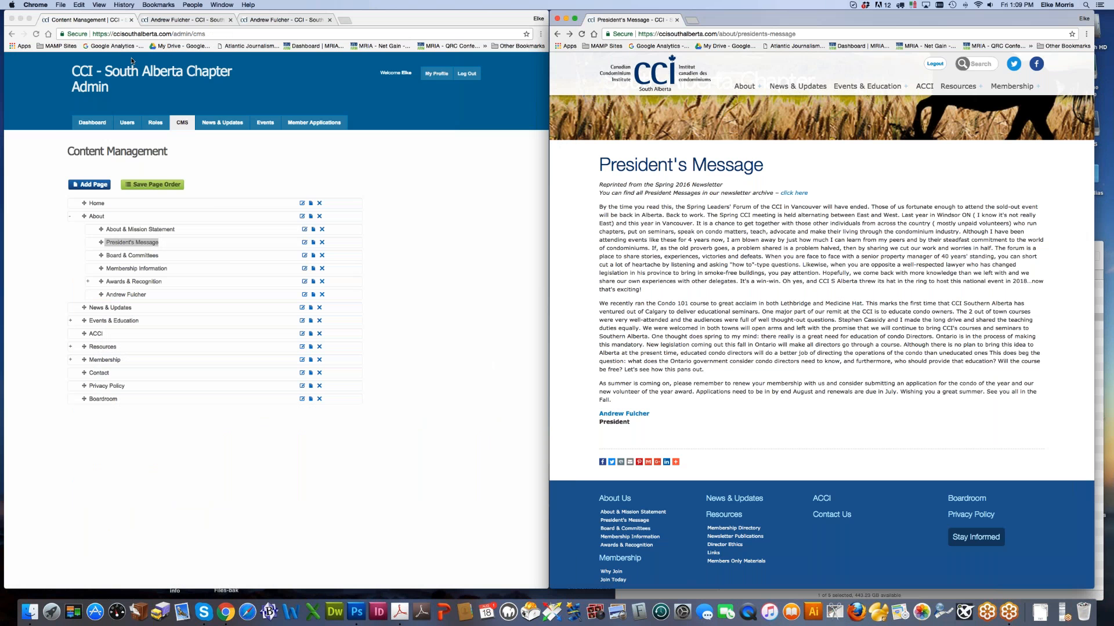
Step: On the test bio page, show Settings and open the bio text block in the Admin Text Module editor
left_click(169, 20)
left_click(65, 60)
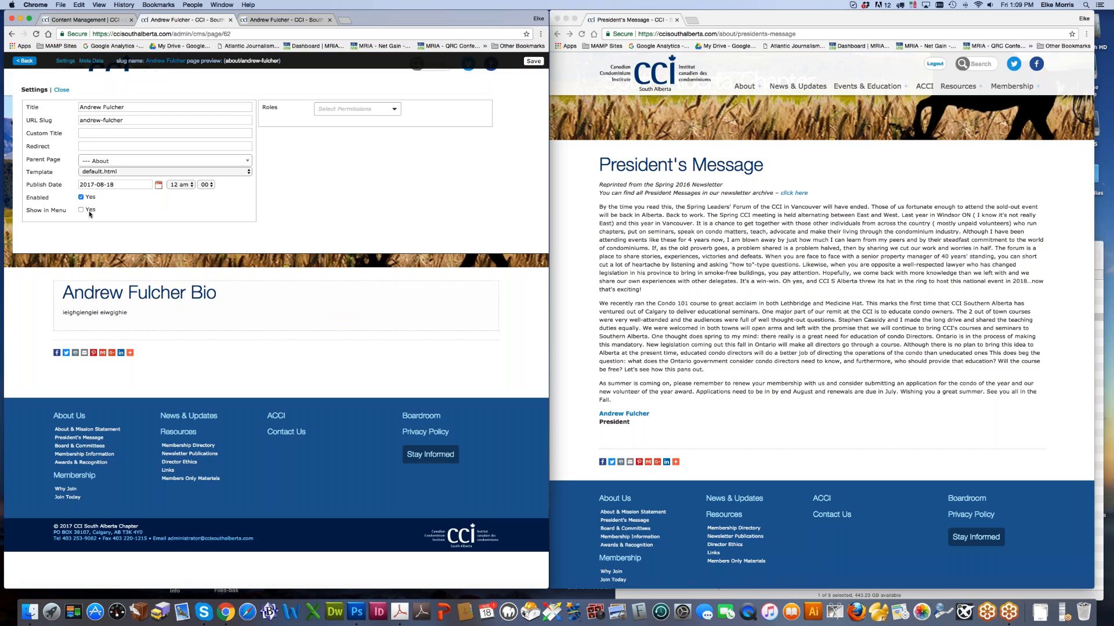
left_click(132, 297)
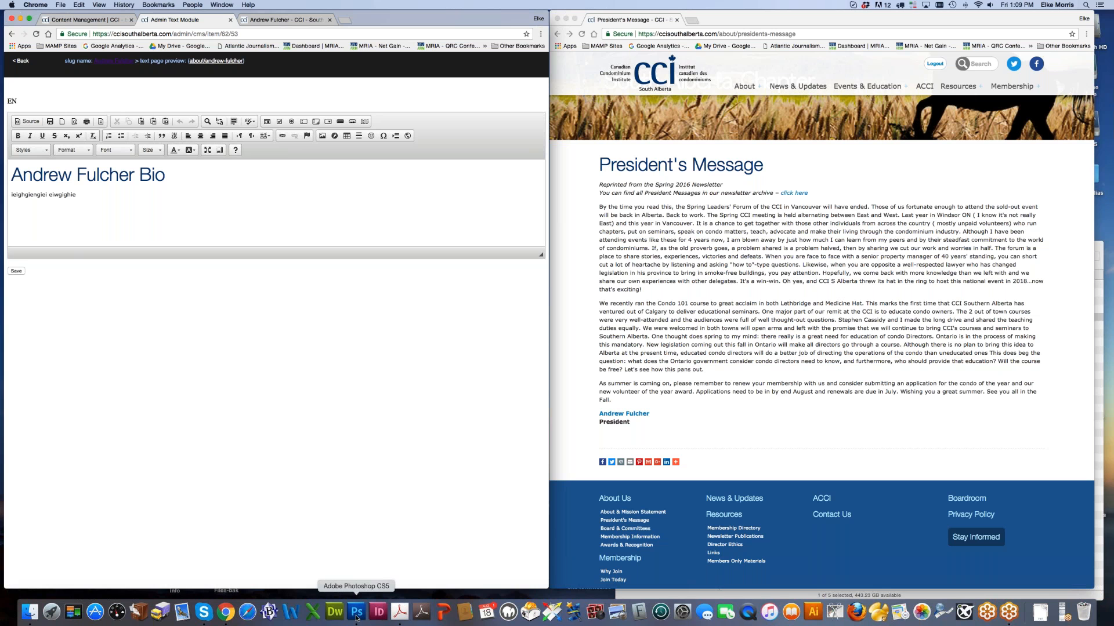
scroll(764, 106, "down", 1)
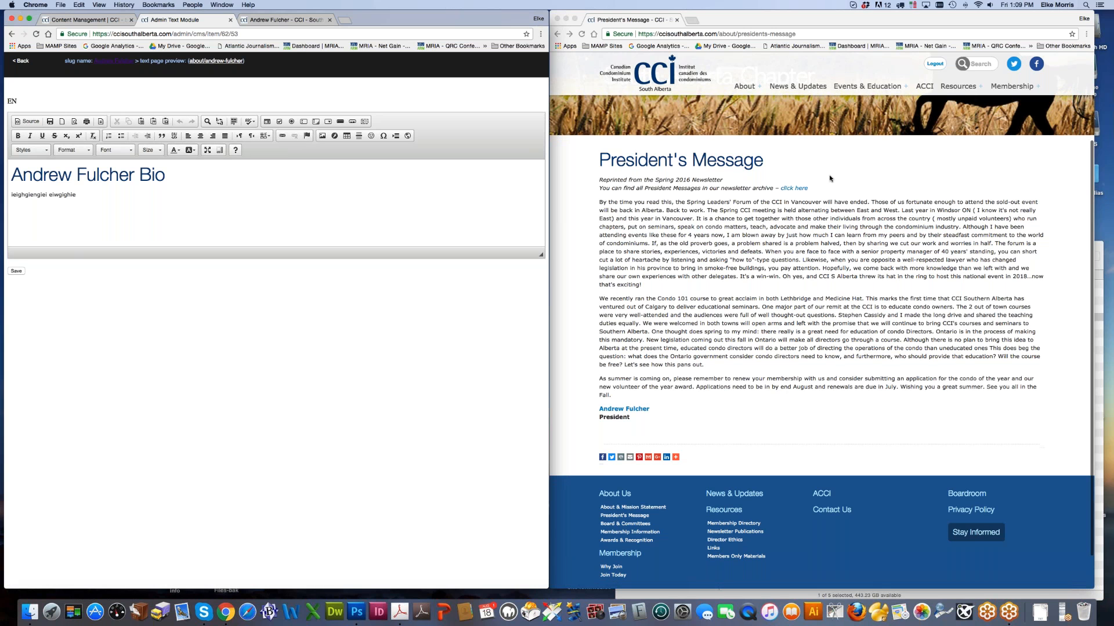
Step: On the live site, review the Board & Committees page's Operating Committees section, then return to the CMS
left_click(835, 143)
left_click(754, 146)
scroll(783, 303, "down", 15)
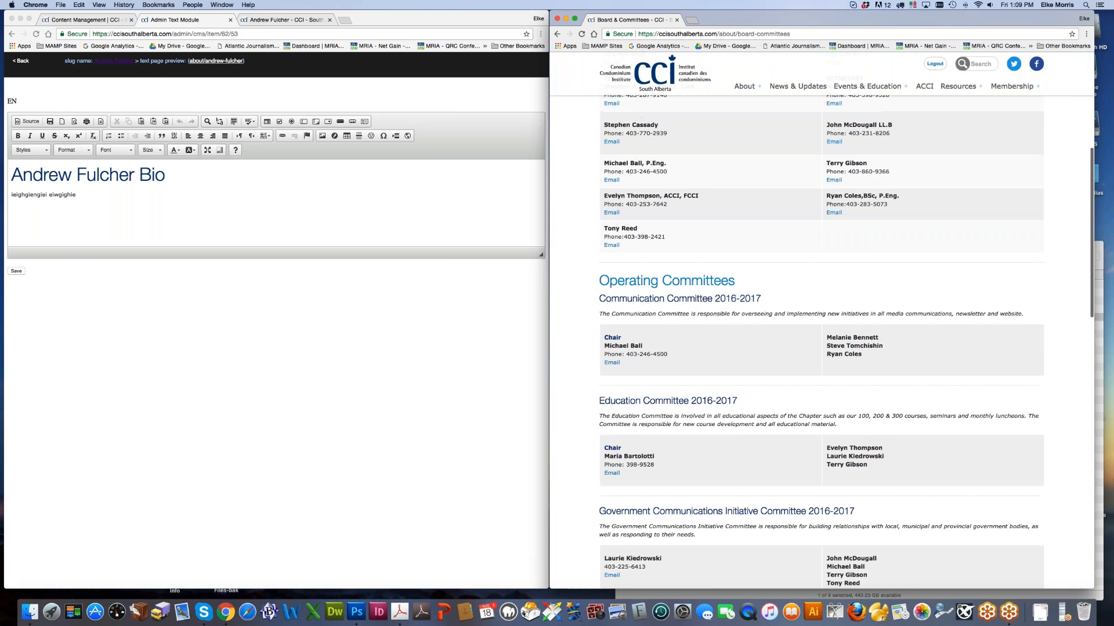
scroll(783, 304, "up", 2)
scroll(783, 304, "down", 8)
scroll(783, 304, "up", 6)
scroll(761, 305, "up", 6)
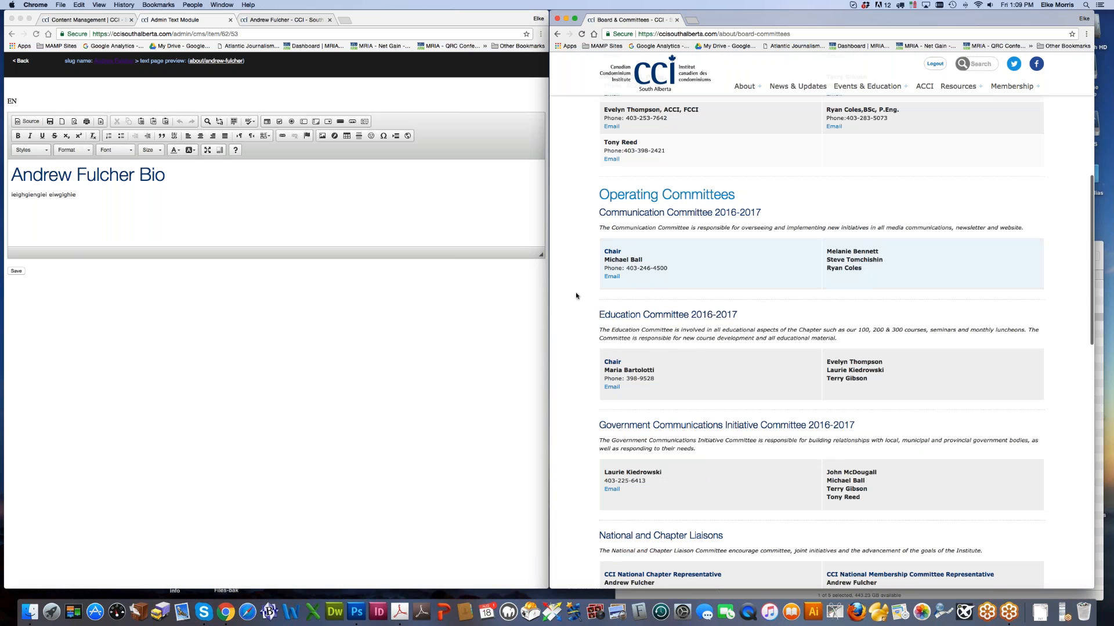
left_click(116, 227)
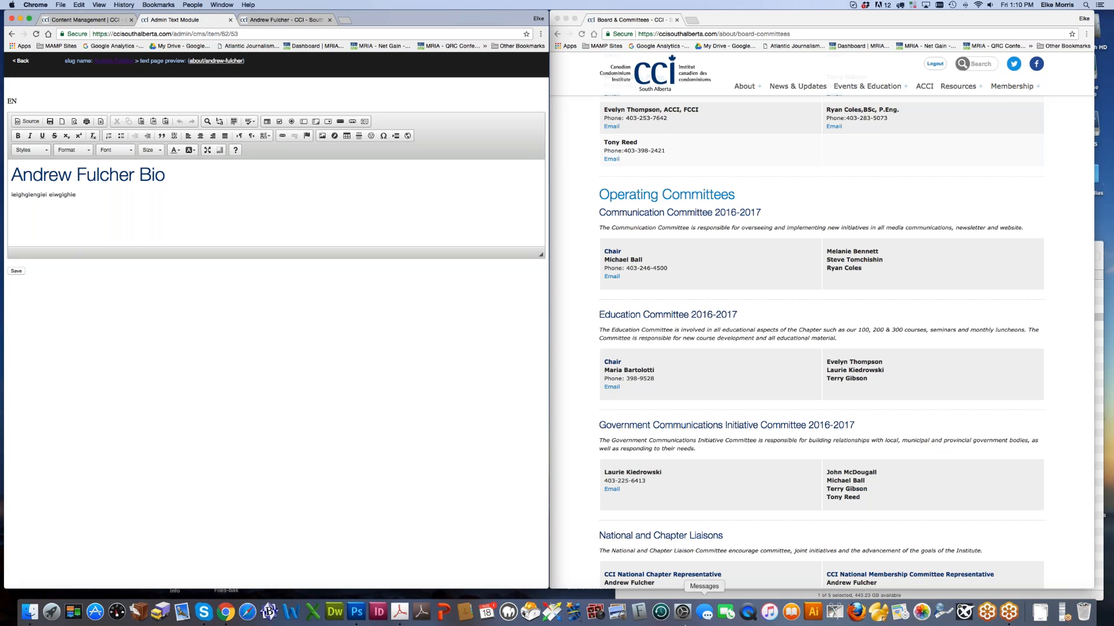
Step: In Photoshop, create a new transparent document in RGB Color mode
left_click(357, 611)
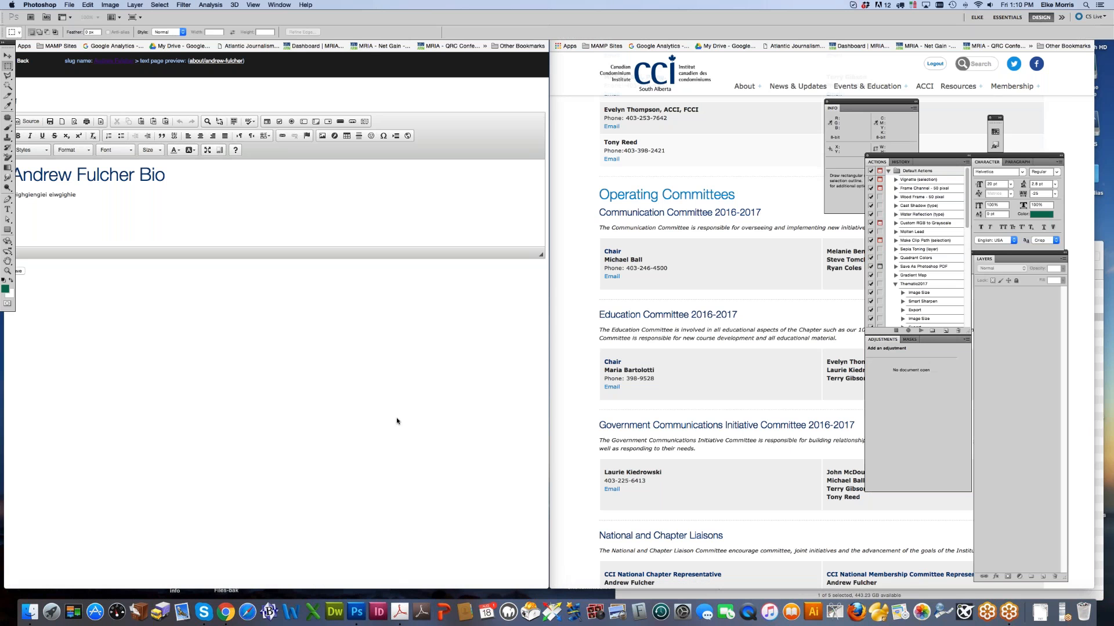
key("super+n")
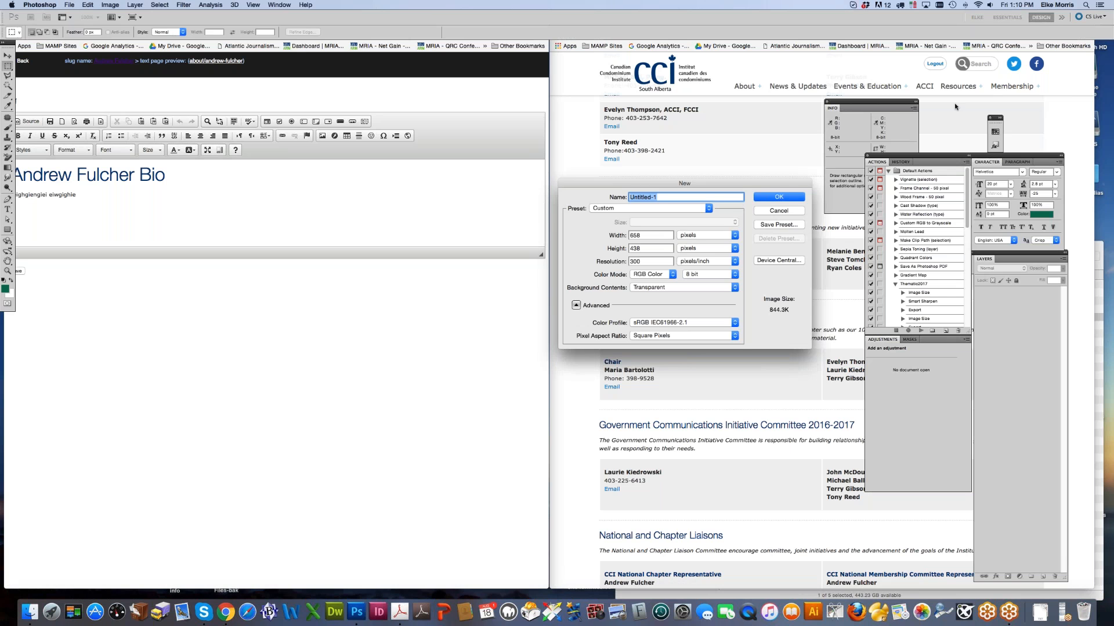
type("ds")
key("Return")
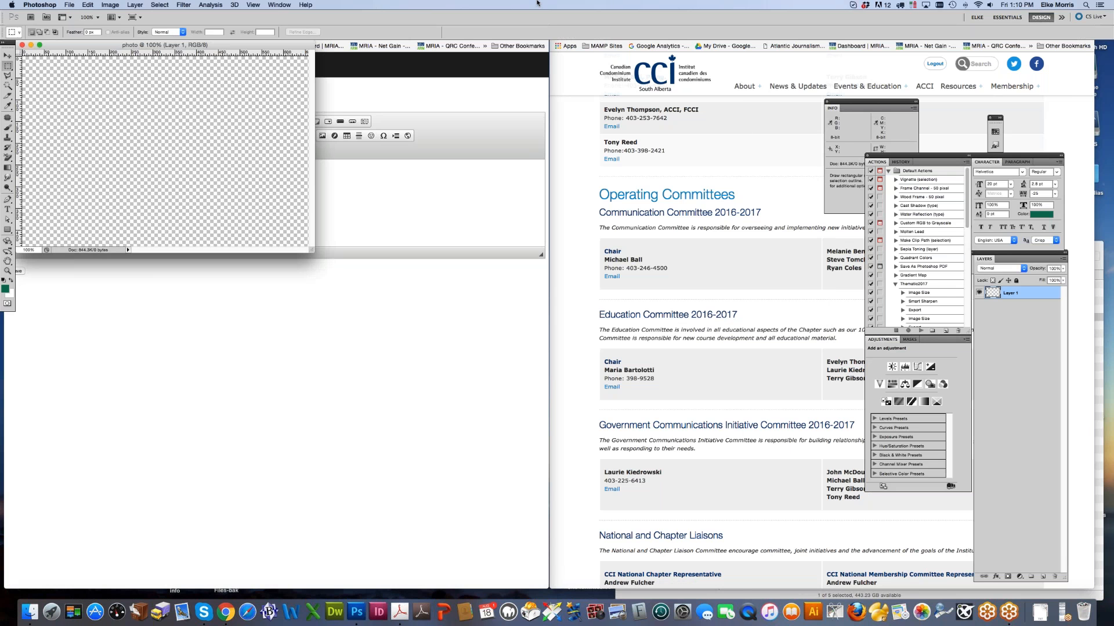
left_click(113, 6)
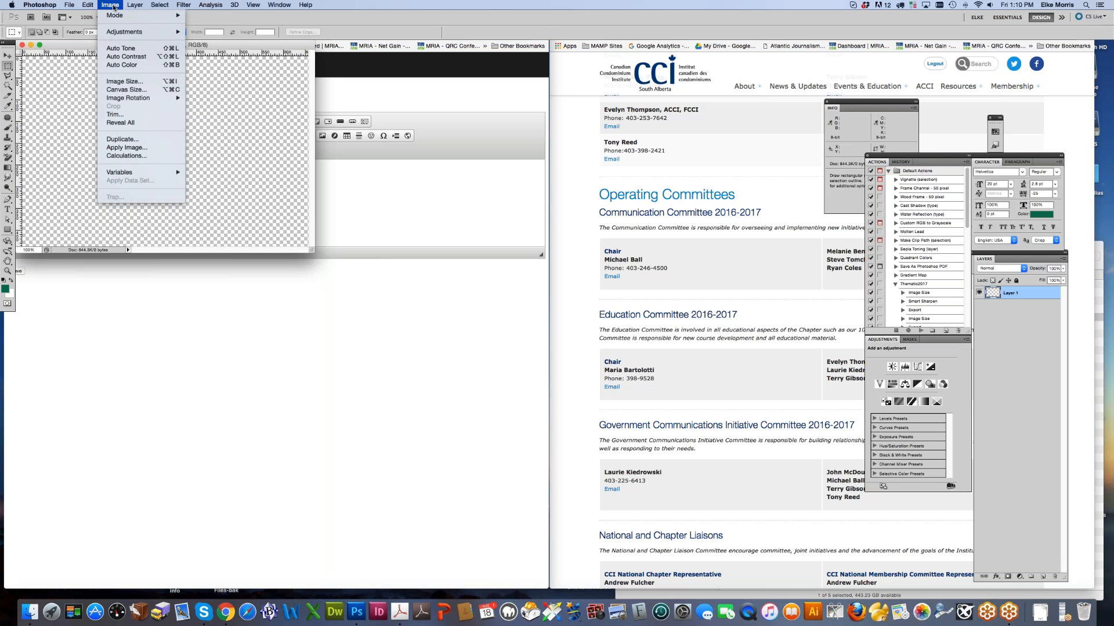
mouse_move(112, 19)
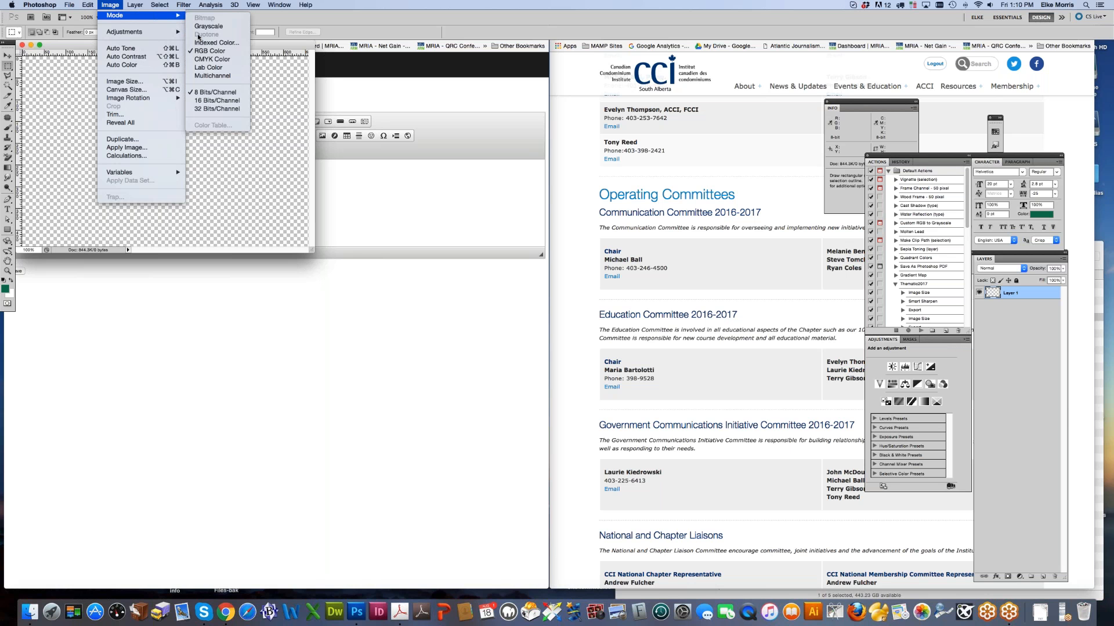
left_click(207, 51)
Step: Set the image resolution to 72 pixels/inch with Resample Image unchecked
left_click(110, 4)
left_click(120, 81)
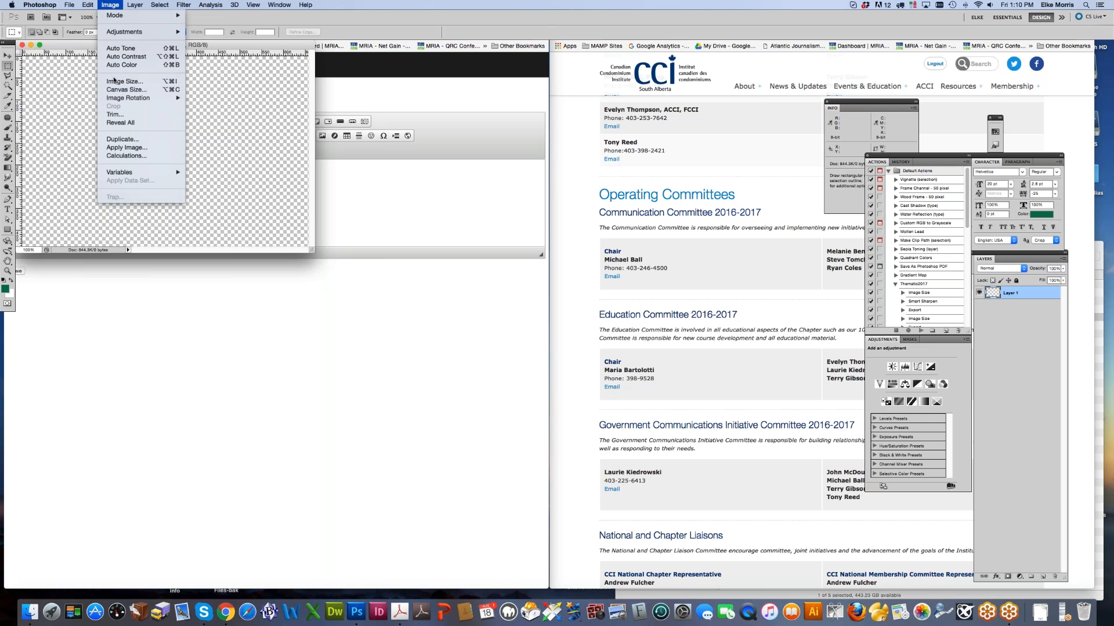
left_click(191, 554)
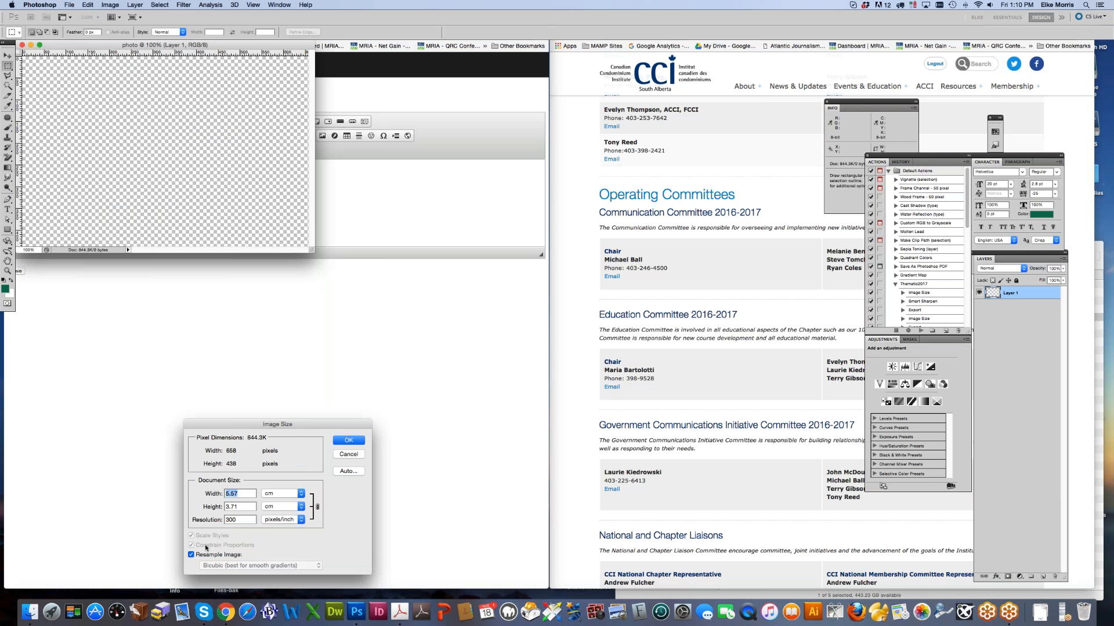
key("Tab")
key("Tab")
type("72")
left_click(347, 441)
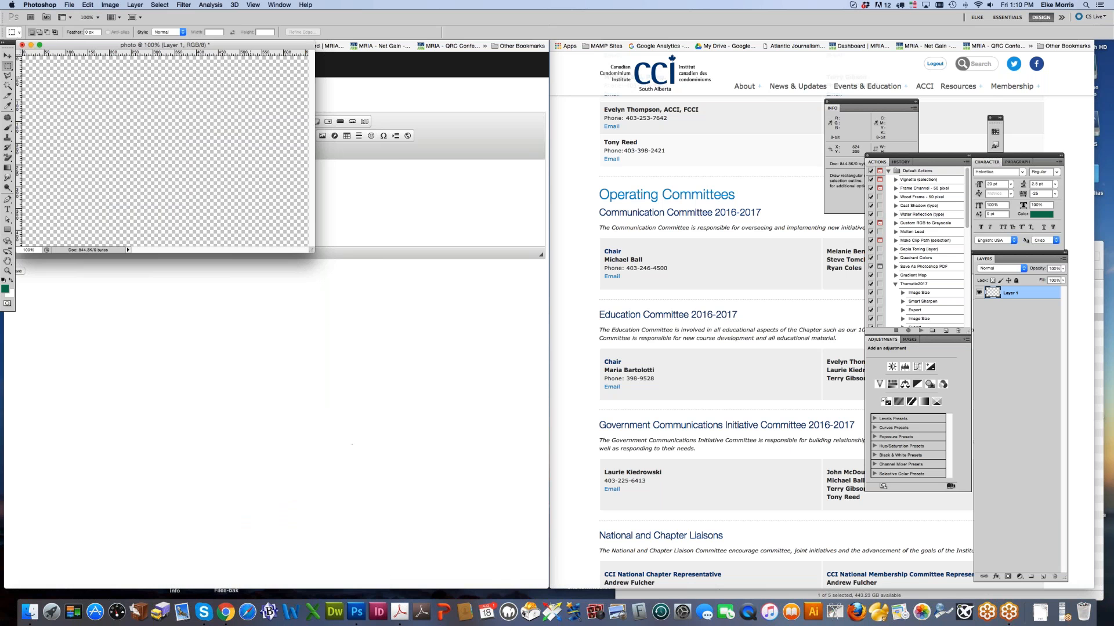
Step: Turn Resample Image back on in Image Size and close it without resizing
left_click(110, 5)
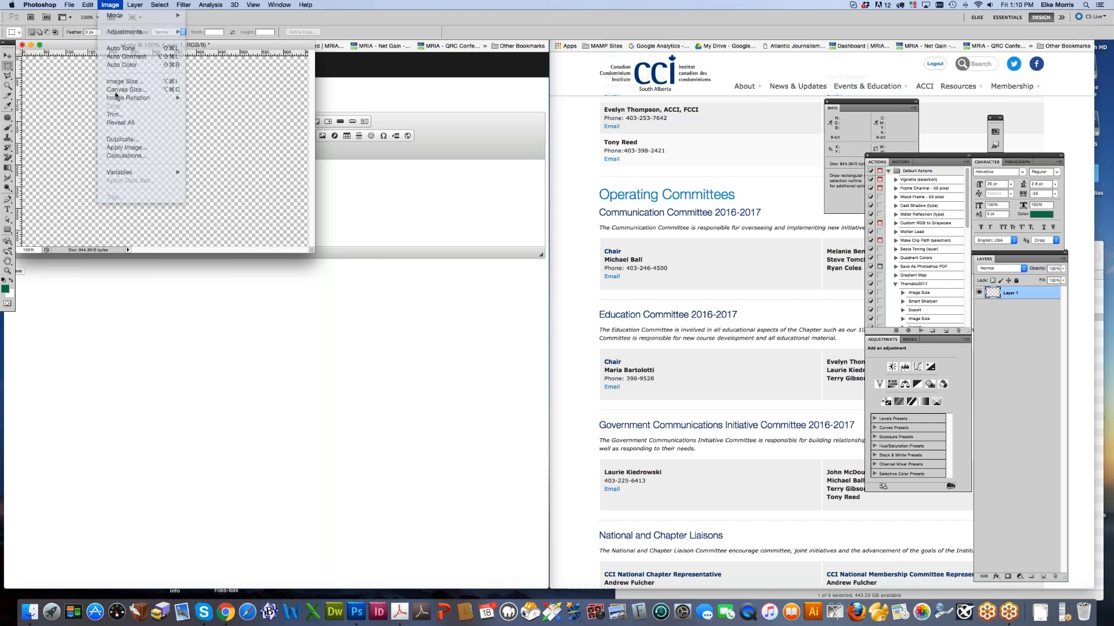
left_click(125, 82)
left_click(191, 556)
left_click_drag(238, 452, 213, 452)
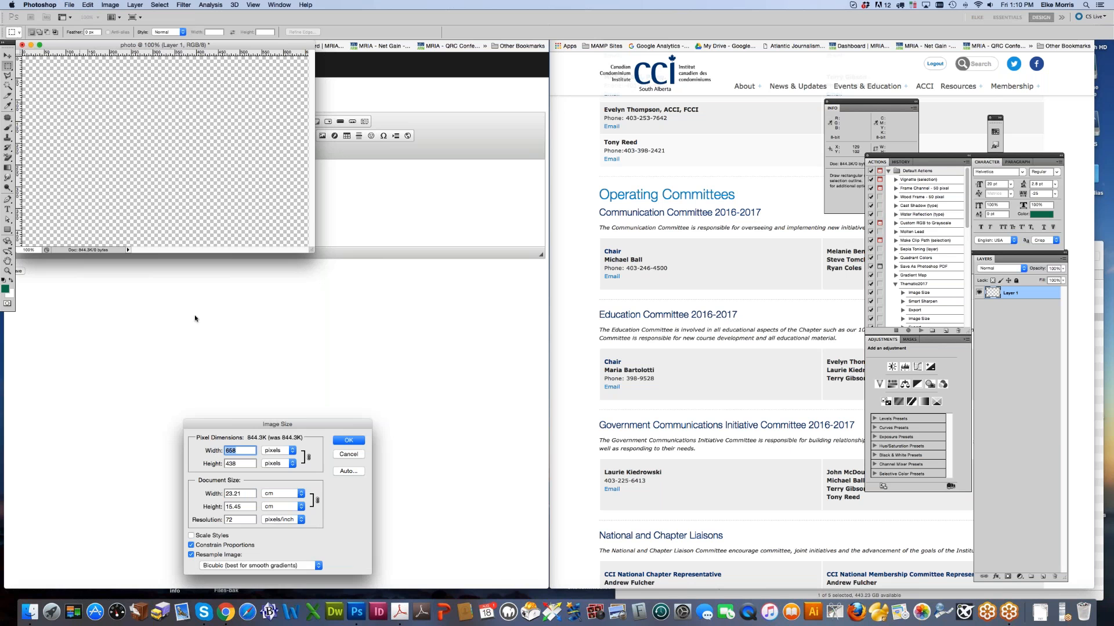
left_click(348, 455)
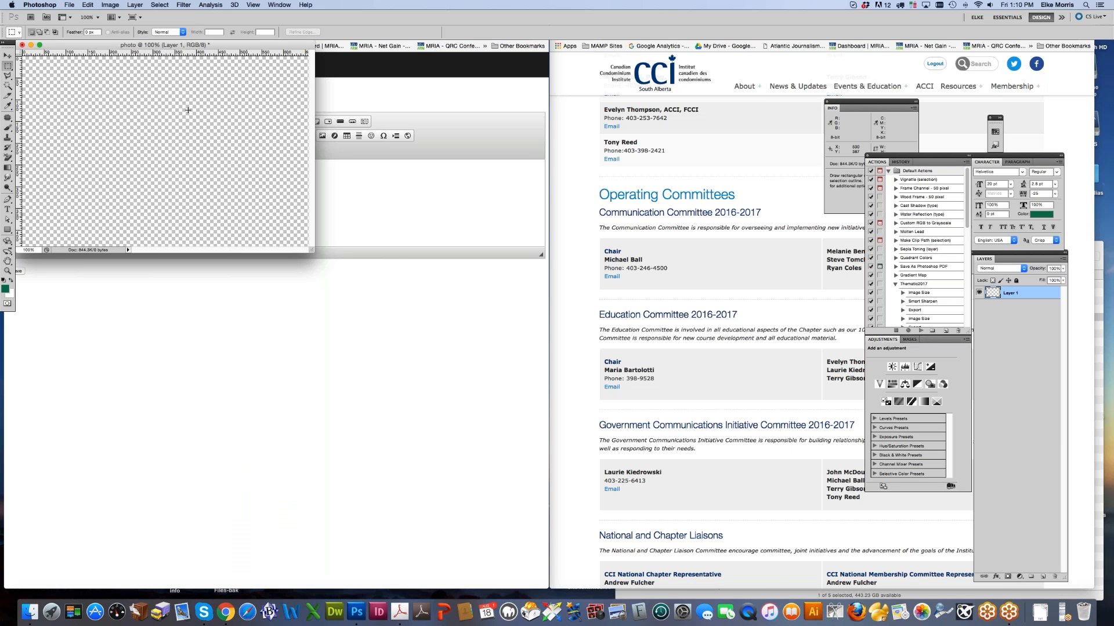
Step: Crop the canvas to a small rectangular marquee selection
left_click_drag(87, 76, 160, 146)
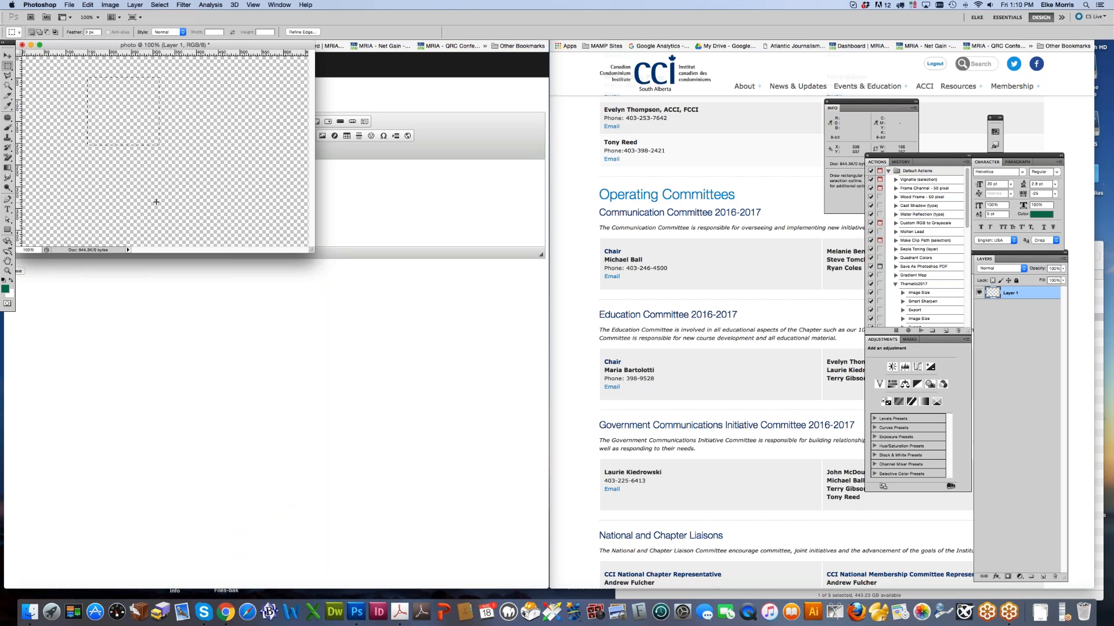
left_click(88, 4)
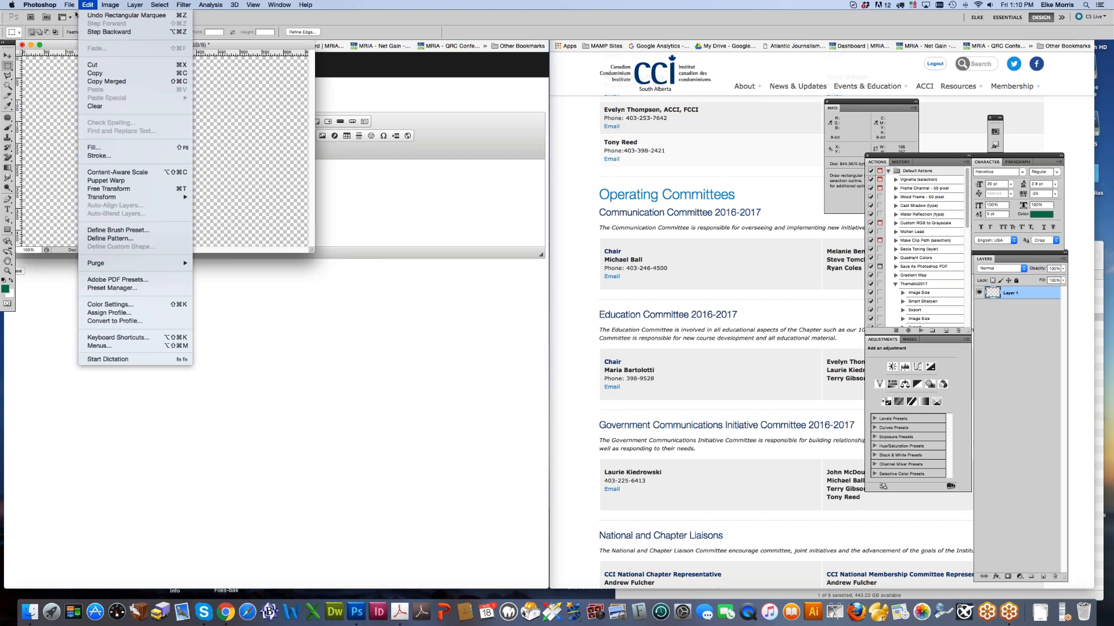
mouse_move(110, 5)
left_click(110, 106)
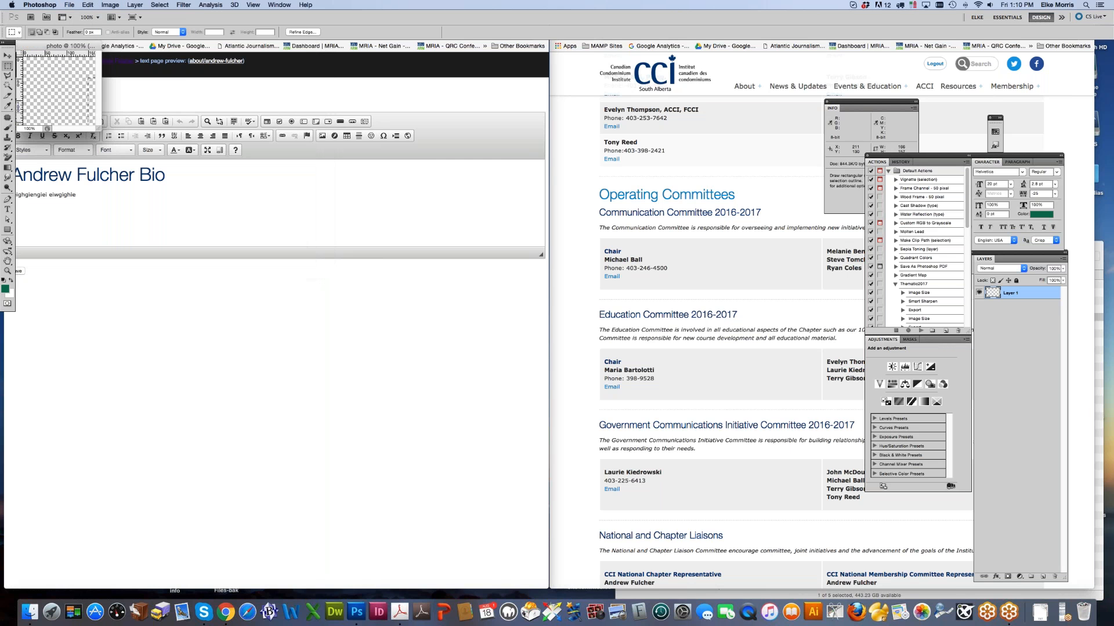
Step: Resample the image to 127 × 120 pixels
left_click(110, 5)
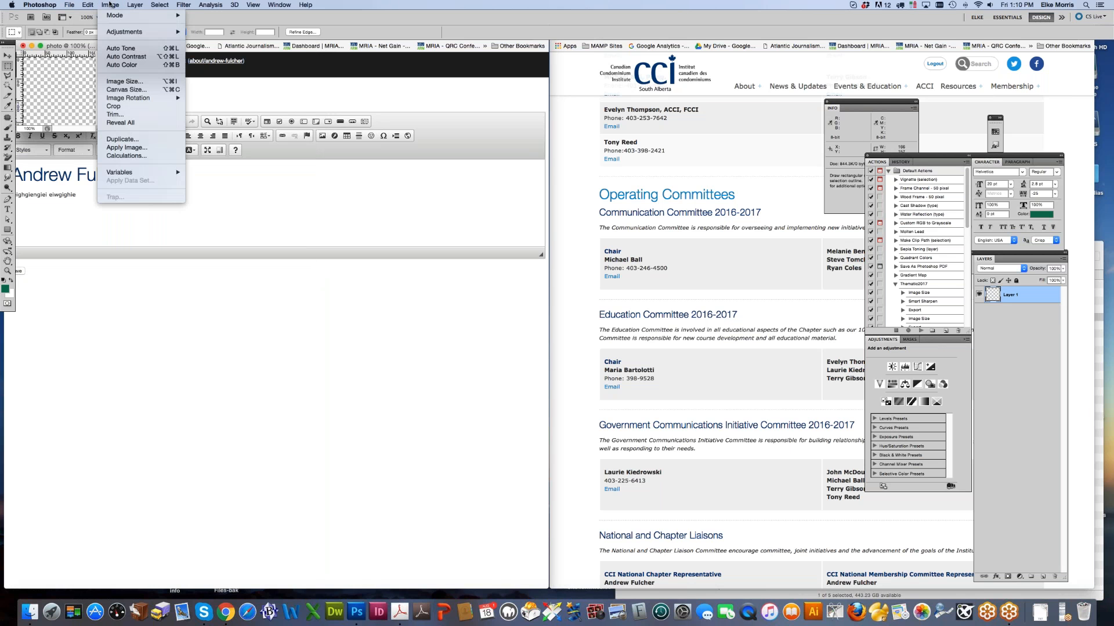
left_click(122, 82)
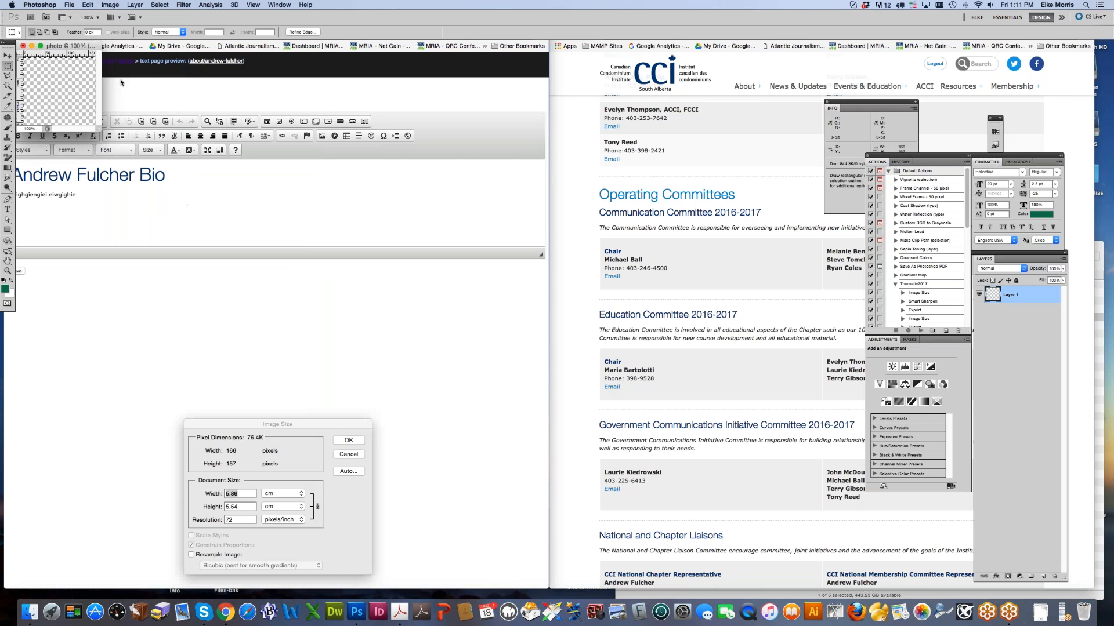
left_click(191, 556)
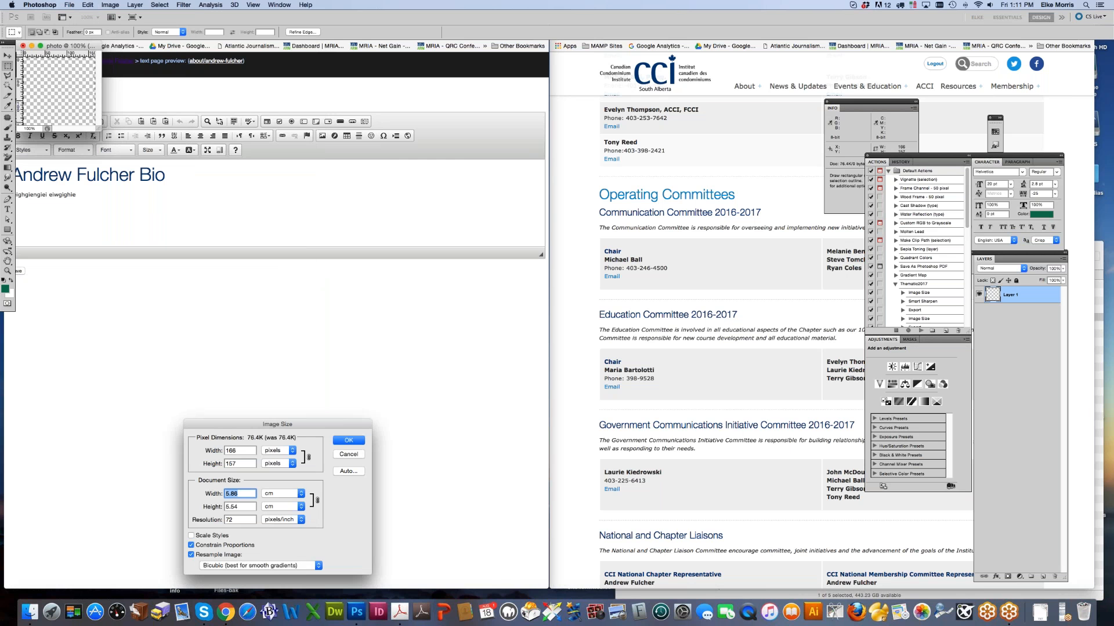
key("shift+Tab")
type("120")
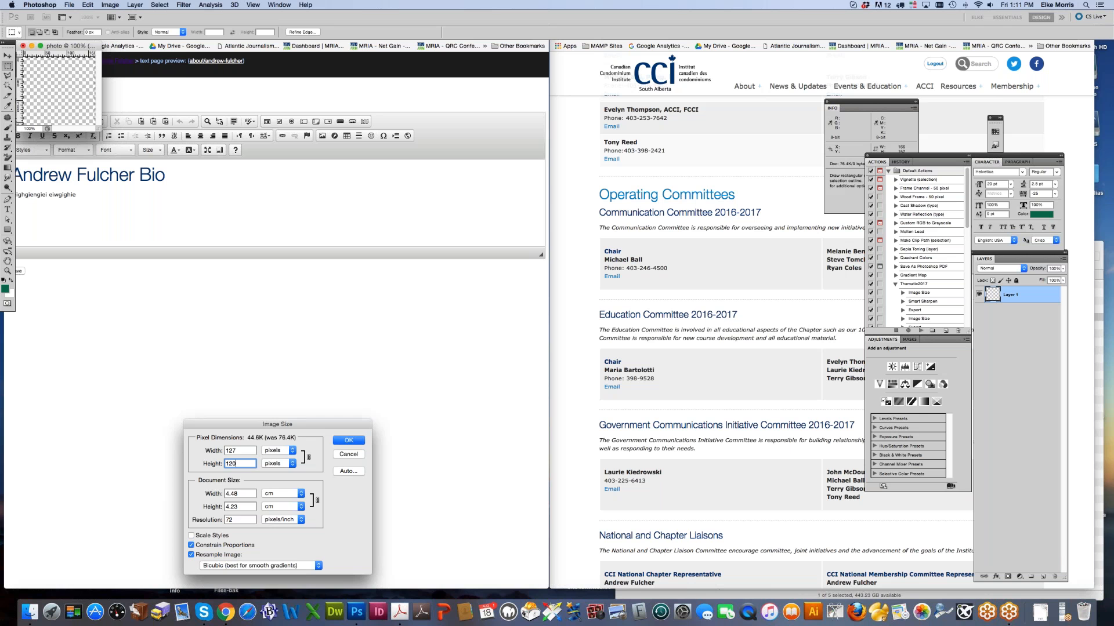
key("Return")
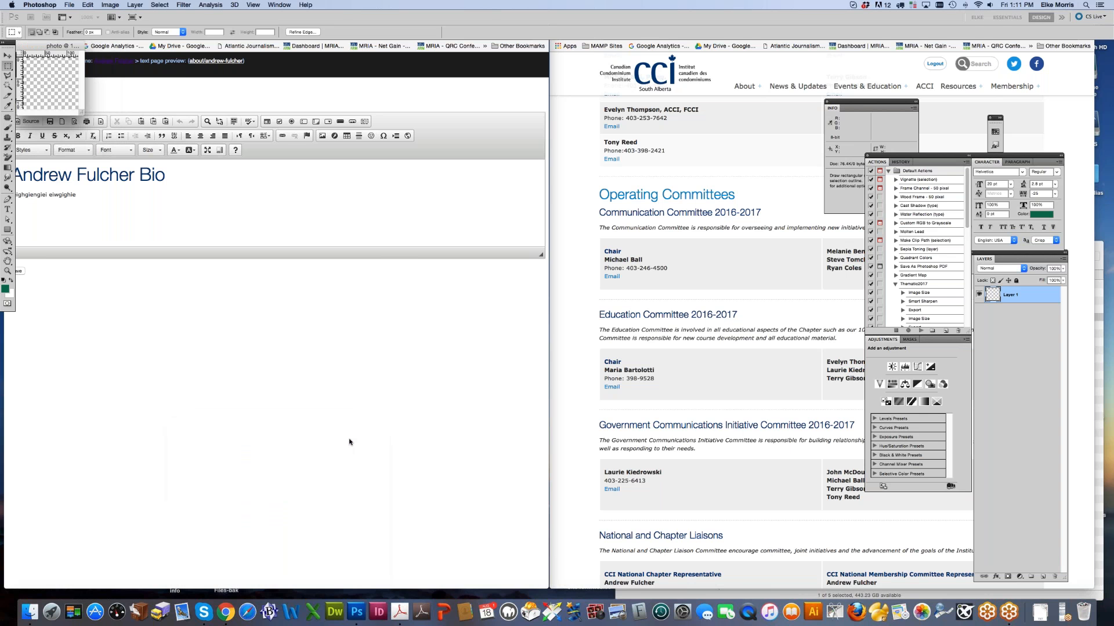
left_click(109, 5)
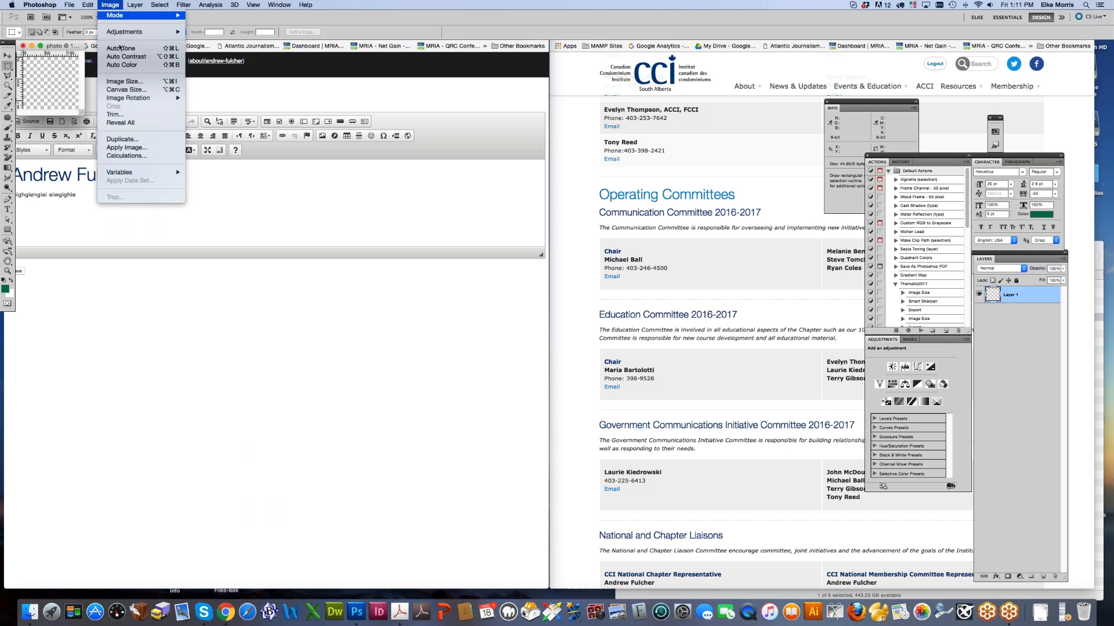
left_click(119, 82)
Step: Set the canvas width to 100 pixels, accepting the clipping warning
type("12")
key("BackSpace")
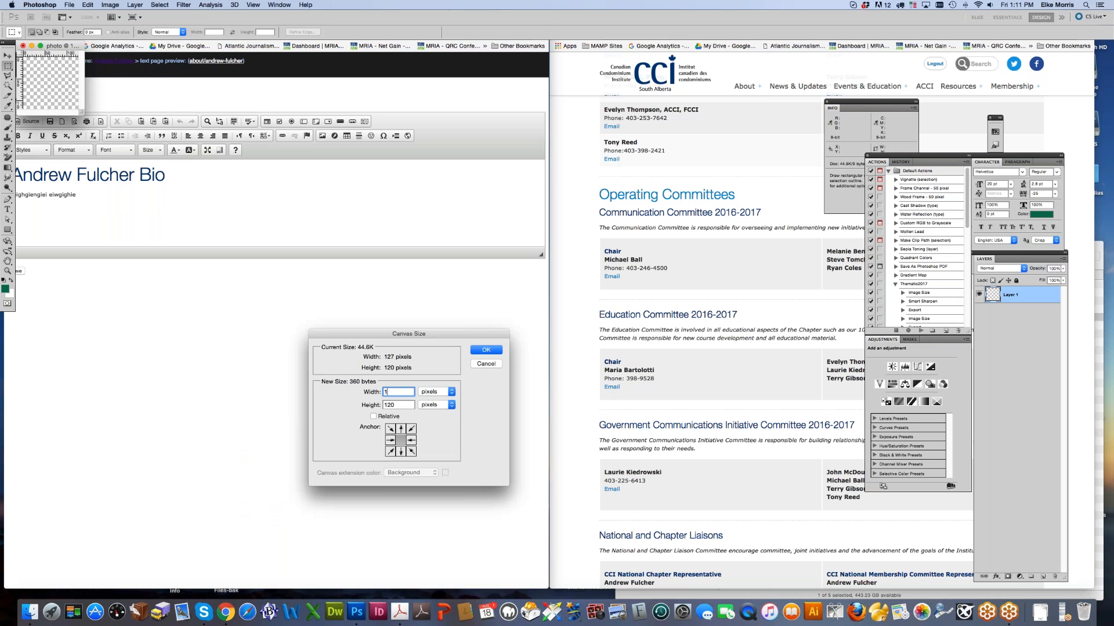
type("00")
left_click(486, 351)
key("Return")
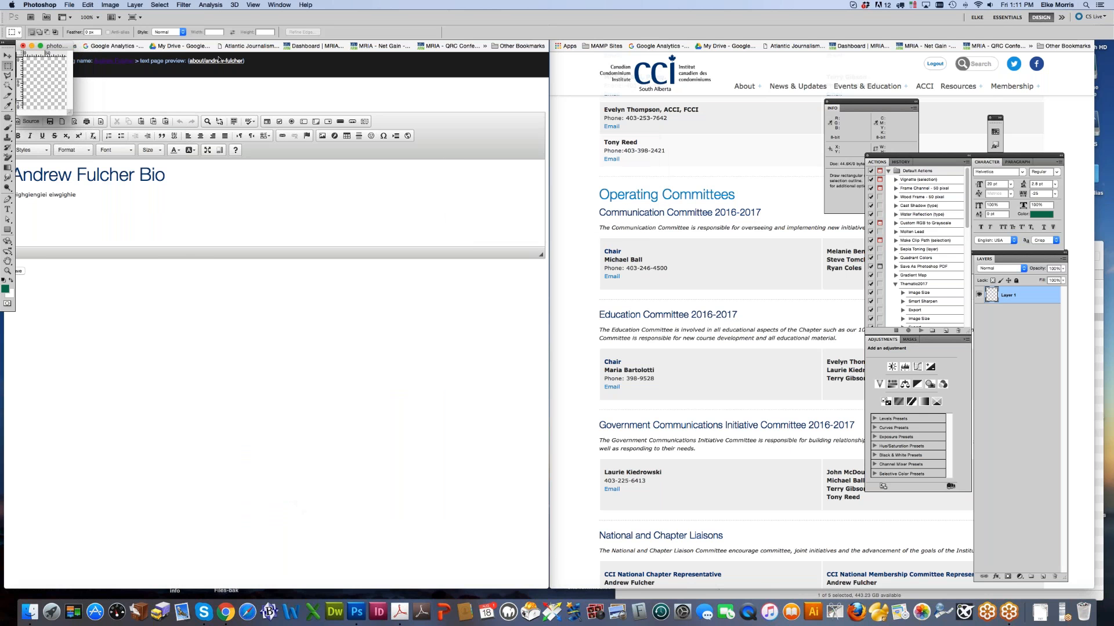
Step: Save for Web as photo.jpg, then close the document without saving
left_click(70, 6)
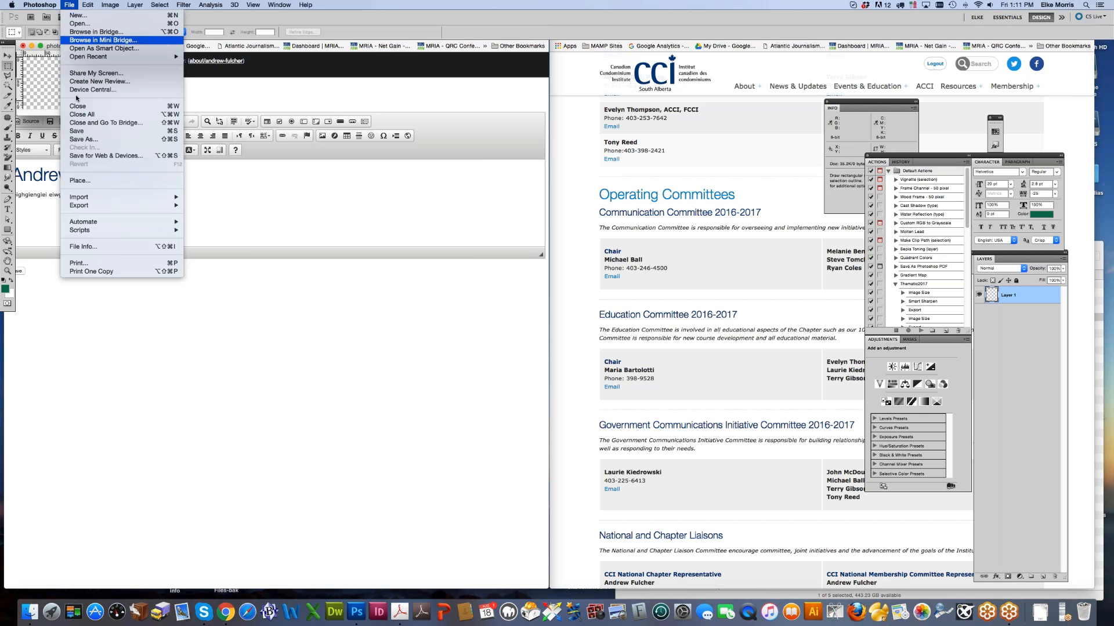
left_click(82, 156)
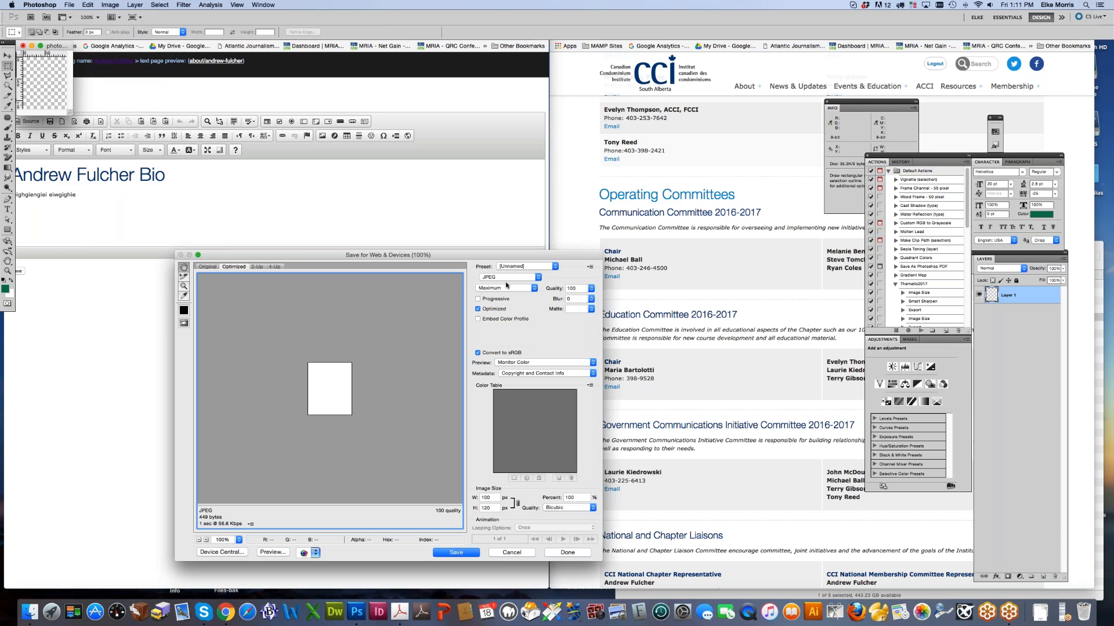
left_click(455, 552)
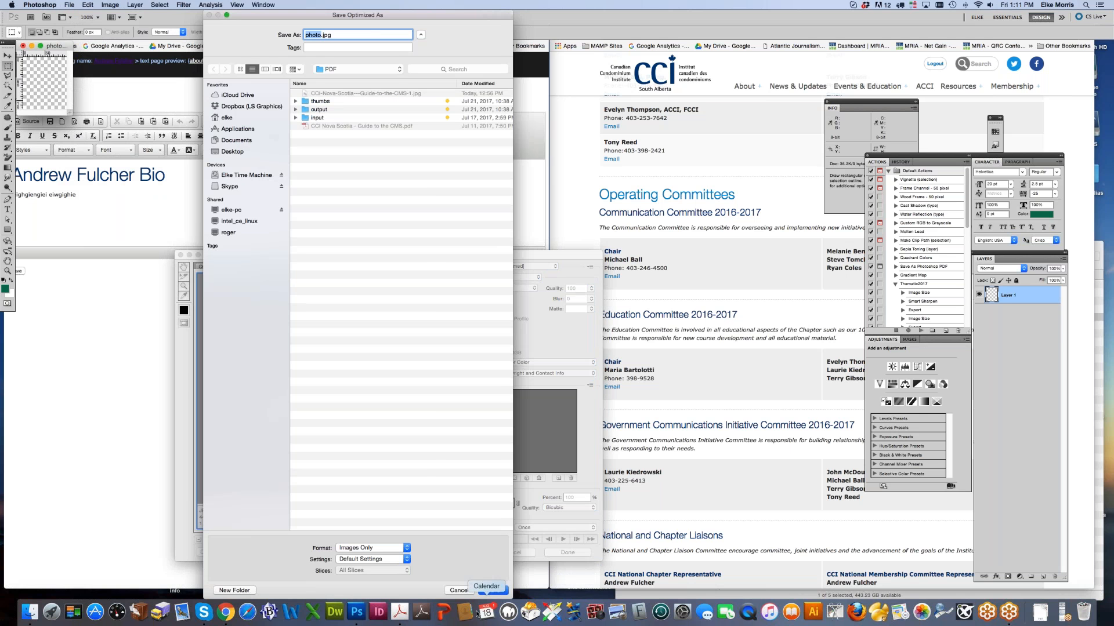
key("Return")
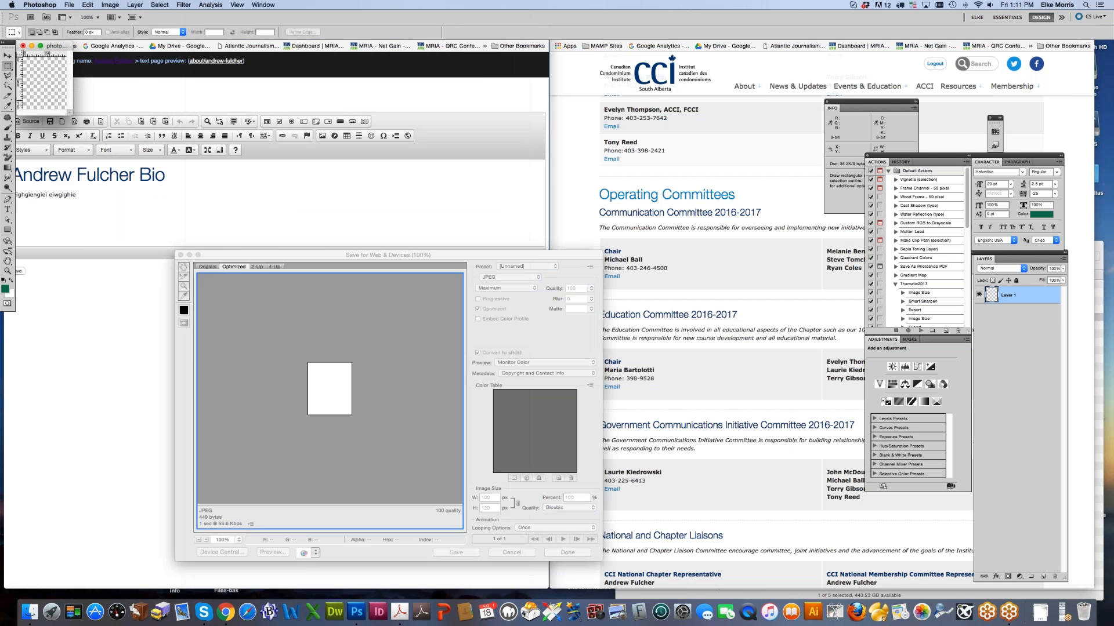
left_click(23, 47)
left_click(528, 197)
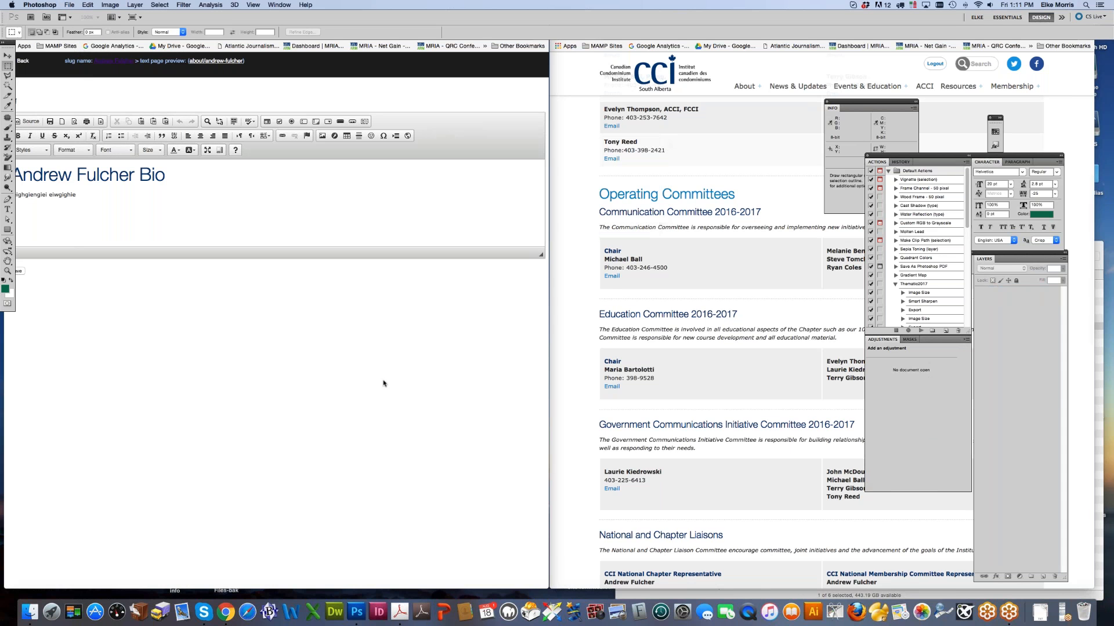
Step: At the start of the bio paragraph, upload photo.jpg to the server in the Image dialog
left_click(333, 514)
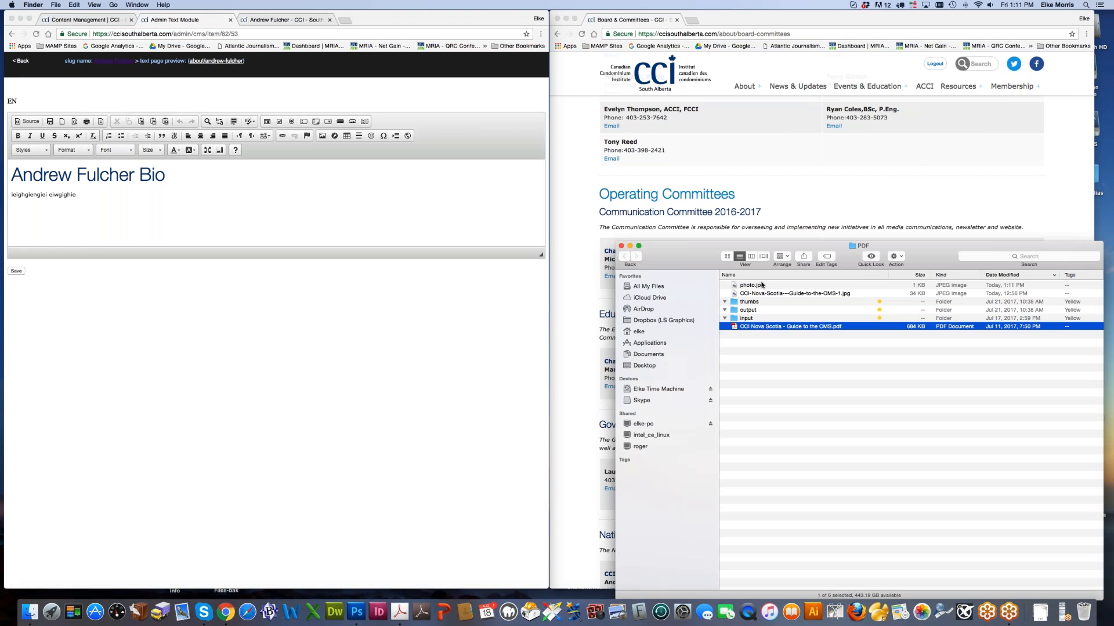
left_click(33, 174)
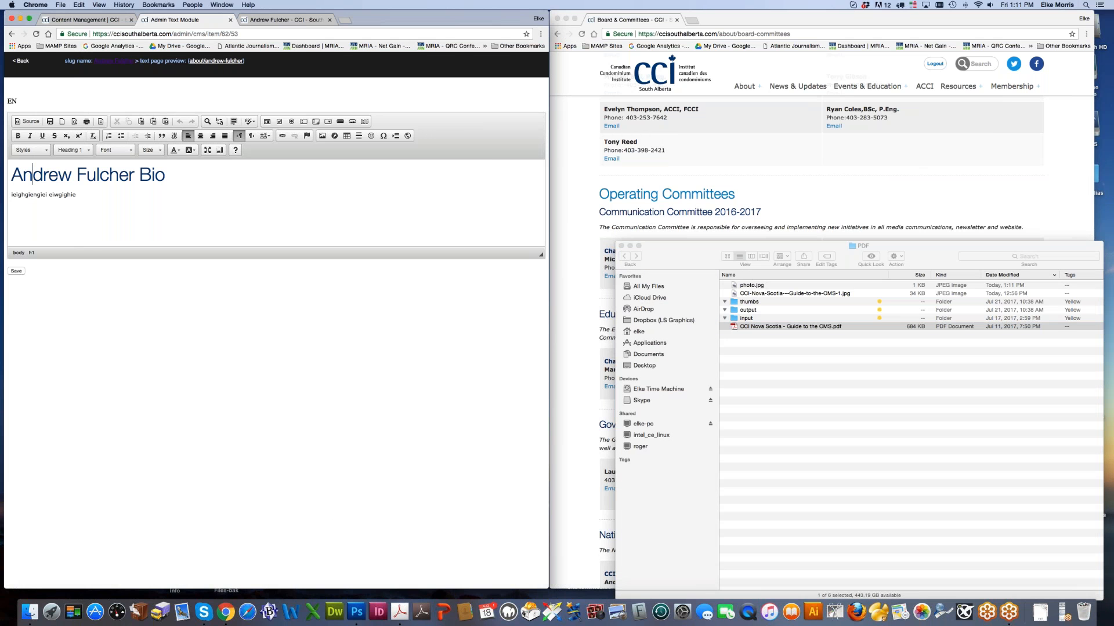
left_click(11, 196)
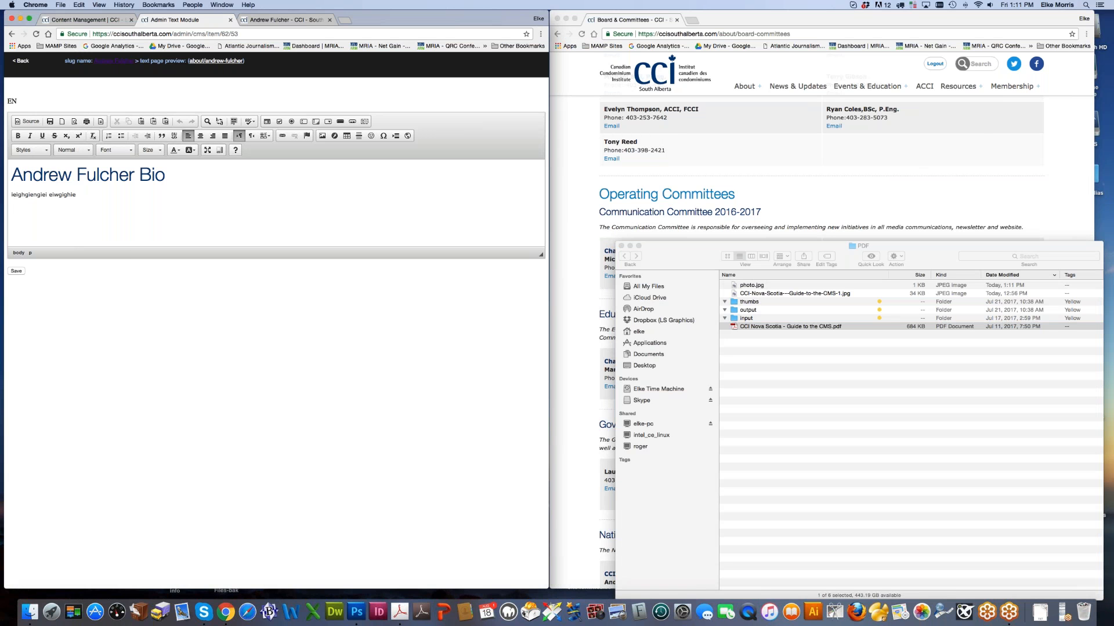
left_click(321, 138)
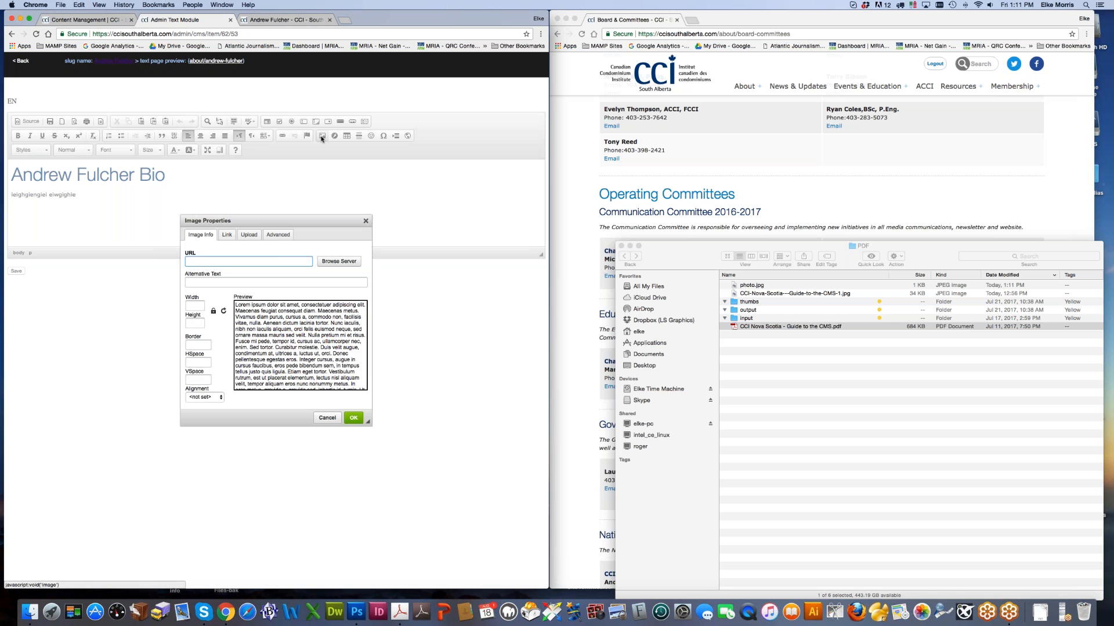
left_click(253, 237)
left_click(201, 261)
double_click(183, 87)
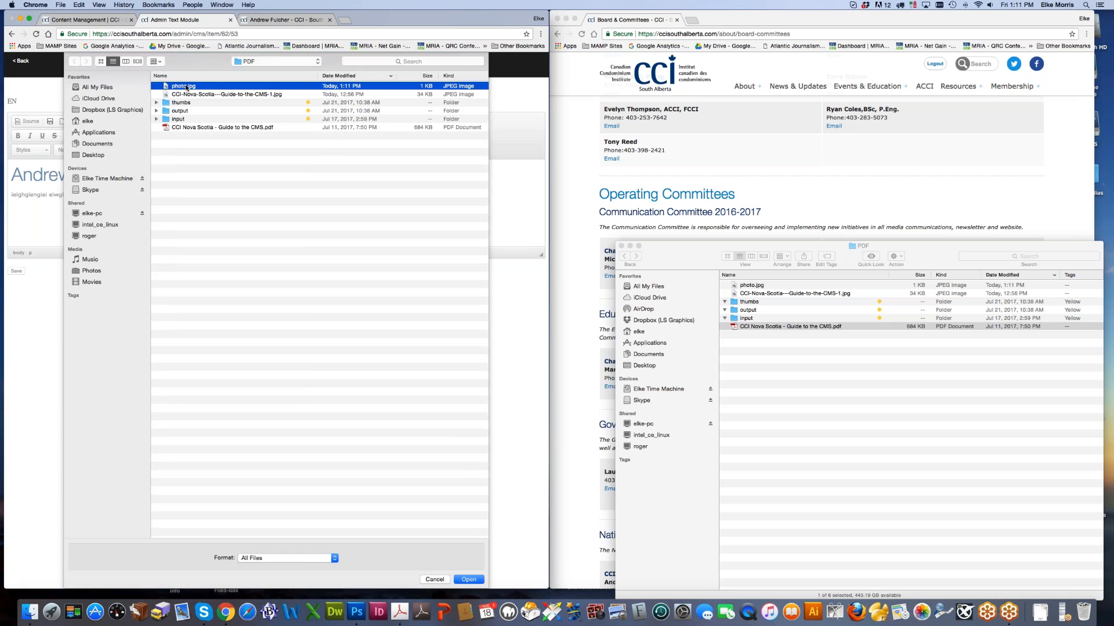
left_click(210, 277)
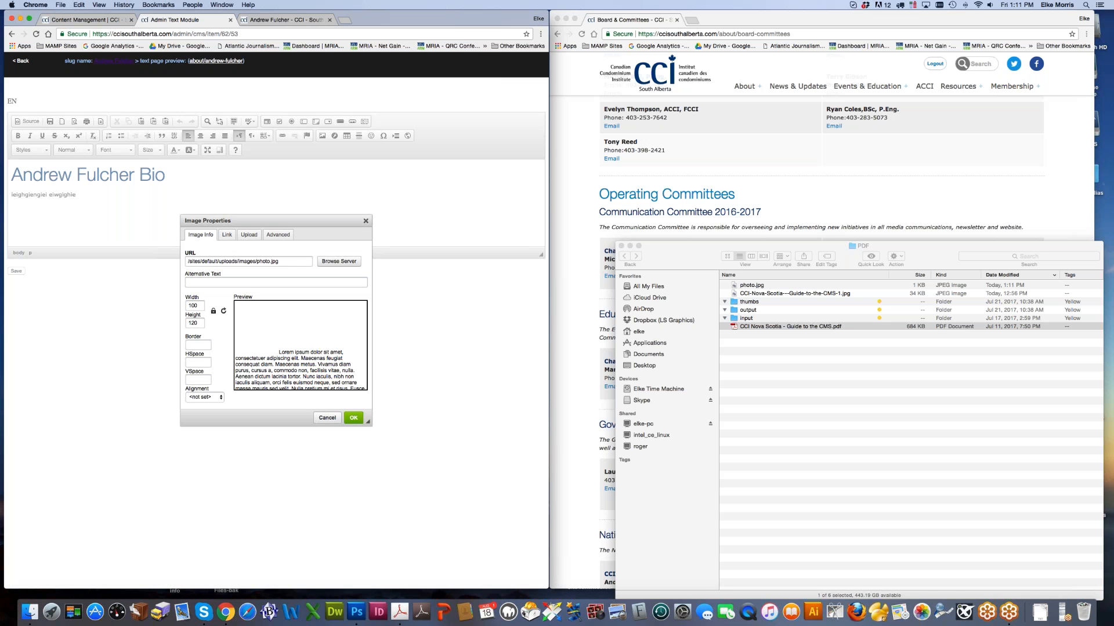
Step: Set the image alignment to Right, insert it, and save the bio text
left_click(211, 400)
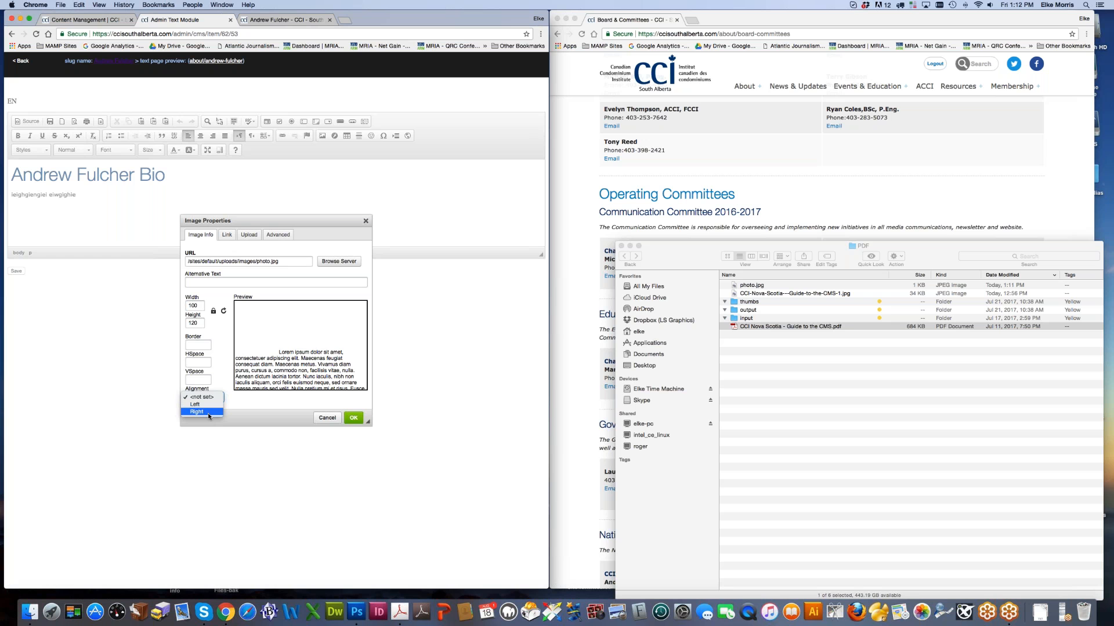
left_click(208, 413)
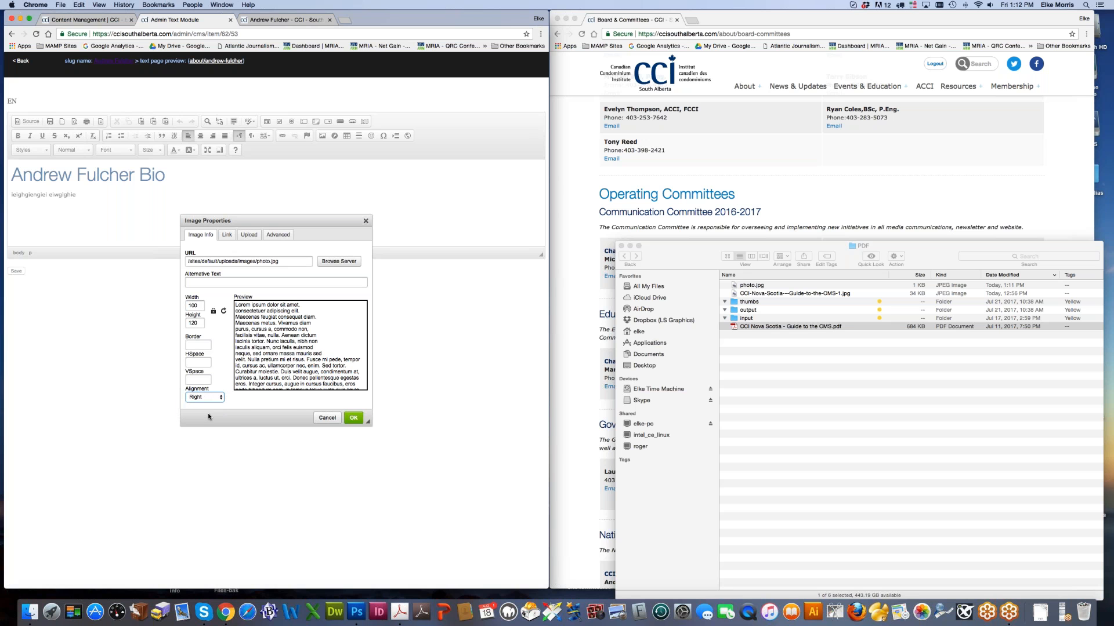
left_click(353, 418)
left_click(17, 272)
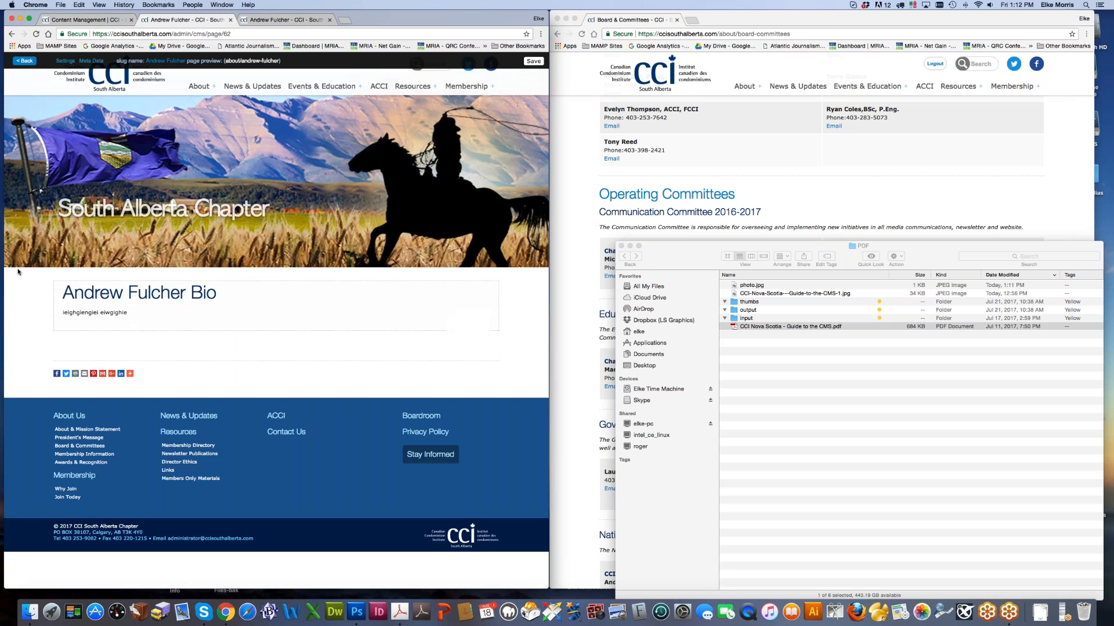
Step: Fill the Photoshop canvas with the green foreground colour
left_click(357, 612)
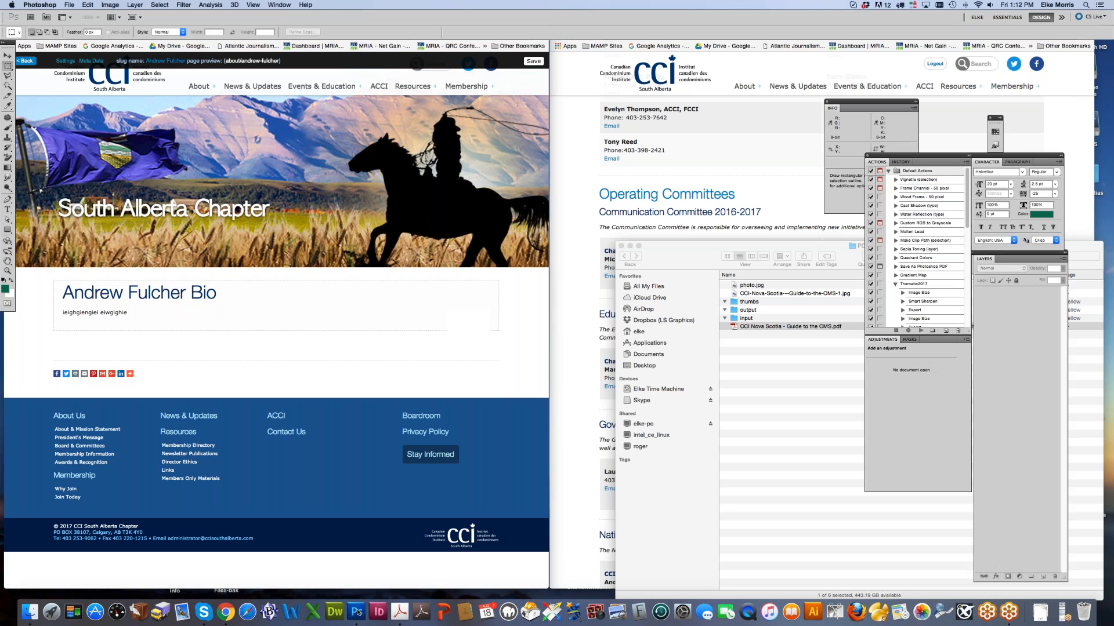
left_click(92, 6)
left_click(96, 147)
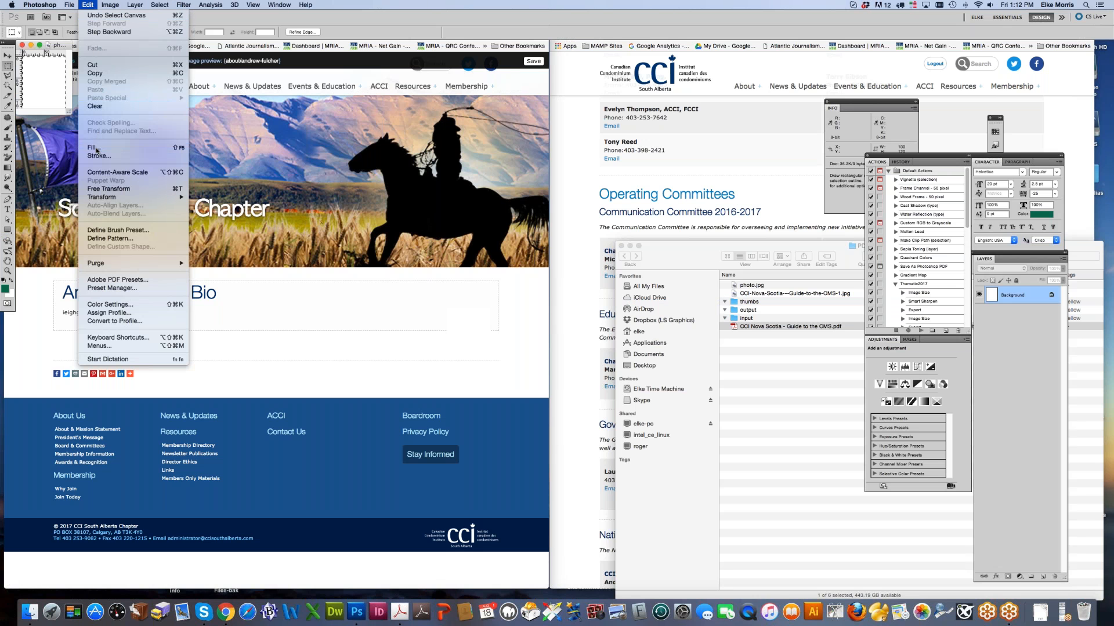
left_click(530, 265)
left_click(531, 257)
key("Return")
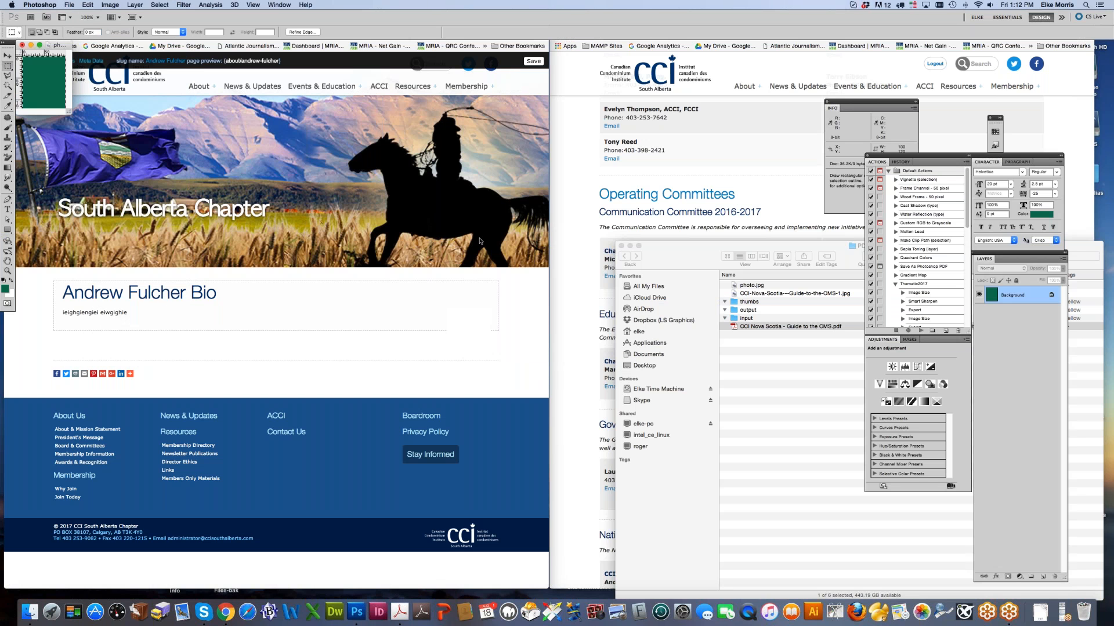
Step: Save for Web as photo.jpg, replacing the existing file
left_click(69, 5)
left_click(85, 156)
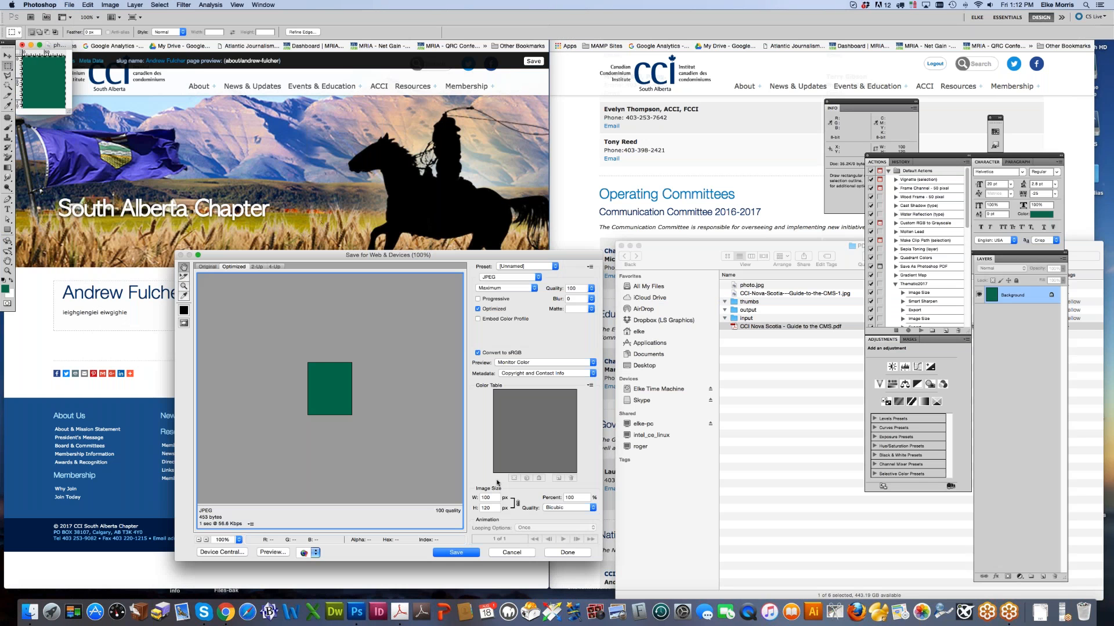
left_click(456, 553)
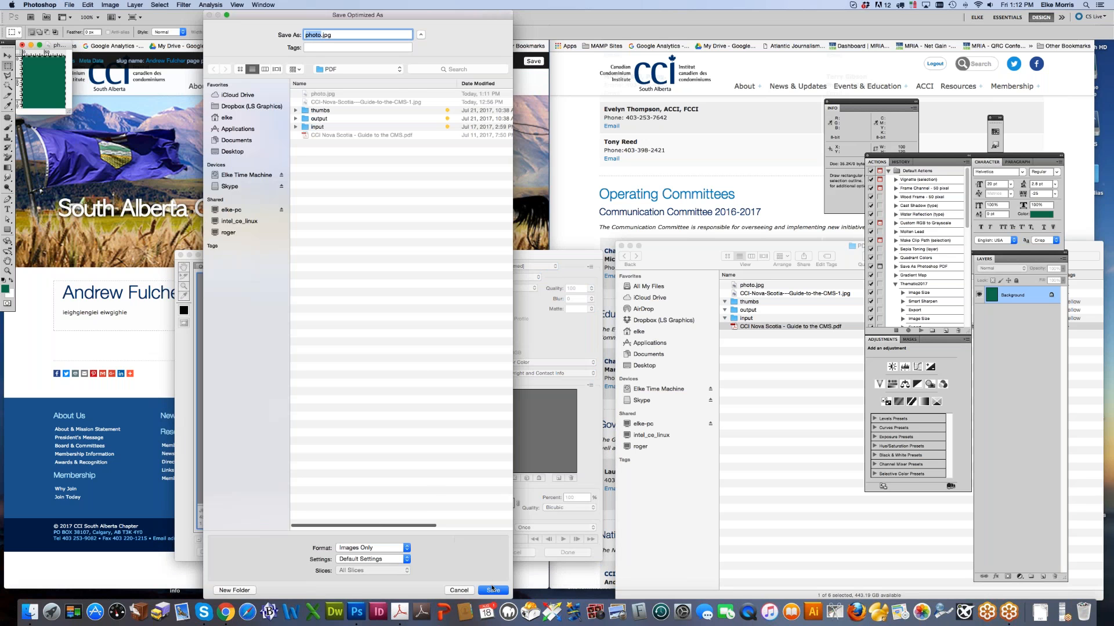
left_click(494, 591)
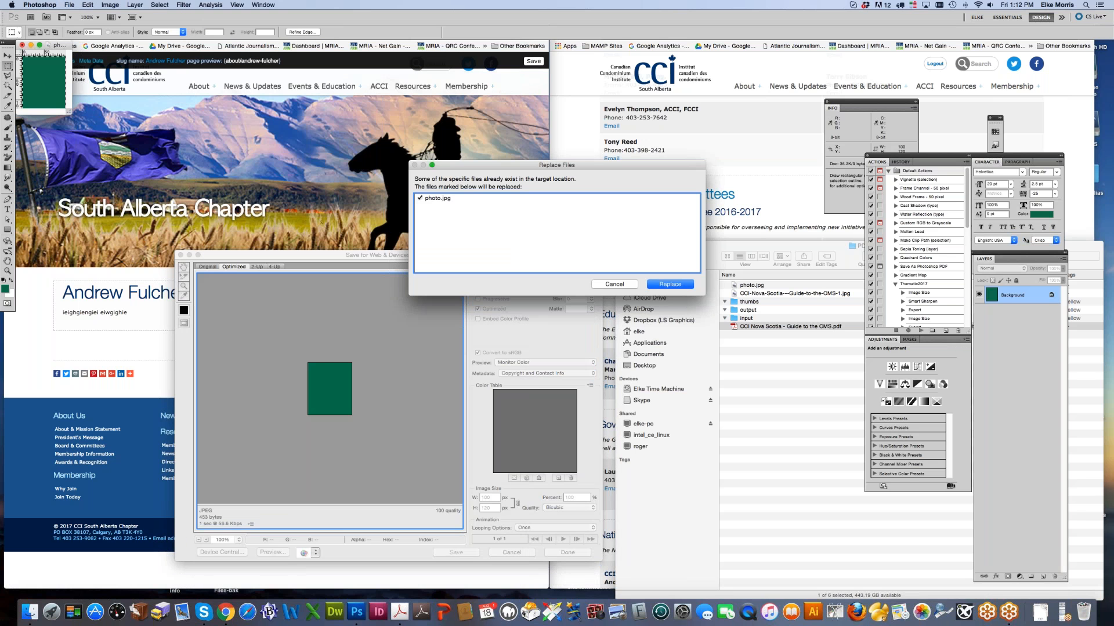
left_click(688, 284)
left_click(219, 309)
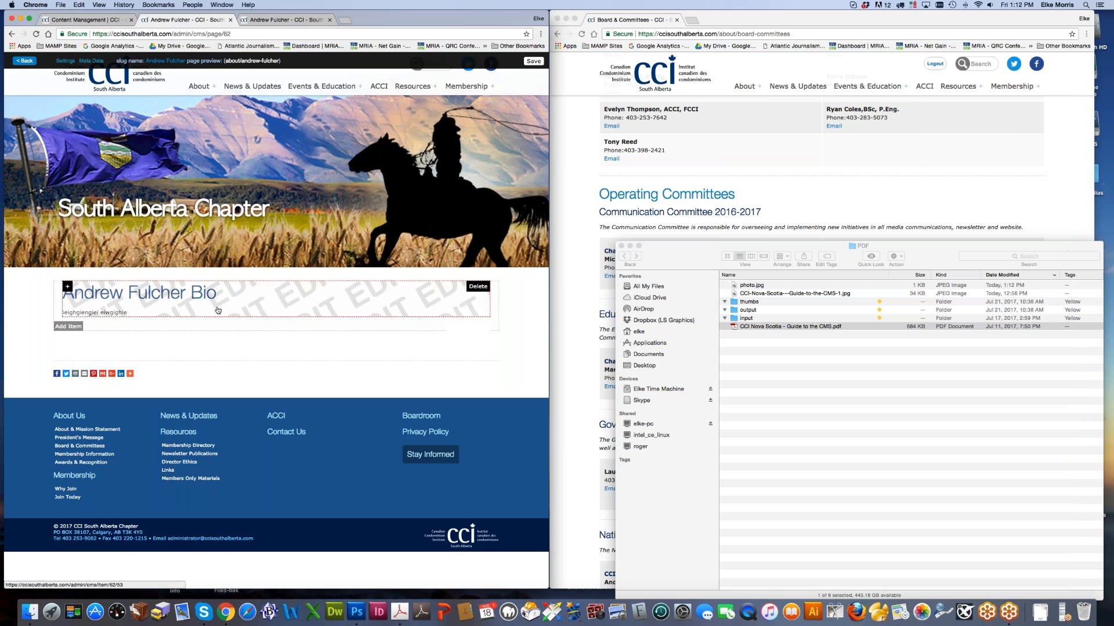
Step: Delete the <img> tag from the bio text's HTML source, then select photo.jpg in Finder
left_click(93, 301)
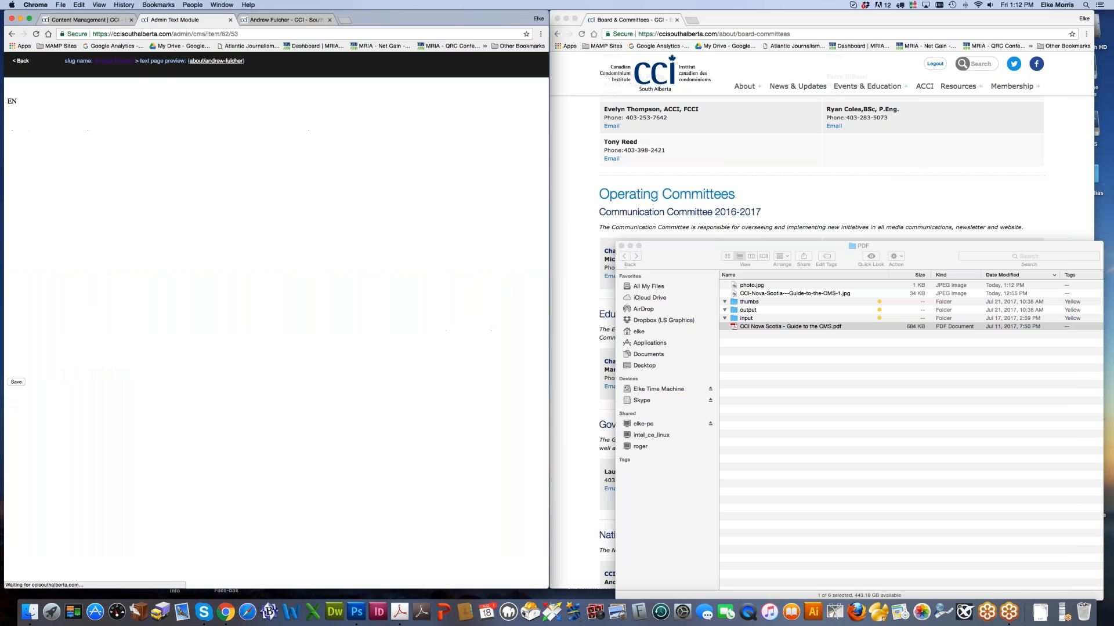
left_click(27, 121)
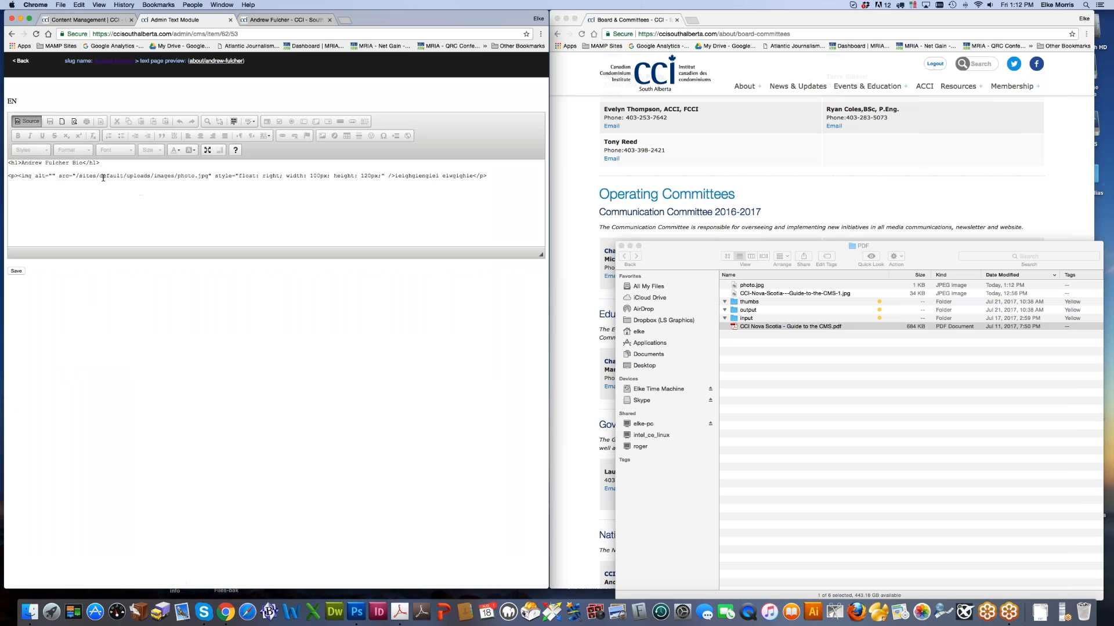
left_click_drag(18, 176, 396, 175)
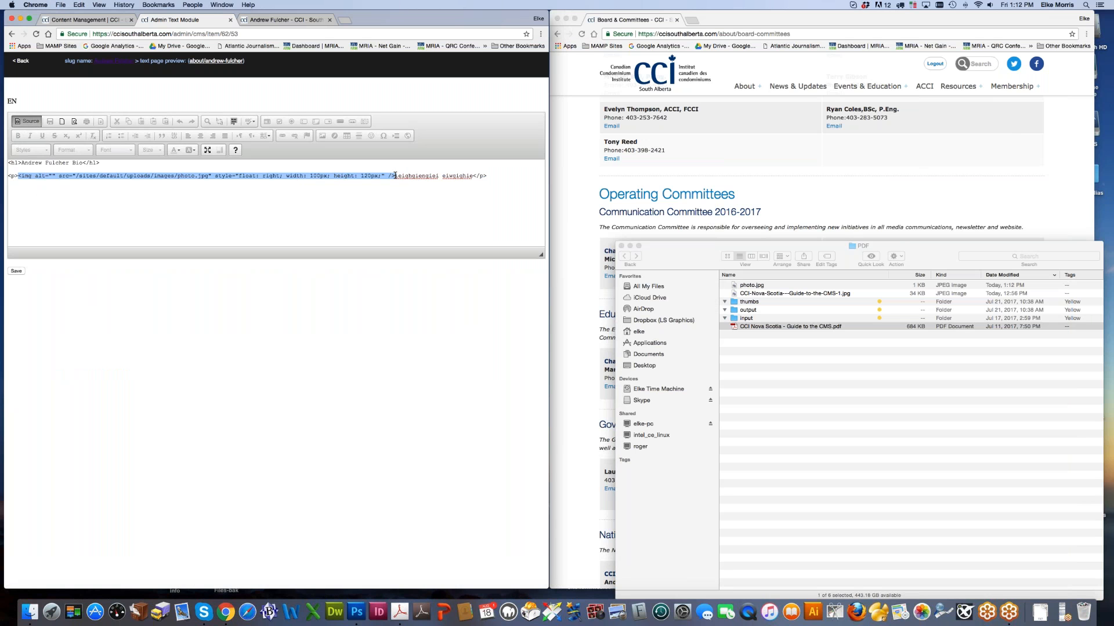
key("BackSpace")
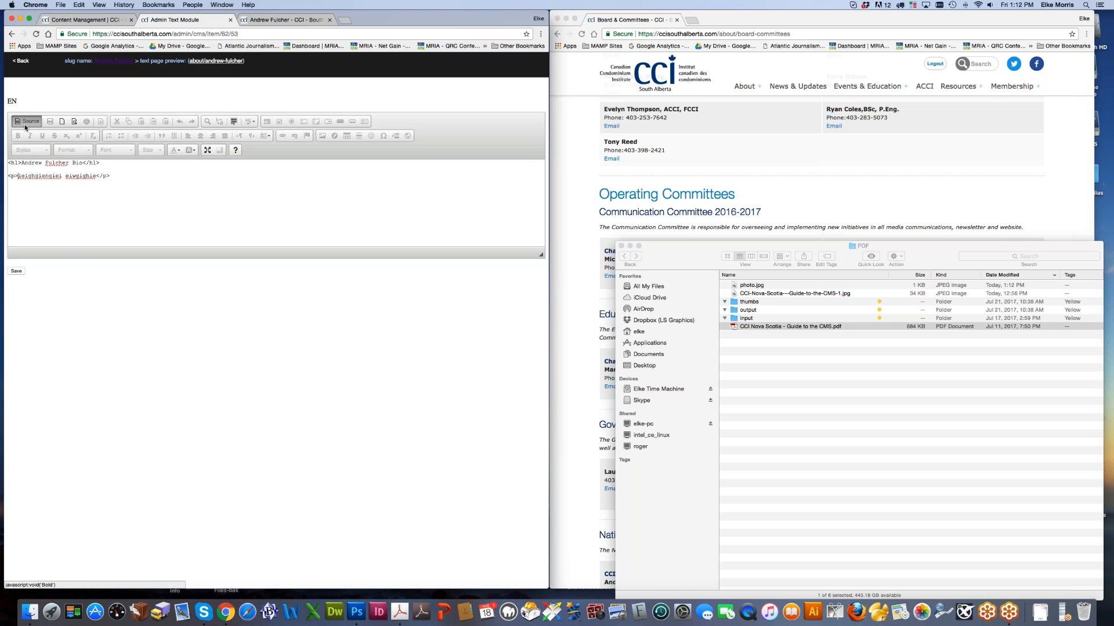
left_click(28, 121)
left_click(9, 194)
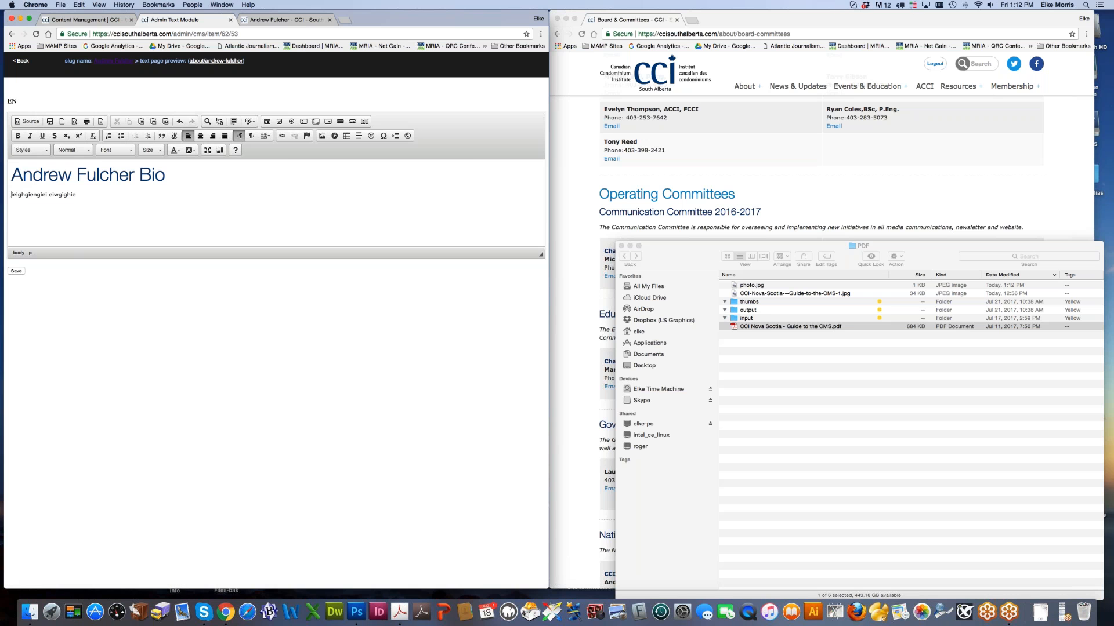
left_click(742, 286)
left_click(754, 287)
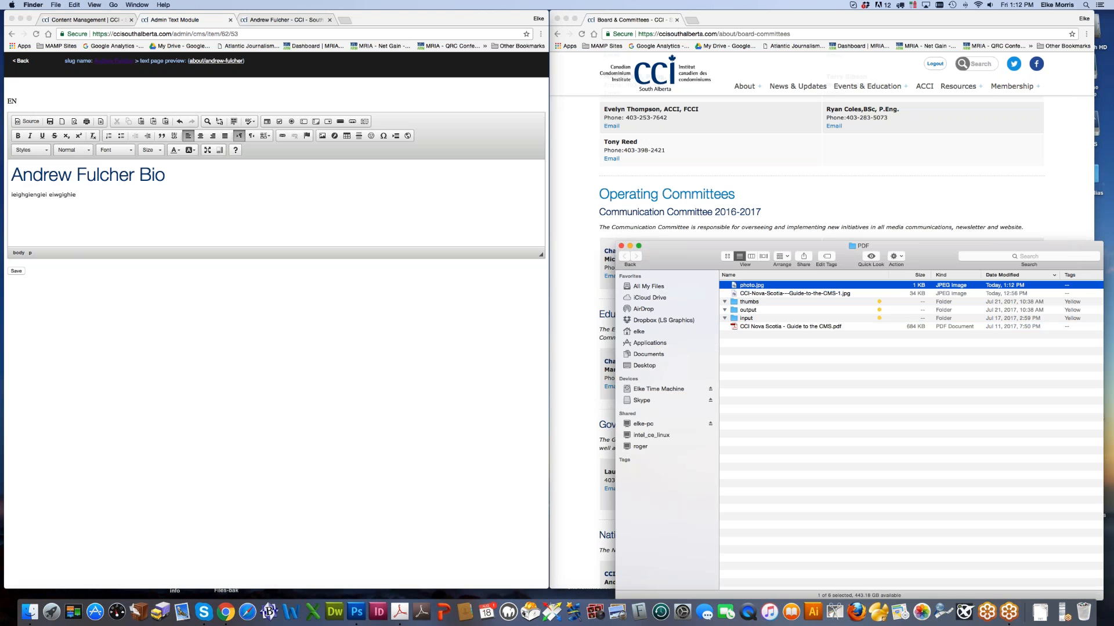
Step: Rename the green image to photo2.jpg and upload it through the Image dialog
key("Right")
type("2")
left_click(341, 204)
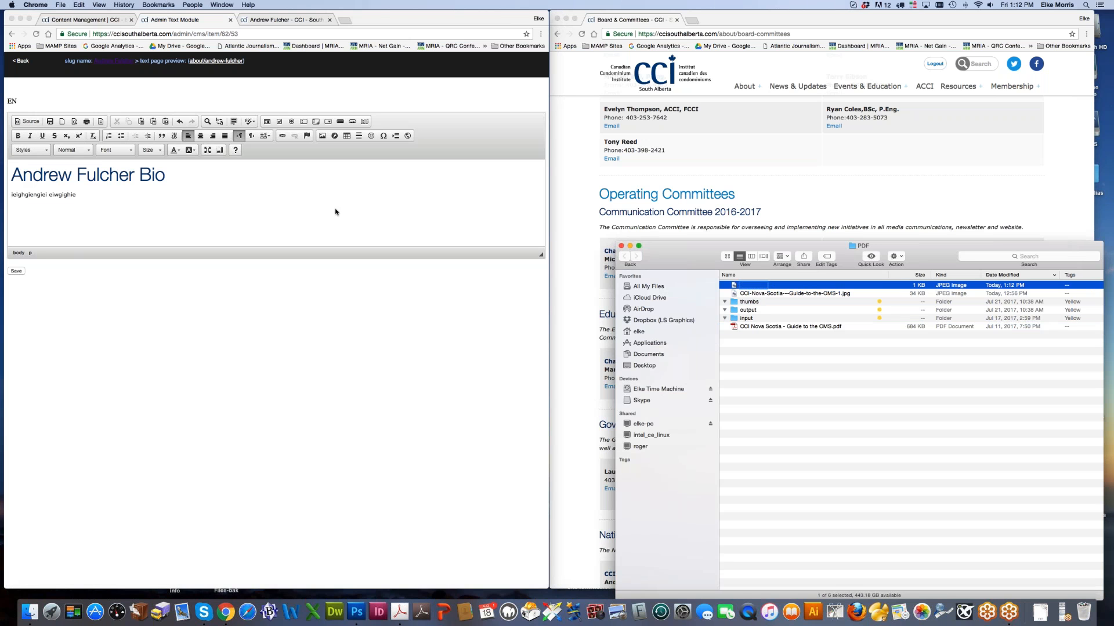
left_click(323, 136)
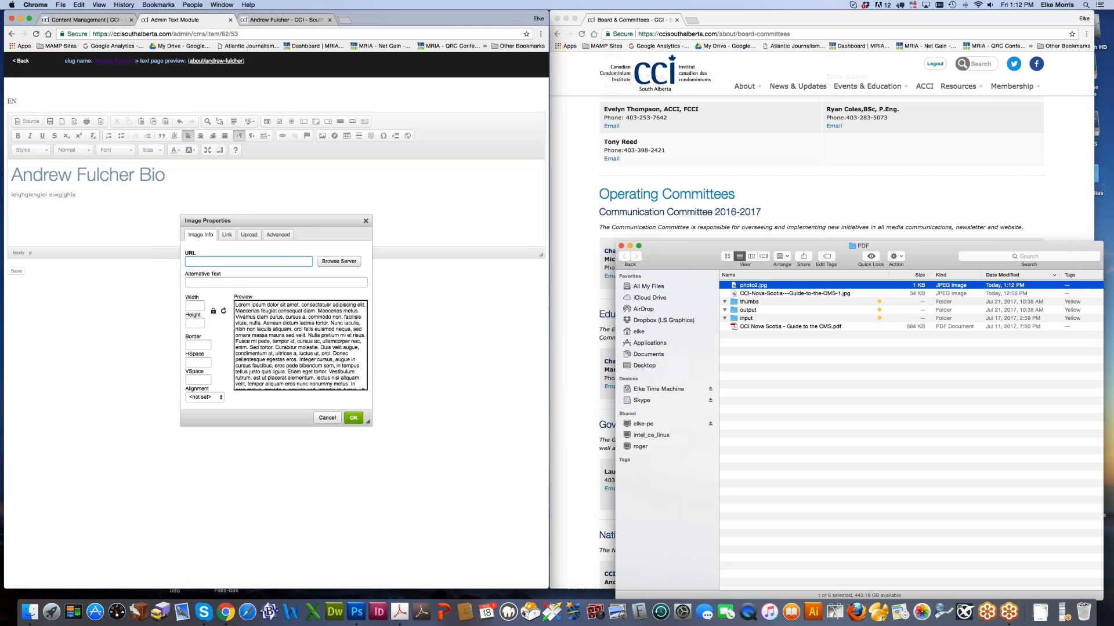
left_click(249, 235)
left_click(201, 260)
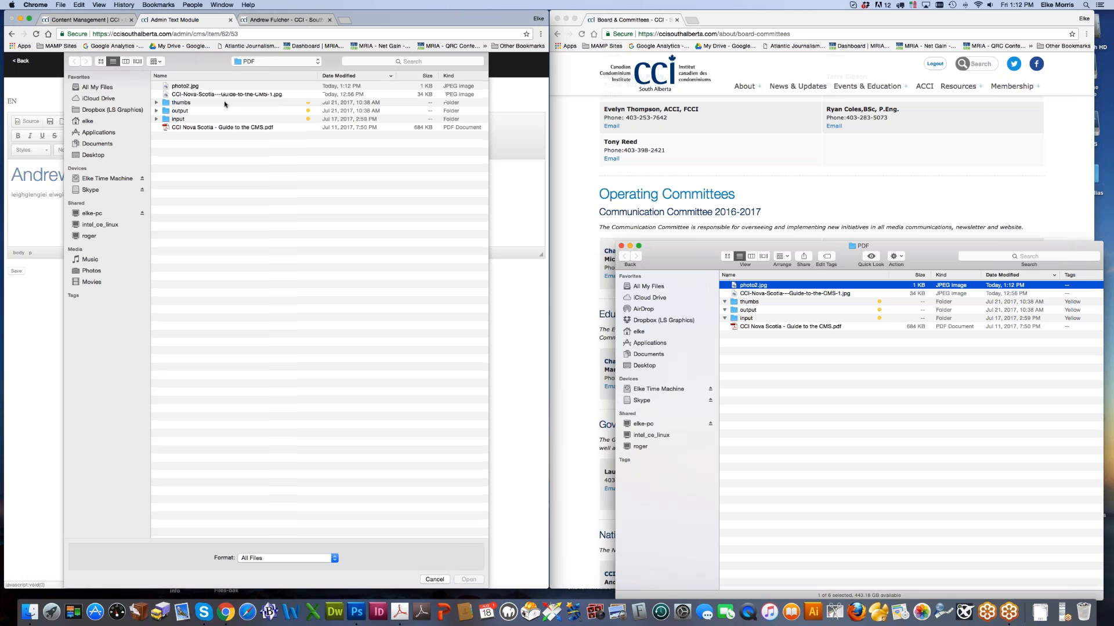
left_click(187, 87)
key("Return")
left_click(204, 277)
Step: Right-align photo2.jpg with 5-pixel vertical and horizontal spacing, insert, save, and preview the page
left_click(204, 397)
left_click(207, 413)
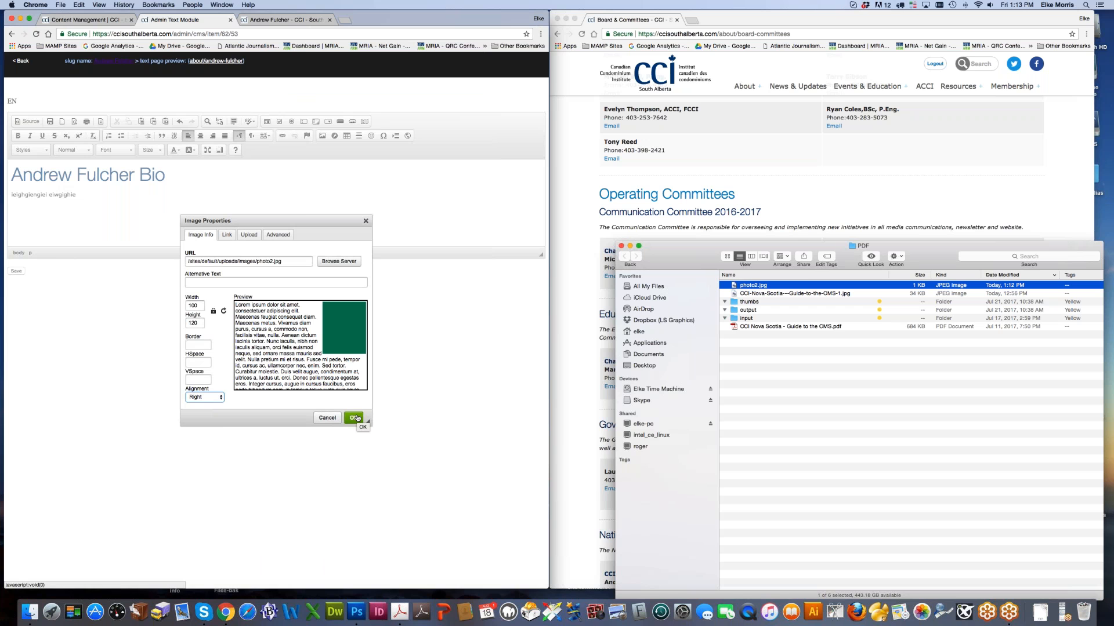
left_click(197, 345)
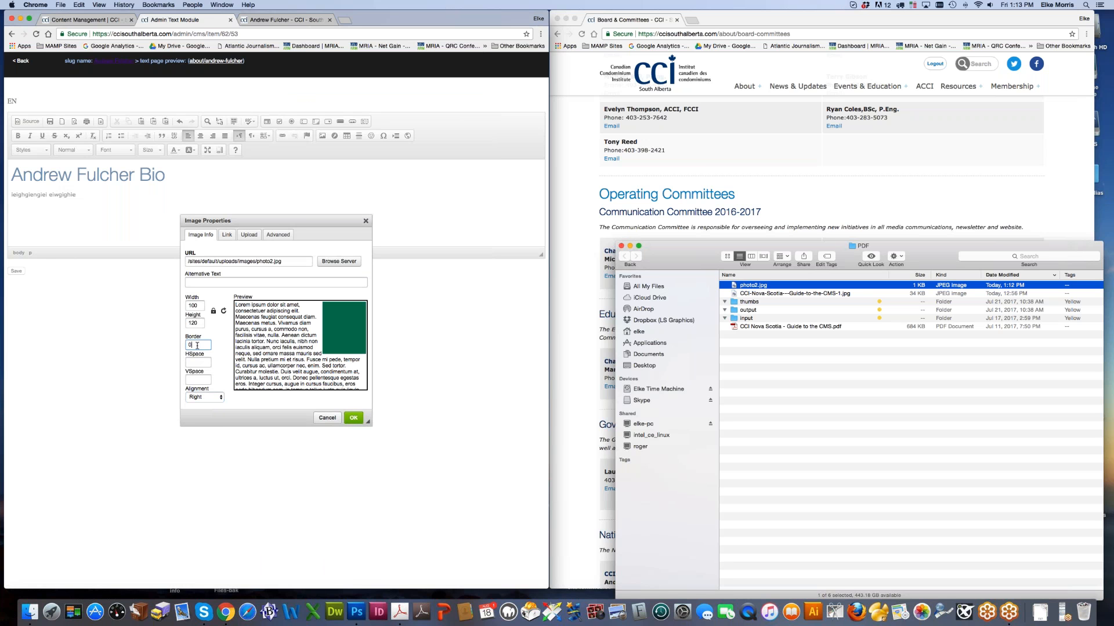
left_click(192, 378)
type("5")
key("shift+Tab")
type("5")
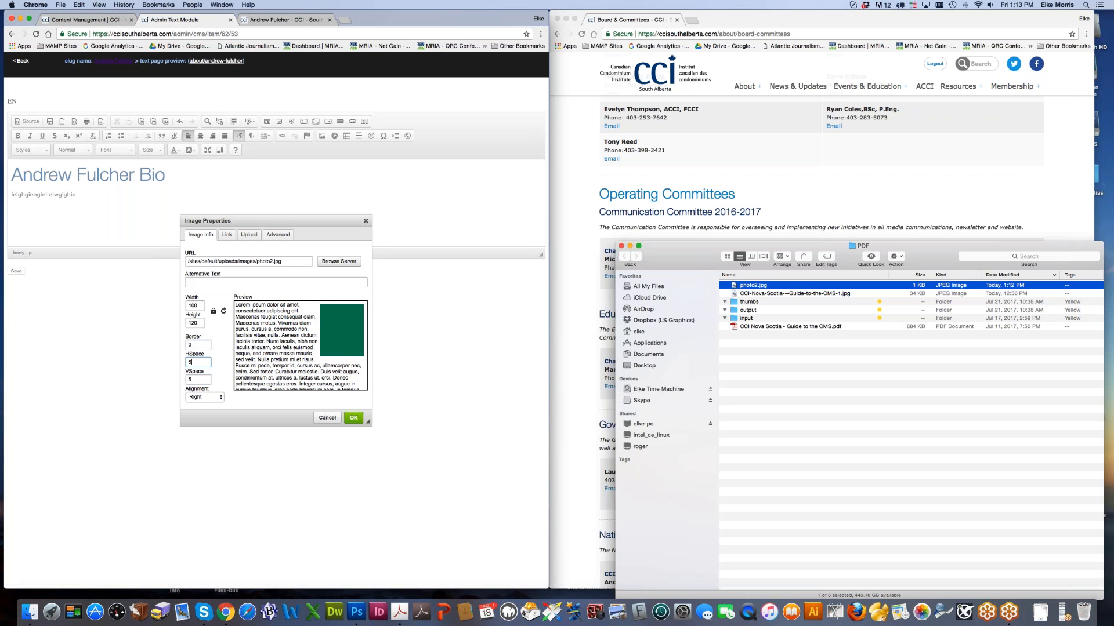
left_click(353, 418)
left_click(16, 271)
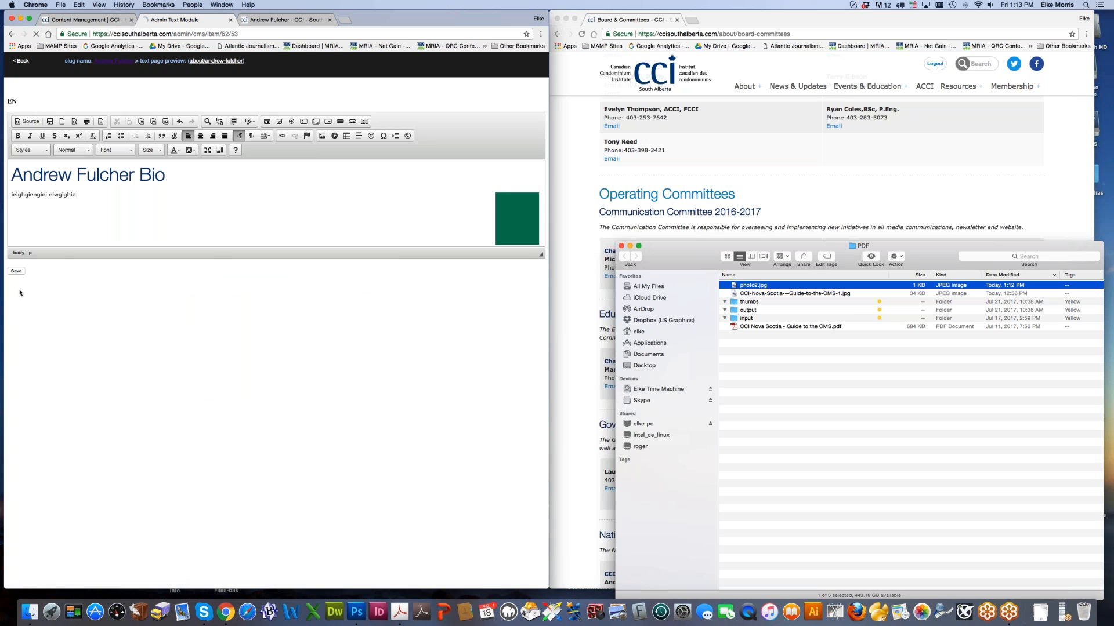
left_click(252, 61)
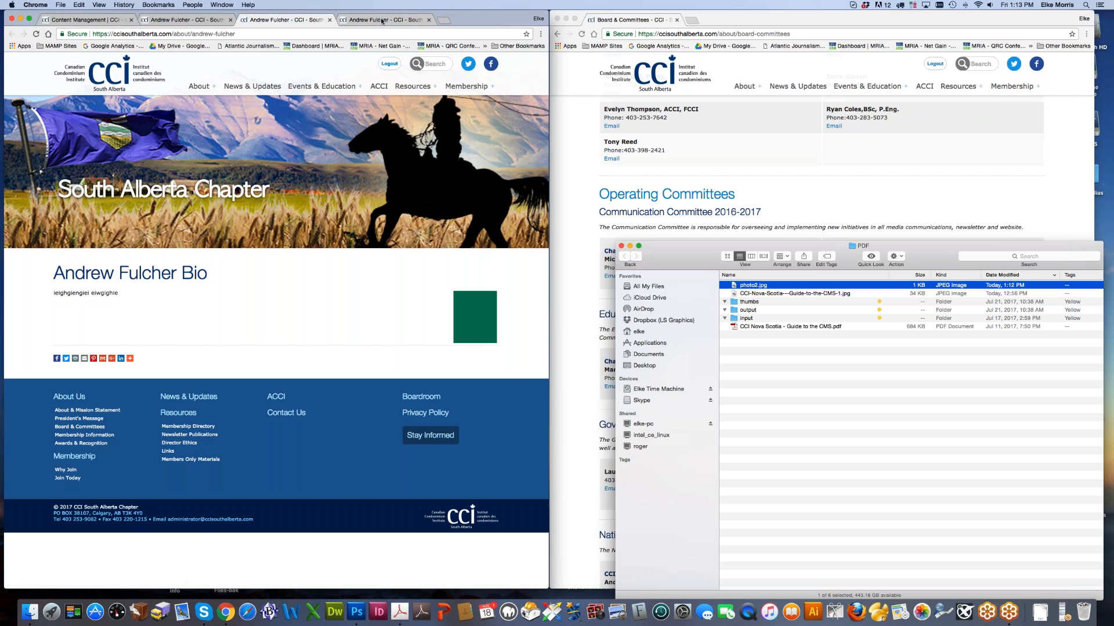
Step: Change the bio photo's alignment to Left and save the text block
left_click(196, 22)
left_click(149, 300)
double_click(502, 224)
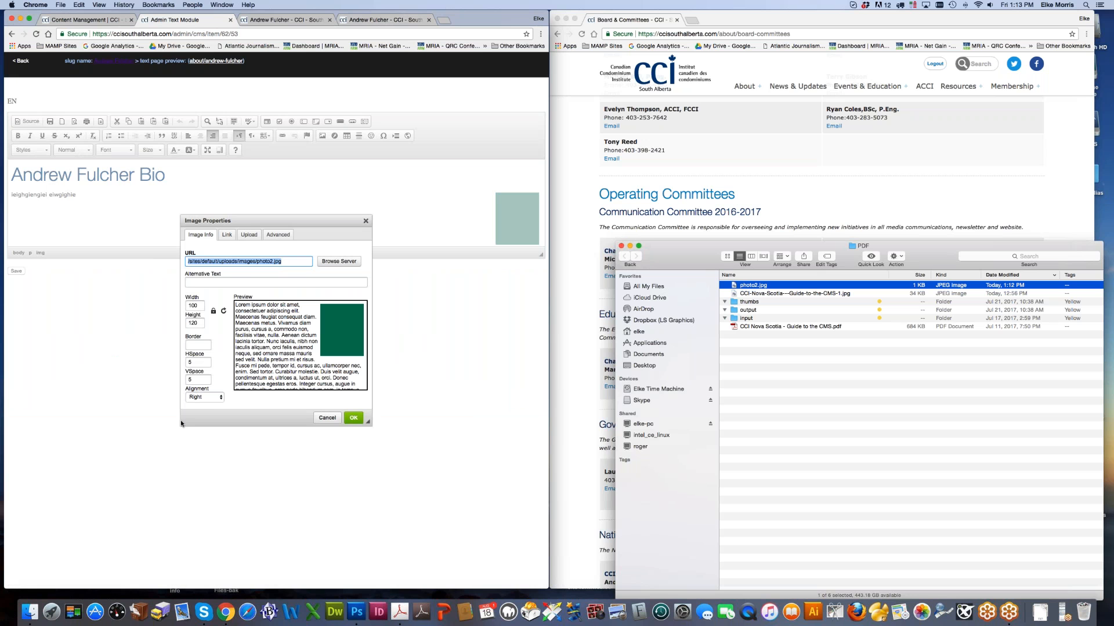
left_click(200, 397)
left_click(200, 391)
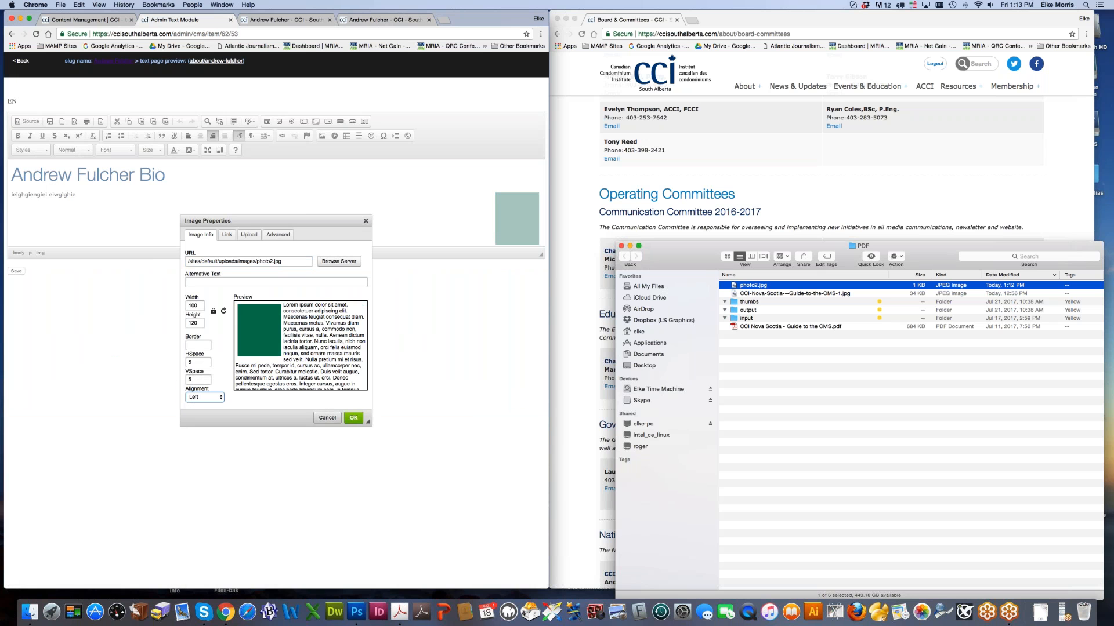
left_click(354, 419)
left_click(16, 271)
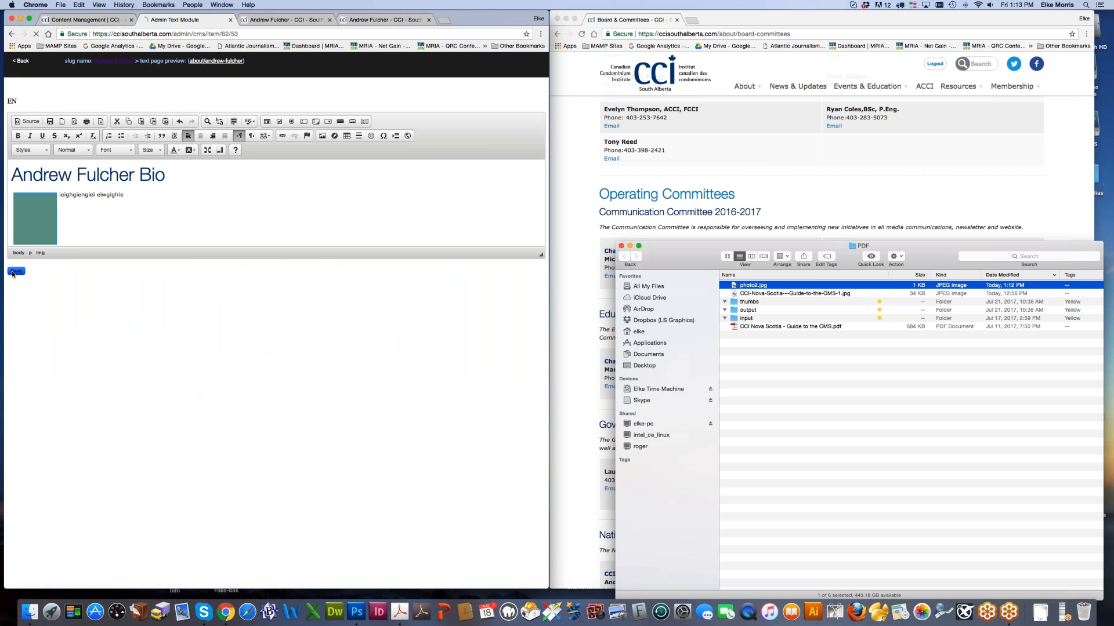
Step: Check the refreshed public bio page, close the extra tabs, and start deleting the test bio page
left_click(285, 20)
left_click(36, 34)
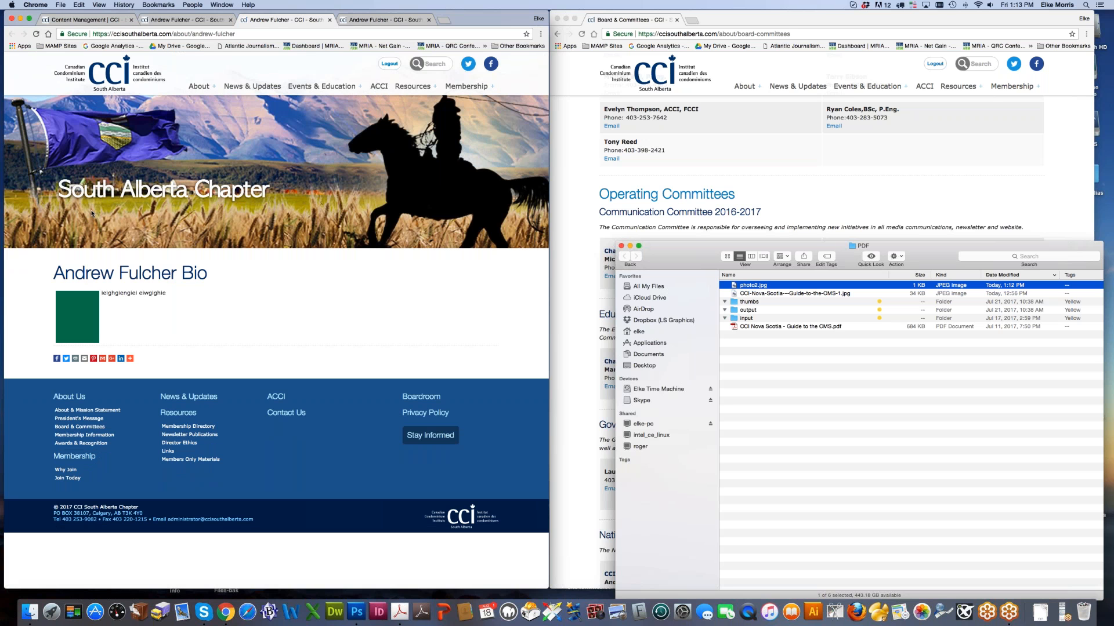
left_click(330, 20)
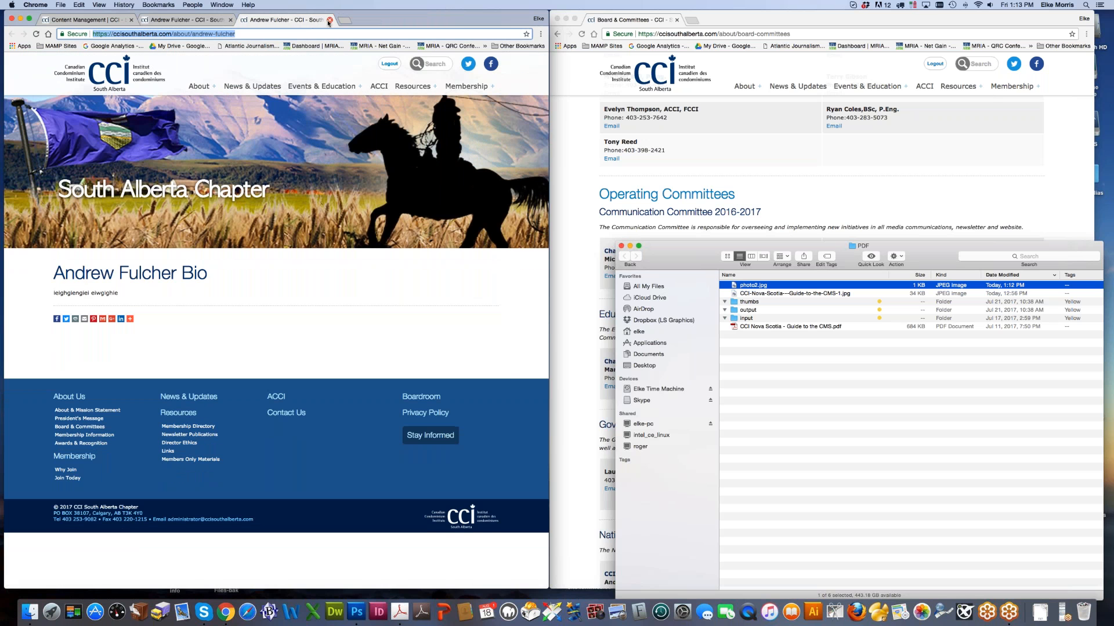
left_click(330, 20)
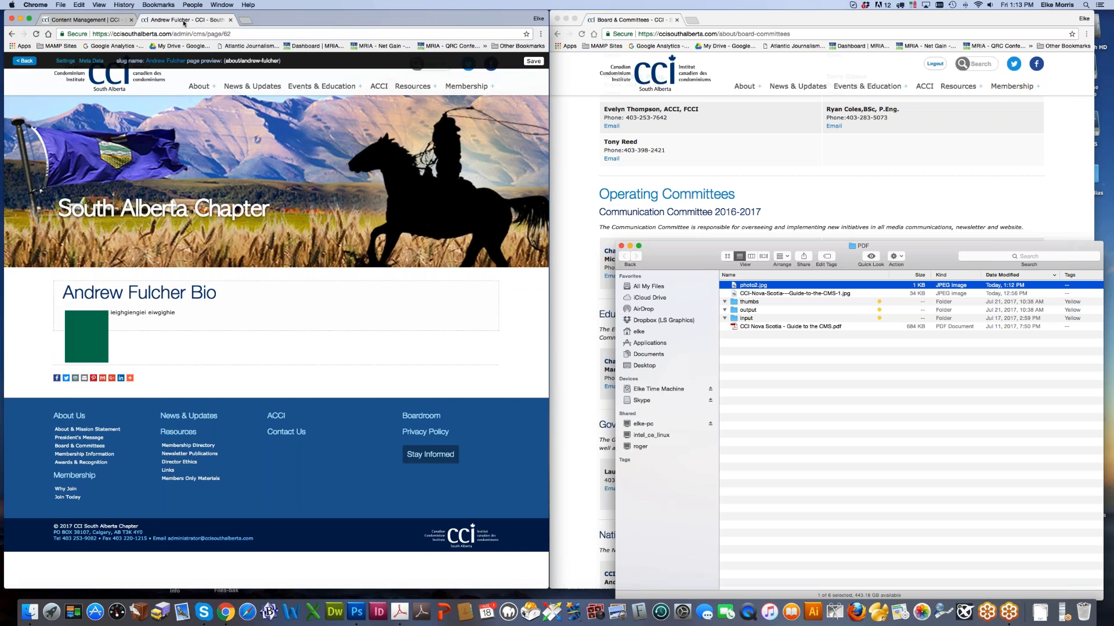
left_click(230, 20)
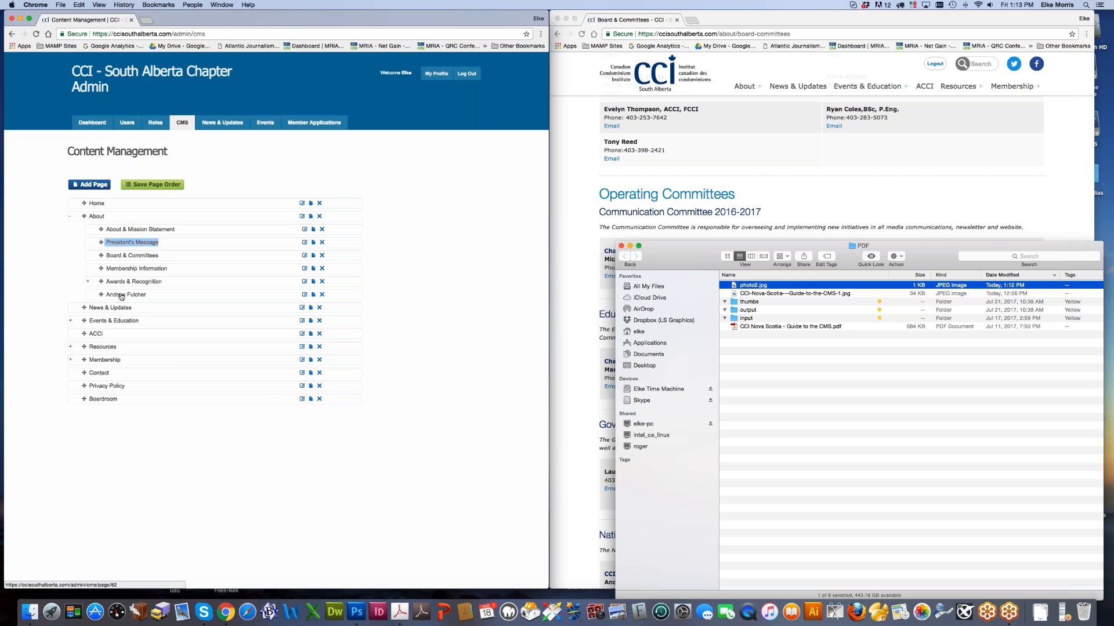
left_click(321, 295)
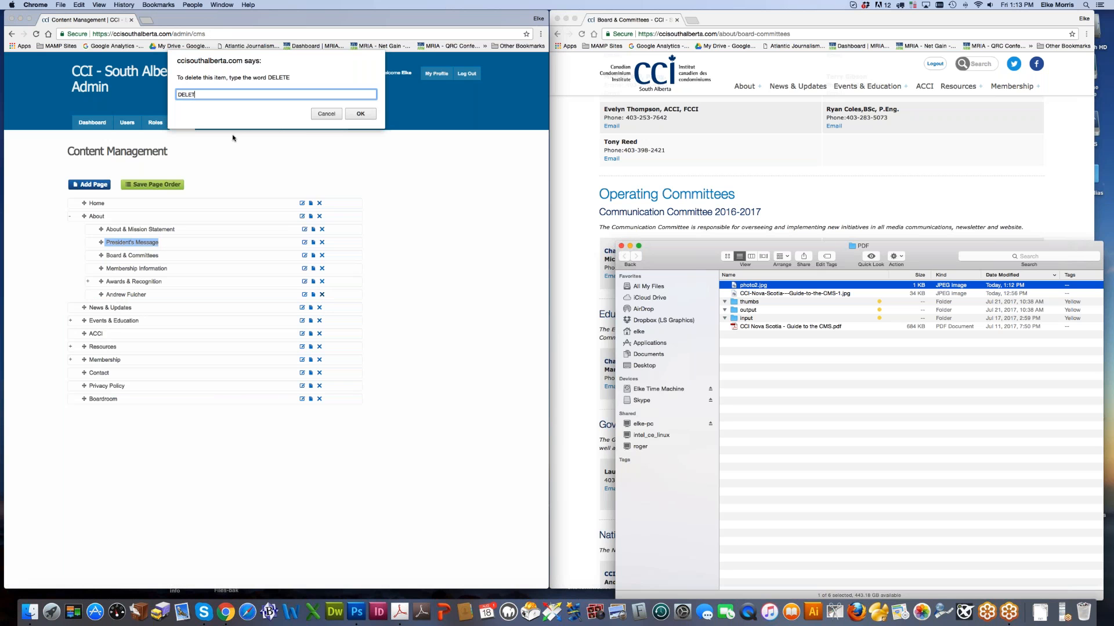
Step: Submit the pending deletion prompt and refresh the About section's page list
left_click(367, 116)
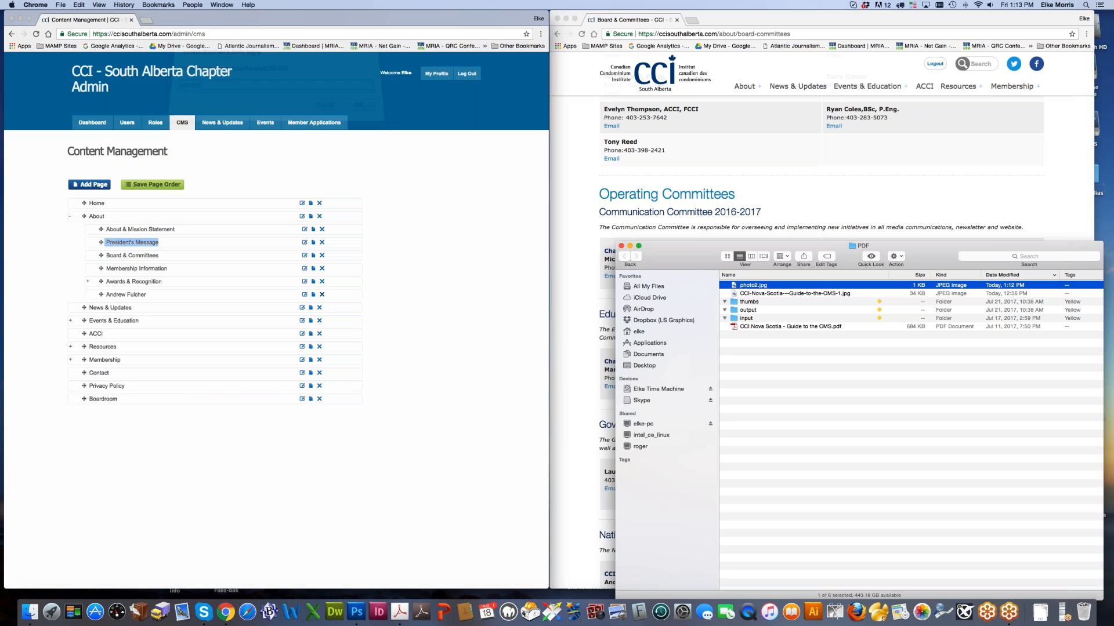
left_click(424, 234)
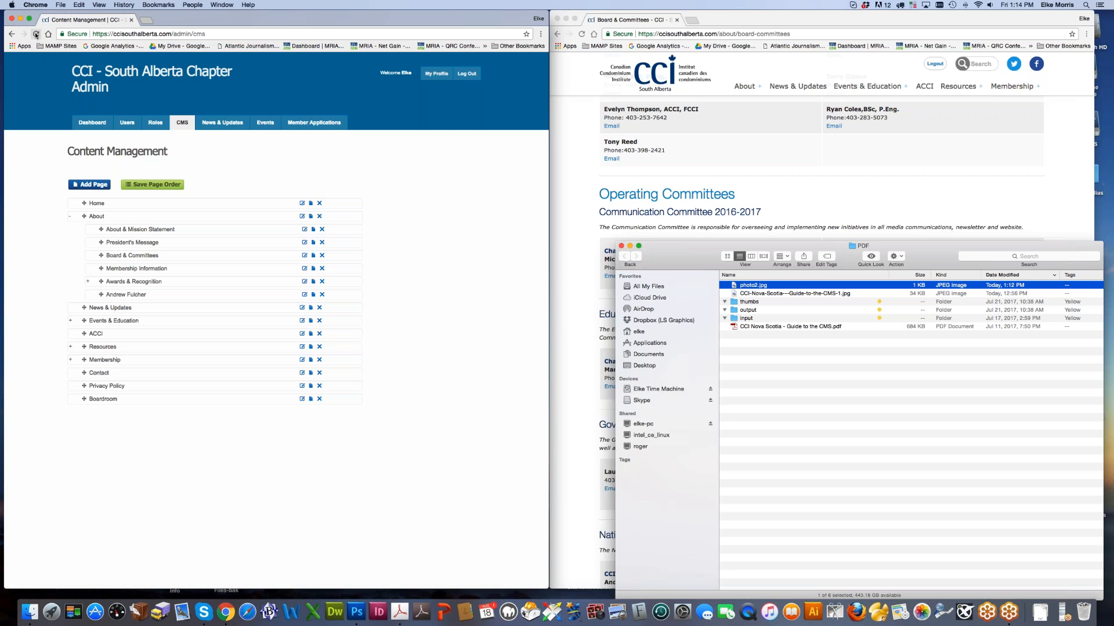
left_click(70, 216)
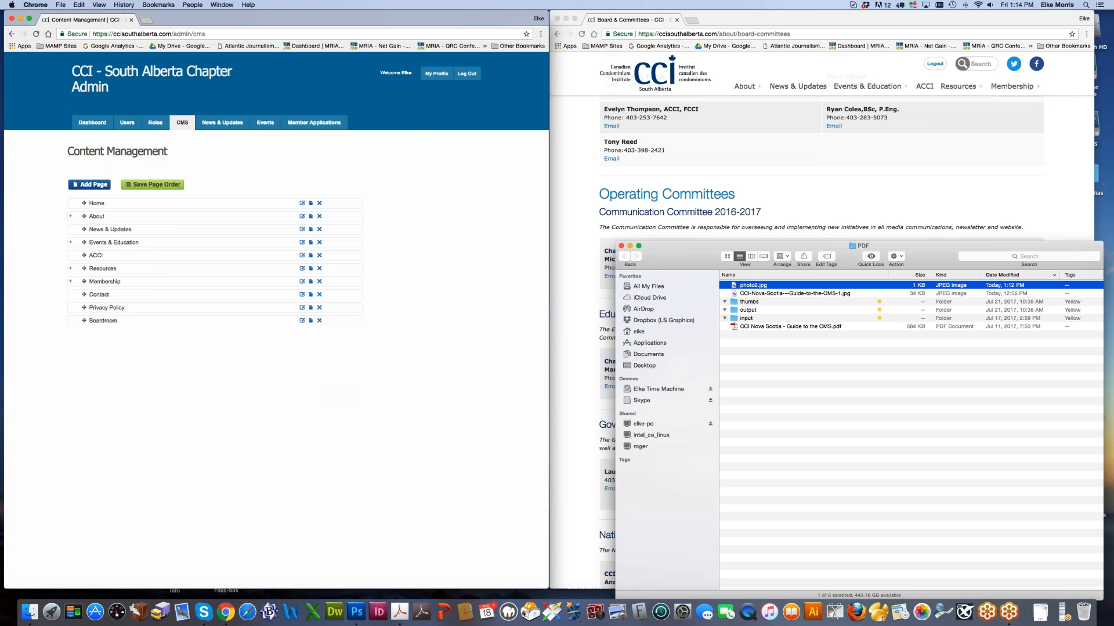
left_click(69, 216)
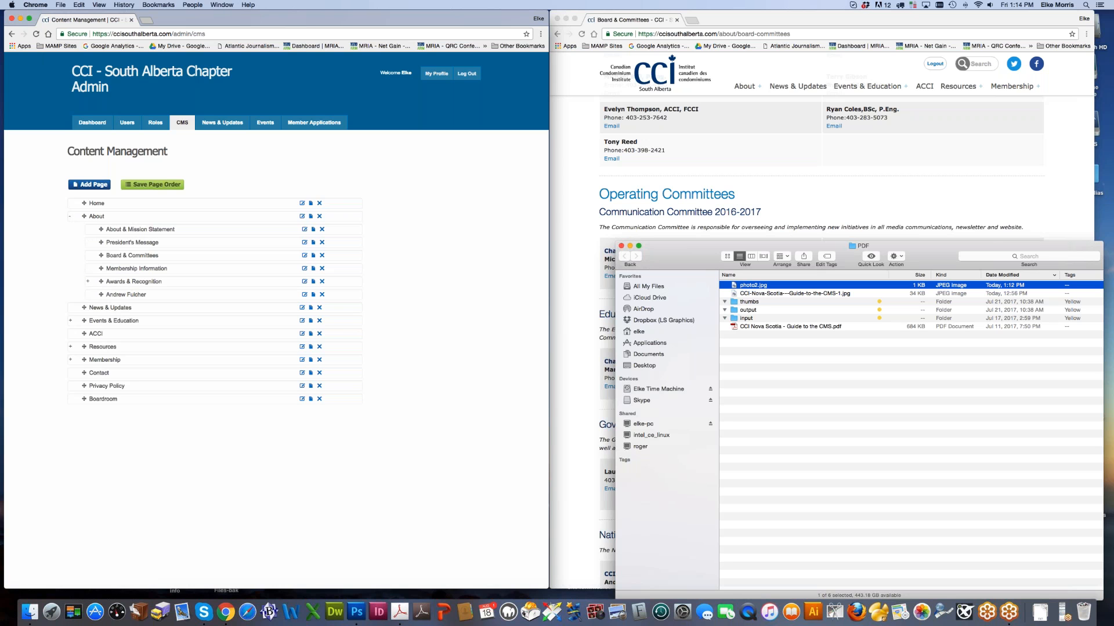
Step: Delete the test bio page by confirming with DELETE, then verify About lists five pages
left_click(322, 295)
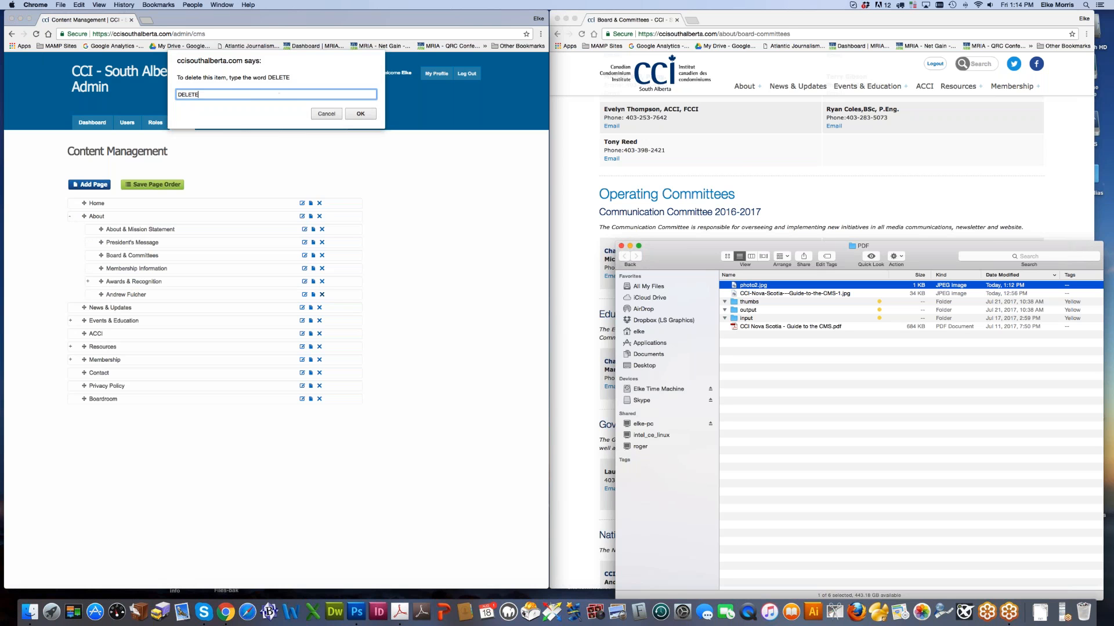
left_click(327, 114)
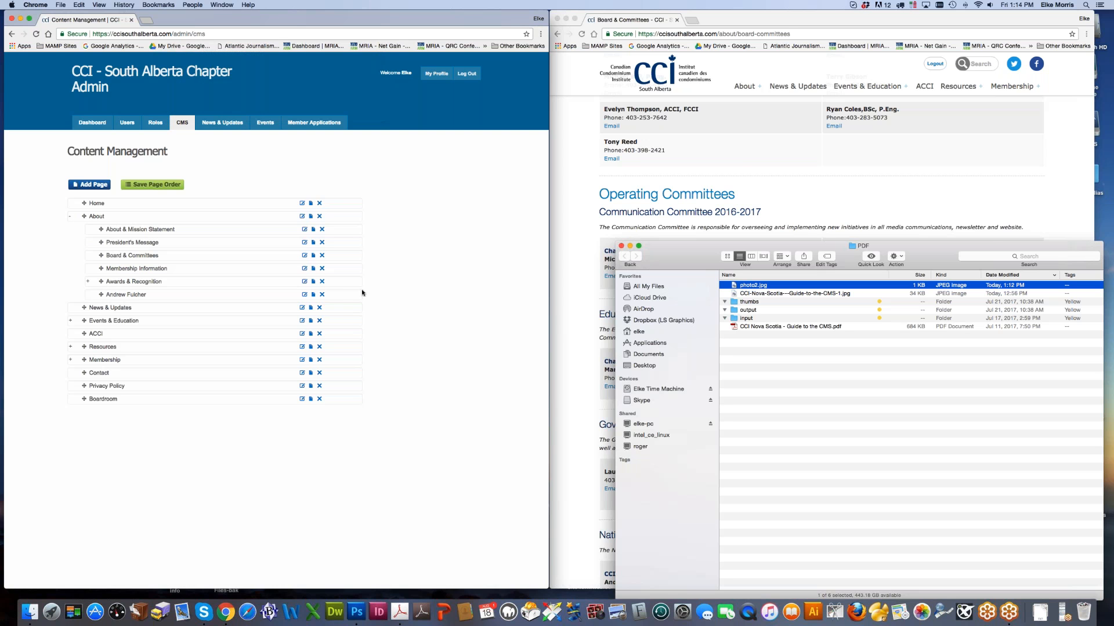
left_click(322, 294)
type("DELETE")
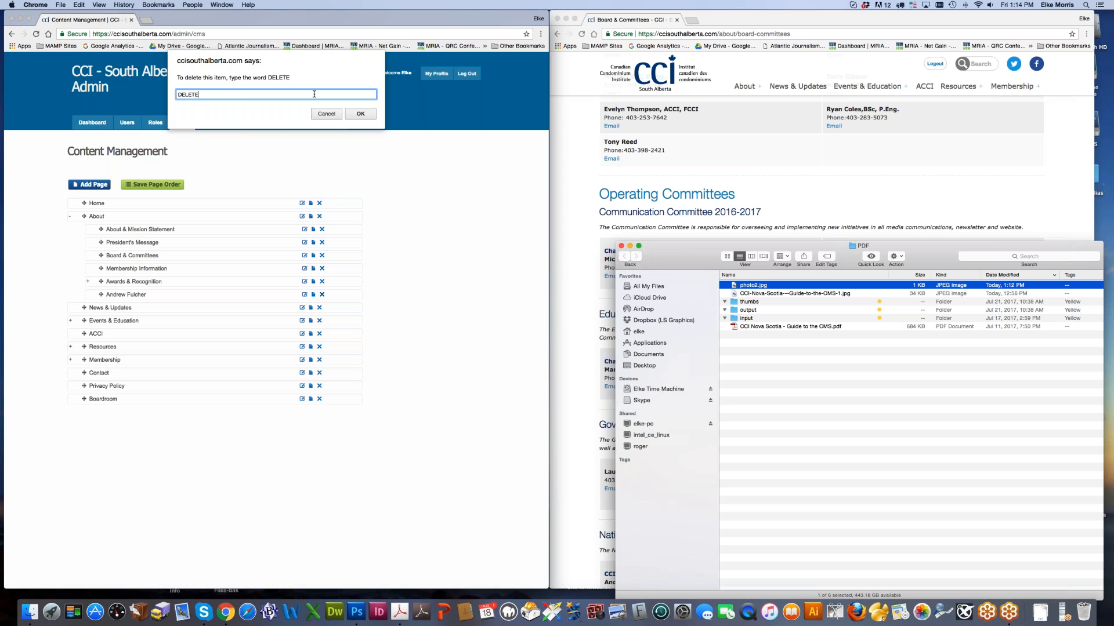
left_click(364, 115)
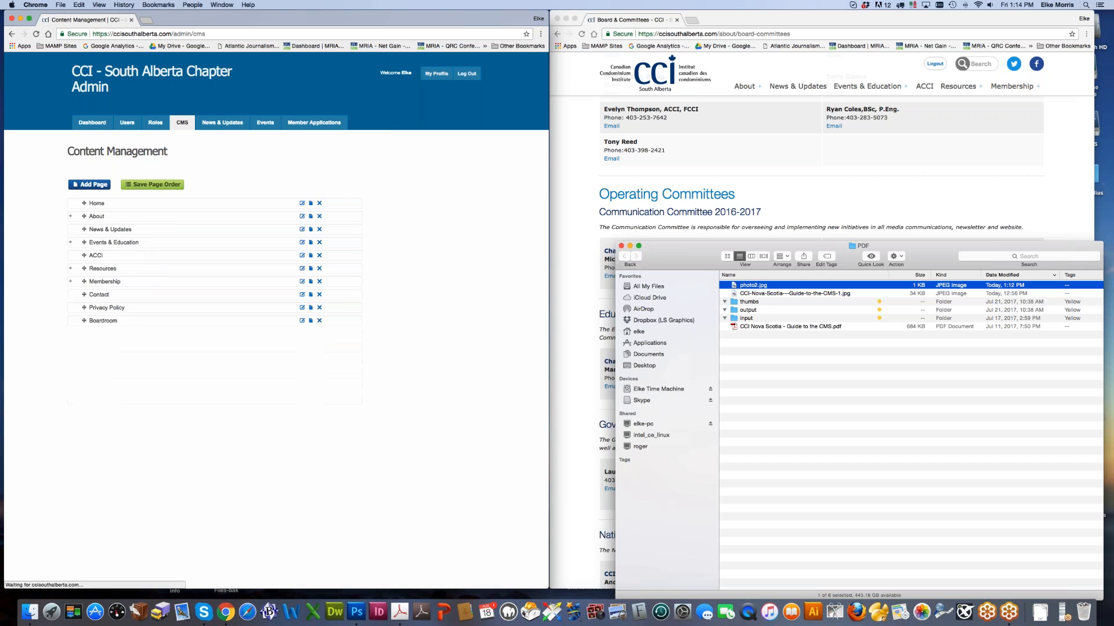
left_click(71, 216)
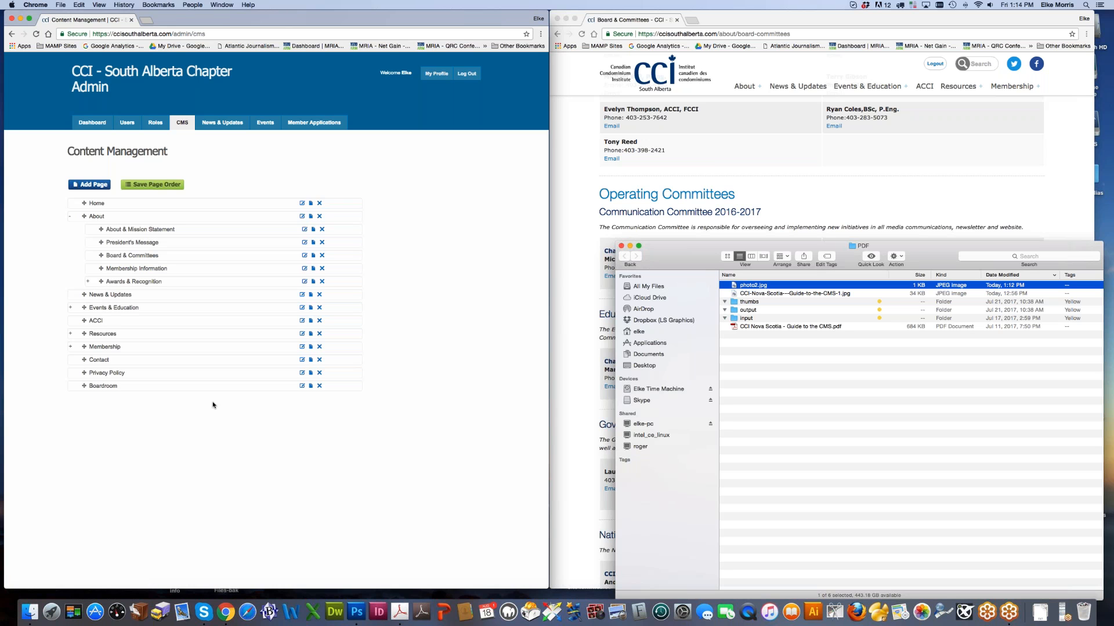
left_click(868, 178)
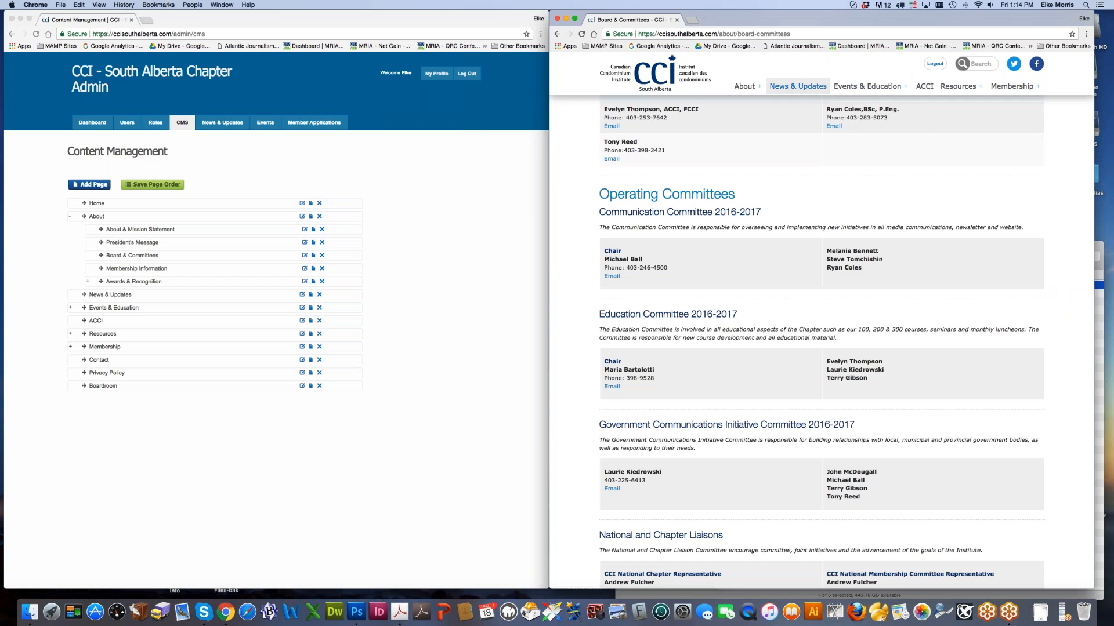
Step: Open the Boardroom page from the page tree in a new window, then close it
scroll(628, 203, "up", 6)
left_click(122, 435)
right_click(95, 386)
left_click(139, 397)
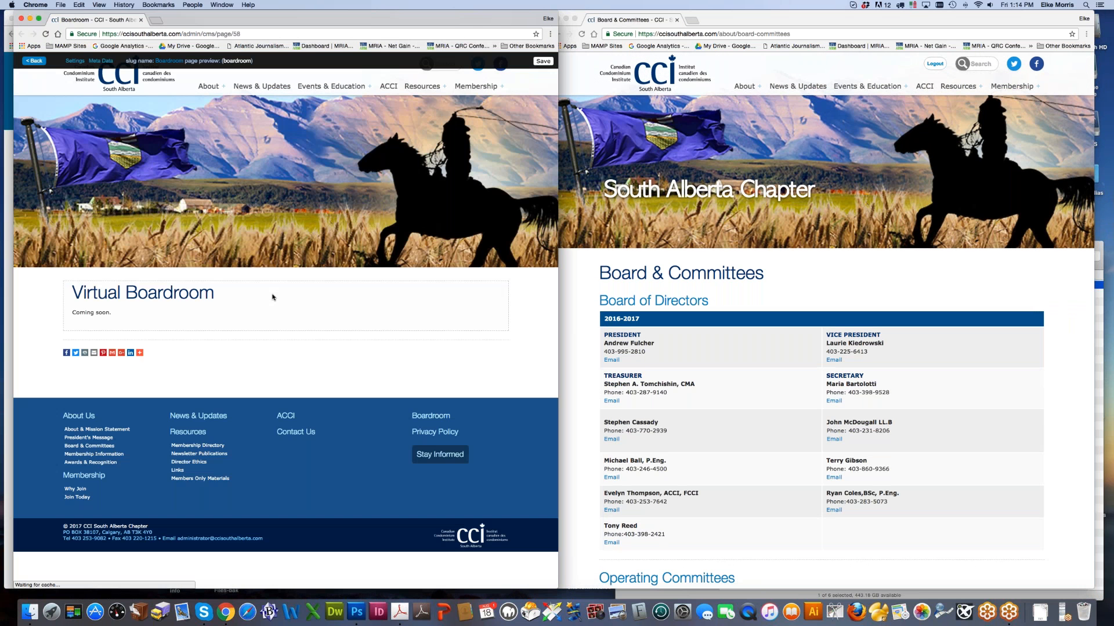
left_click(21, 19)
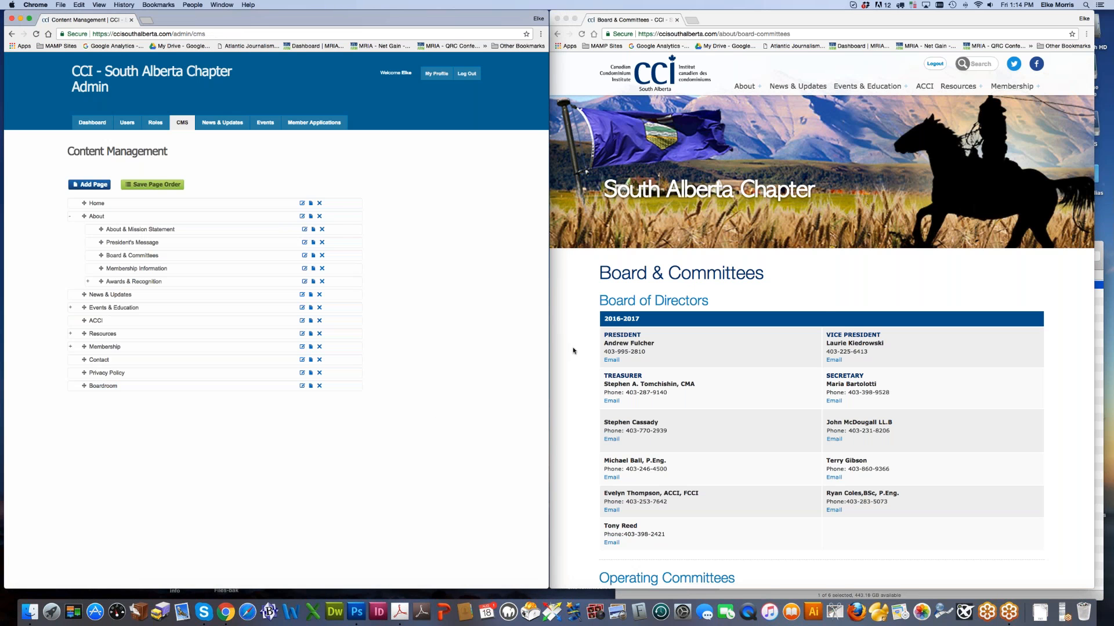
Step: Show the public site's News & Updates page and browse its posts
left_click(592, 35)
left_click(582, 34)
mouse_move(745, 86)
left_click(797, 87)
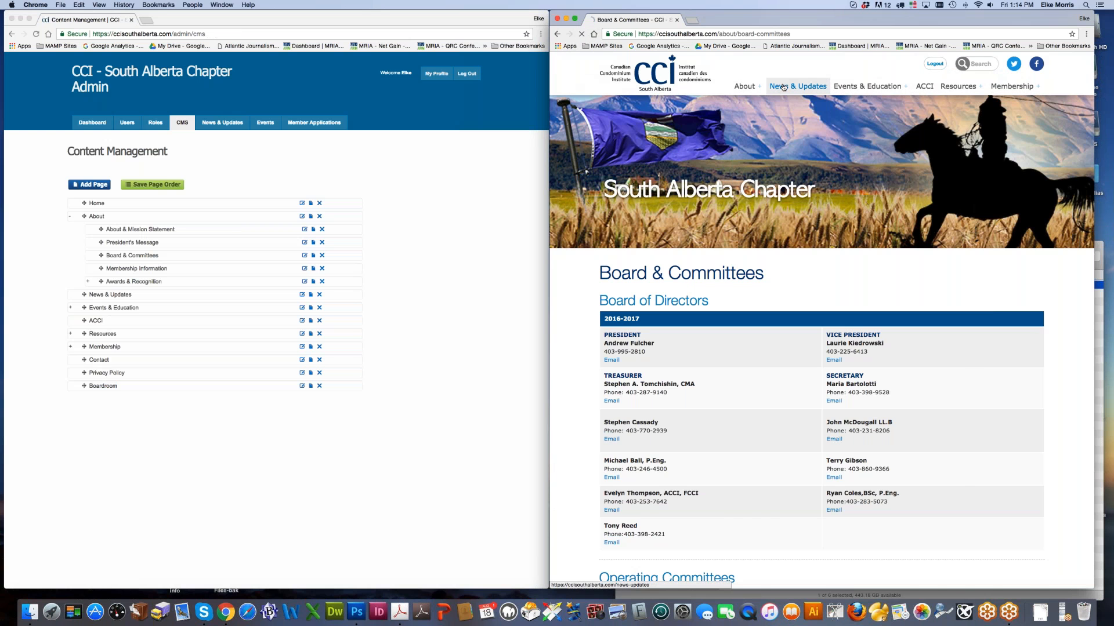
scroll(811, 388, "down", 5)
scroll(811, 388, "down", 2)
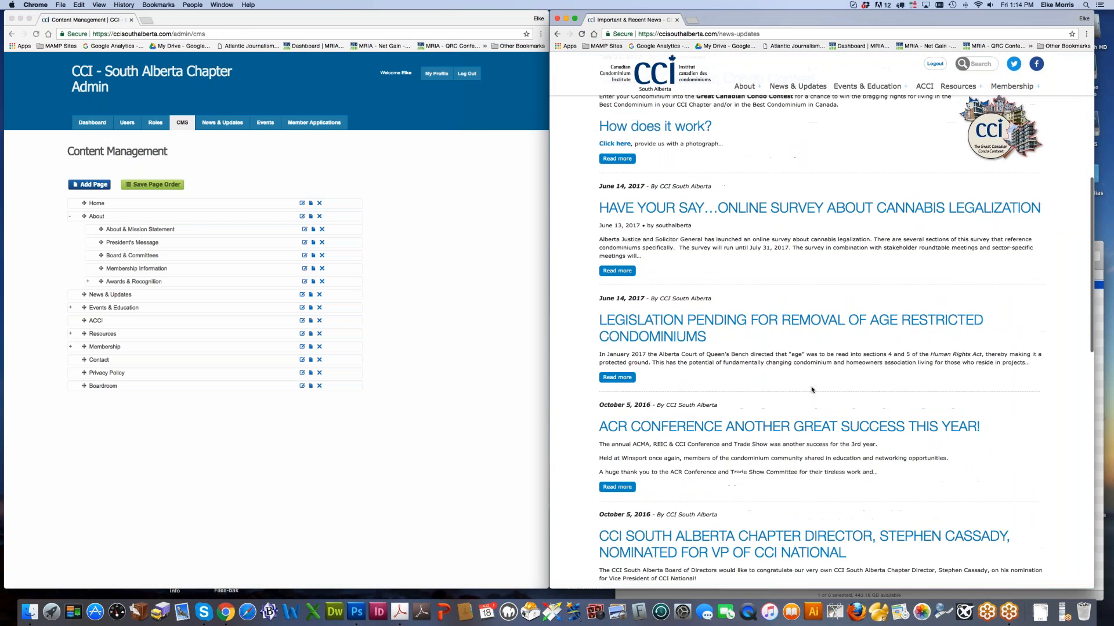
scroll(812, 389, "up", 3)
scroll(812, 389, "up", 1)
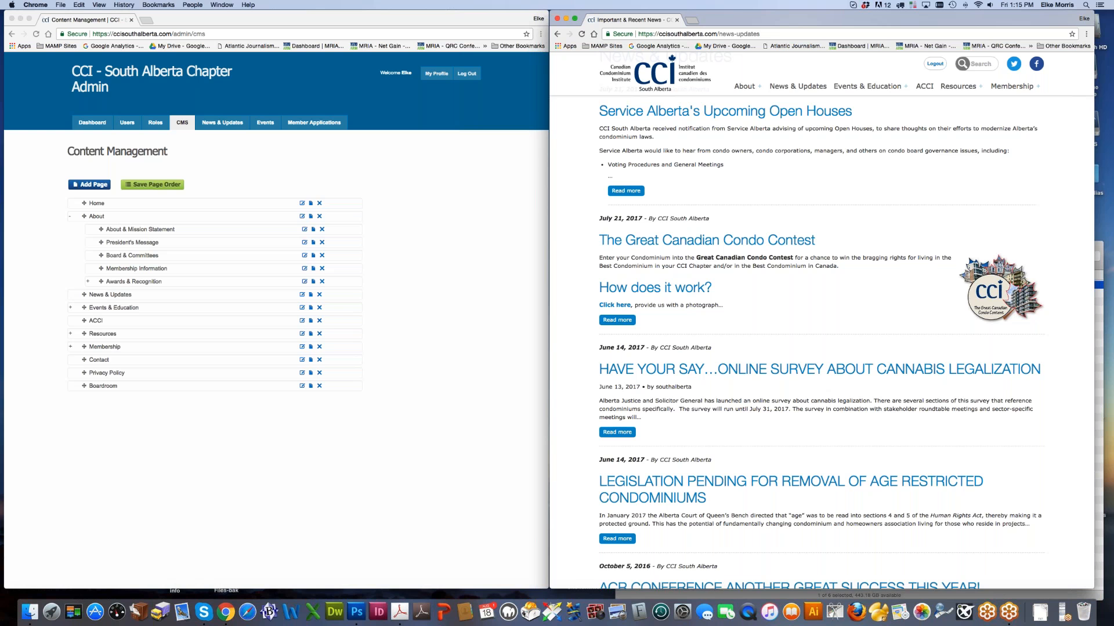
Step: Load the CCI Toronto website in a new browser tab
left_click(691, 21)
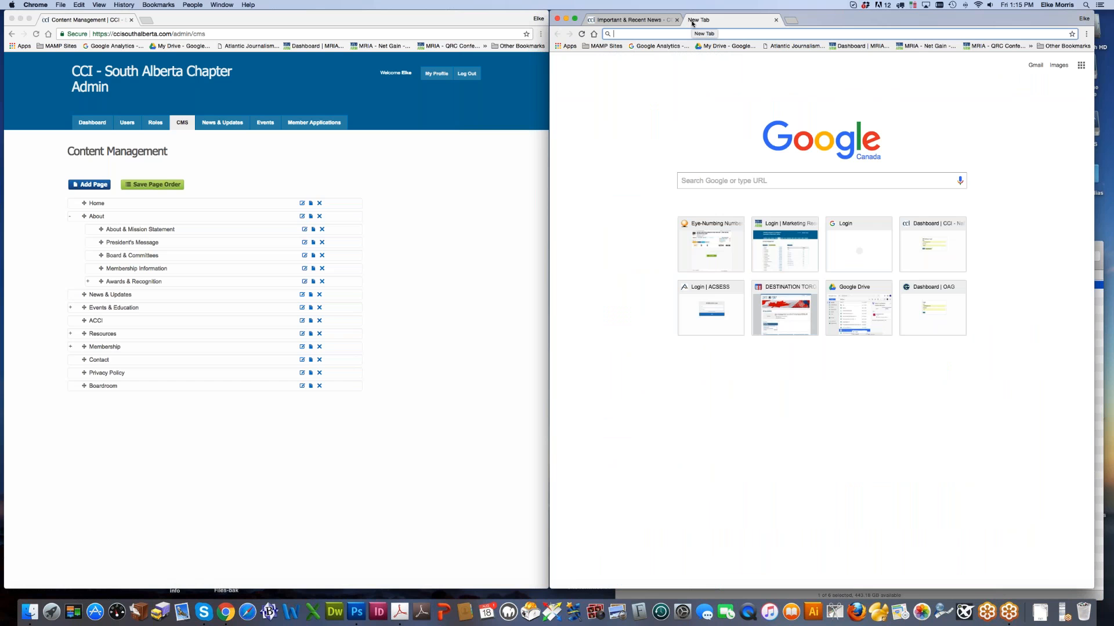
type("CCI")
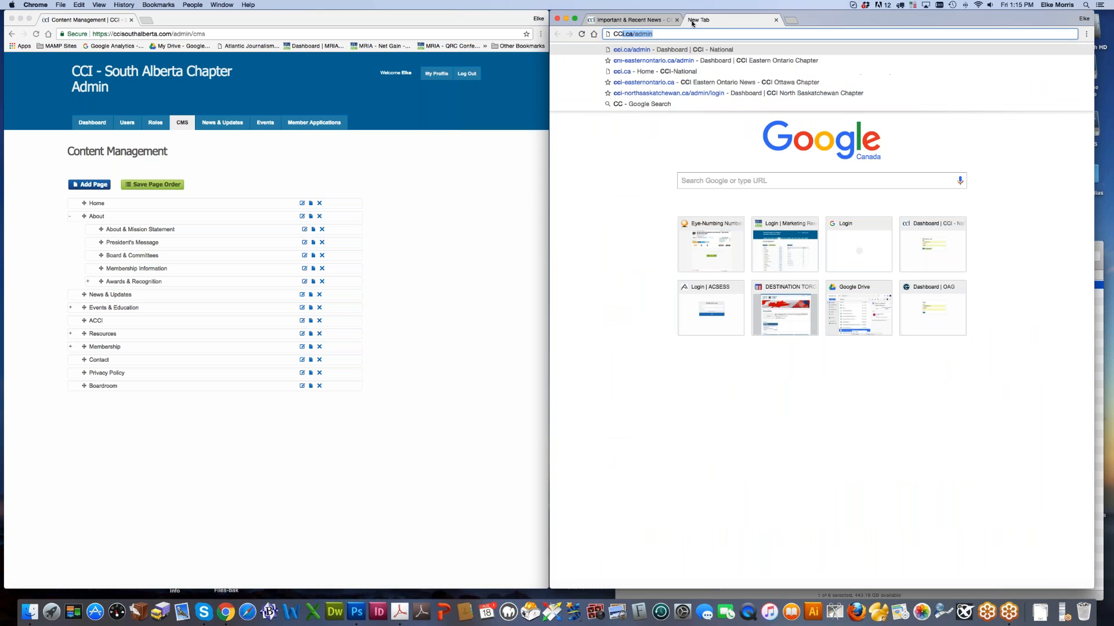
key("BackSpace")
key("BackSpace")
key("BackSpace")
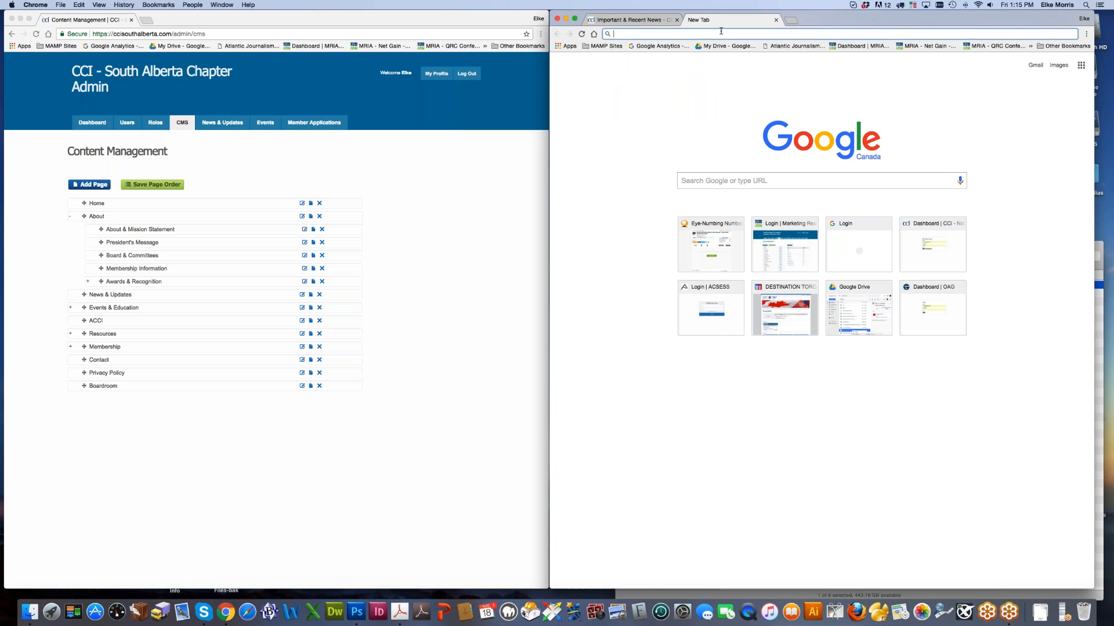
type("cci")
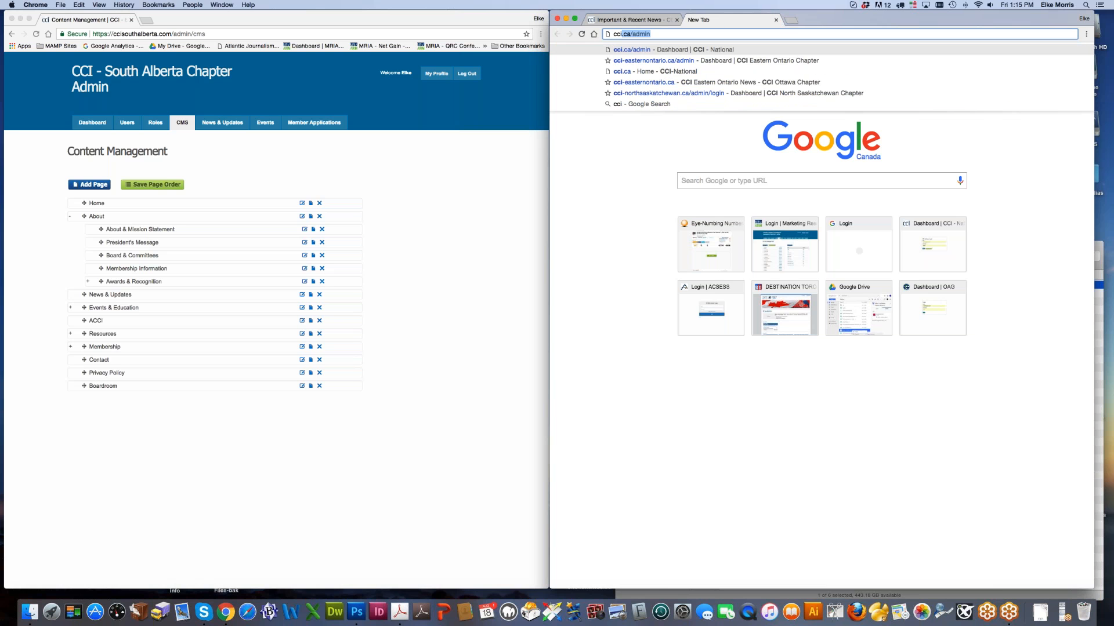
type("-toronto")
key("BackSpace")
key("BackSpace")
key("BackSpace")
key("BackSpace")
key("BackSpace")
key("BackSpace")
key("BackSpace")
key("BackSpace")
type("toro")
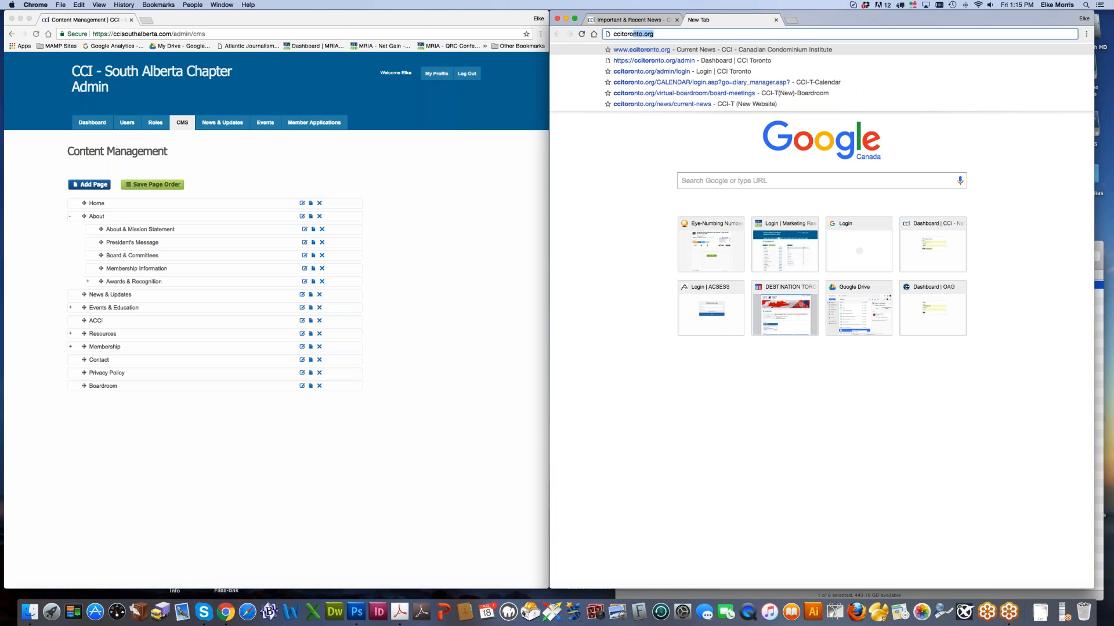
key("Return")
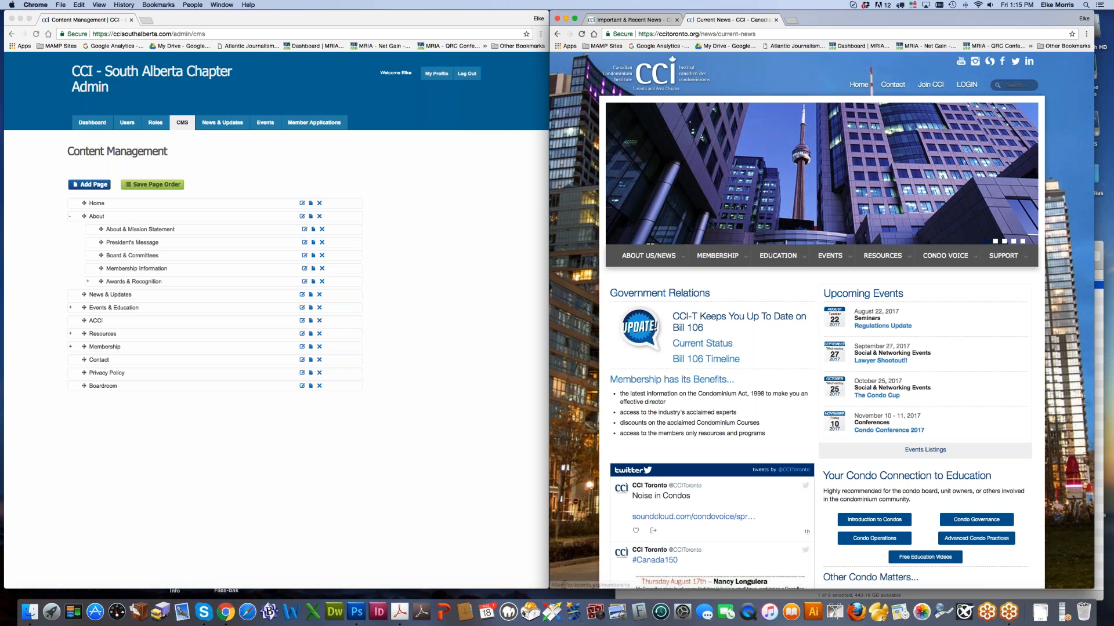
scroll(821, 319, "down", 5)
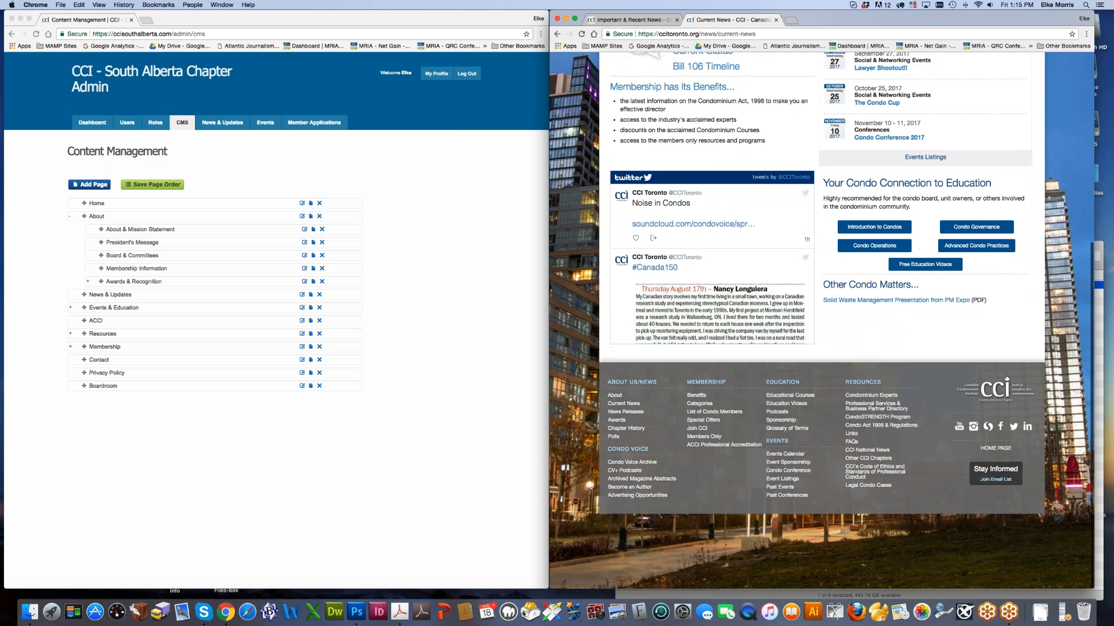
Step: Search the page for 'boardroom', then try the /boardroom/reception address
key("super+f")
type("boardro")
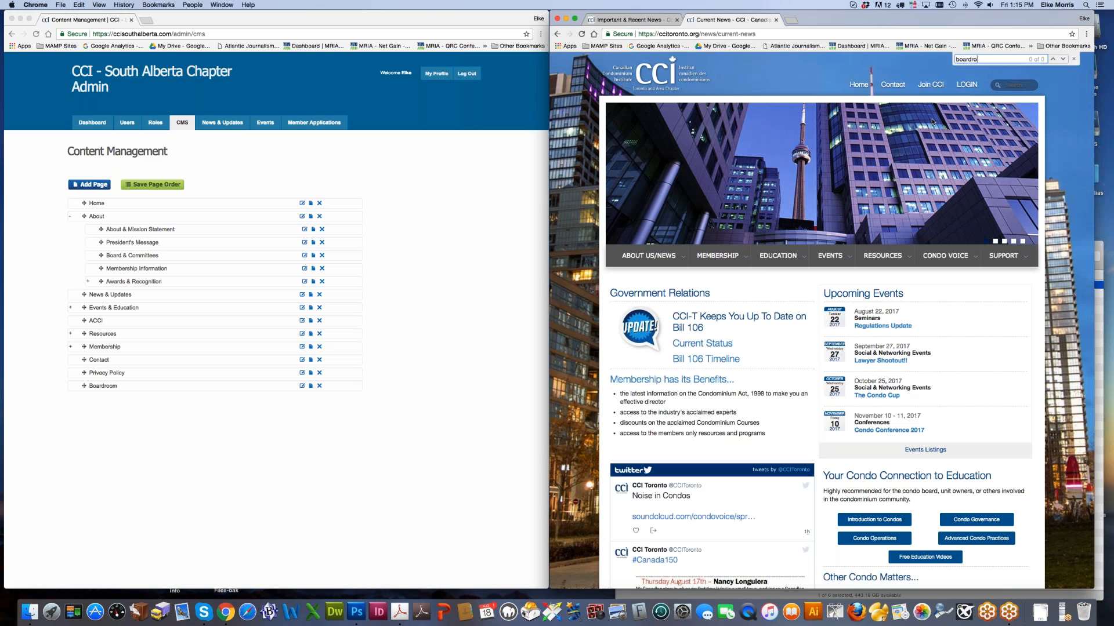
key("BackSpace")
key("BackSpace")
key("BackSpace")
key("BackSpace")
key("BackSpace")
key("BackSpace")
key("BackSpace")
left_click(706, 35)
left_click(706, 34)
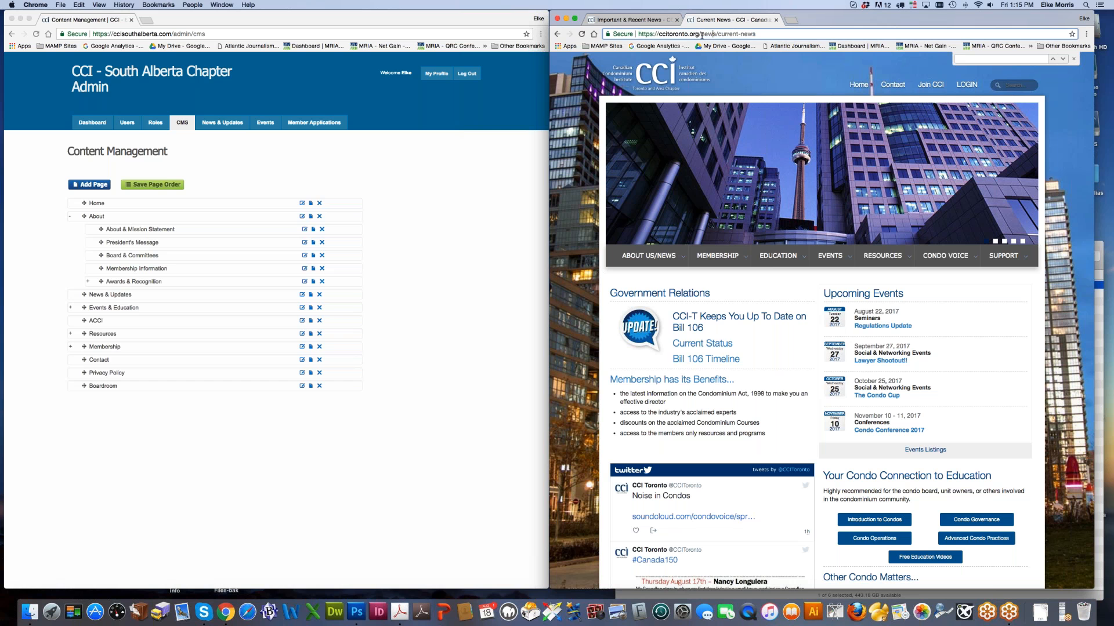
double_click(706, 34)
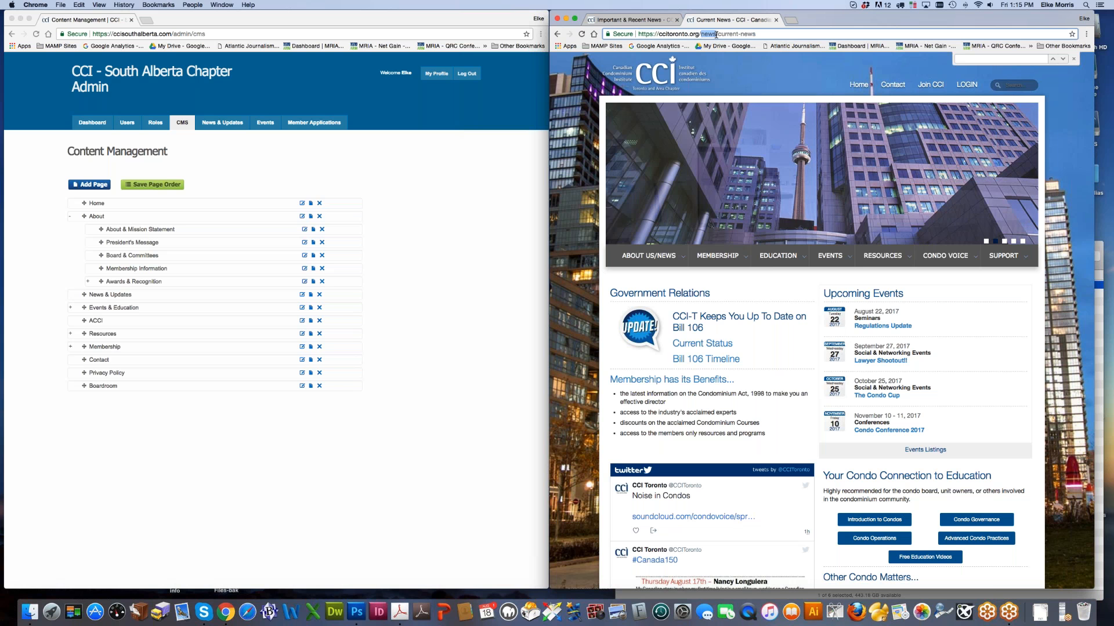
type("boardroom")
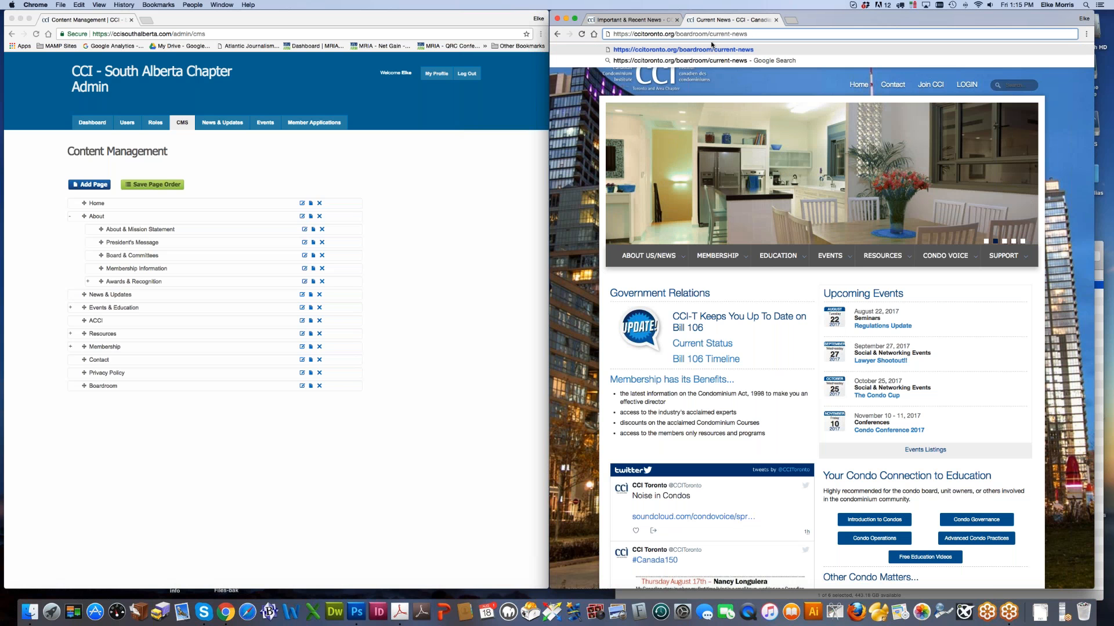
left_click_drag(709, 34, 752, 33)
type("re")
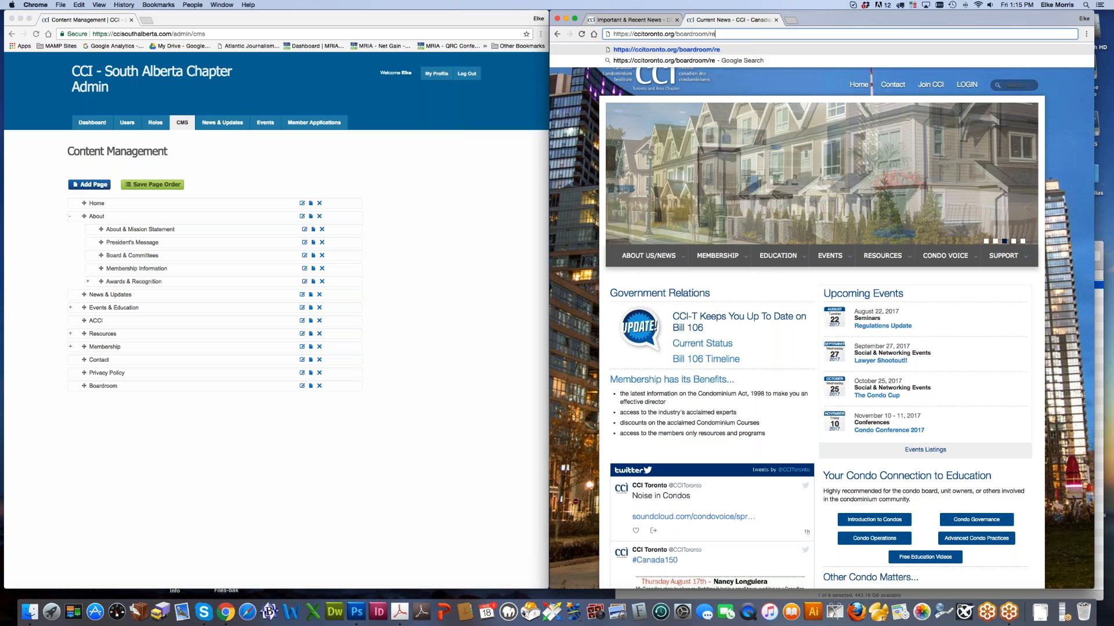
type("ception")
key("Return")
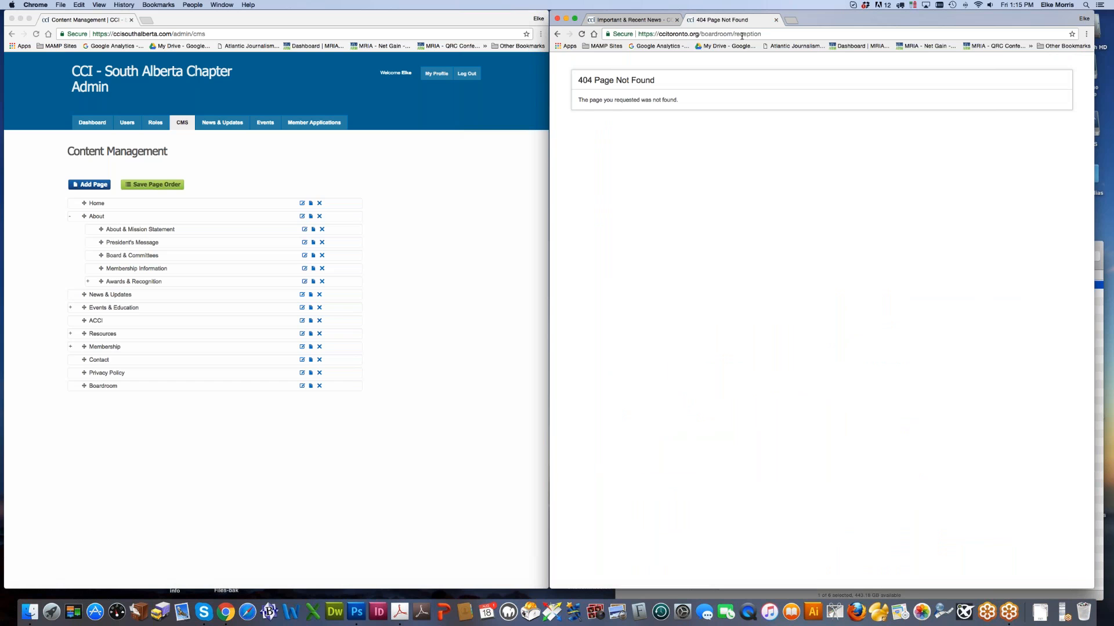
Step: Try the bare /boardroom address, then close the 404 Page Not Found tab
left_click_drag(732, 35, 762, 35)
key("BackSpace")
key("Return")
left_click(776, 19)
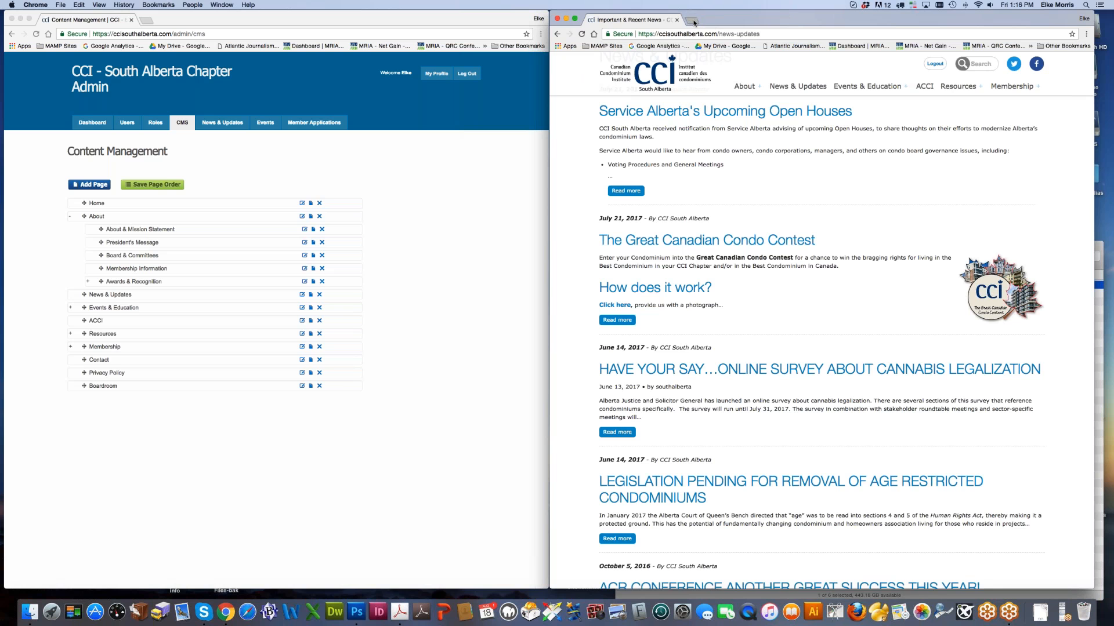
Step: Go to cns-scn.ca in a new tab and log into its Virtual Boardroom
left_click(693, 21)
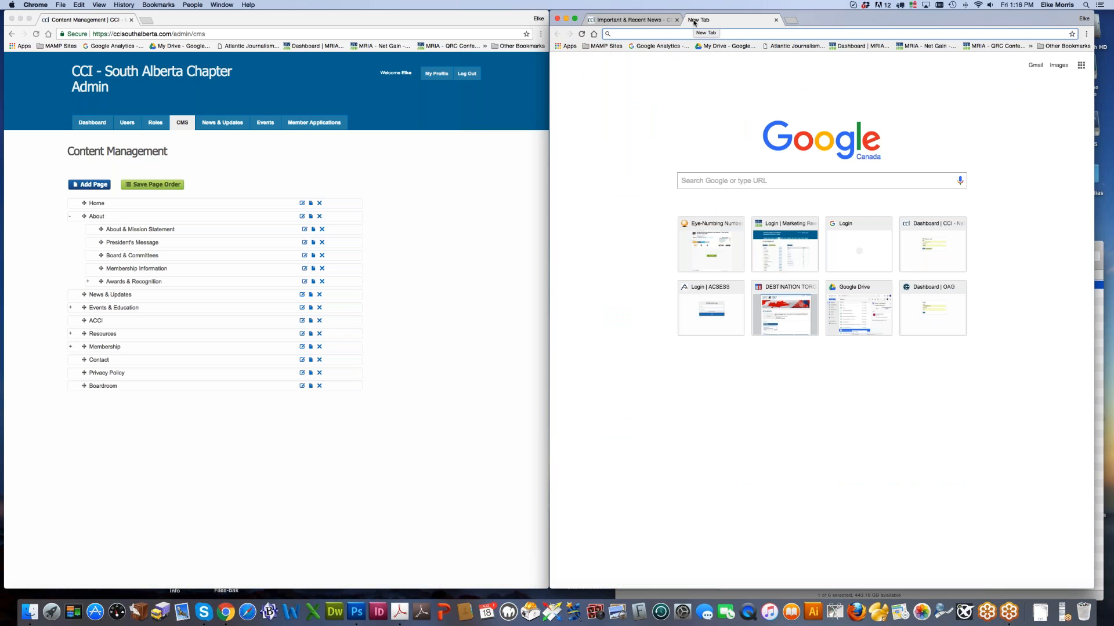
type("cns")
key("Return")
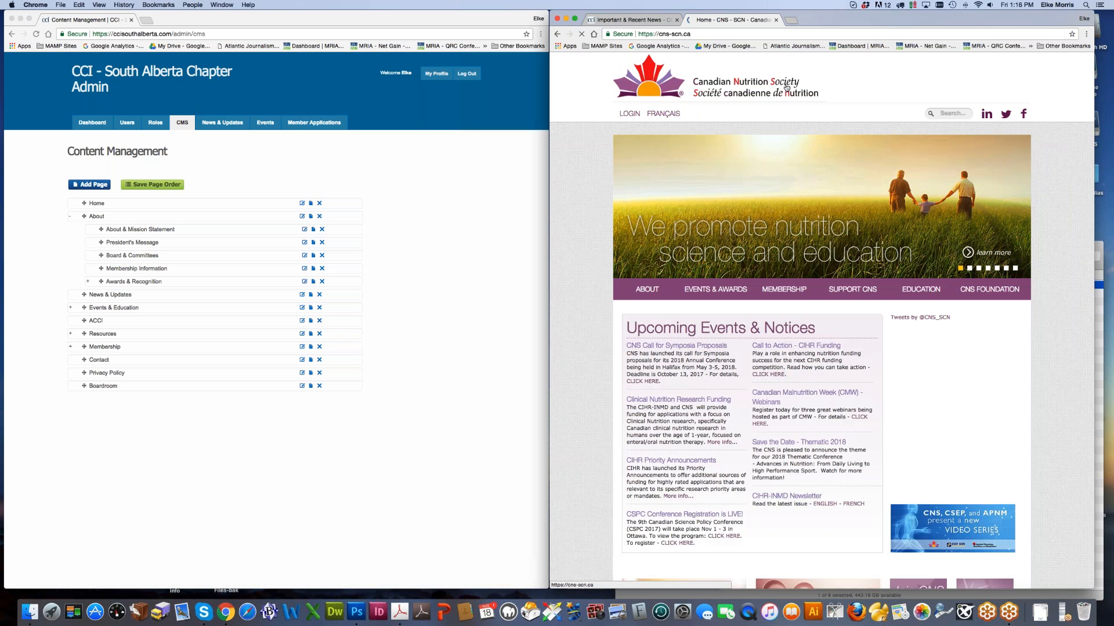
scroll(881, 324, "down", 10)
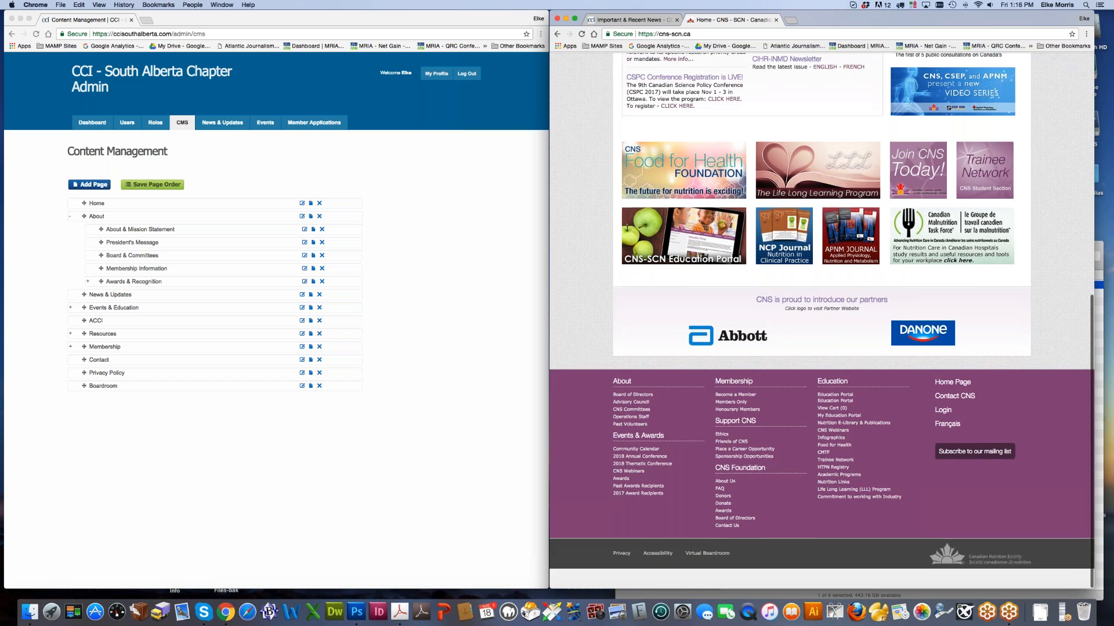
left_click(707, 573)
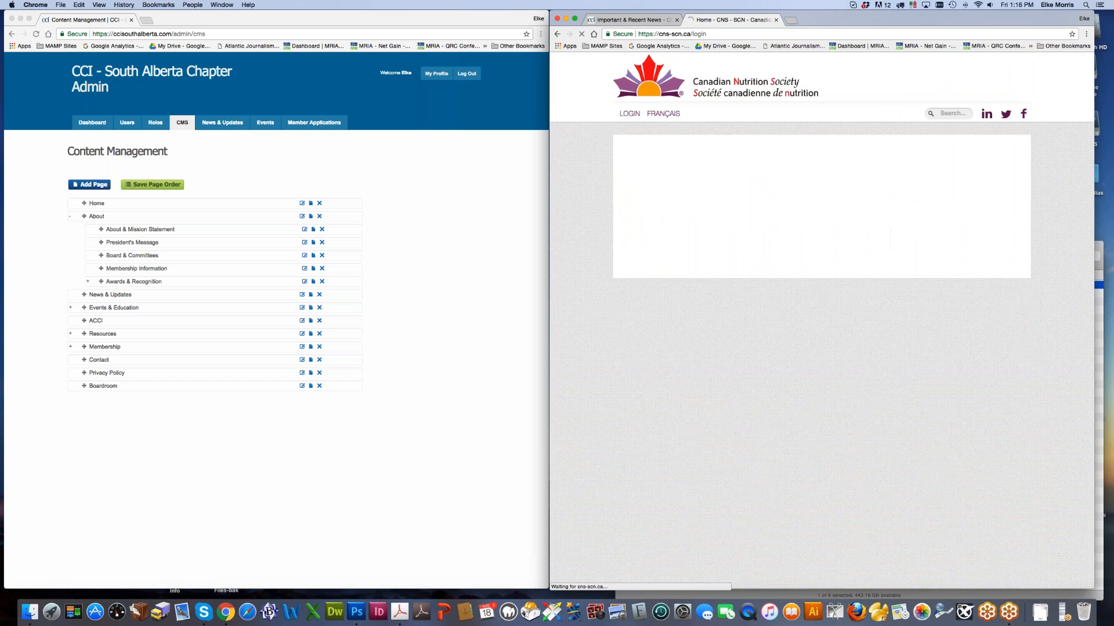
left_click(792, 398)
left_click(790, 406)
type("•••")
key("Return")
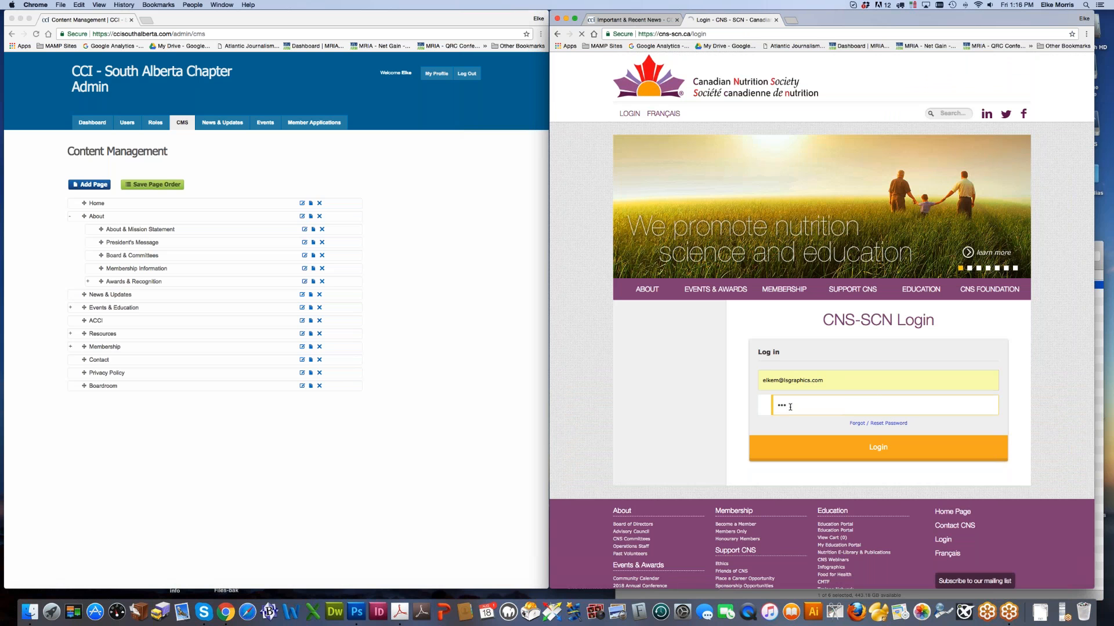
Step: Enter the Education Committee boardroom and open the May 27, 2017 agenda and reports
scroll(650, 313, "down", 4)
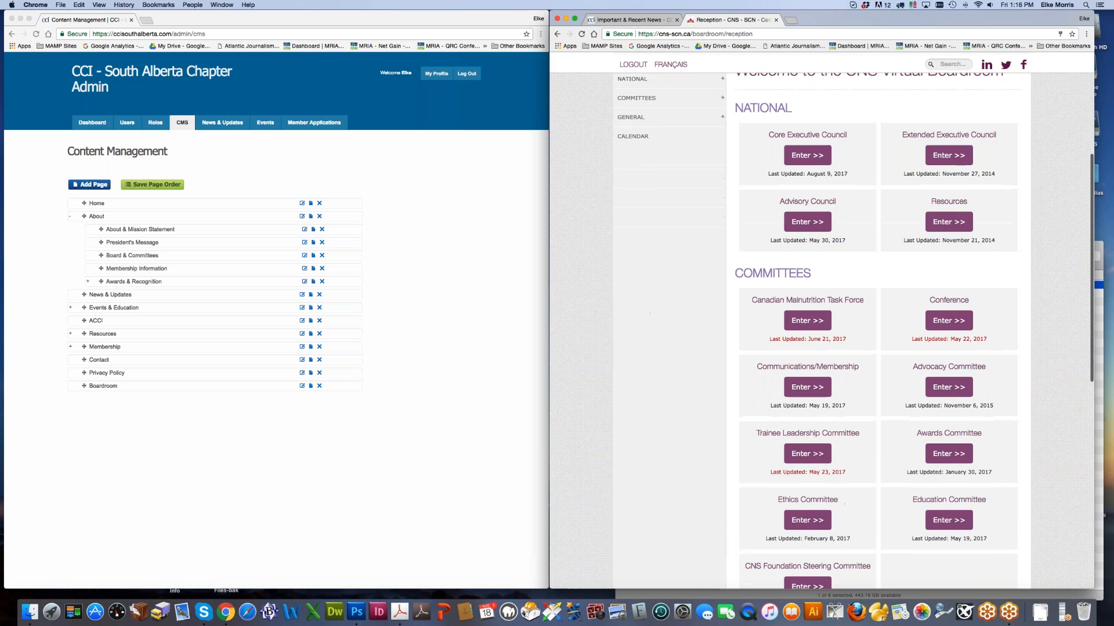
scroll(649, 313, "up", 4)
scroll(650, 313, "down", 3)
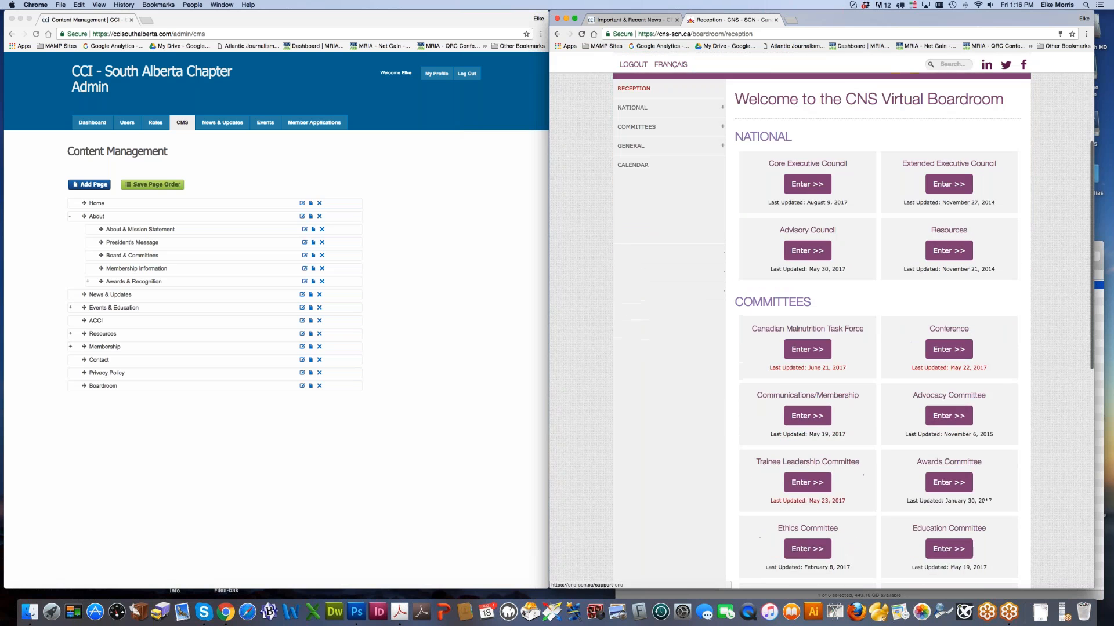
scroll(649, 313, "down", 3)
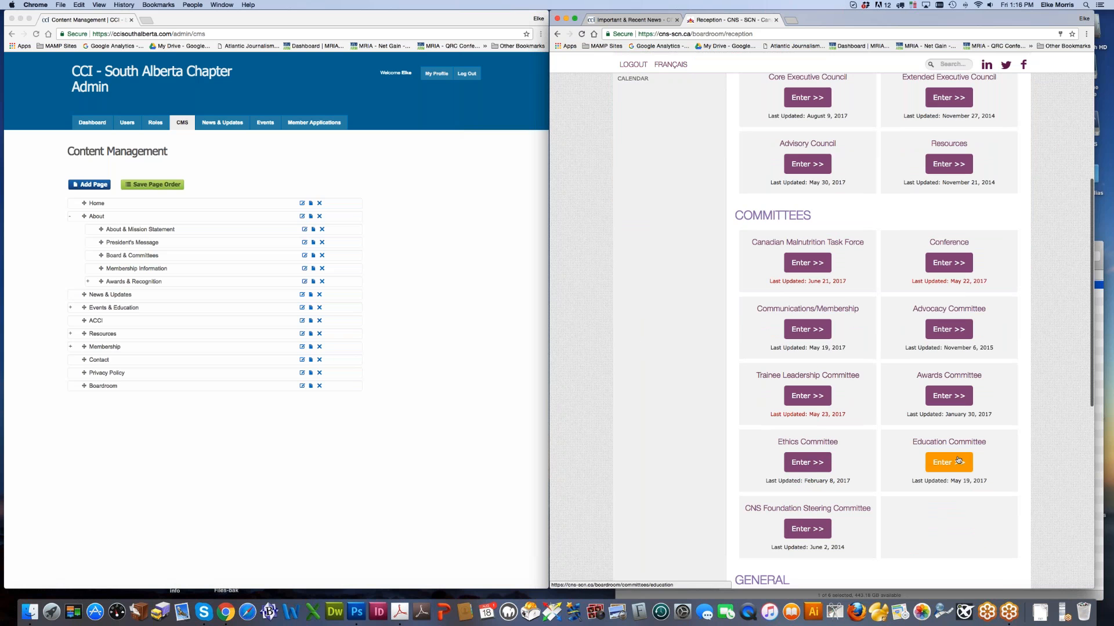
left_click(958, 460)
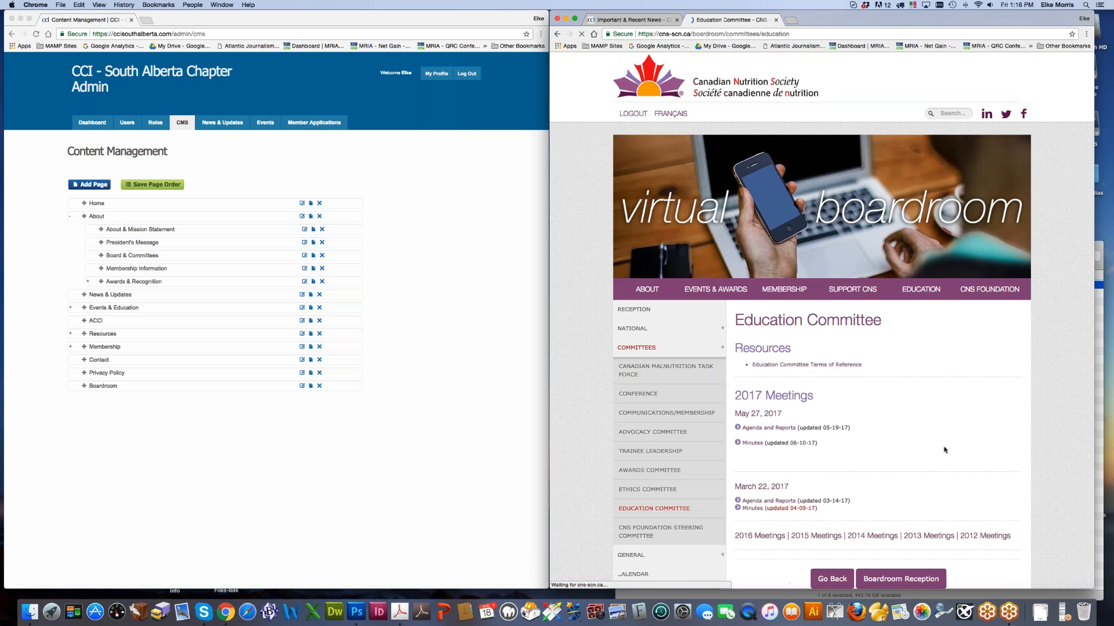
scroll(944, 450, "down", 2)
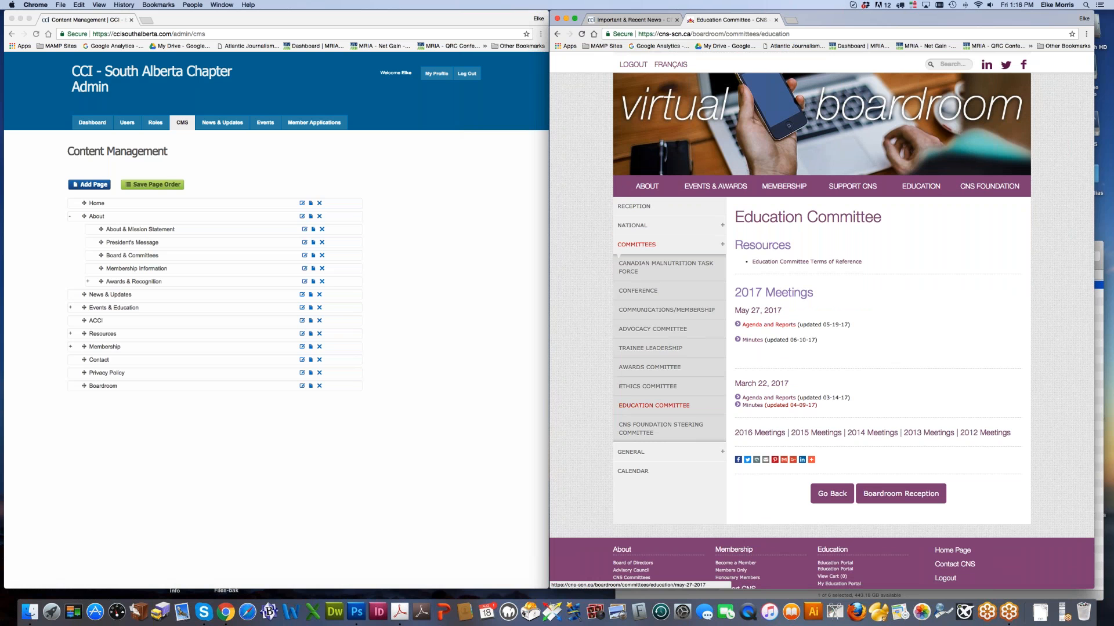
left_click(755, 327)
Step: View the suggested topics fact sheet PDF, return to the agenda, then close the tab
scroll(755, 327, "down", 5)
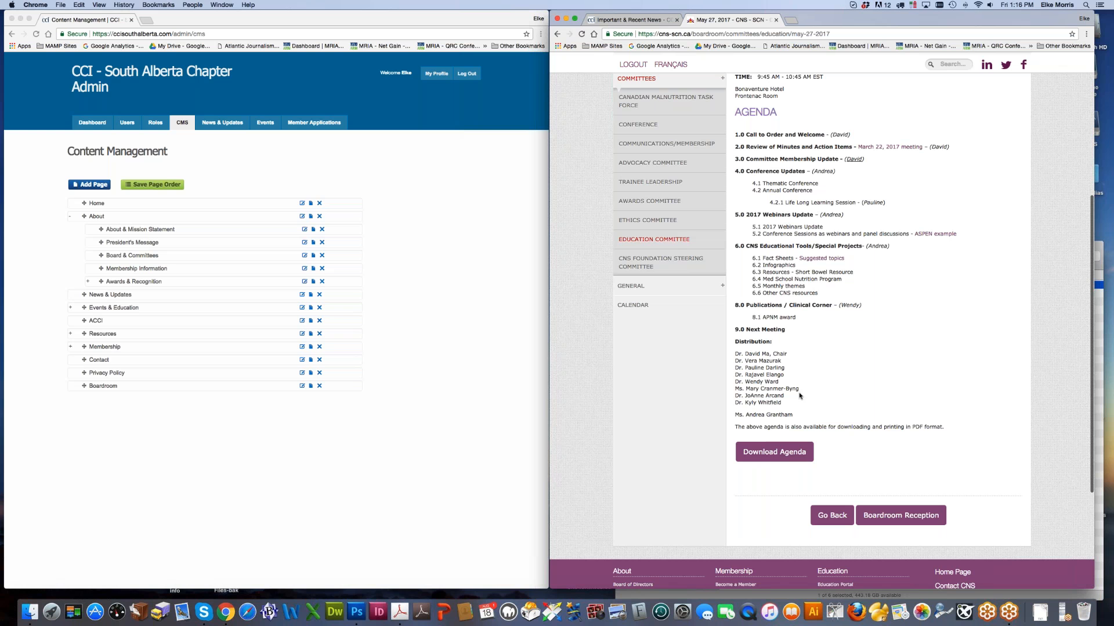
left_click(812, 259)
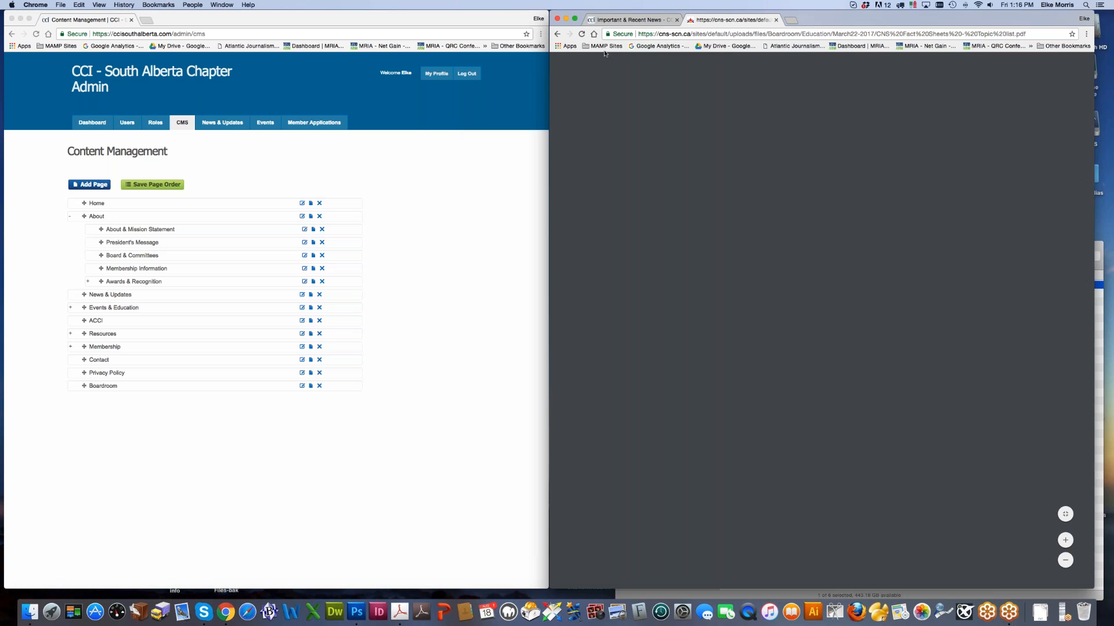
left_click(557, 34)
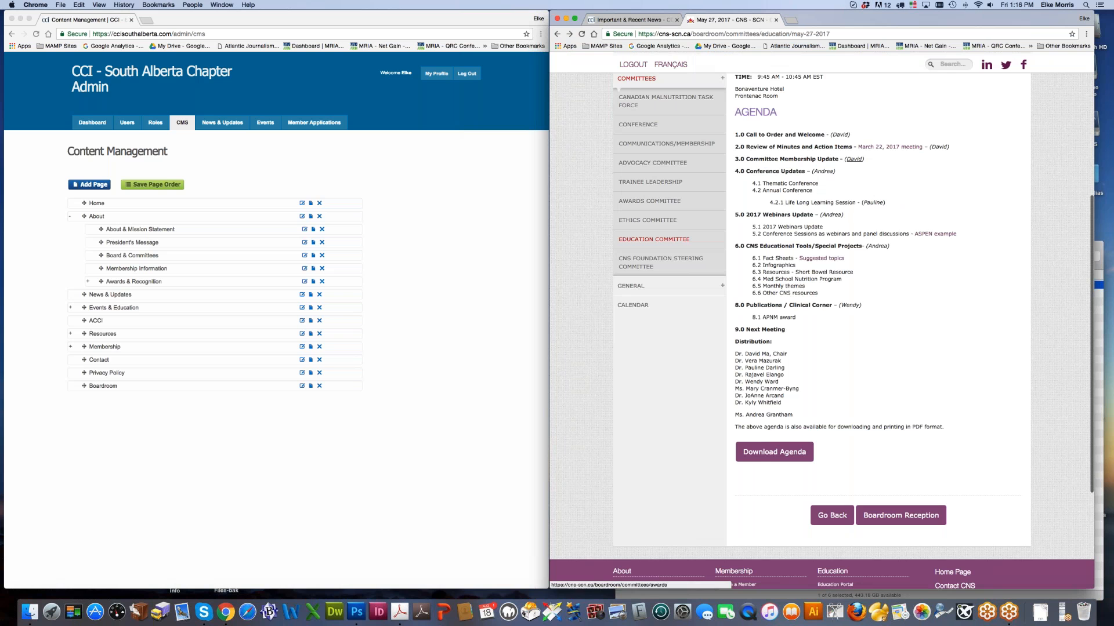
left_click(777, 20)
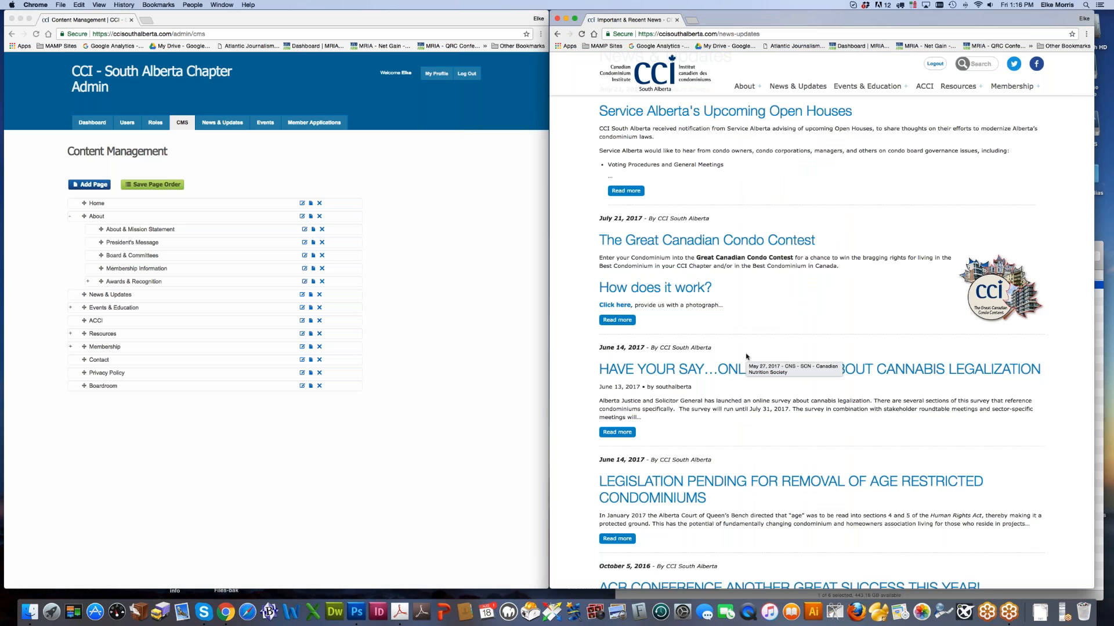
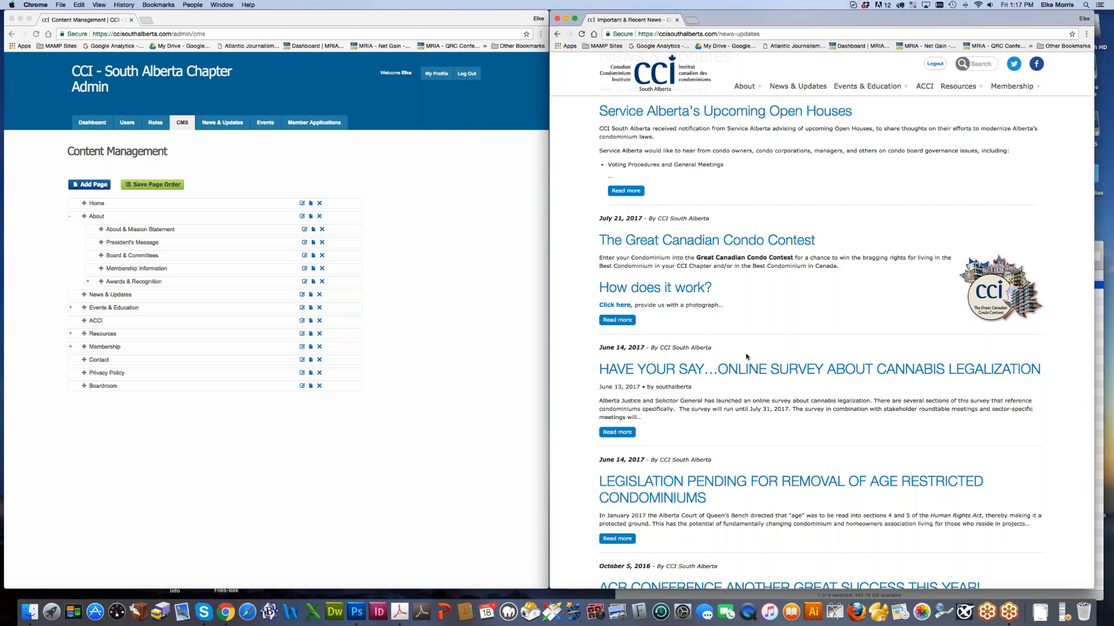
Step: Edit the About & Mission Statement page and browse server files for a link target
left_click(41, 395)
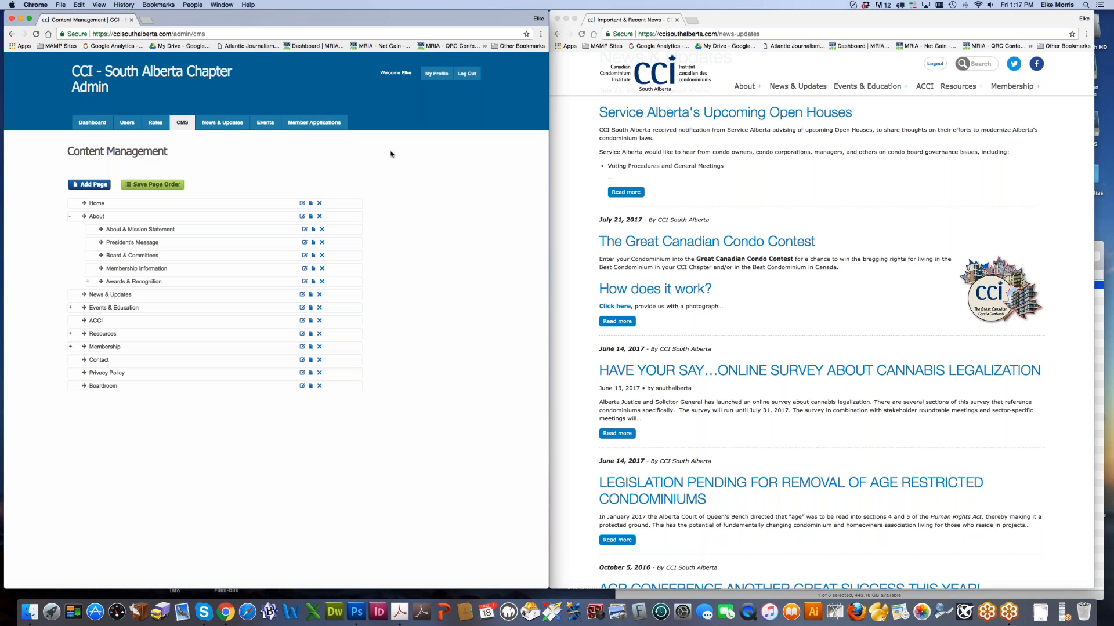
right_click(152, 231)
left_click(202, 253)
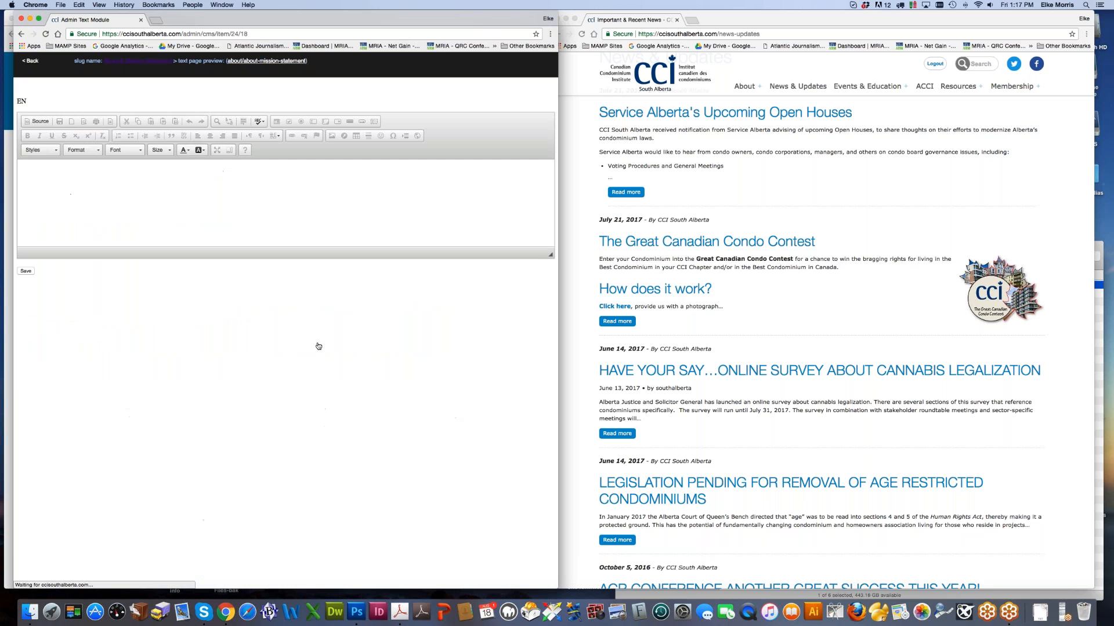
left_click(290, 136)
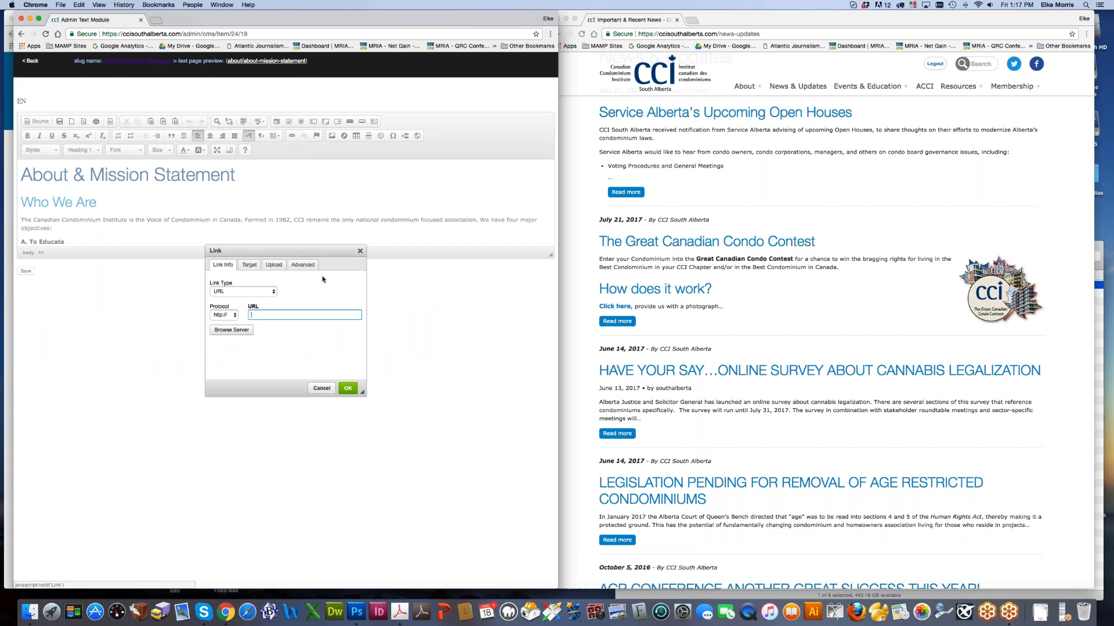
left_click(232, 330)
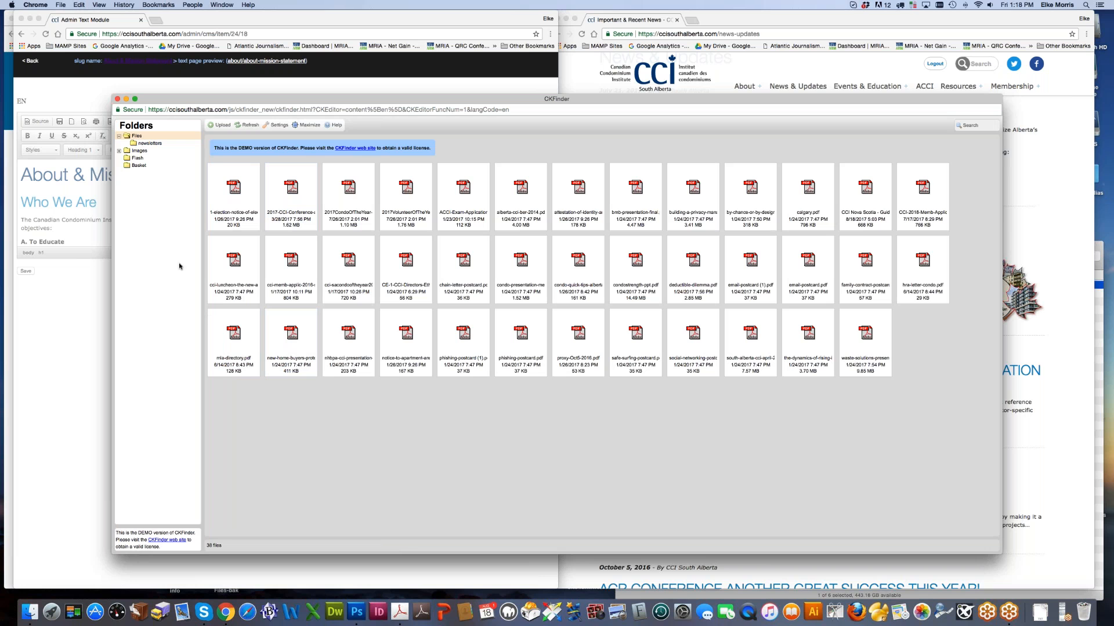
left_click(122, 153)
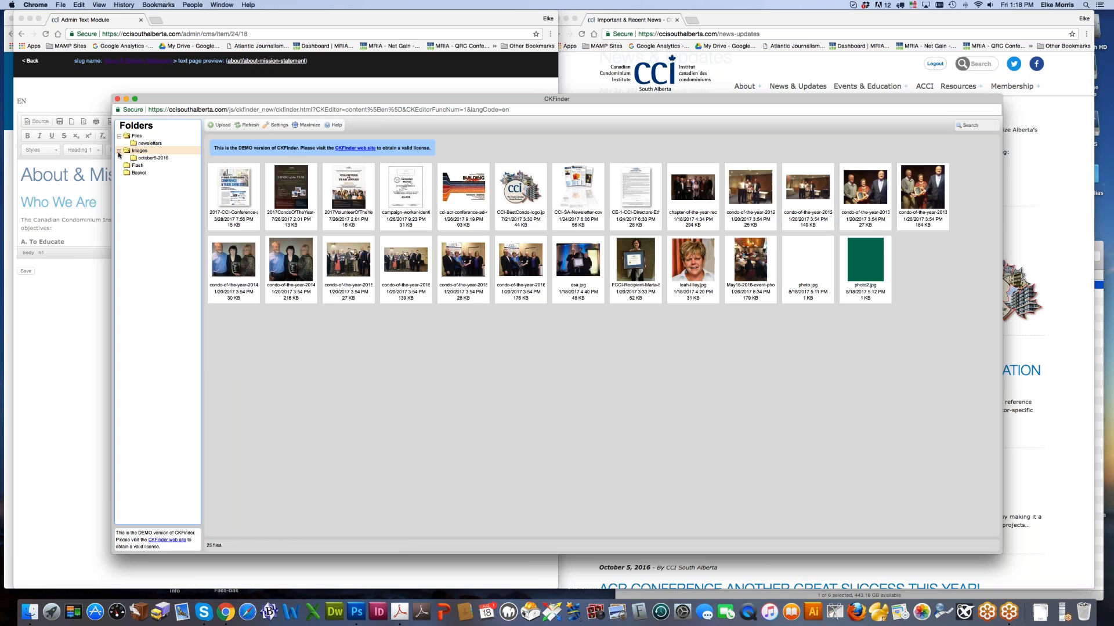
left_click(146, 143)
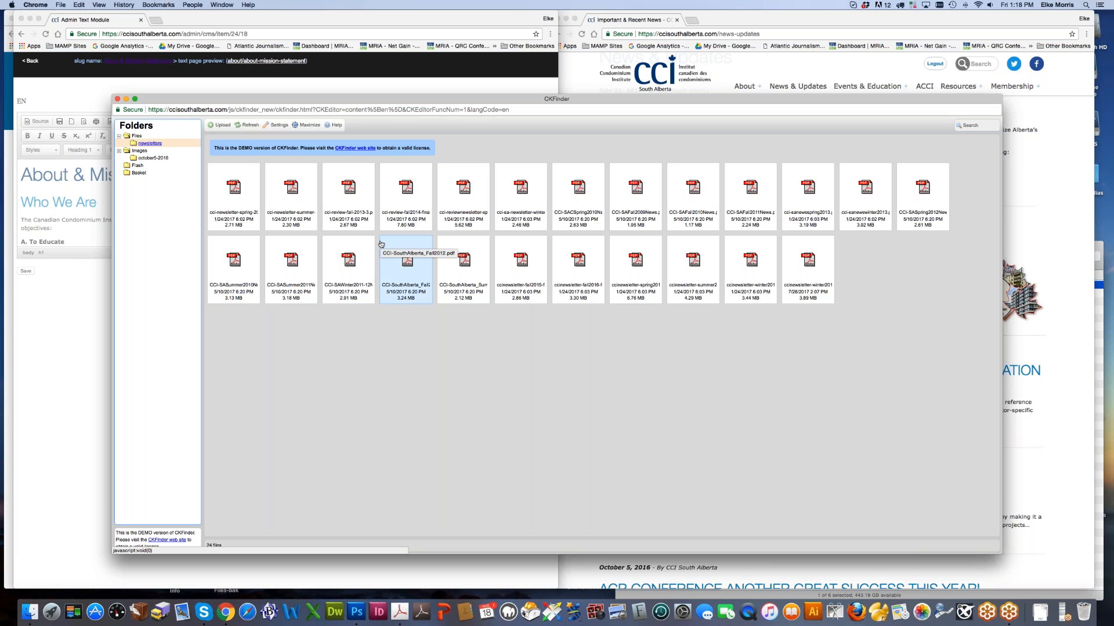
left_click(136, 136)
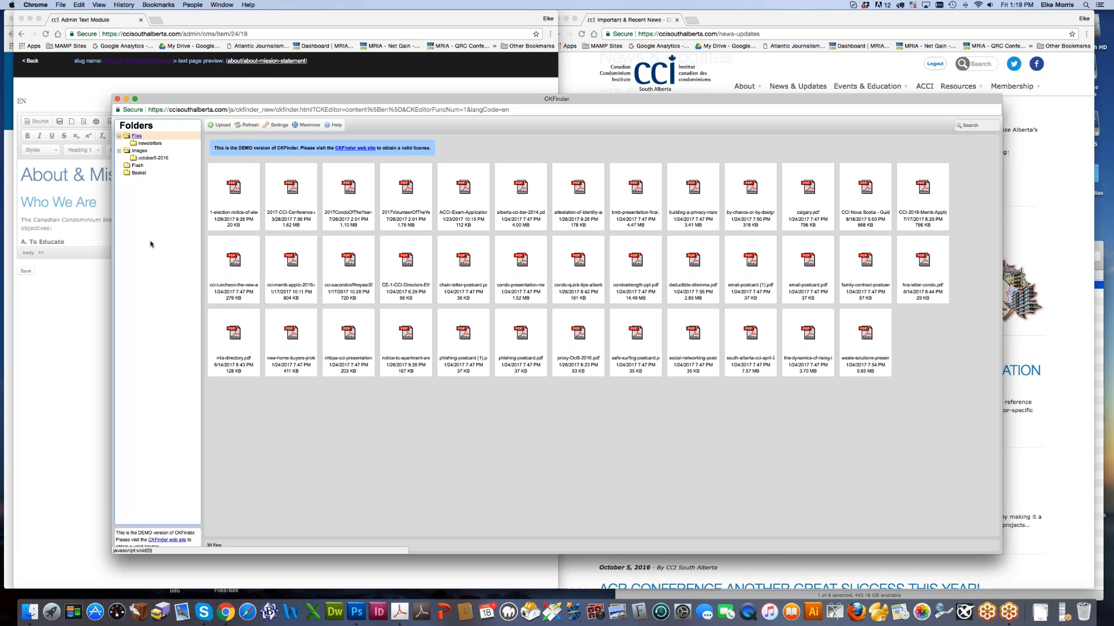
left_click(150, 143)
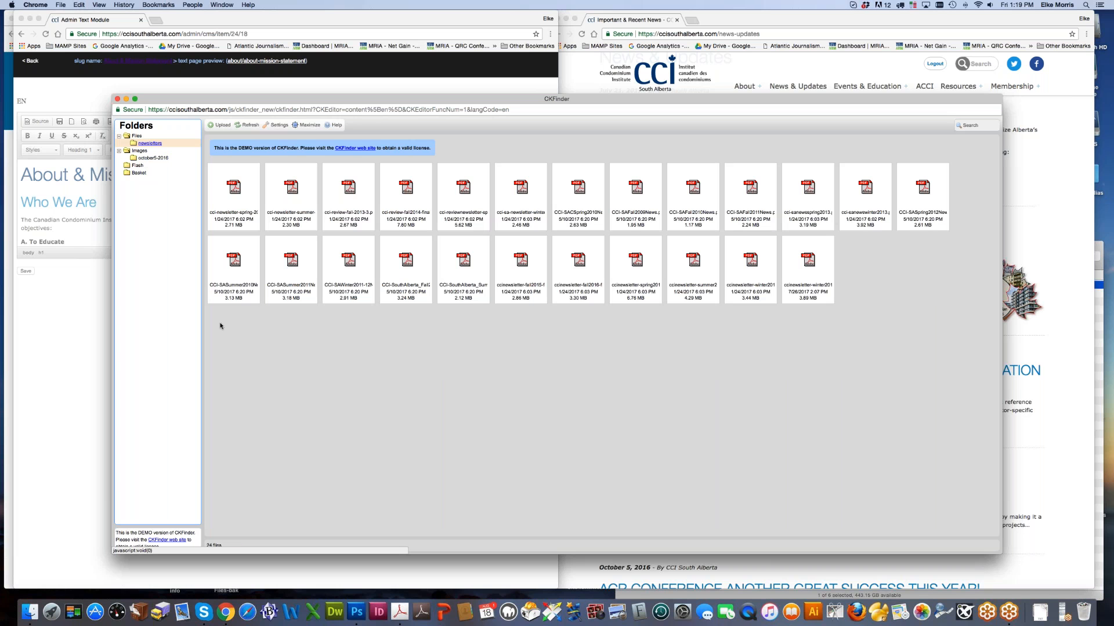
left_click(137, 136)
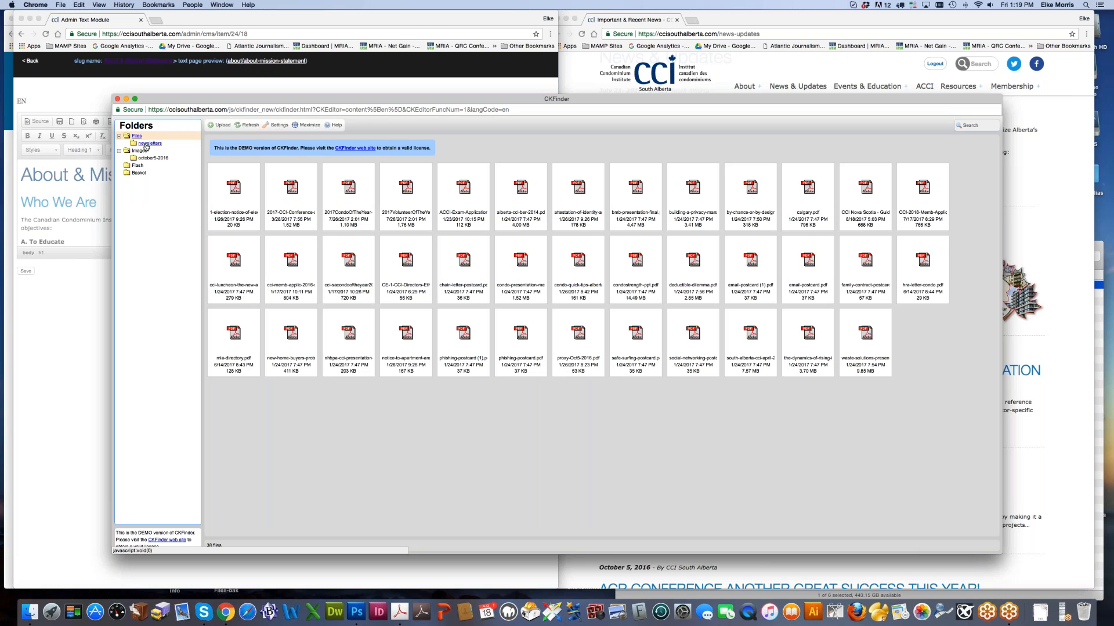
left_click(147, 144)
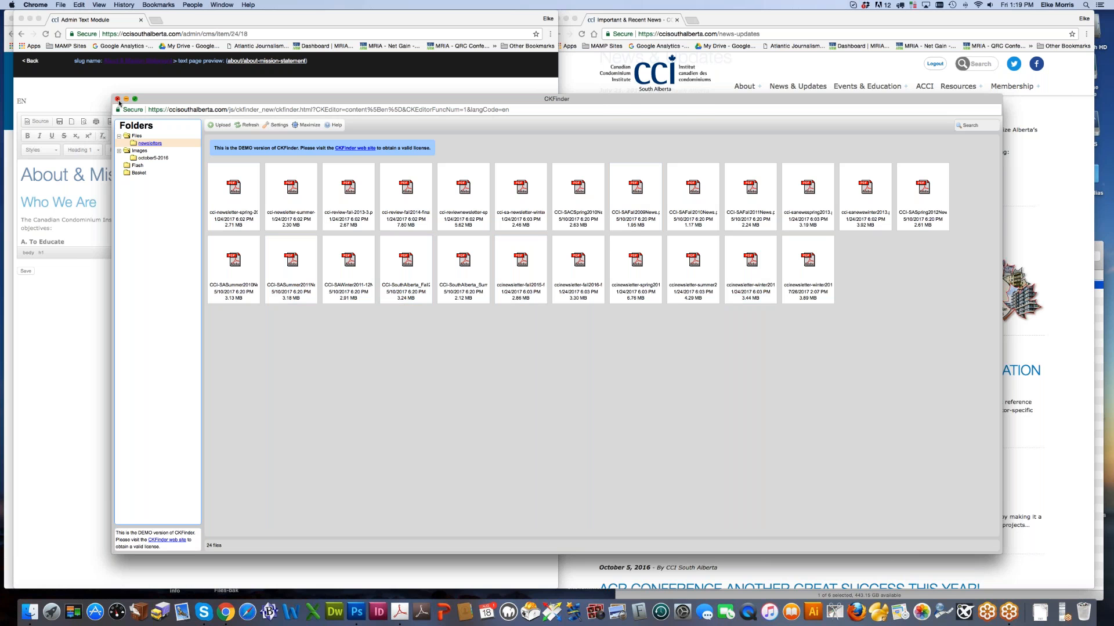
left_click(118, 100)
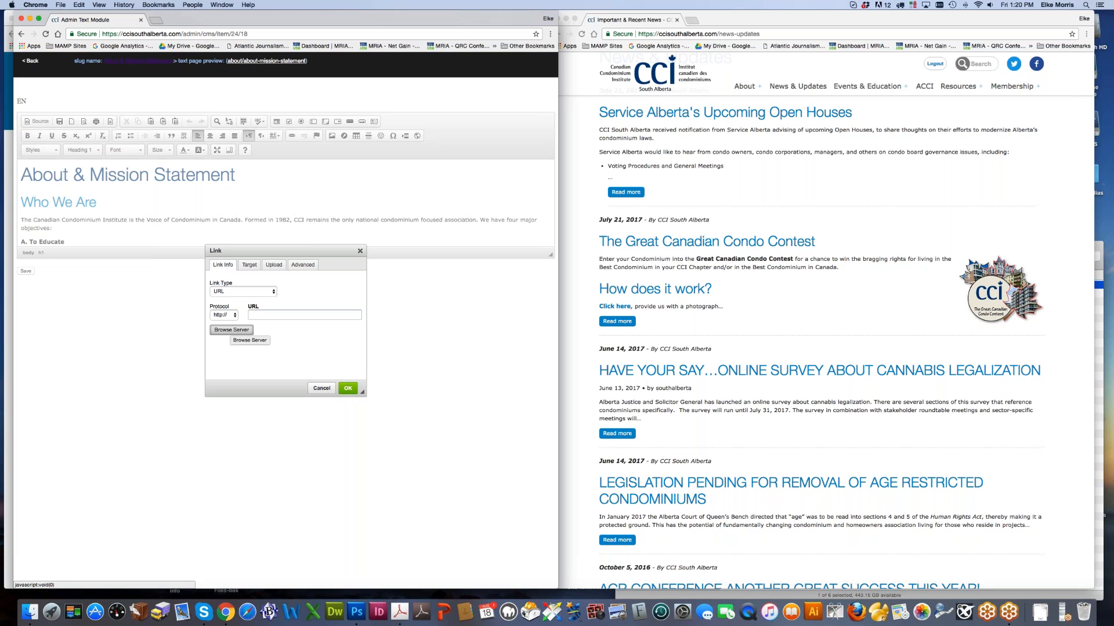
left_click(231, 329)
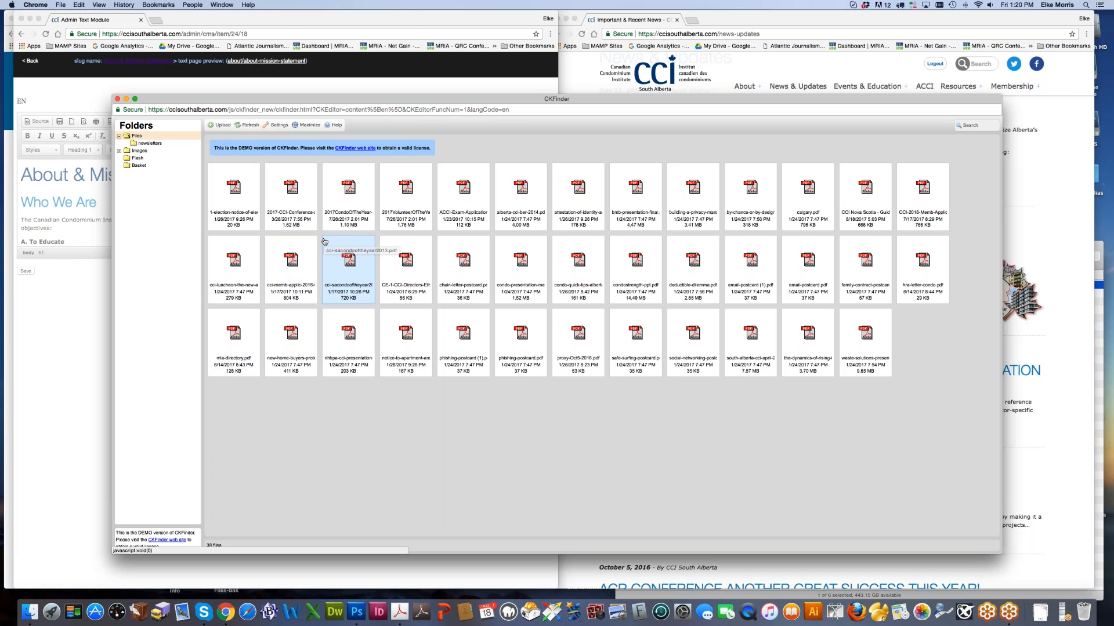
Step: Open the Winter 2017 newsletter PDF from the public Newsletter Publications page
left_click(1062, 220)
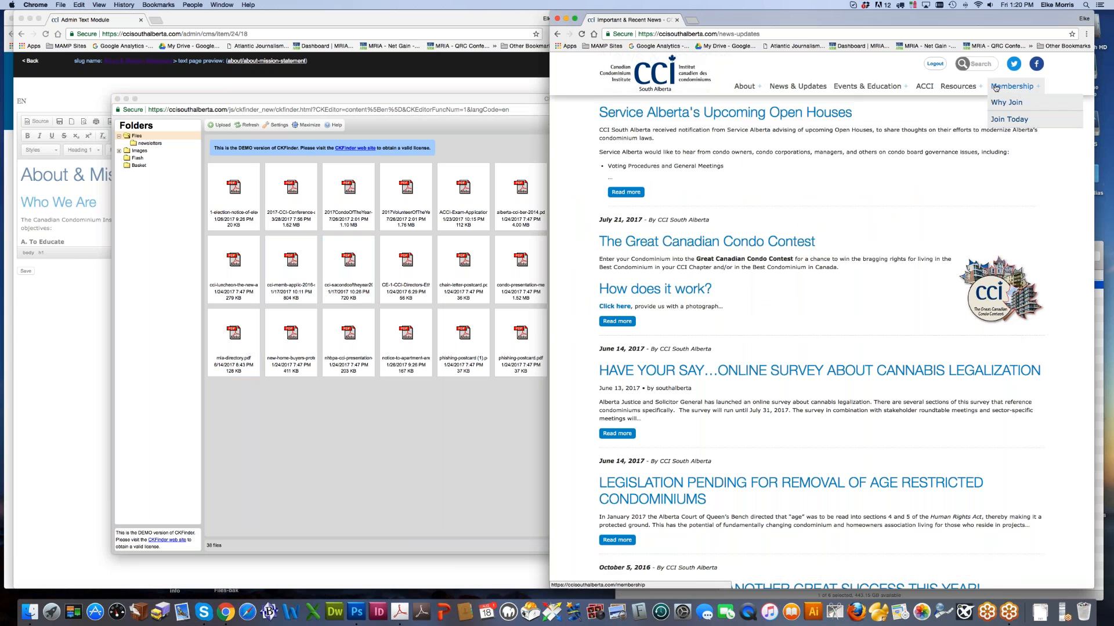
mouse_move(958, 87)
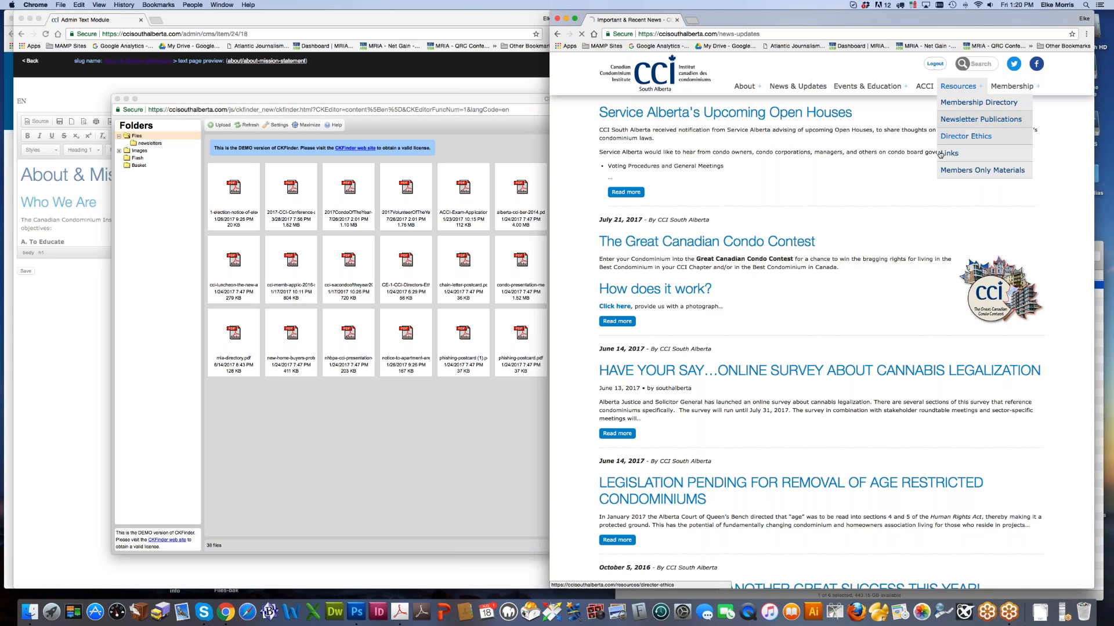
left_click(974, 119)
left_click(638, 323)
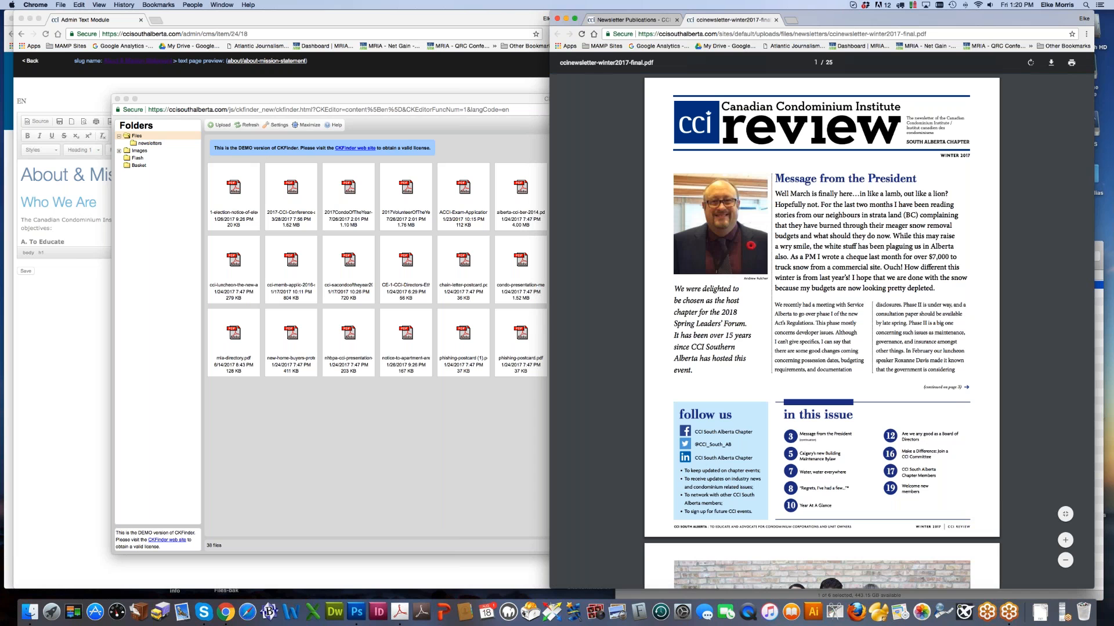
Step: Show the newsletters folder files, then add and remove a 2016/ subfolder in the PDF's address
left_click(143, 145)
left_click(145, 144)
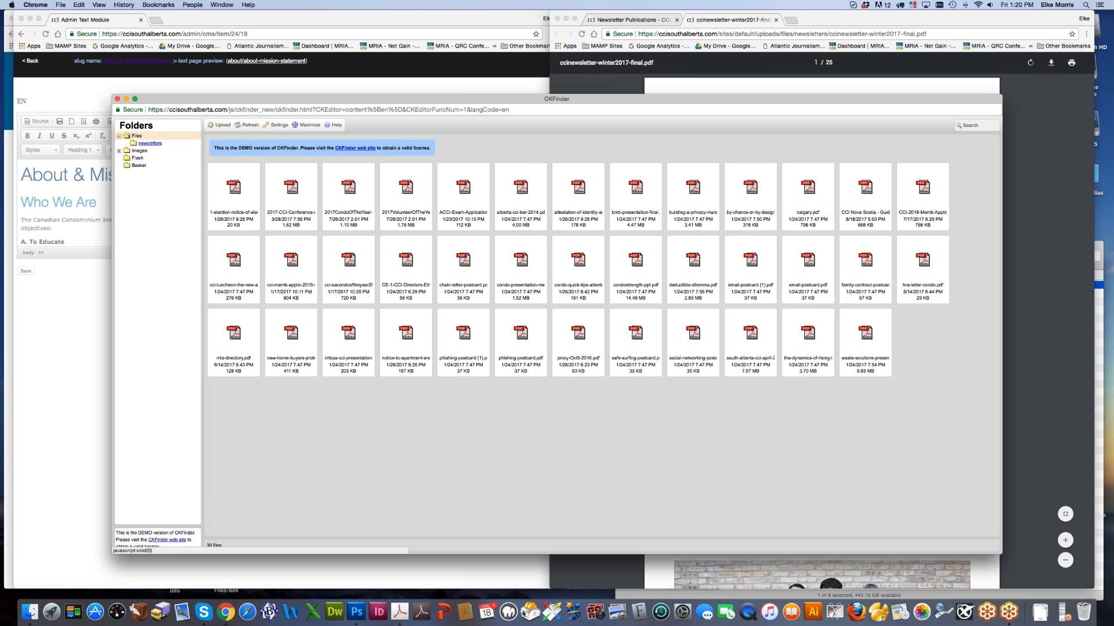
left_click(867, 34)
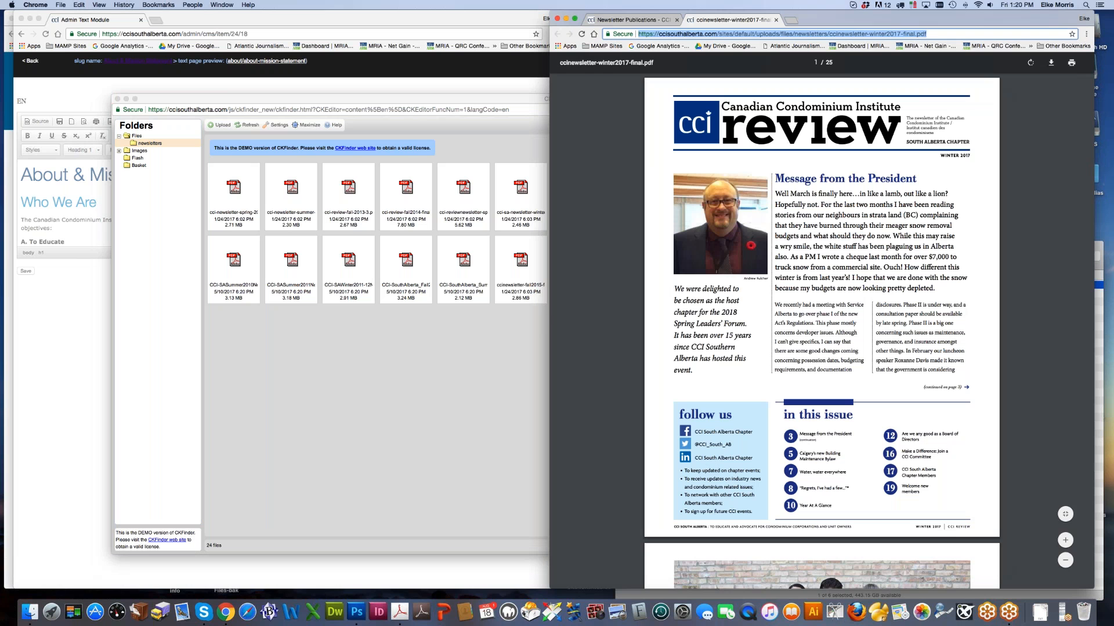
left_click(830, 36)
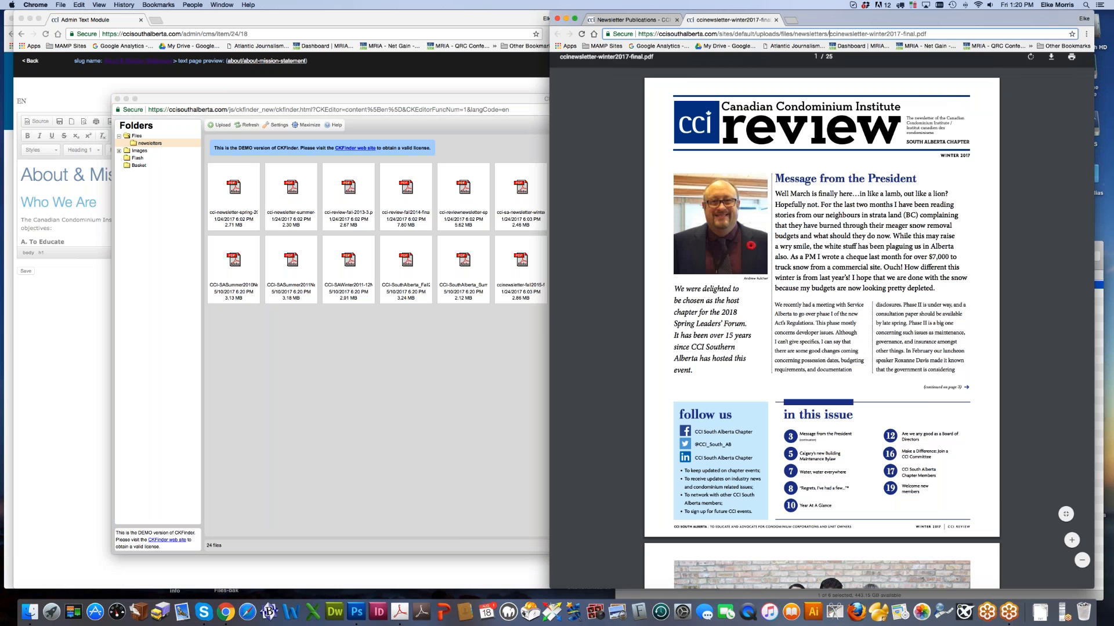
type("16")
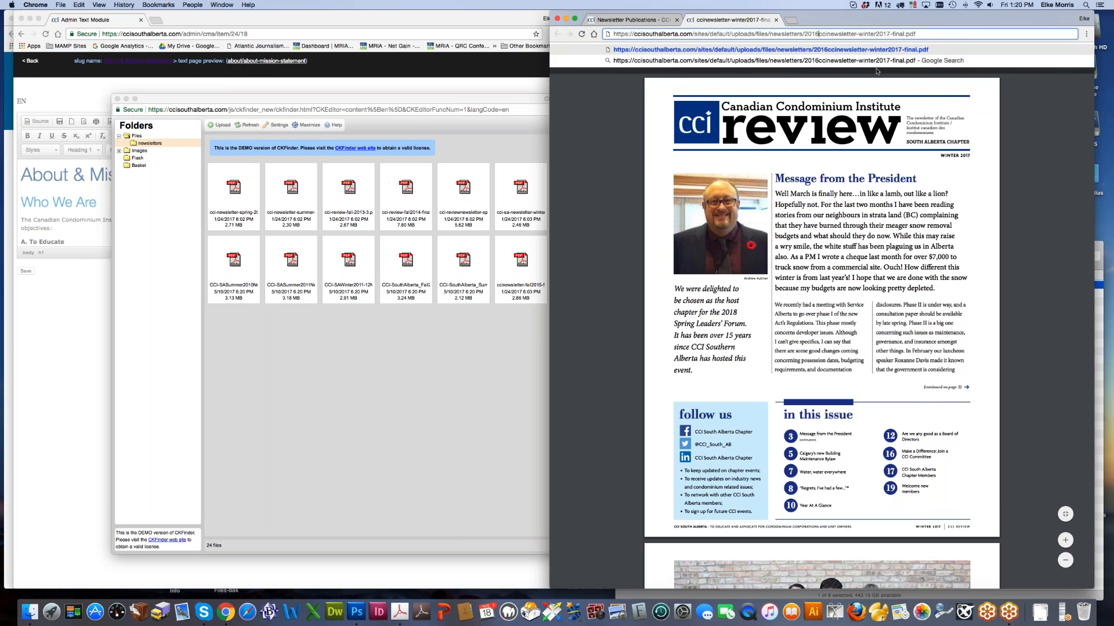
type("/")
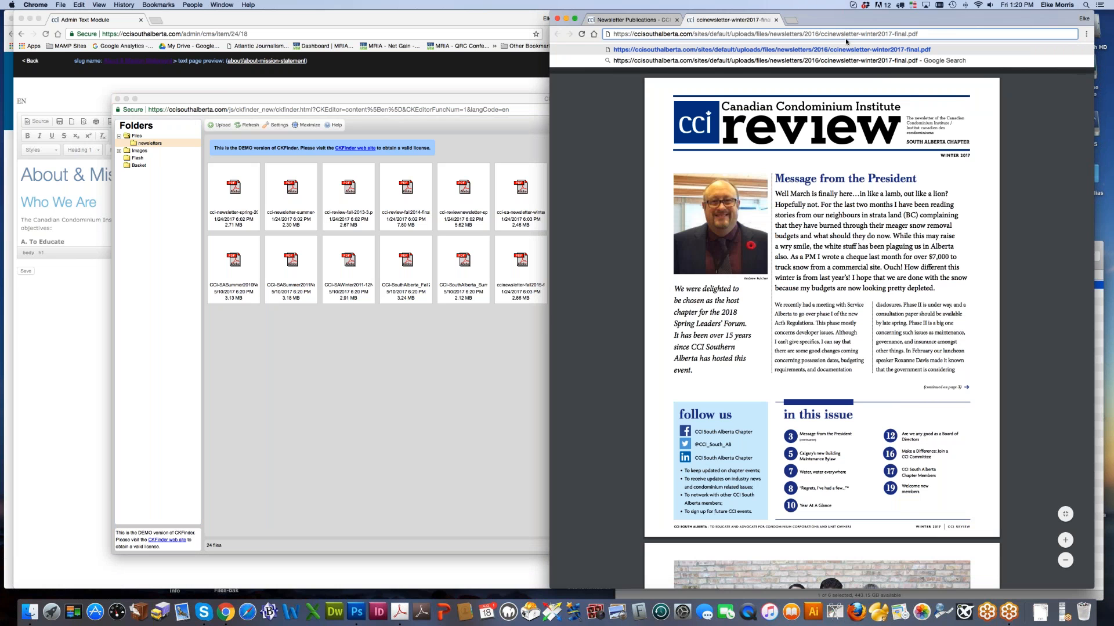
left_click_drag(805, 34, 822, 33)
key("BackSpace")
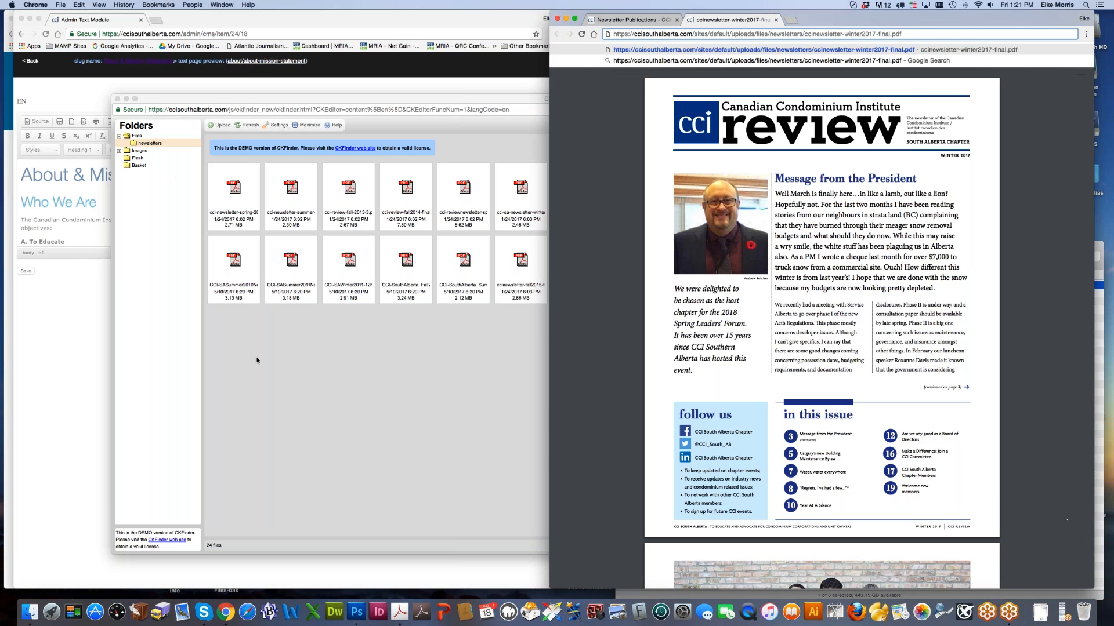
Step: Create a subfolder named 2016 inside the newsletters folder
right_click(152, 145)
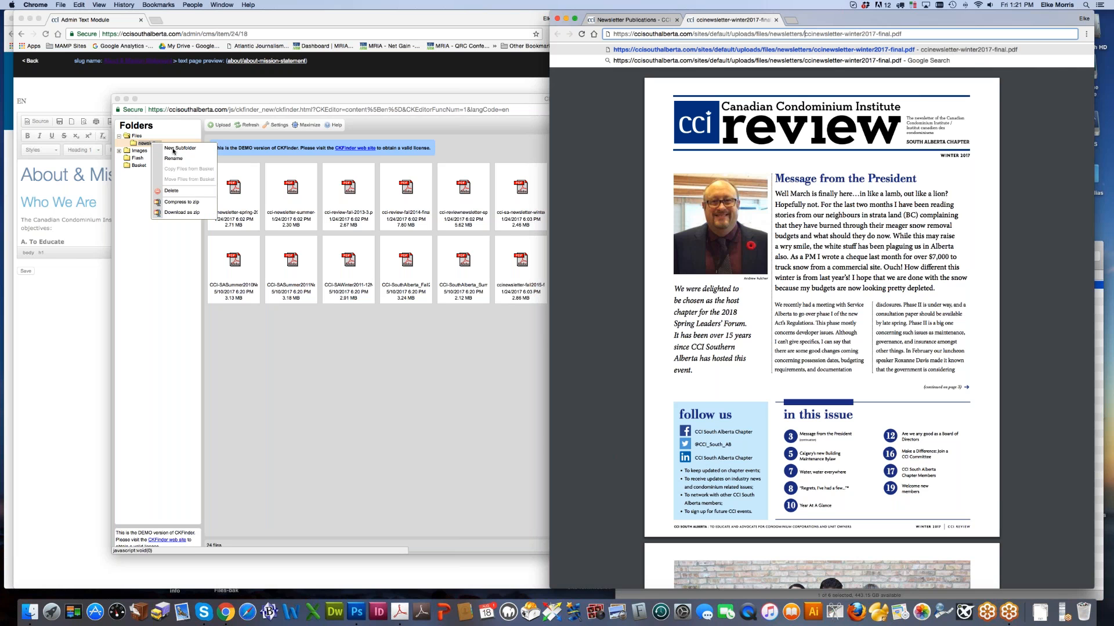
left_click(173, 150)
left_click(172, 150)
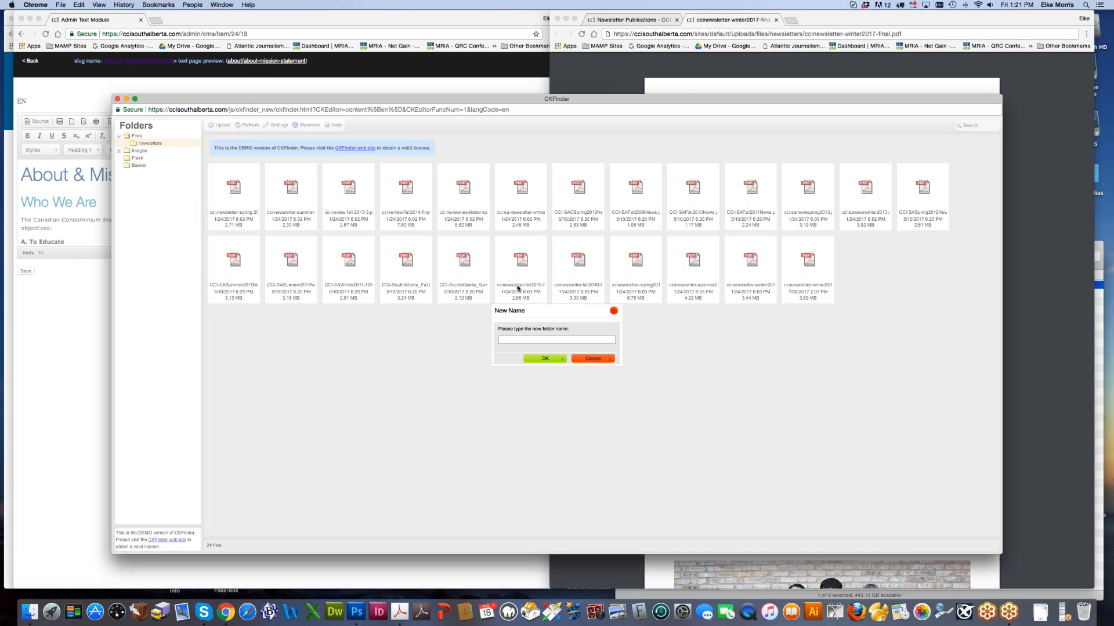
type("2016")
left_click(560, 358)
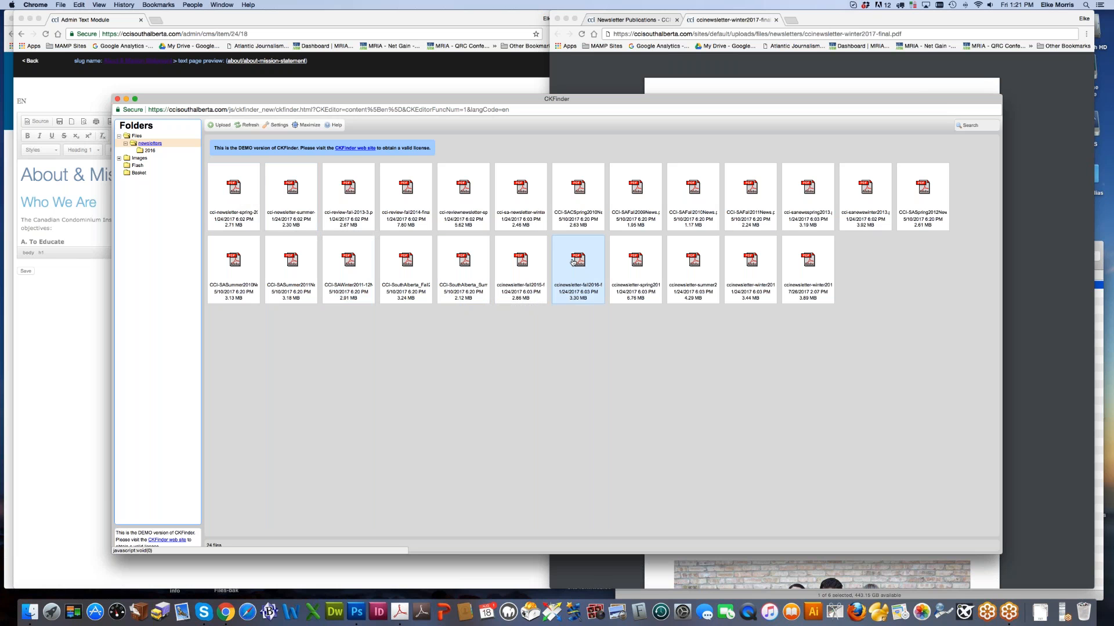
Step: Try moving the fall 2016 newsletter into 2016, which the demo version refuses
left_click_drag(583, 261, 149, 153)
left_click(157, 160)
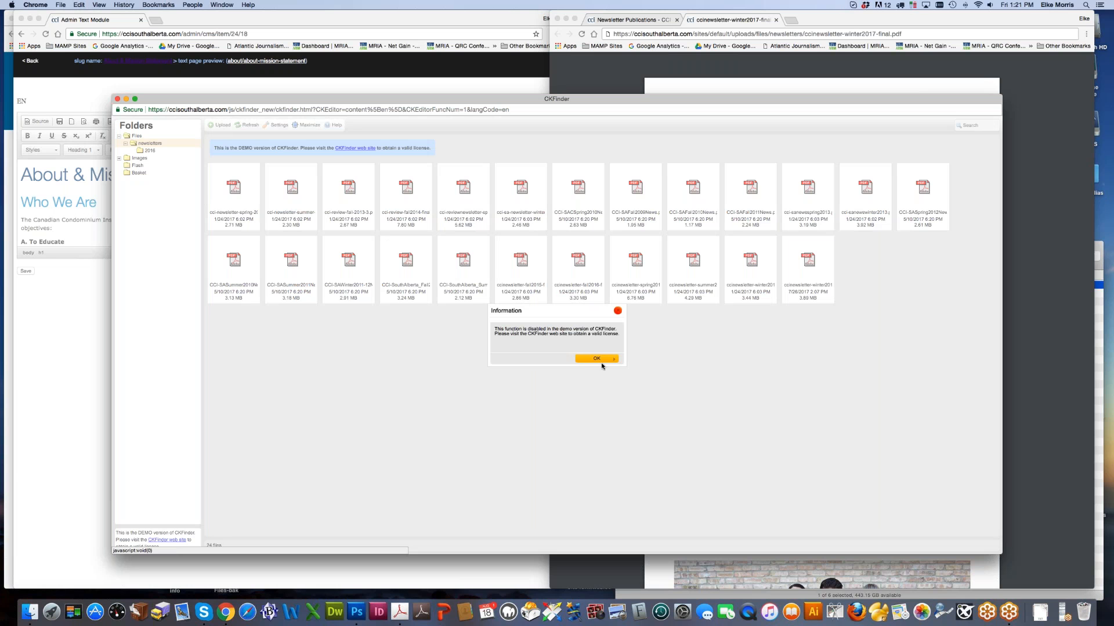
left_click(593, 360)
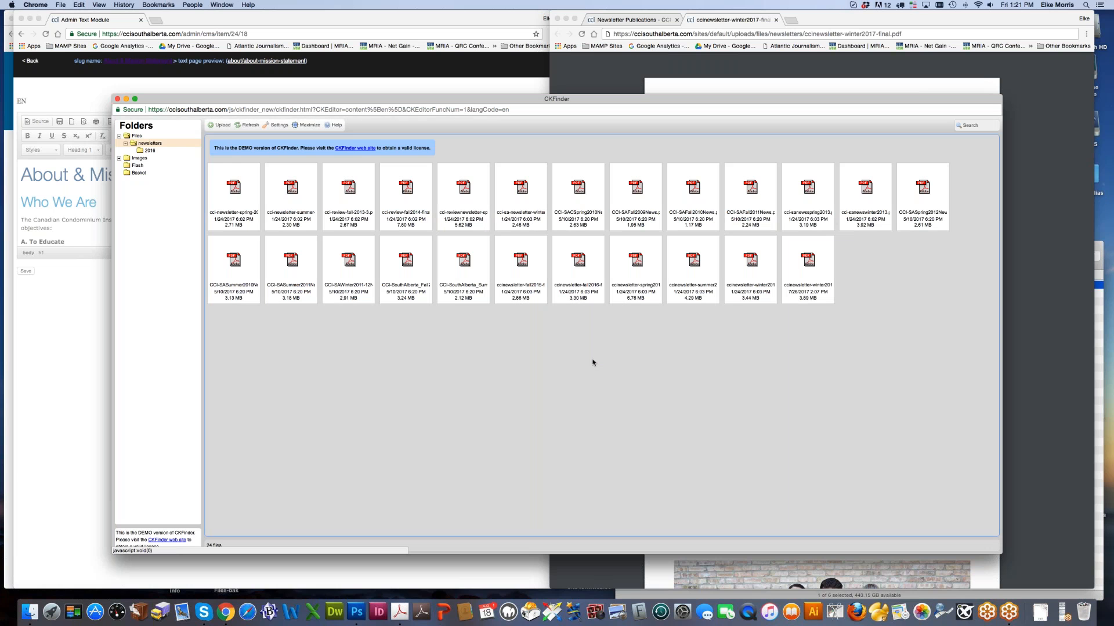
left_click(144, 152)
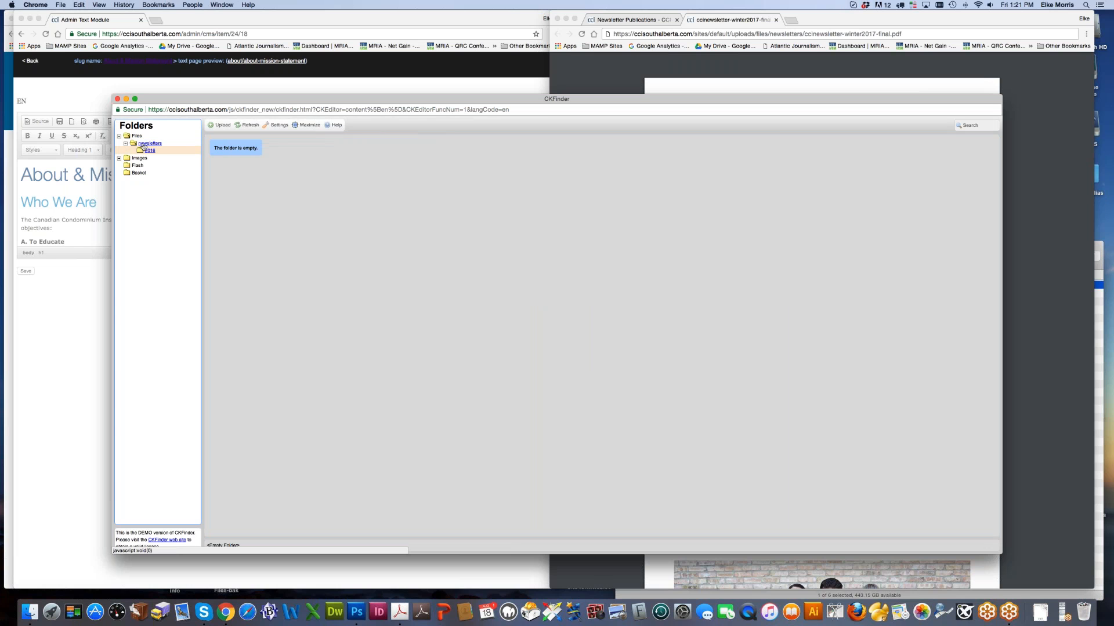
left_click(143, 145)
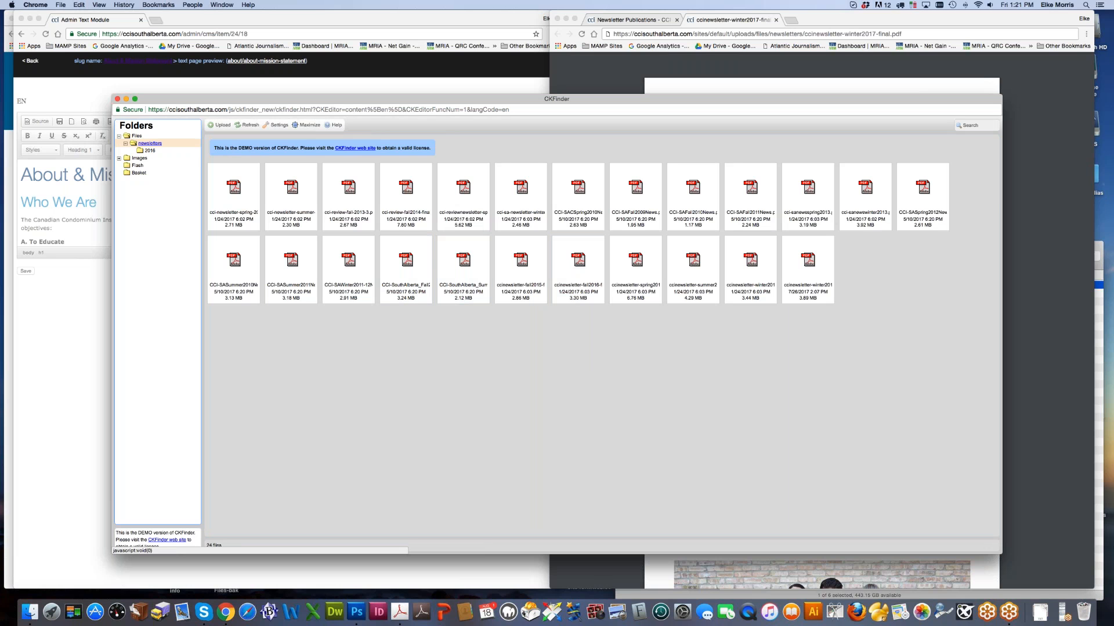
Step: Copy ccinewsletter-fall2016 into the 2016 folder and confirm the copy is there
right_click(578, 269)
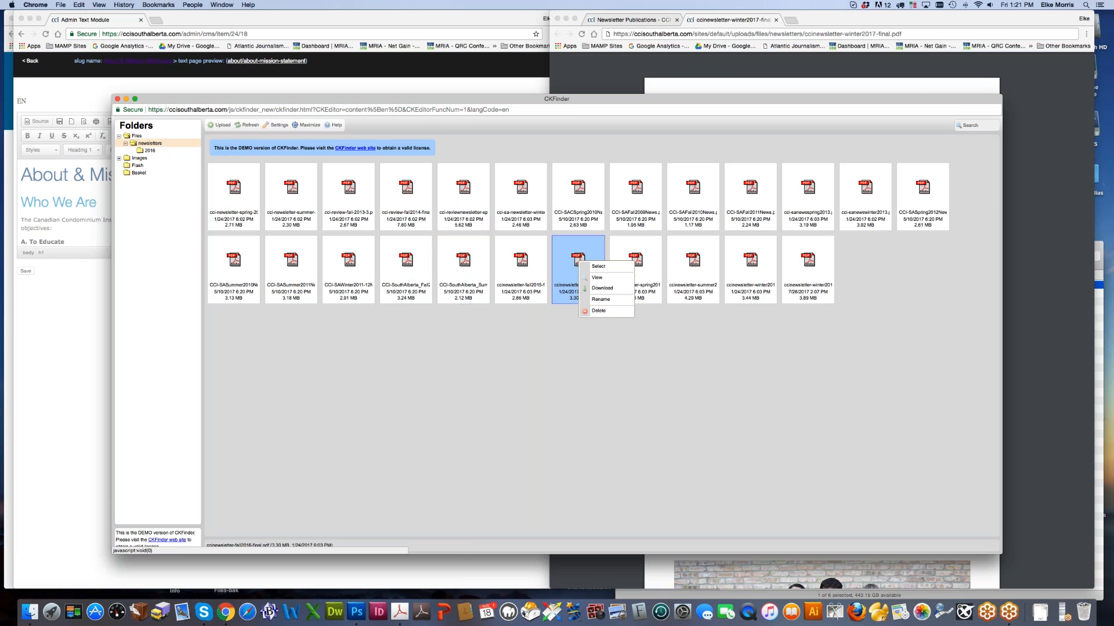
left_click(579, 260)
left_click_drag(579, 258, 107, 124)
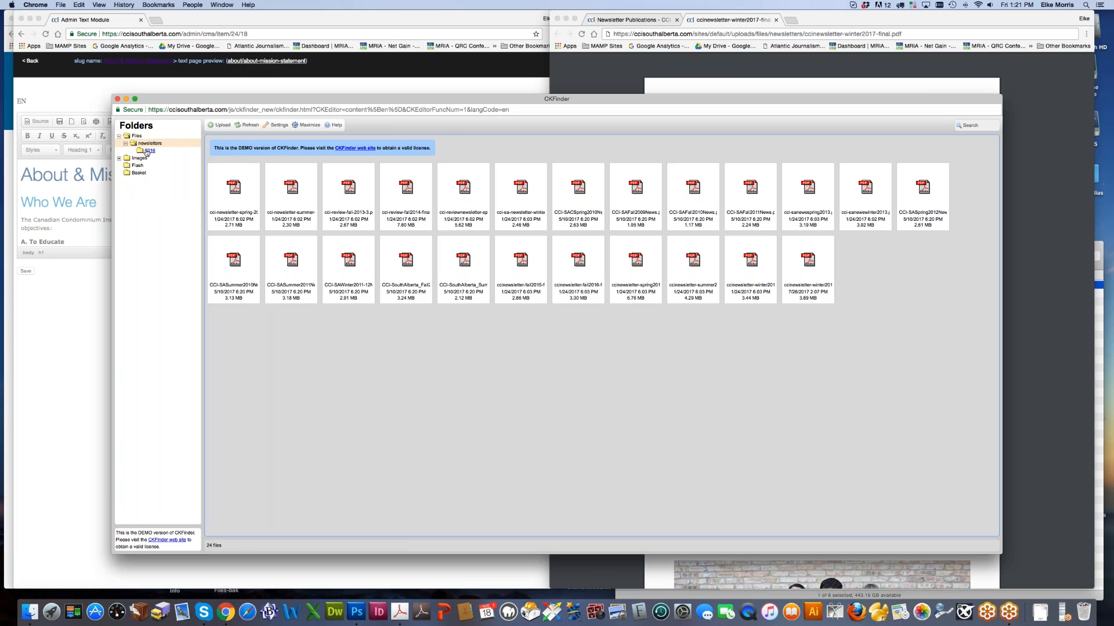
left_click(147, 152)
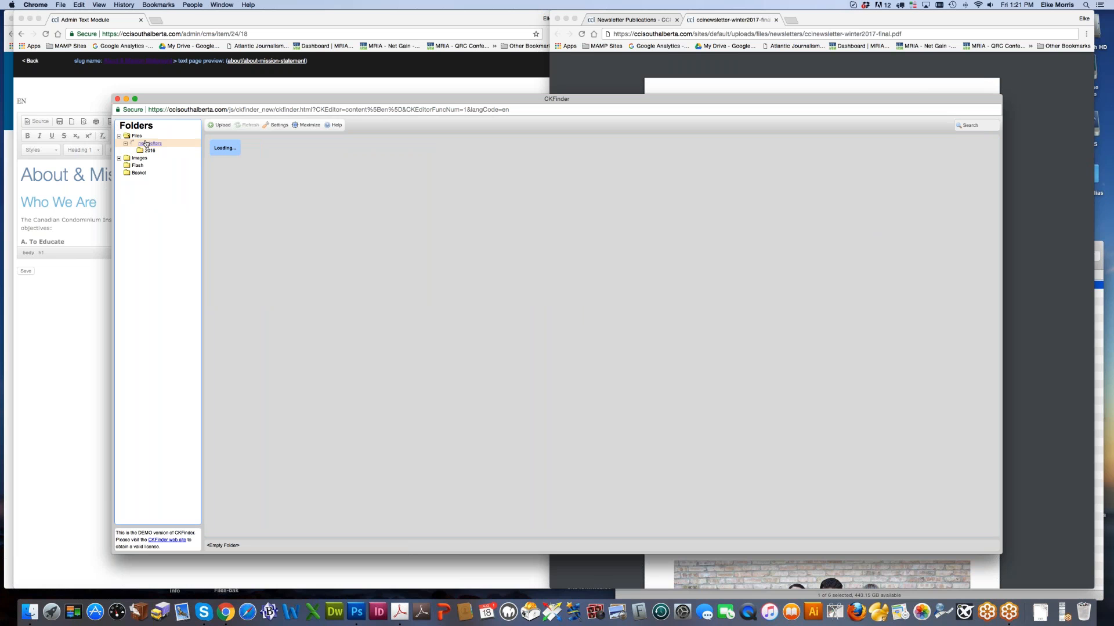
left_click(146, 143)
left_click_drag(578, 264, 151, 153)
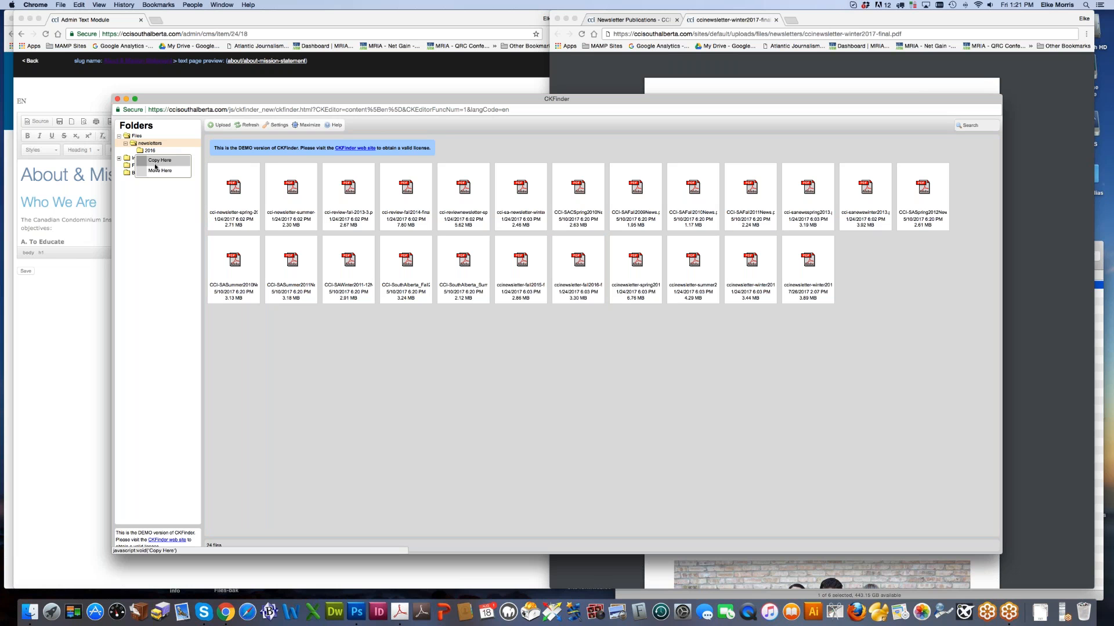
left_click(155, 165)
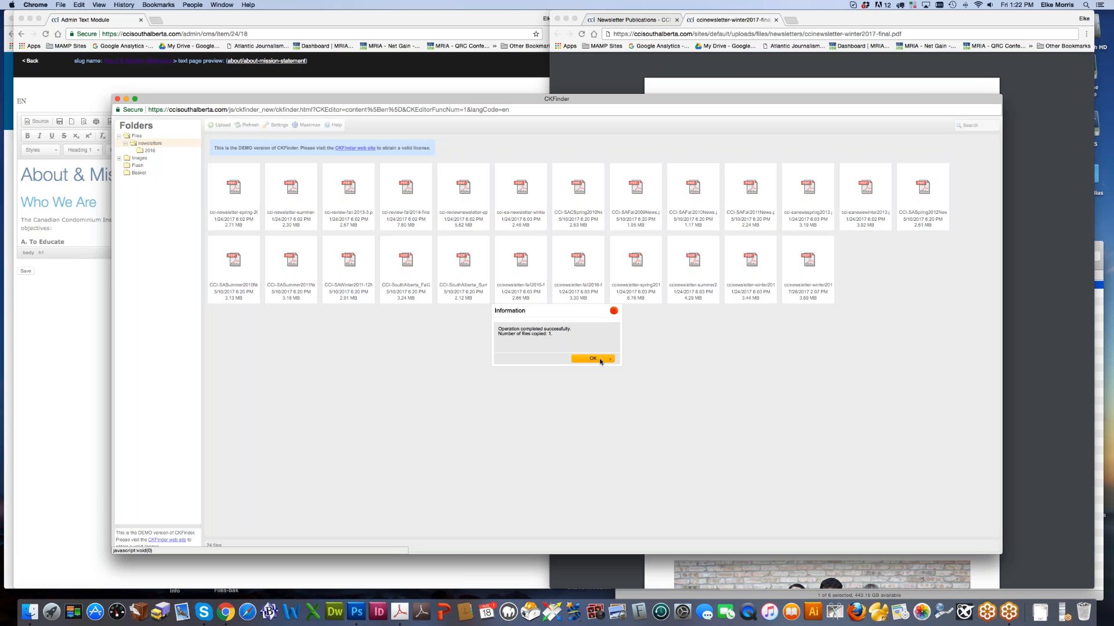
left_click(600, 361)
left_click(148, 152)
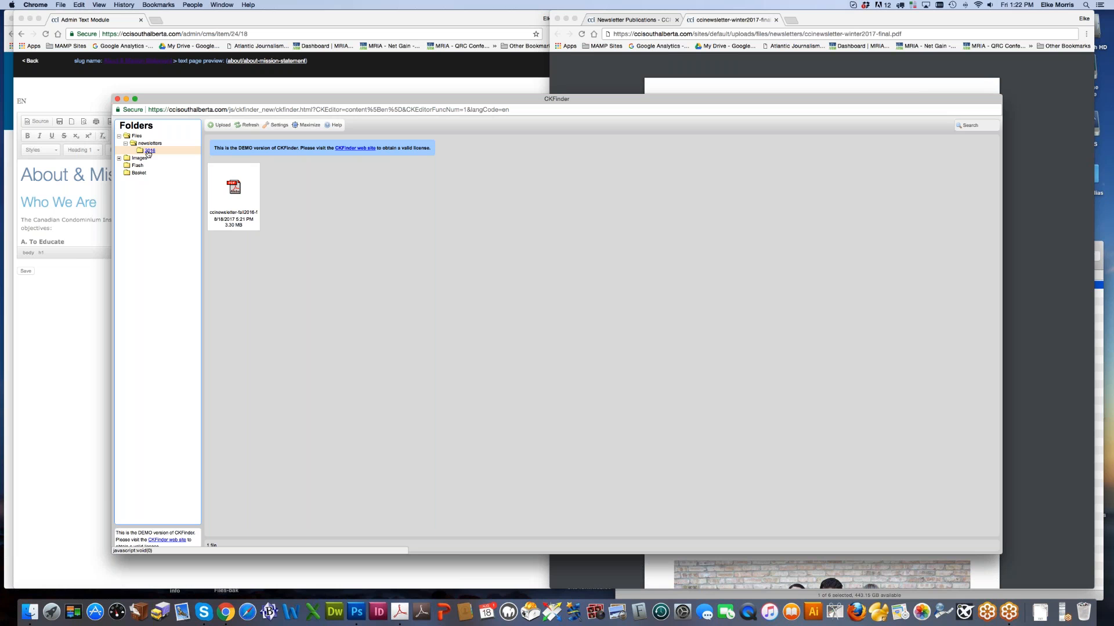
left_click(149, 152)
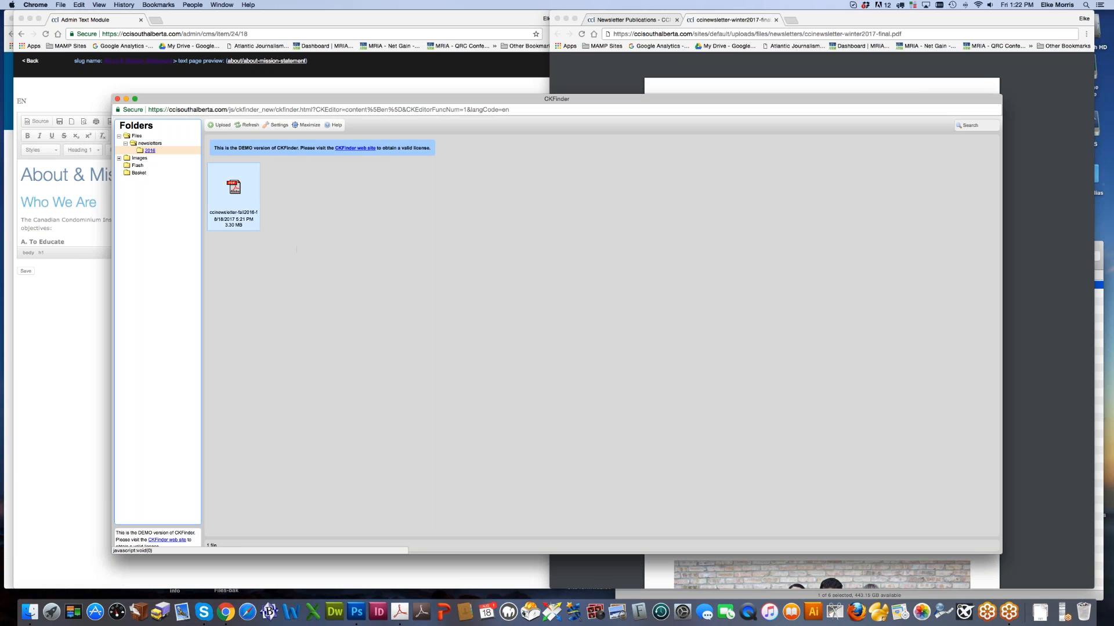
left_click(150, 144)
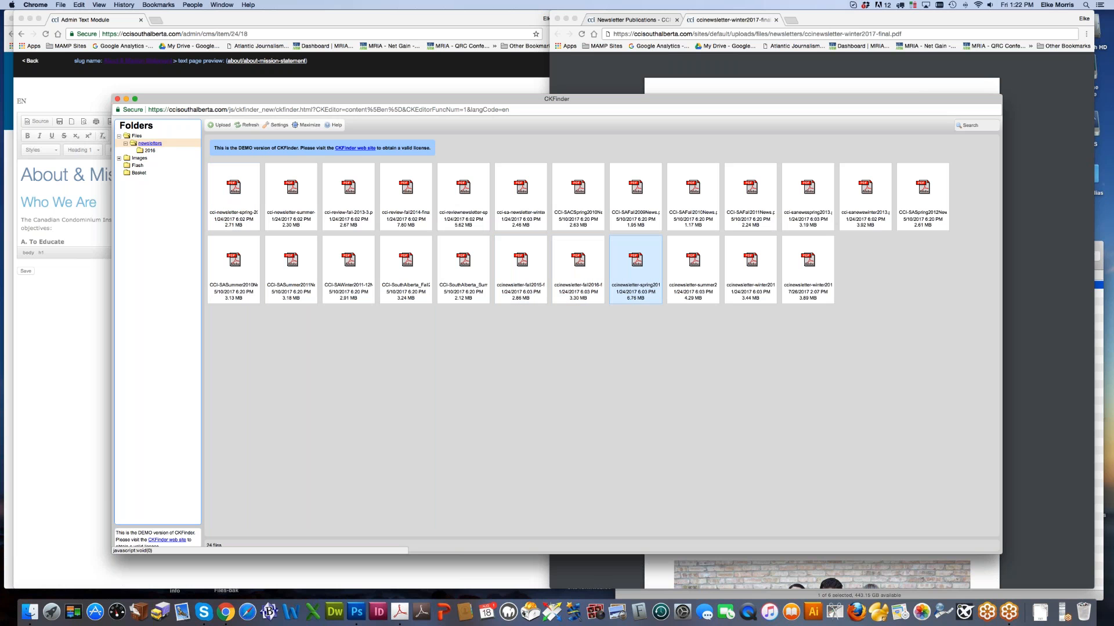
Step: Preview the Fall 2012 newsletter PDF
right_click(417, 285)
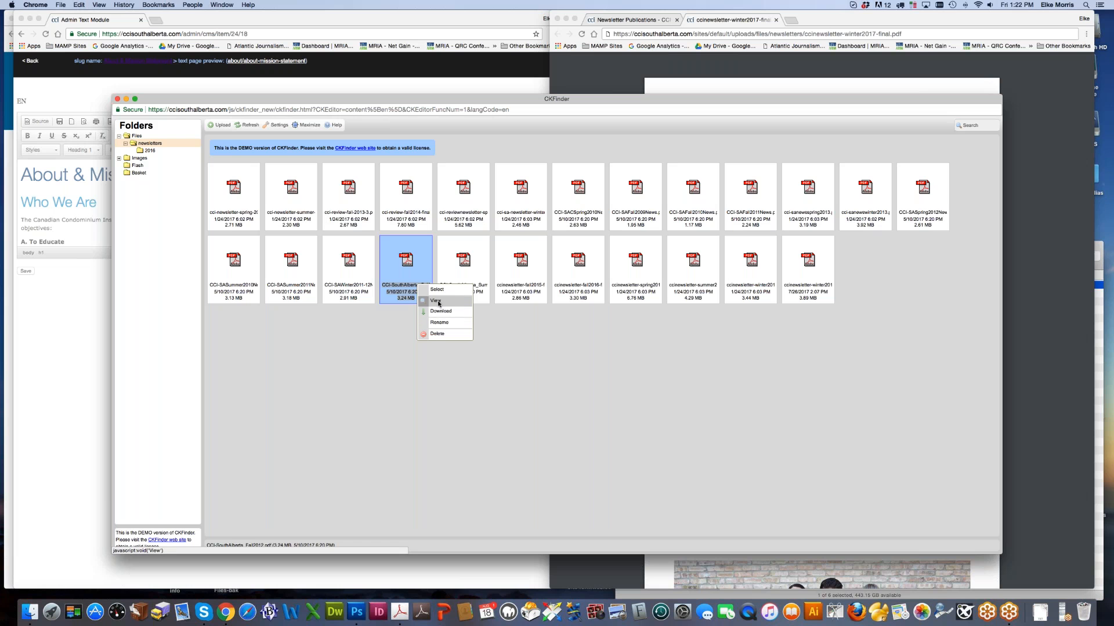
left_click(439, 302)
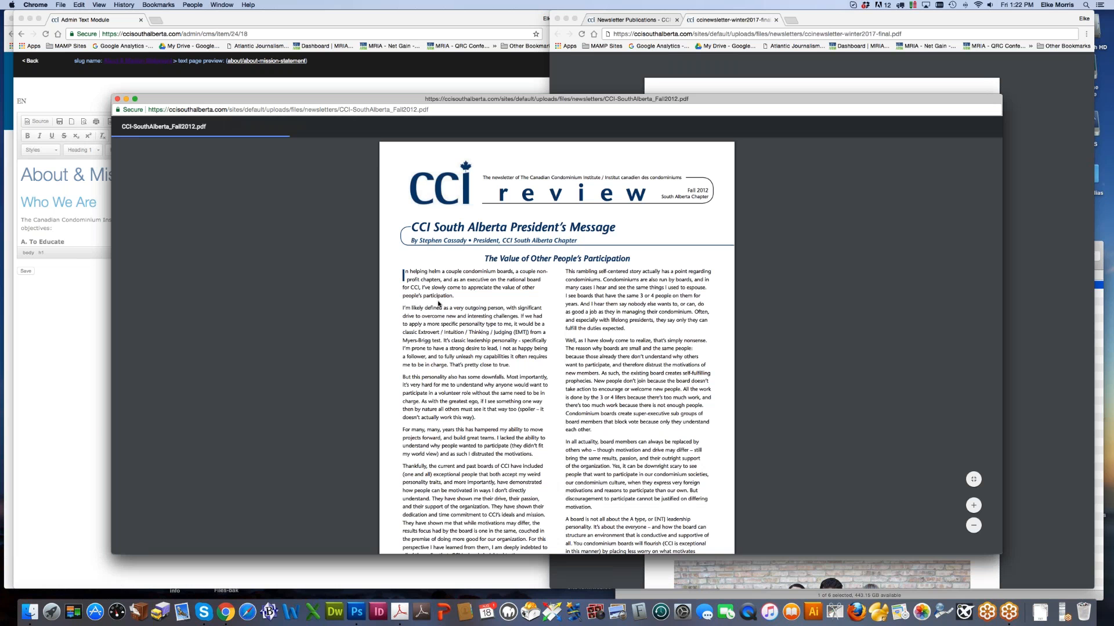
left_click(118, 100)
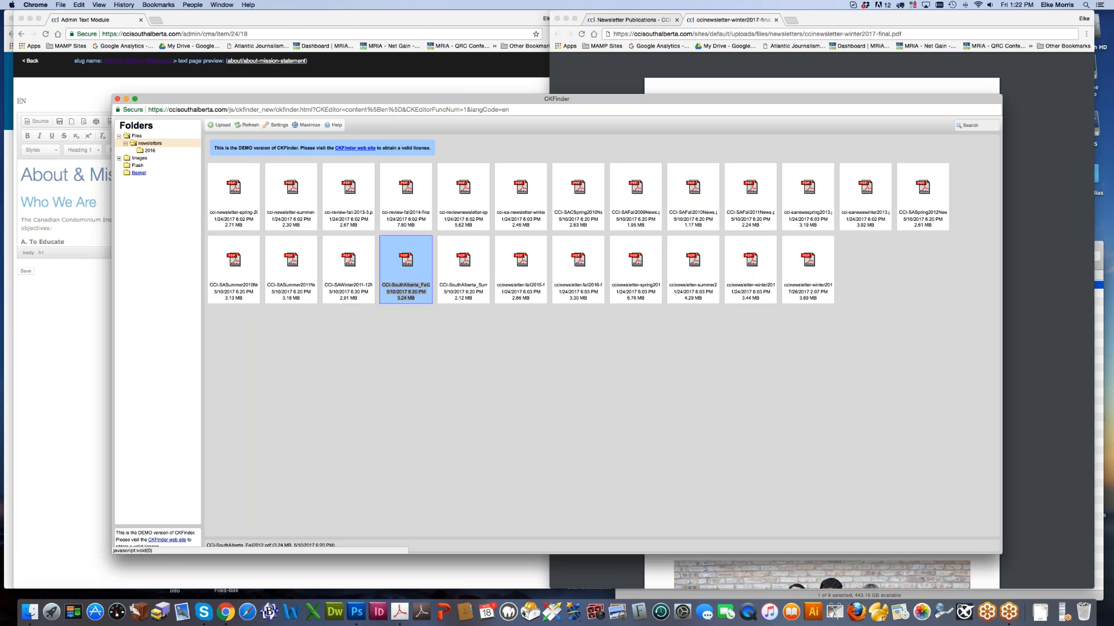
Step: Try copying the fall 2016 newsletter back to newsletters, cancelling since it already exists
left_click(150, 152)
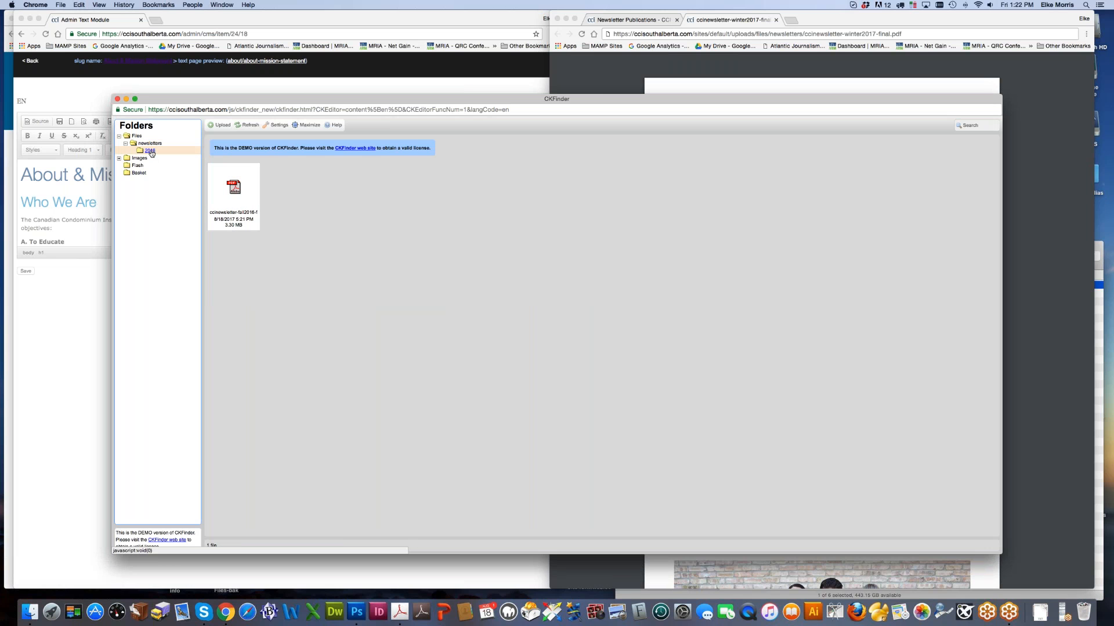
left_click(234, 189)
left_click_drag(234, 188, 156, 144)
left_click(155, 153)
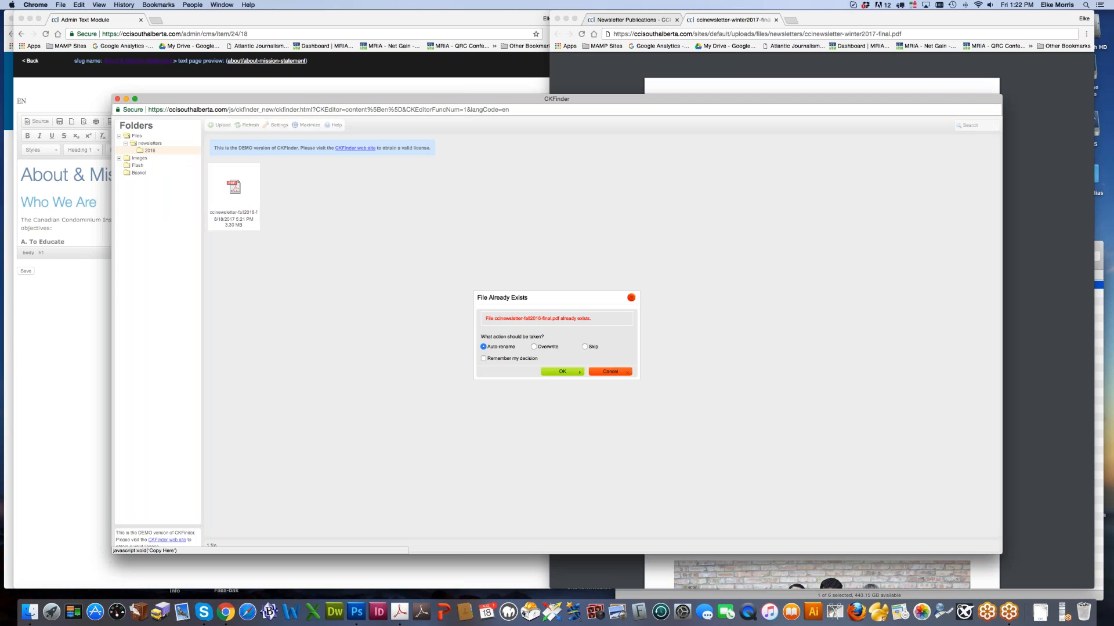
left_click(607, 372)
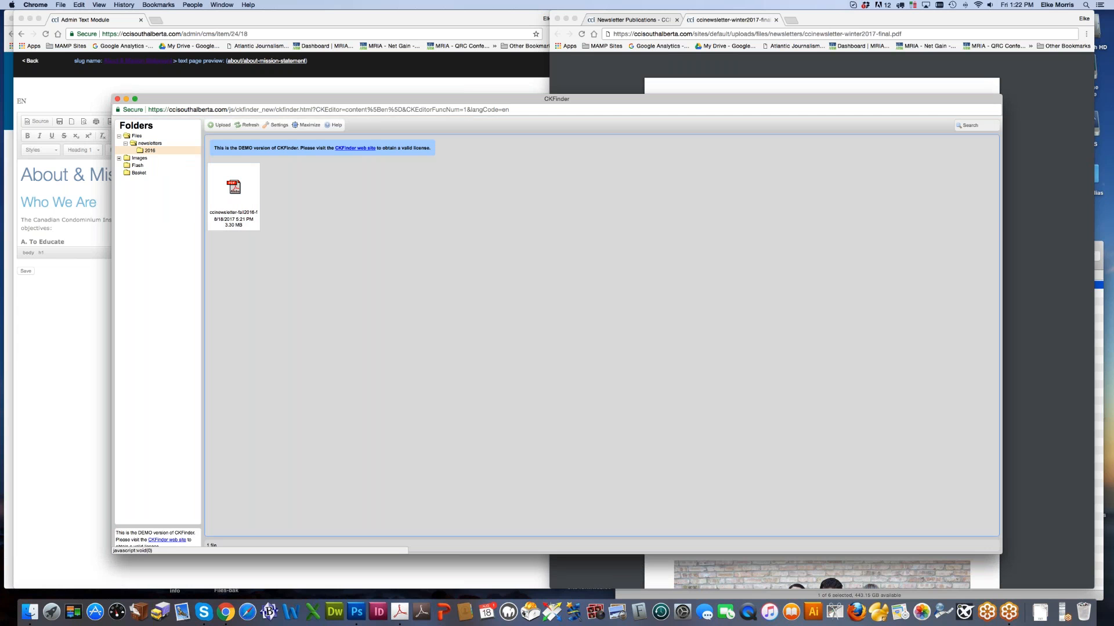
Step: Delete the 2016 folder
left_click(140, 152)
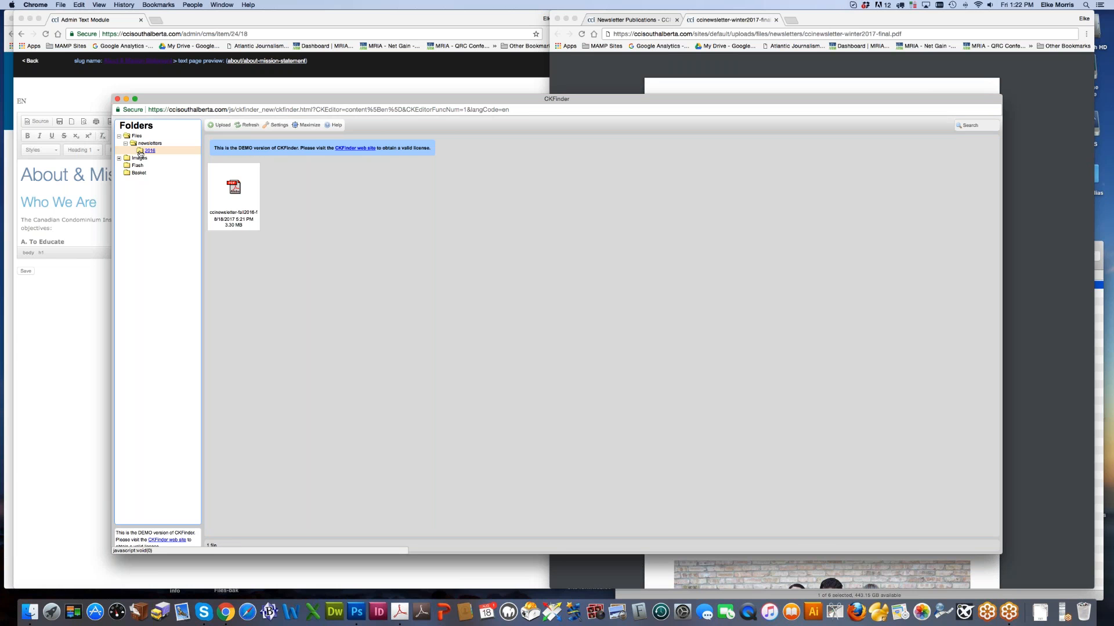
right_click(140, 152)
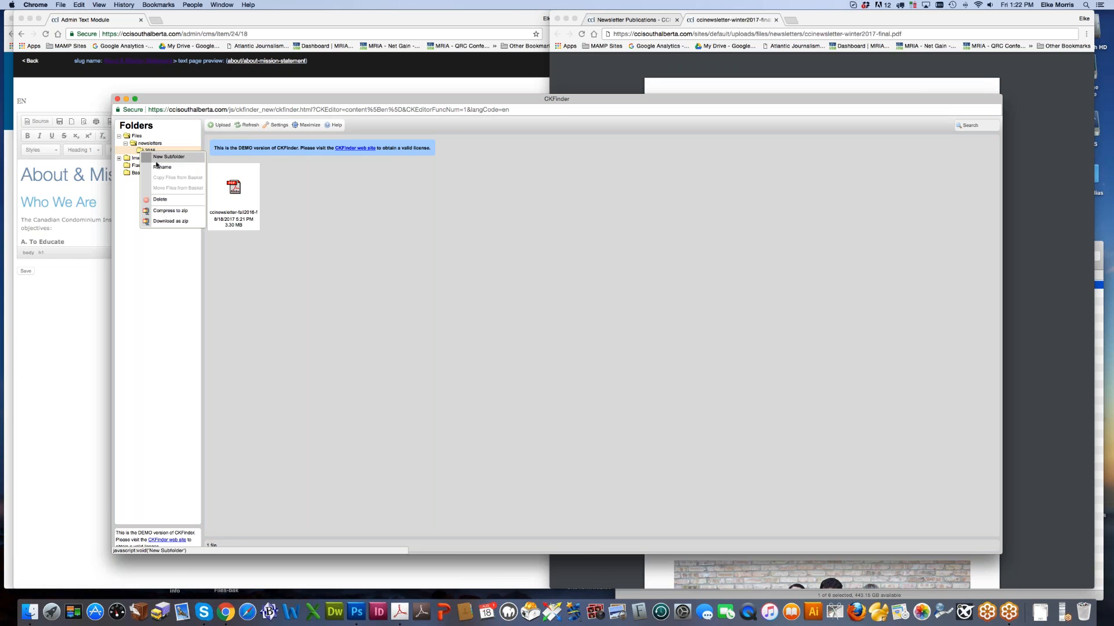
left_click(169, 199)
left_click(546, 360)
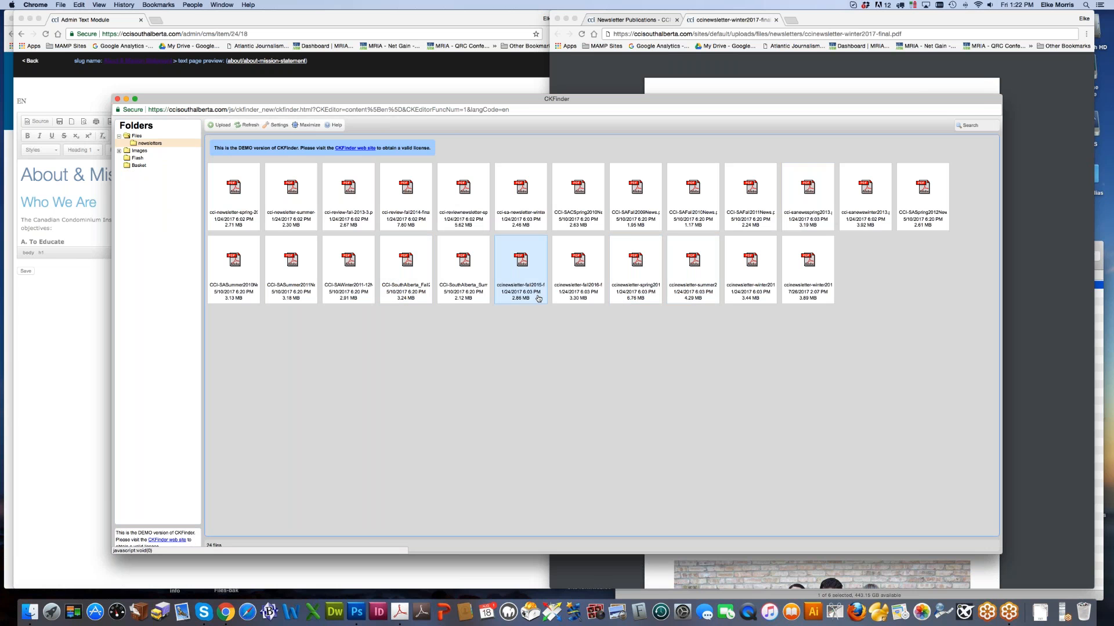
Step: Create a Boardroom subfolder inside the Files folder
right_click(138, 138)
left_click(155, 144)
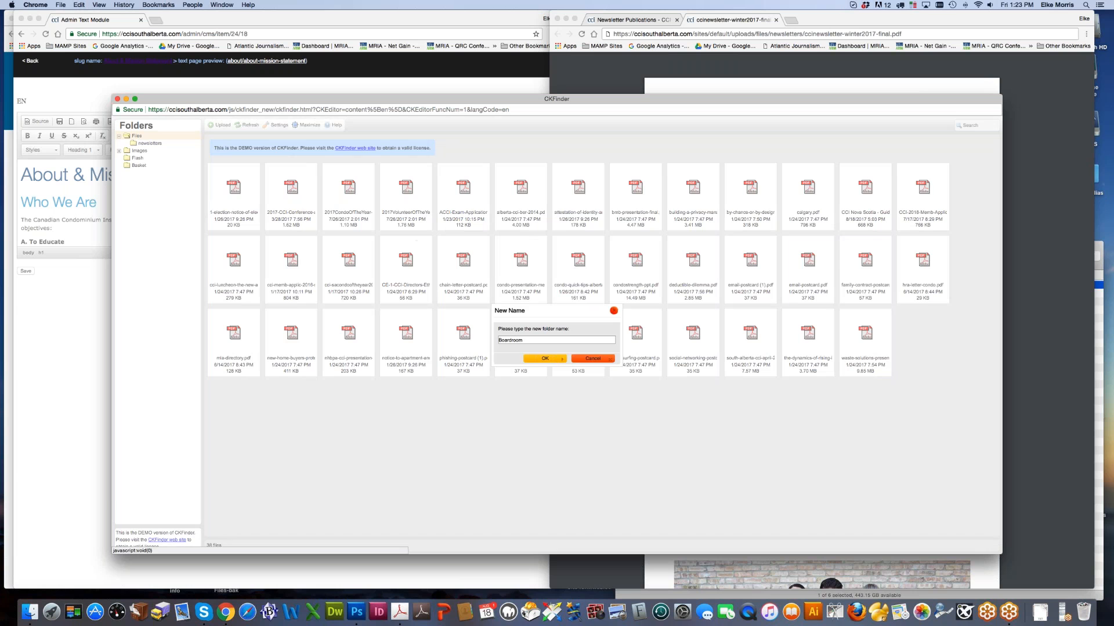
left_click(544, 359)
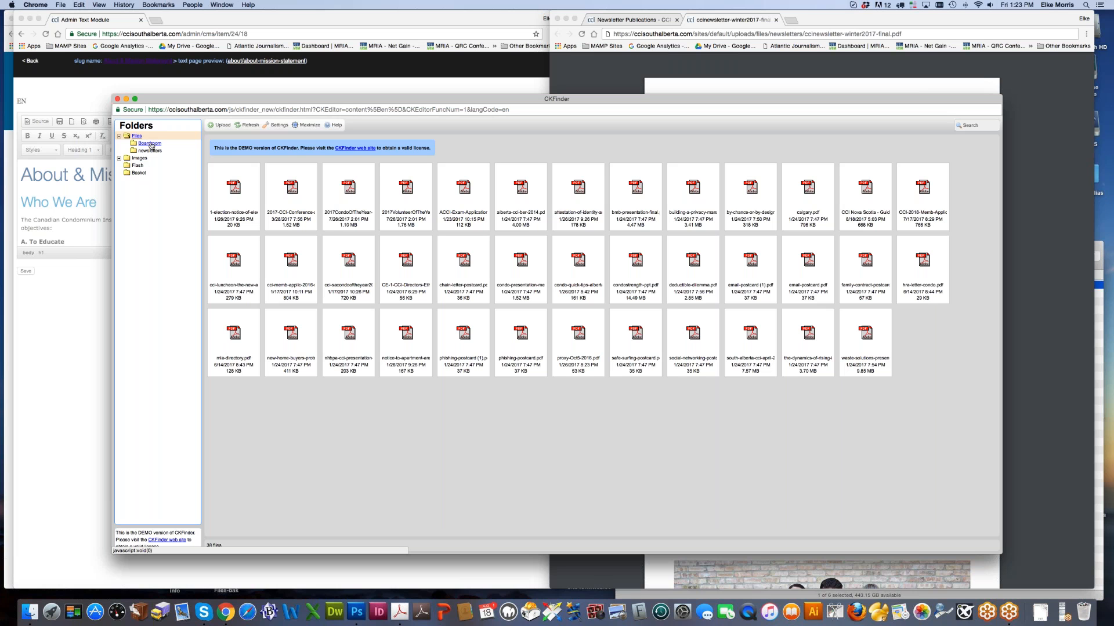
right_click(150, 143)
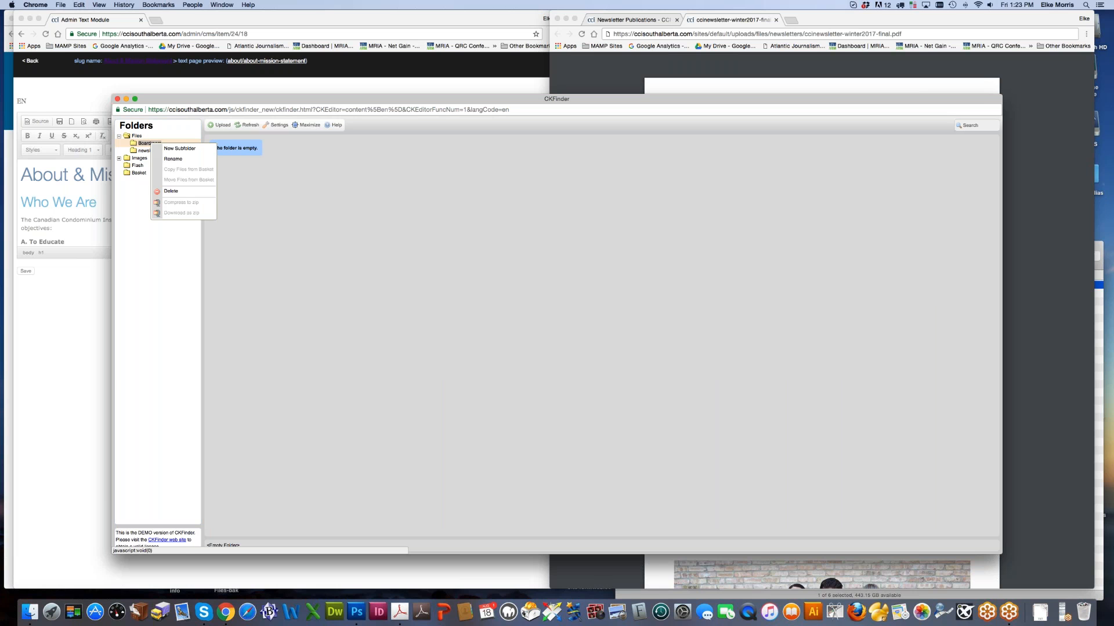
Step: Start a new Boardroom subfolder, typing 'General Inforamtion' and reworking the name toward General-Info
left_click(180, 149)
type("General ")
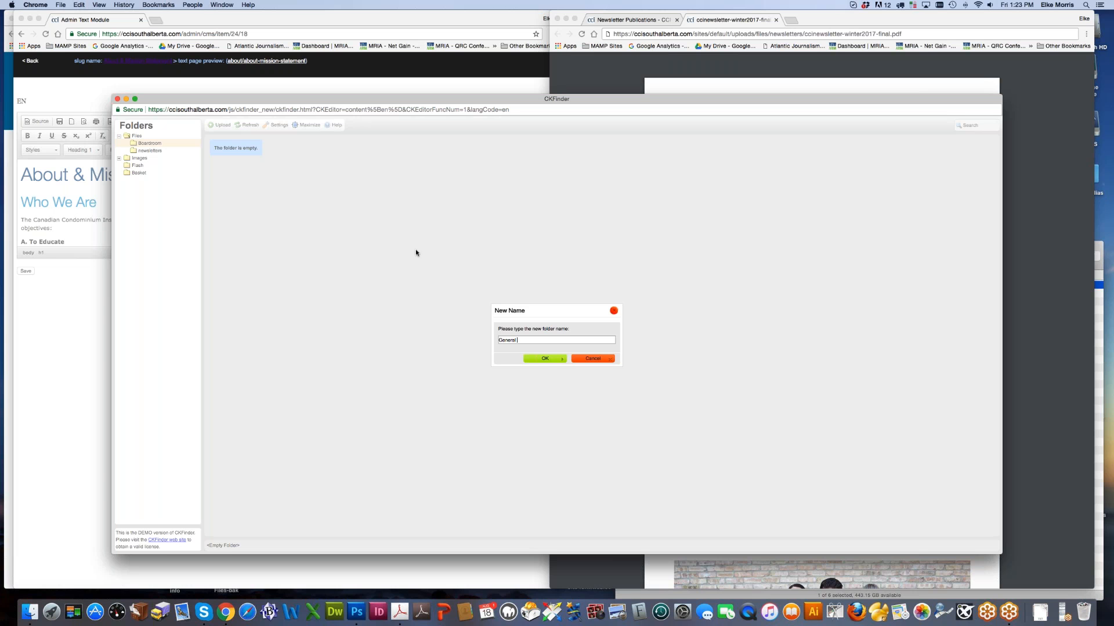
type("Inforamtion")
key("super+a")
left_click(520, 341)
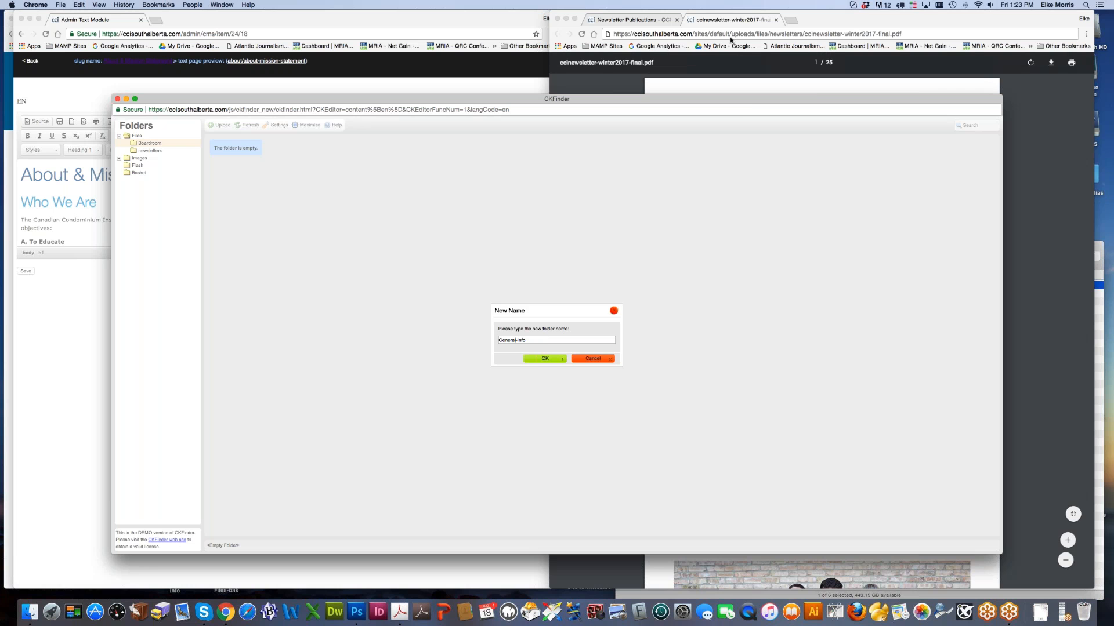
left_click(830, 34)
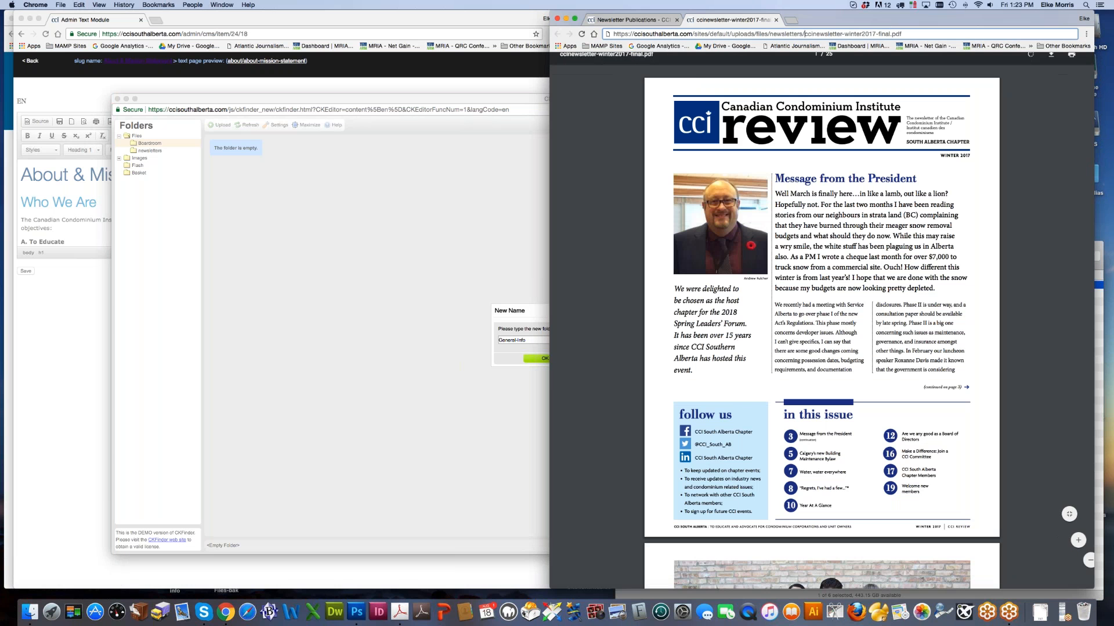
left_click(922, 34)
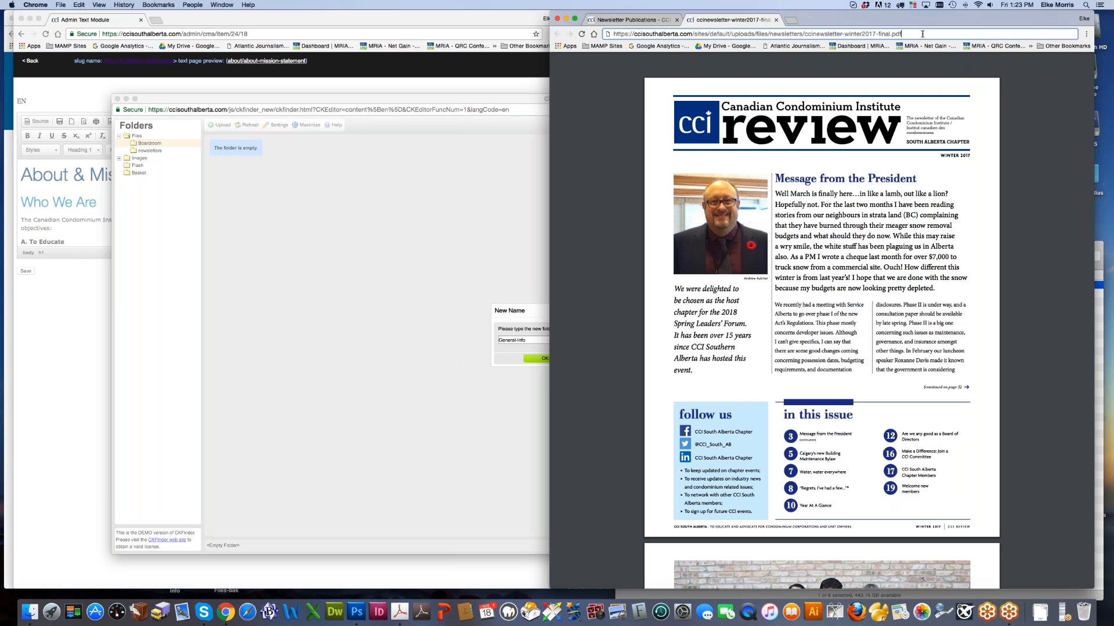
type("%20")
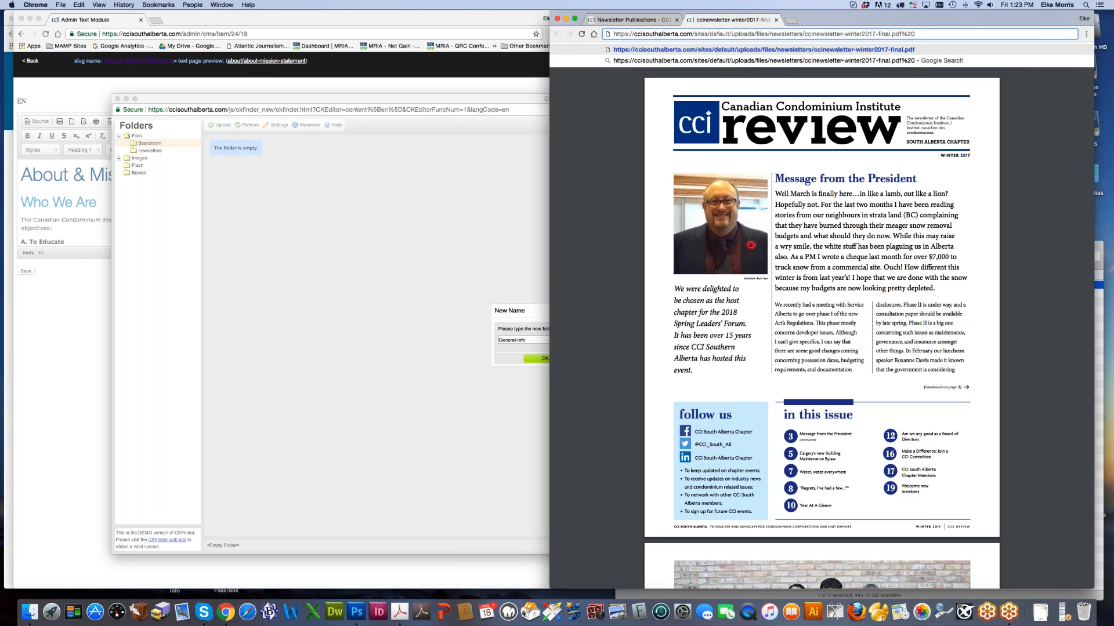
key("BackSpace")
key("BackSpace")
key("BackSpace")
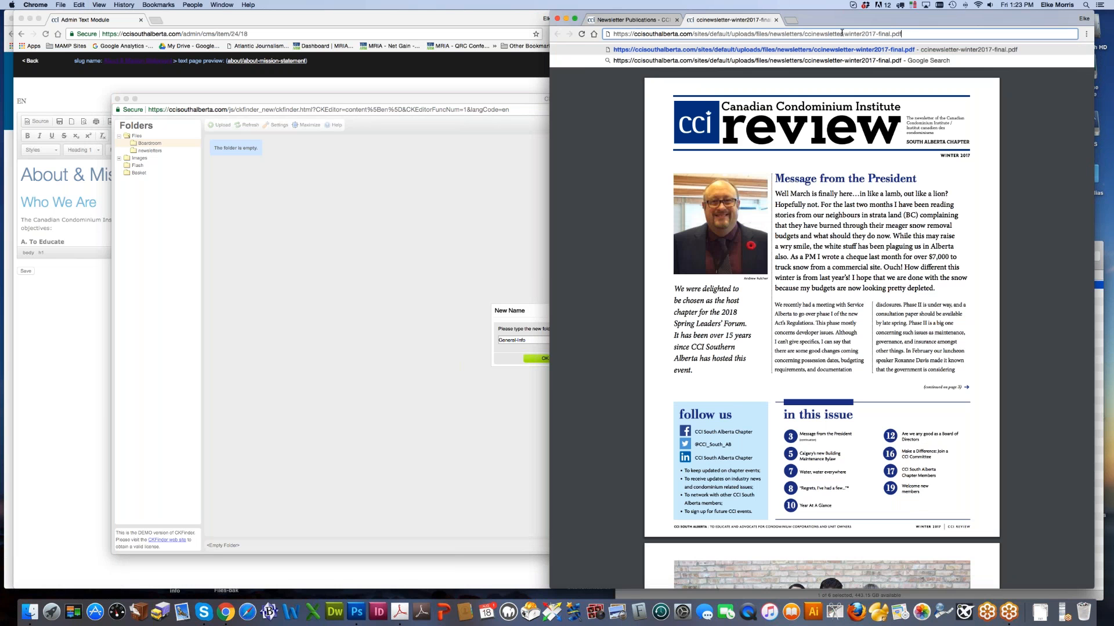
left_click(844, 33)
key("BackSpace")
type("%20")
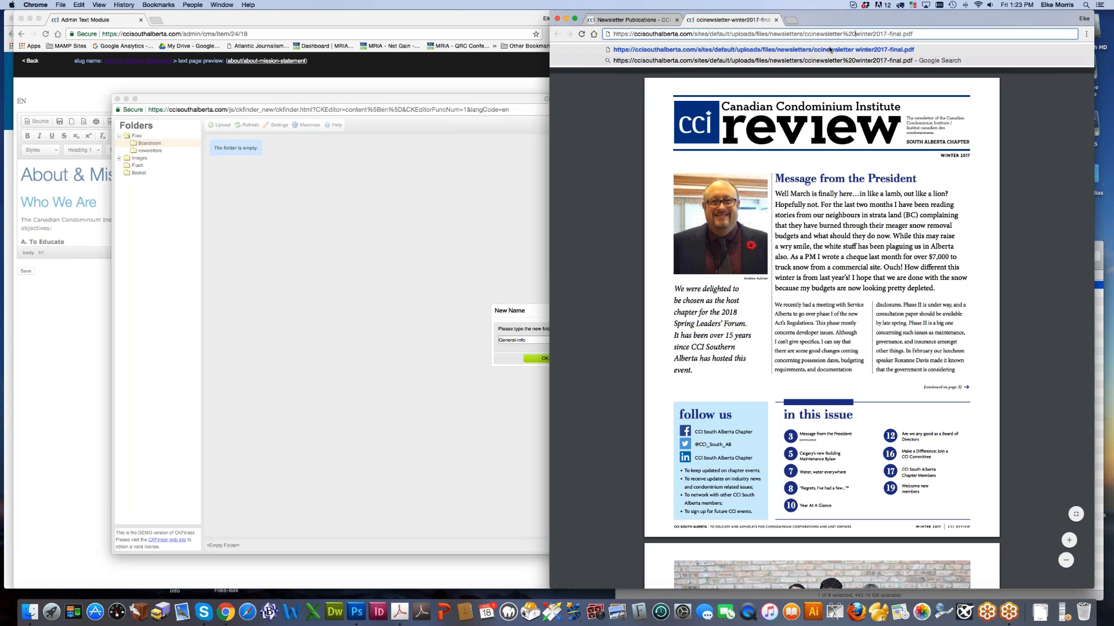
key("BackSpace")
key("BackSpace")
key("BackSpace")
type("-")
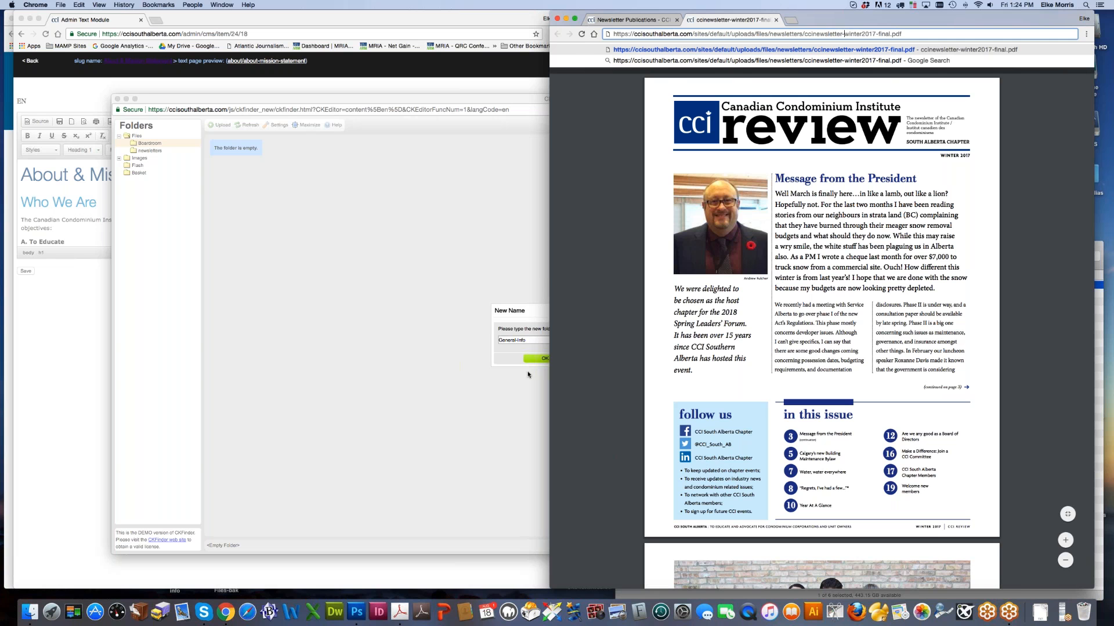
left_click(515, 340)
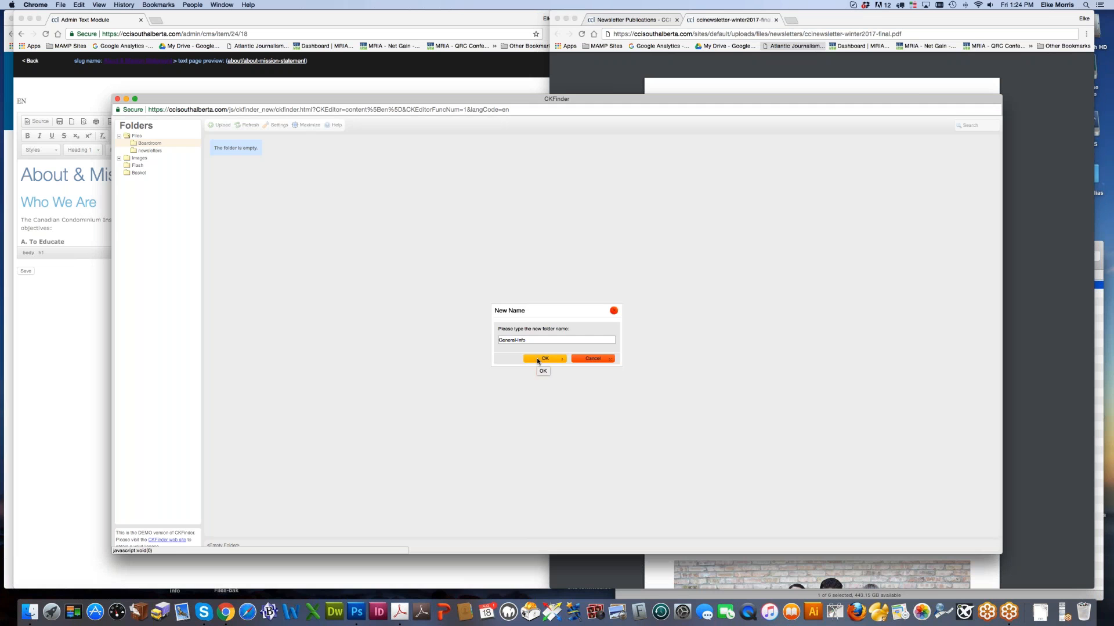
Step: Confirm the General-Info folder and create a Meetings subfolder under Boardroom
left_click(537, 359)
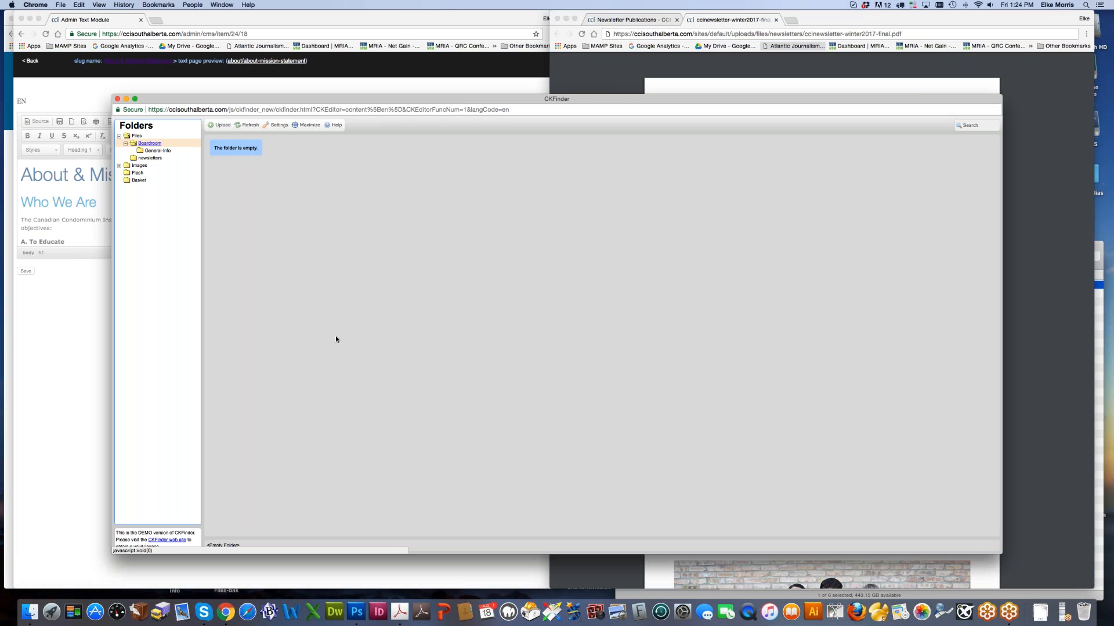
right_click(154, 144)
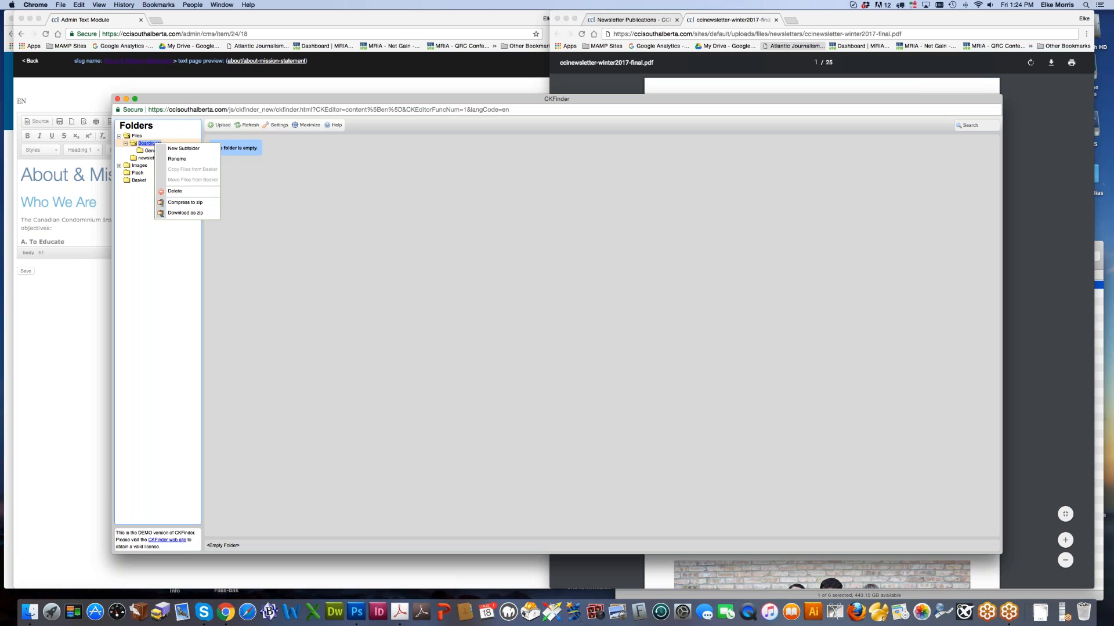
left_click(183, 148)
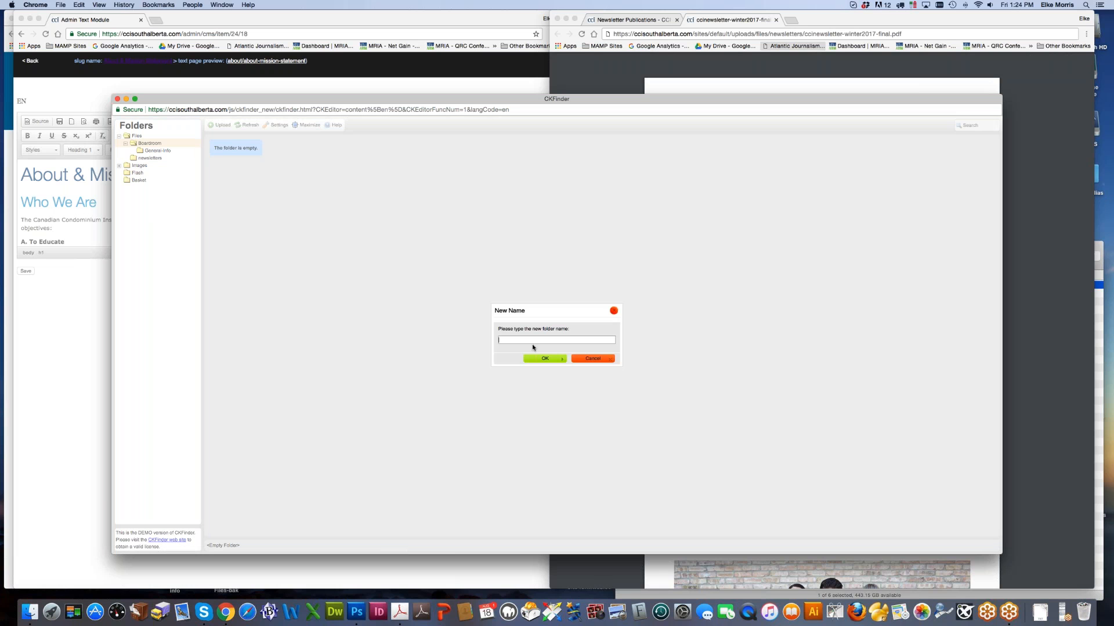
left_click(565, 360)
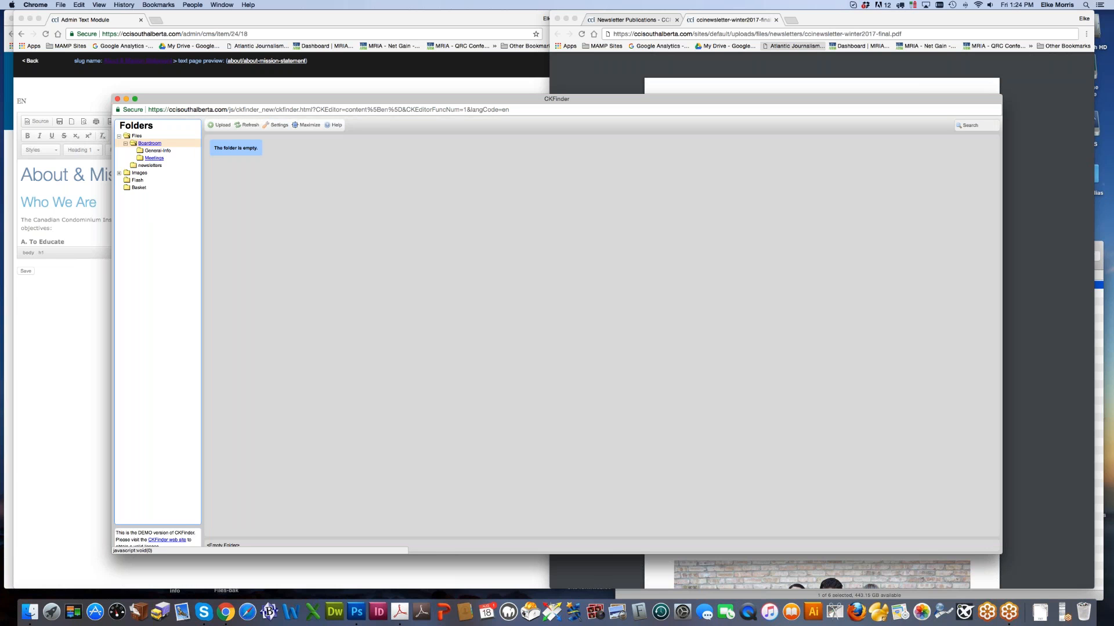
Step: Create an October-2-2017 subfolder inside Meetings
right_click(154, 157)
left_click(183, 163)
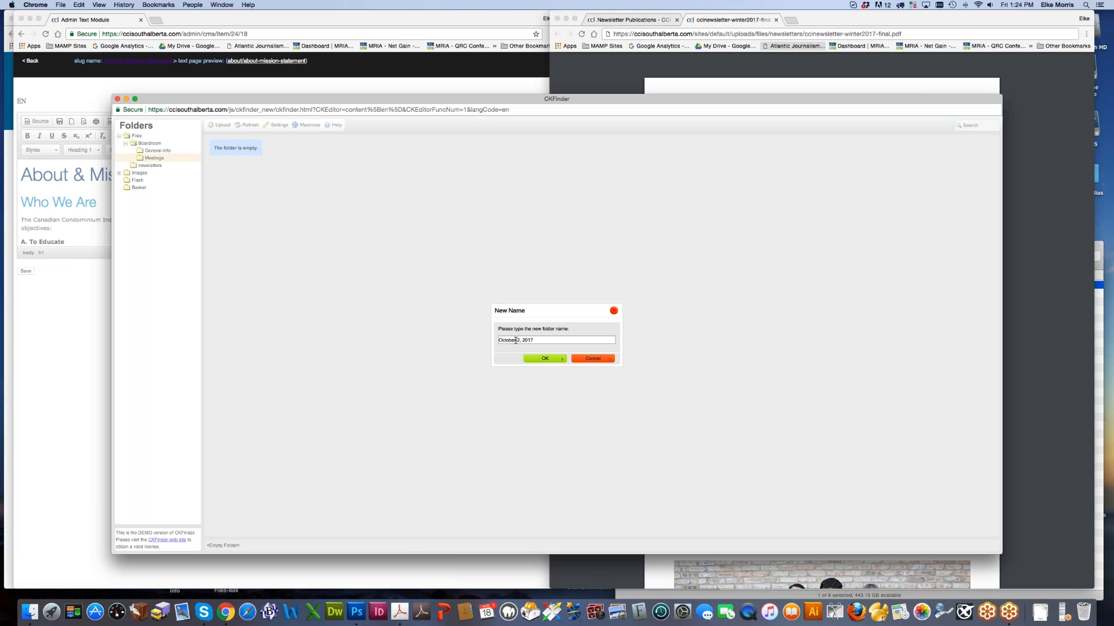
type("-2-")
left_click_drag(520, 342, 522, 341)
type("-")
left_click(535, 358)
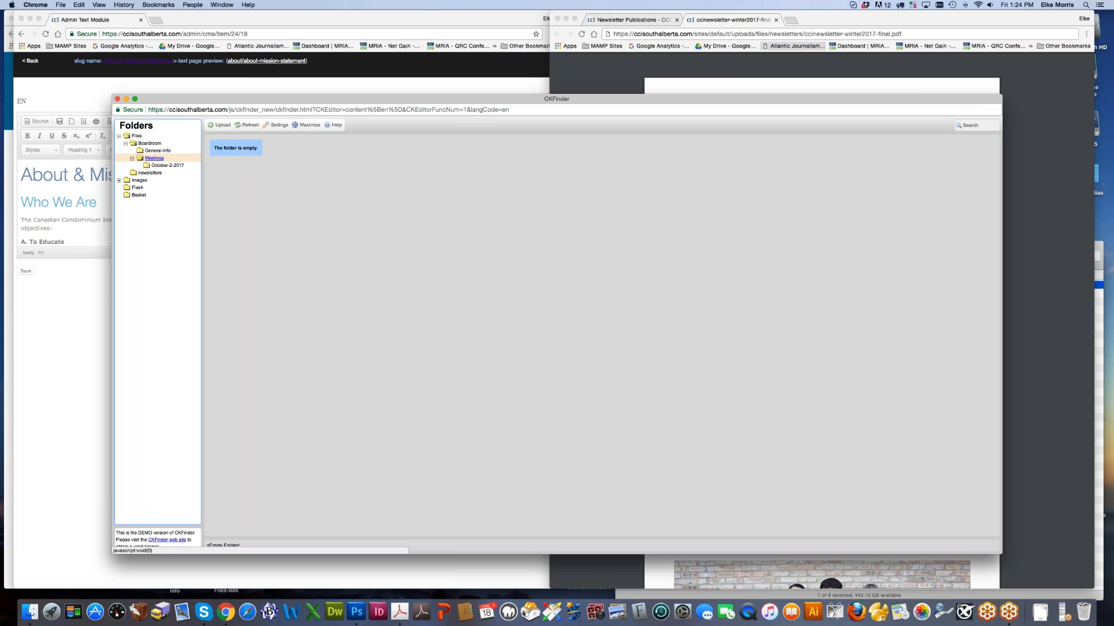
Step: Delete the October-2-2017 folder and collapse Boardroom
left_click(160, 166)
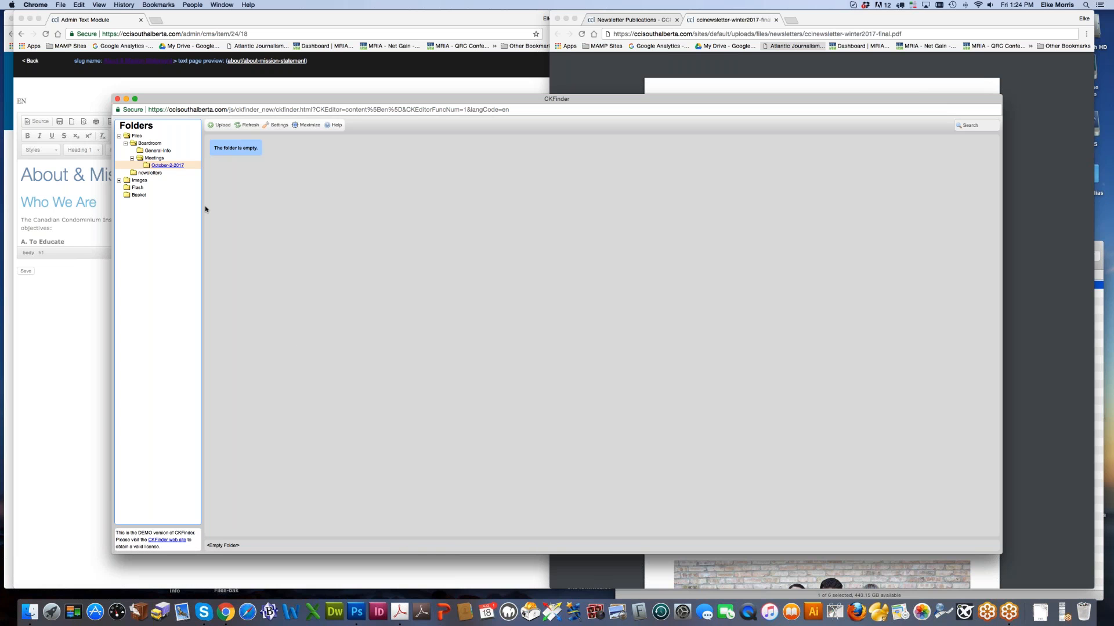
left_click(133, 157)
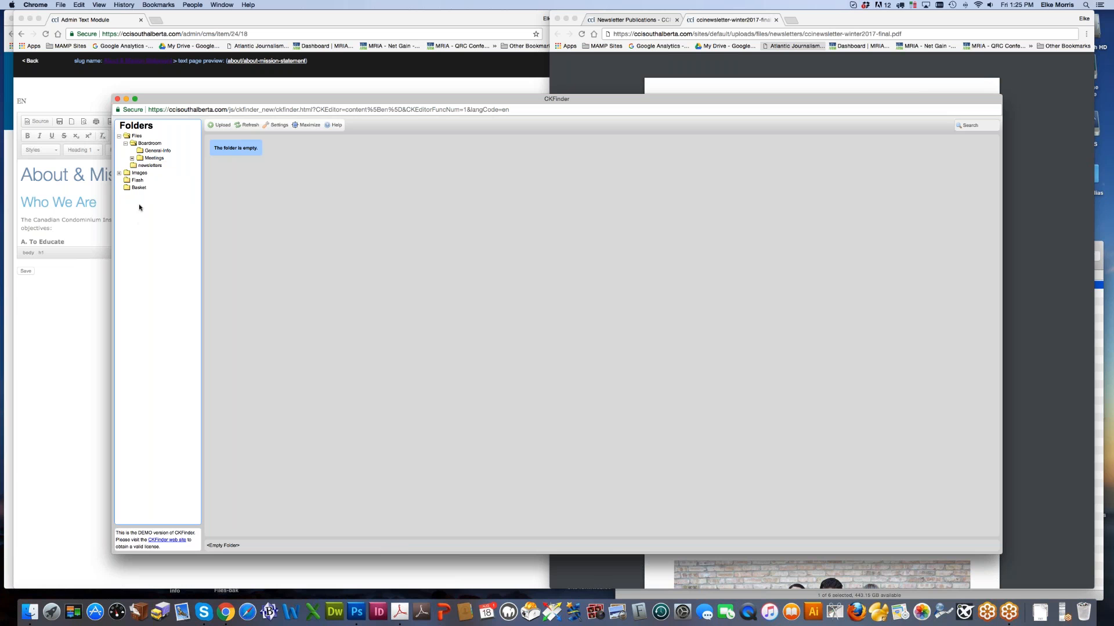
left_click(132, 157)
right_click(168, 166)
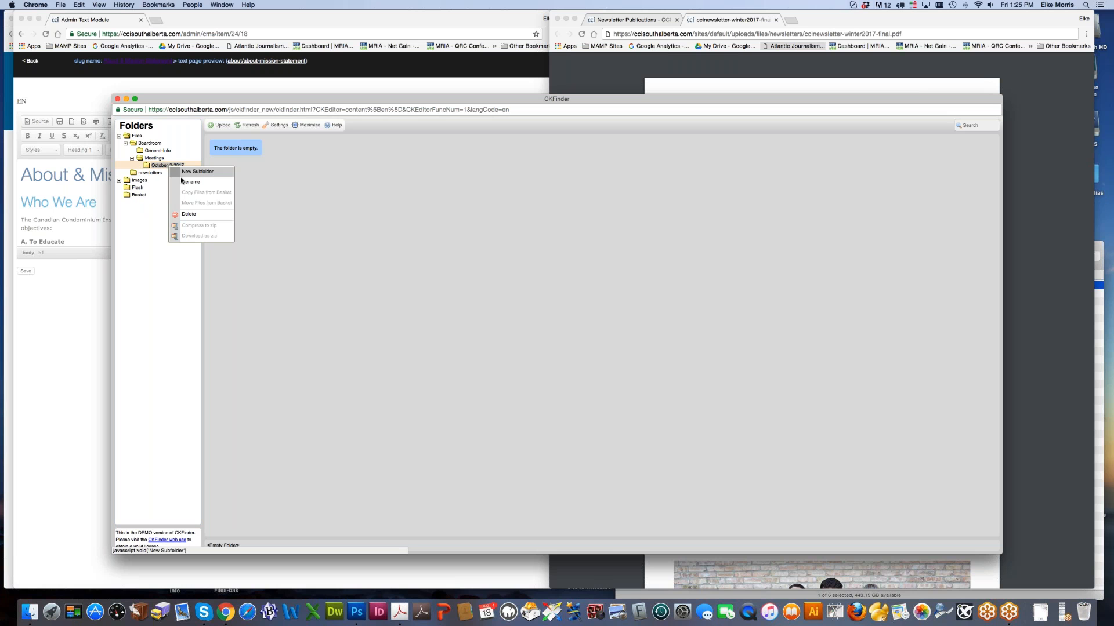
left_click(189, 214)
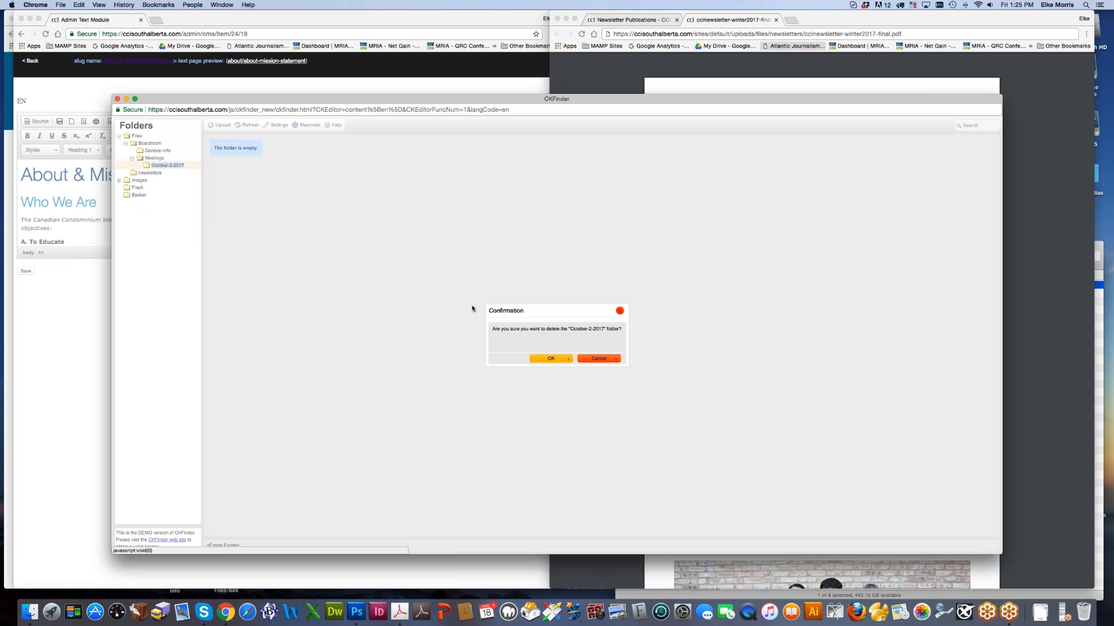
left_click(551, 358)
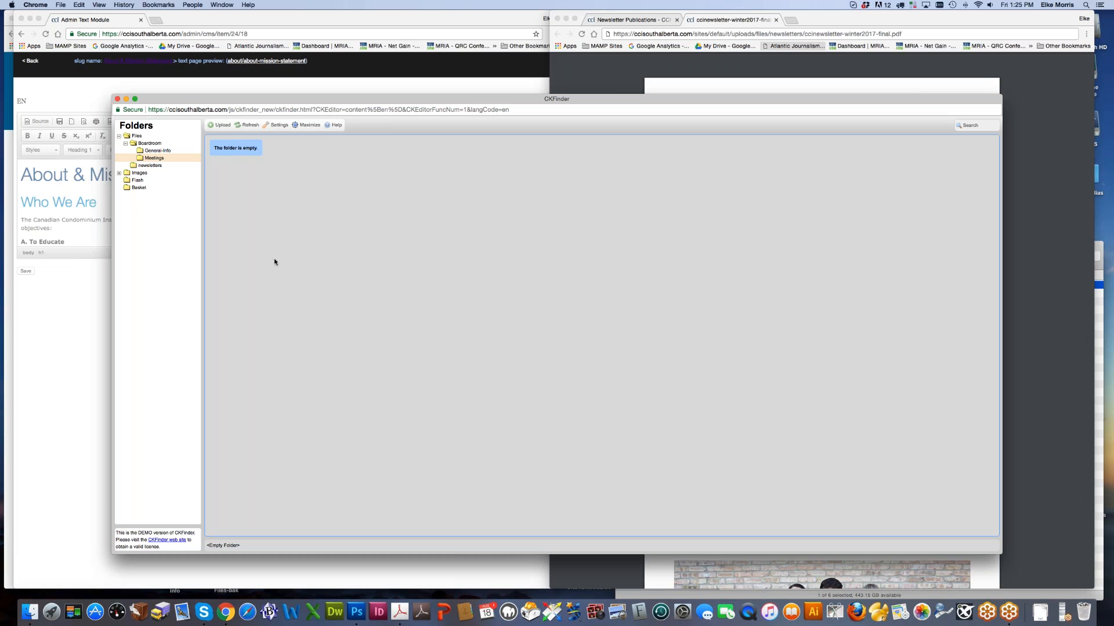
left_click(125, 143)
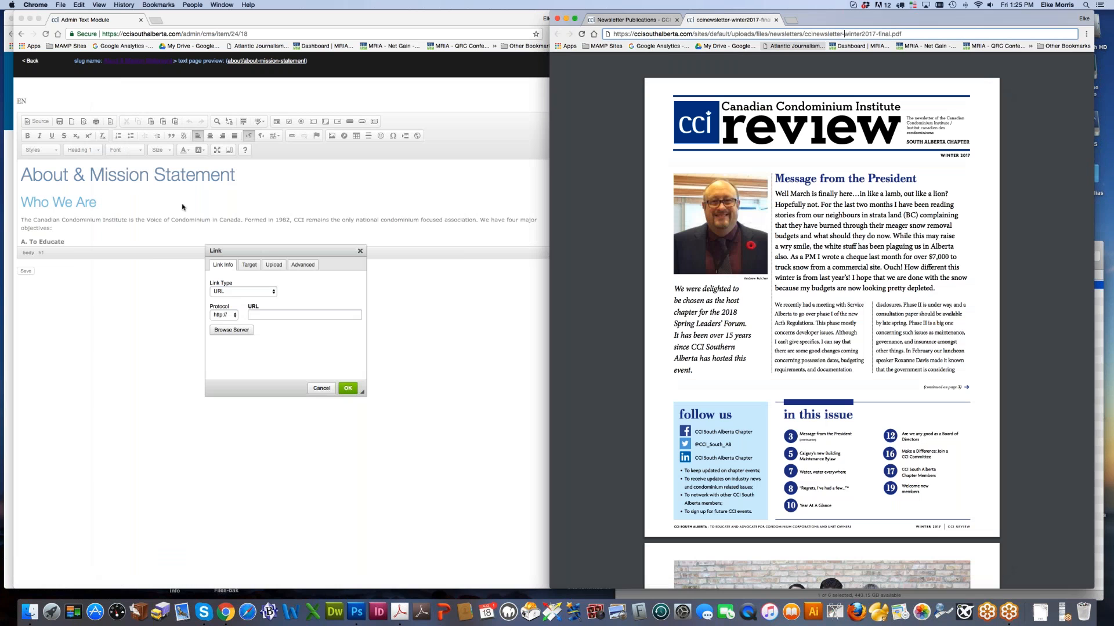
Step: Close the file browser, the Winter 2017 and Spring 2016 newsletter PDFs, and the page editor
left_click(117, 98)
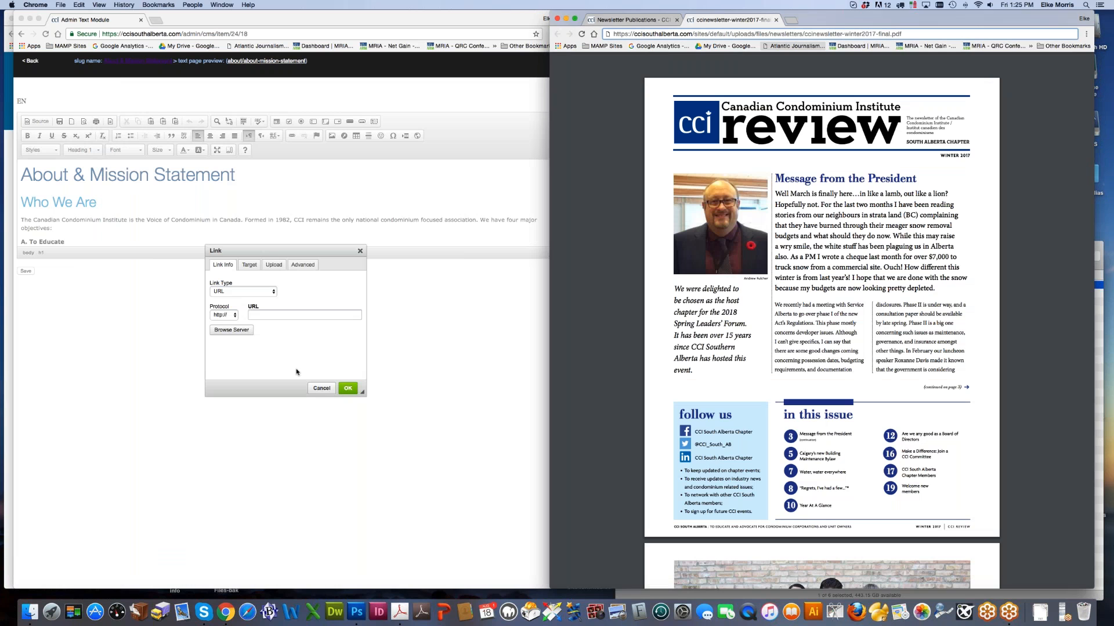
left_click(319, 390)
left_click(756, 259)
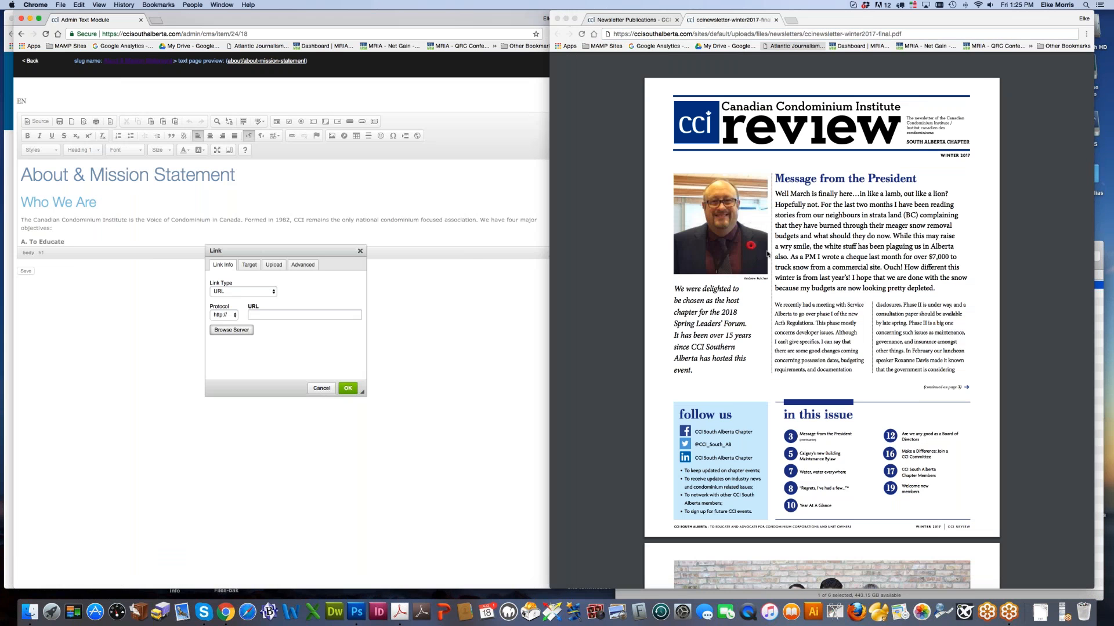
left_click(775, 19)
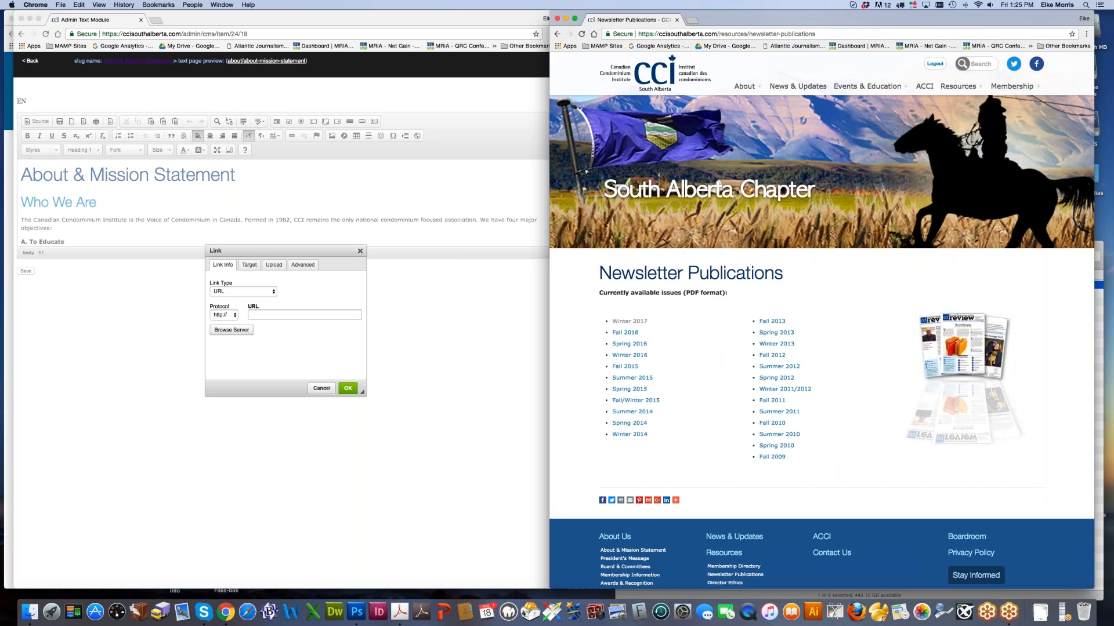
left_click(640, 344)
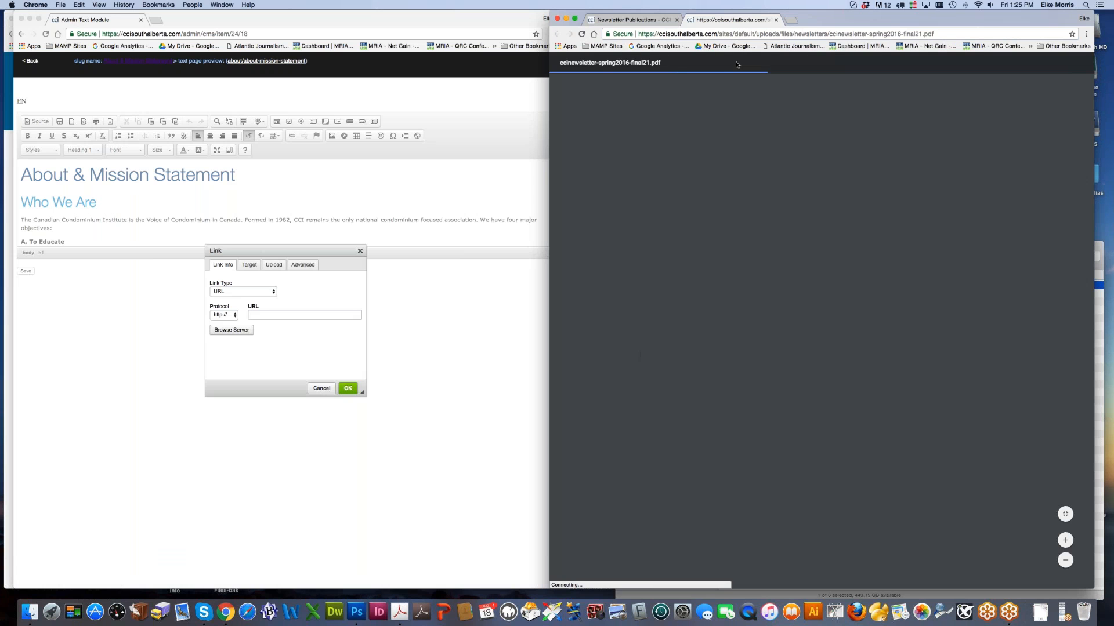
left_click(775, 19)
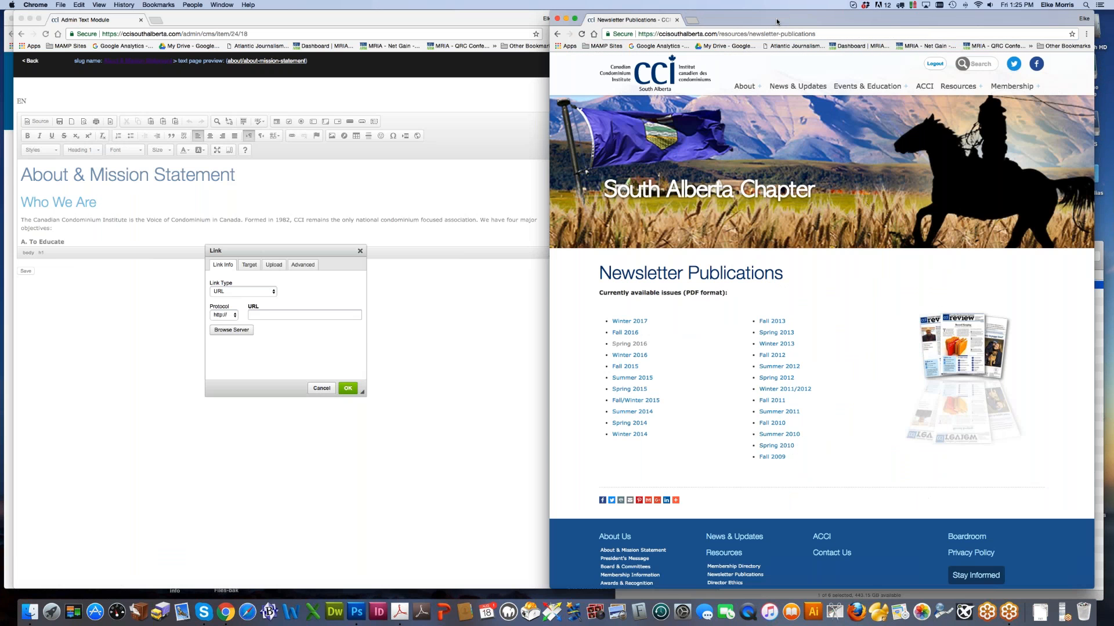
left_click(448, 331)
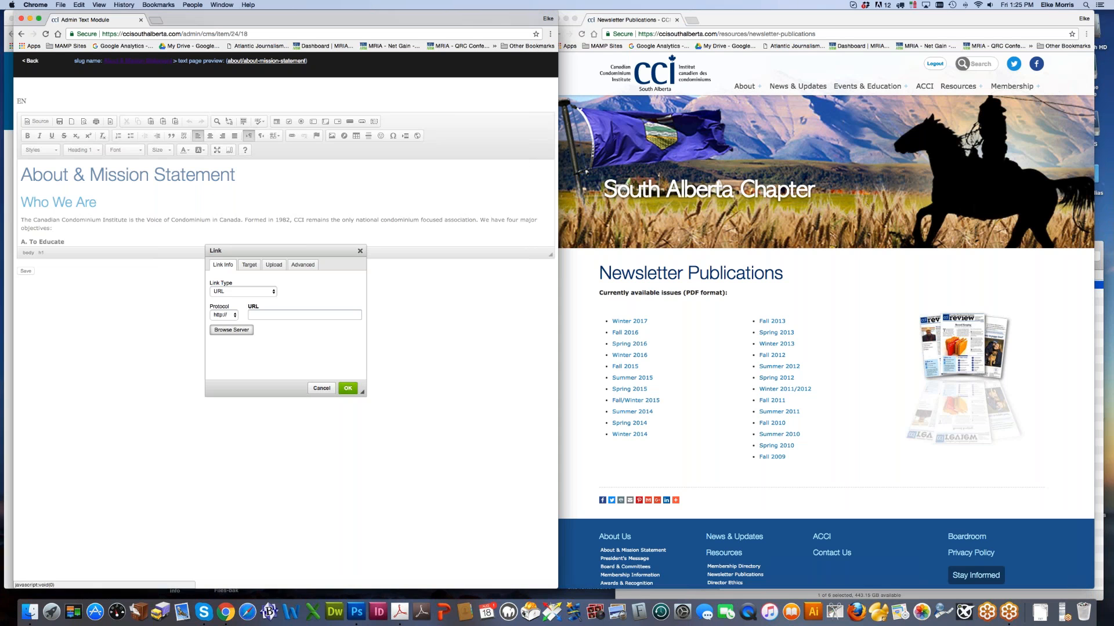
left_click(322, 388)
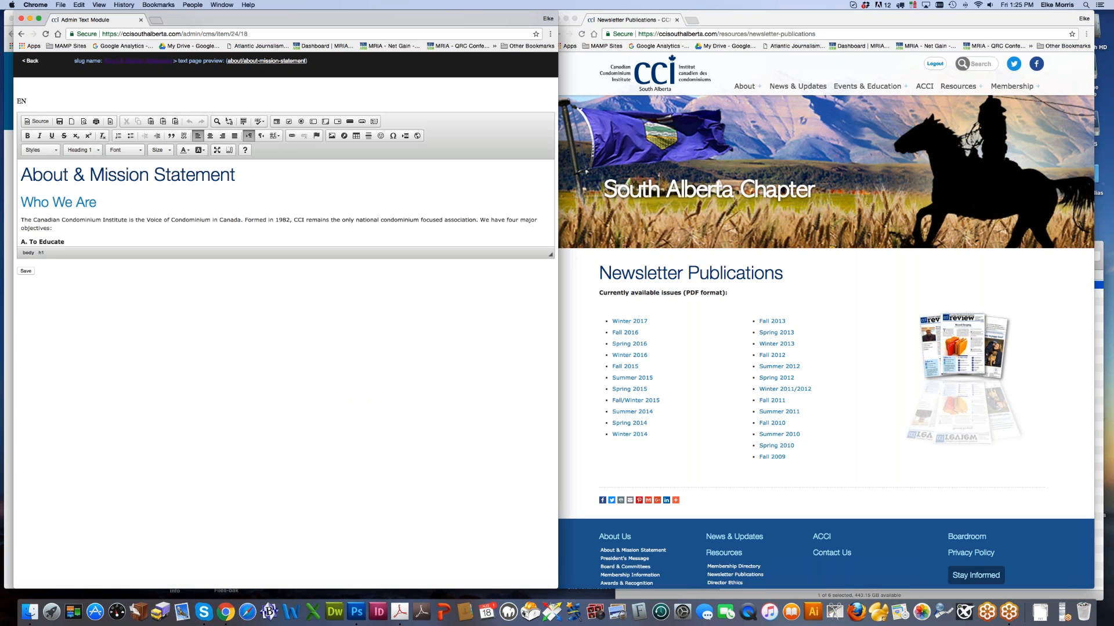
left_click(21, 19)
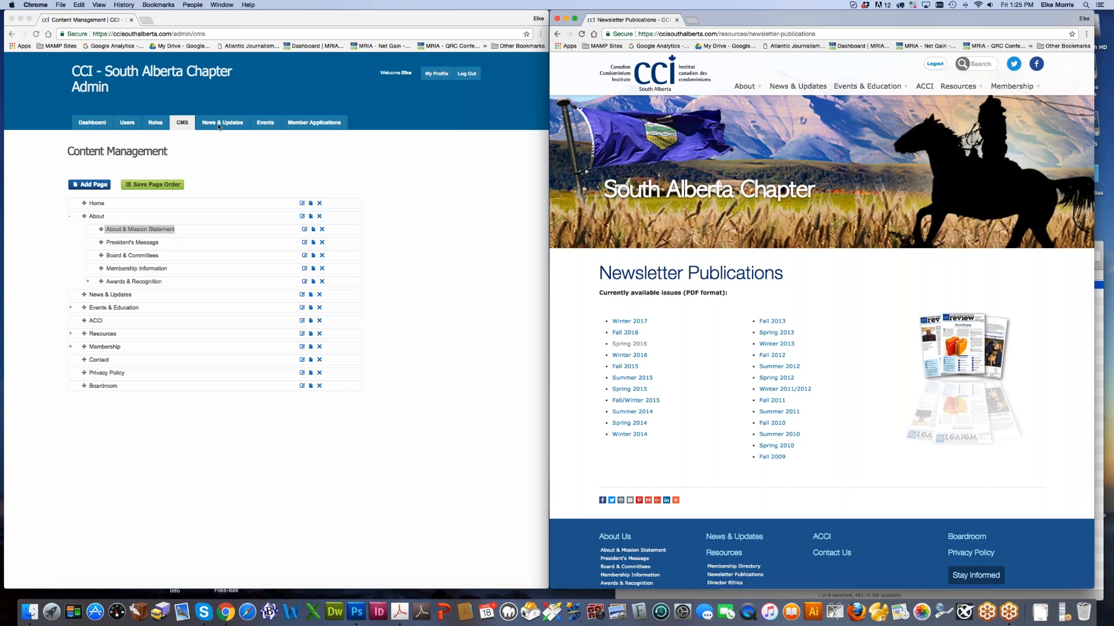
Step: Show the public Upcoming Events page and the admin Events list
left_click(261, 126)
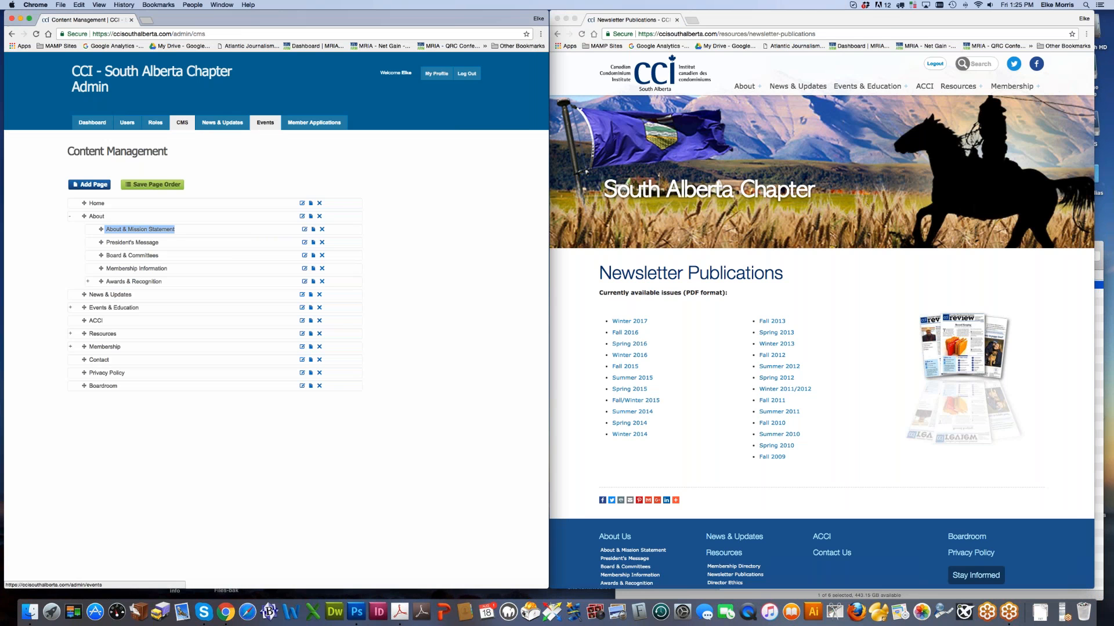
left_click(909, 251)
mouse_move(859, 87)
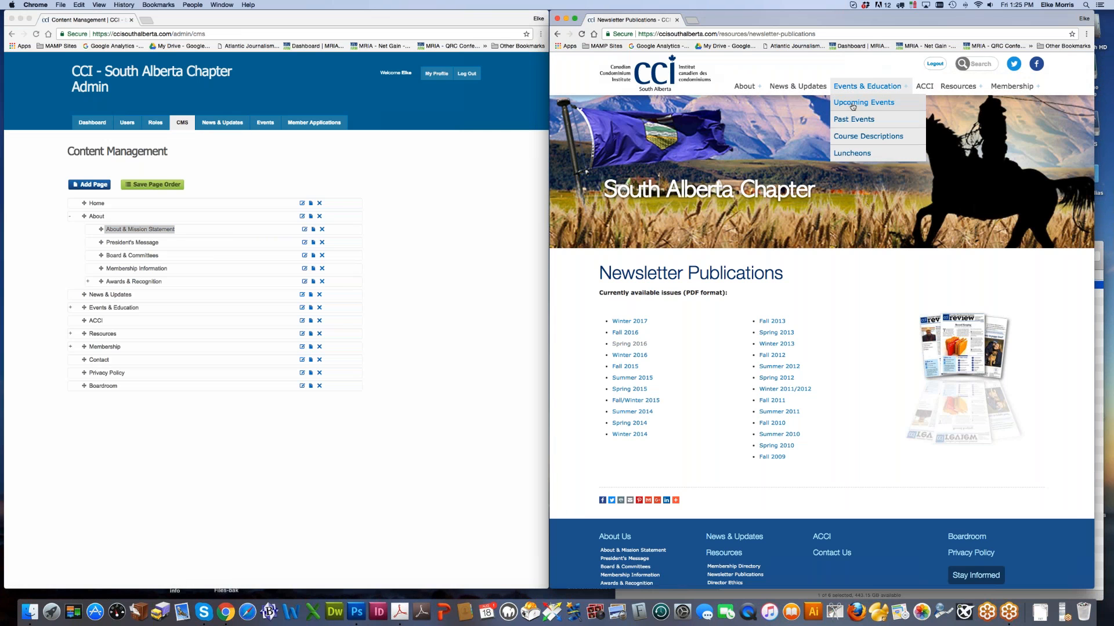
left_click(845, 109)
left_click(265, 126)
left_click(265, 127)
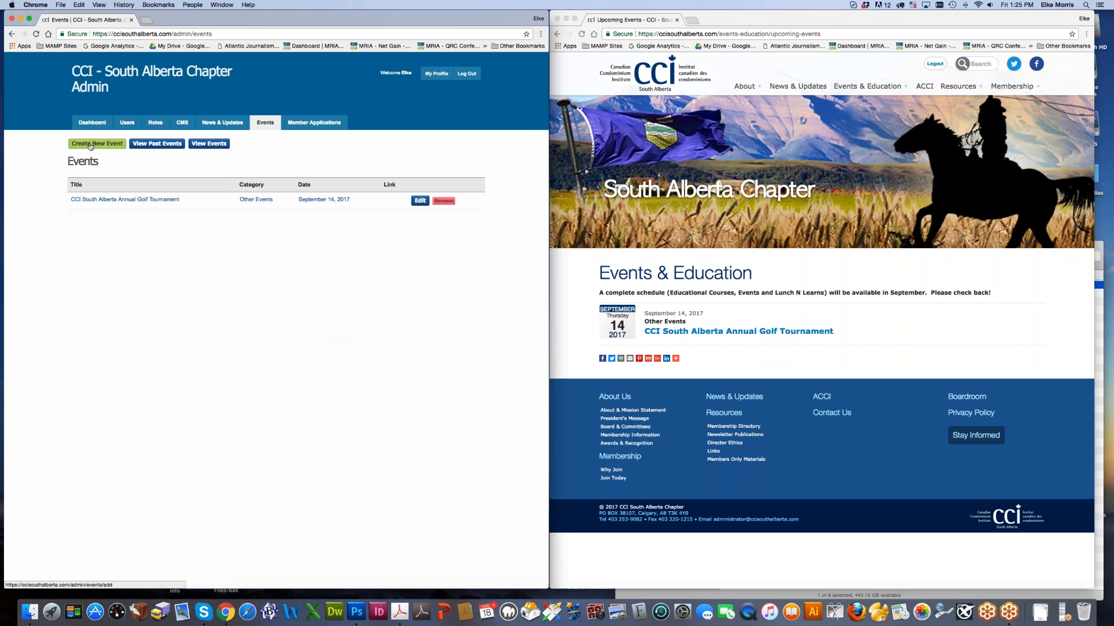
Step: Create a new event titled 'Seminar-Condo Updates'
left_click(90, 143)
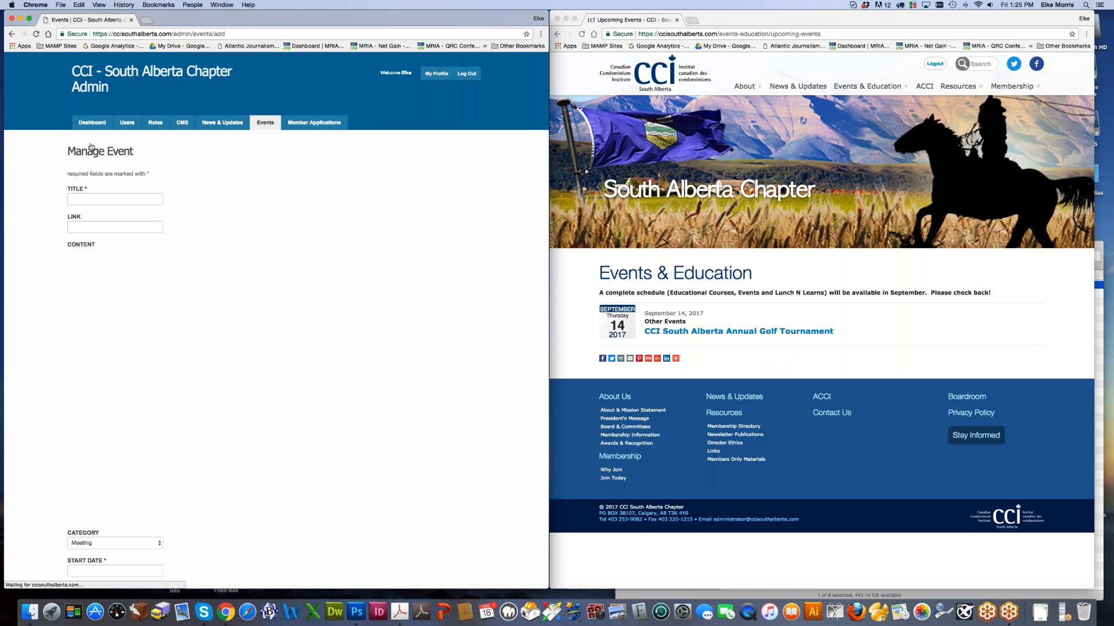
left_click(84, 197)
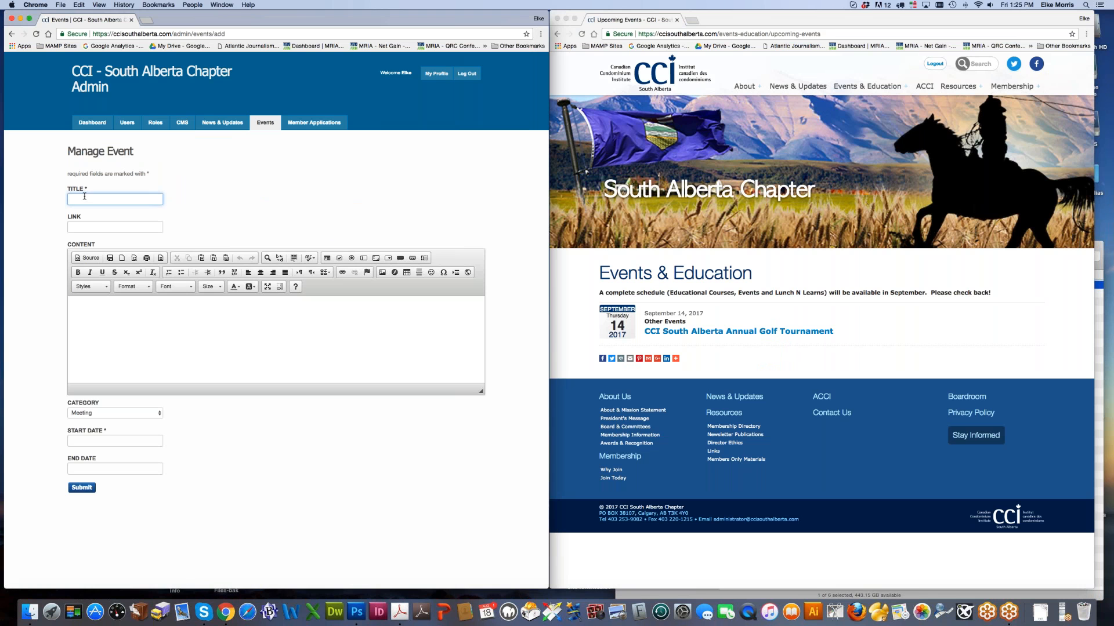
type("Seminar-Condo Updates")
Step: Write content lines Seminar, Condo Updates, Date:, Time and Place with filler text
left_click(116, 324)
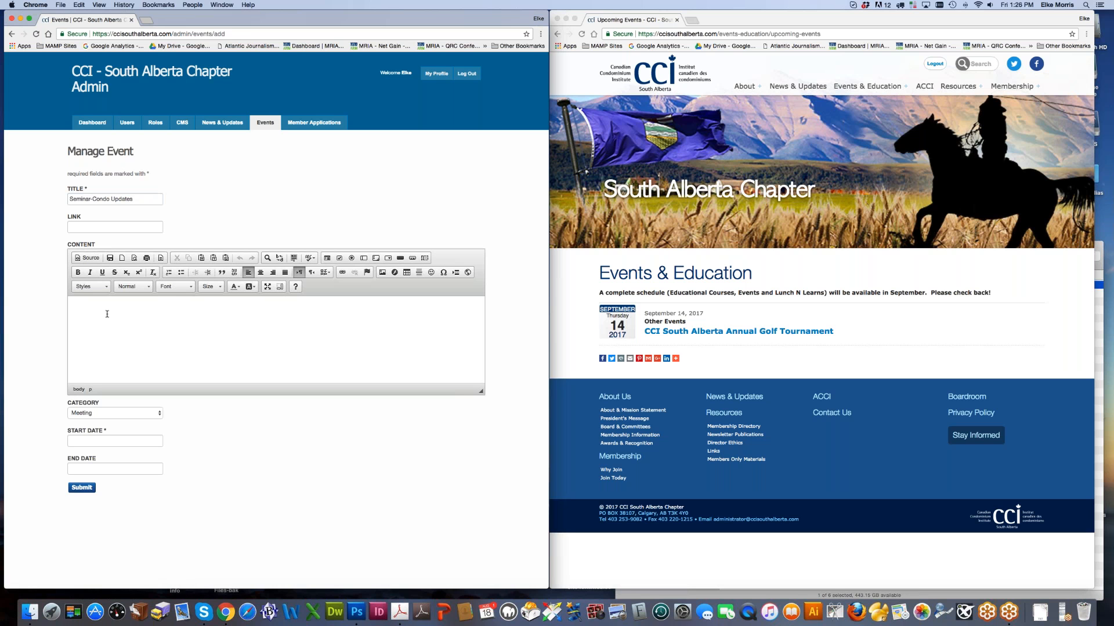
type("Seminar")
key("Return")
type("Condo Updates")
key("Return")
type("Date:")
key("Return")
type("Time")
key("Return")
type("Place ")
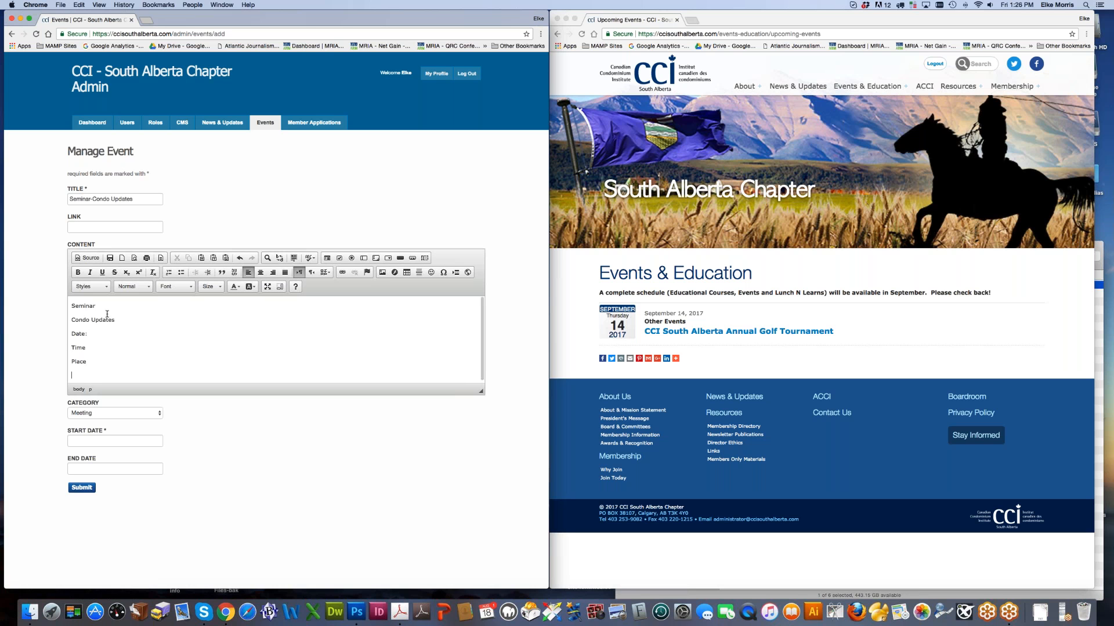
type("Text text tesxt")
Step: Copy the 'text text' filler and paste it repeatedly to lengthen the content
left_click_drag(85, 375, 142, 378)
key("super+c")
key("super+v")
key("super+v")
key("super+v")
key("super+v")
key("super+v")
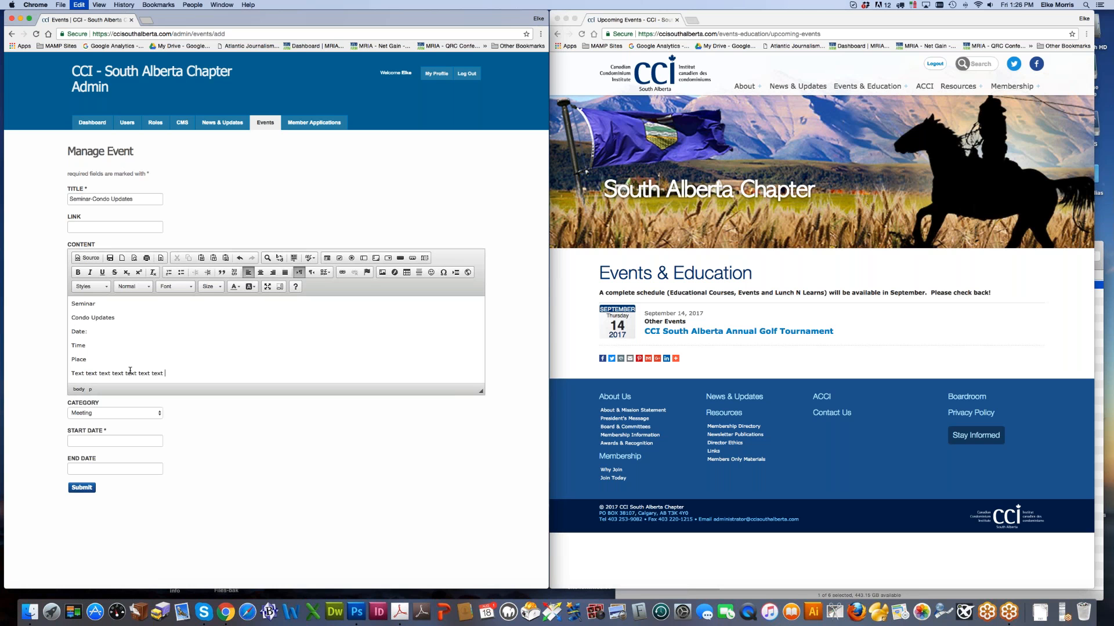
key("super+v")
key("super+v")
key("super+v")
key("super+v")
key("super+v")
key("super+v")
key("super+v")
key("super+v")
key("super+v")
key("super+v")
key("super+v")
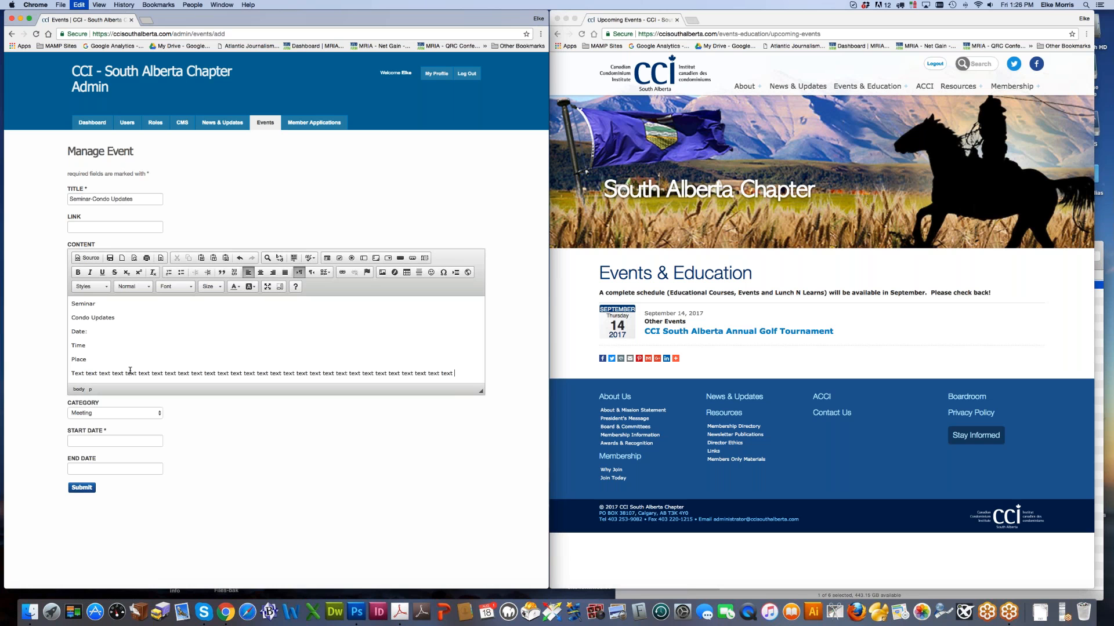
Step: Paste more filler, remove the Date line, add '.m.' to Time and 'Local hotel' to Place
key("super+v")
key("super+v")
left_click(92, 341)
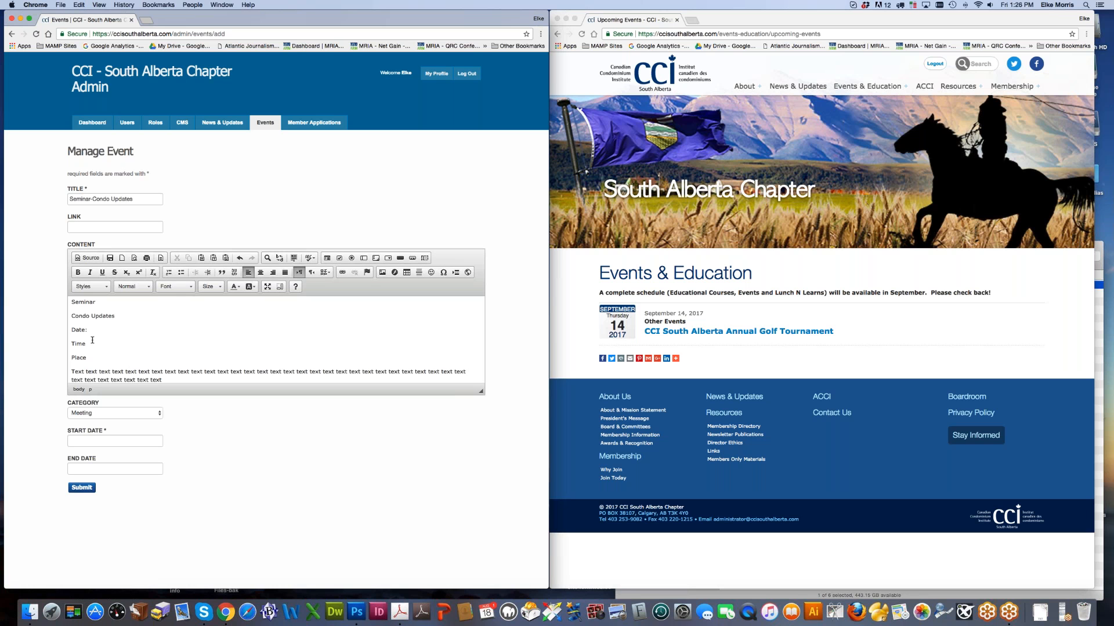
left_click(101, 358)
left_click(112, 328)
left_click(71, 345)
triple_click(79, 331)
key("BackSpace")
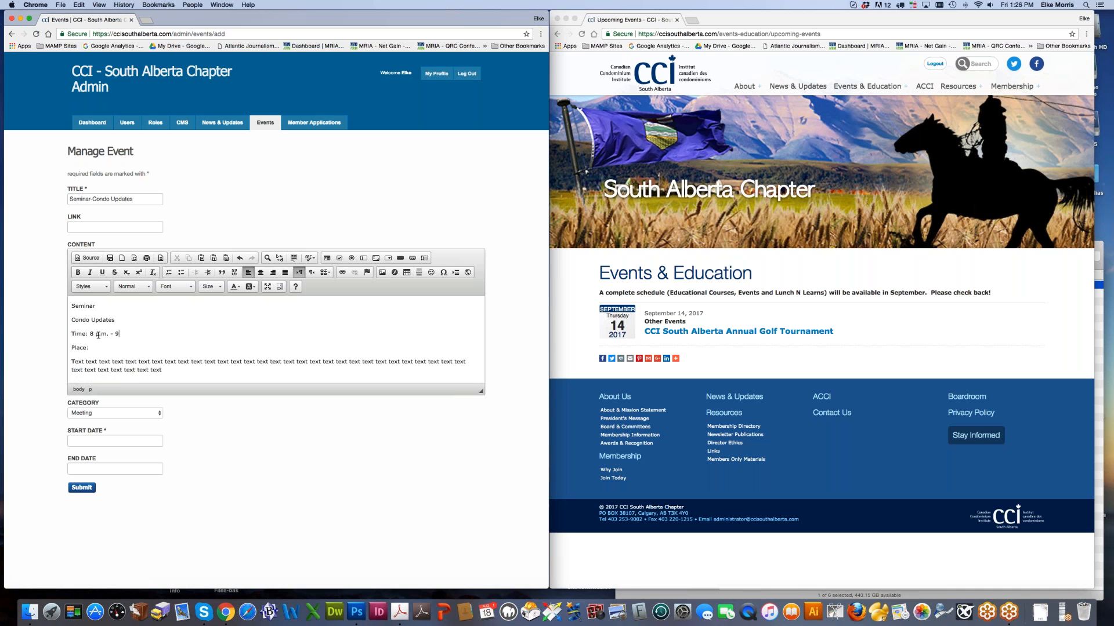
type(".m.")
left_click(97, 346)
type("Local hotel")
Step: Set the event category to Seminar and delete the leftover Seminar content line
left_click(118, 414)
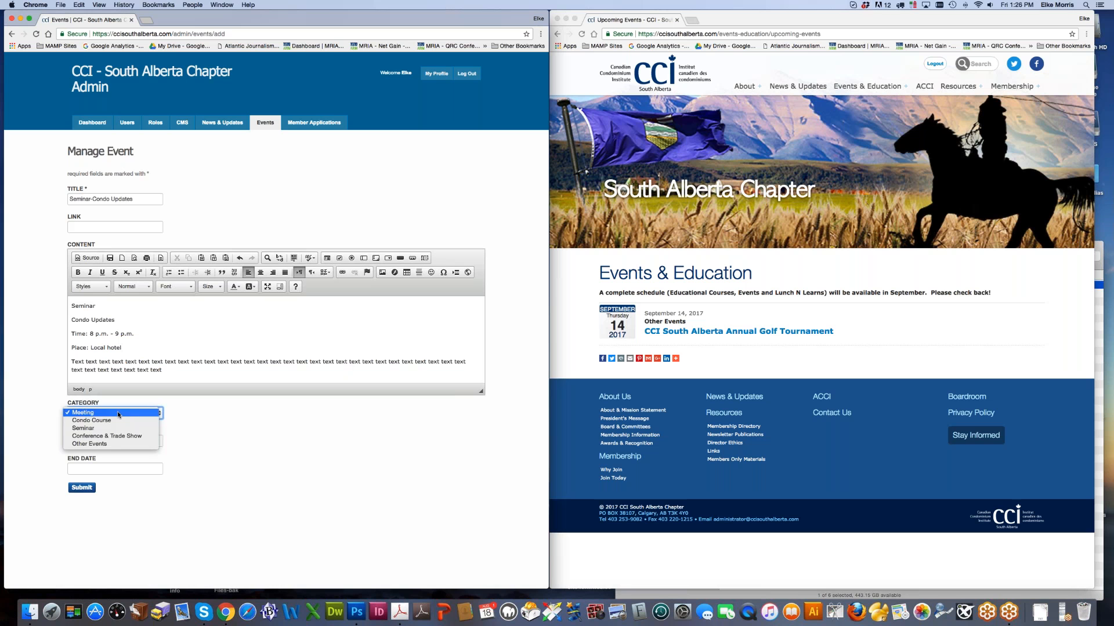
left_click(87, 428)
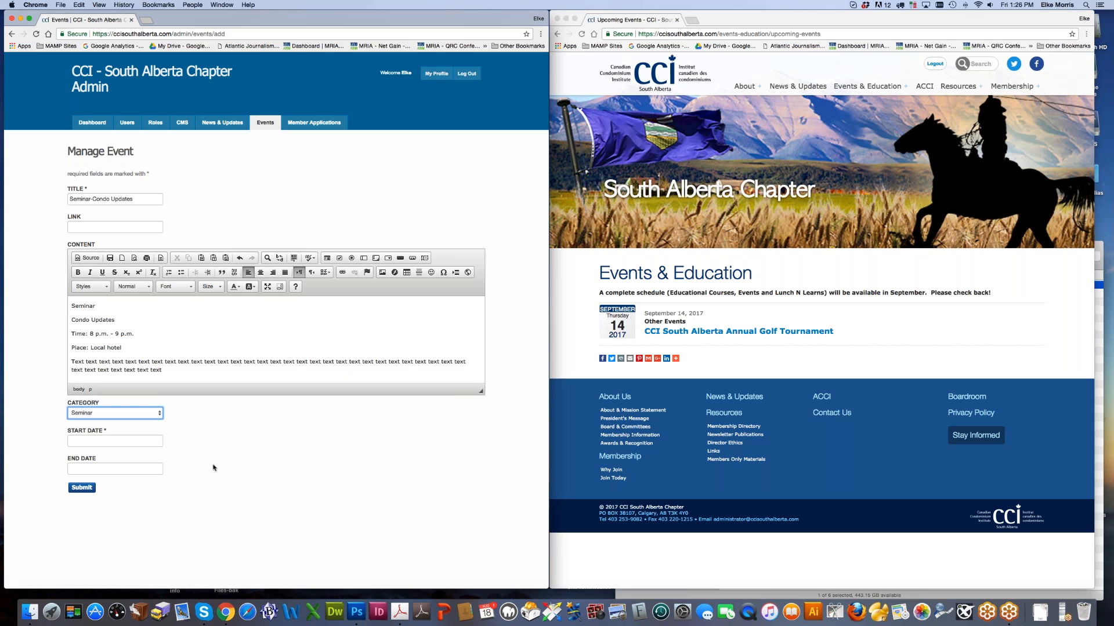
double_click(73, 308)
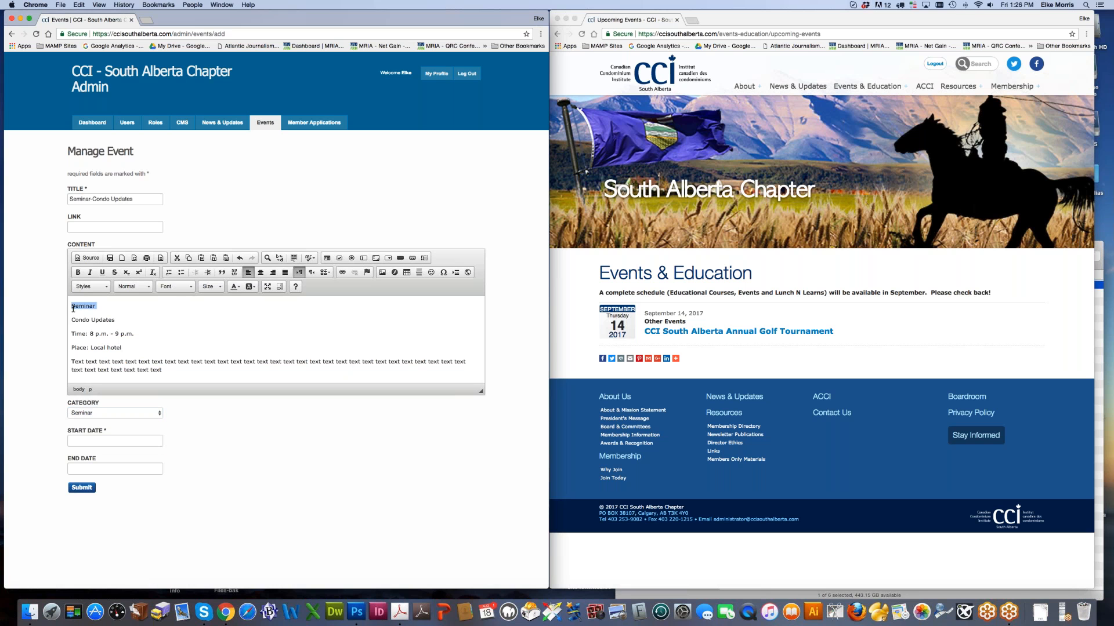
key("BackSpace")
key("BackSpace")
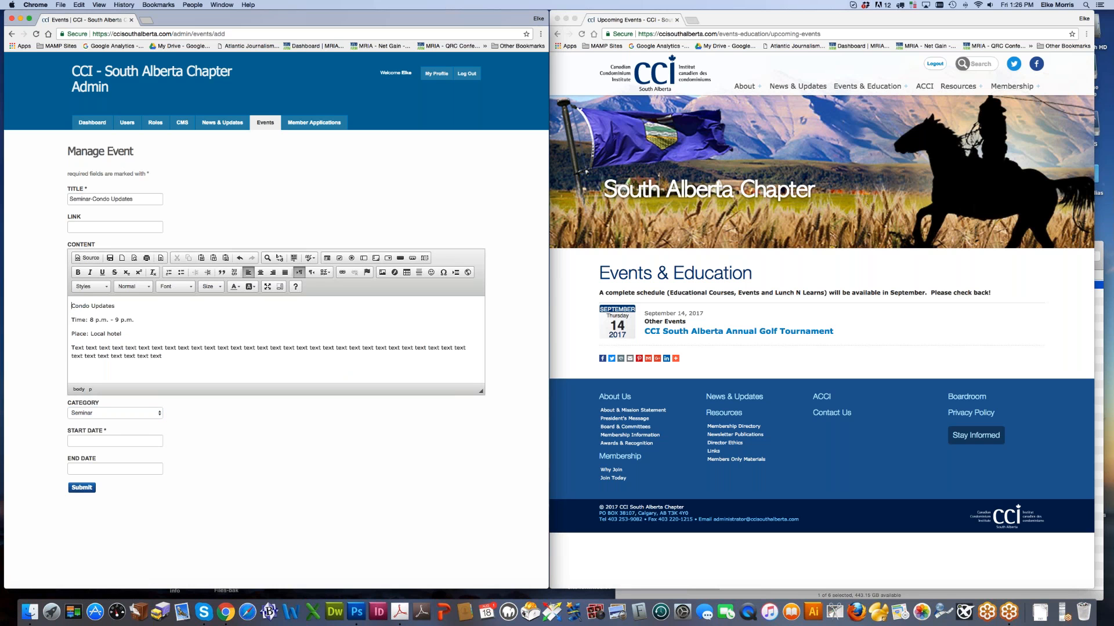
Step: Set both start and end dates to August 24, 2017
left_click(161, 442)
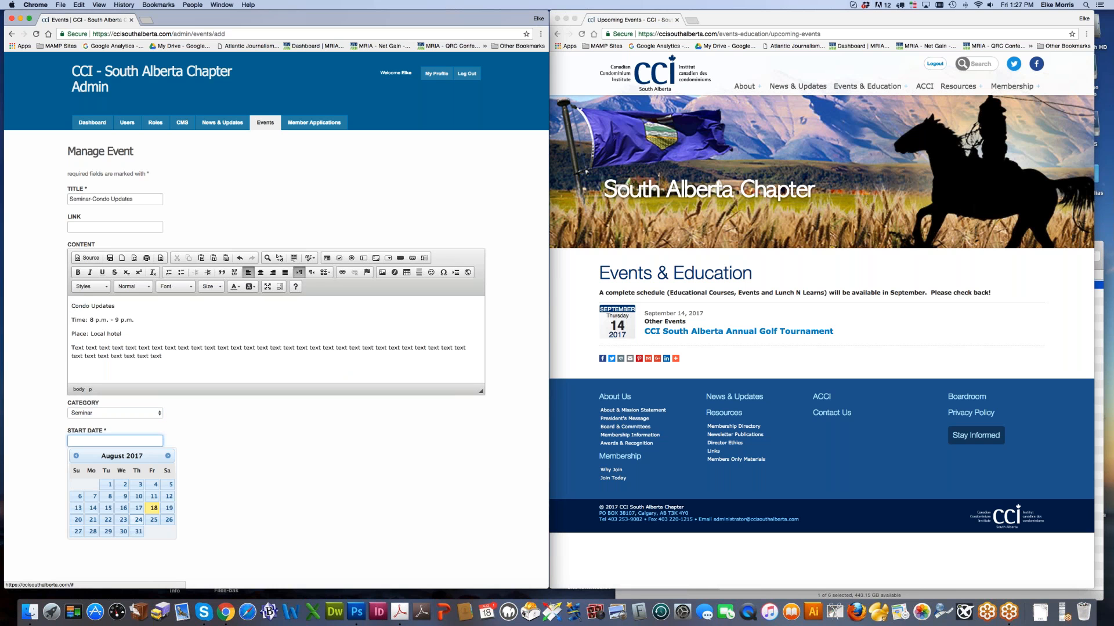
left_click(139, 520)
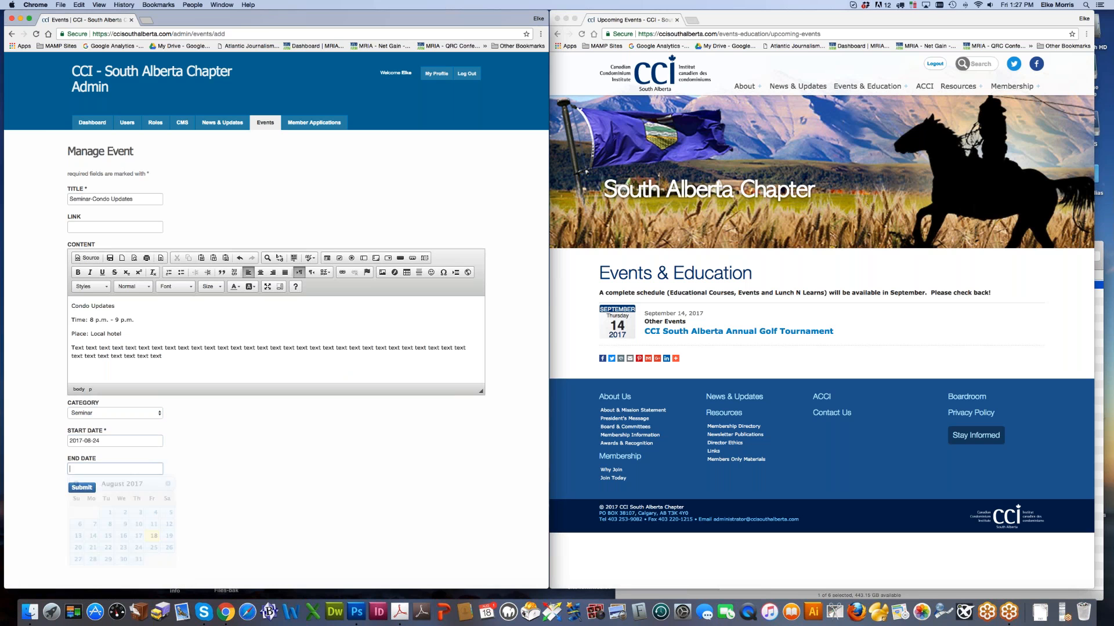
left_click(116, 468)
left_click(138, 547)
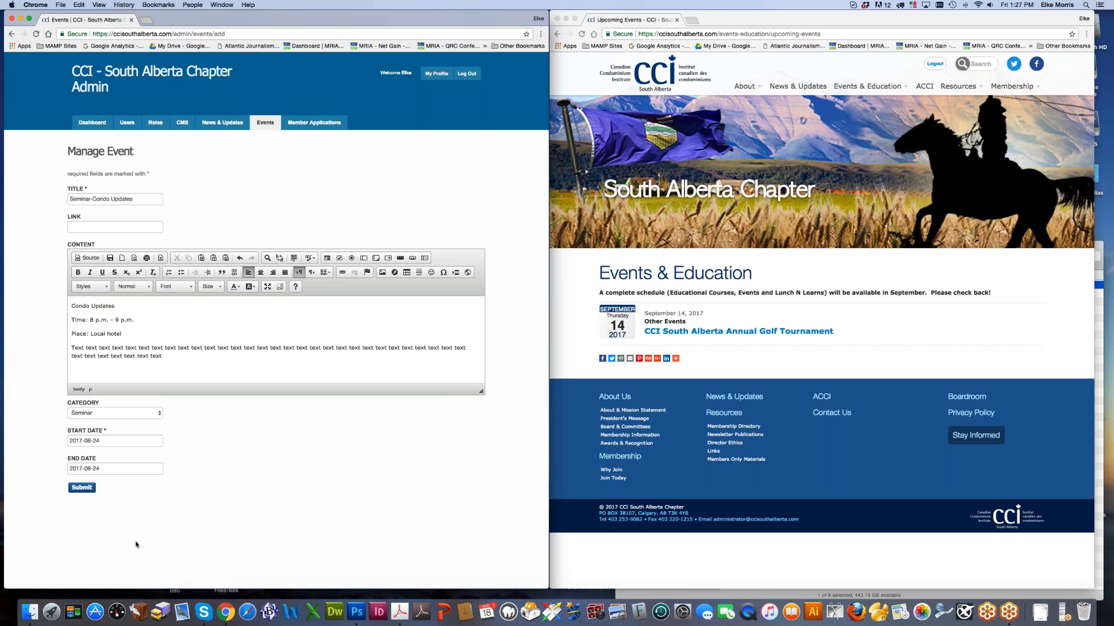
Step: Check paragraph formats for Condo Updates unchanged, then open the public golf tournament page
left_click_drag(115, 306, 70, 306)
left_click(133, 287)
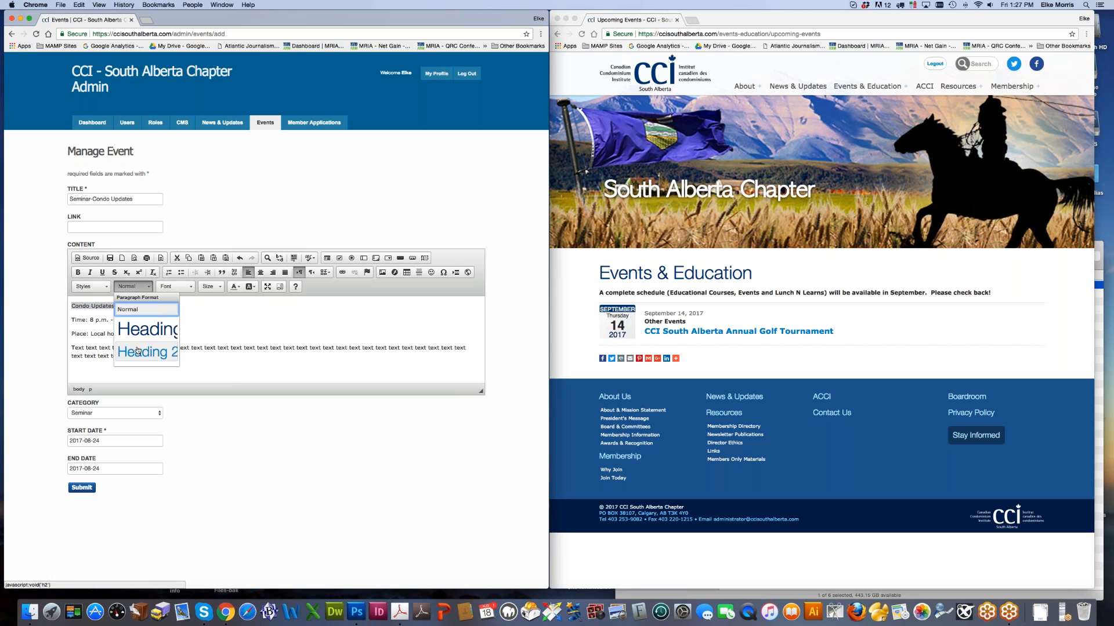
left_click(681, 349)
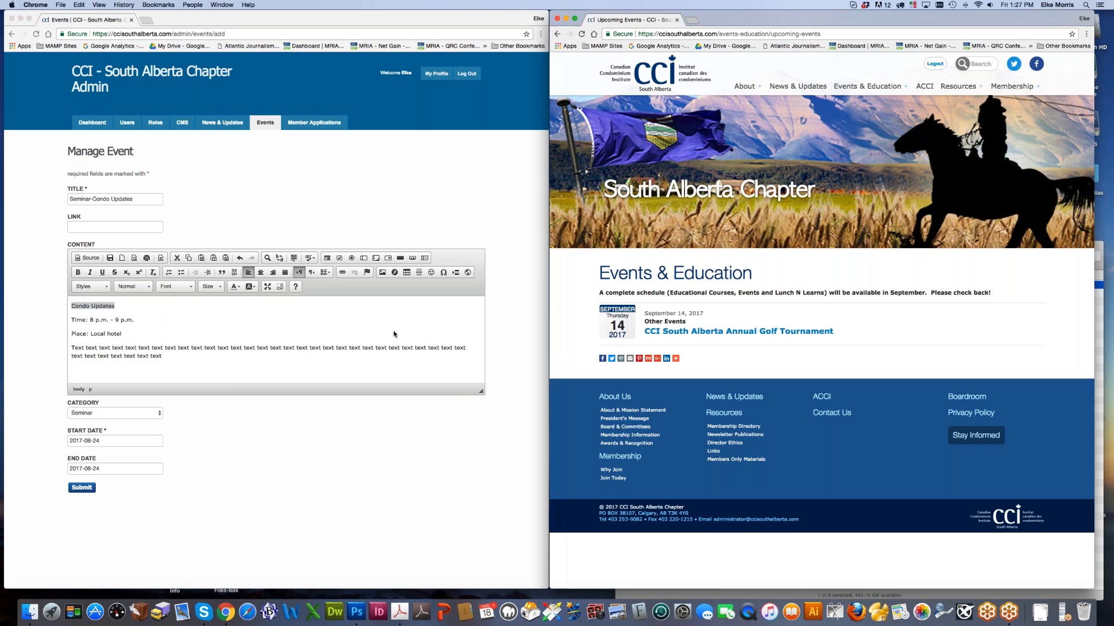
left_click(109, 202)
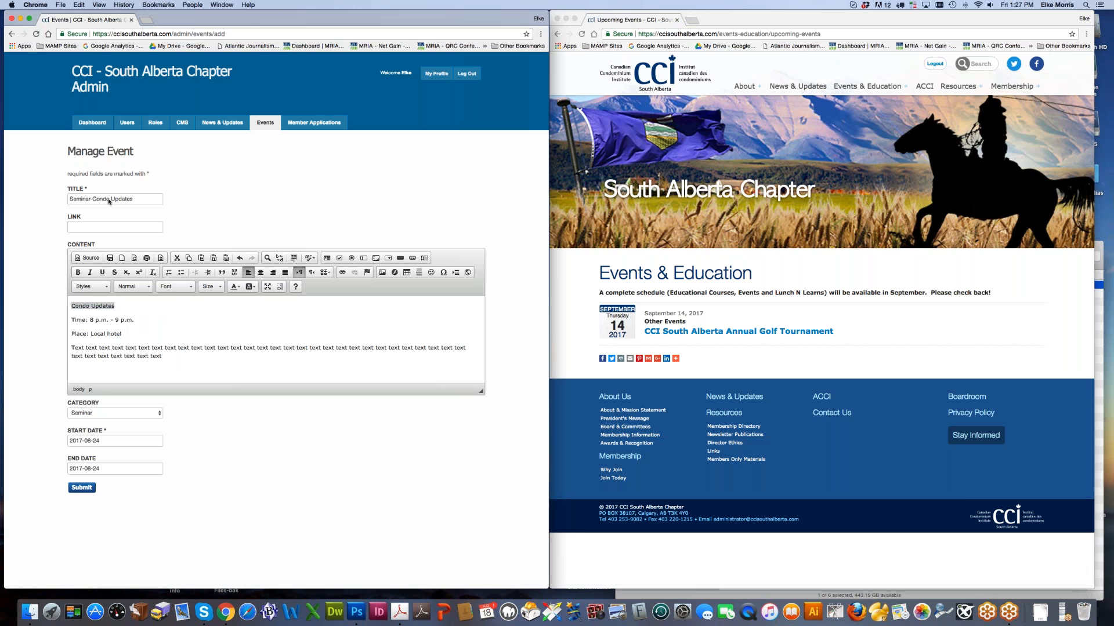
left_click(684, 330)
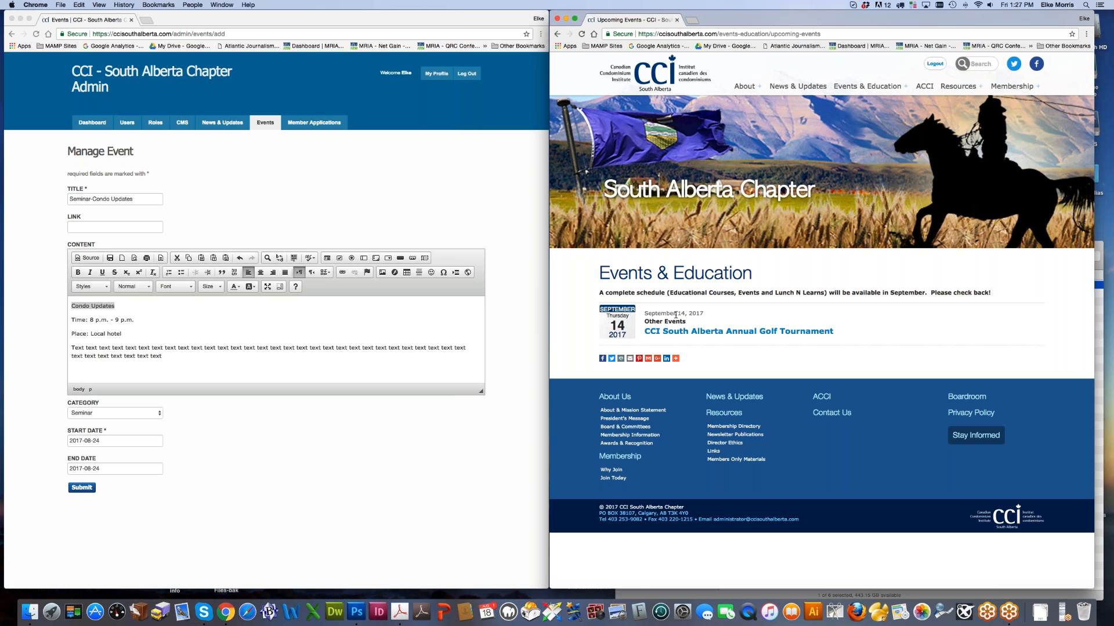
left_click(708, 335)
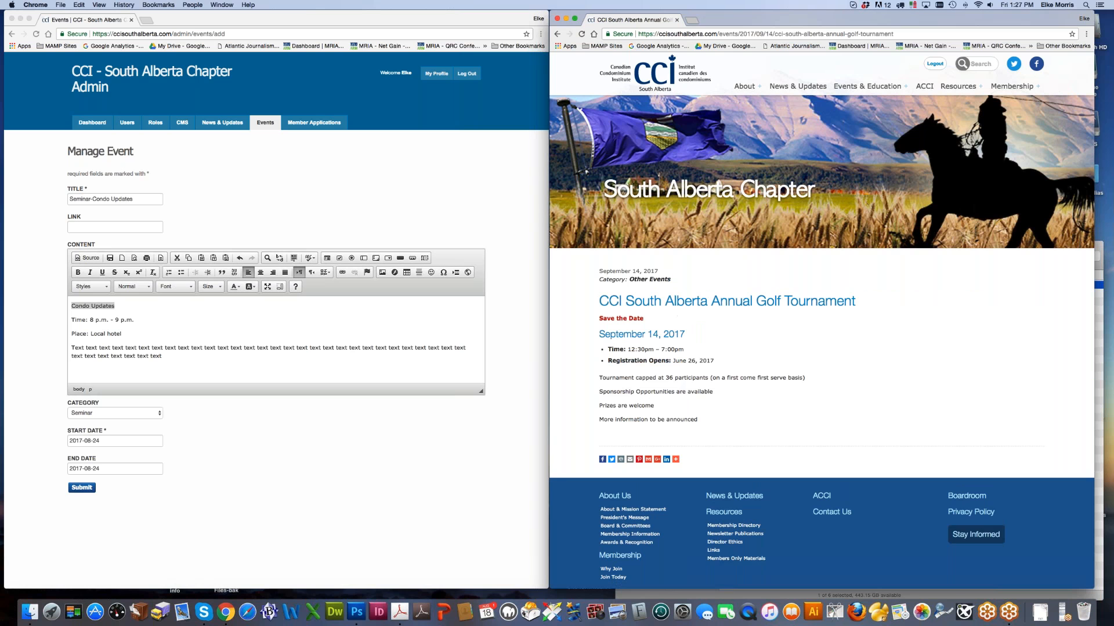
Step: Check the live event details, then delete 'Seminar-' so the title reads 'Condo Updates'
triple_click(601, 271)
left_click_drag(677, 281, 633, 280)
left_click_drag(602, 302, 857, 301)
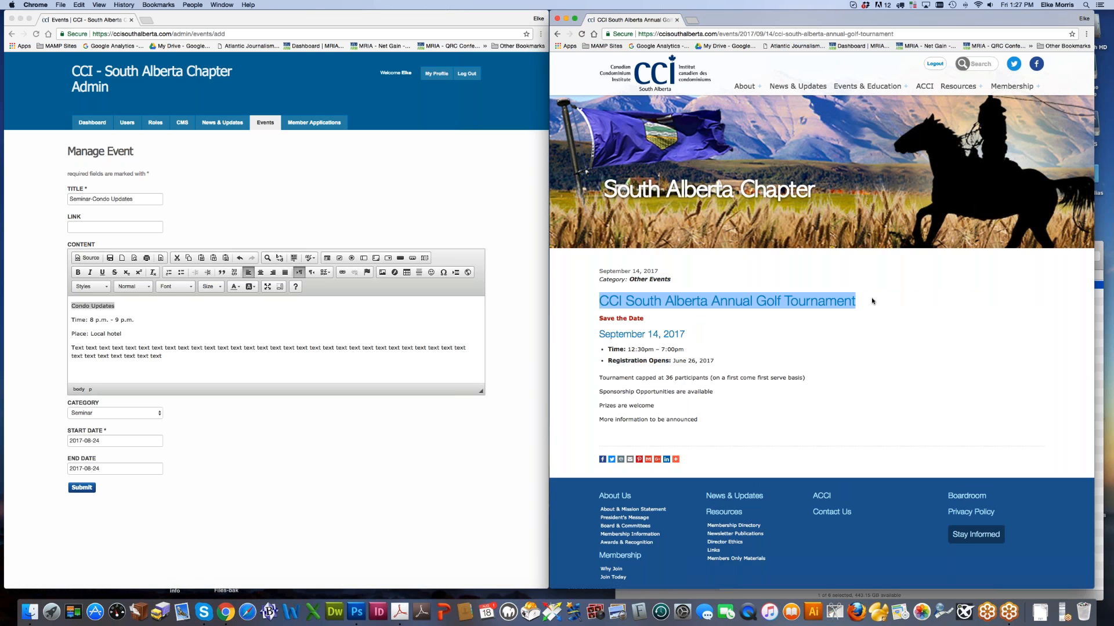
left_click(97, 206)
mouse_move(70, 199)
left_mouse_down()
mouse_move(110, 199)
mouse_move(92, 199)
left_mouse_up()
key("BackSpace")
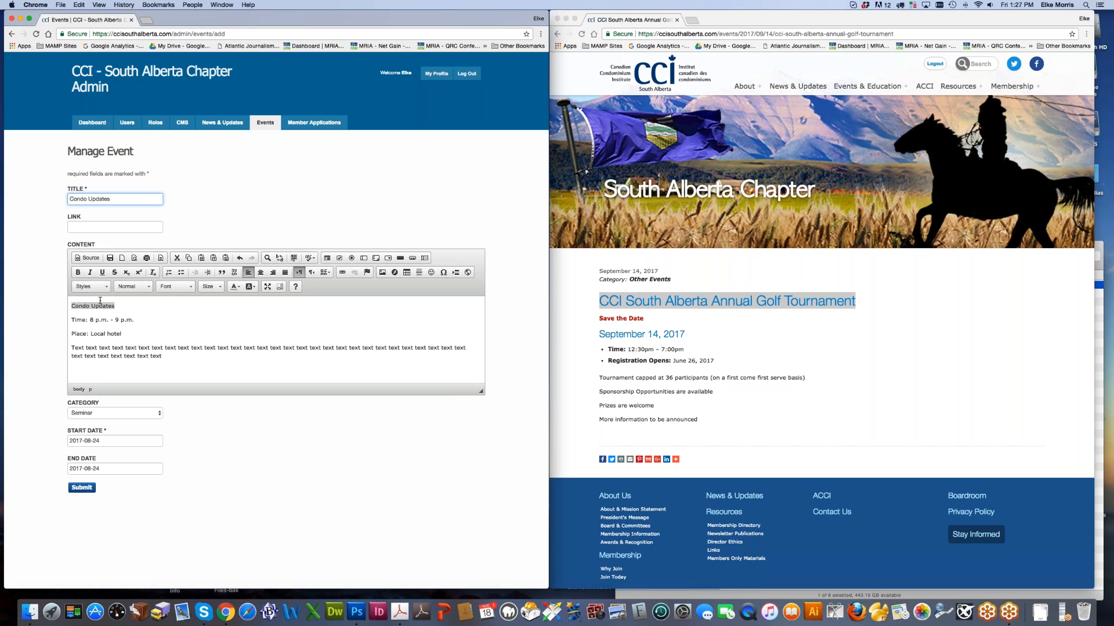
Step: Delete the redundant Condo Updates content line, bold 'Time:' and 'Place:', and submit the event
left_click_drag(70, 319, 70, 306)
key("BackSpace")
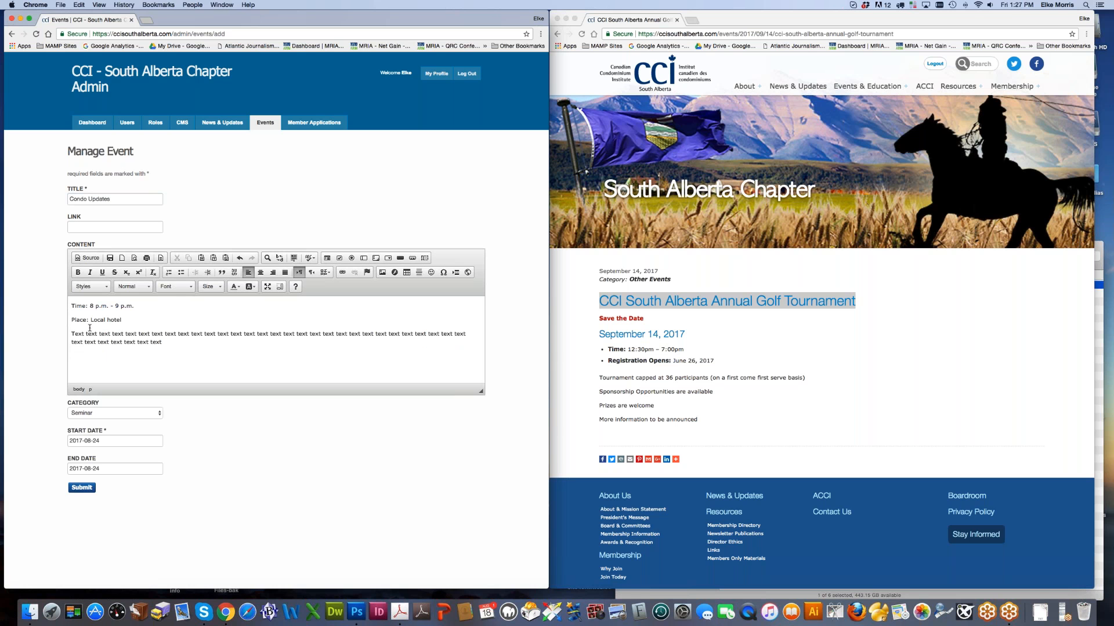
left_click_drag(71, 306, 87, 306)
key("super+b")
left_click_drag(71, 320, 89, 320)
key("super+b")
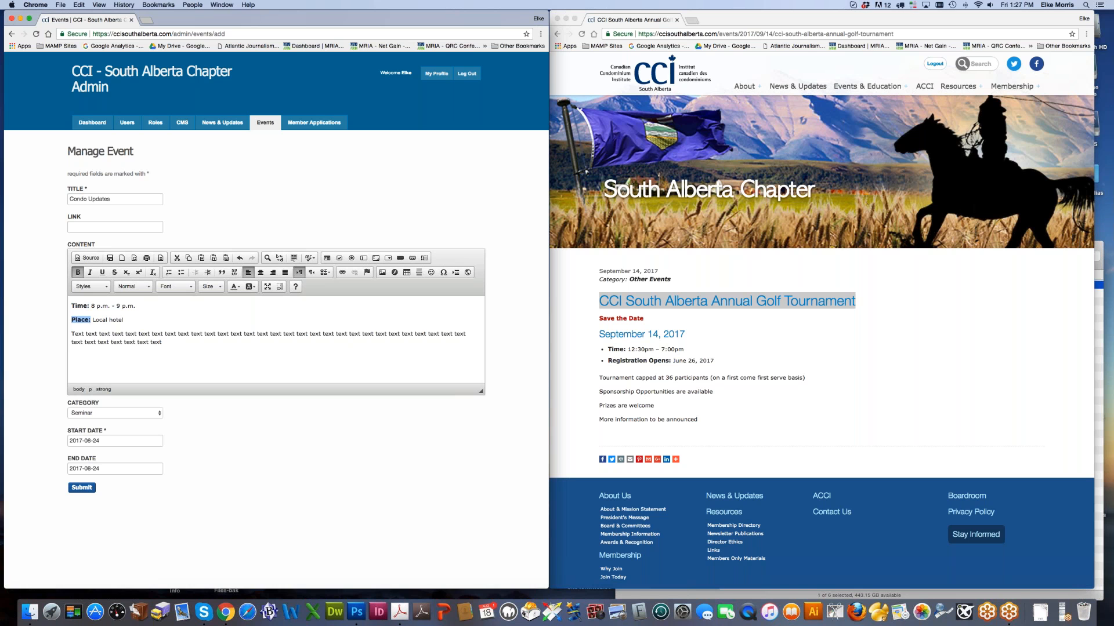
left_click(82, 488)
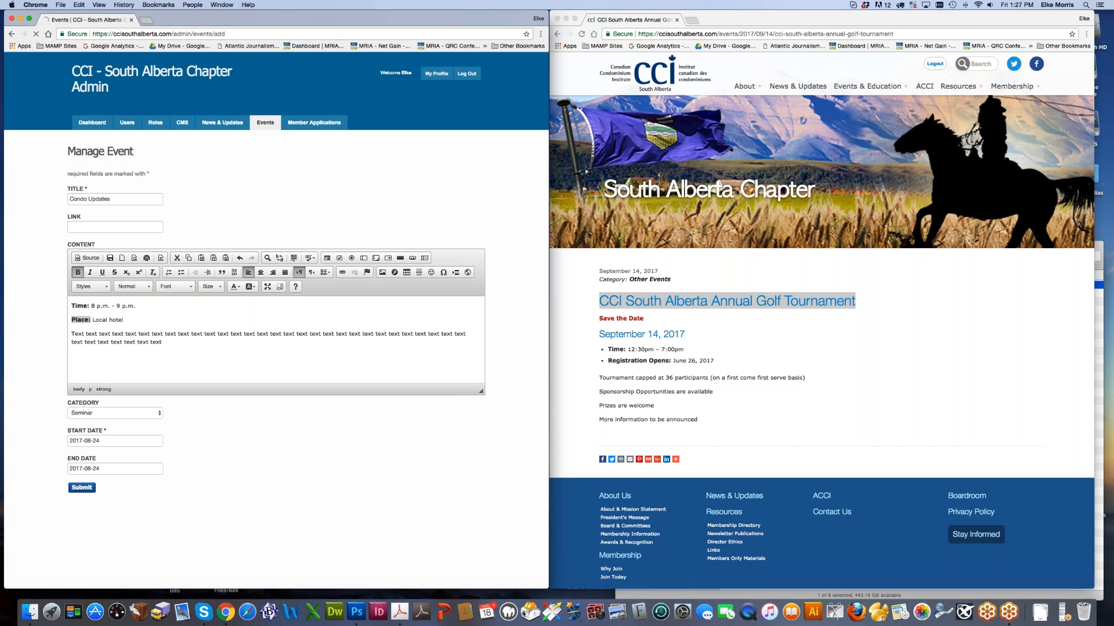
Step: View the Condo Updates seminar page under Upcoming Events on the public site
left_click(832, 324)
mouse_move(862, 83)
left_click(864, 103)
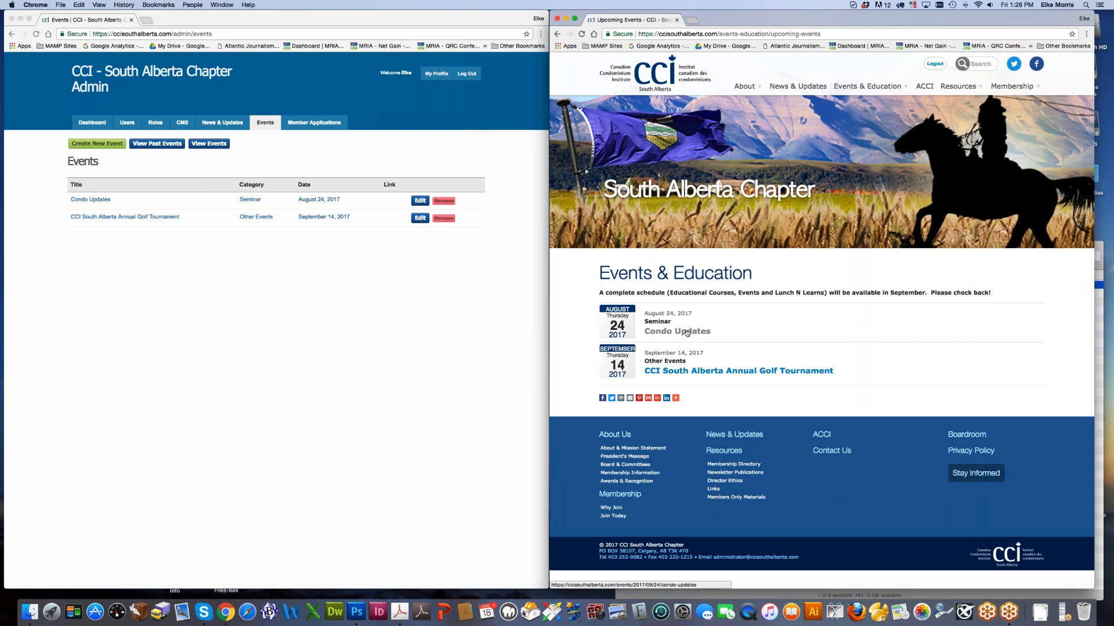
left_click(686, 332)
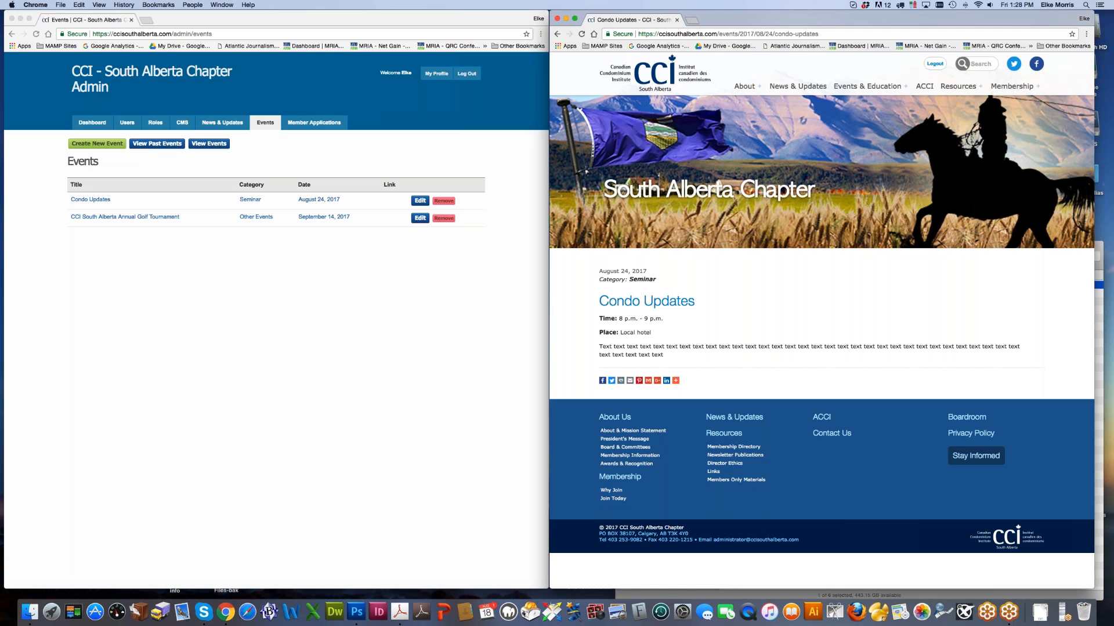
left_click_drag(629, 278, 671, 282)
left_click_drag(595, 305, 696, 304)
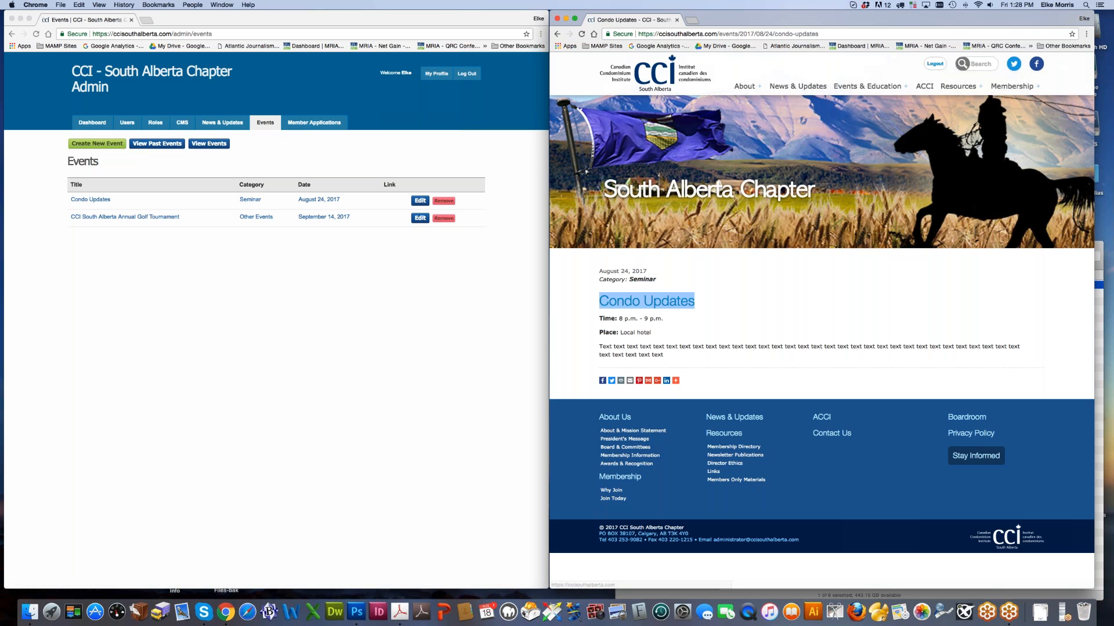
Step: In the admin Events list, cancel removing Condo Updates and open it for editing
left_click(293, 261)
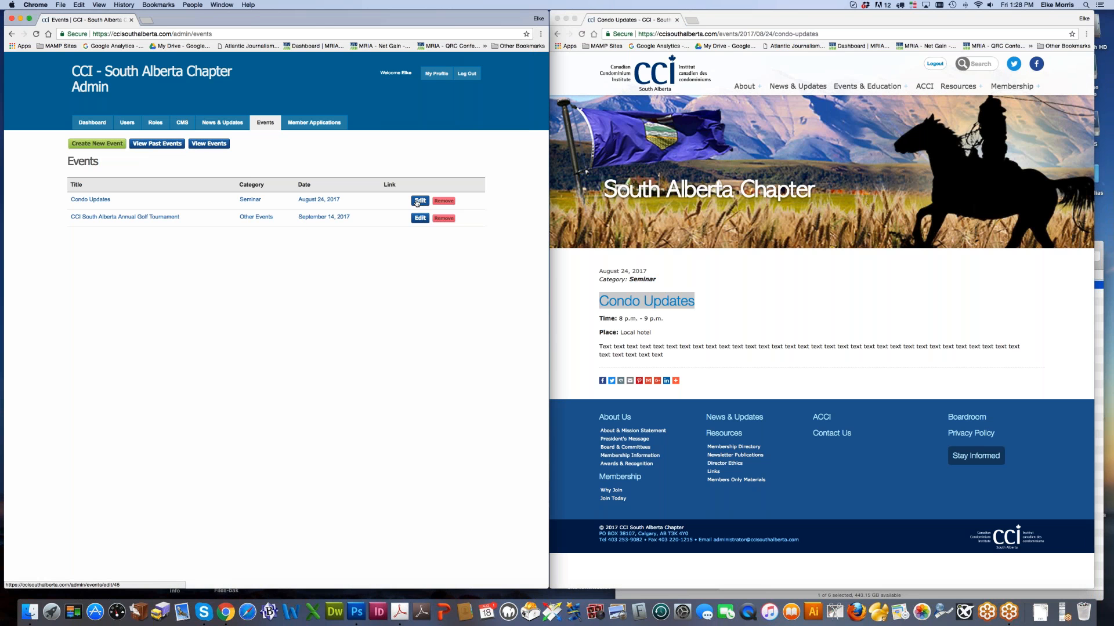
left_click(442, 202)
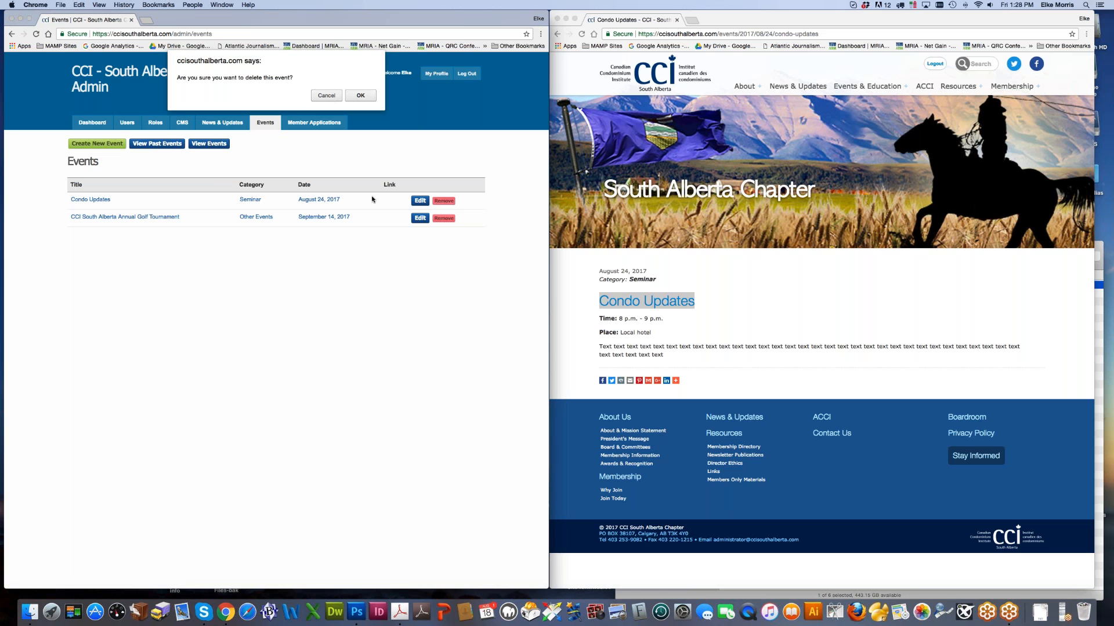
left_click(326, 95)
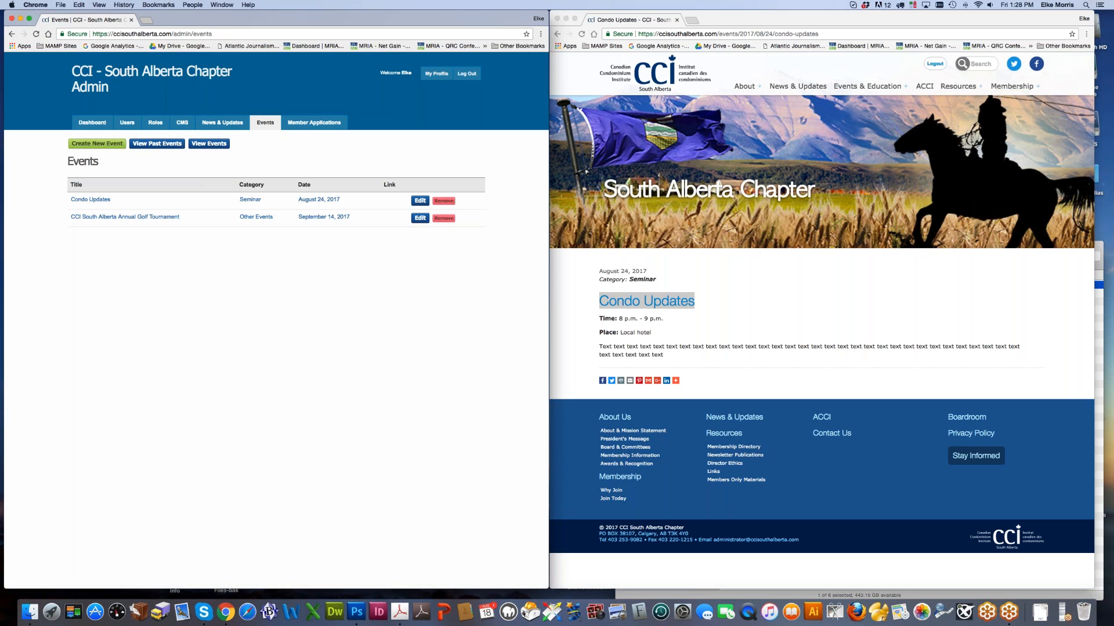
left_click(420, 200)
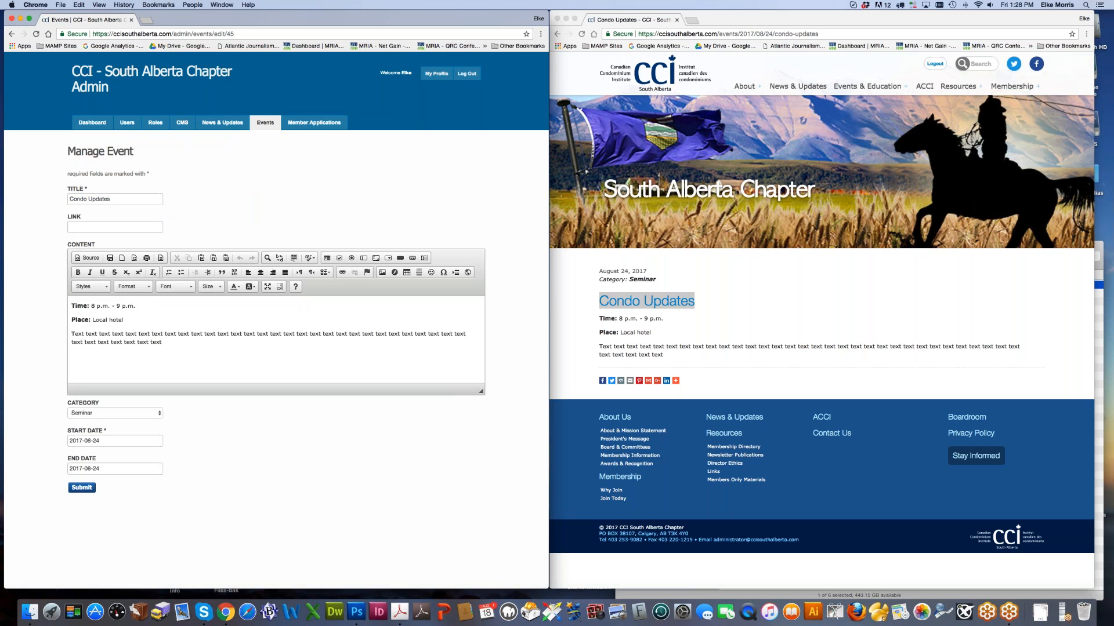
Step: Append 'To register, please click here.' to the content and open Link settings for 'click here'
left_click(111, 361)
left_click(94, 229)
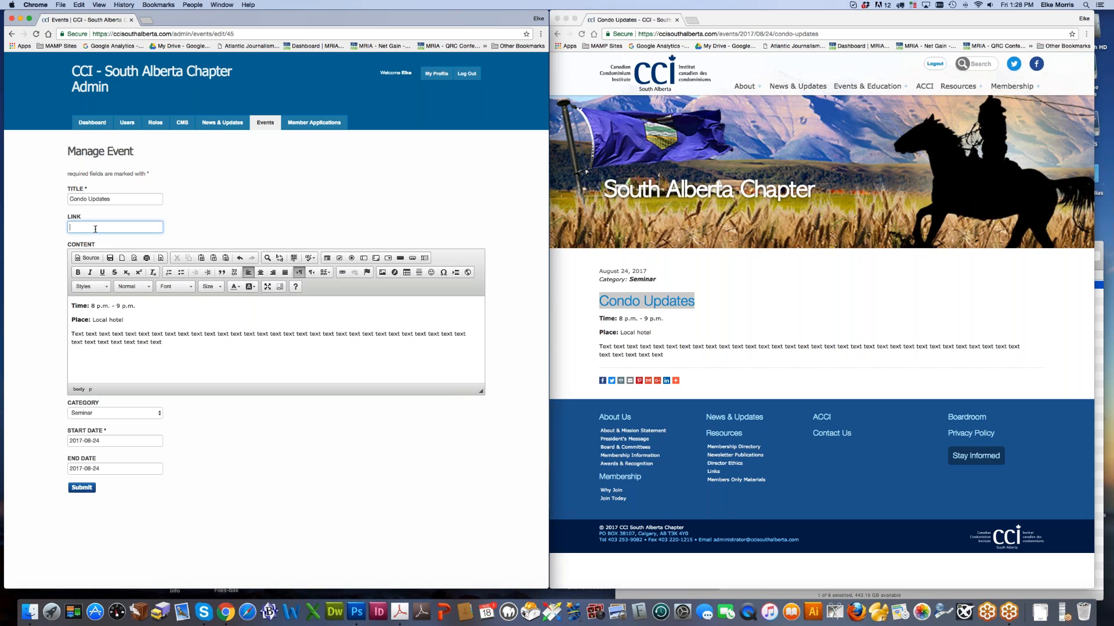
left_click(264, 351)
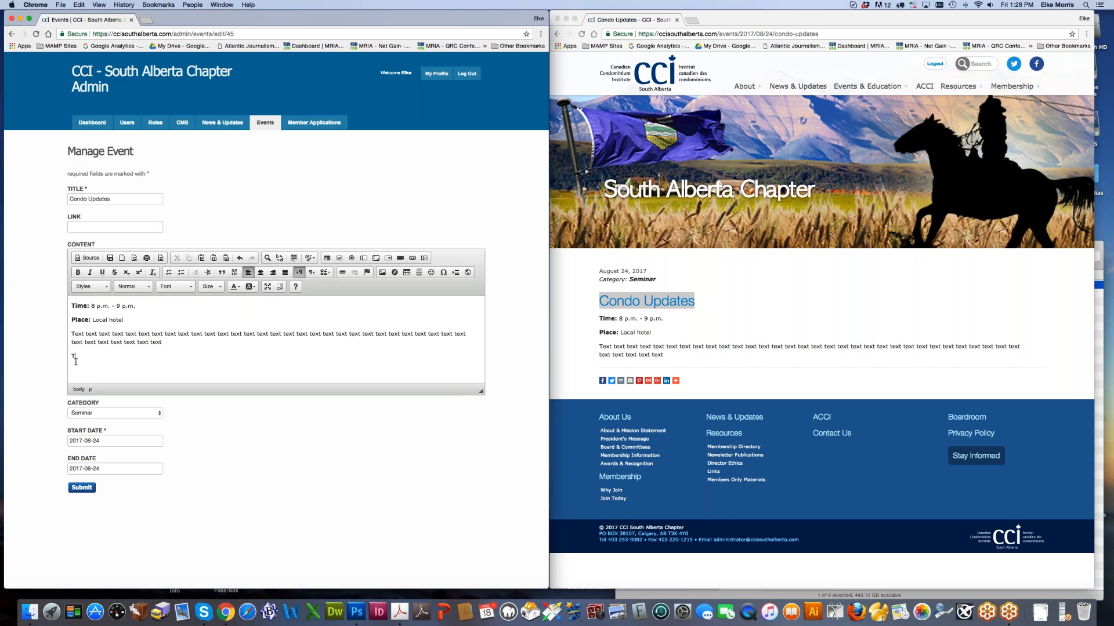
type("To register, please click here.")
left_click_drag(125, 356, 155, 357)
left_click(342, 272)
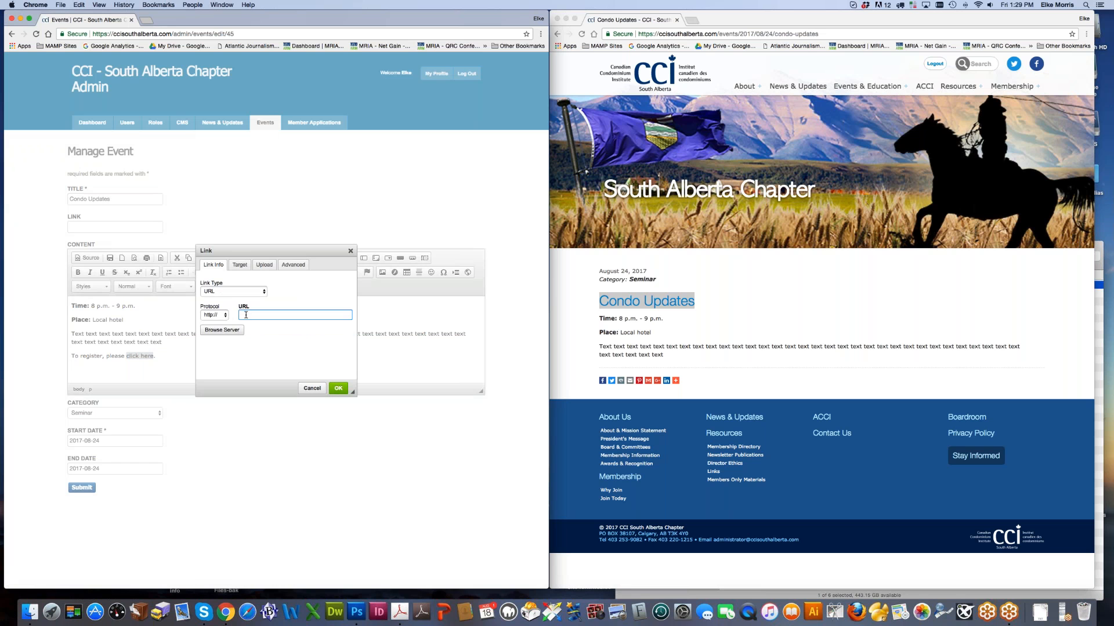
Step: Upload the CCI Nova Scotia CMS guide PDF as the 'click here' link target file
left_click(264, 264)
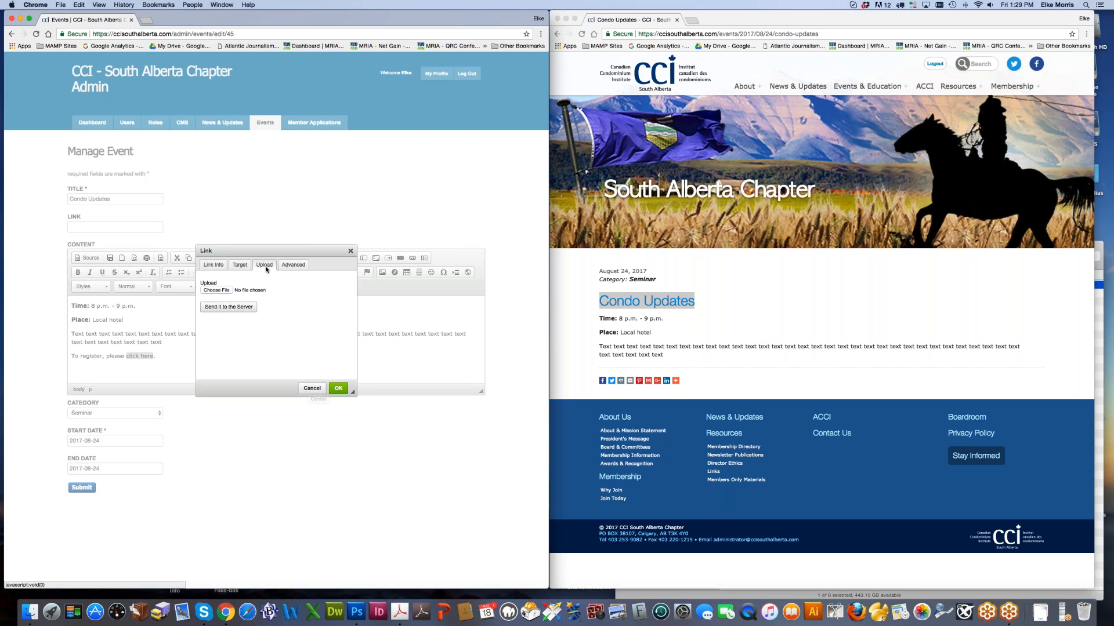
left_click(222, 291)
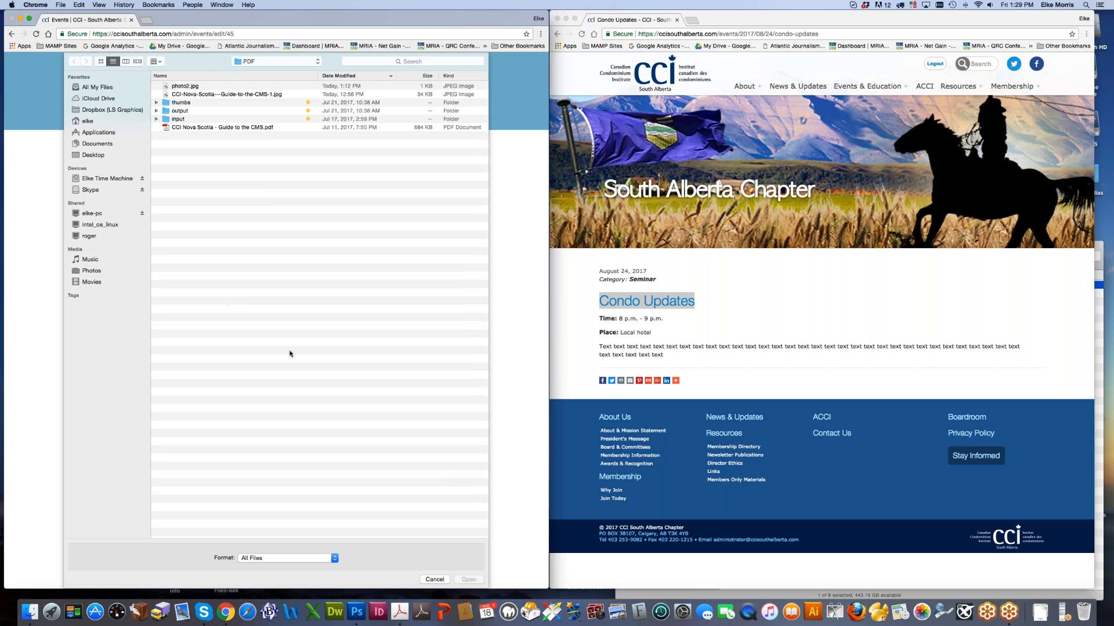
double_click(200, 128)
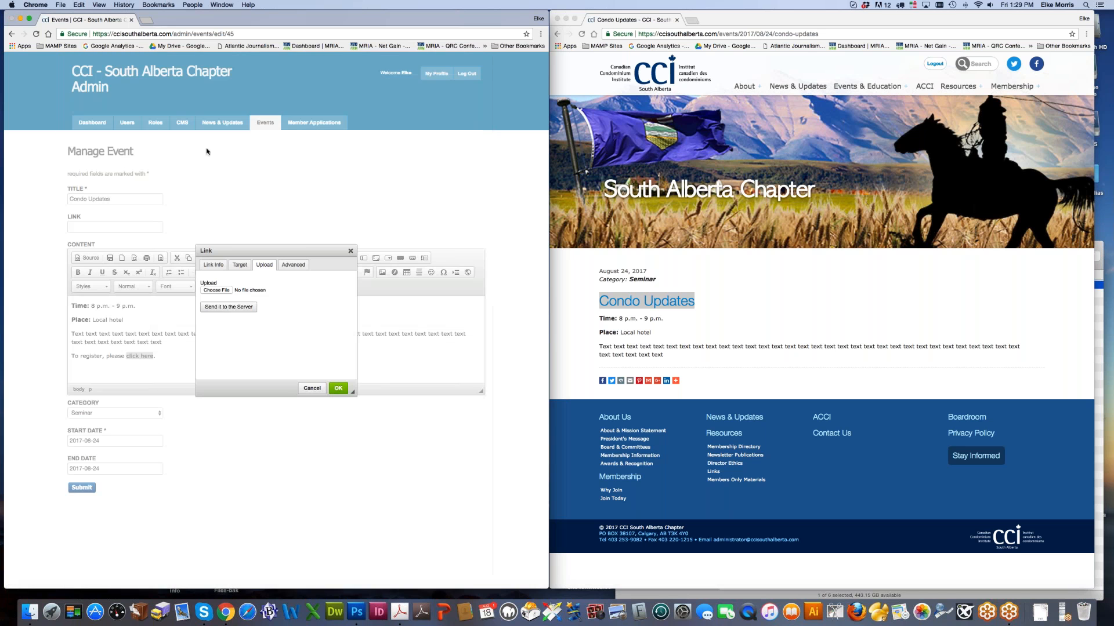
left_click(230, 308)
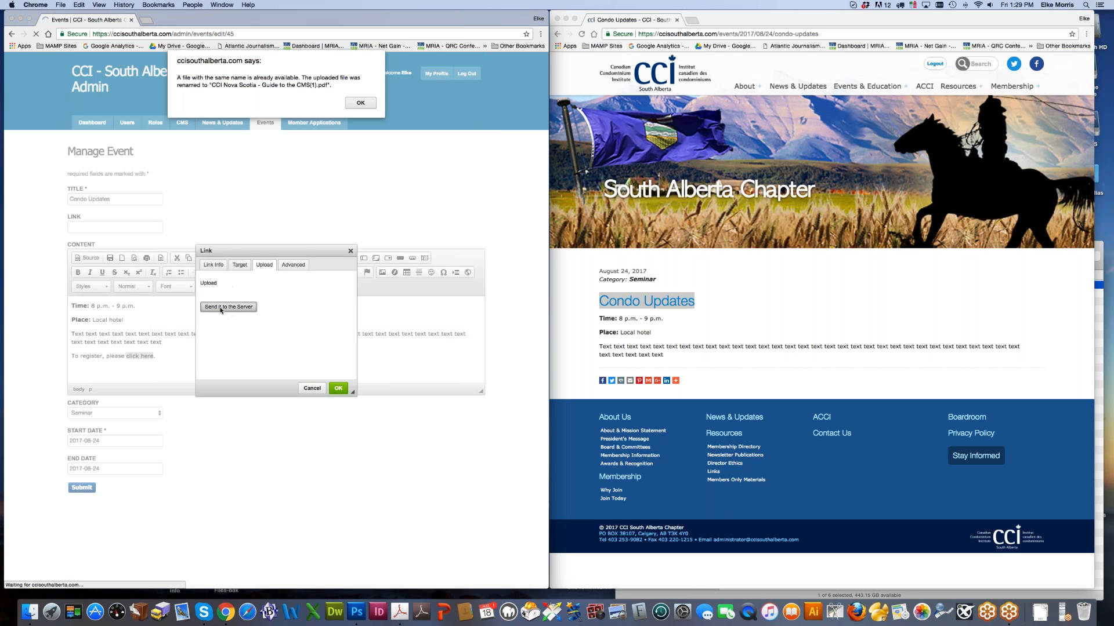
left_click(360, 102)
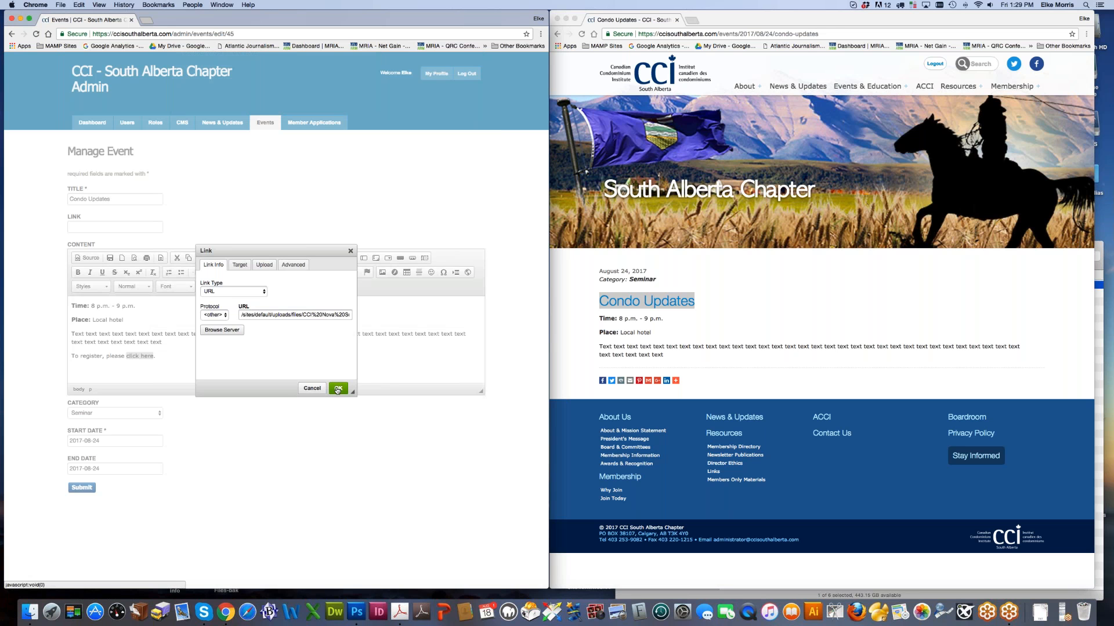
Step: Set the link target to New Window (_blank), confirm it, and submit the event
left_click(240, 265)
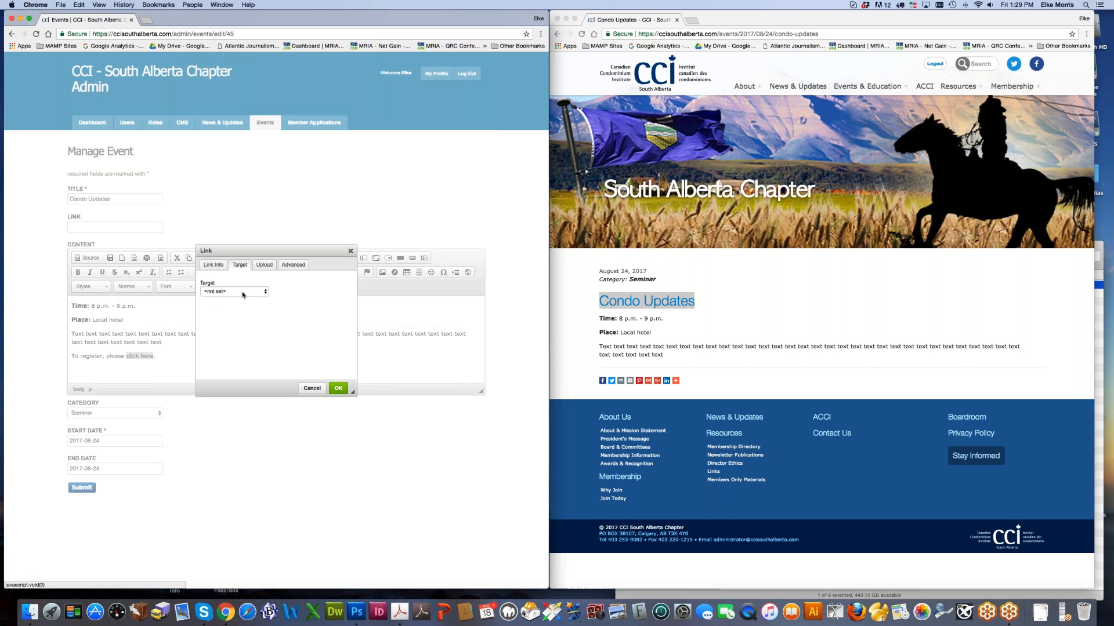
left_click(242, 292)
left_click(244, 314)
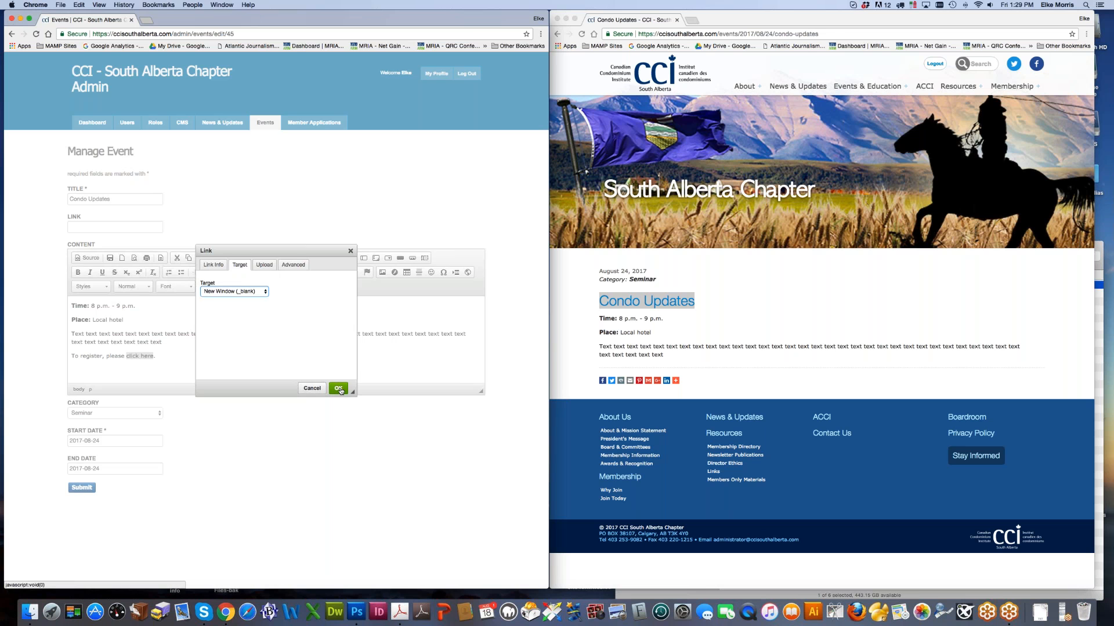
left_click(336, 389)
left_click(91, 490)
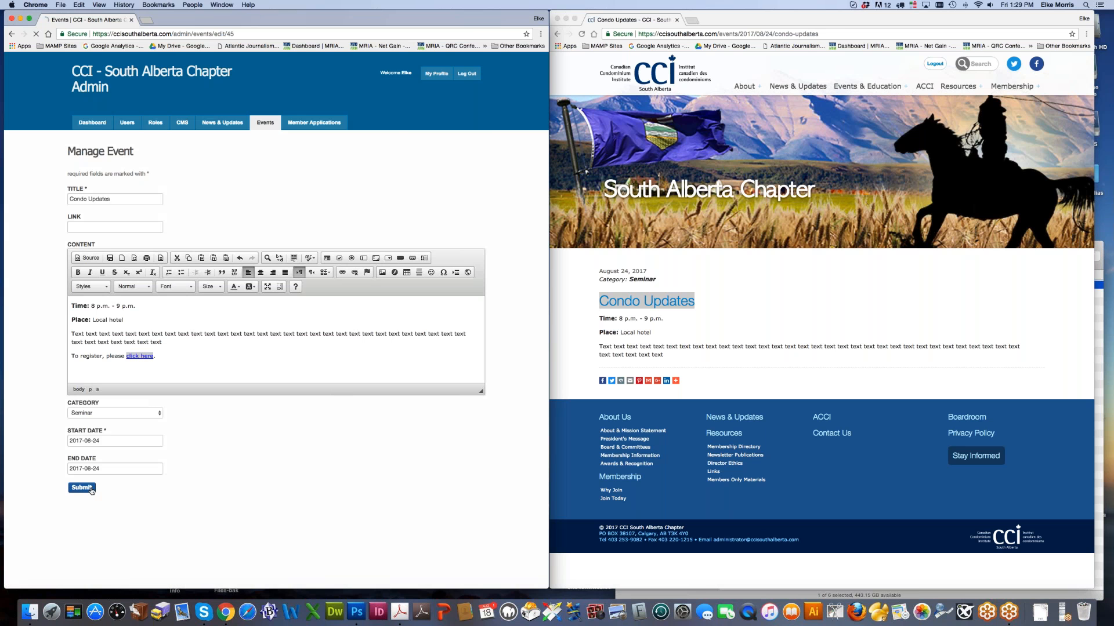
left_click(761, 303)
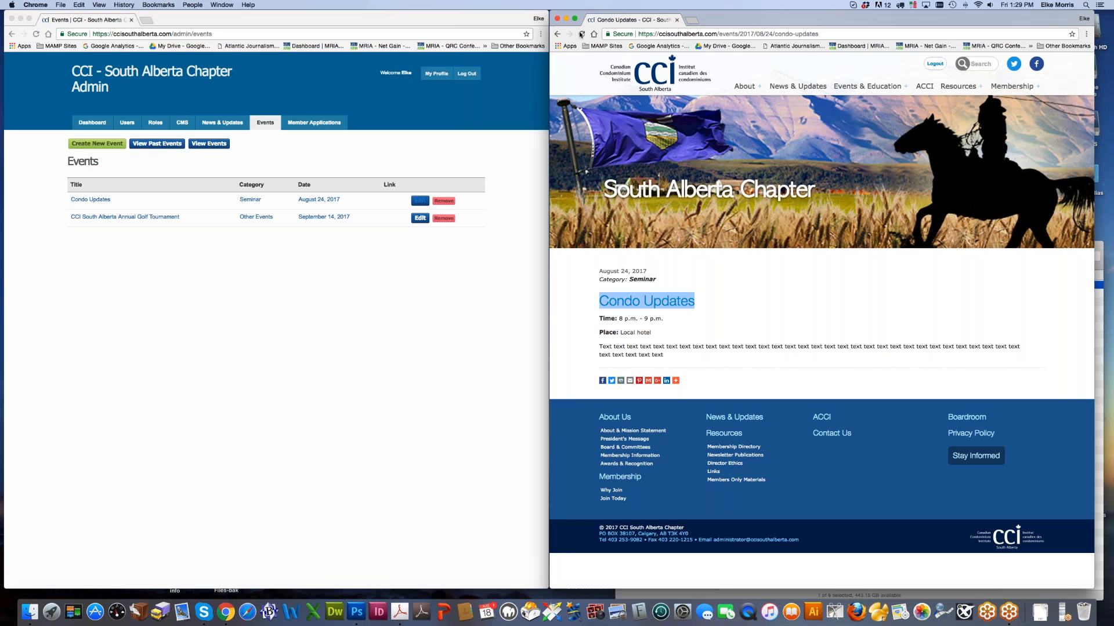
Step: Reload the live Condo Updates page and test that 'click here' opens the PDF
left_click(582, 35)
left_click(668, 371)
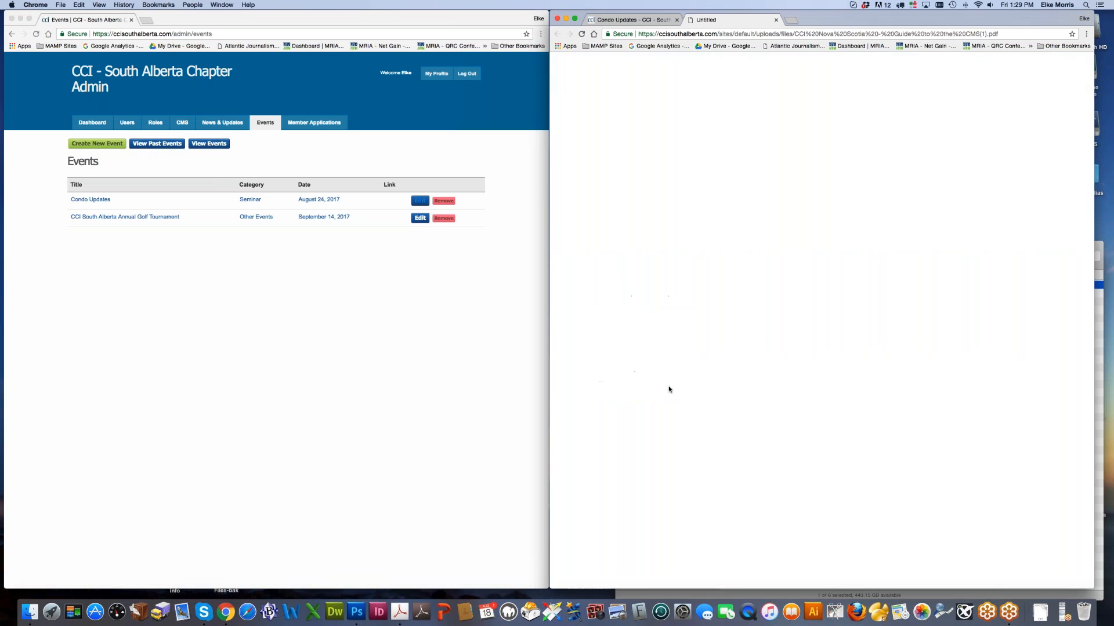
left_click(776, 20)
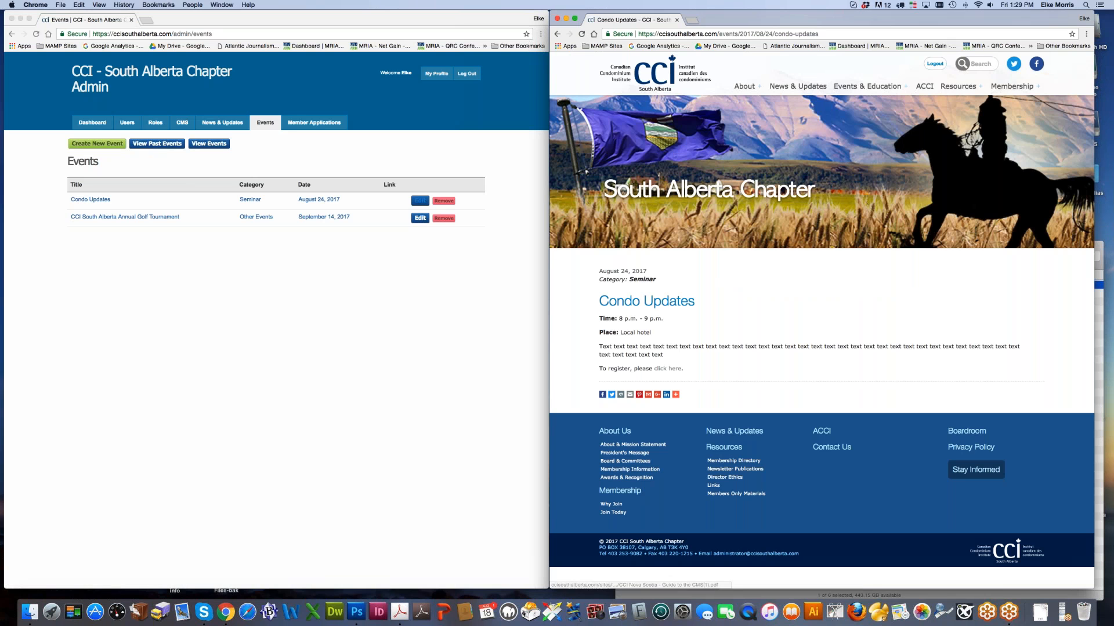
Step: Reopen Condo Updates in admin and select the 'click here' link text
left_click(367, 324)
left_click(420, 201)
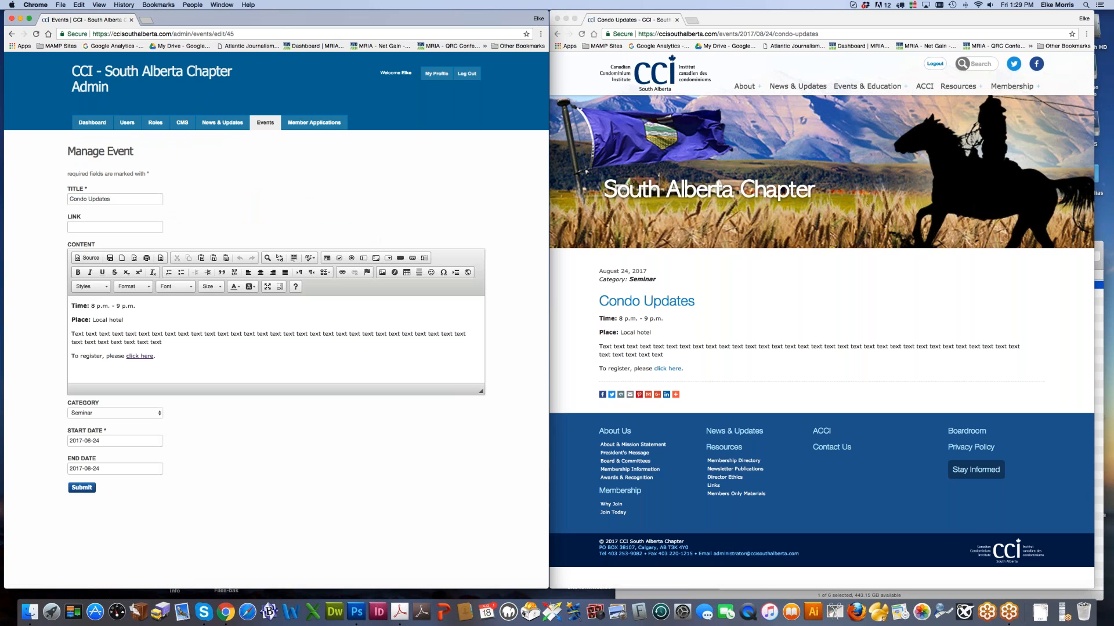
left_click_drag(125, 356, 152, 356)
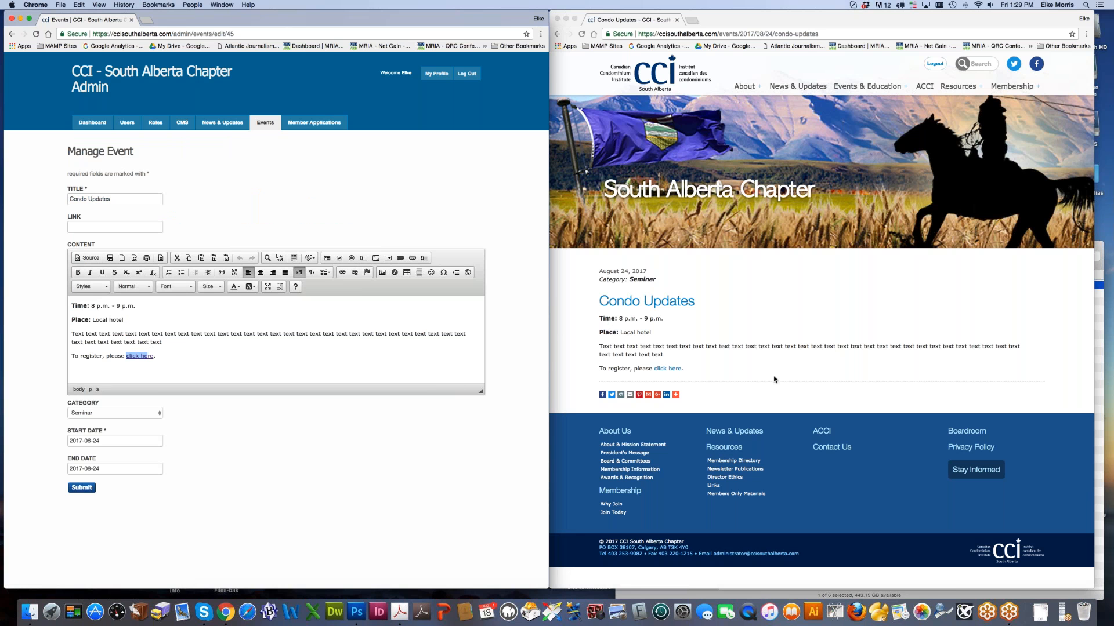
left_click(116, 226)
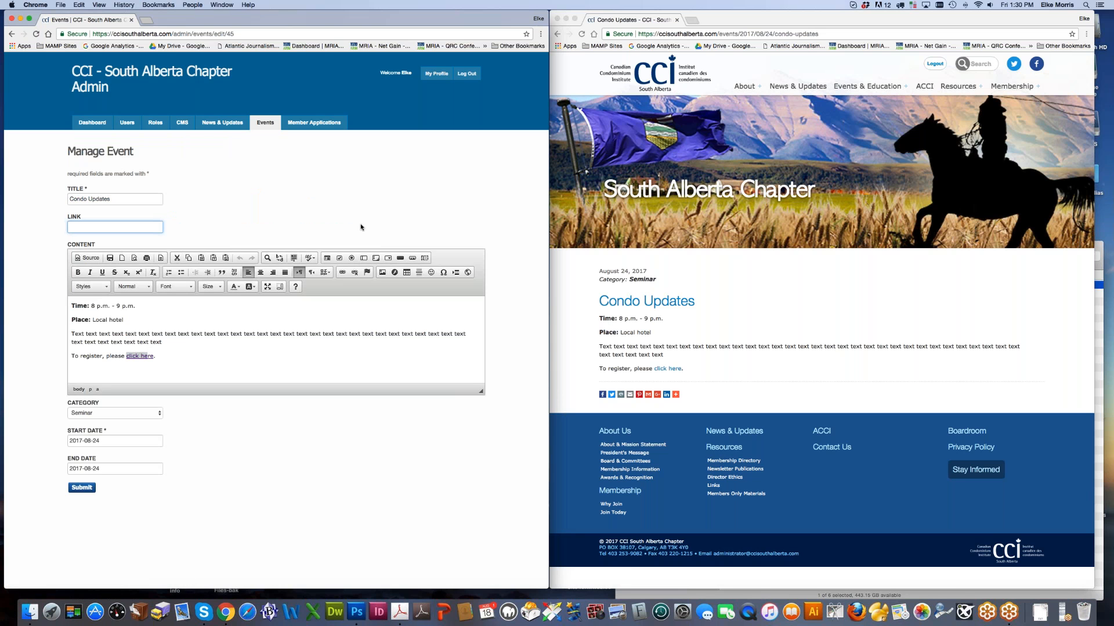
Step: Inspect the description and LINK field without changing anything, then return to the Events list
left_click_drag(74, 308, 216, 359)
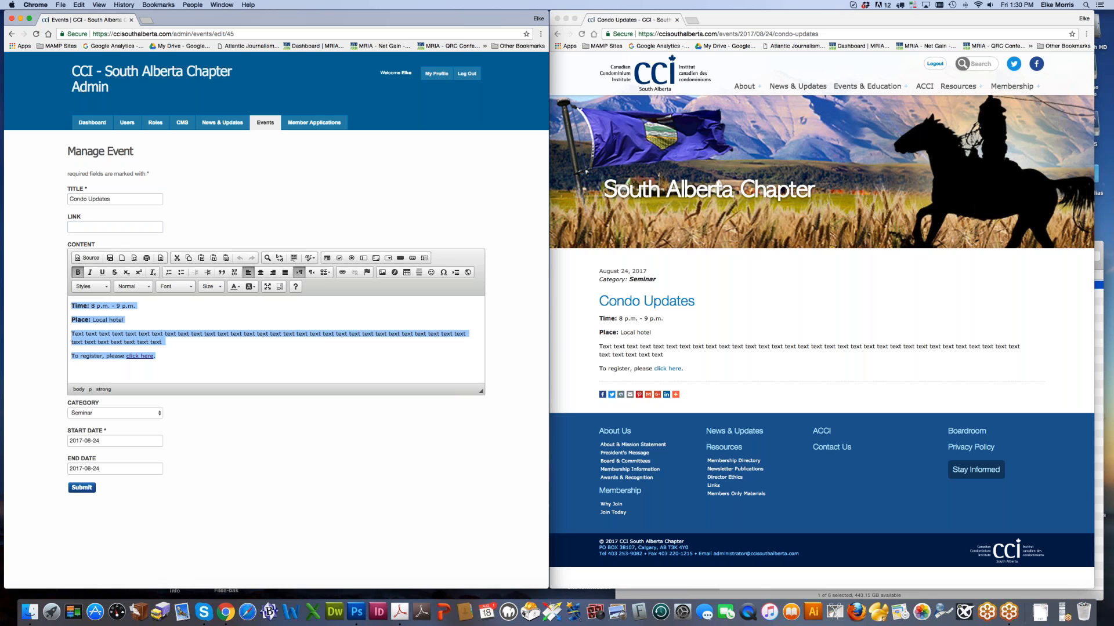
left_click(106, 229)
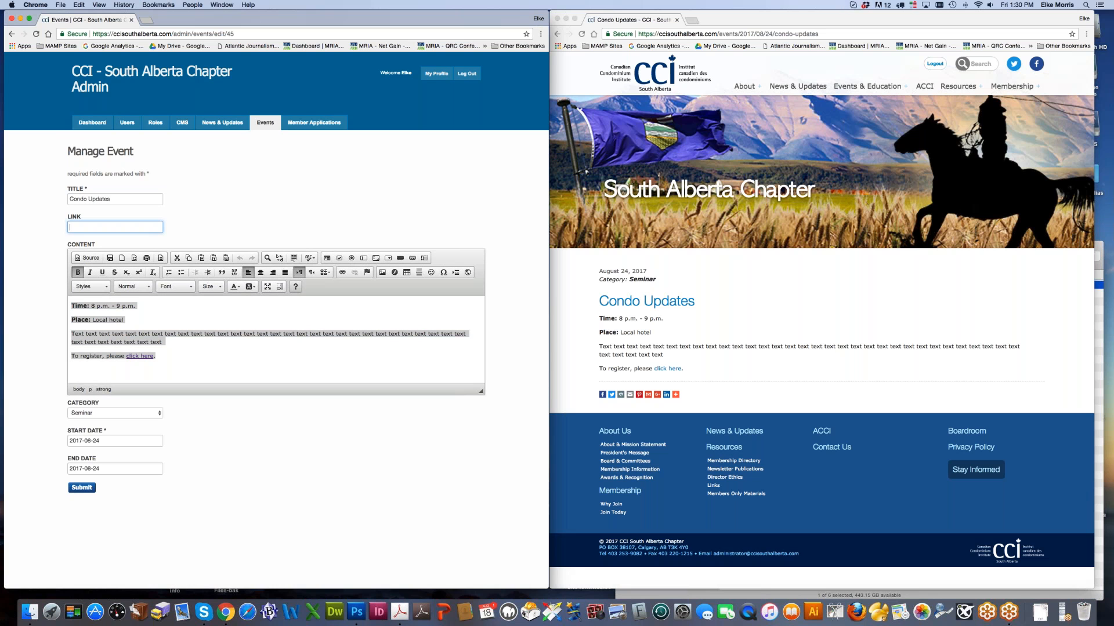
left_click(255, 352)
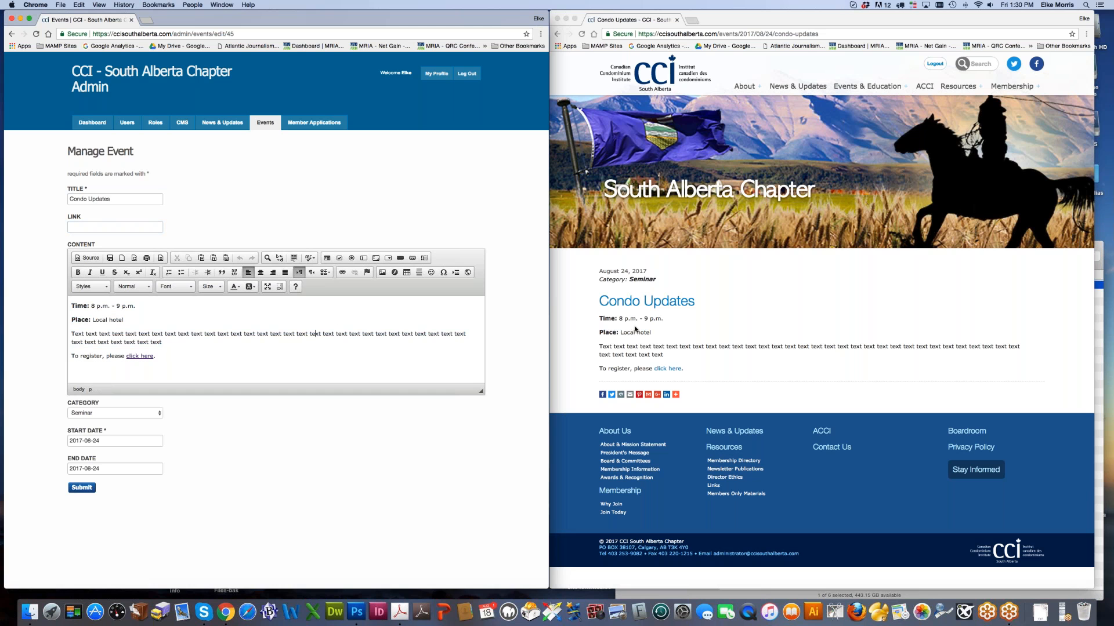
left_click(122, 226)
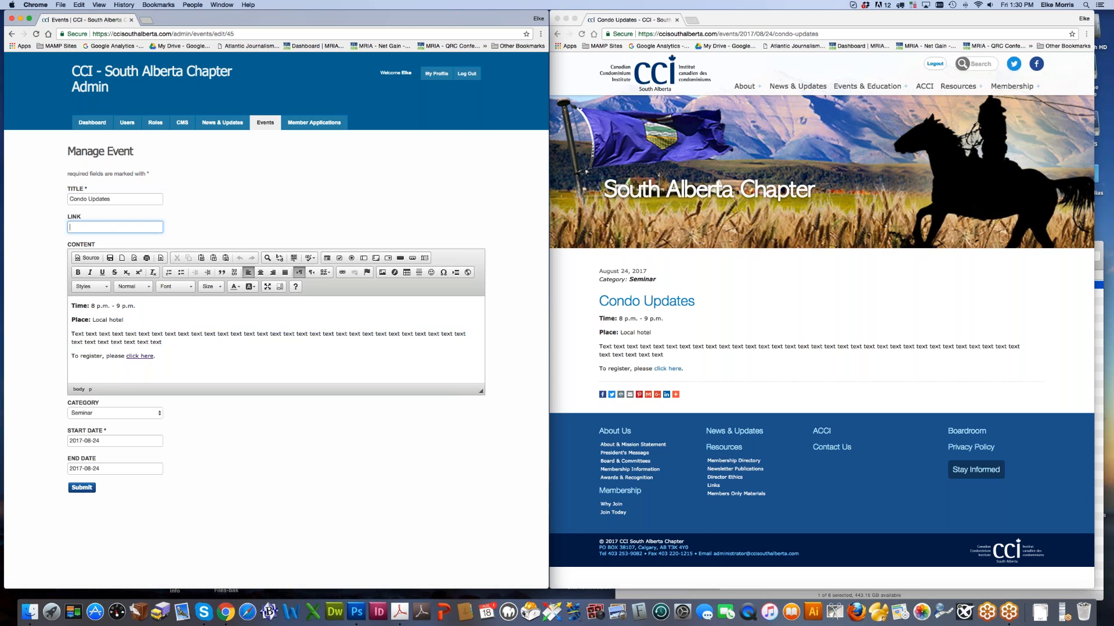
left_click(385, 345)
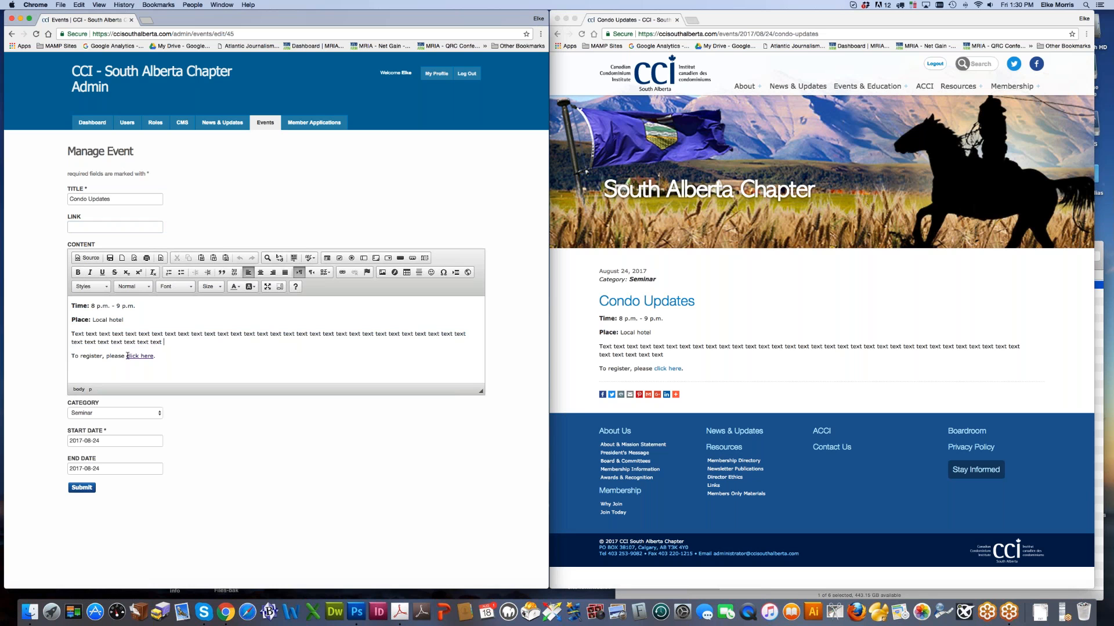
left_click_drag(125, 356, 155, 356)
left_click(185, 352)
left_click(265, 123)
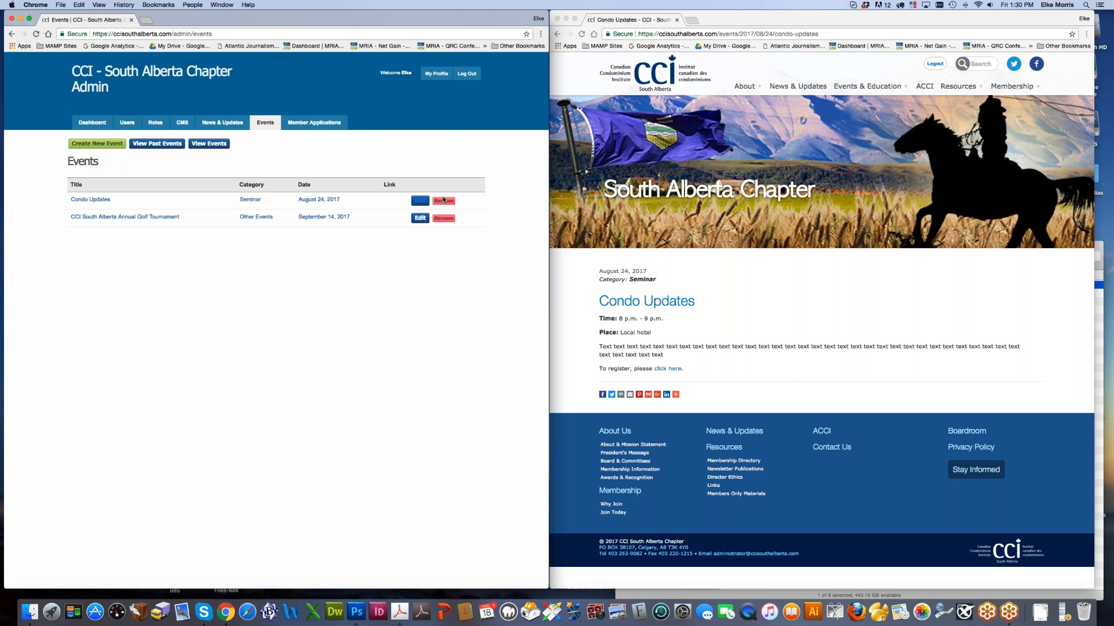
Step: Remove Condo Updates, check the live Upcoming Events page shows only the Golf Tournament, and view News & Updates
left_click(445, 201)
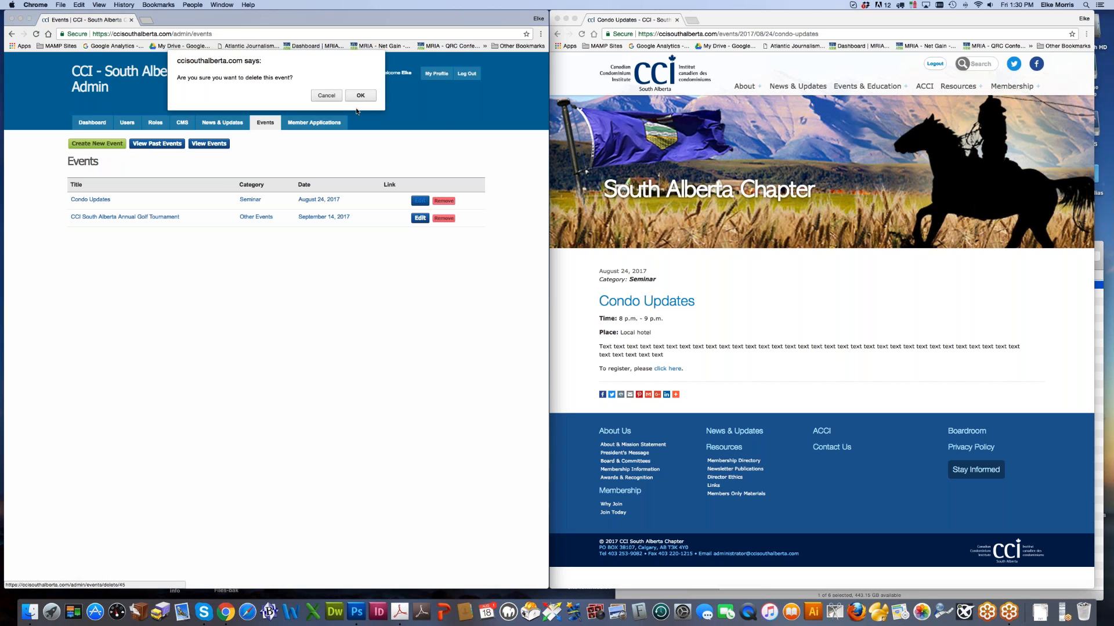
left_click(360, 96)
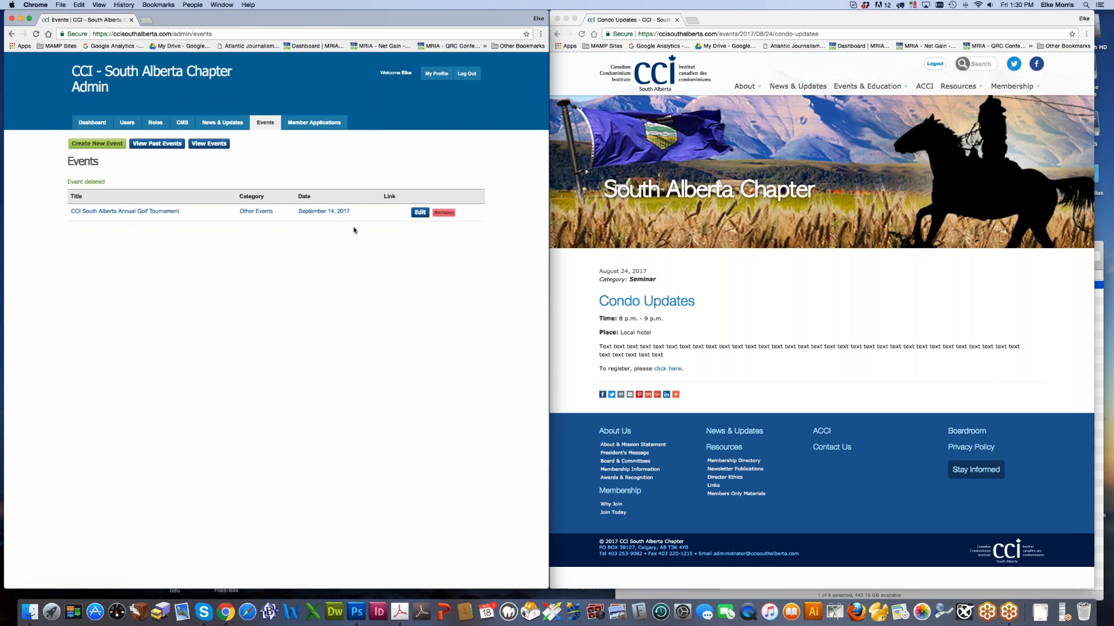
left_click(767, 275)
mouse_move(867, 87)
left_click(862, 106)
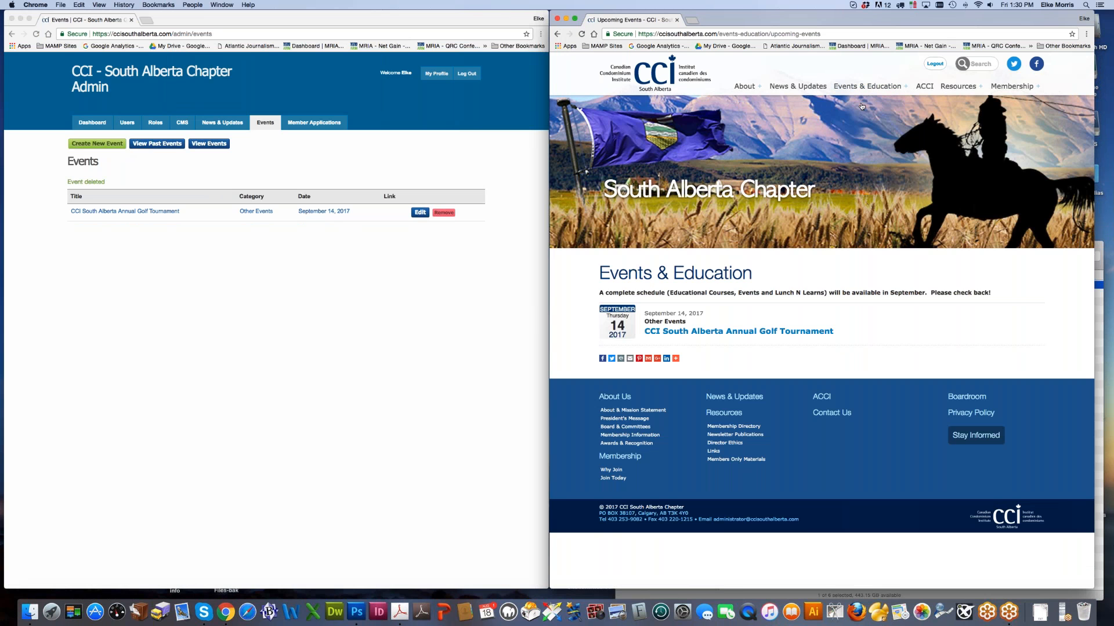
left_click(222, 122)
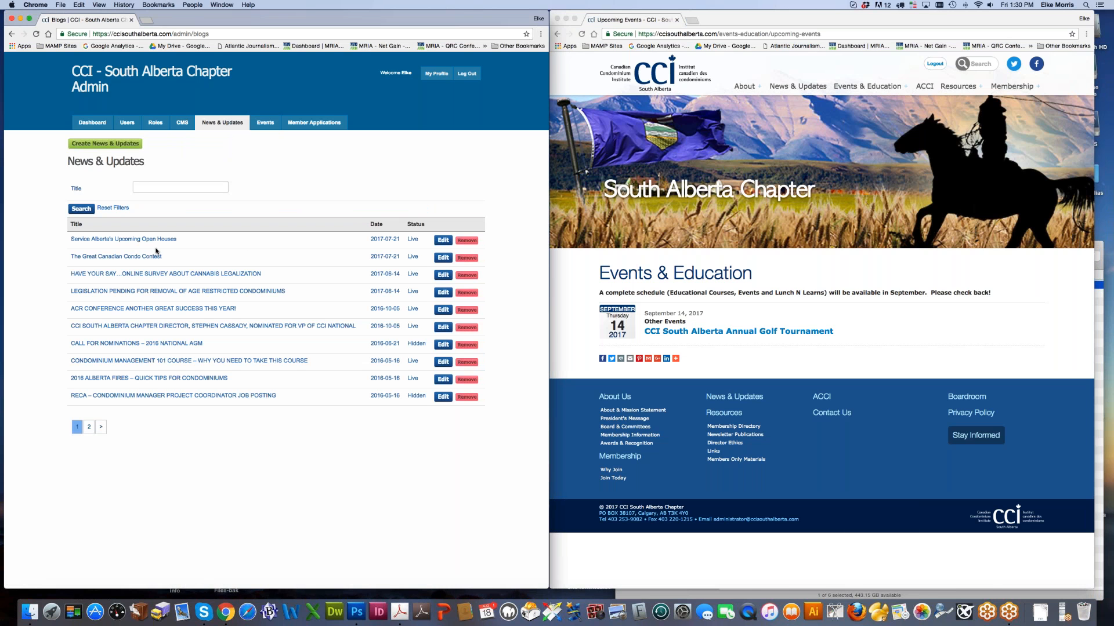
Step: Edit the Service Alberta's Upcoming Open Houses post and locate its July 21, 2017 entry on the live News & Updates page
left_click(444, 240)
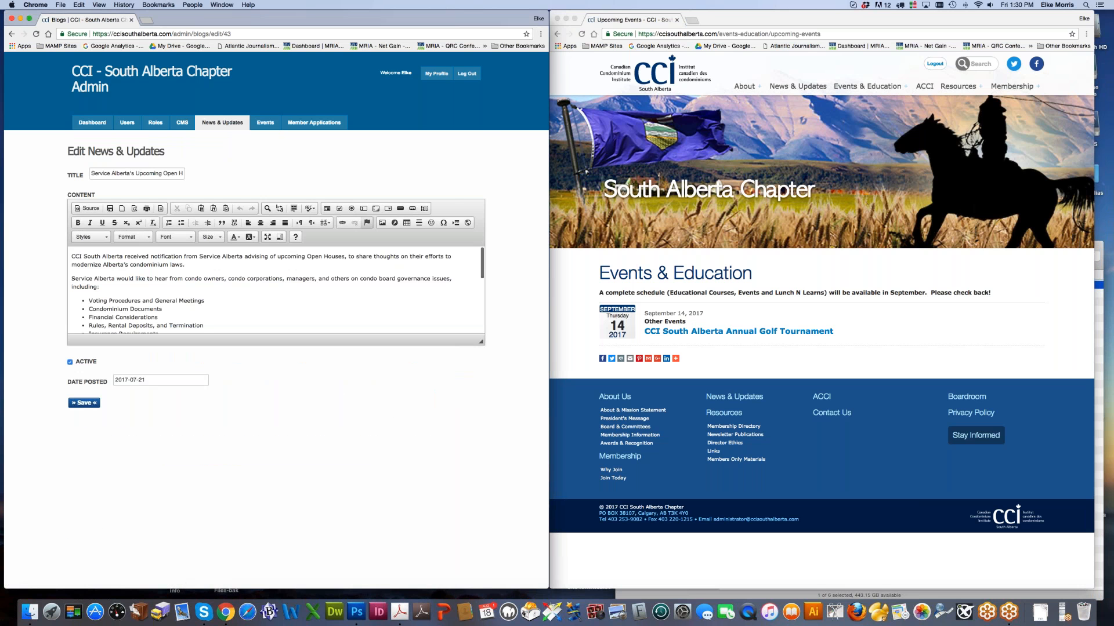
left_click(863, 299)
mouse_move(867, 87)
left_click(798, 86)
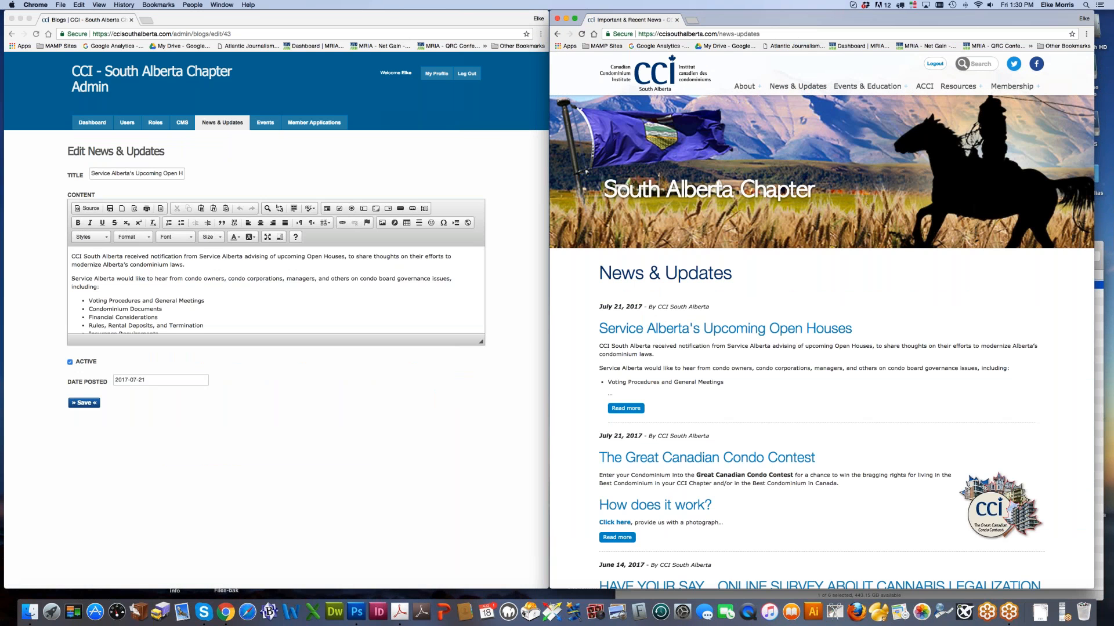
scroll(821, 348, "down", 2)
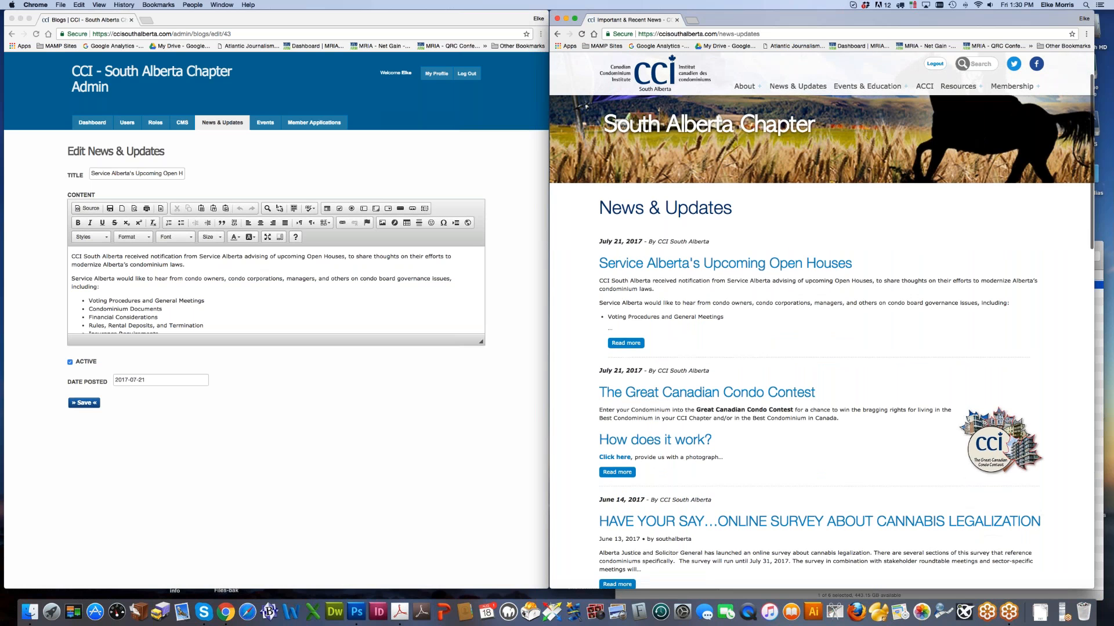
left_click(126, 184)
left_click(600, 265)
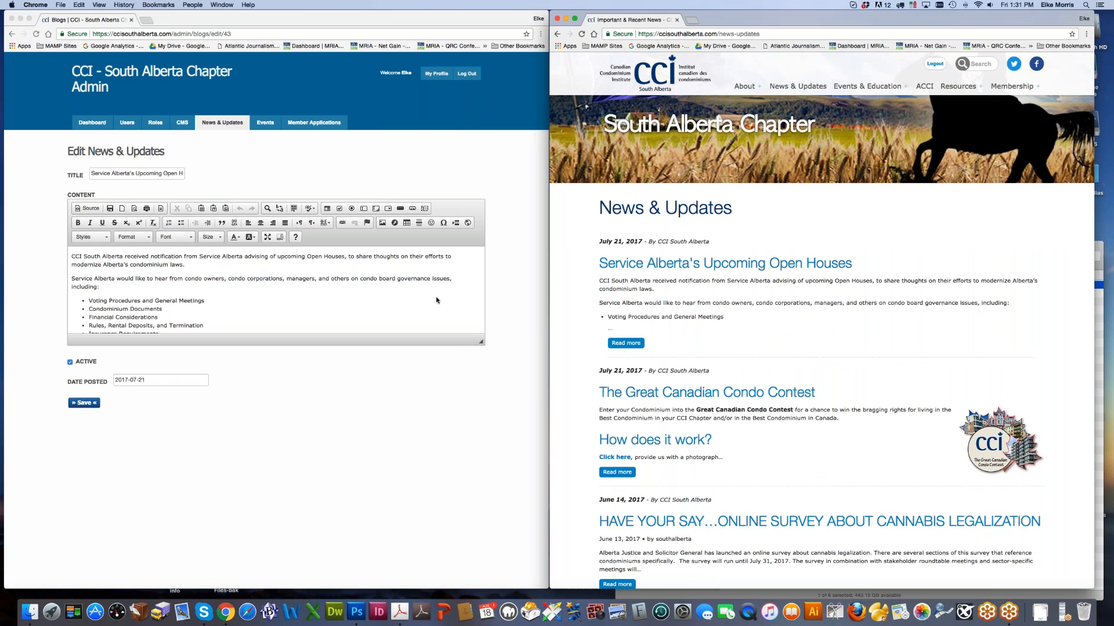
left_click_drag(598, 241, 643, 241)
Step: Enlarge the editor's content box, dismiss the iCloud prompt, and open the full post on the site
left_click(480, 342)
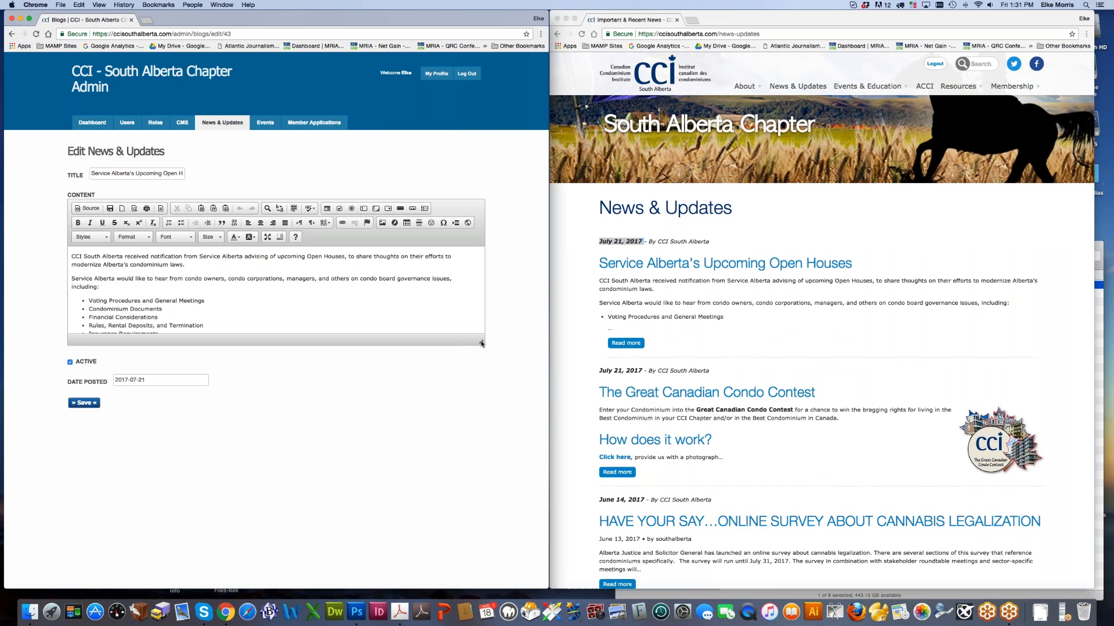
left_click_drag(481, 342, 480, 506)
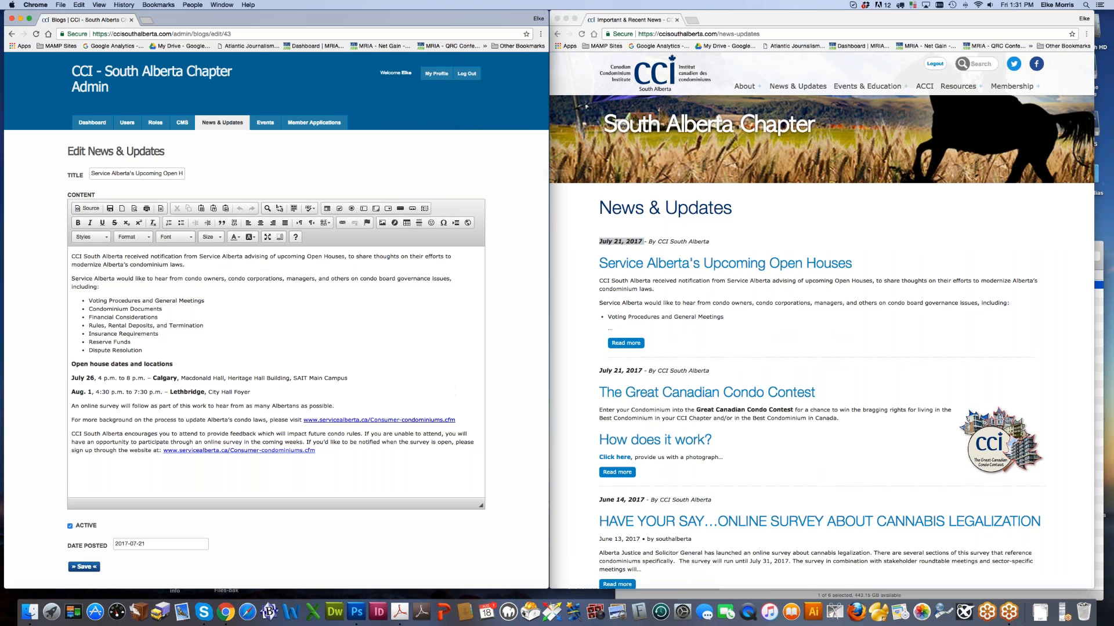
left_click(558, 175)
left_click(547, 195)
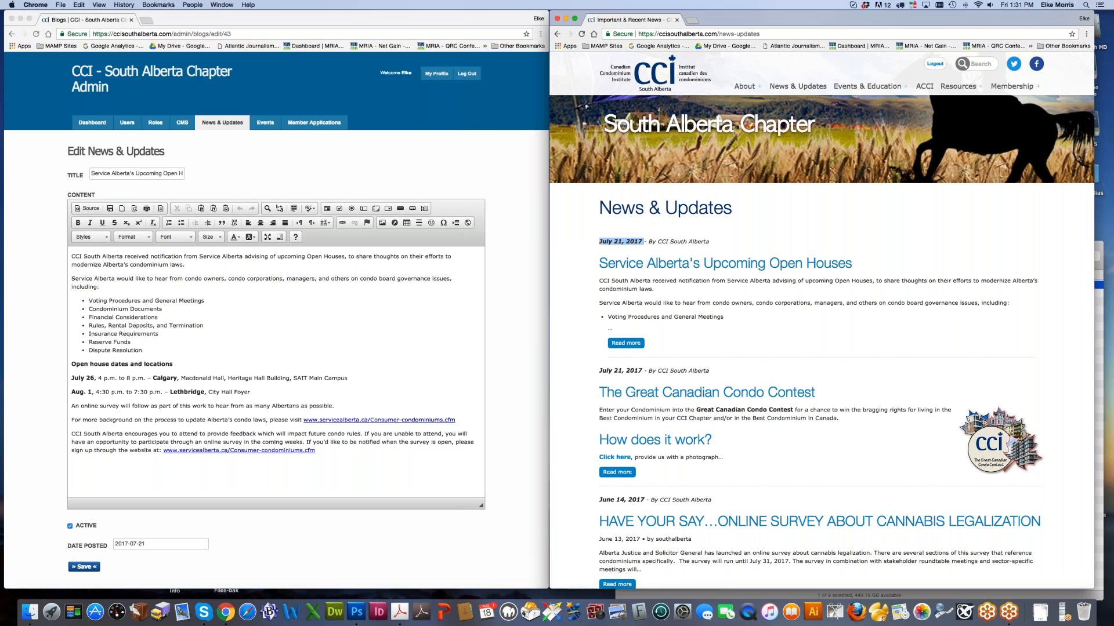
left_click(626, 343)
scroll(882, 417, "down", 4)
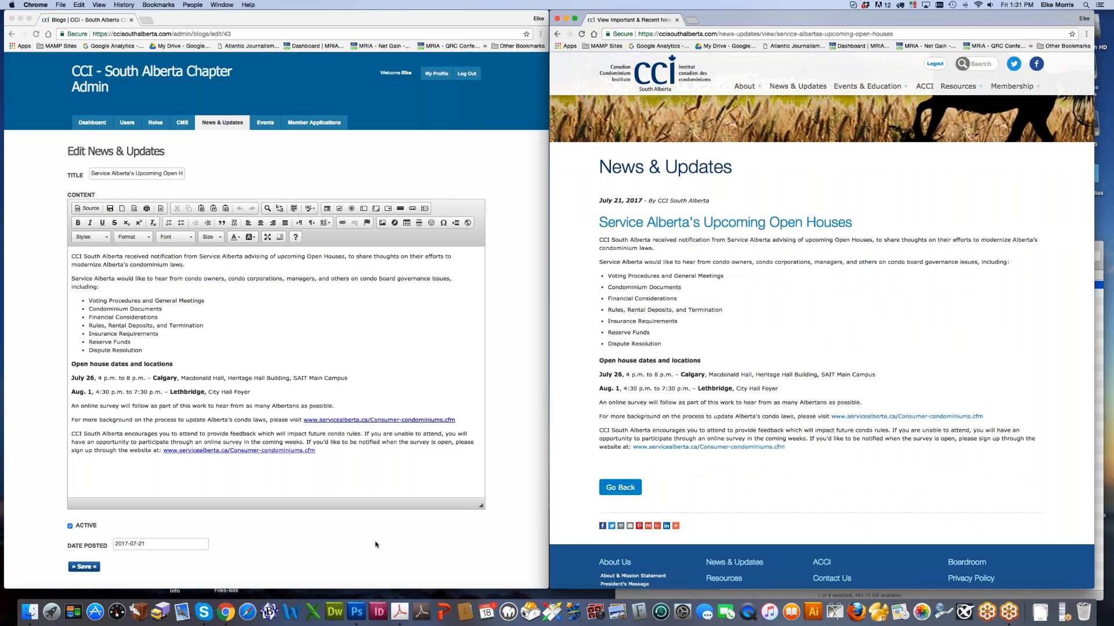
Step: Try plain, numbered and indented formats on the seven bullet points, ending as a normally indented bulleted list
left_click(83, 300)
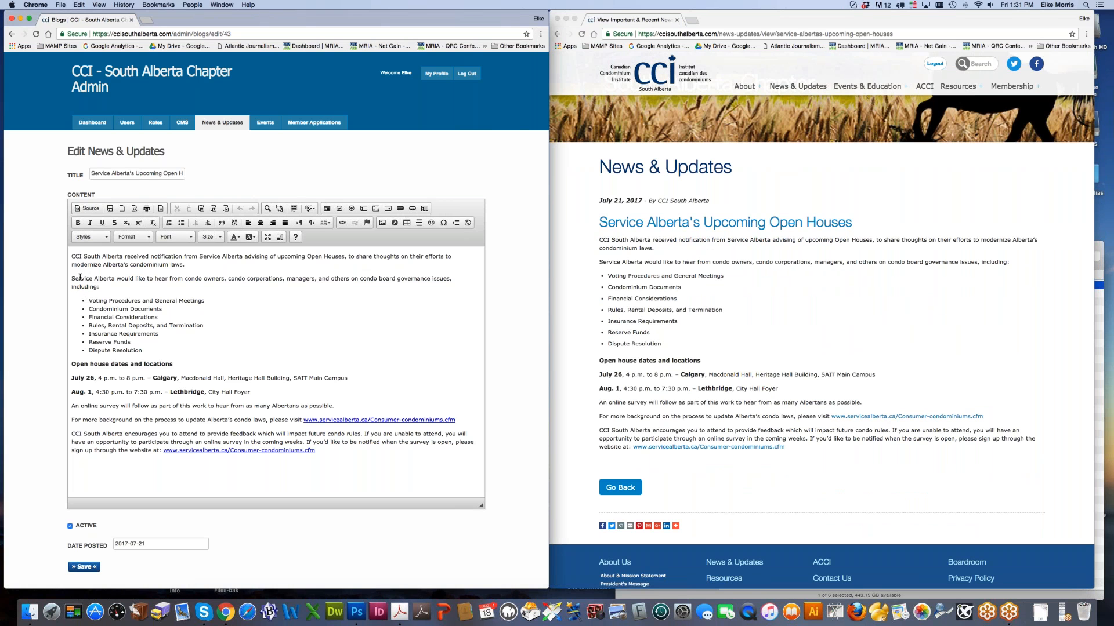
left_click_drag(82, 300, 148, 352)
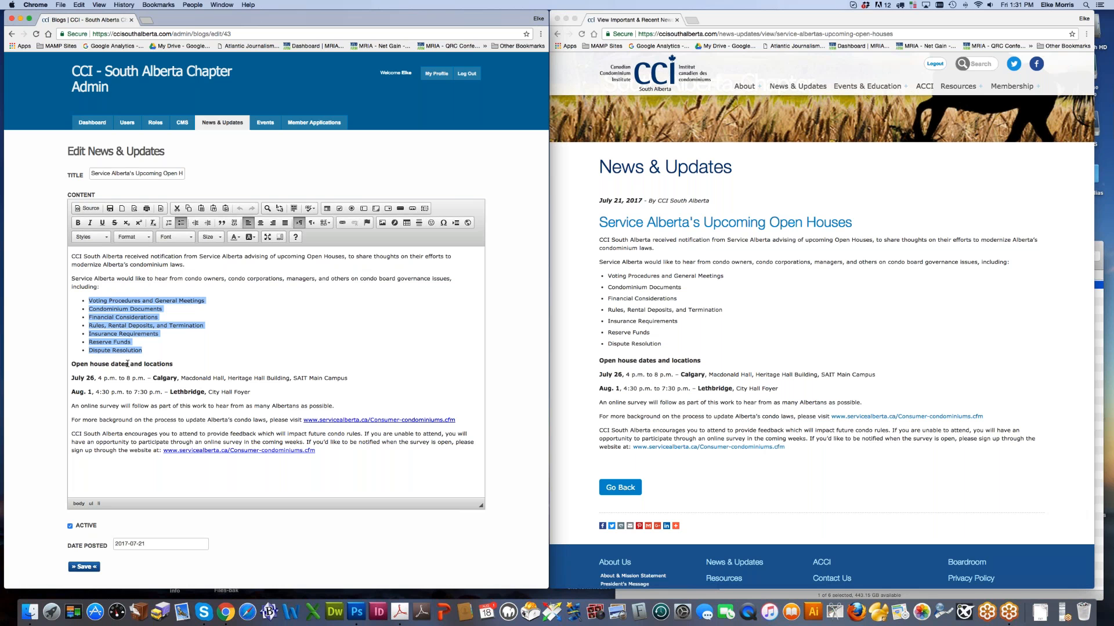
left_click(181, 223)
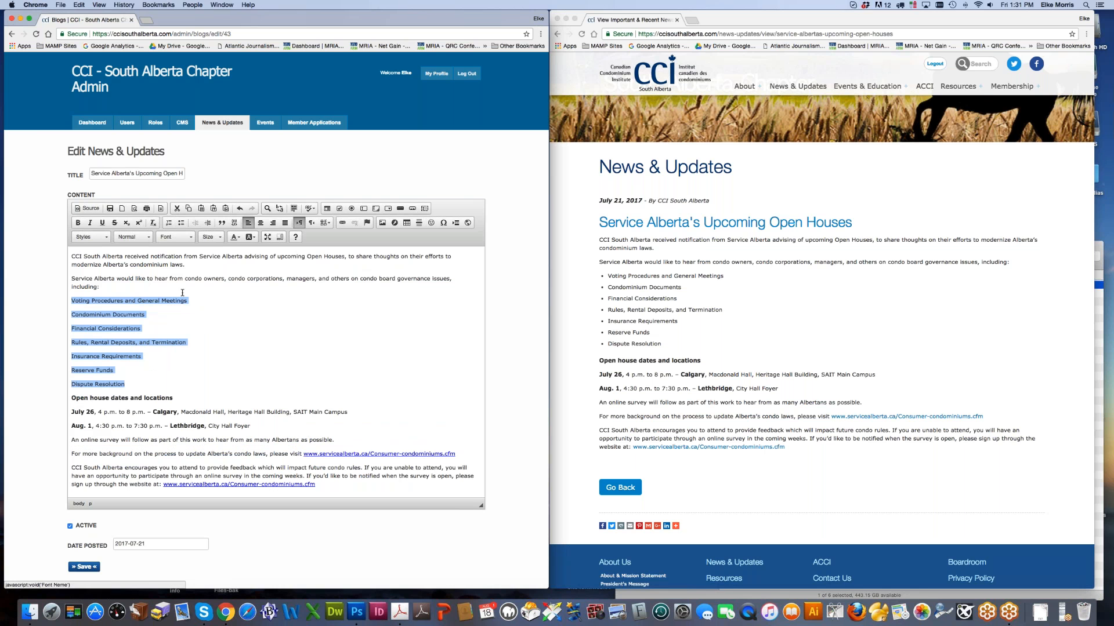
left_click(169, 222)
left_click(169, 223)
left_click(181, 222)
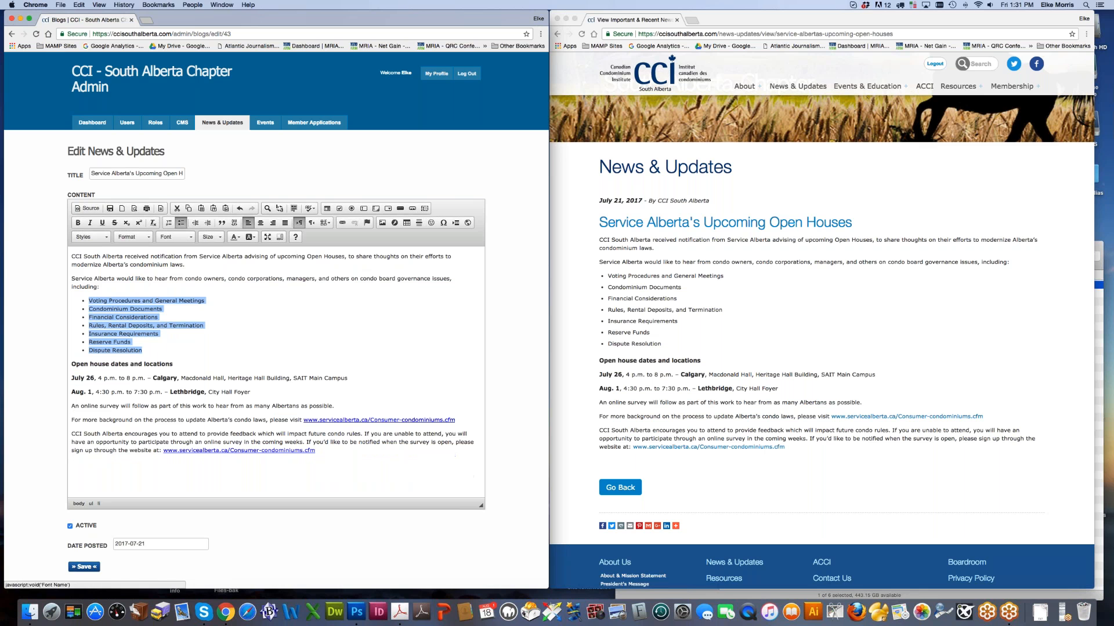
left_click(209, 224)
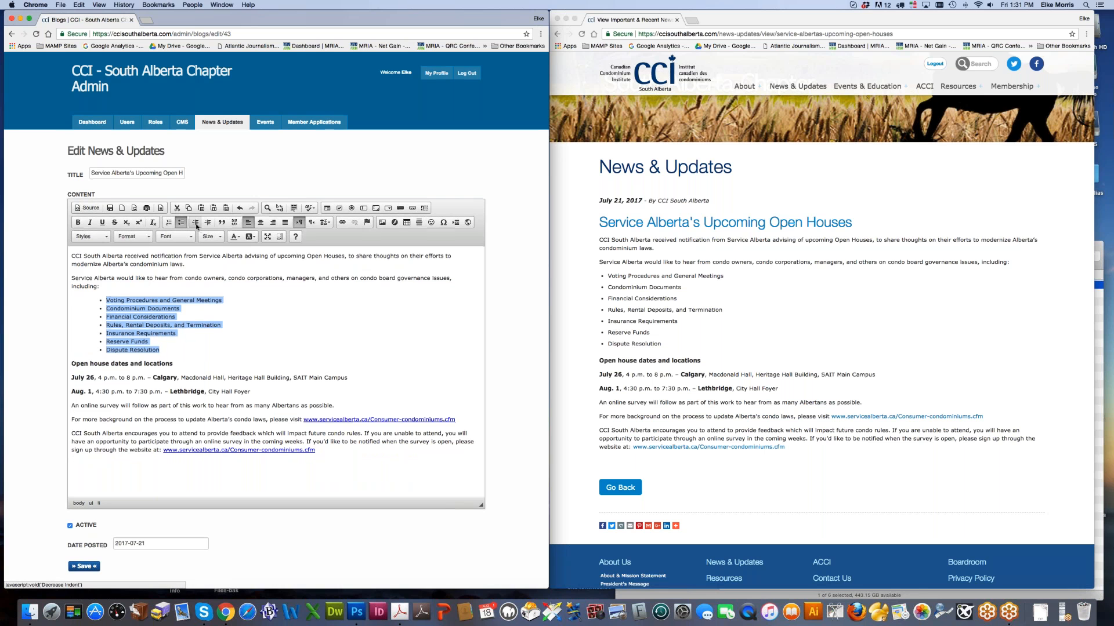
left_click(196, 224)
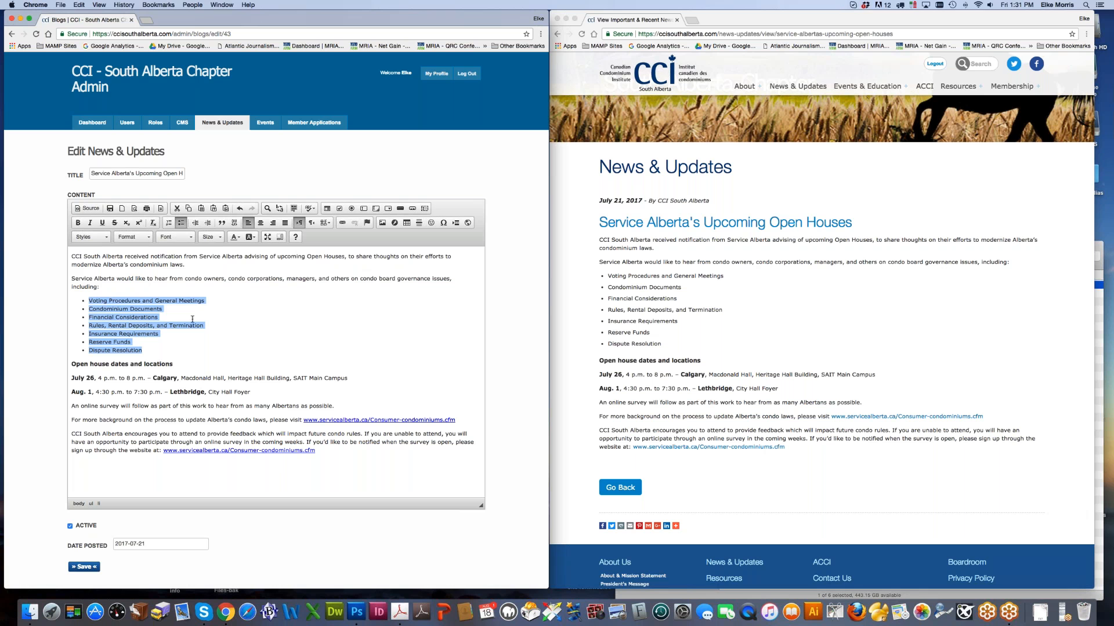
Step: Underline 'condo laws' then remove the underline, and switch the editor to HTML Source view
left_click_drag(152, 379, 172, 379)
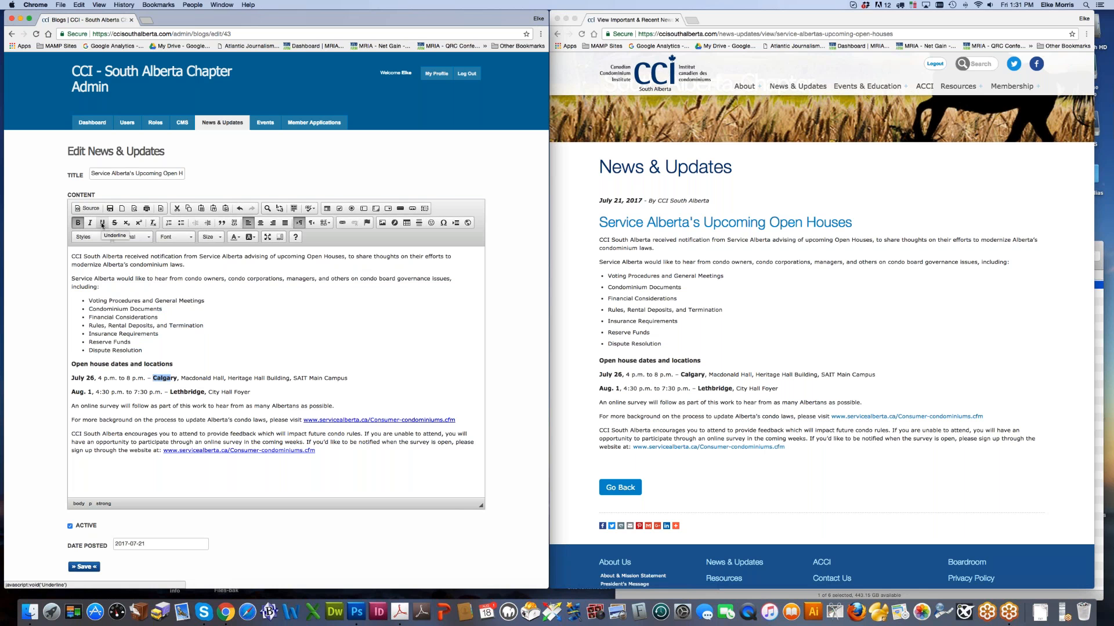
left_click(303, 421)
left_click_drag(302, 420, 459, 419)
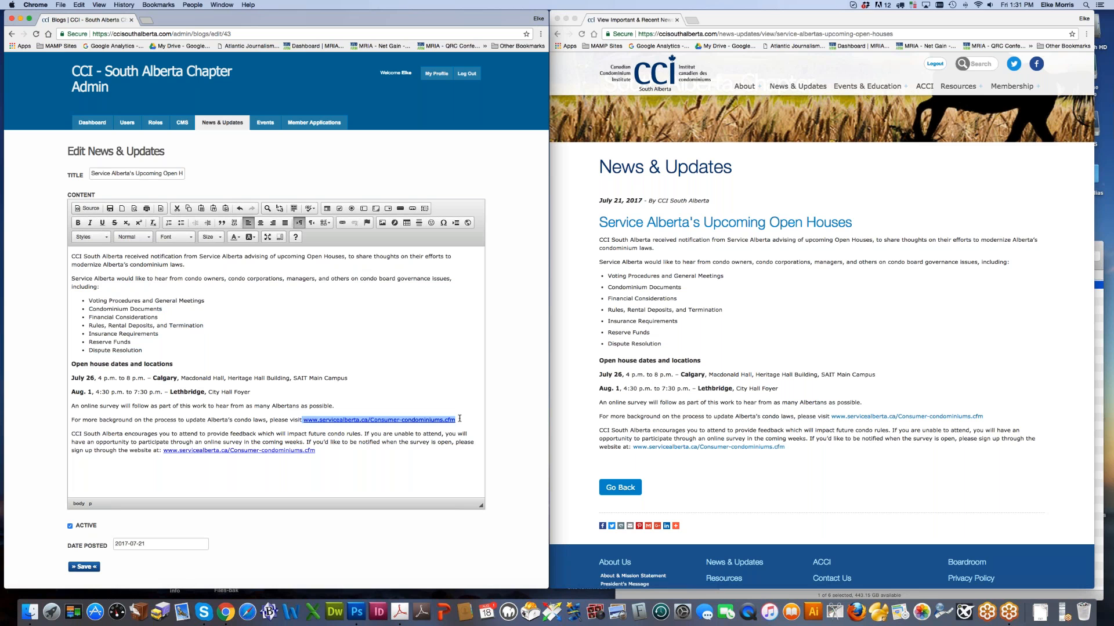
left_click(405, 454)
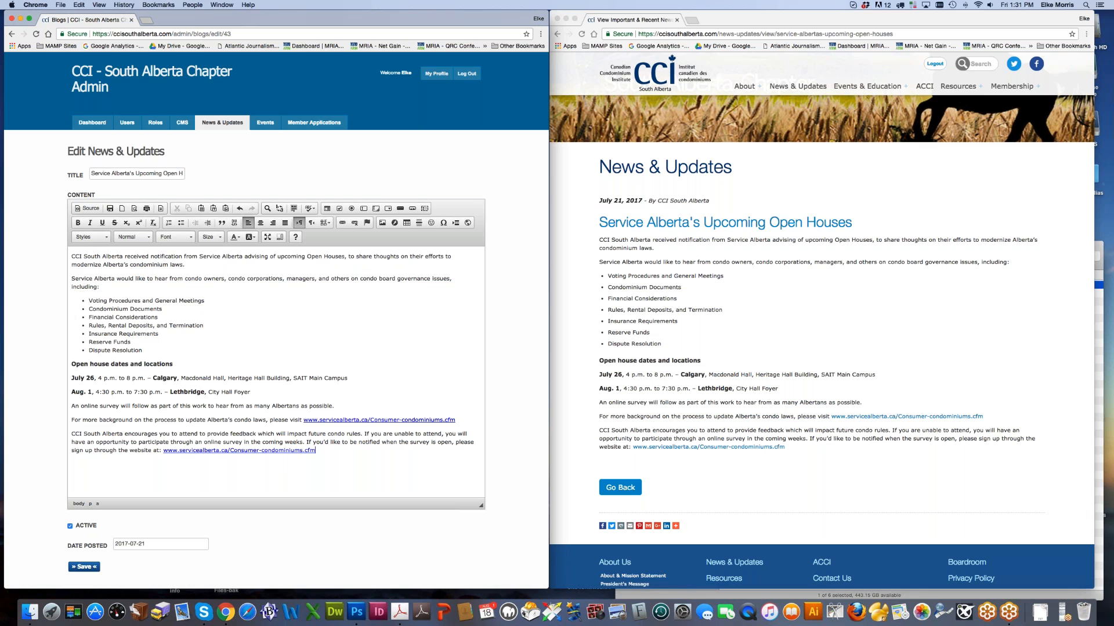
left_click_drag(234, 420, 266, 418)
left_click(102, 223)
left_click(382, 449)
left_click(789, 419)
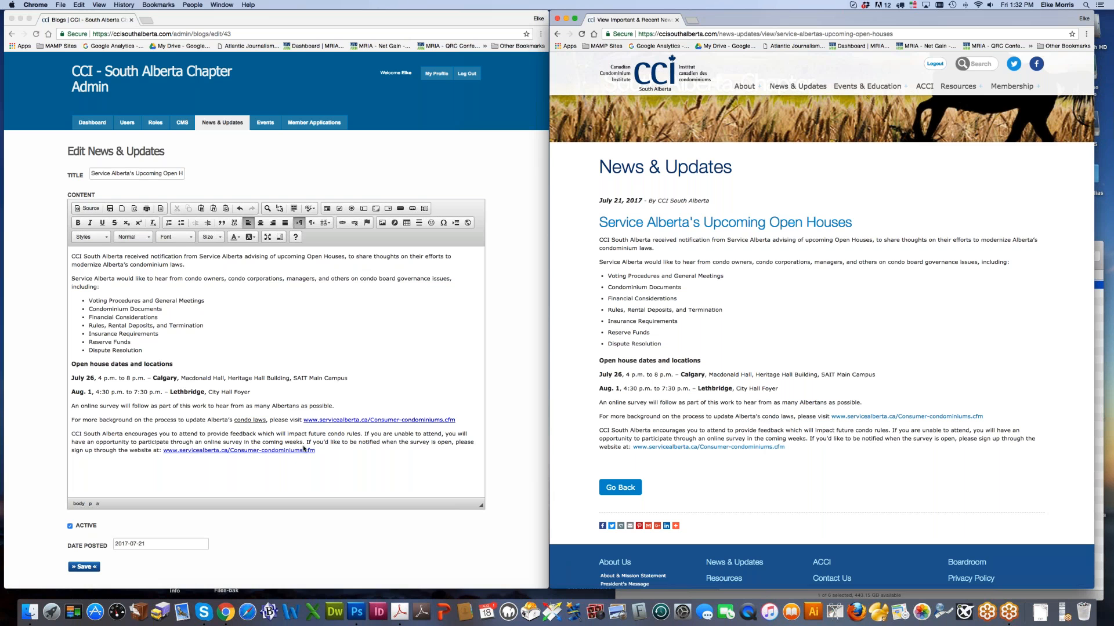
left_click_drag(234, 421, 265, 419)
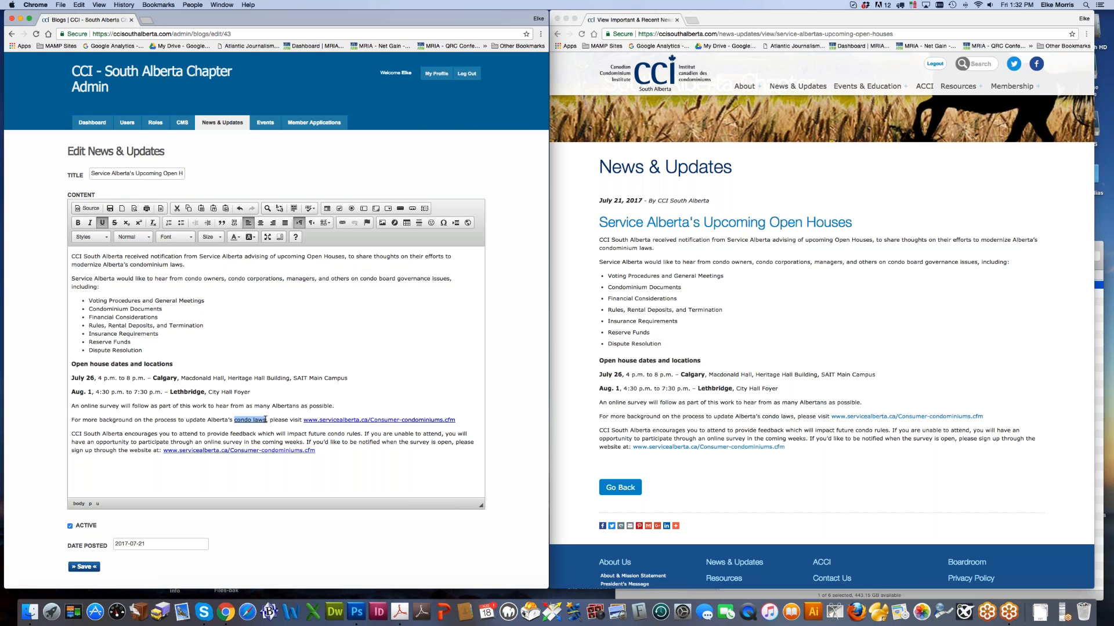
left_click(102, 223)
left_click(325, 391)
left_click(87, 208)
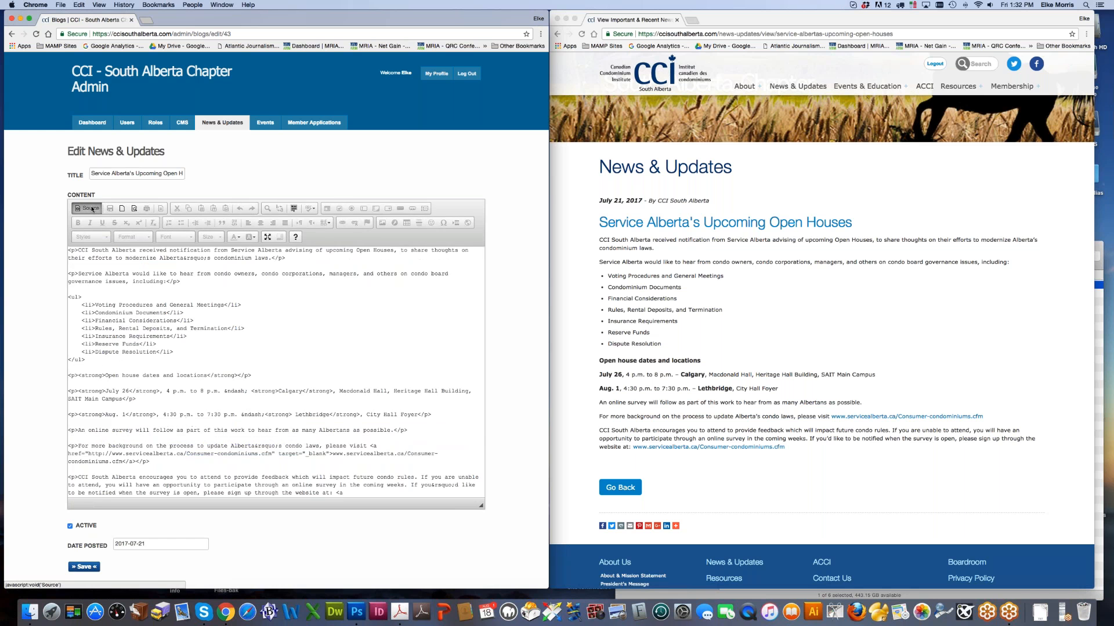
Step: Leave Source view for the formatted editor and select the date 'Aug. 1' in the article
scroll(207, 406, "down", 3)
scroll(206, 406, "up", 3)
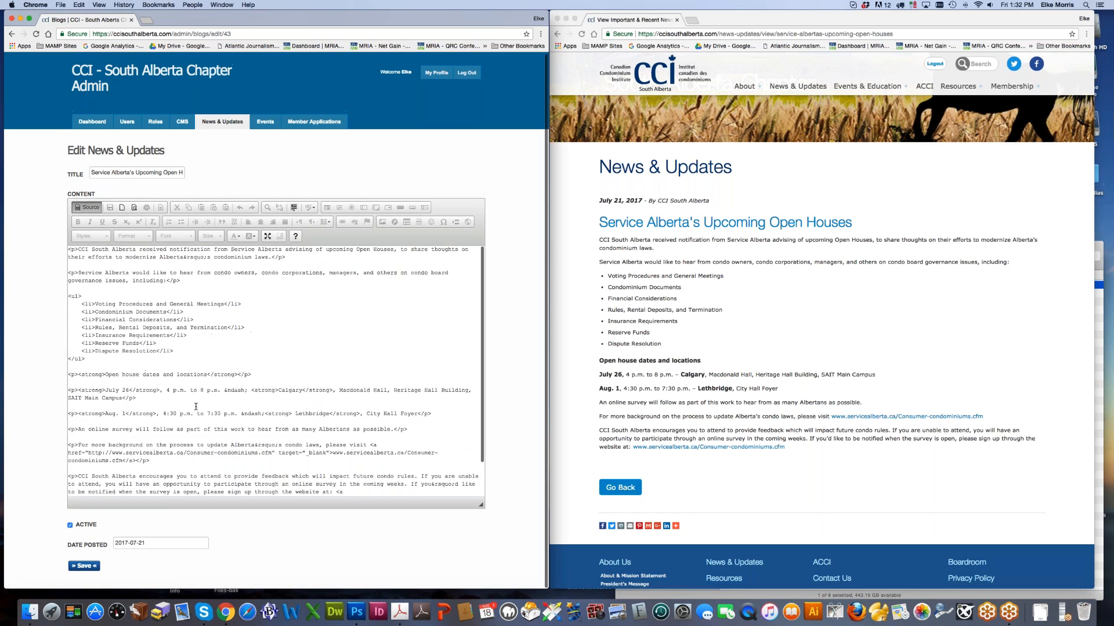
left_click(88, 209)
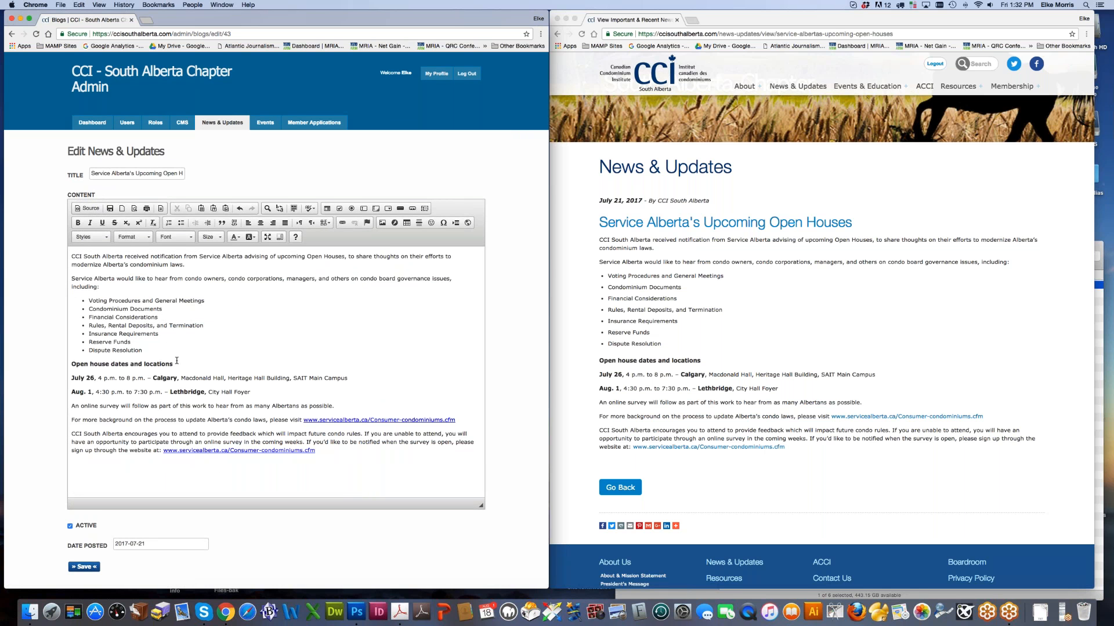
left_click_drag(91, 255, 328, 407)
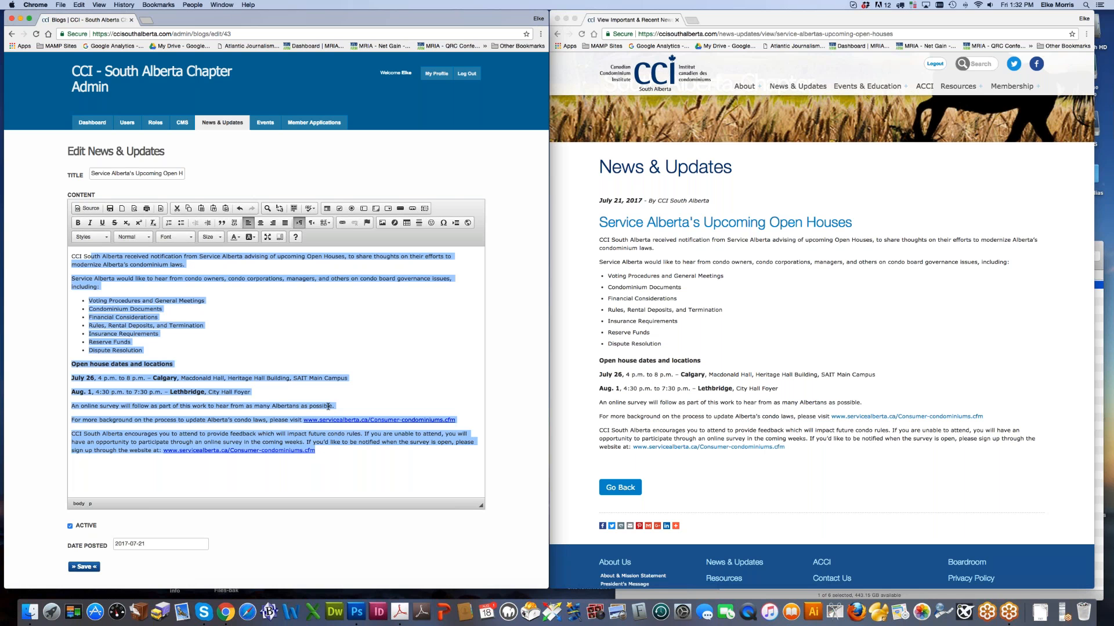
left_click(277, 410)
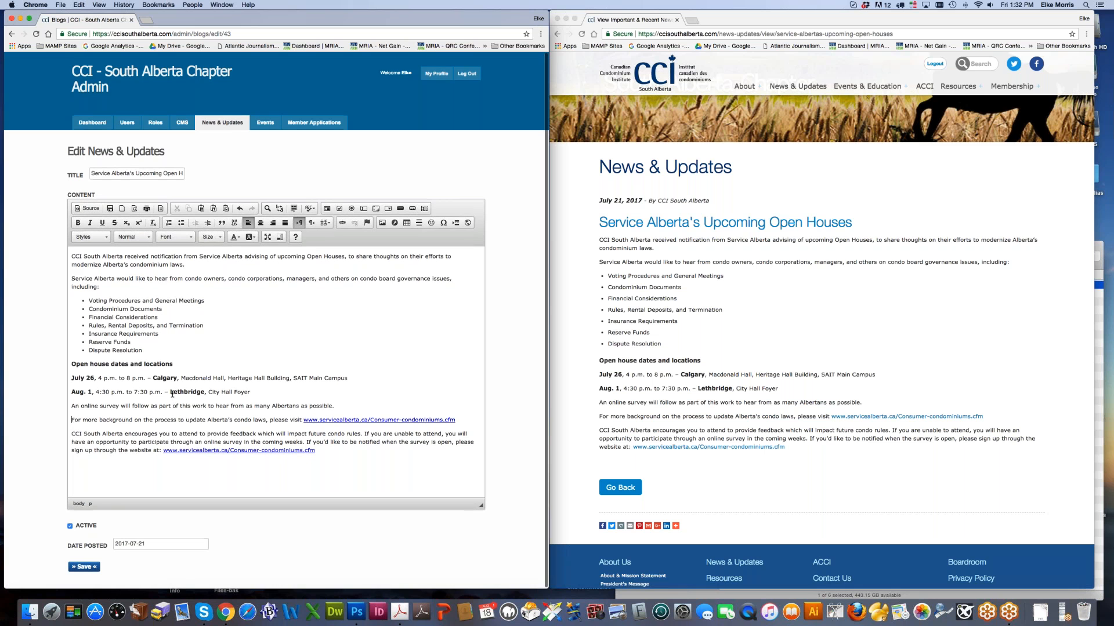
left_click_drag(71, 392, 93, 393)
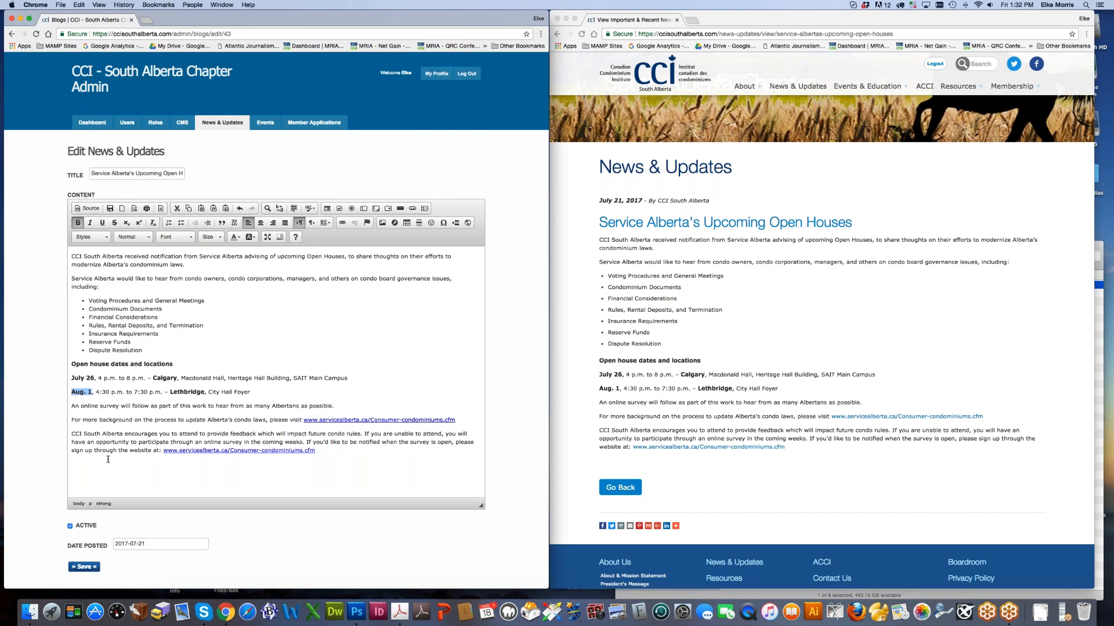
Step: Pick red in the full colour picker for Aug. 1, then cancel without applying it
left_click(239, 238)
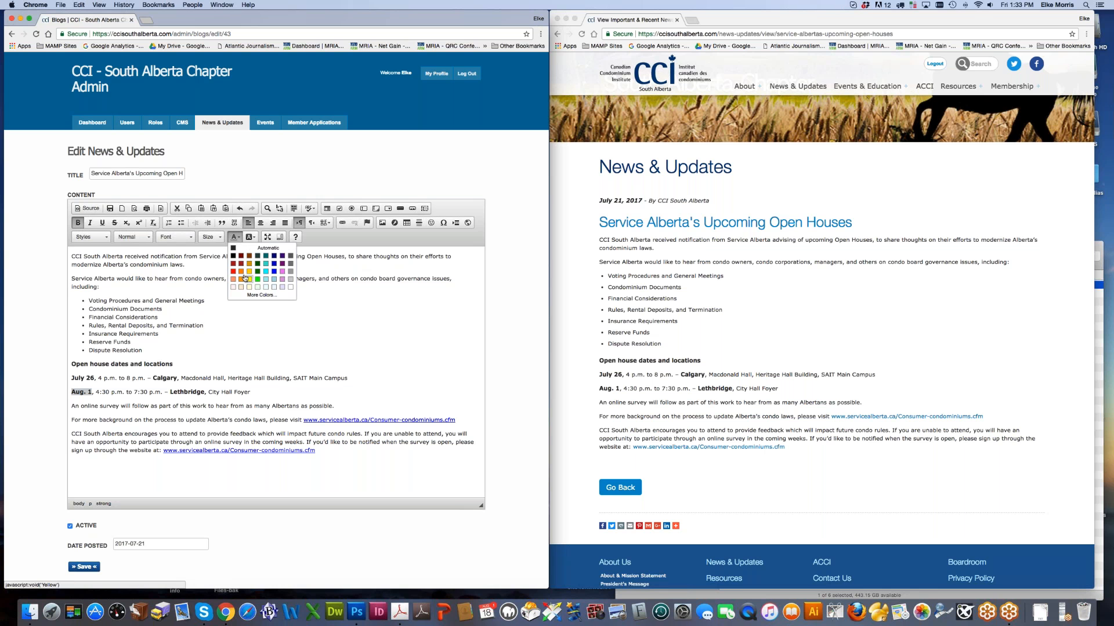
left_click(261, 295)
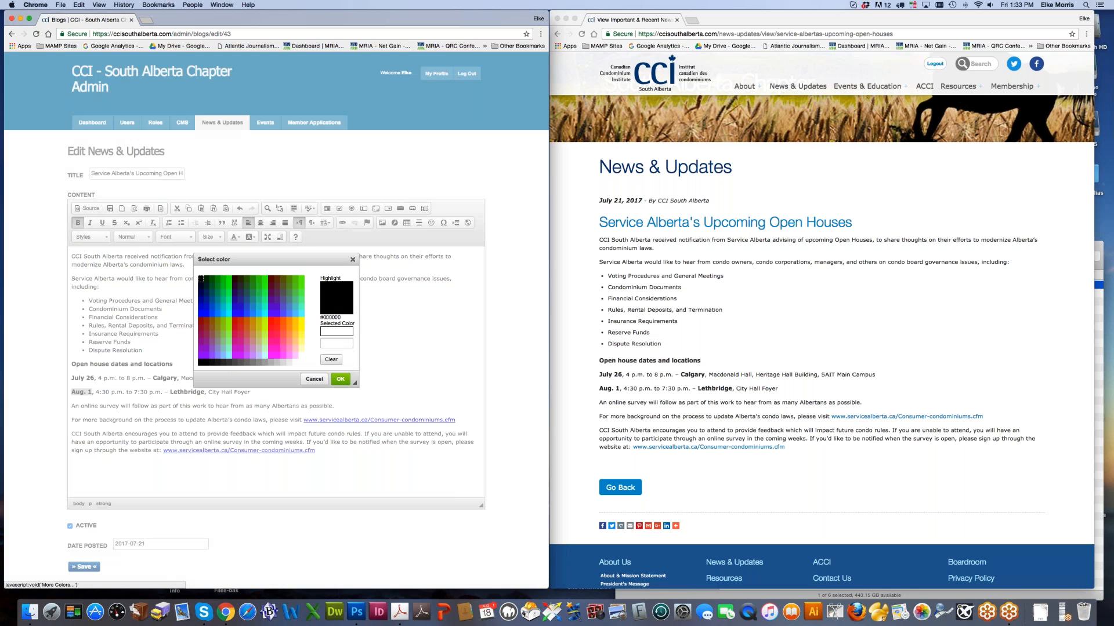
left_click(235, 321)
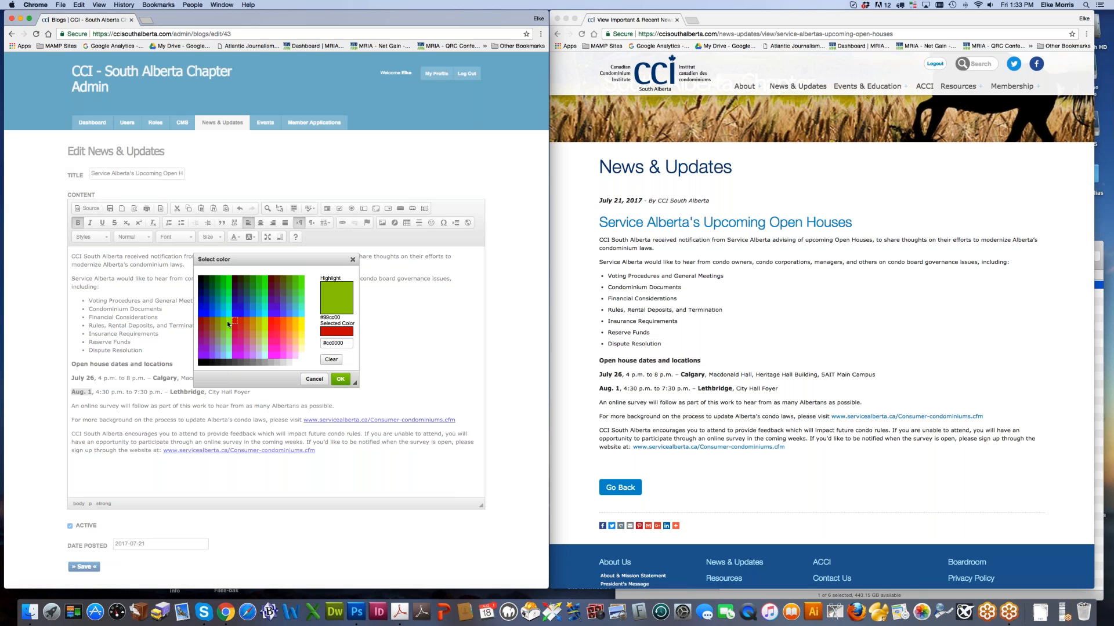
left_click(313, 379)
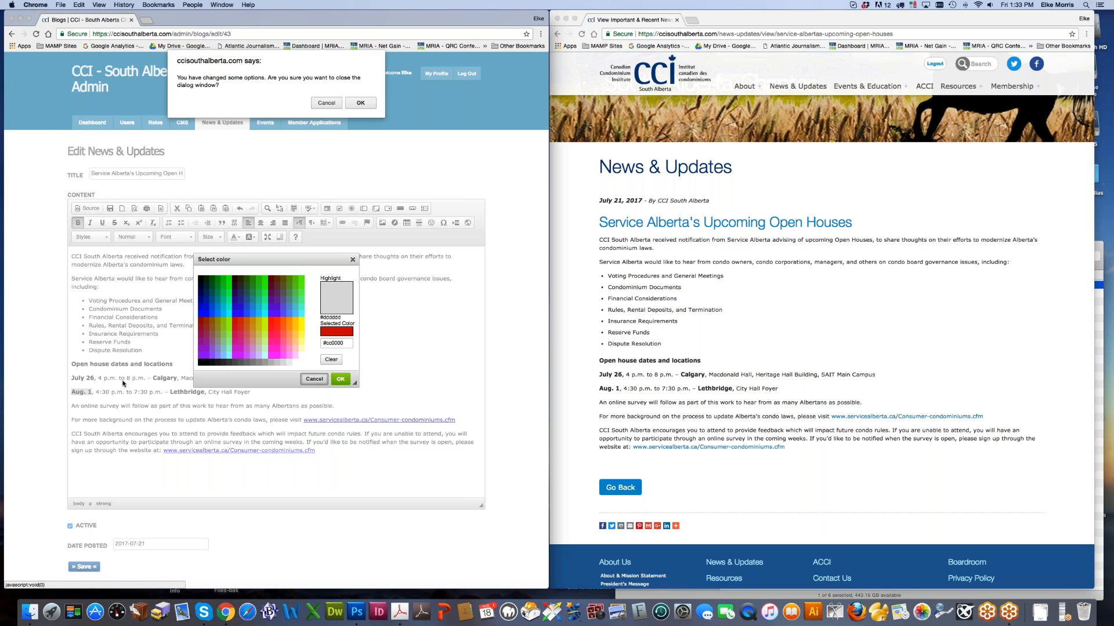
left_click(326, 104)
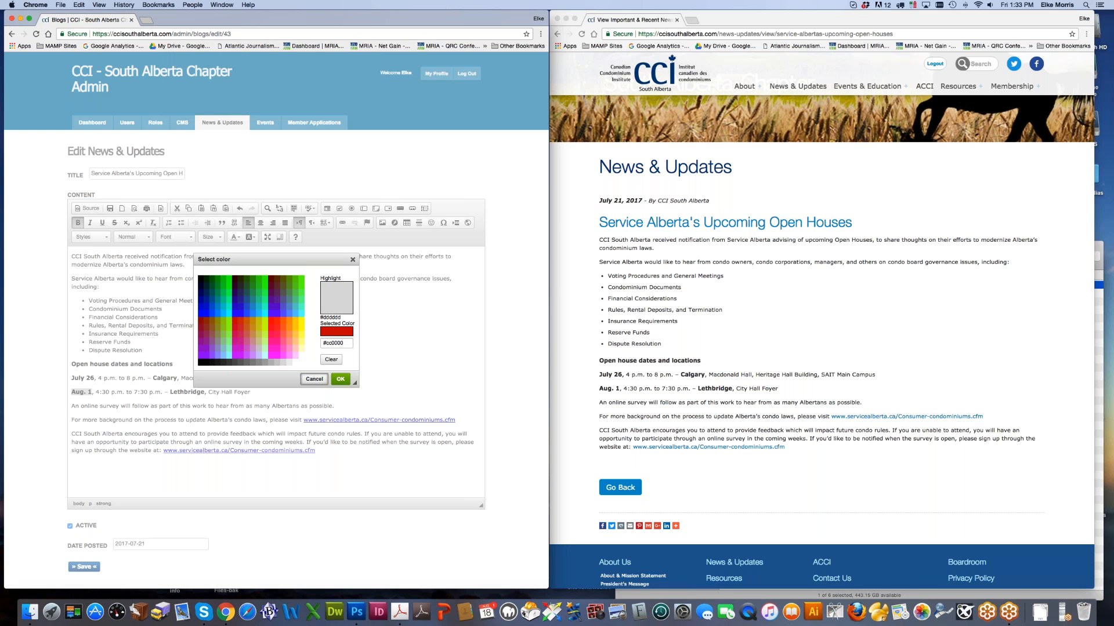
left_click(319, 381)
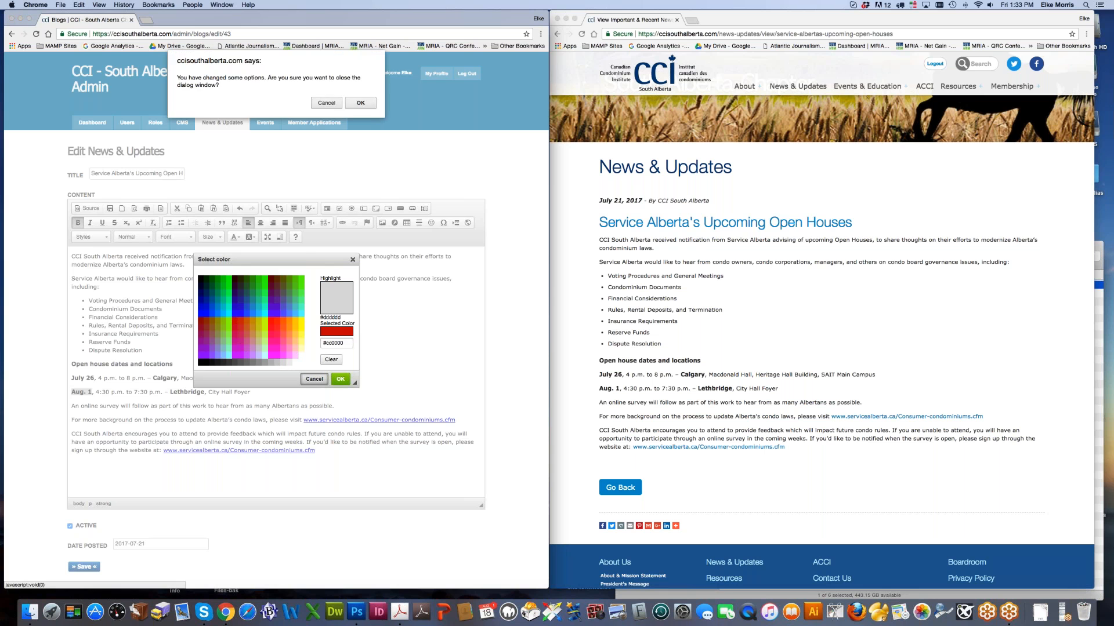
left_click(360, 103)
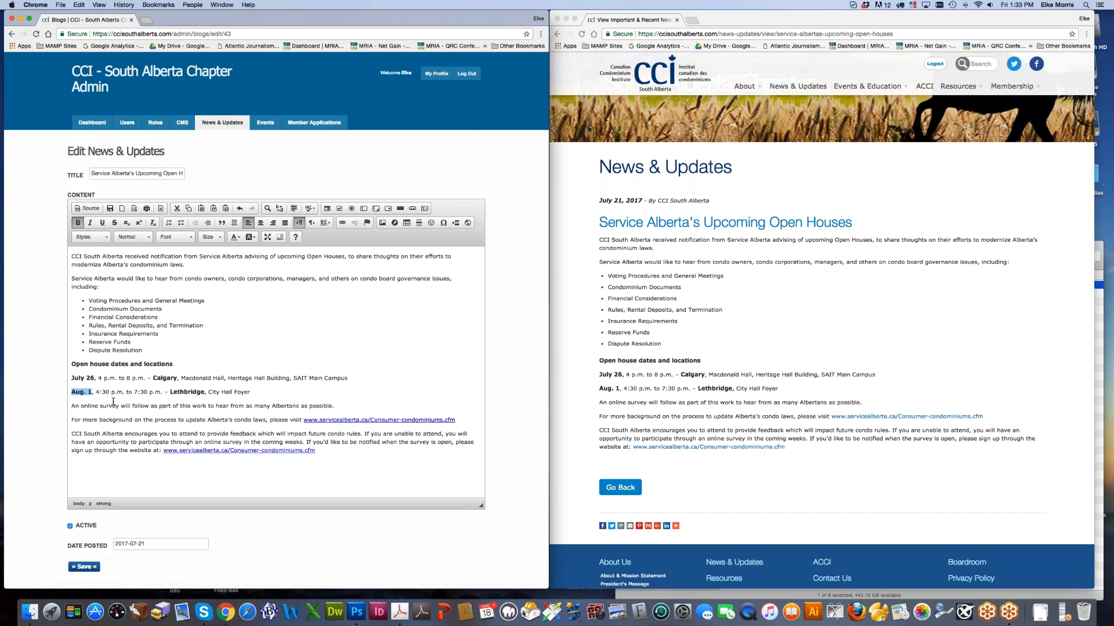
Step: Apply red #cc0000 to Aug. 1, then select the time 4:30 p.m. to 7:30 p.m
left_click(236, 237)
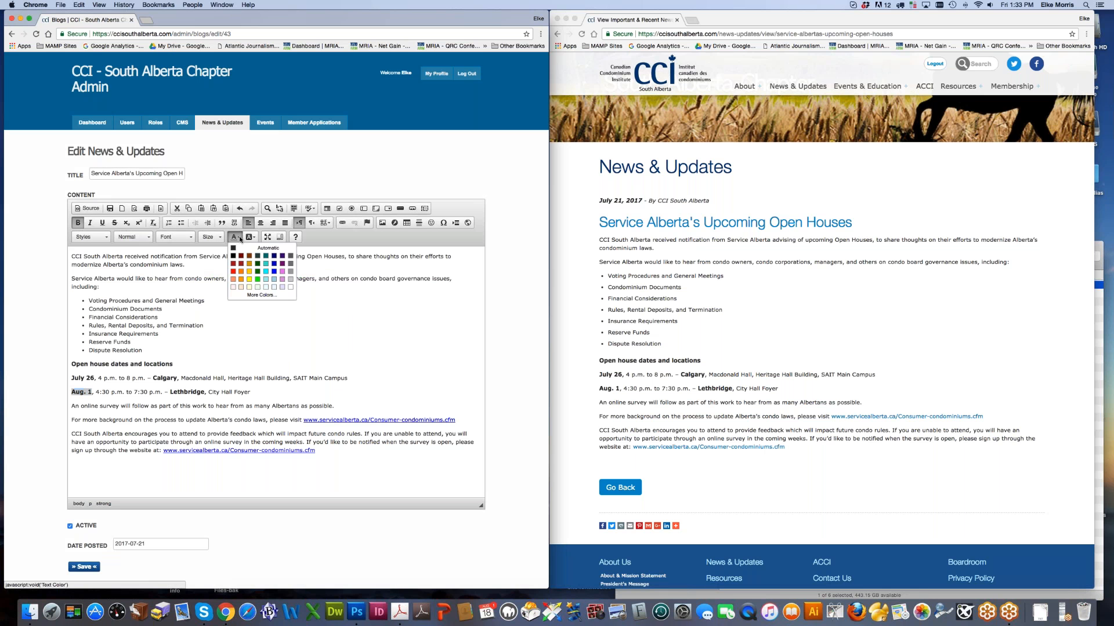
left_click(250, 295)
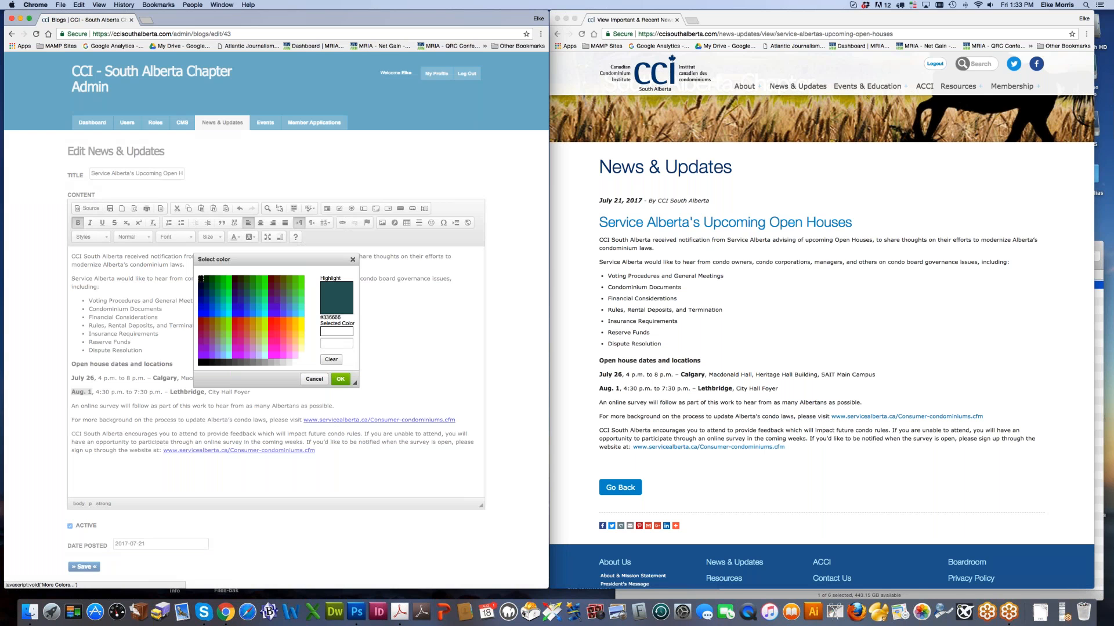
left_click(236, 321)
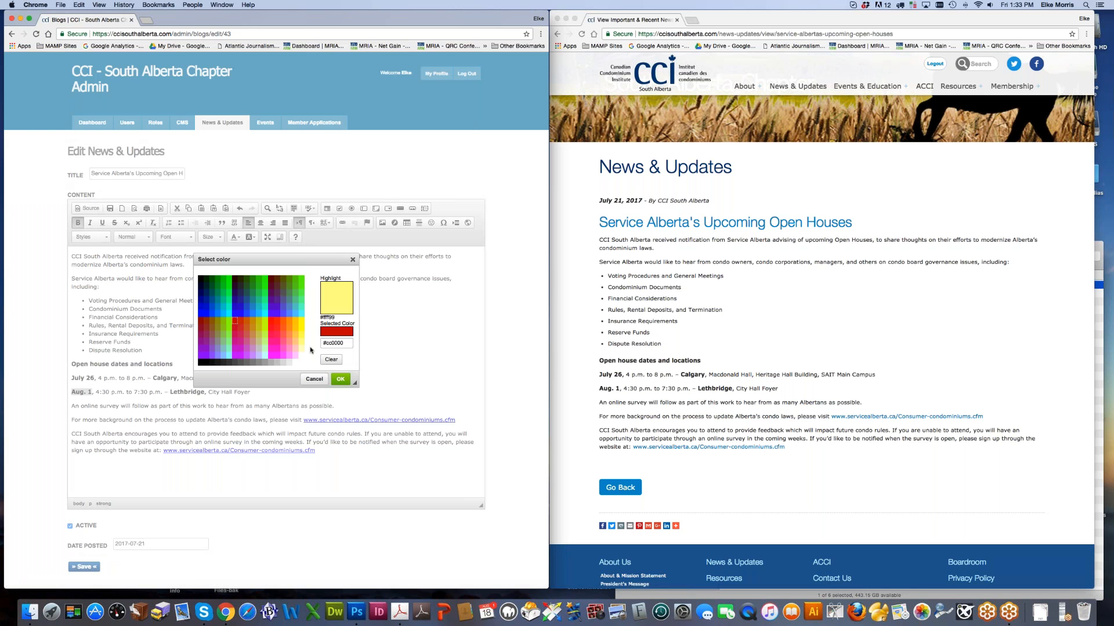
left_click(340, 378)
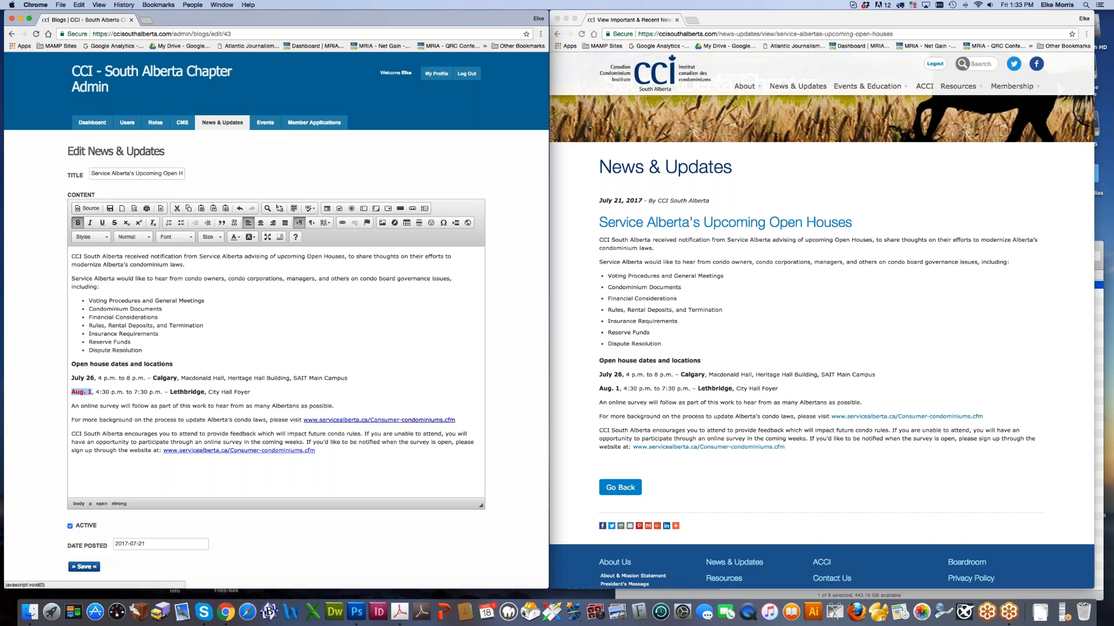
left_click(152, 393)
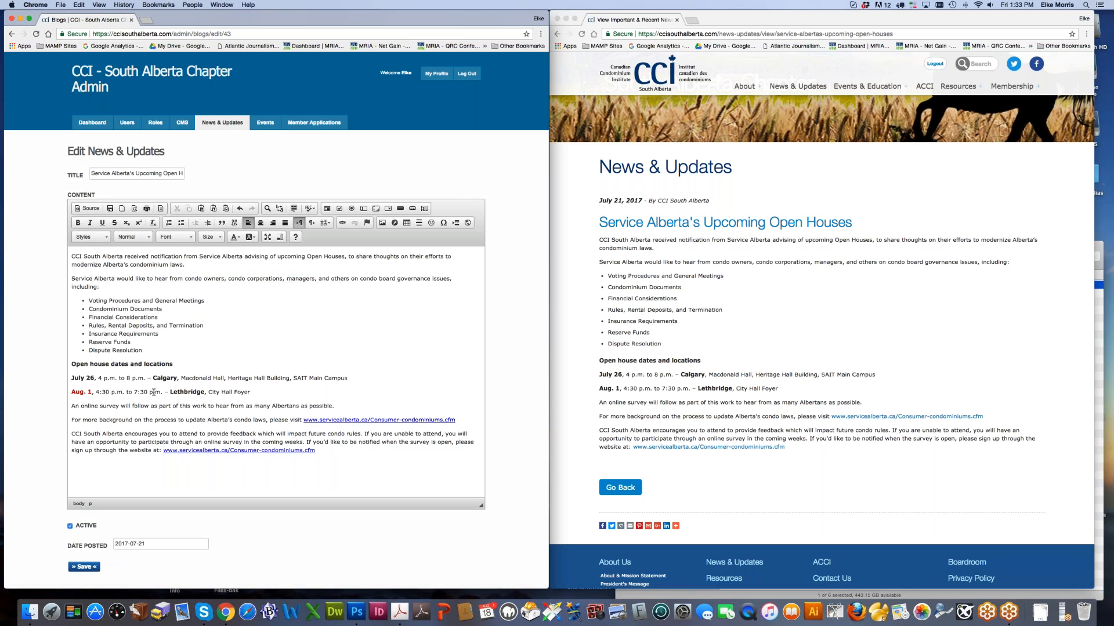
left_click_drag(96, 392, 163, 389)
Step: Give the 4:30 p.m. to 7:30 p.m. time range a yellow background highlight
left_click(254, 237)
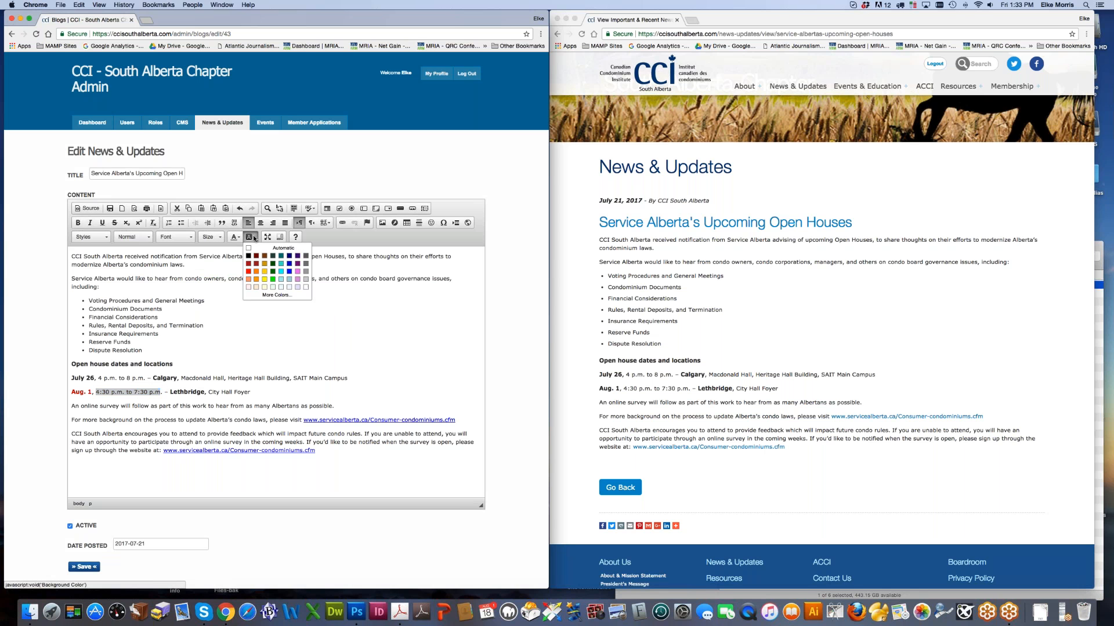
left_click(264, 283)
key("Home")
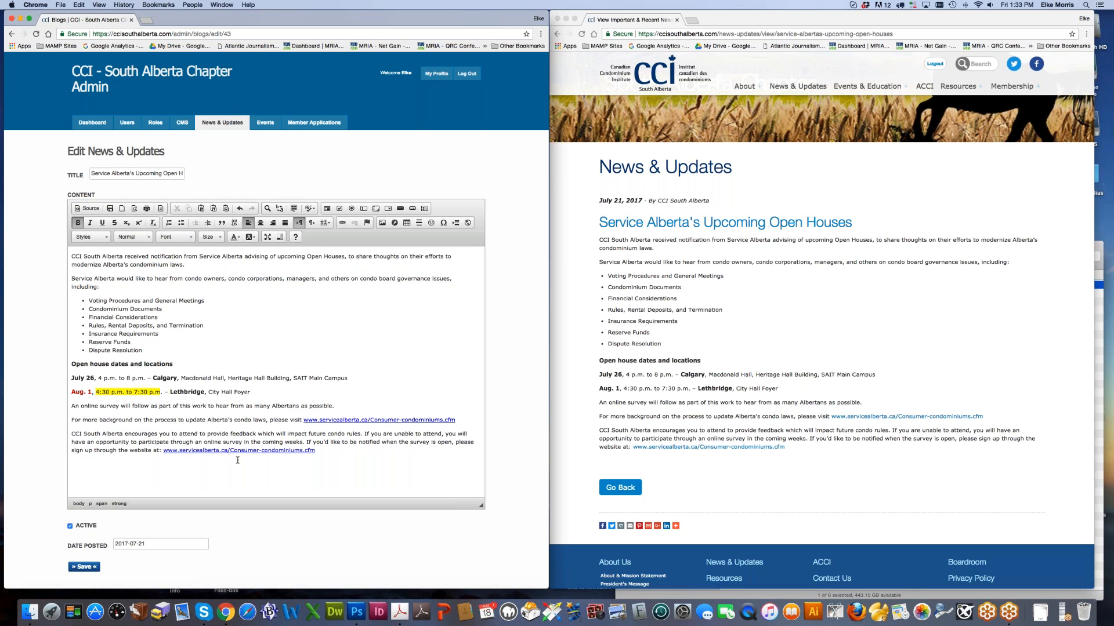
Step: Reload the edit page to discard unsaved colours and enlarge the editor to show the article
left_click(36, 33)
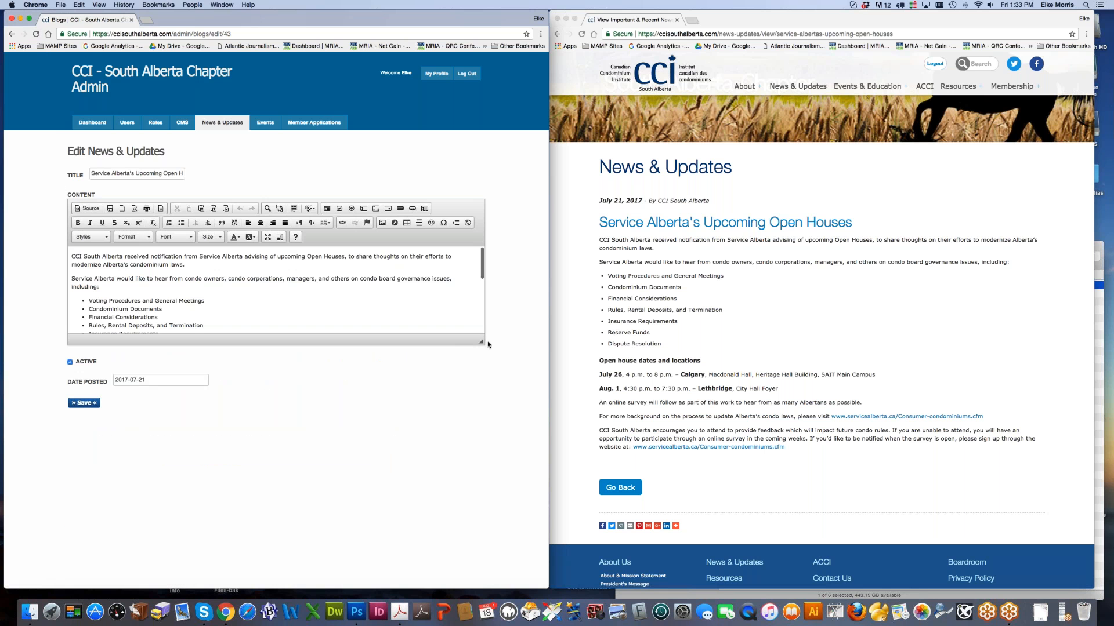
left_click_drag(481, 342, 503, 493)
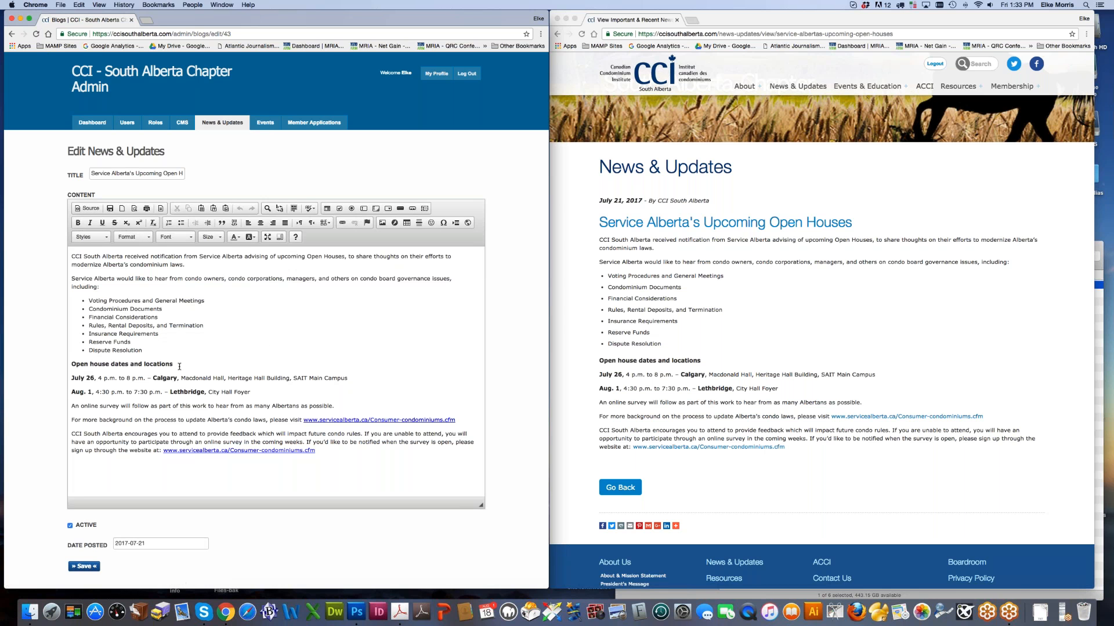
left_click(75, 467)
left_click(265, 122)
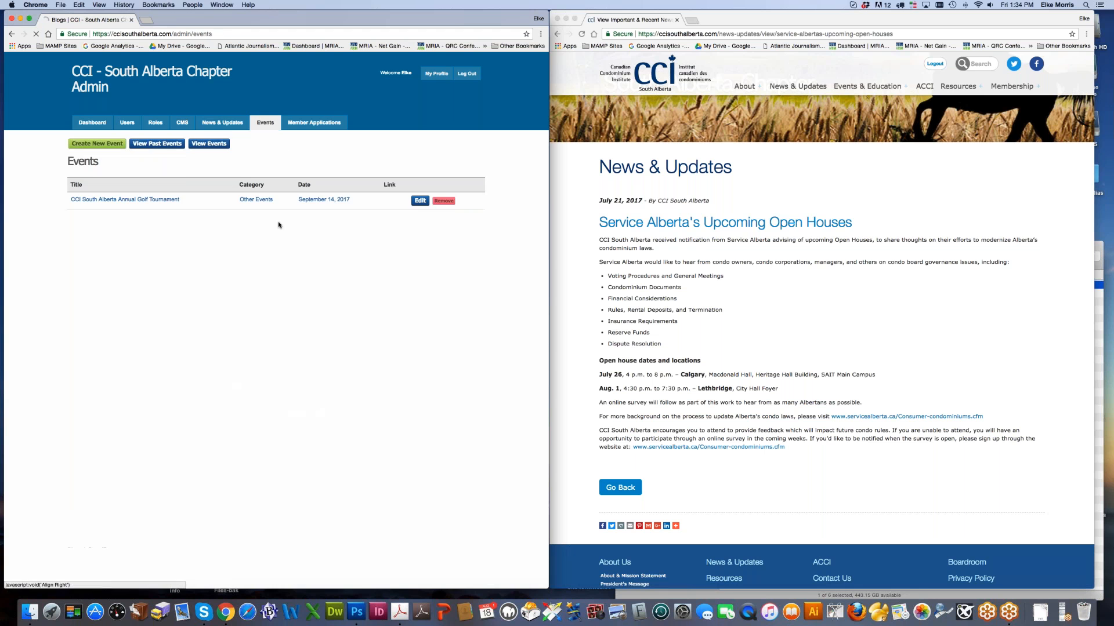
left_click(420, 202)
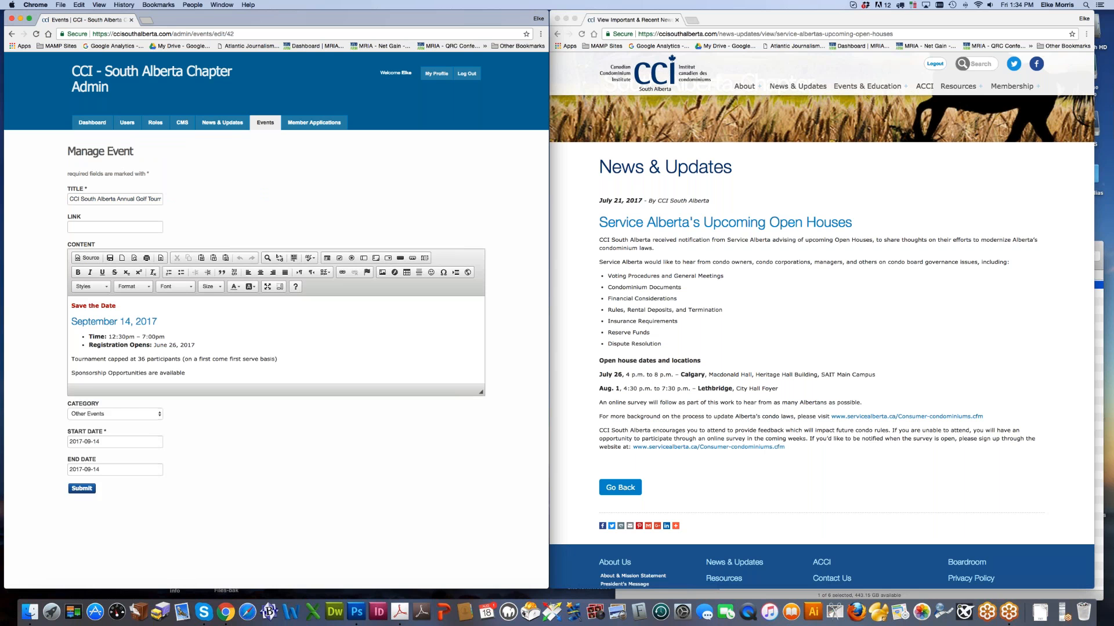
left_click_drag(75, 305, 126, 307)
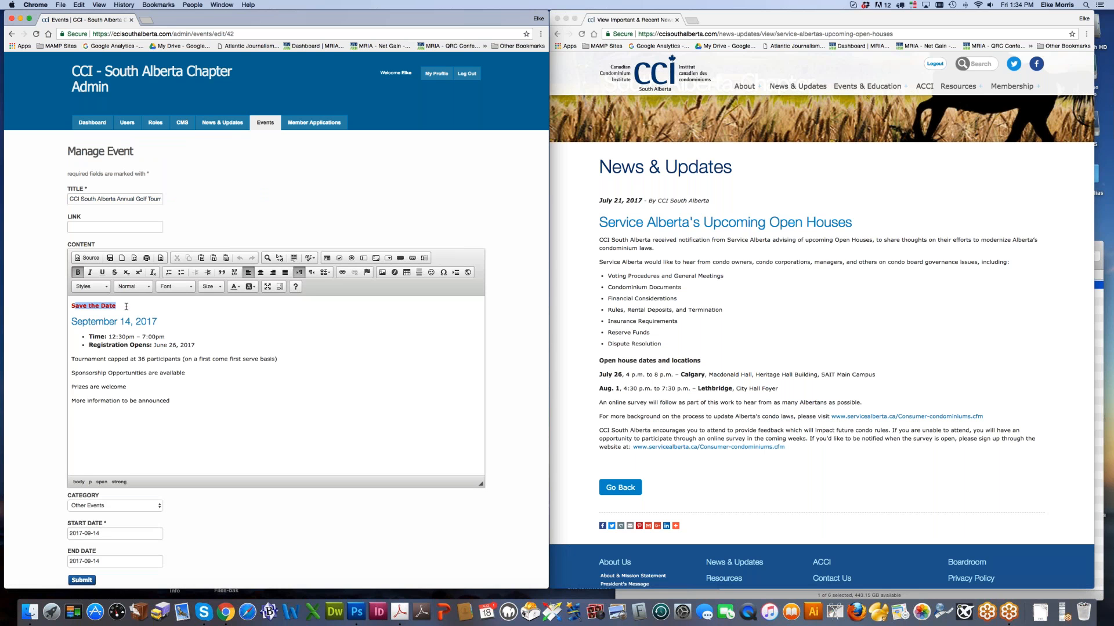
left_click(84, 421)
type("Register")
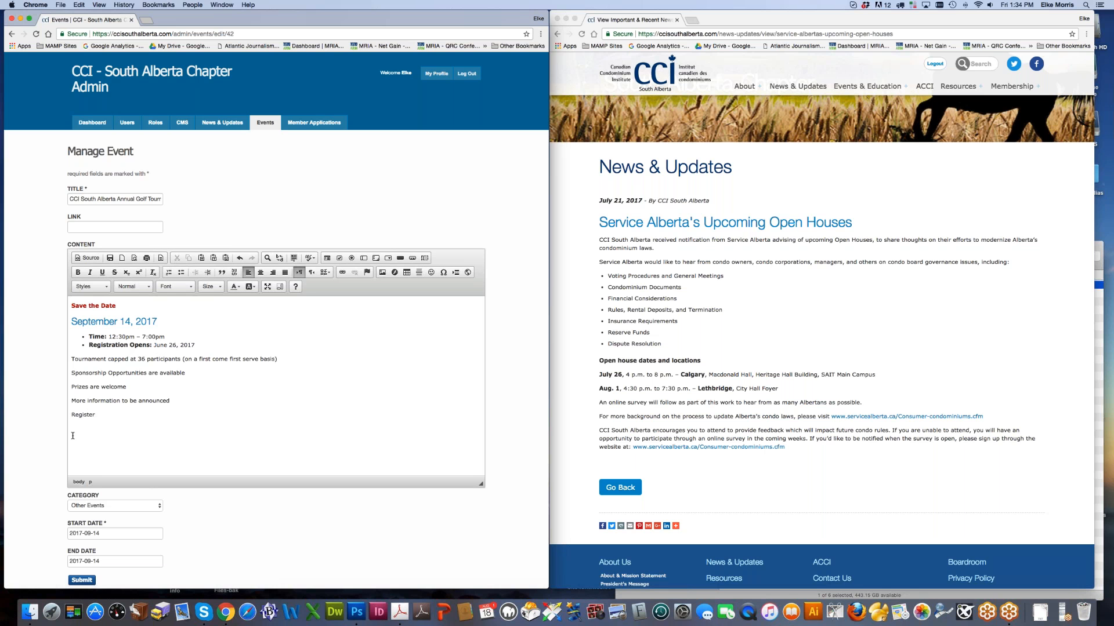
type(" Now")
left_click(419, 272)
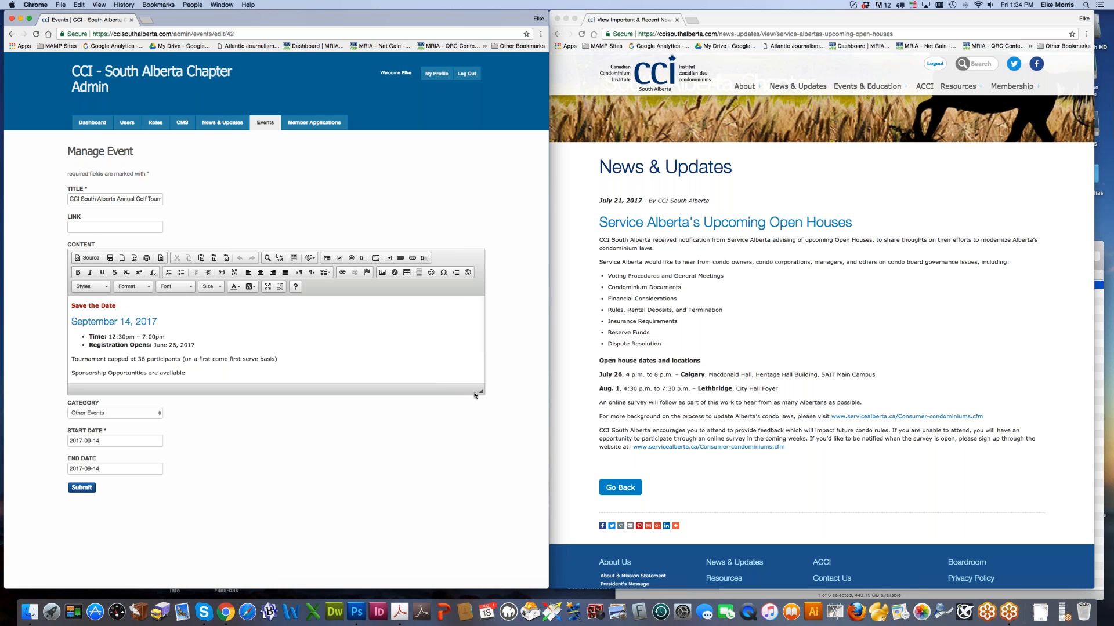
left_click_drag(481, 392, 480, 471)
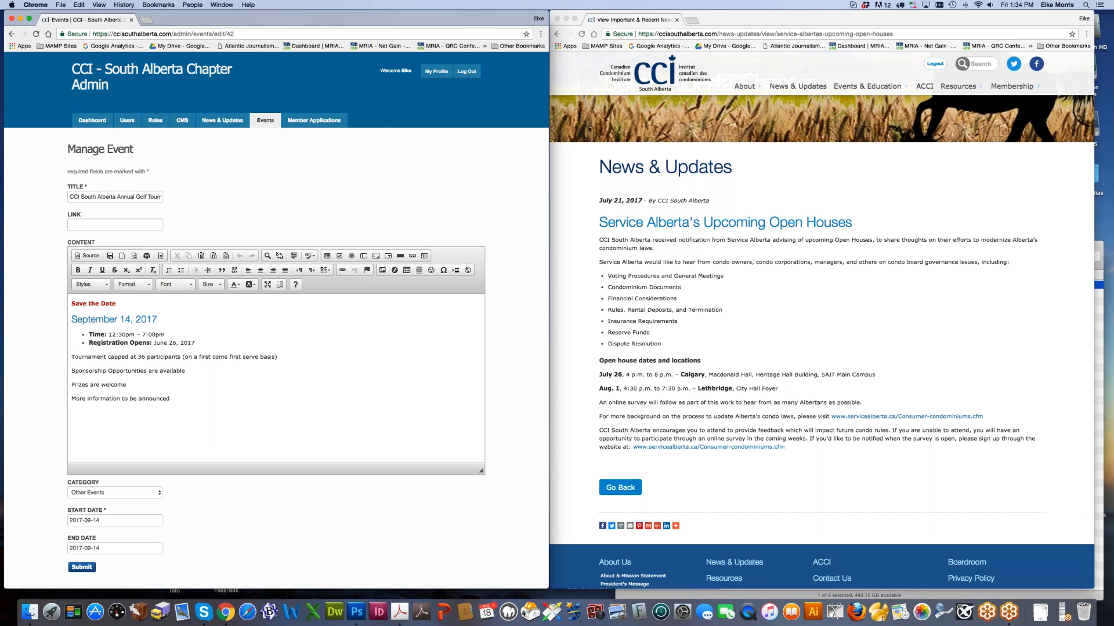
Step: Go to the Content Management list, expand Resources and open Newsletter Publications in a new tab
left_click(222, 120)
left_click(183, 123)
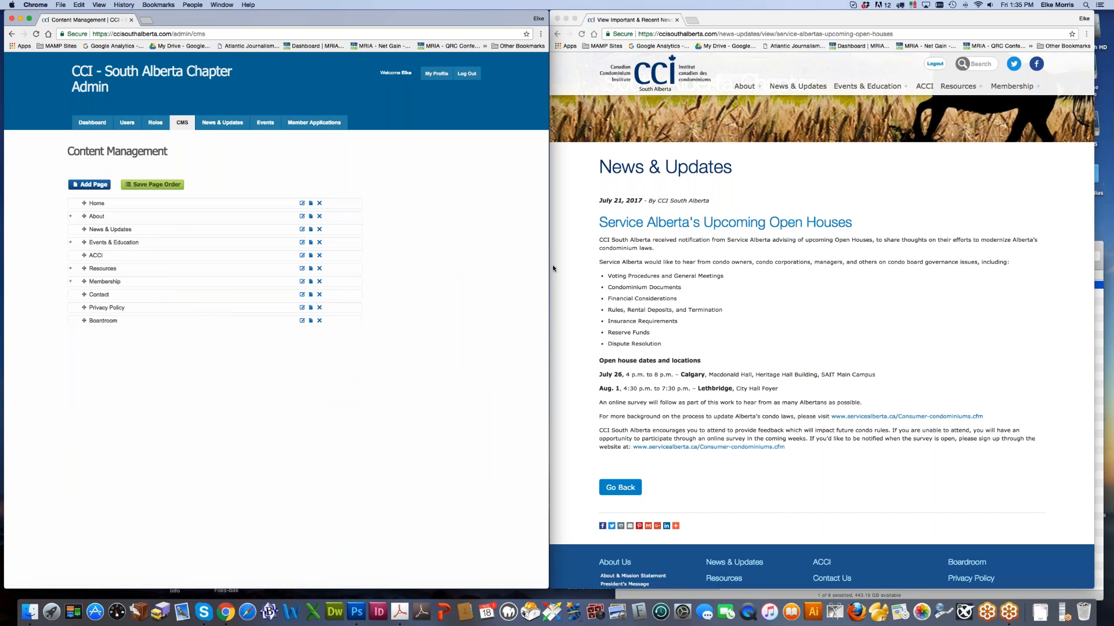
right_click(93, 256)
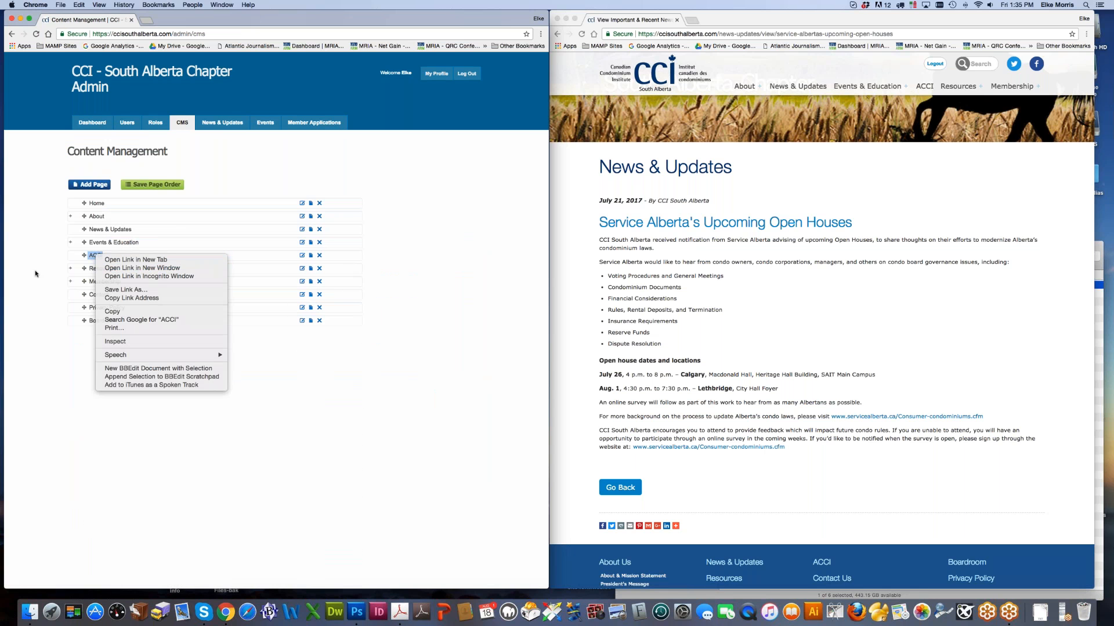
key("Escape")
left_click(70, 269)
right_click(114, 296)
key("Escape")
Step: View the Newsletter Publications text module in an enlarged editor, then close that tab
left_click(164, 20)
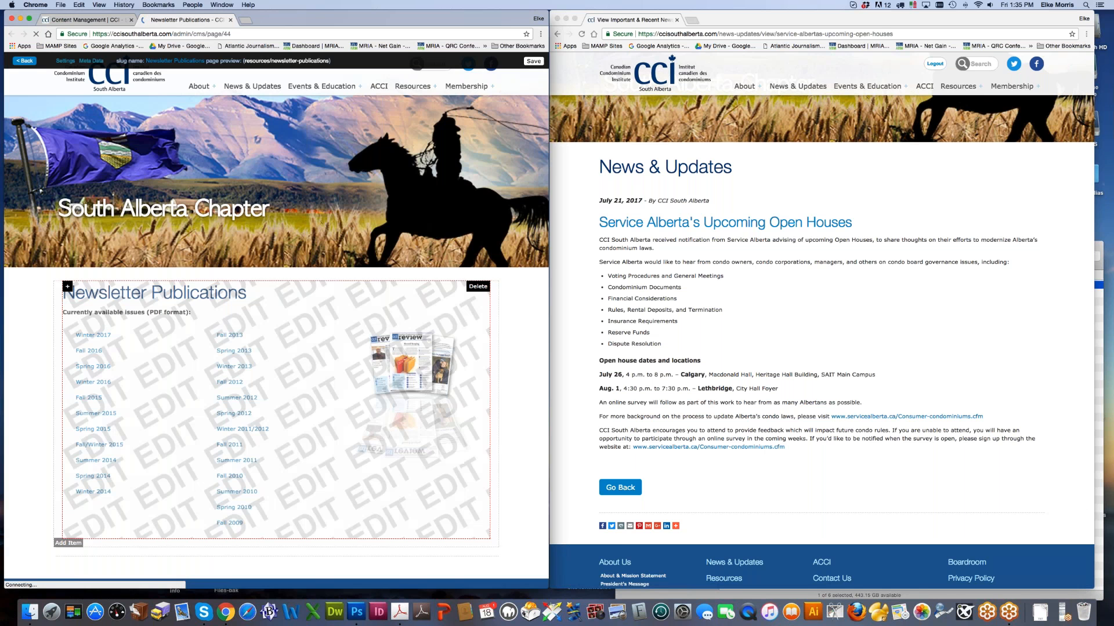
left_click(344, 383)
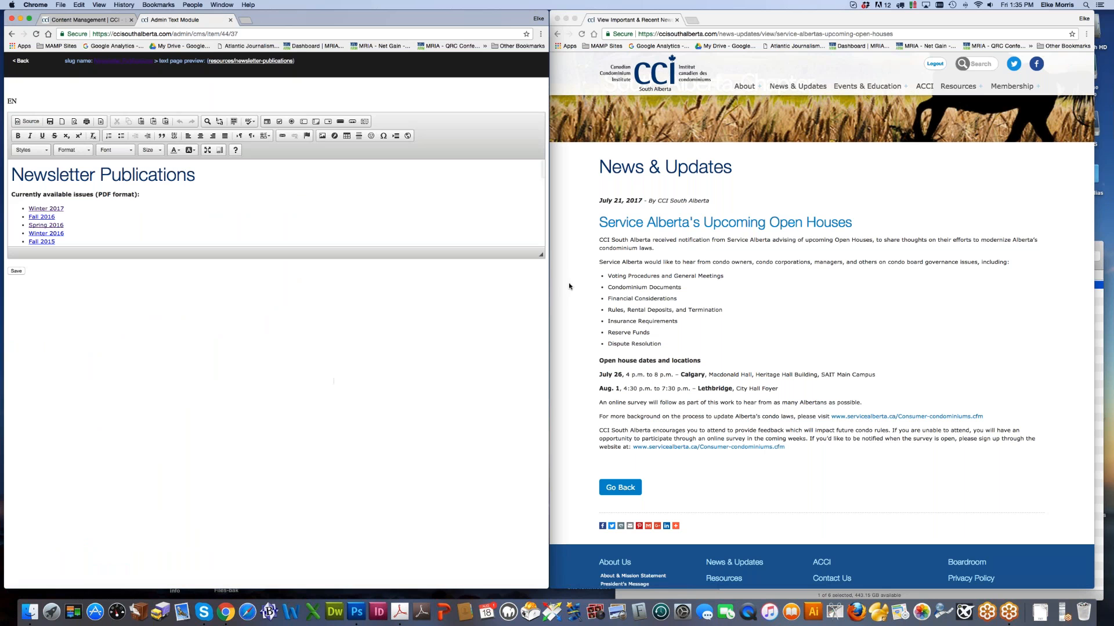
left_click_drag(541, 254, 526, 493)
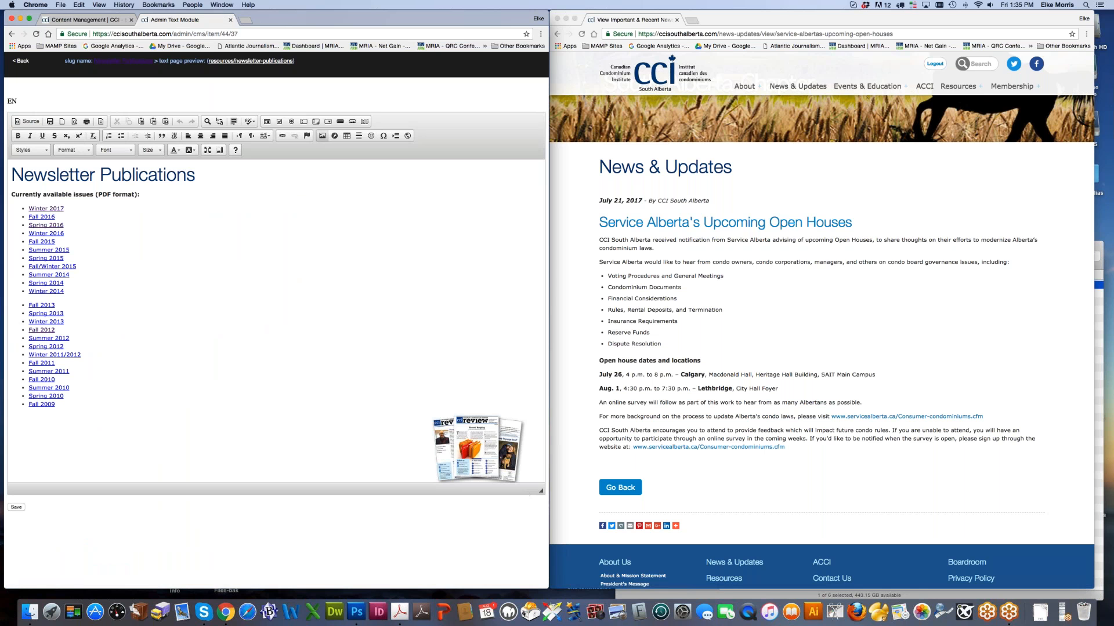
left_click(230, 20)
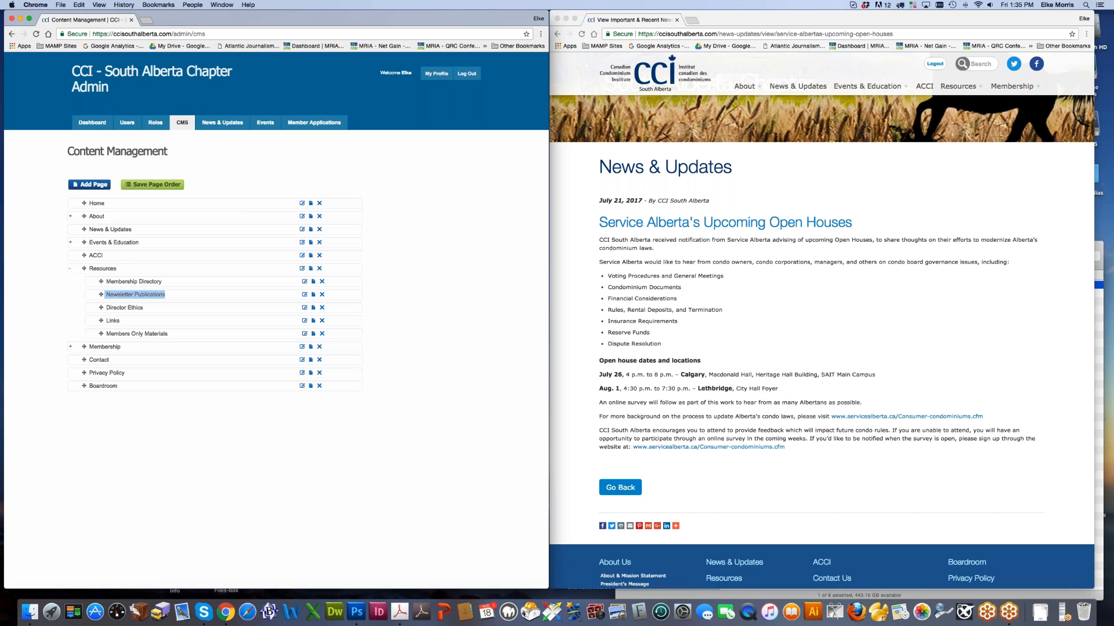
Step: Collapse the Resources sub-pages and bring the live website window forward
left_click(71, 270)
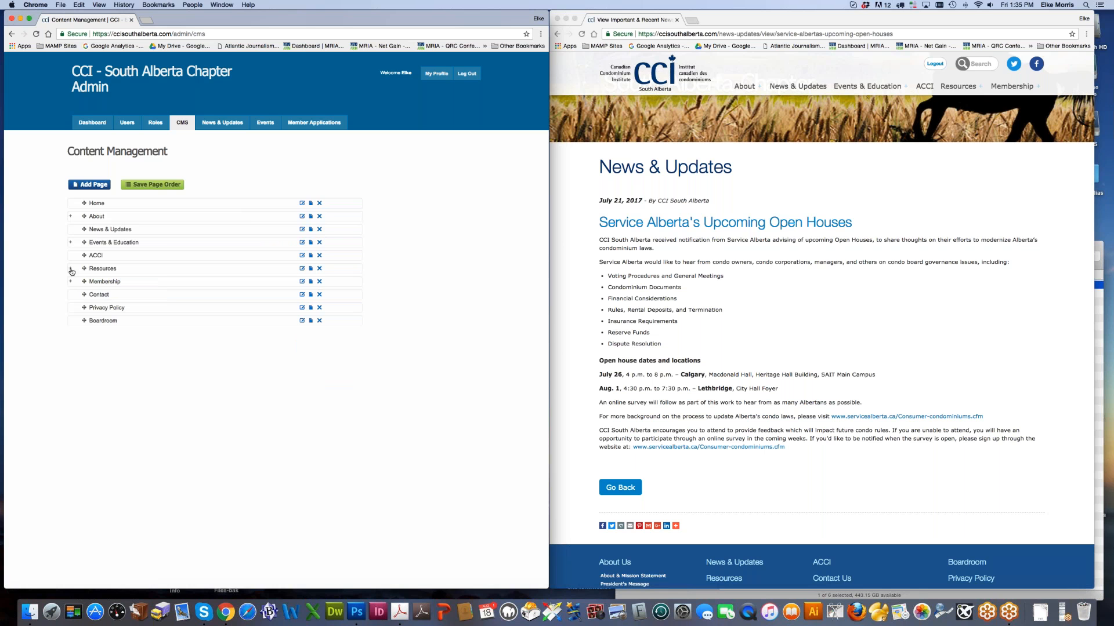
left_click(820, 257)
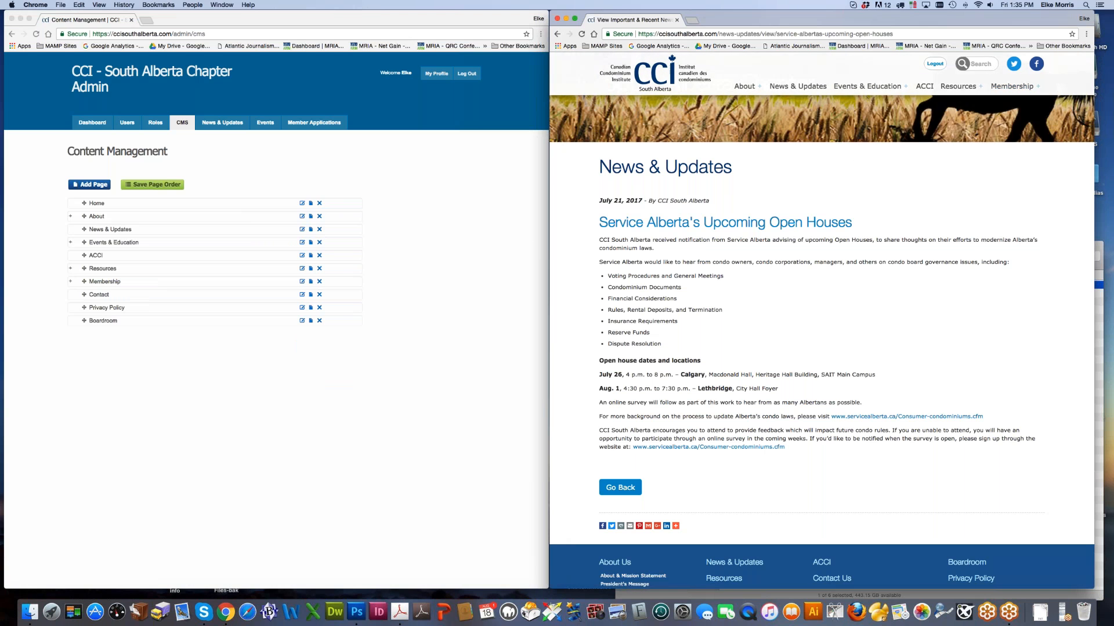
mouse_move(749, 88)
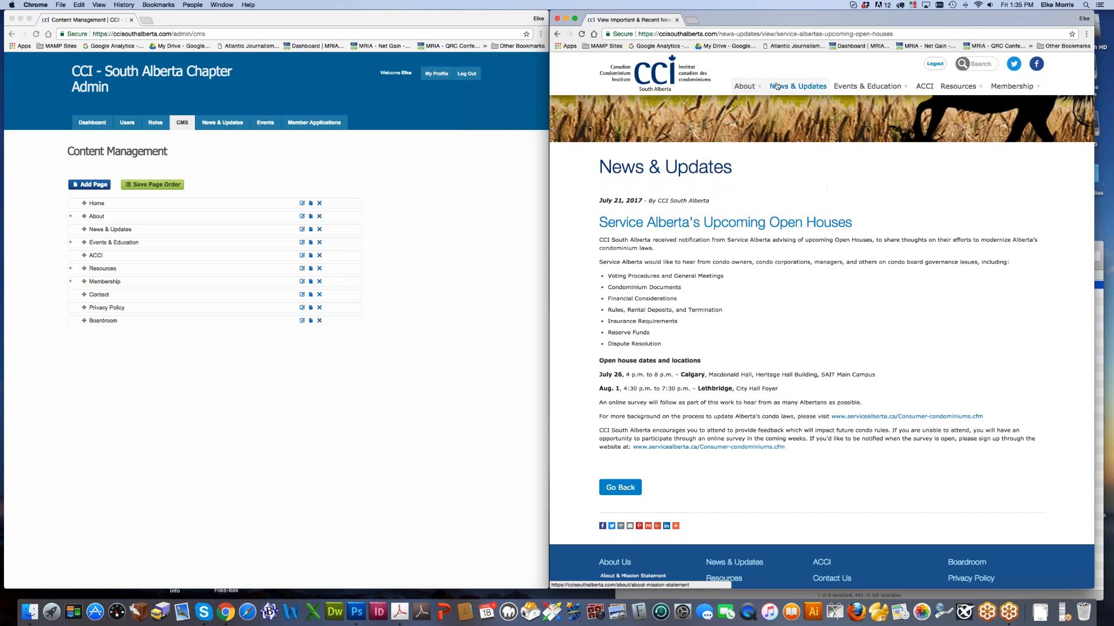
mouse_move(1014, 91)
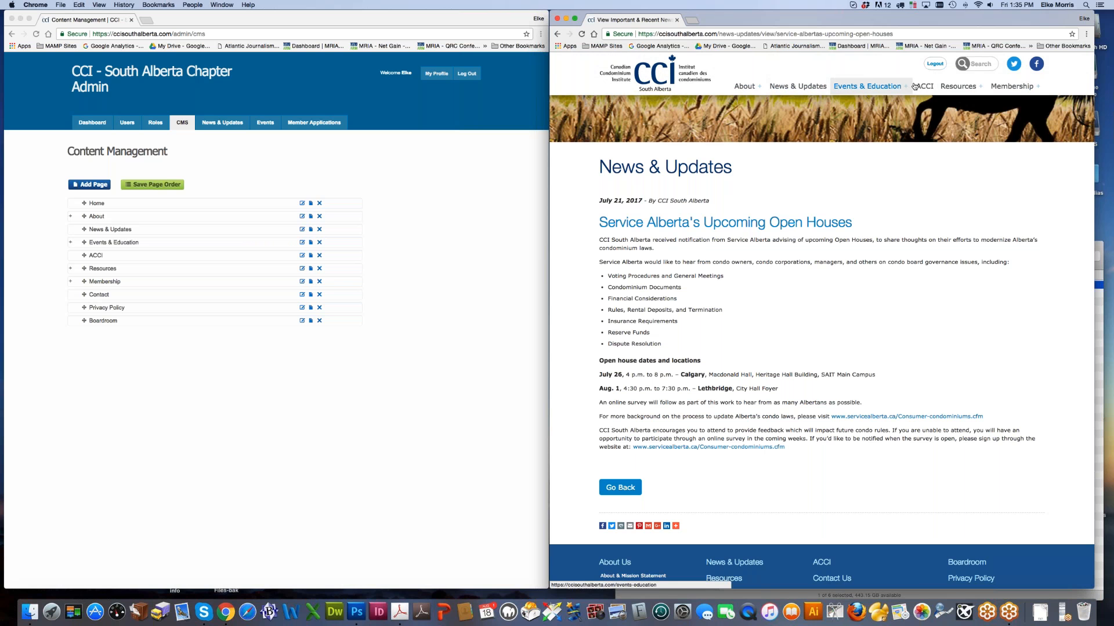
mouse_move(956, 87)
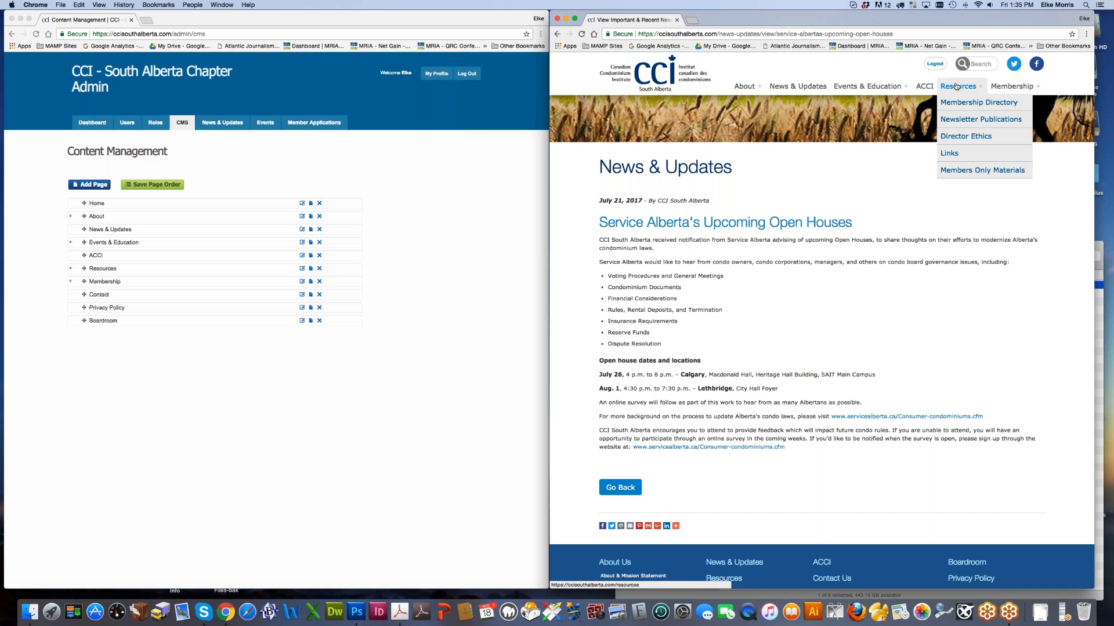
left_click(174, 352)
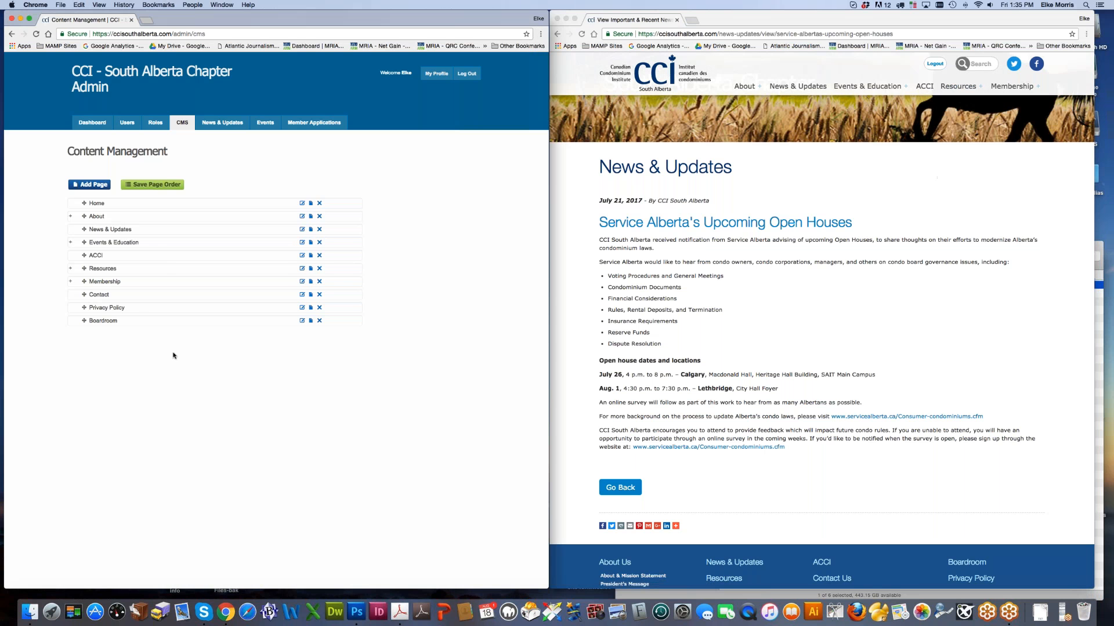
Step: Expand About and open its Add Page form in a new tab
left_click(71, 217)
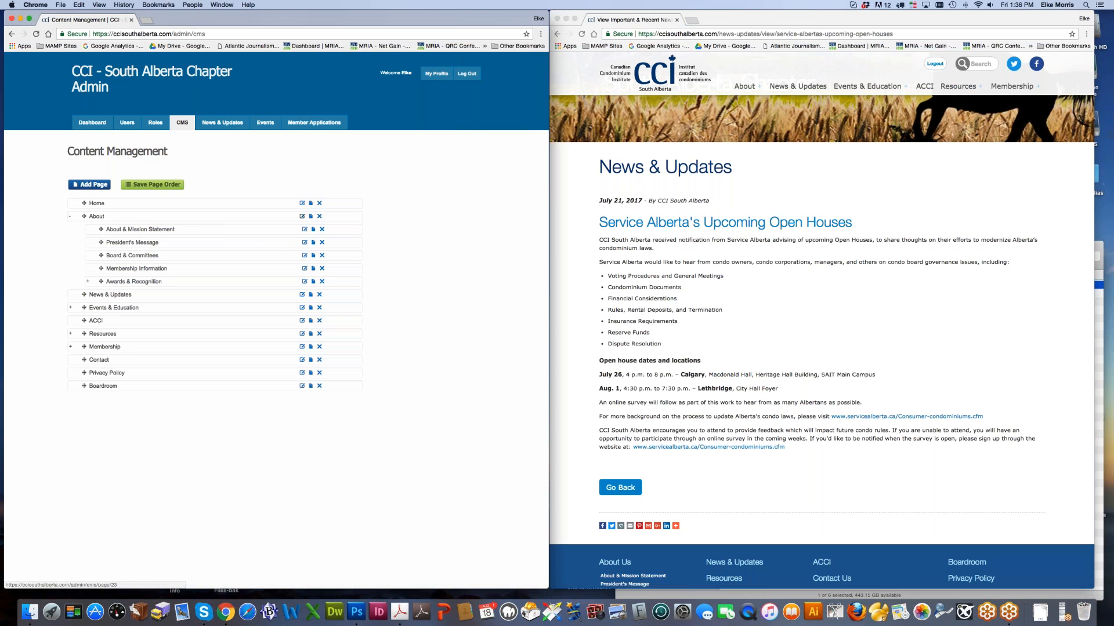
right_click(311, 217)
left_click(328, 221)
left_click(177, 21)
Step: Enter title Sponsorship and slug sponsorship, then save the new page
left_click(111, 184)
type("Spons")
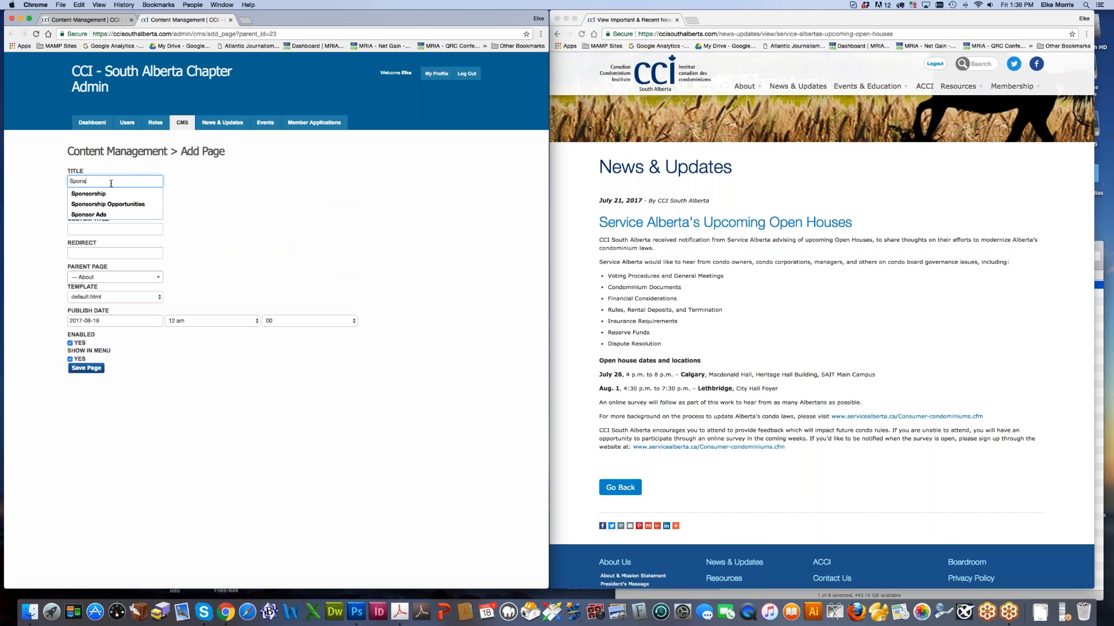
key("Down")
key("Return")
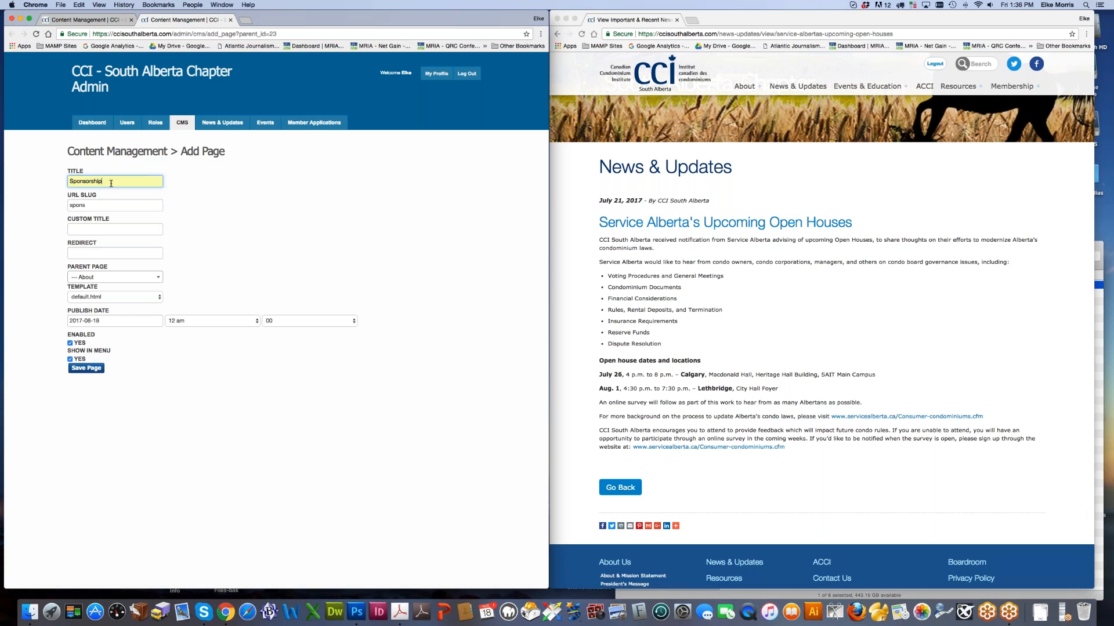
left_click(99, 206)
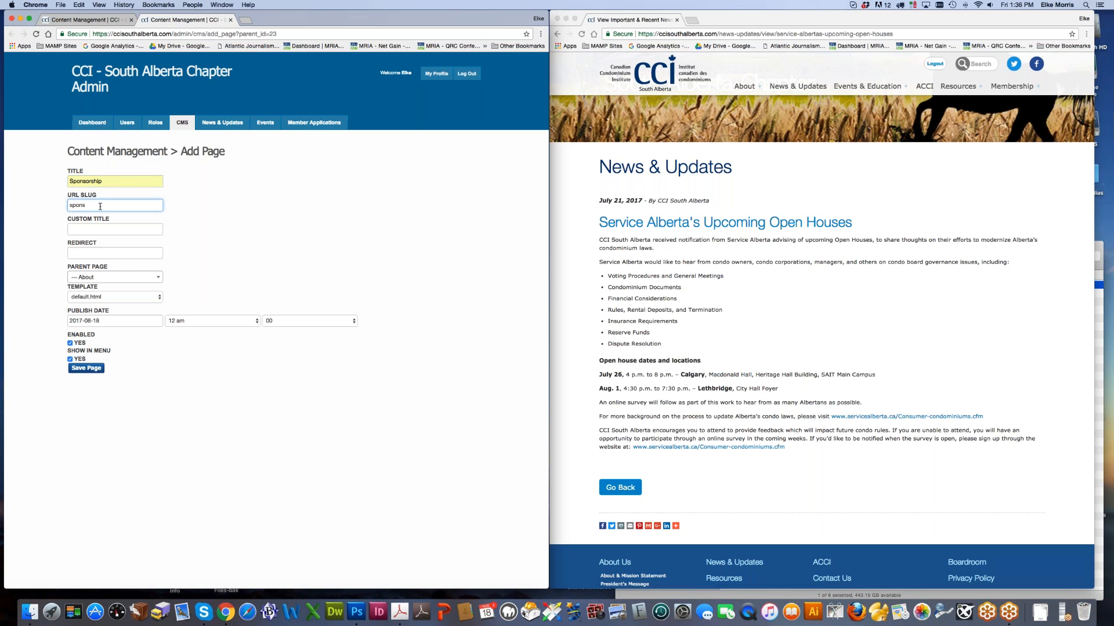
type("s")
key("BackSpace")
type("orship")
key("Tab")
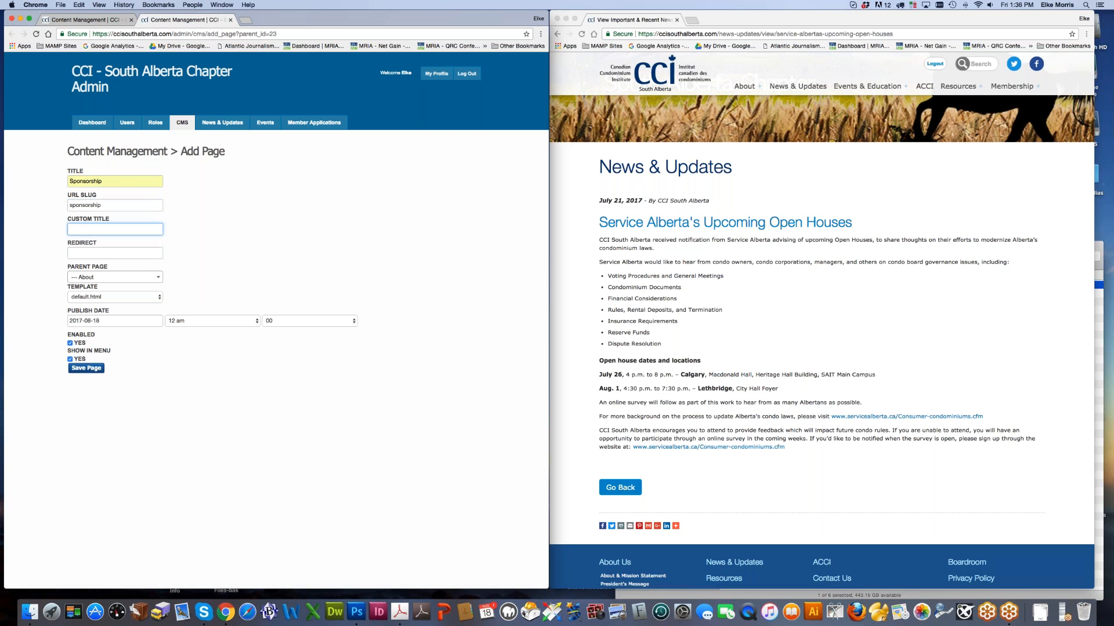
left_click(84, 369)
Step: Add a Text/Image item reading 'Sponsorship text', with Sponsorship as Heading 1, and save it
left_click(66, 297)
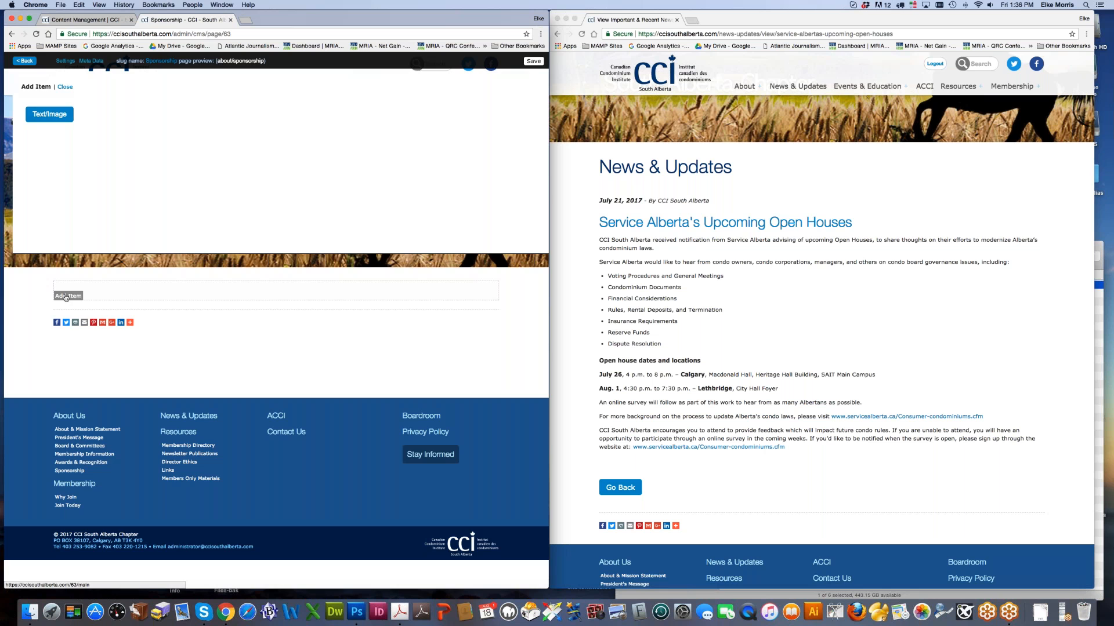
left_click(51, 117)
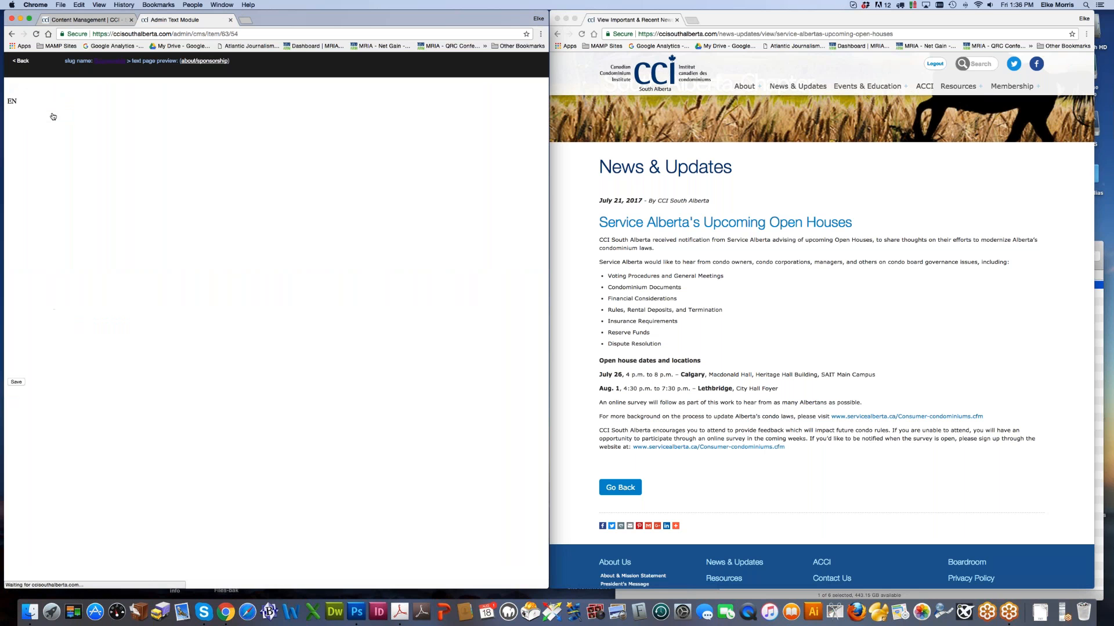
left_click(48, 178)
type("Sponsorship ")
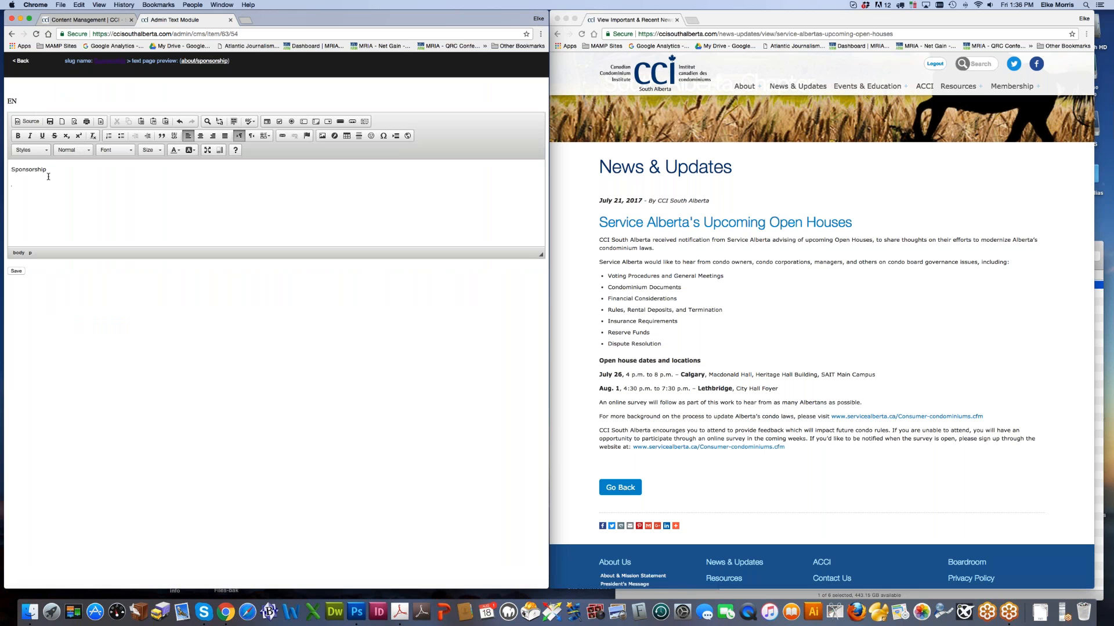
type("text")
left_click_drag(53, 171, 10, 170)
left_click(78, 150)
left_click(87, 193)
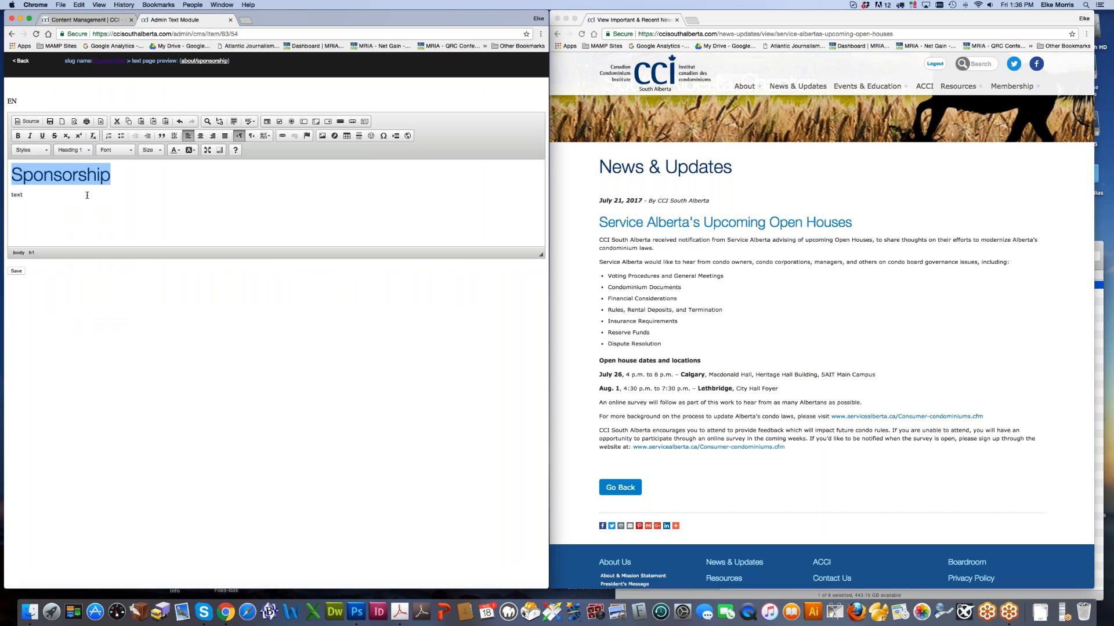
left_click(15, 271)
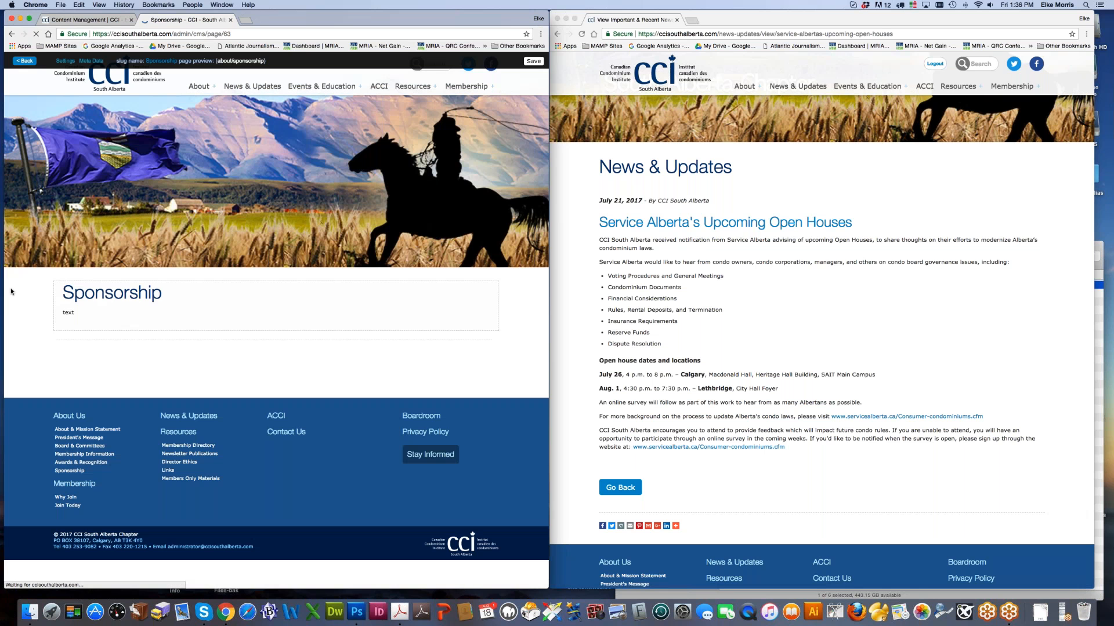
Step: Reload the live site and view the new About > Sponsorship page
left_click(691, 308)
key("super+r")
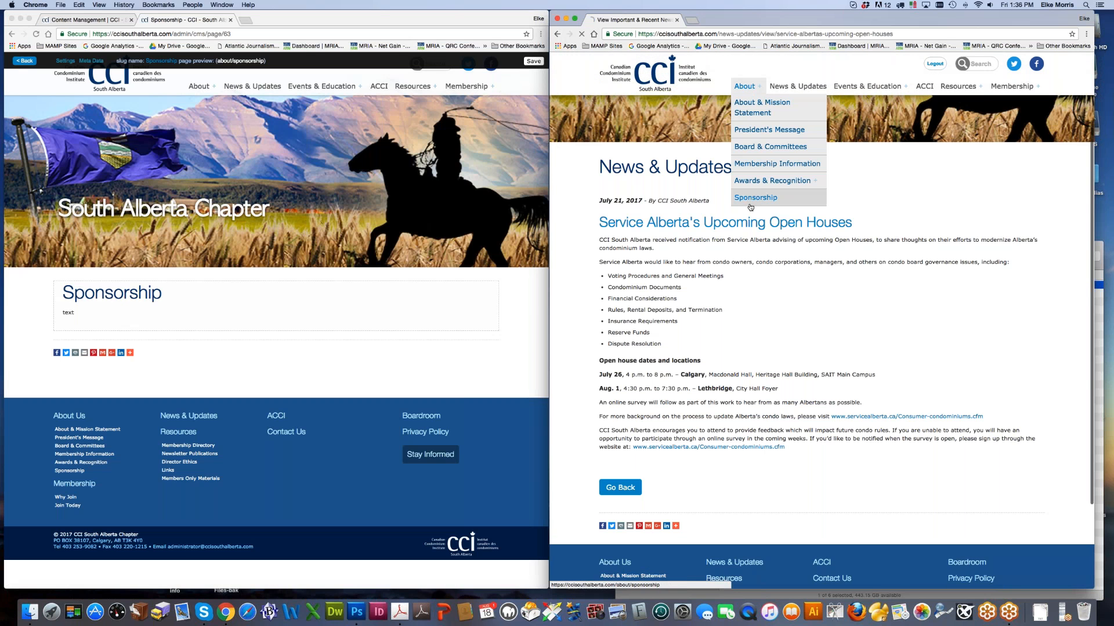
left_click(774, 194)
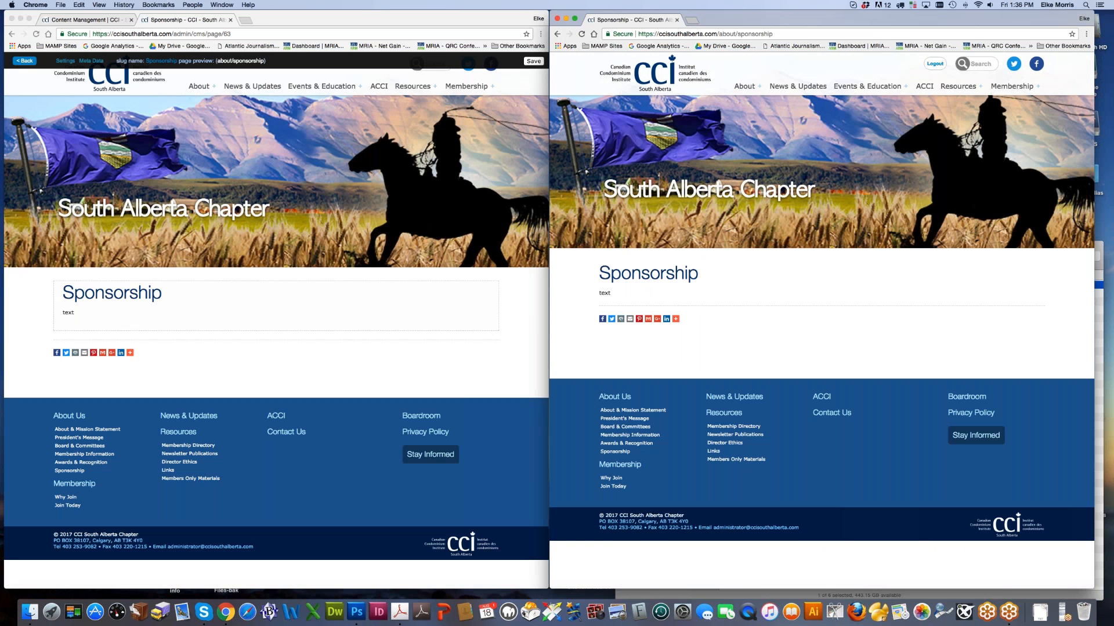
left_click_drag(598, 292, 625, 295)
Step: Close the Sponsorship editor tab and reload the admin page list
left_click(377, 304)
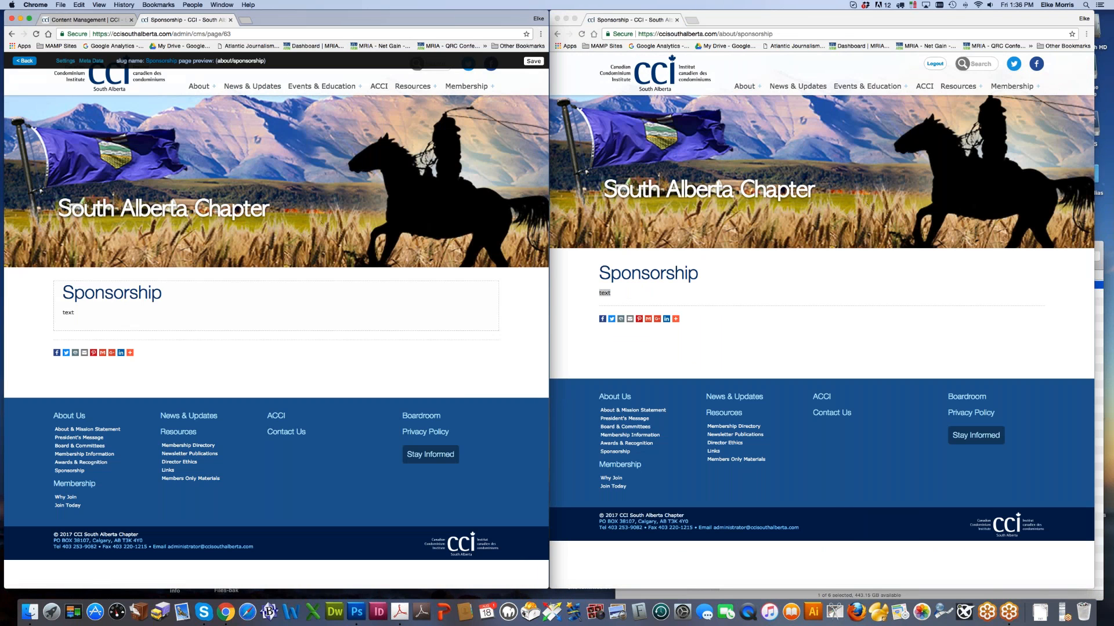
left_click(230, 21)
left_click(37, 34)
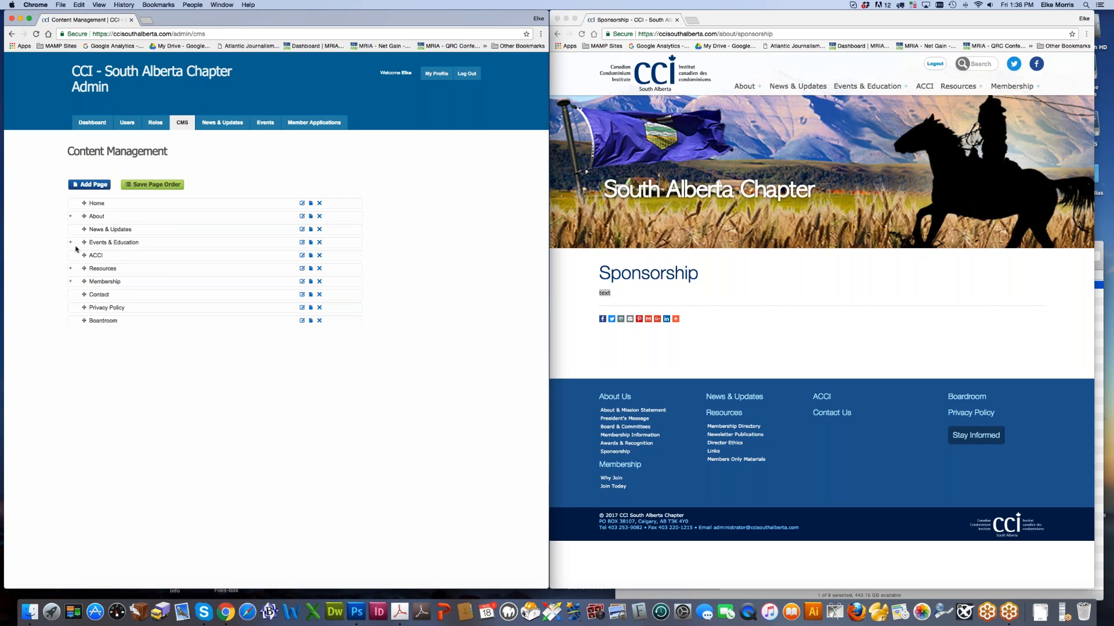
Step: Delete the Sponsorship page under About, confirming by typing DELETE
left_click(70, 216)
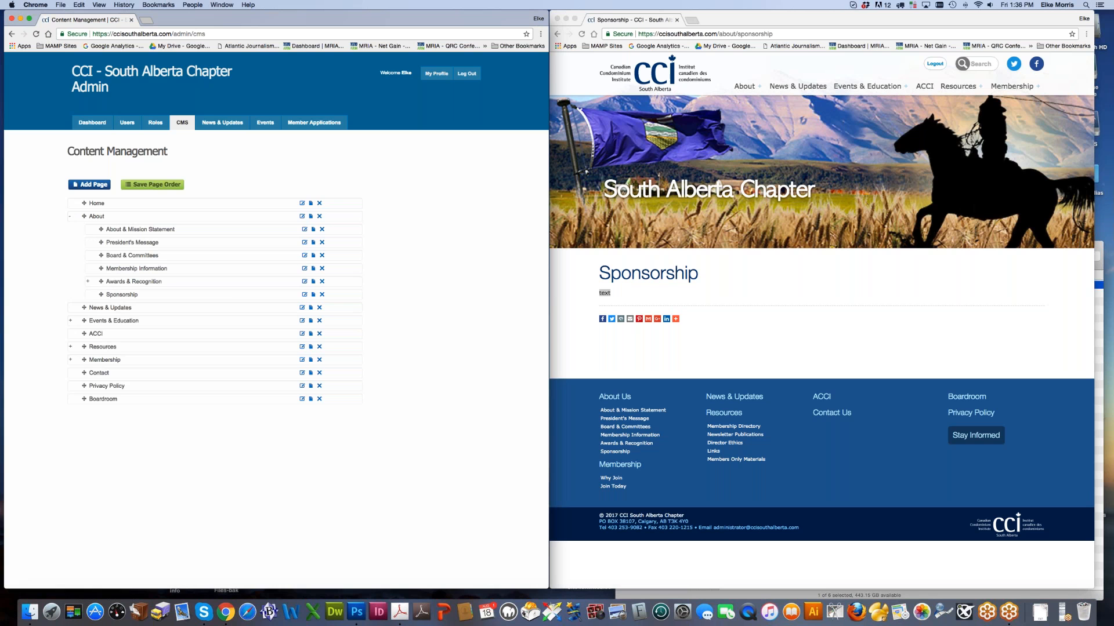
left_click(321, 294)
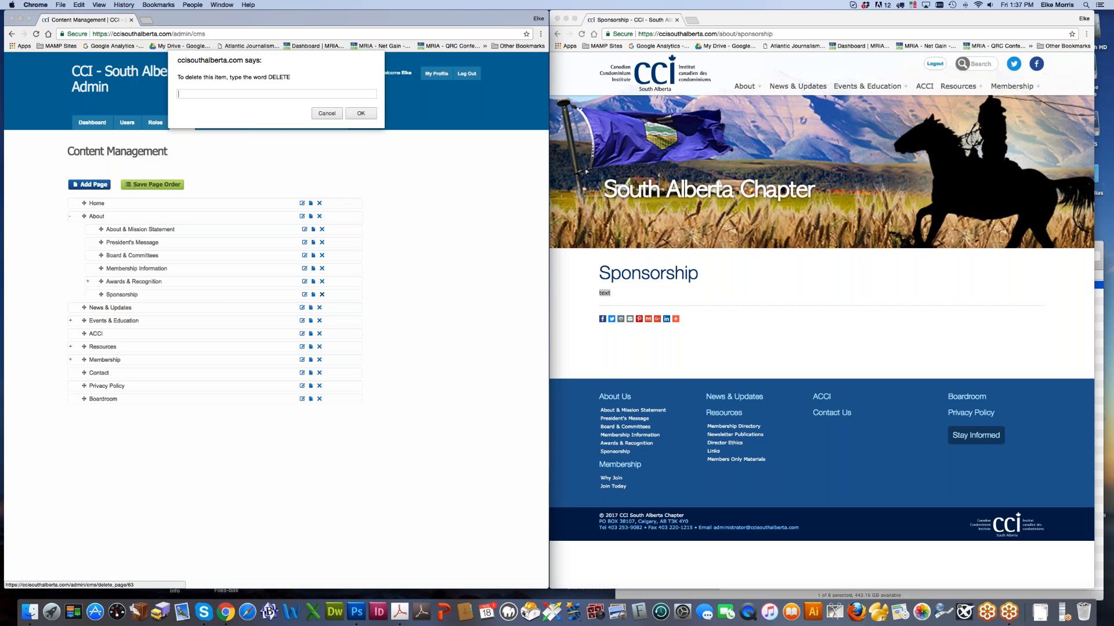
type("DELETE")
left_click(363, 115)
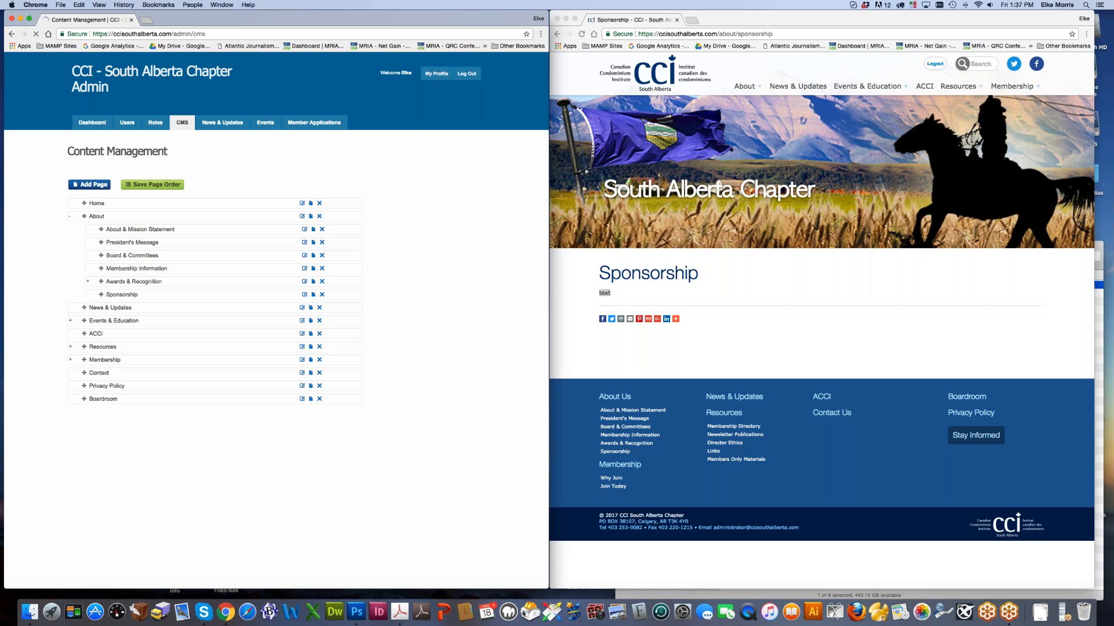
left_click(777, 277)
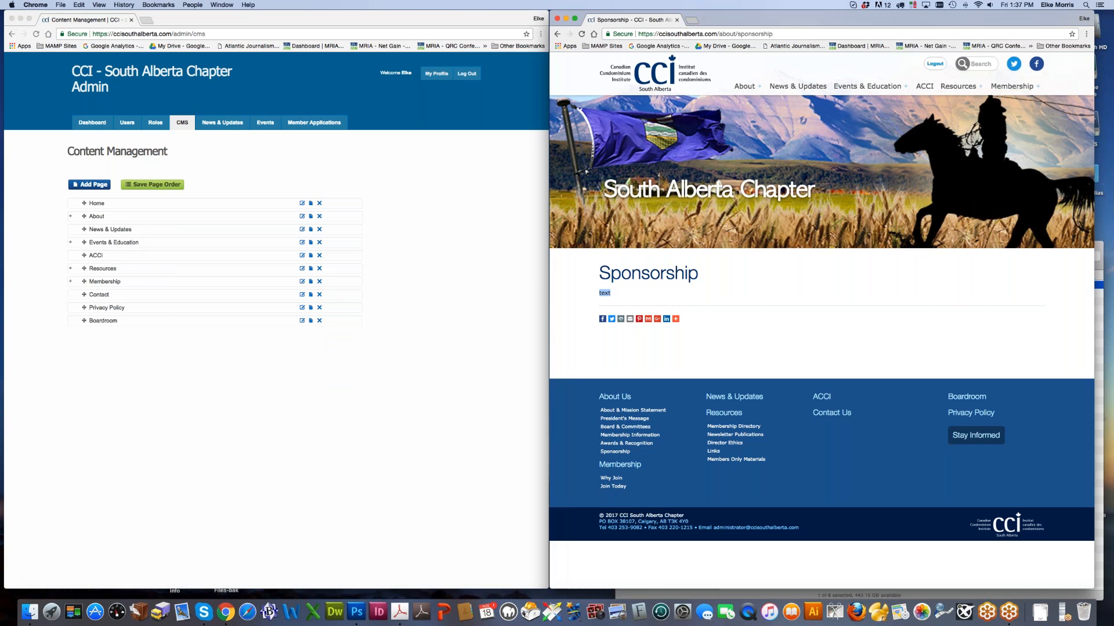
left_click(691, 21)
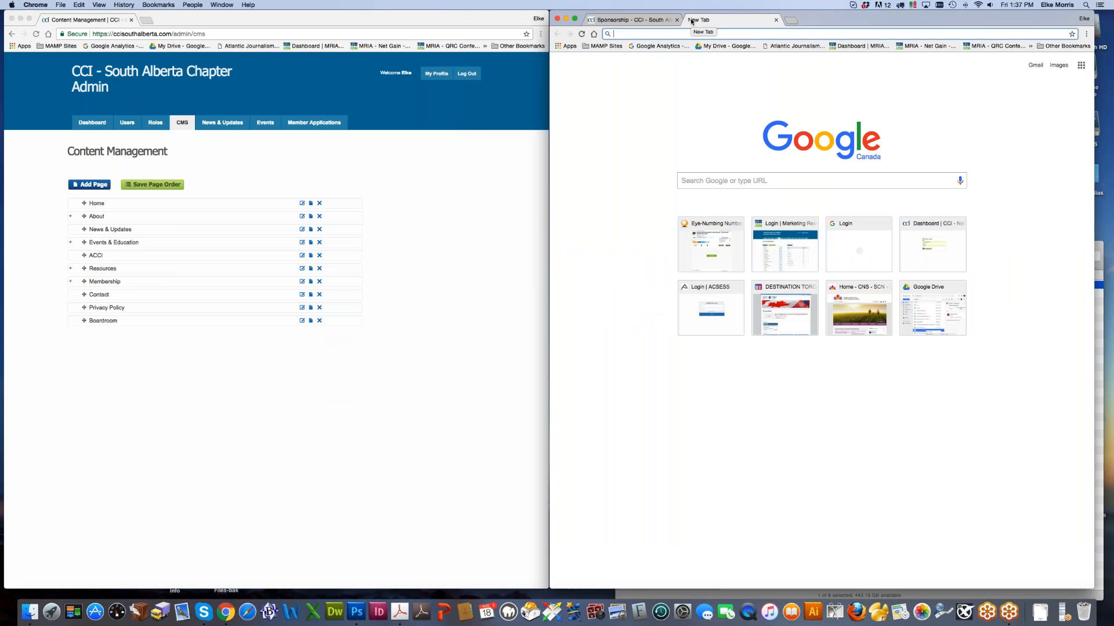
type("oag")
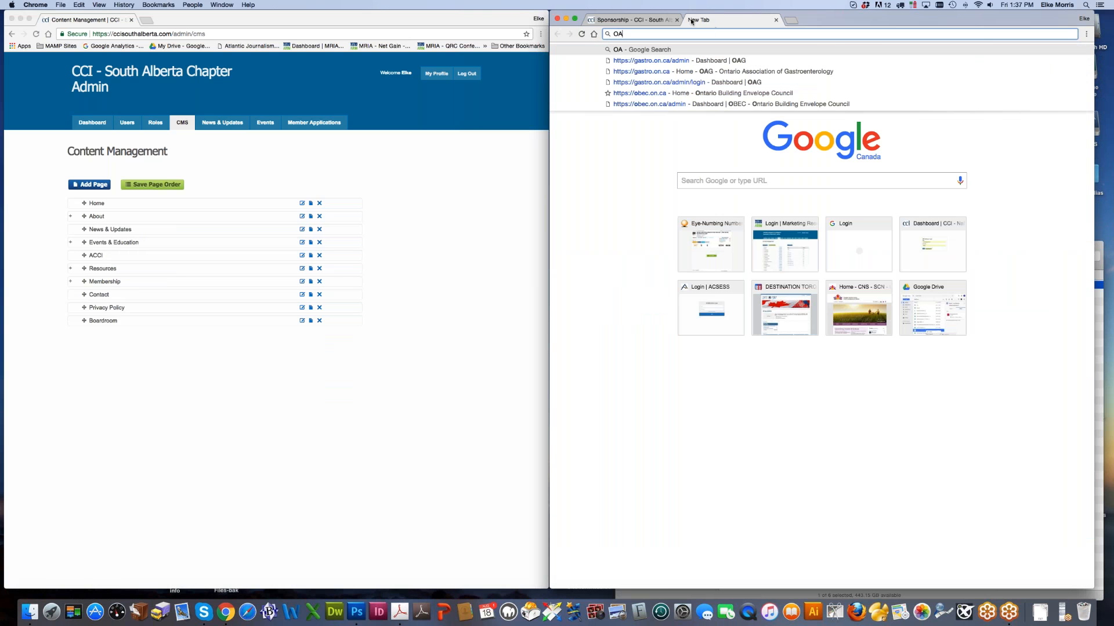
key("BackSpace")
key("BackSpace")
key("BackSpace")
type("gastro.on.ca/admin")
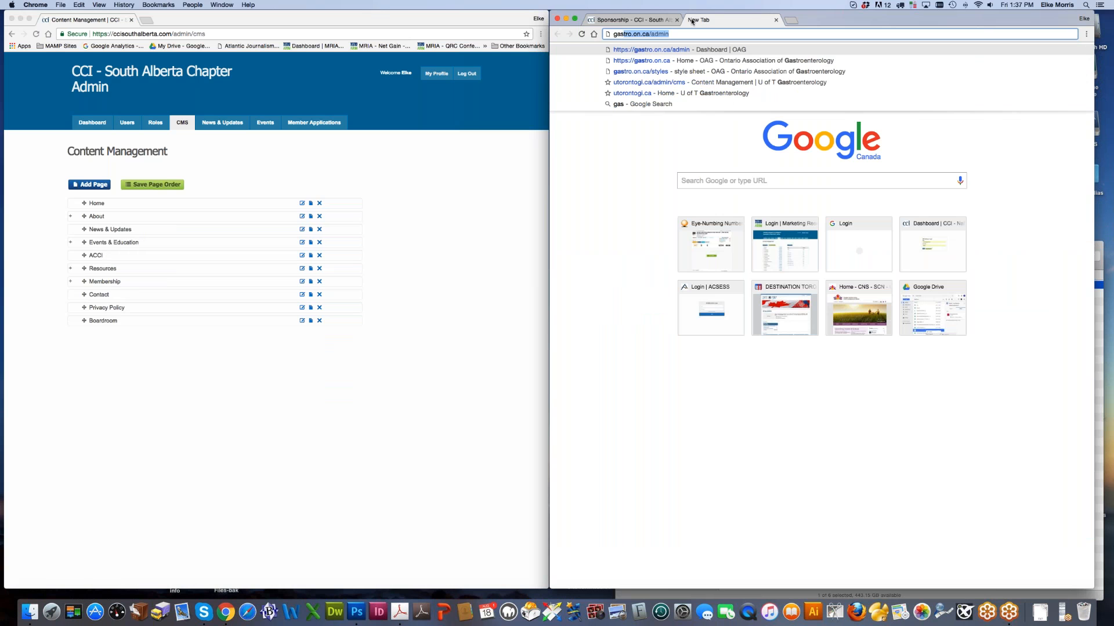
left_click(661, 61)
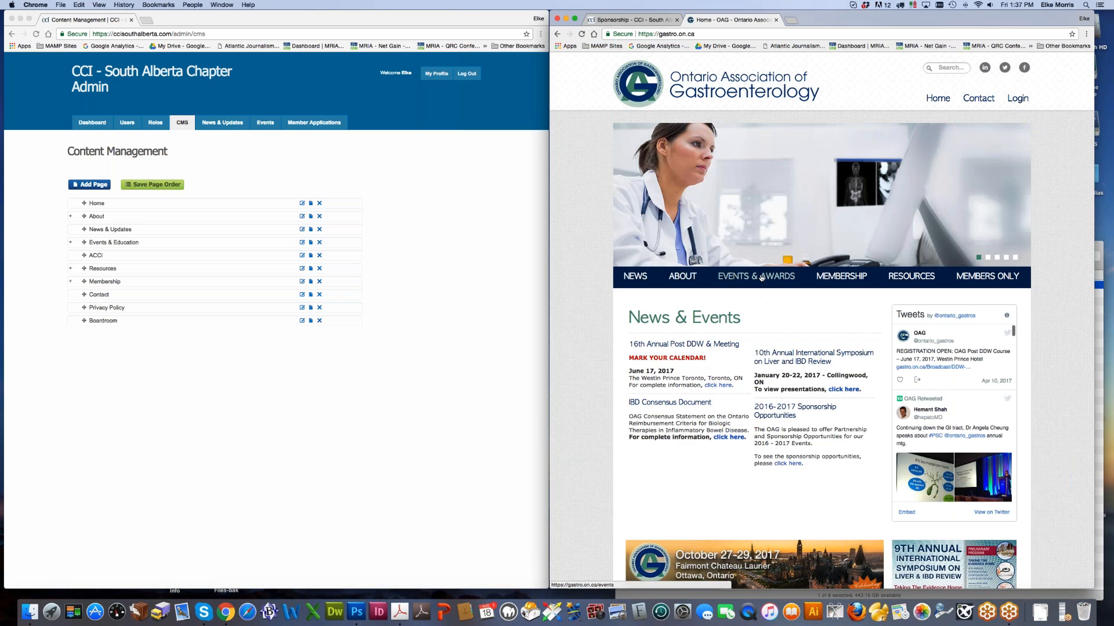
left_click(762, 278)
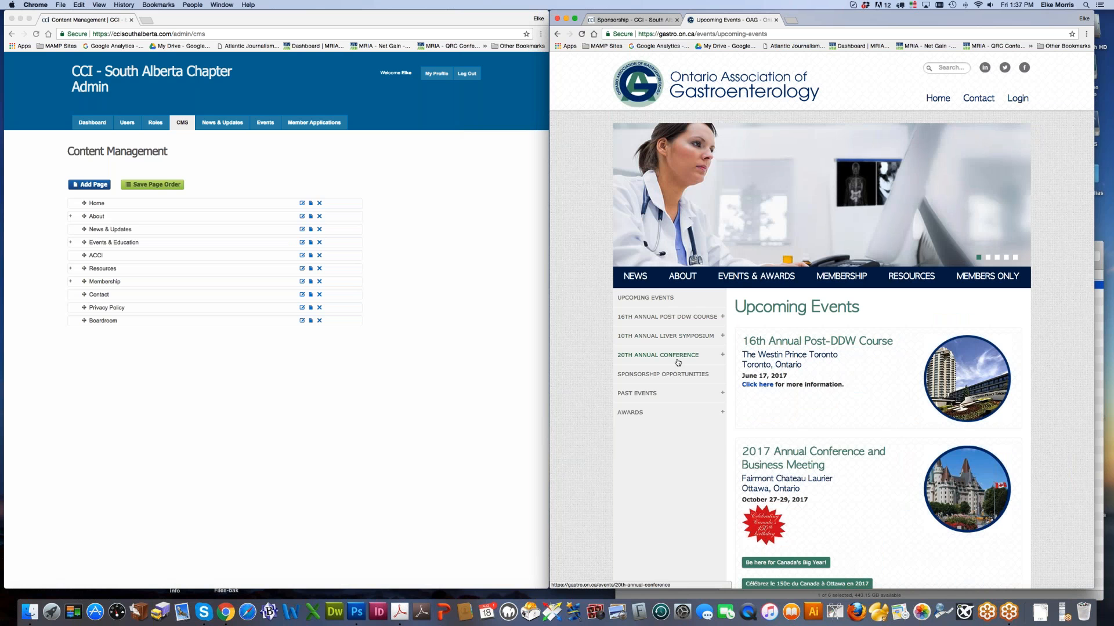
mouse_move(676, 361)
left_click(659, 413)
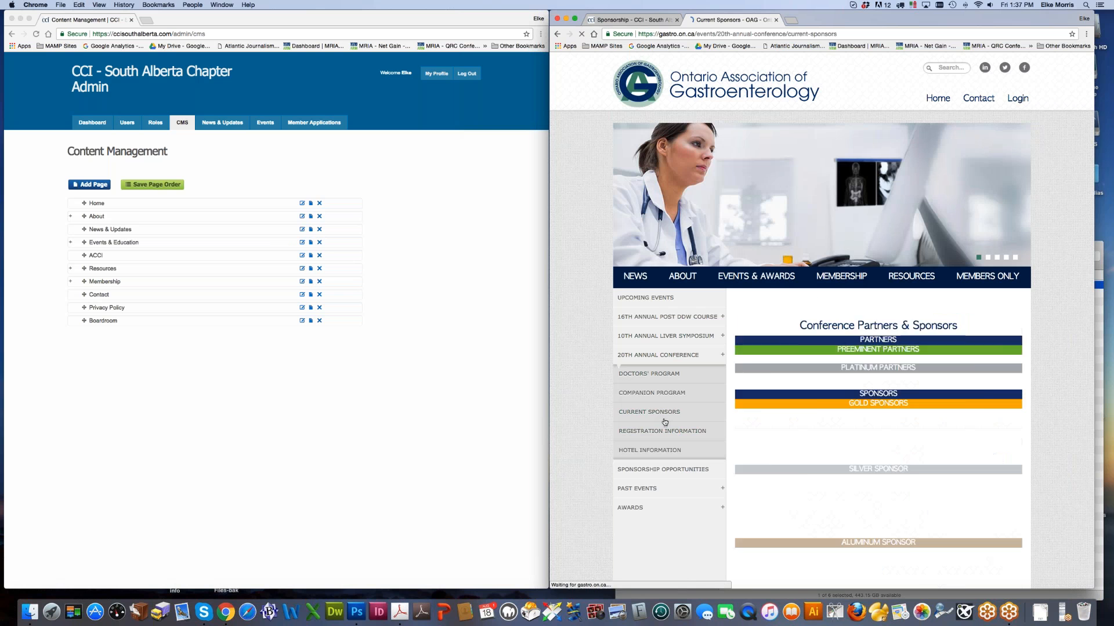
scroll(828, 199, "down", 4)
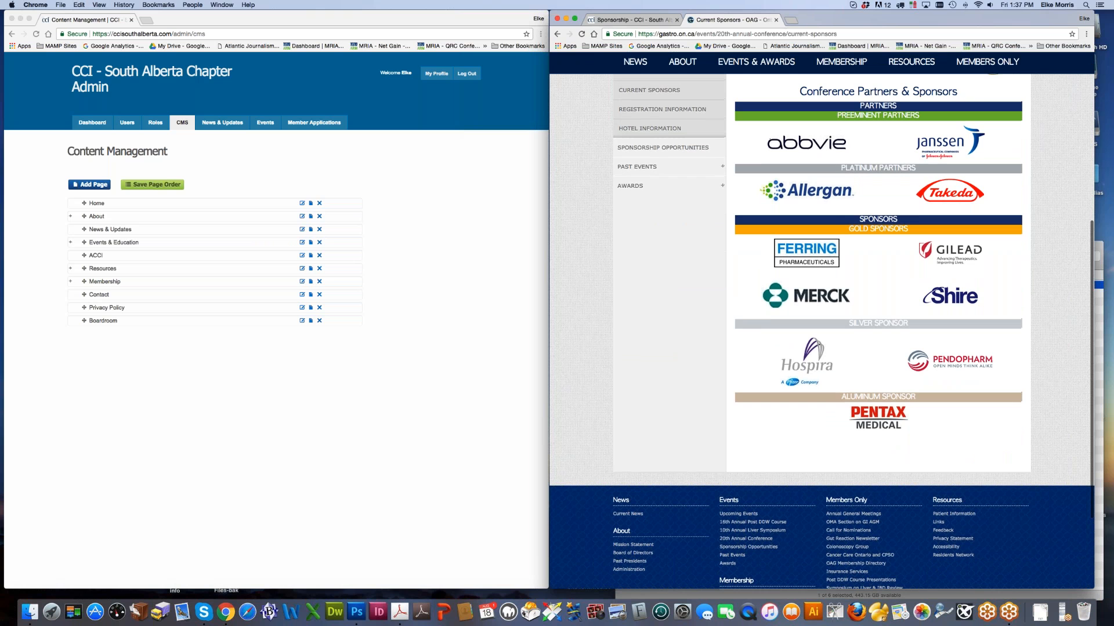
left_click(776, 21)
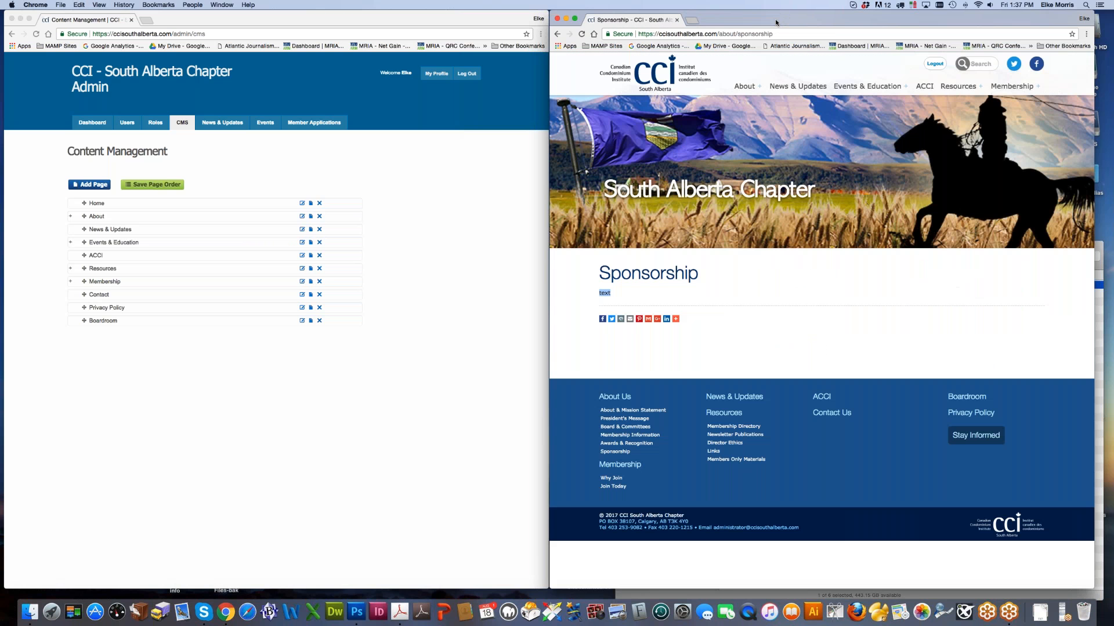
Step: Reload the deleted Sponsorship page on the live site and copy the site's base URL
left_click(580, 34)
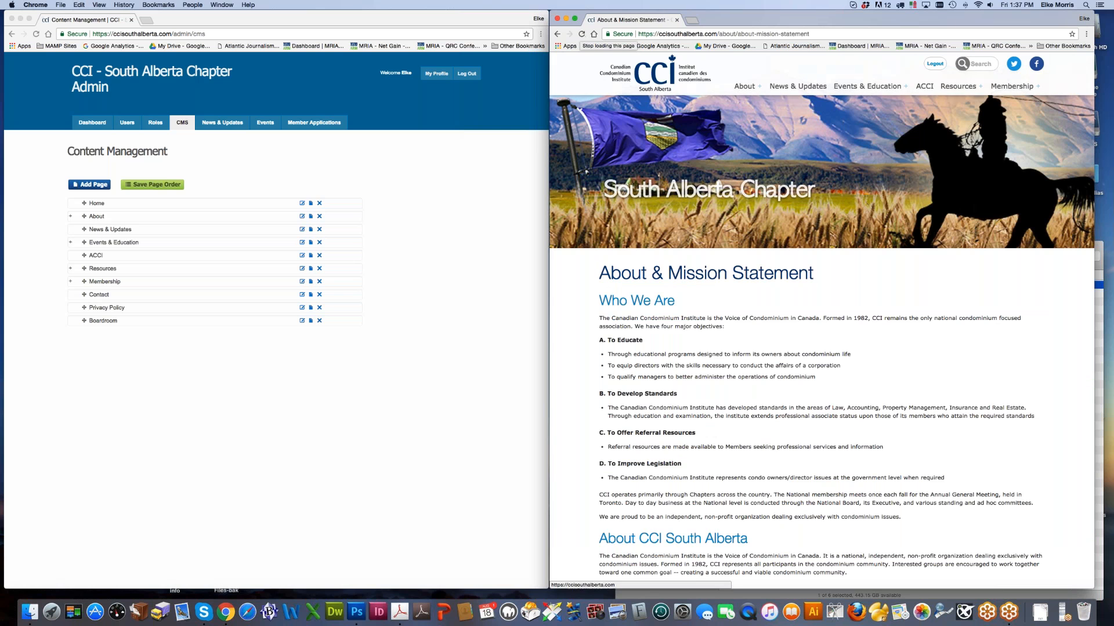
left_click(468, 215)
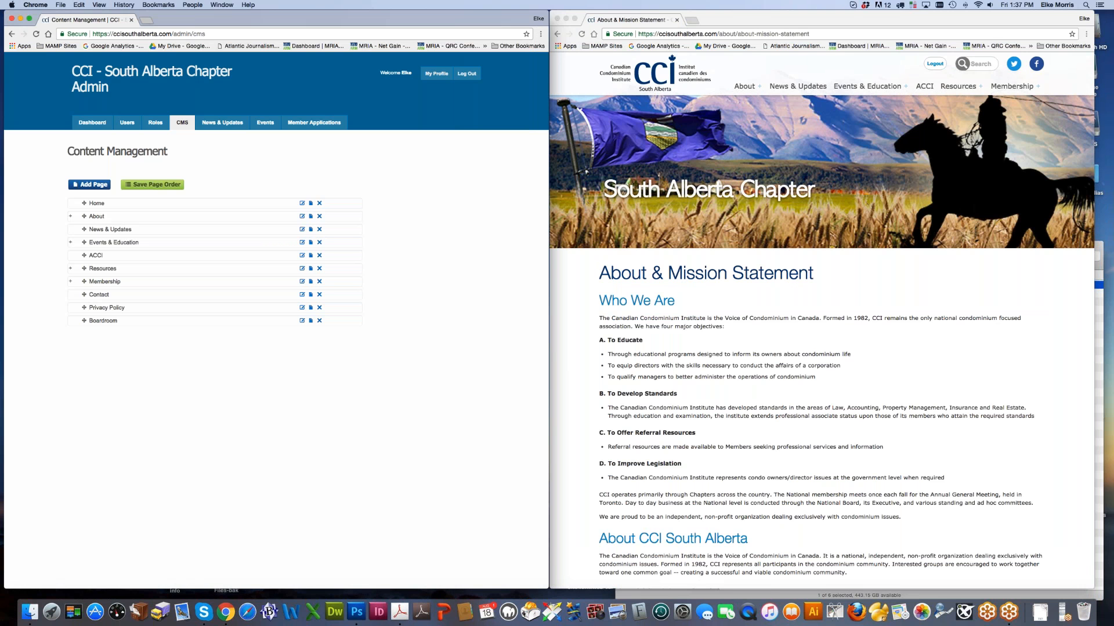
left_click(675, 35)
mouse_move(638, 33)
left_mouse_down()
mouse_move(703, 34)
mouse_move(638, 34)
left_mouse_up()
key("super+c")
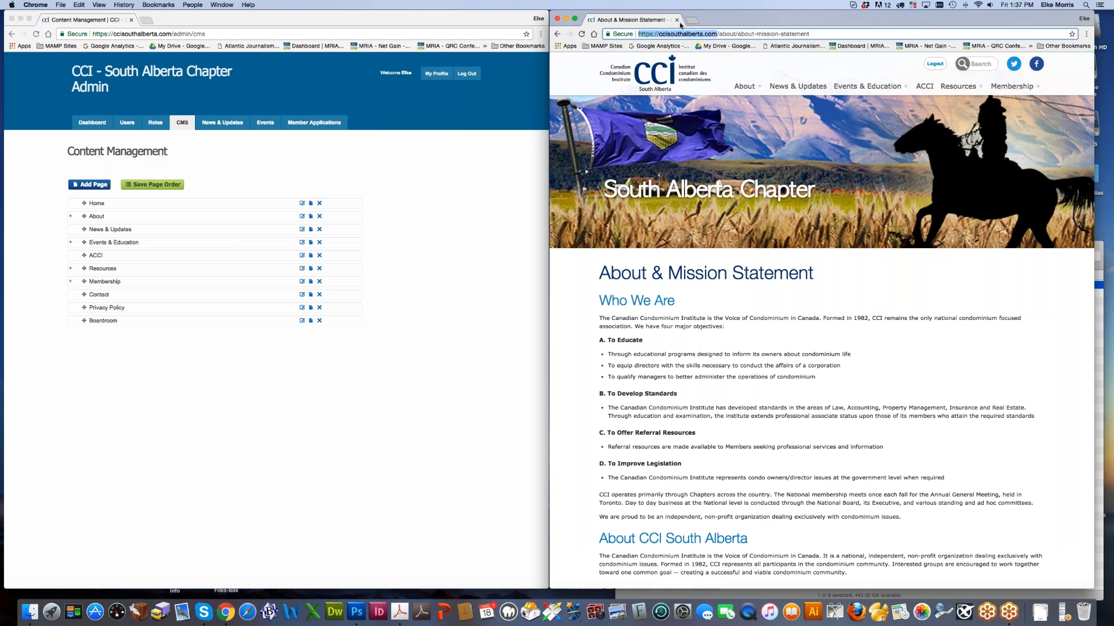
Step: Open the site's base URL plus /styles in a new tab
left_click(691, 20)
key("super+v")
type("/styles")
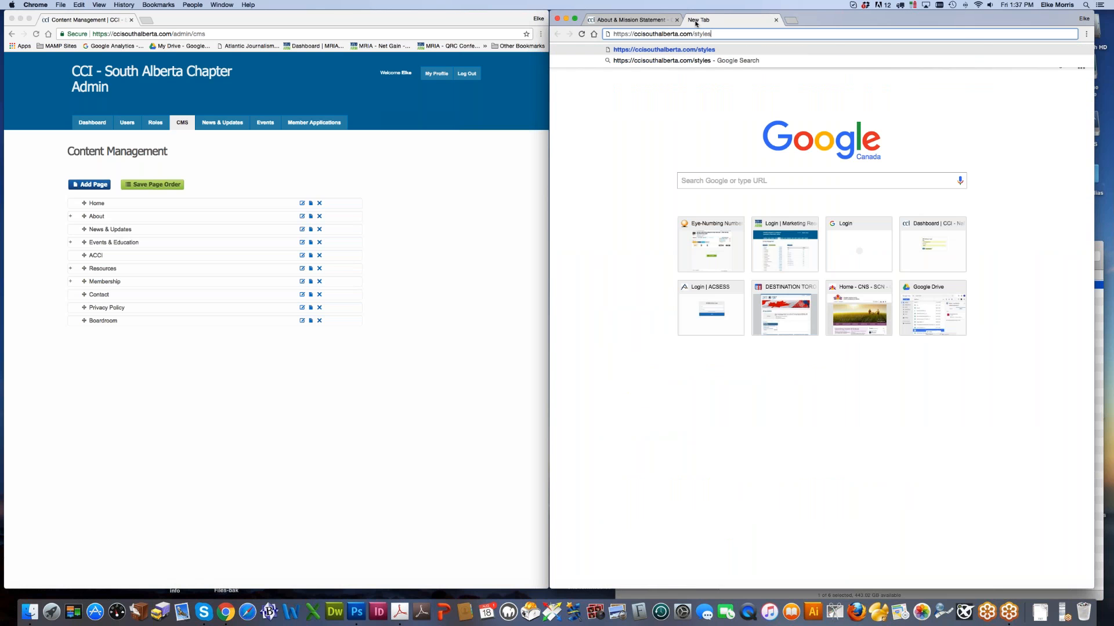
key("Return")
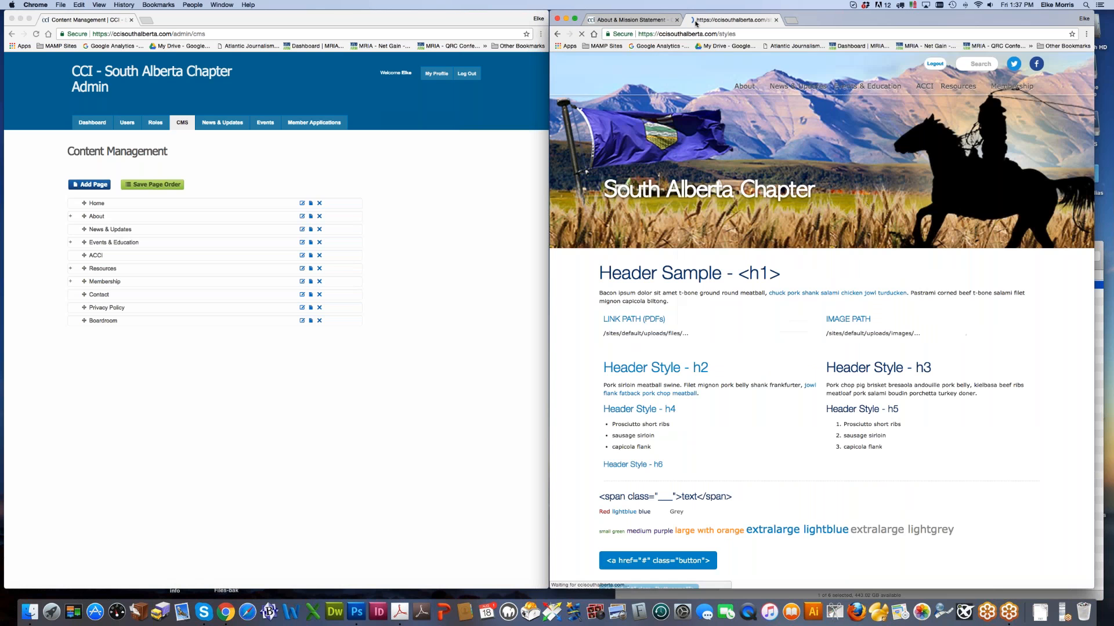
Step: Scroll through the style guide samples, highlighting the LINK PATH example path
scroll(785, 352, "down", 4)
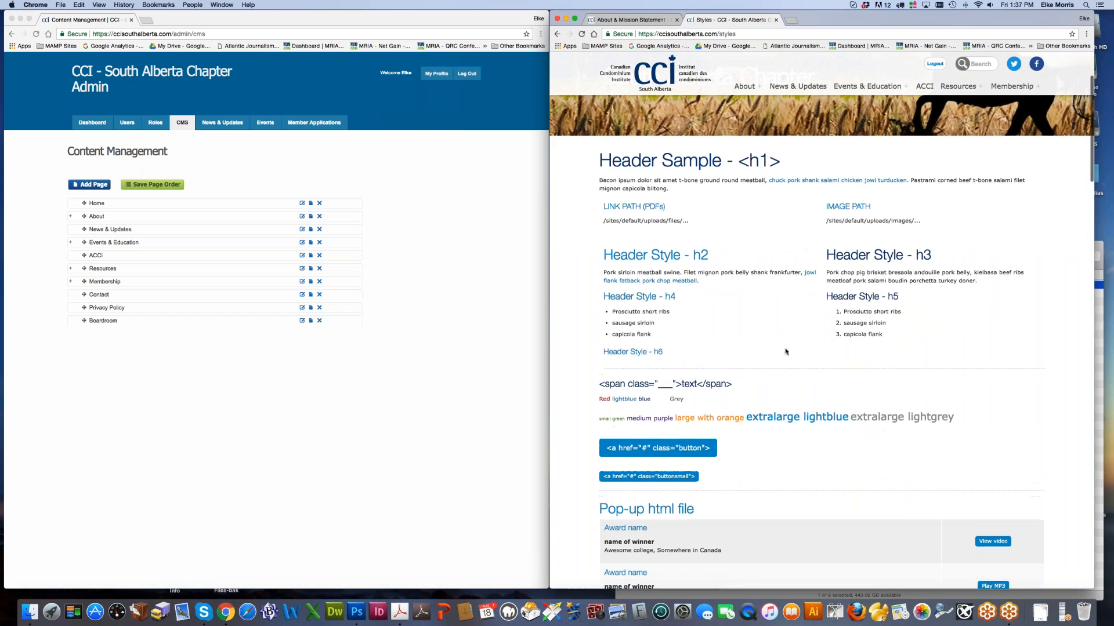
scroll(785, 351, "down", 4)
scroll(771, 331, "up", 4)
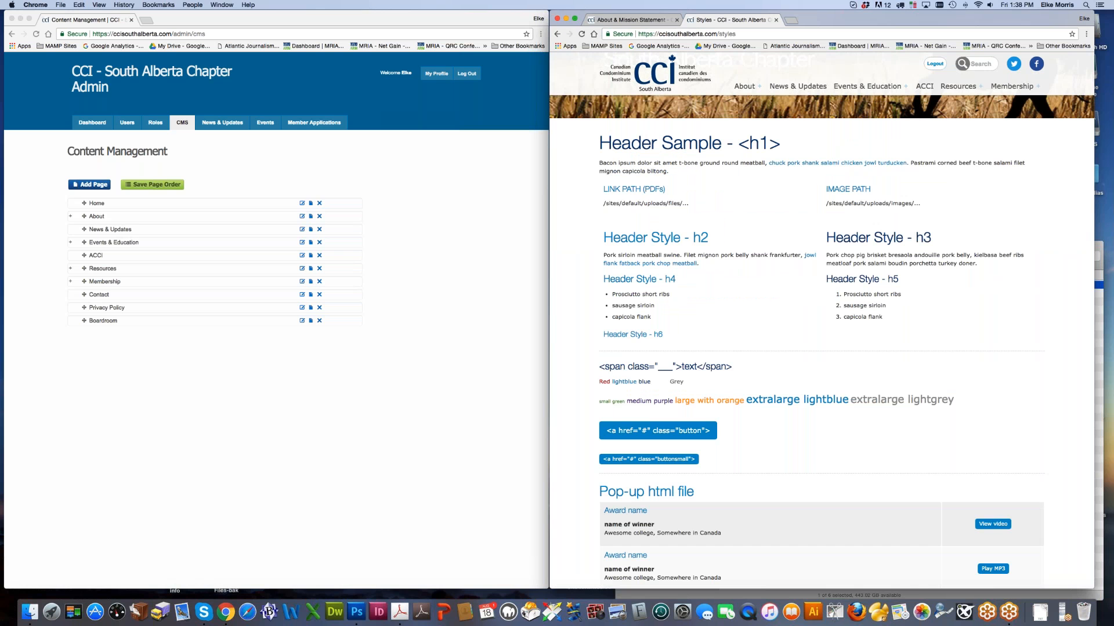
left_click_drag(606, 204, 674, 204)
scroll(820, 206, "down", 3)
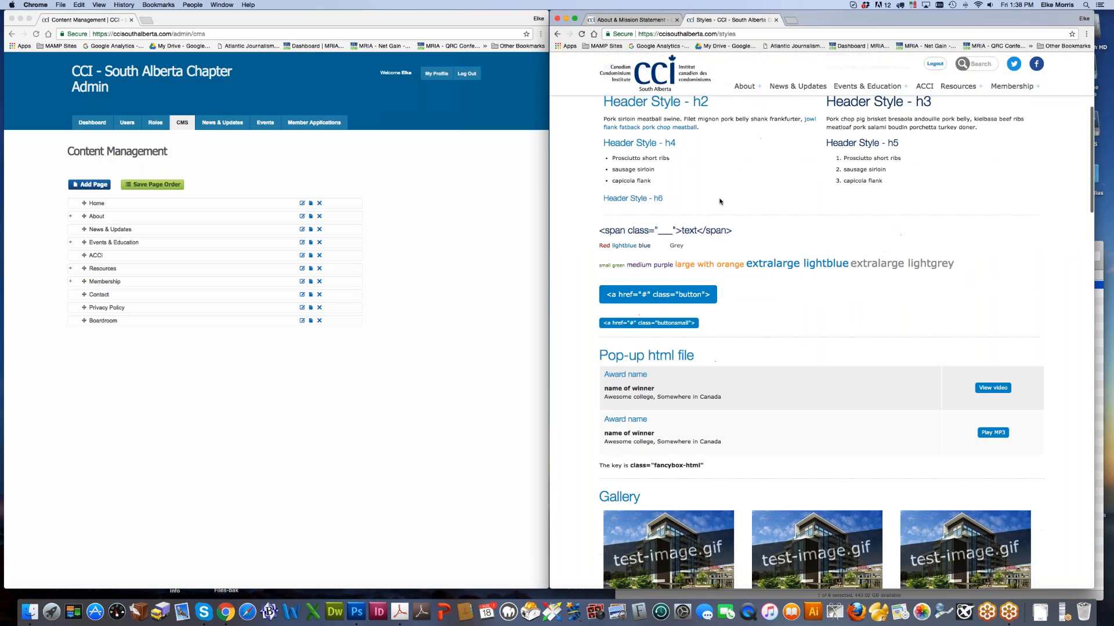
scroll(641, 200, "down", 10)
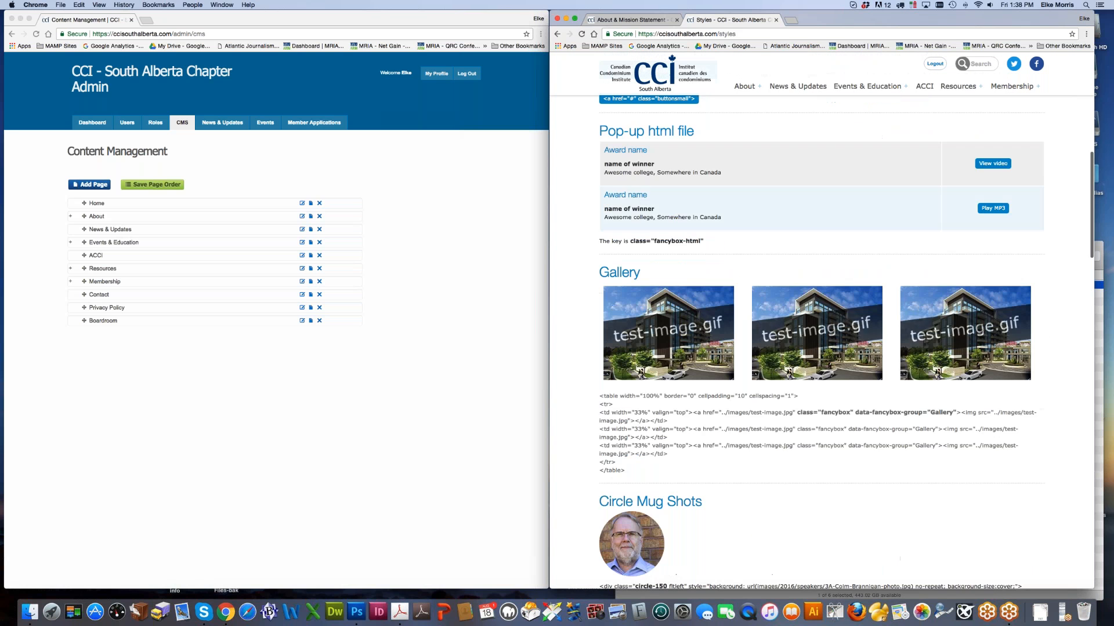
scroll(821, 322, "down", 20)
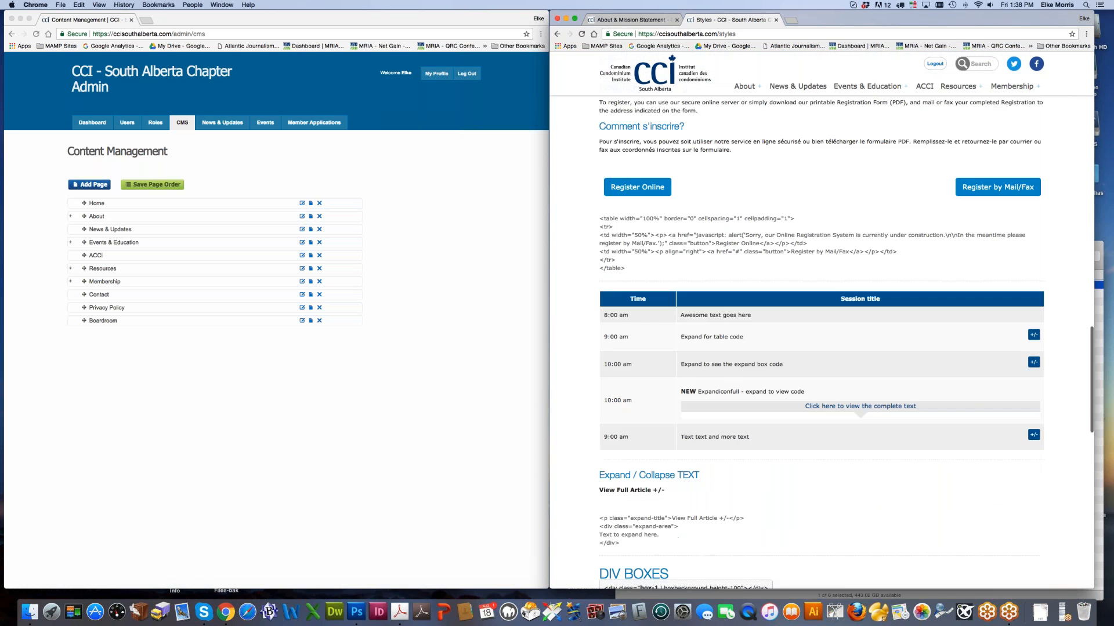
scroll(819, 342, "down", 4)
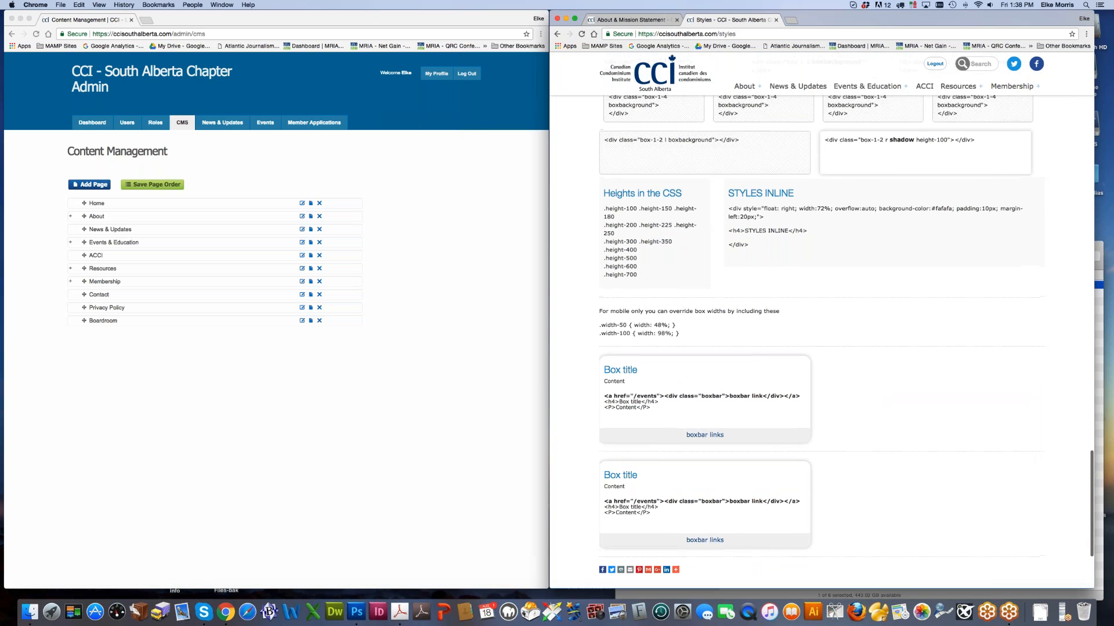
scroll(692, 291, "up", 3)
scroll(692, 291, "up", 2)
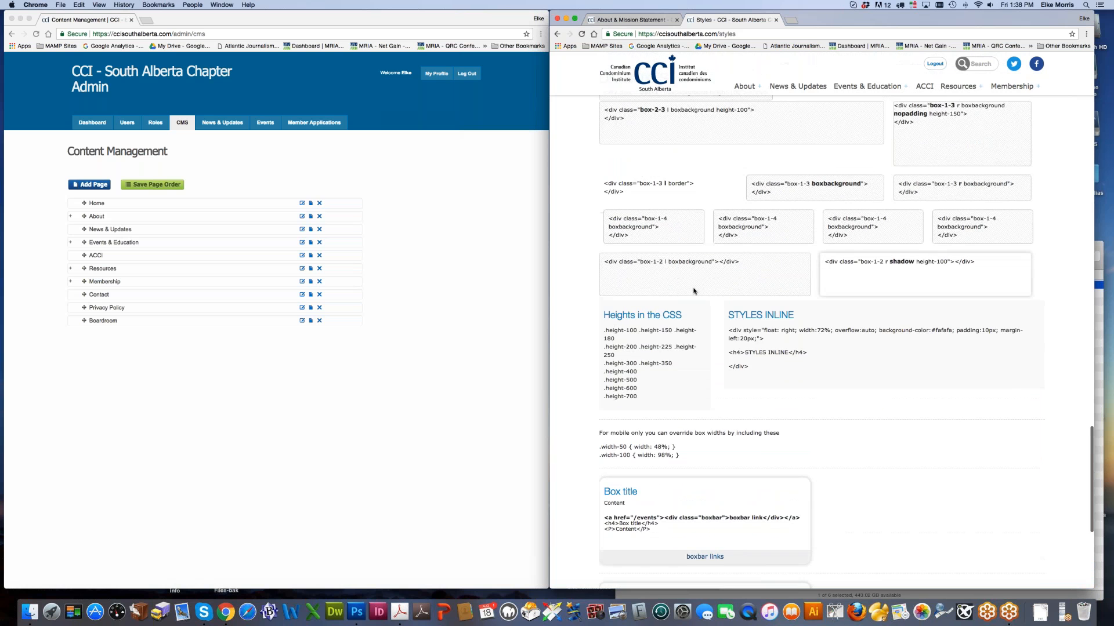
scroll(772, 279, "up", 10)
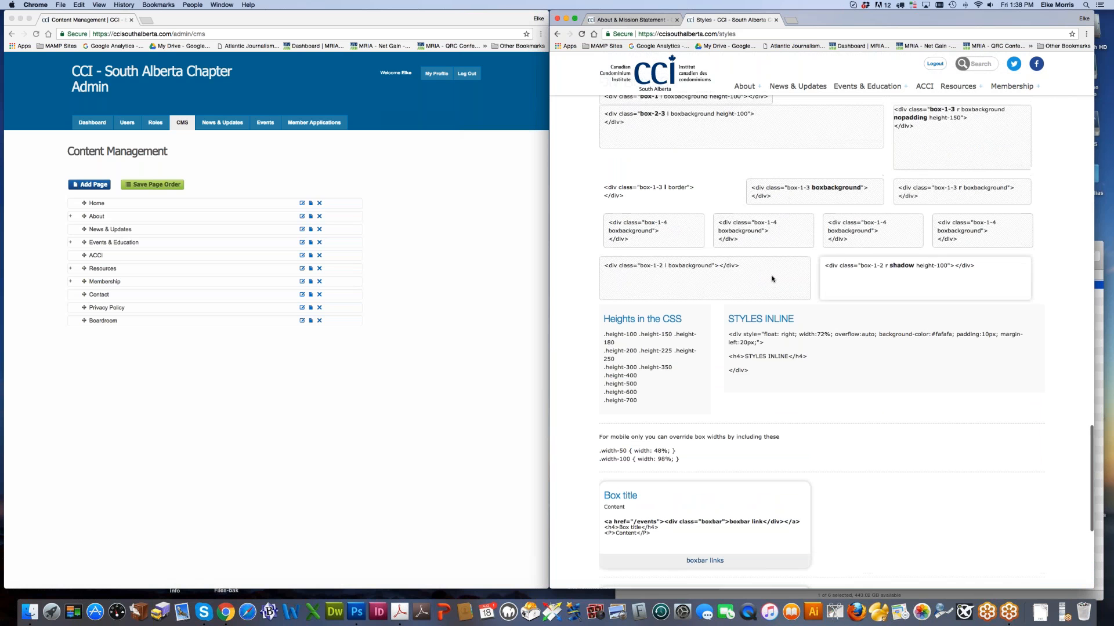
scroll(798, 385, "down", 3)
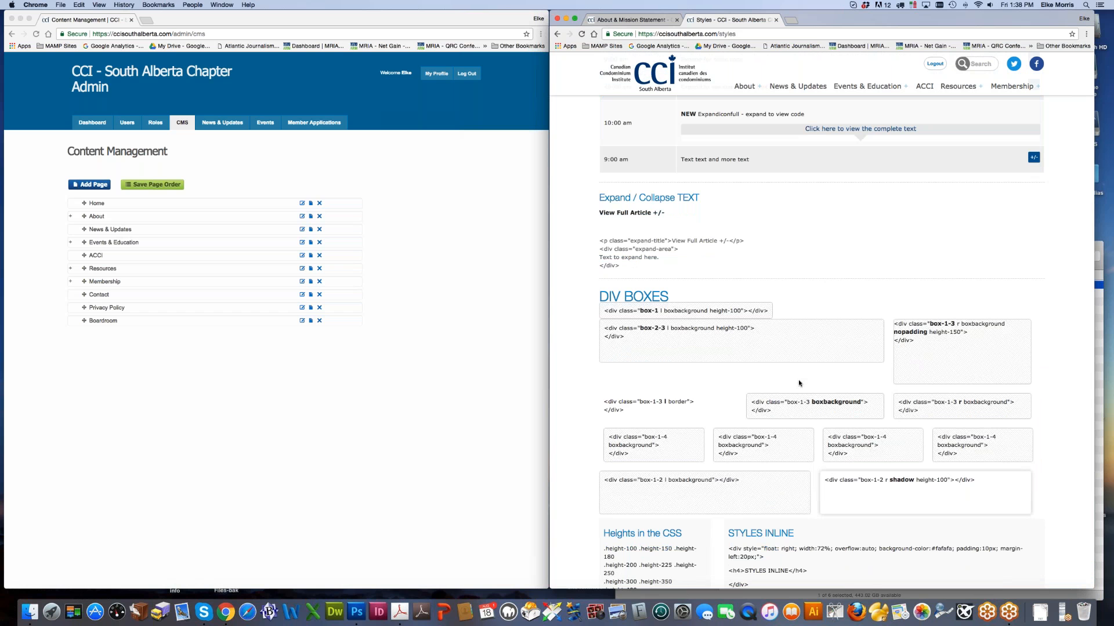
scroll(799, 383, "up", 11)
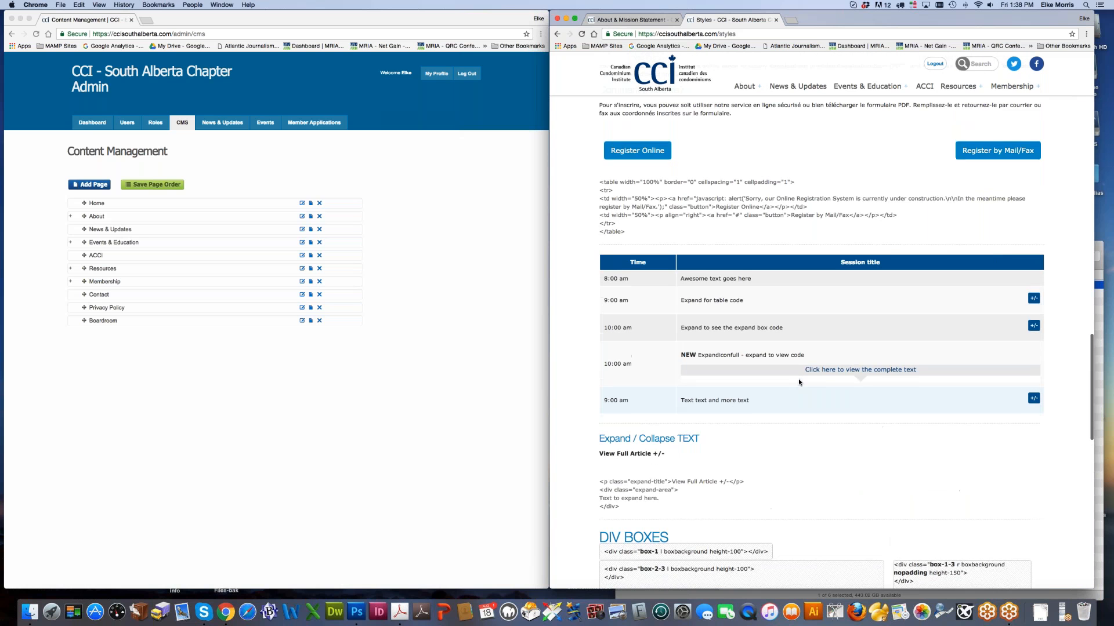
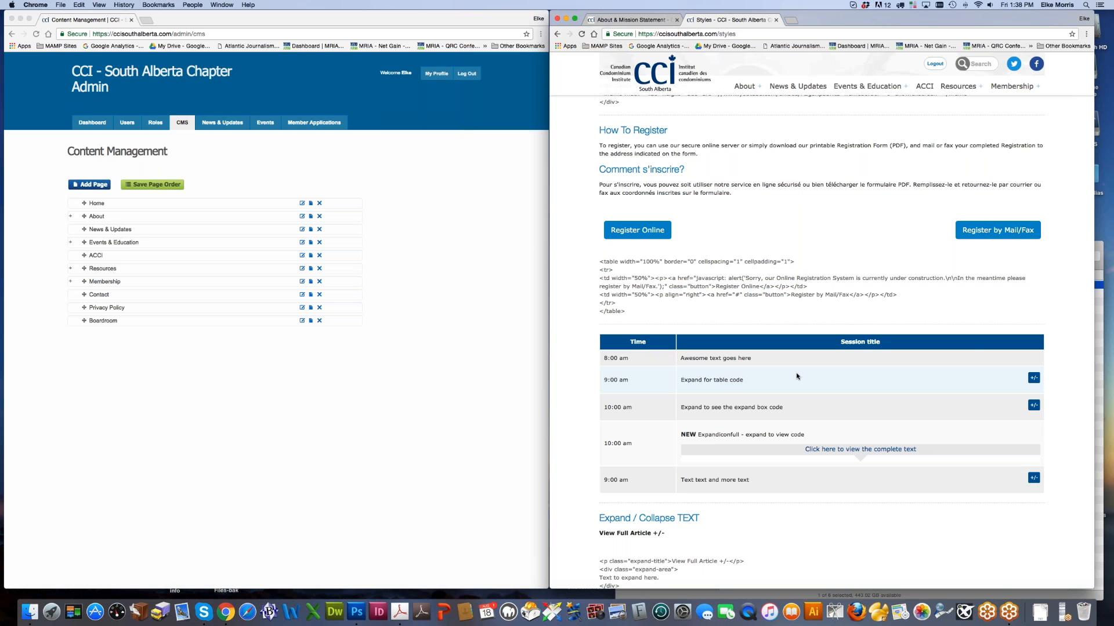
Step: Open a new Chrome window and load cabps.ca beside the admin
key("super+n")
type("cap")
key("BackSpace")
type("b")
key("Return")
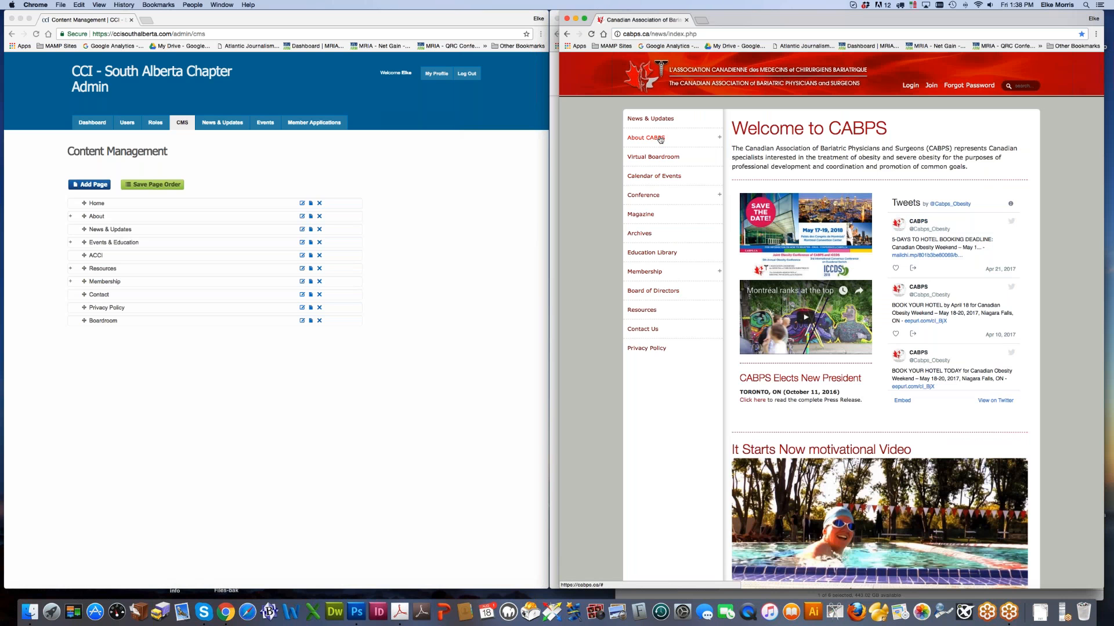
Step: Go to the Conference 2017 Sponsorship > Sponsors/Exhibitors page on the CABPS site
left_click(641, 198)
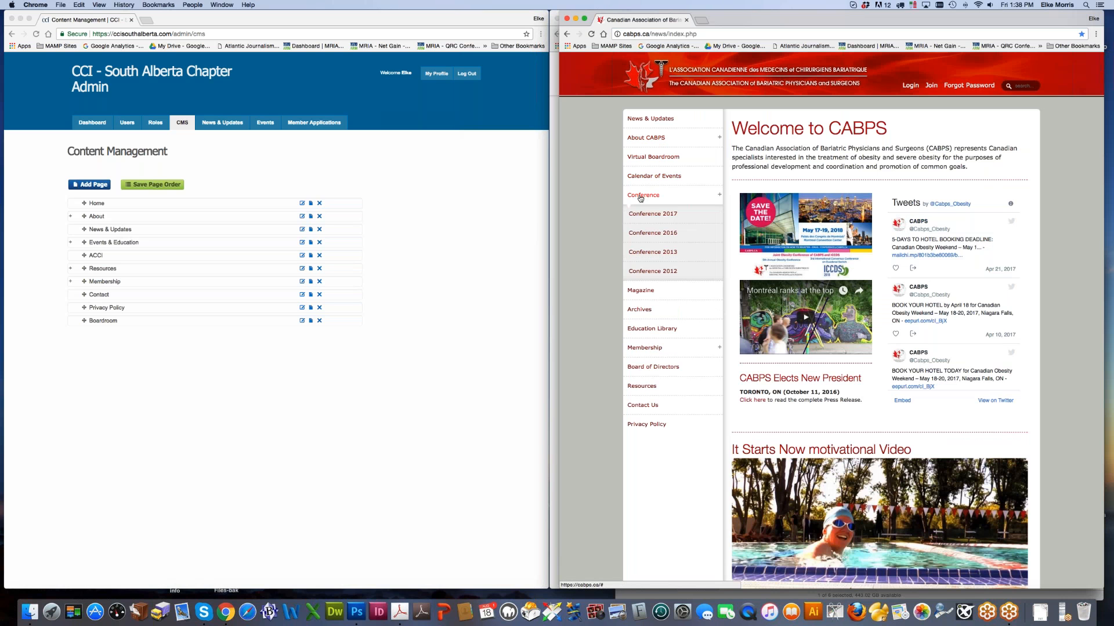
left_click(638, 214)
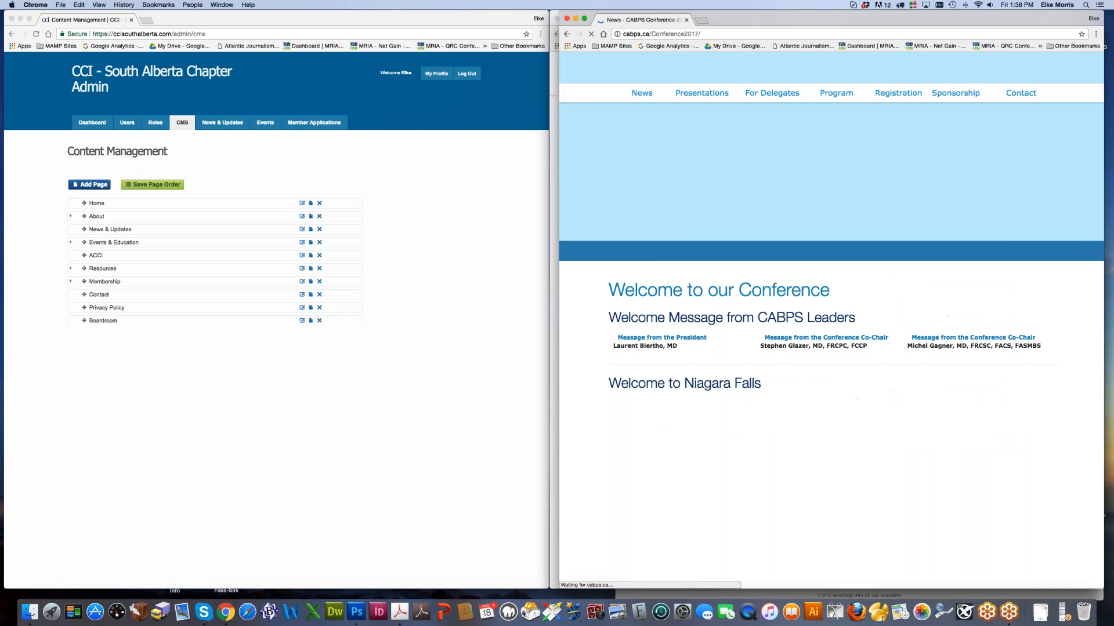
mouse_move(955, 93)
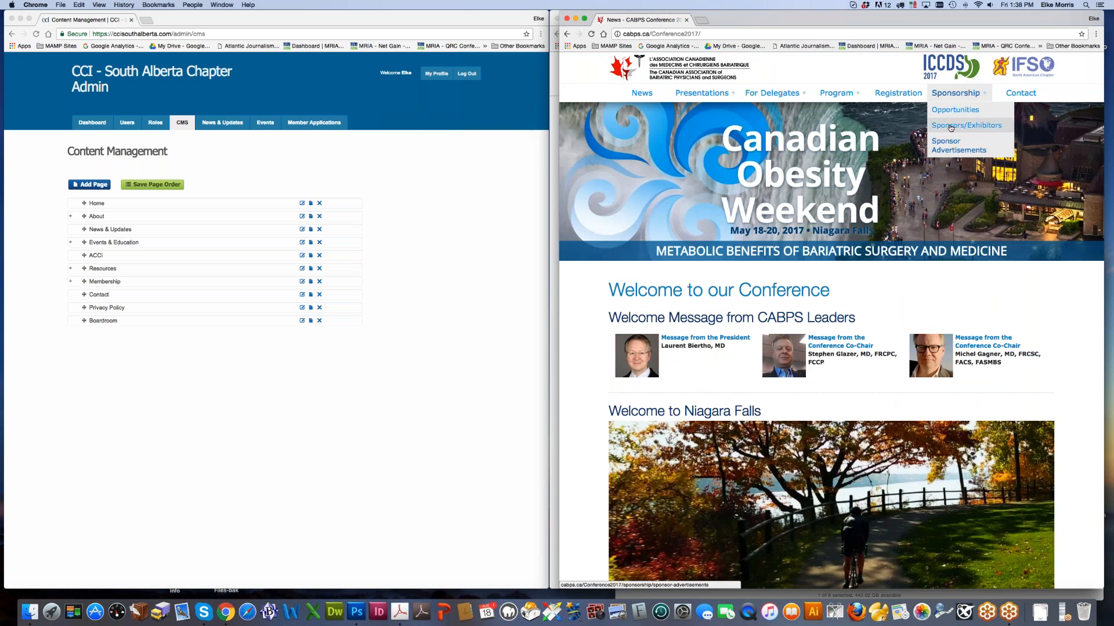
left_click(950, 126)
Step: Scroll through the sponsor and exhibitor logos, then close the CABPS window
scroll(747, 265, "down", 5)
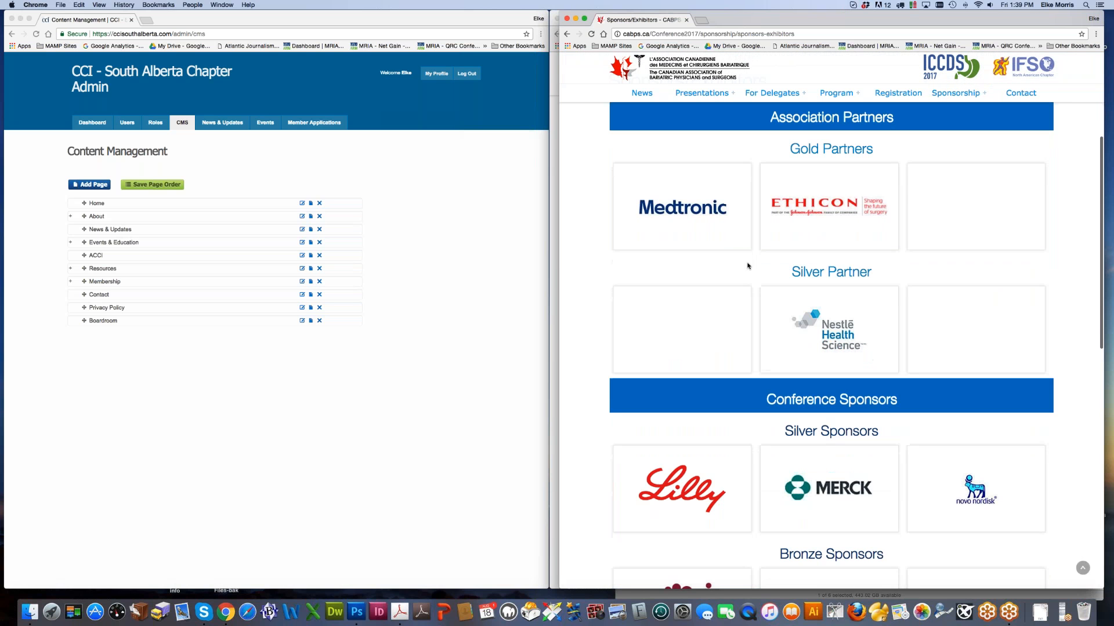
scroll(793, 377, "down", 4)
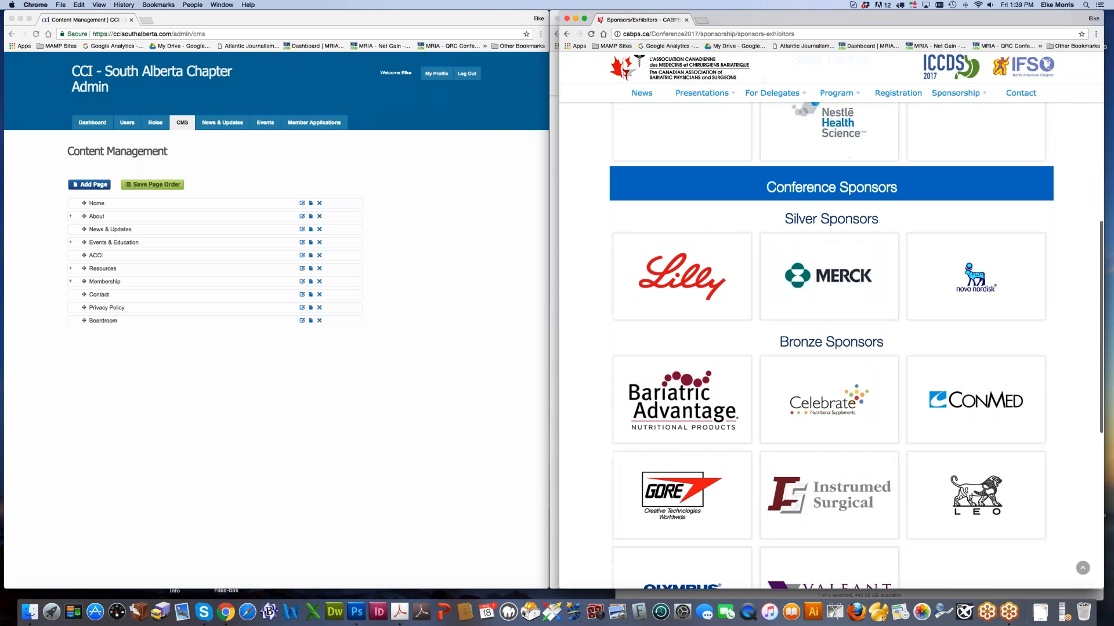
scroll(783, 360, "down", 3)
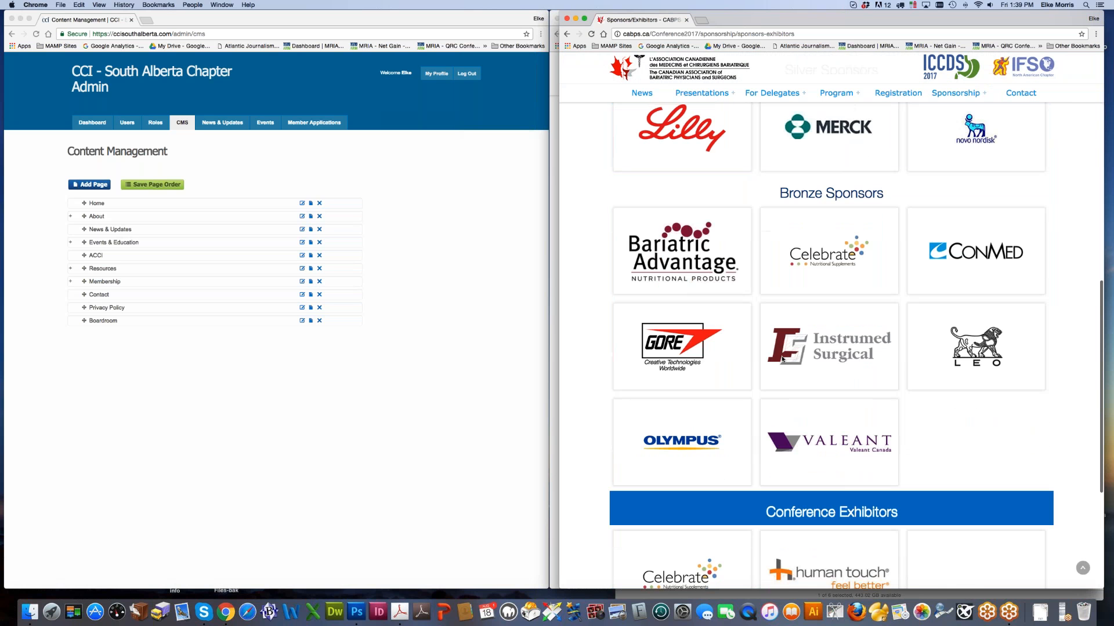
scroll(782, 360, "down", 4)
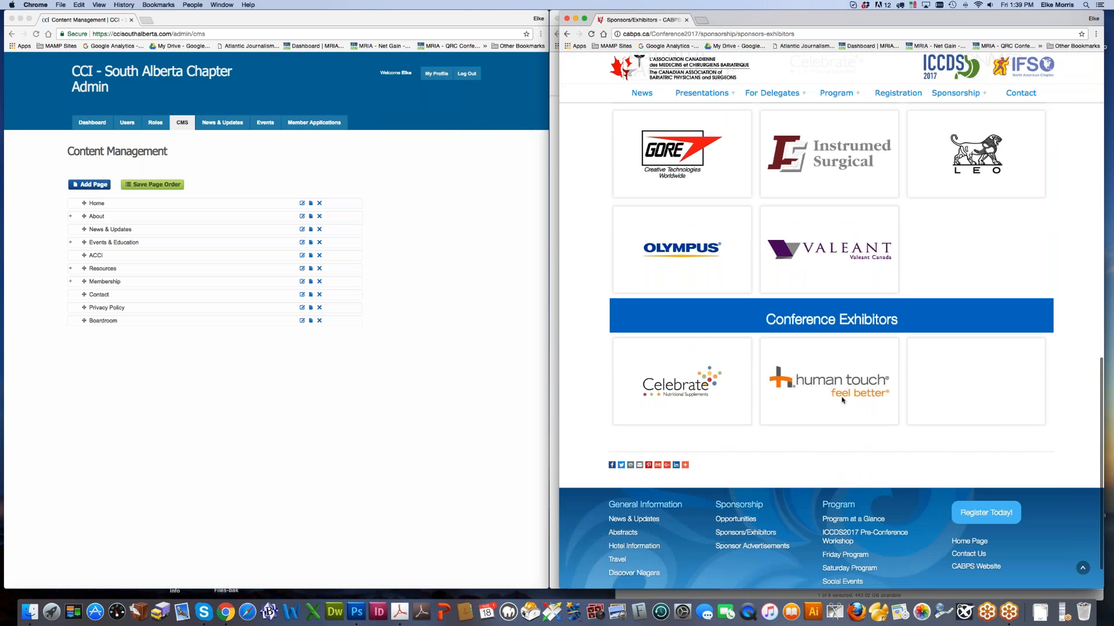
scroll(963, 337, "up", 6)
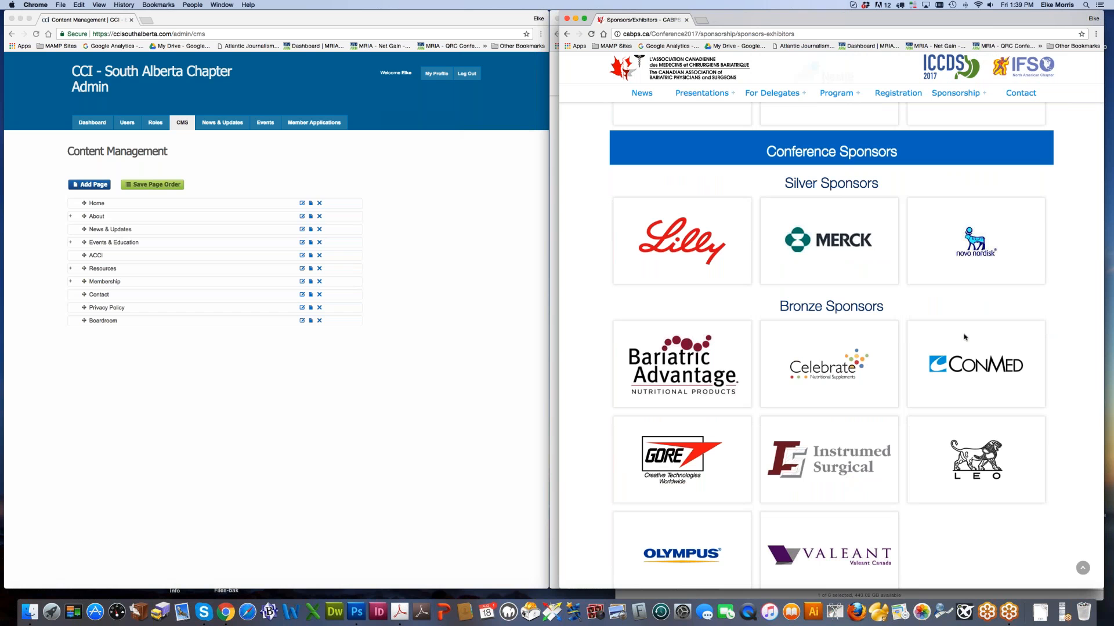
scroll(906, 404, "down", 5)
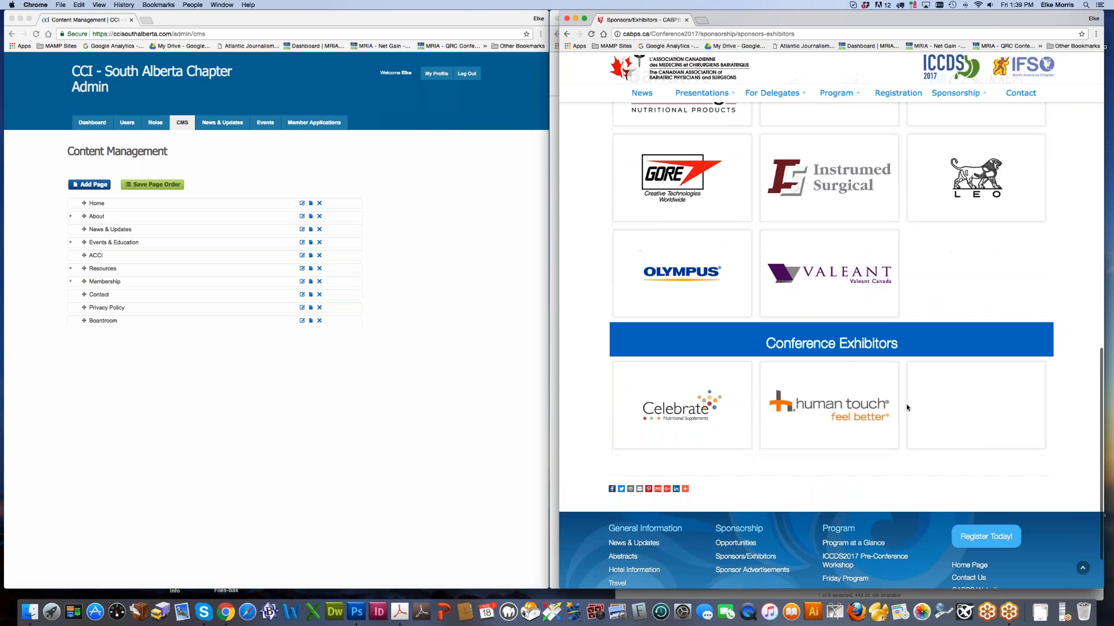
scroll(907, 407, "up", 5)
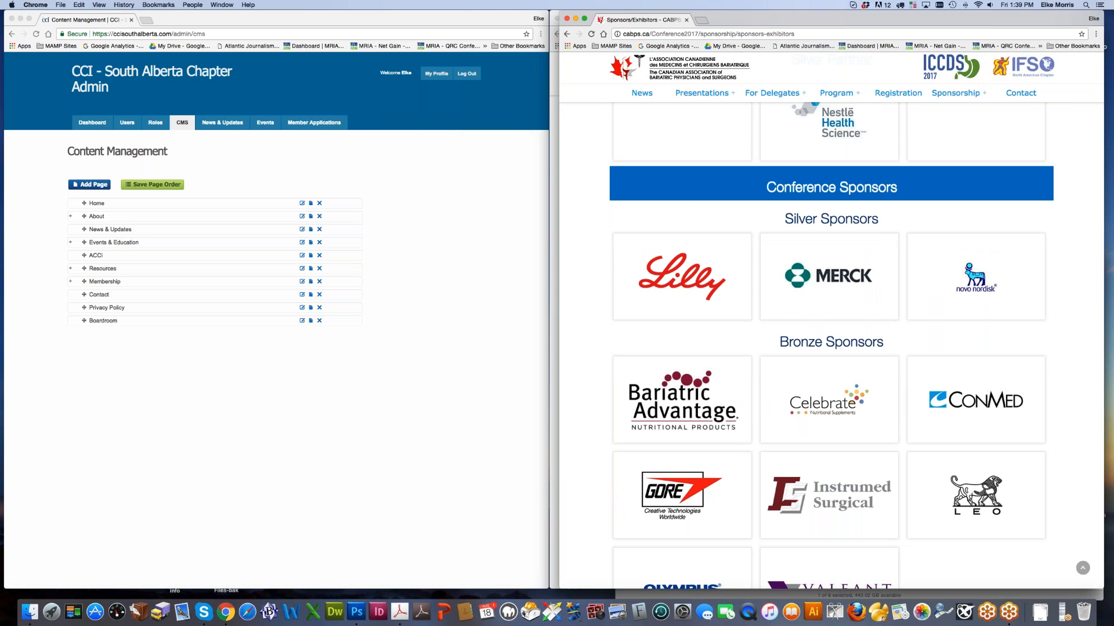
scroll(856, 346, "up", 4)
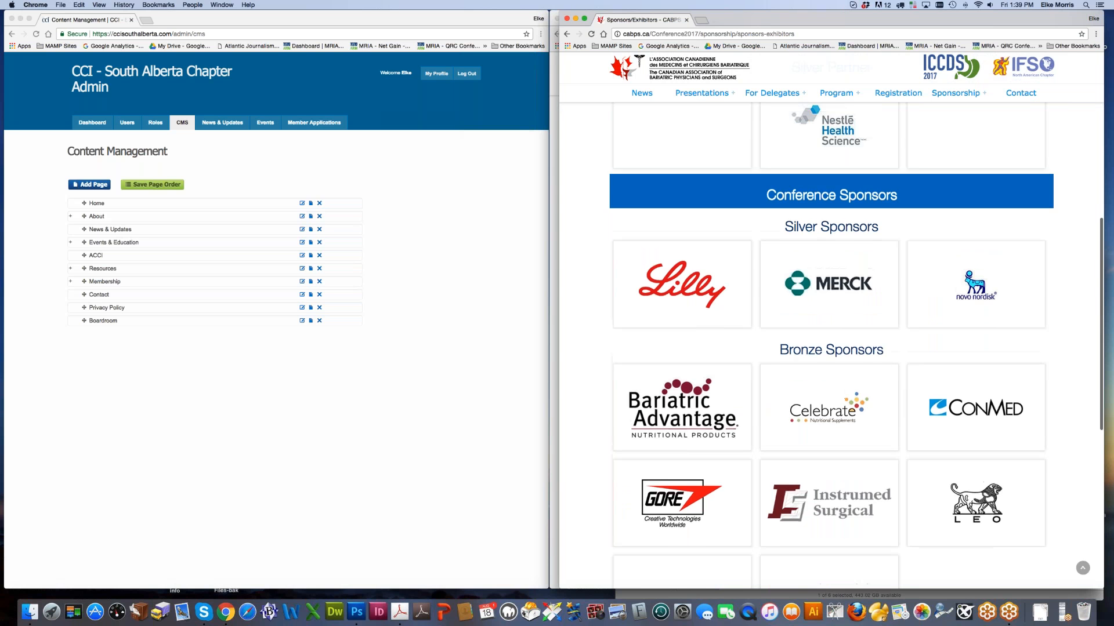
scroll(856, 345, "up", 2)
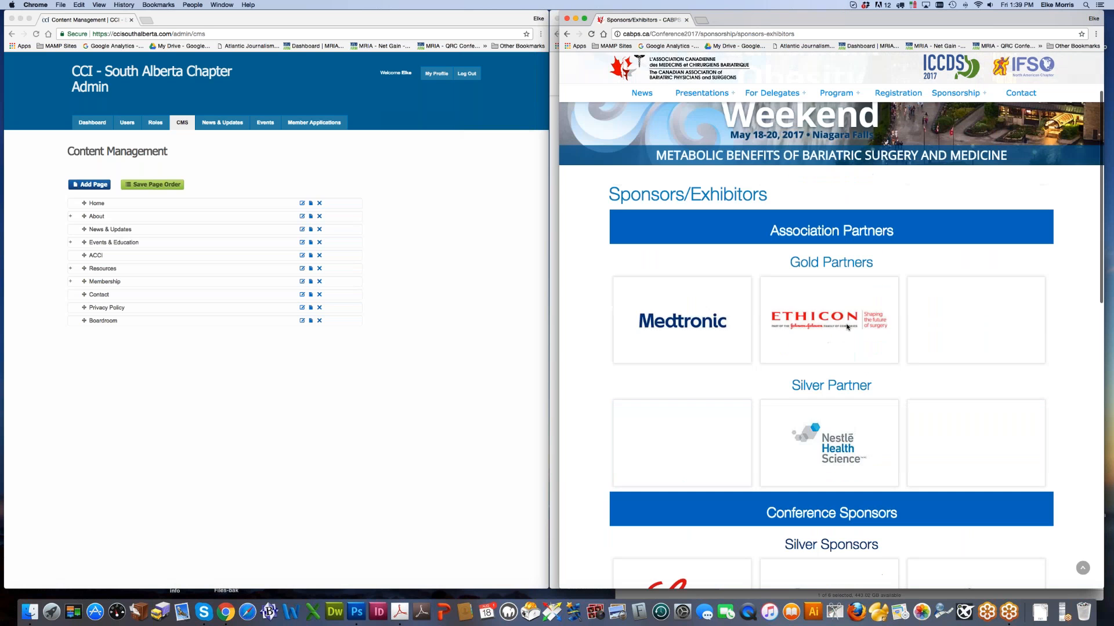
scroll(856, 345, "down", 1)
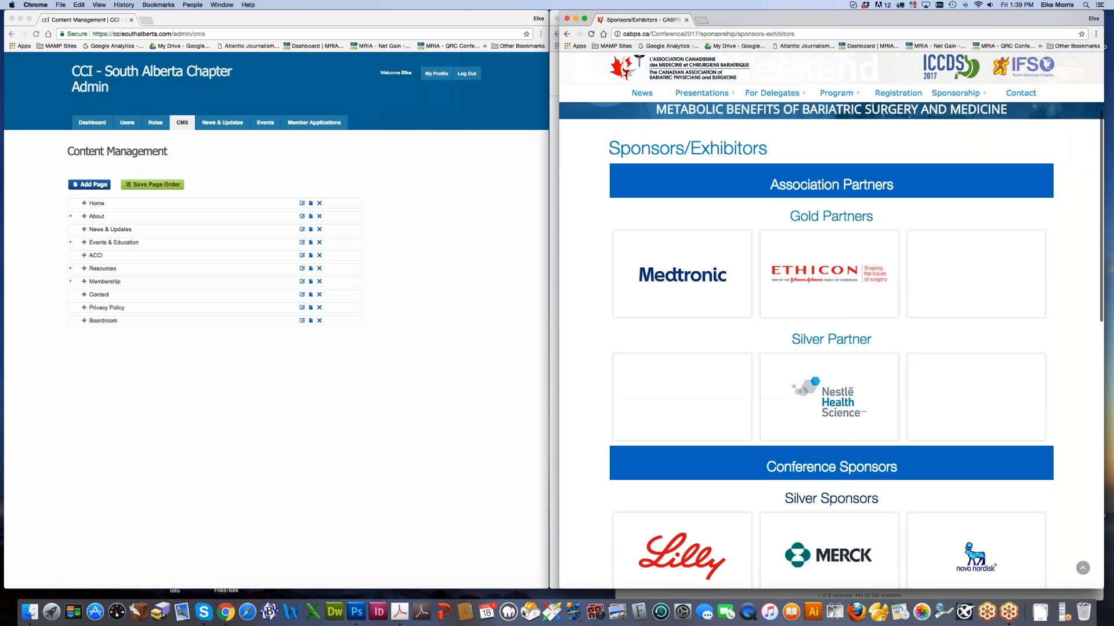
scroll(856, 345, "down", 2)
scroll(817, 446, "down", 2)
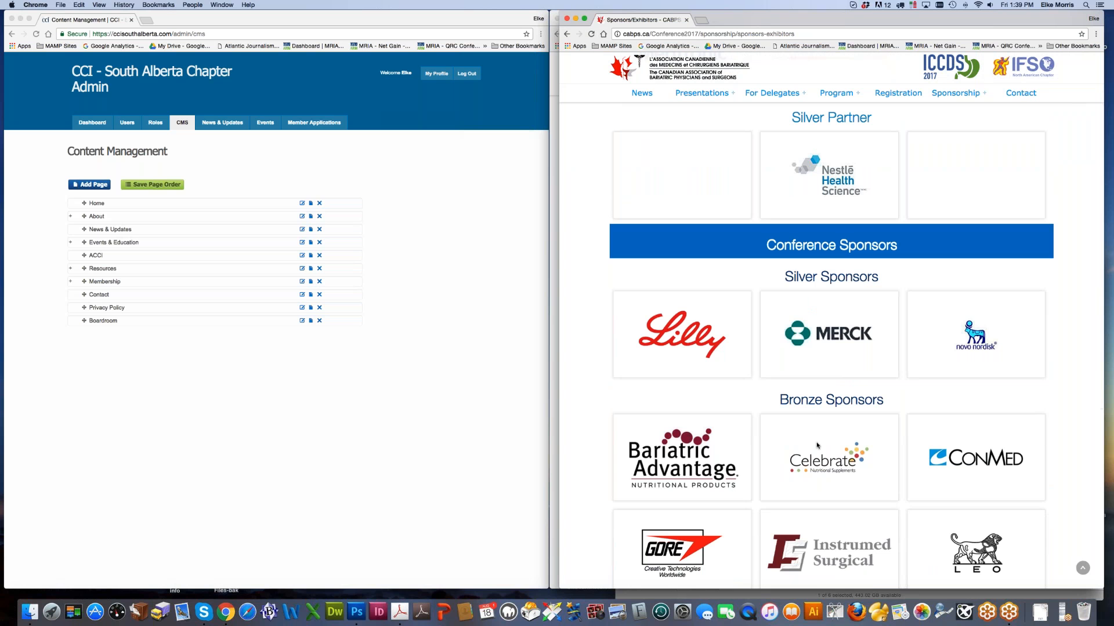
left_click(566, 19)
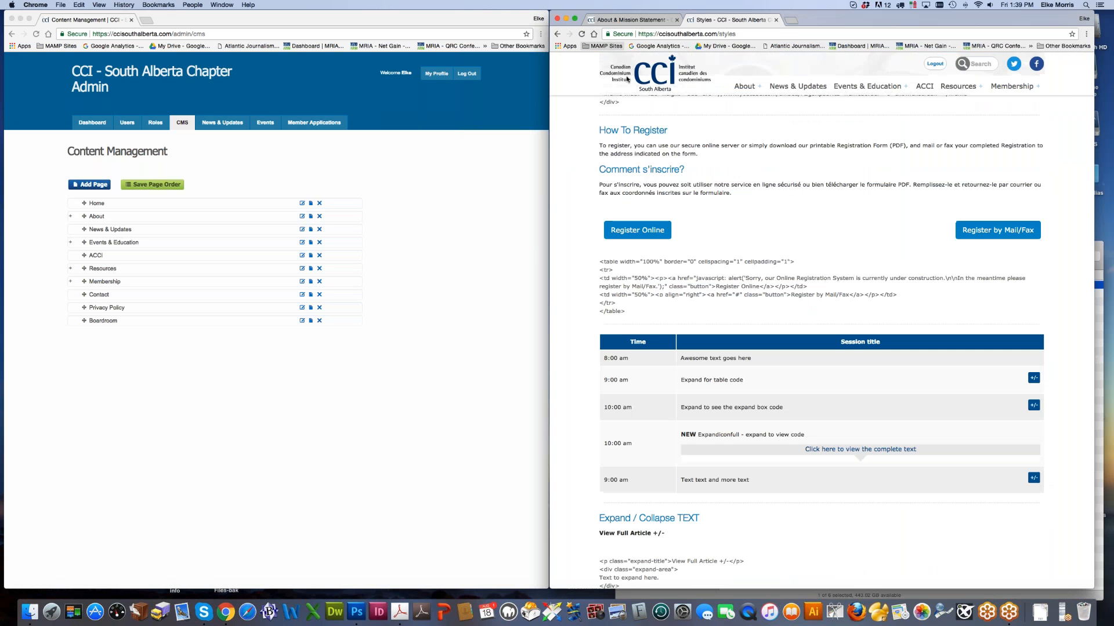
Step: Return the styles page to the top and switch to the About & Mission Statement tab
scroll(821, 325, "down", 5)
scroll(821, 348, "down", 4)
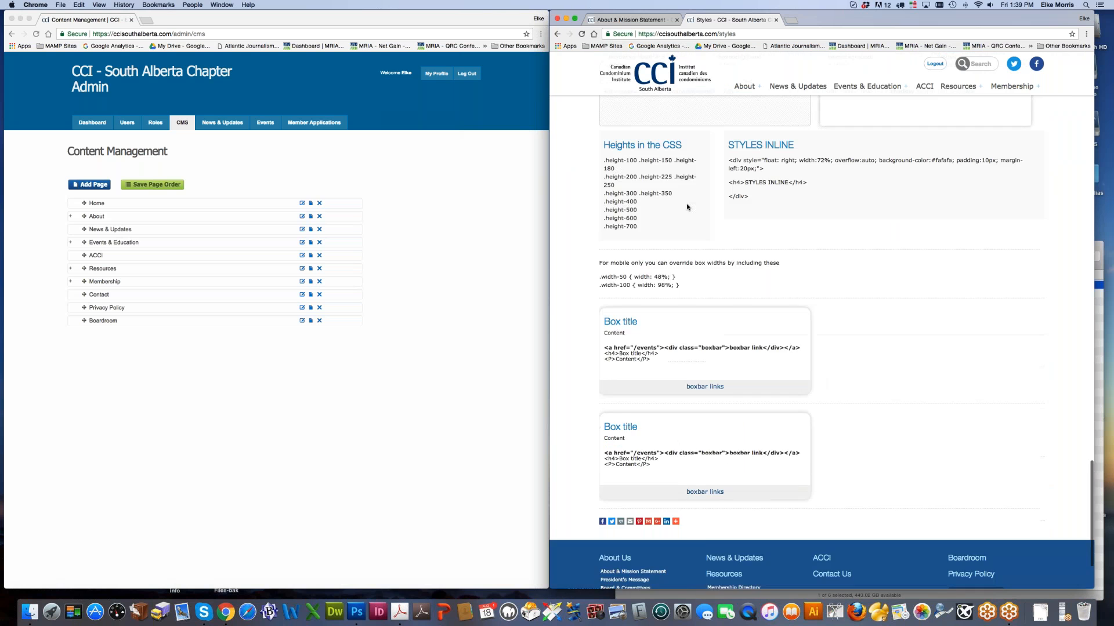
scroll(820, 348, "up", 15)
scroll(821, 348, "up", 20)
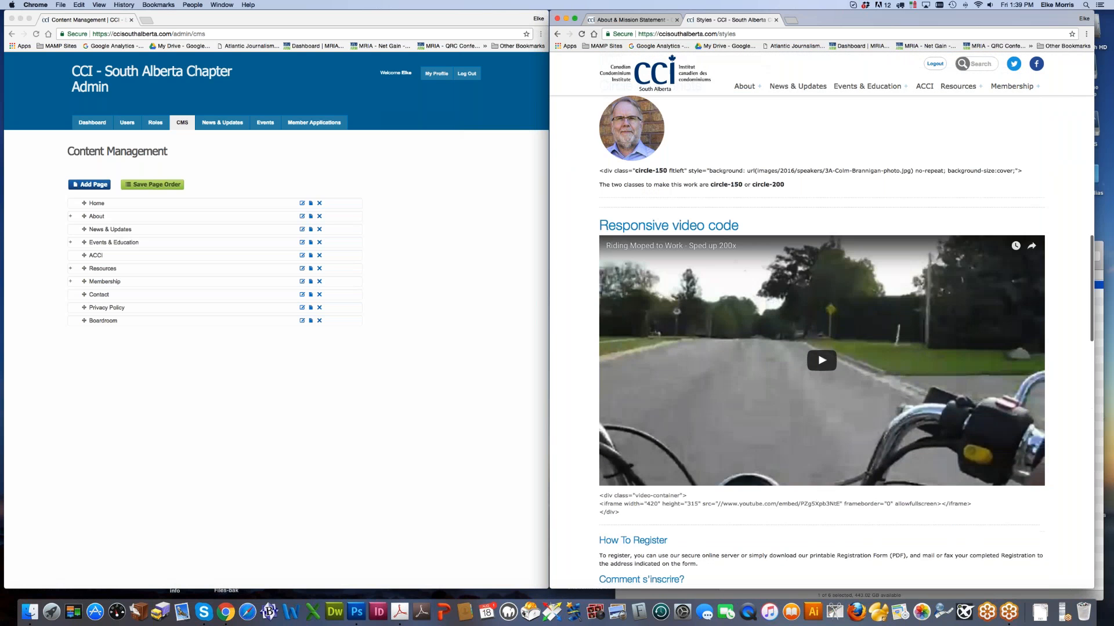
scroll(820, 348, "up", 5)
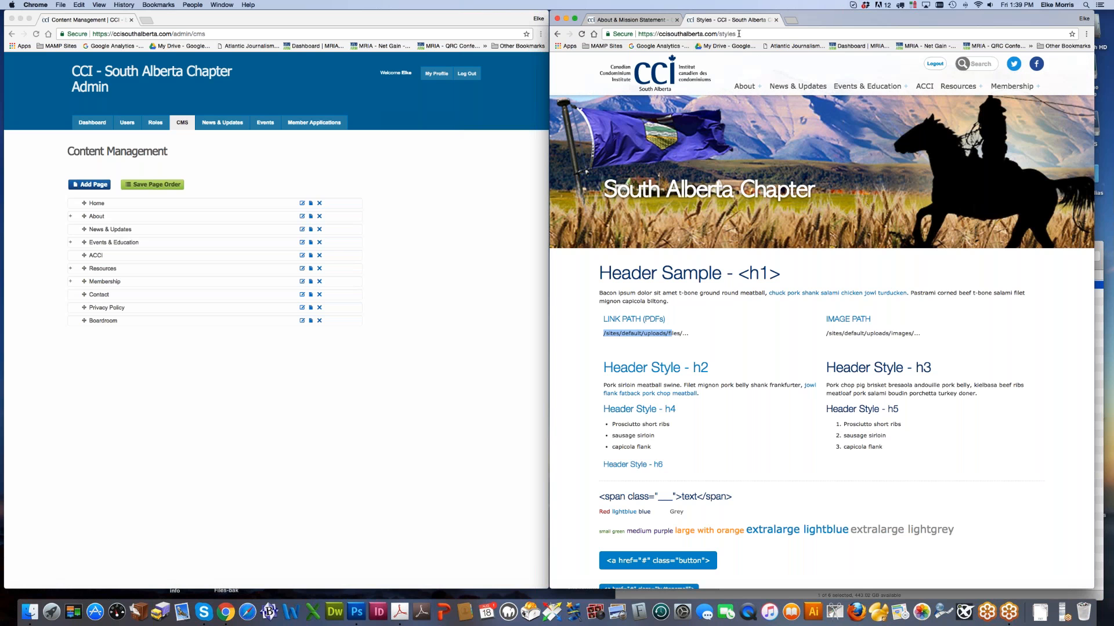
left_click(759, 33)
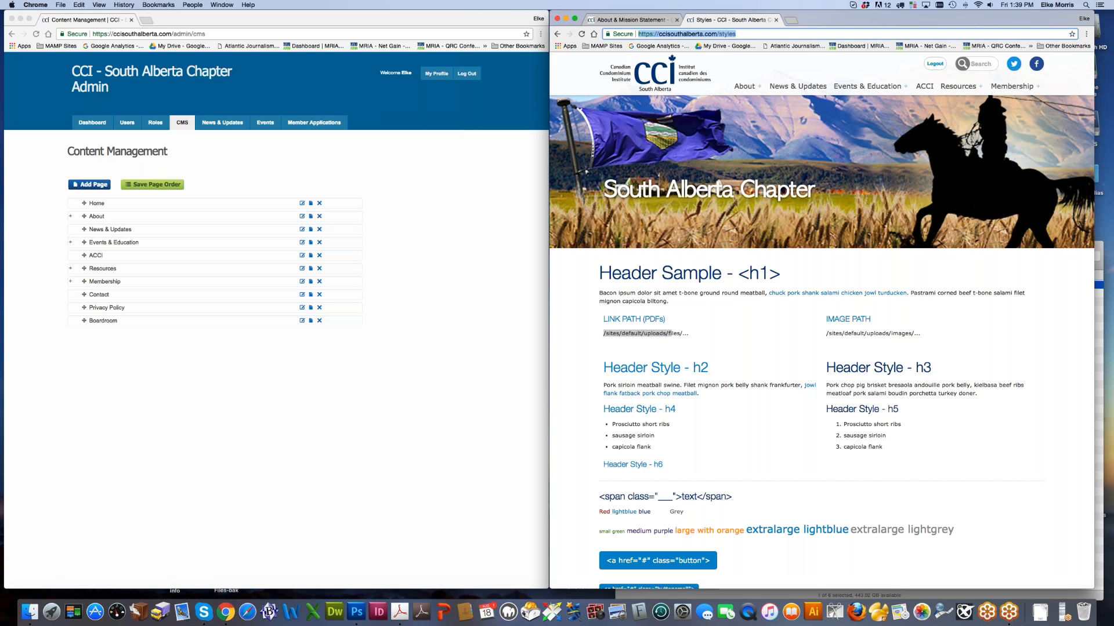
left_click(642, 20)
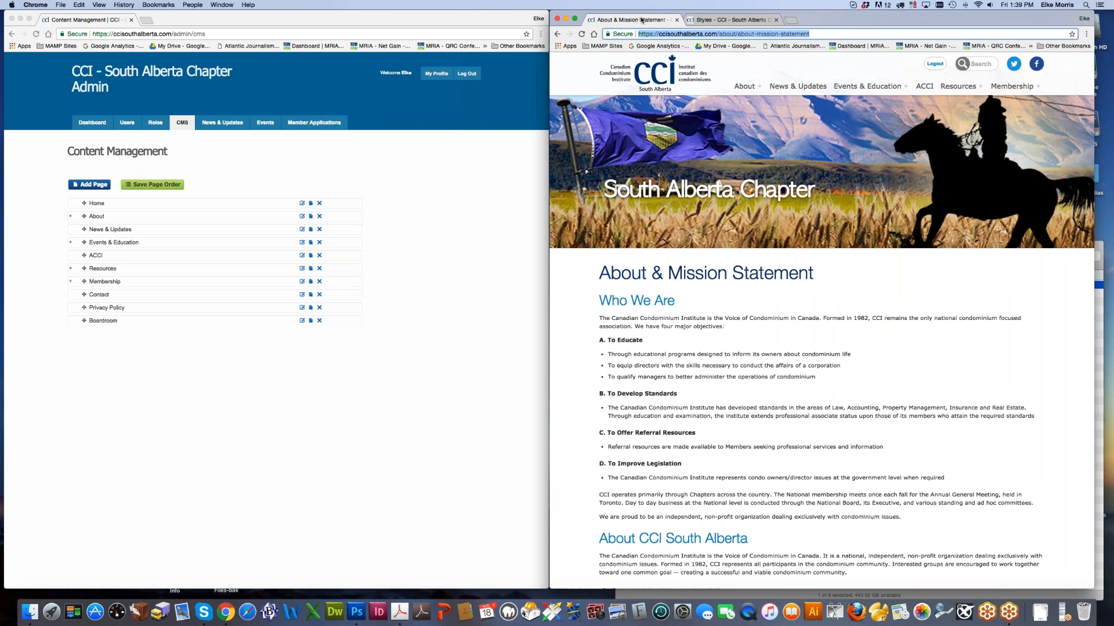
left_click(430, 232)
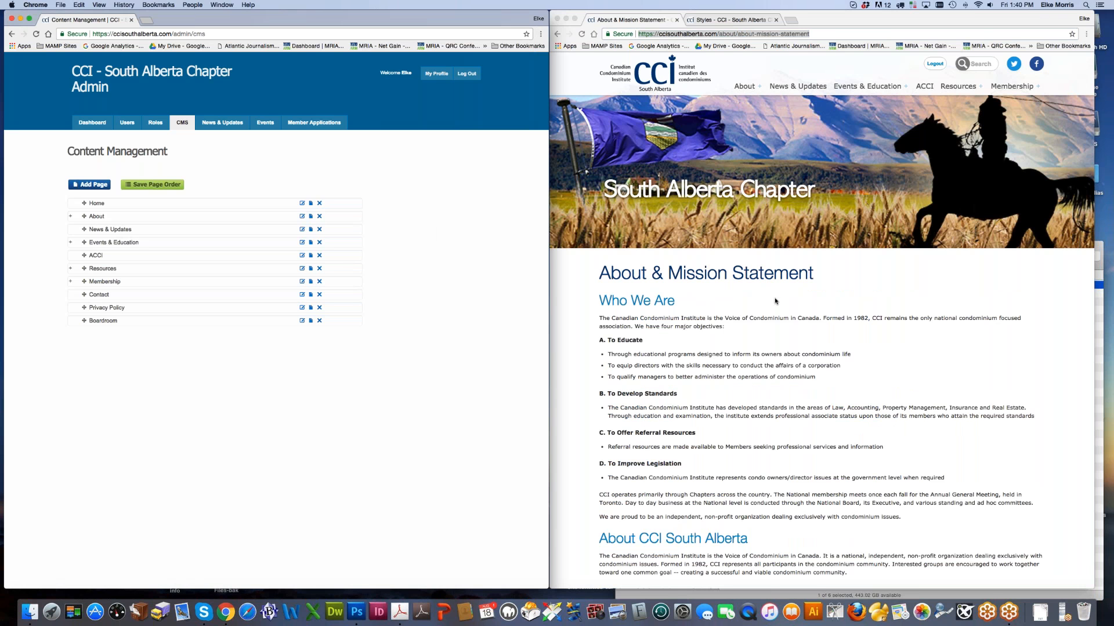
left_click(877, 344)
mouse_move(983, 94)
mouse_move(1020, 95)
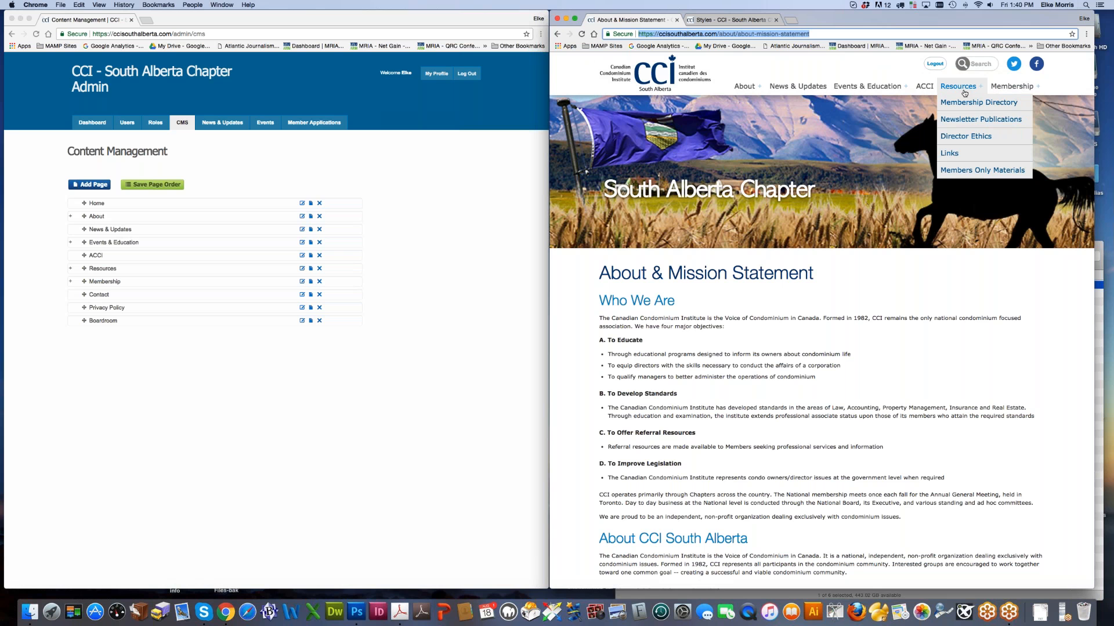
Step: Log out of the live site and open Members Only Materials from the footer link
left_click(936, 65)
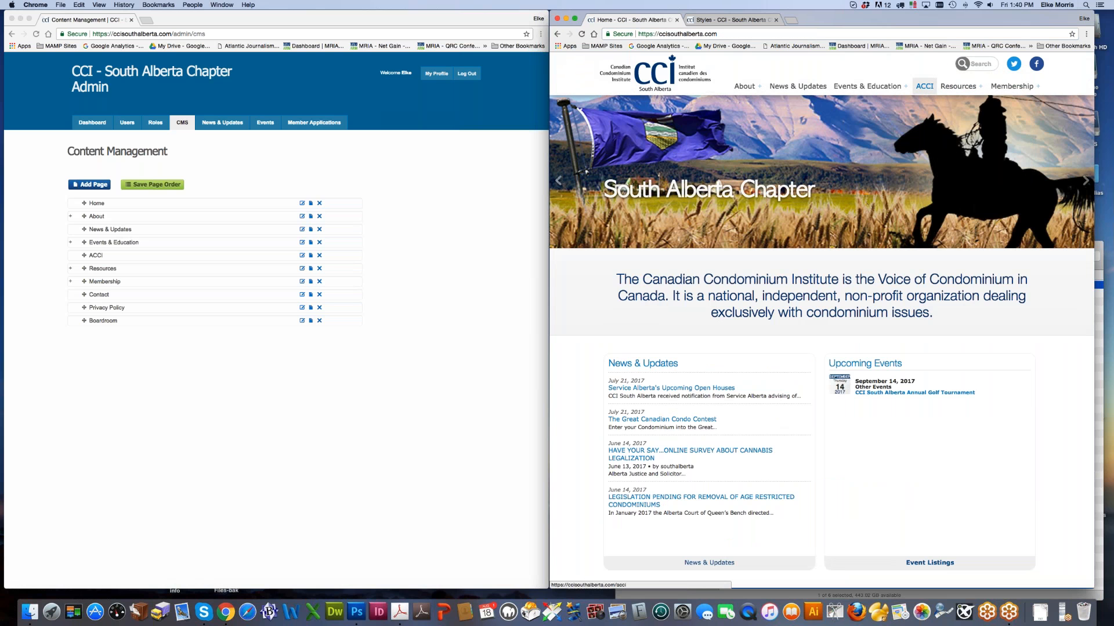
mouse_move(749, 88)
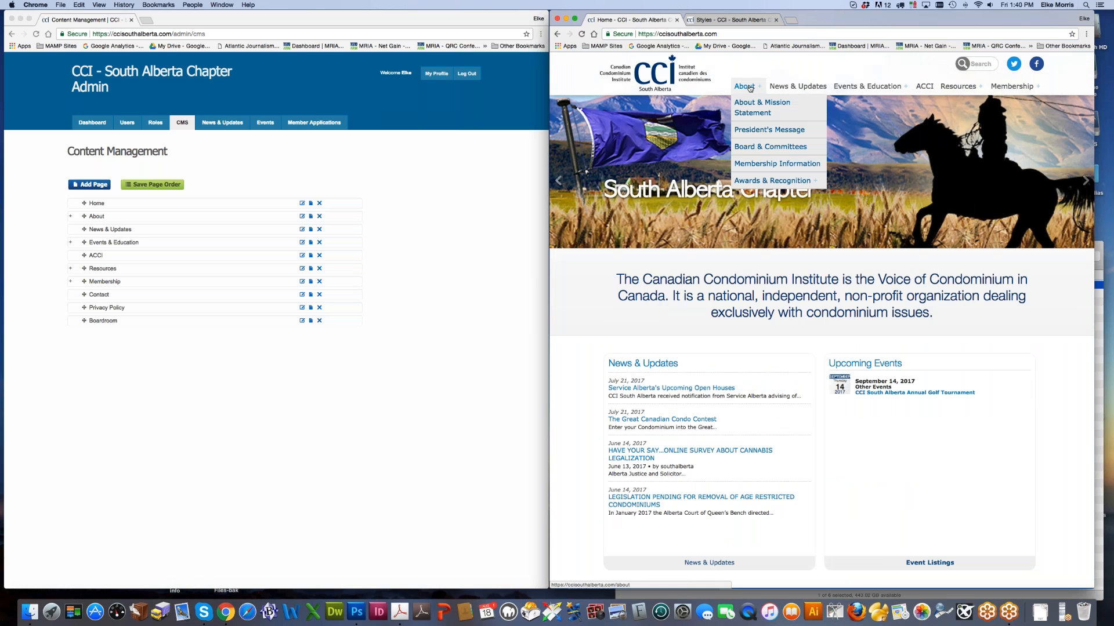
mouse_move(869, 89)
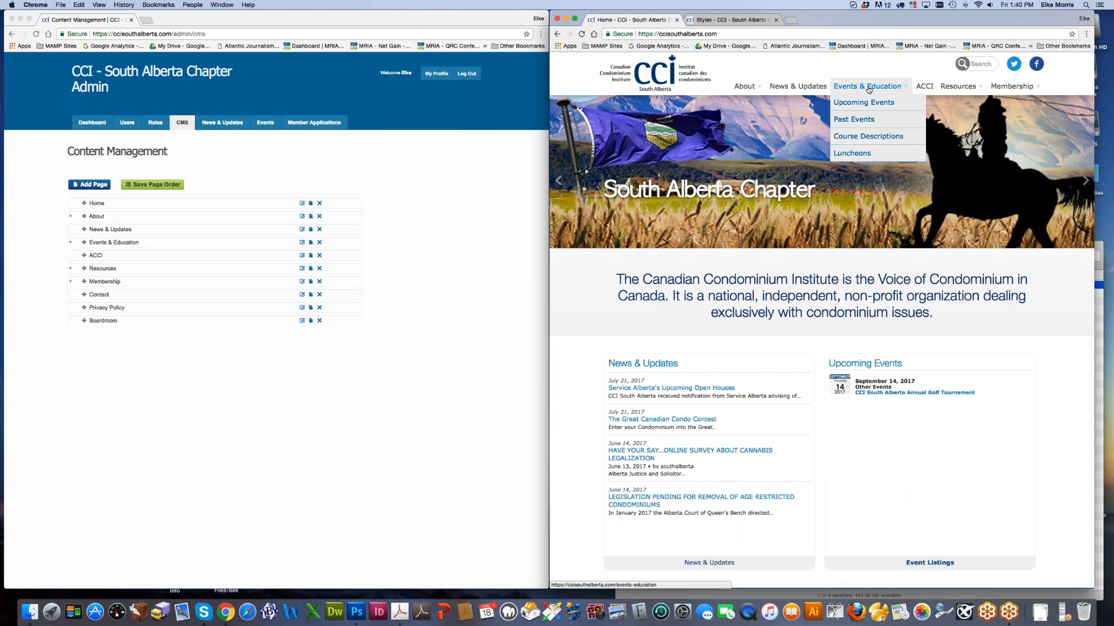
mouse_move(957, 87)
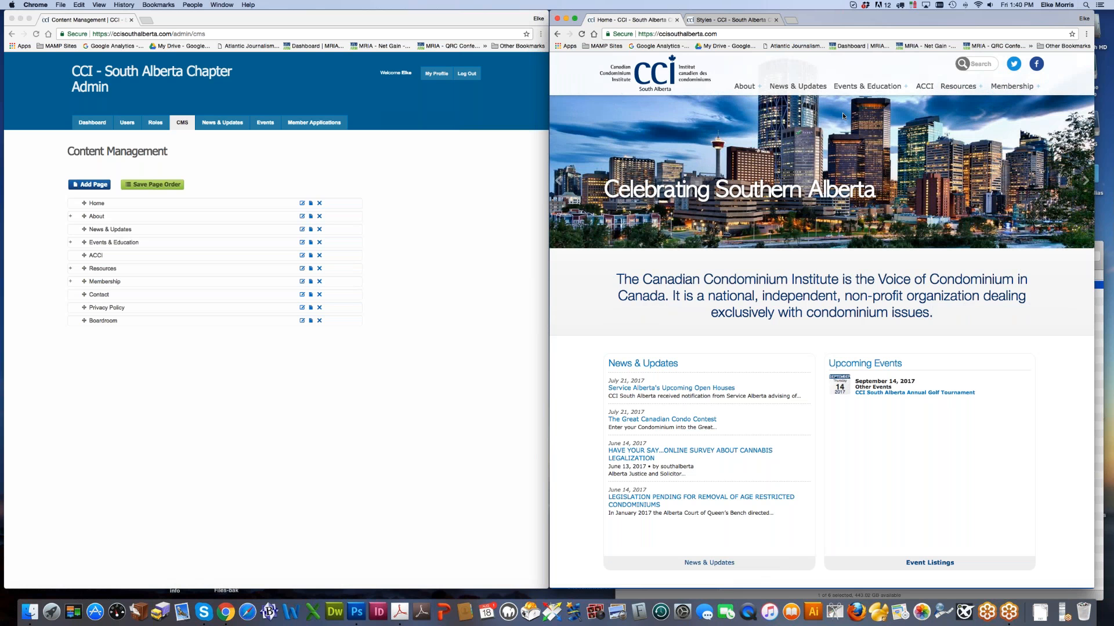
scroll(842, 114, "down", 4)
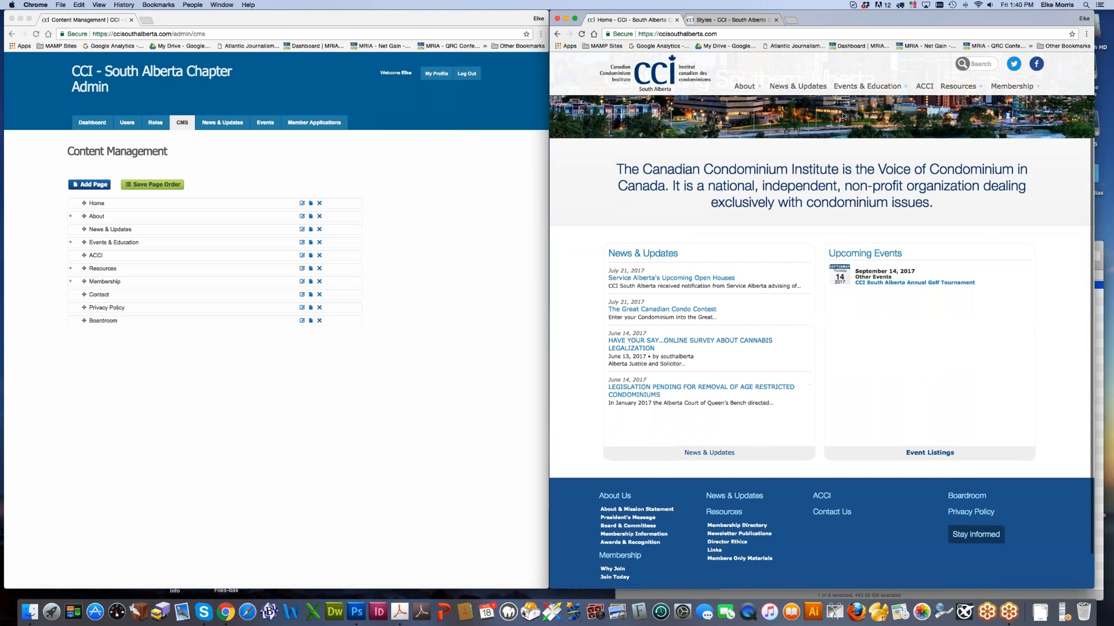
left_click(754, 559)
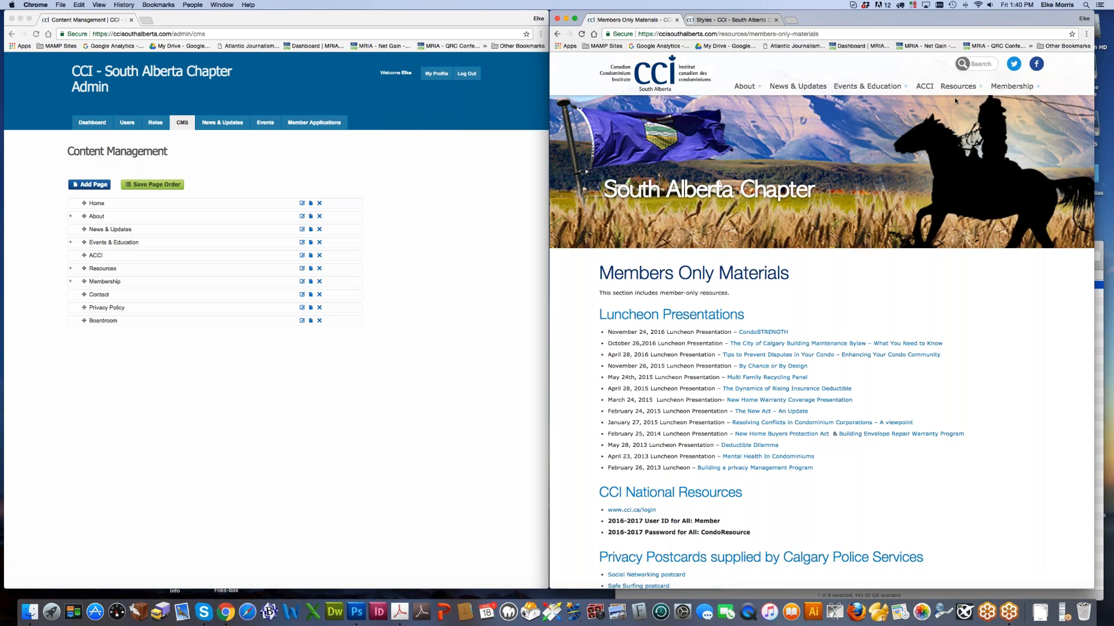
Step: Reload Members Only Materials, then expand Resources in the admin page list
left_click(963, 170)
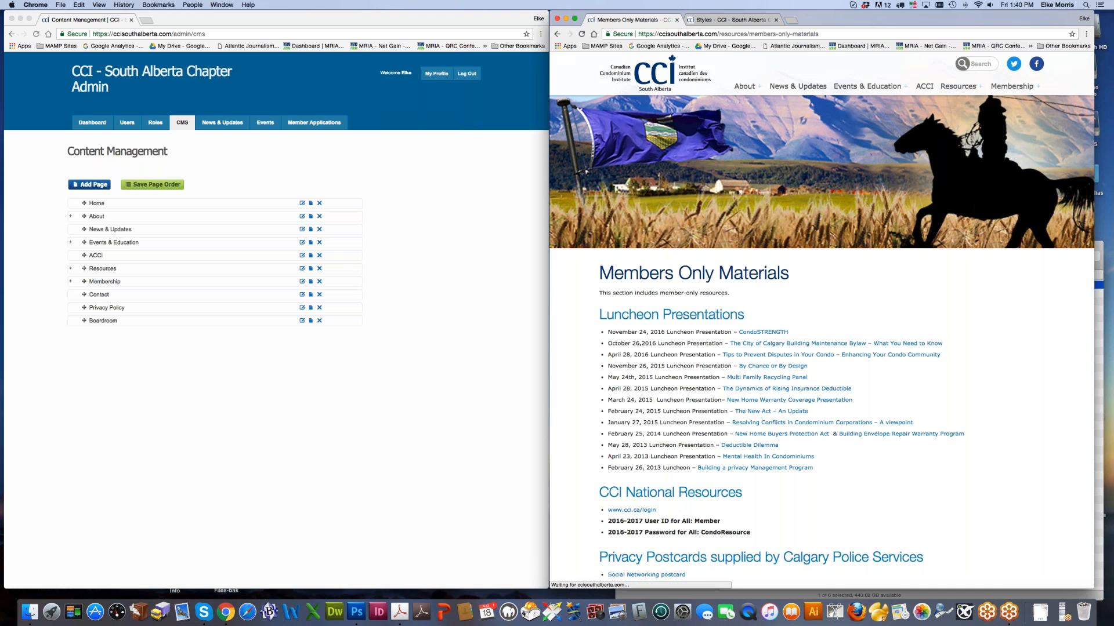
left_click(287, 369)
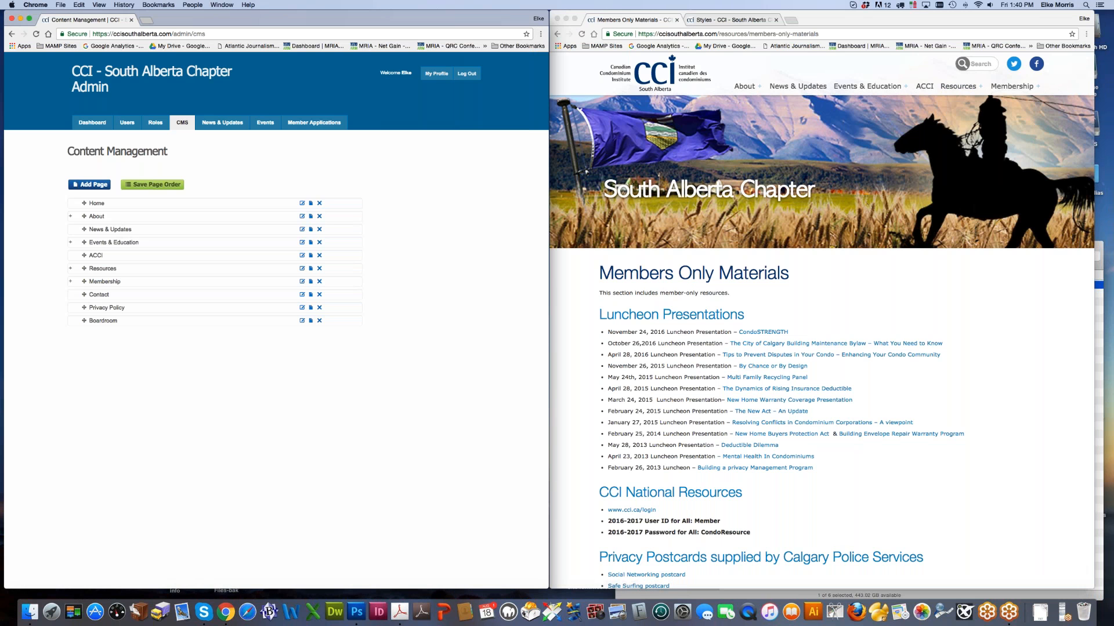
left_click(70, 268)
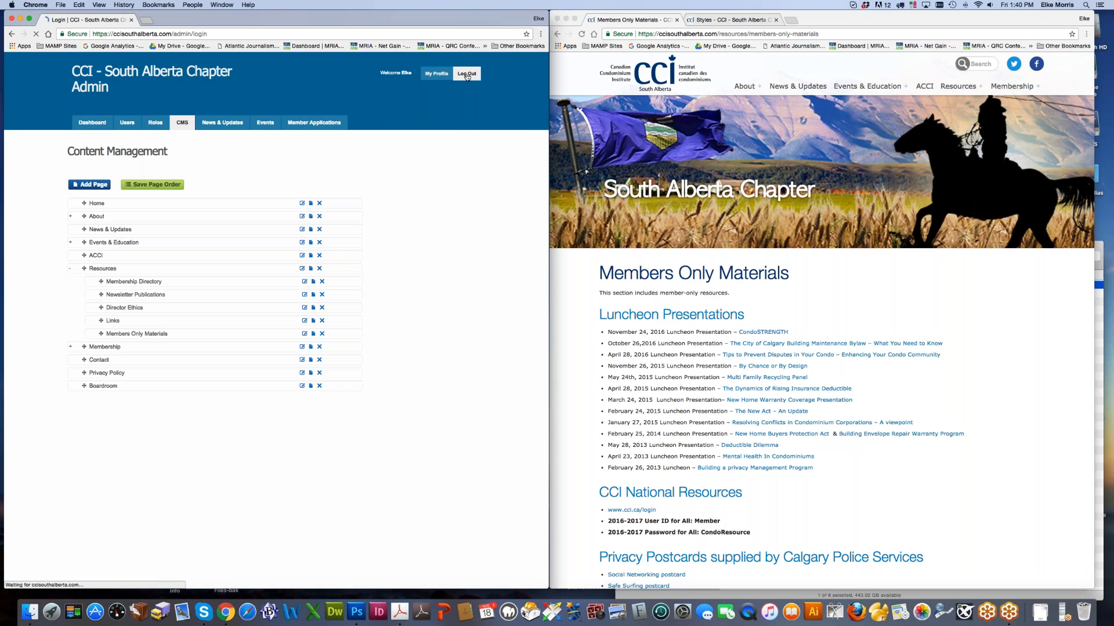
Step: Open the Members Only Materials page editor in a new tab from the Resources list
left_click(304, 230)
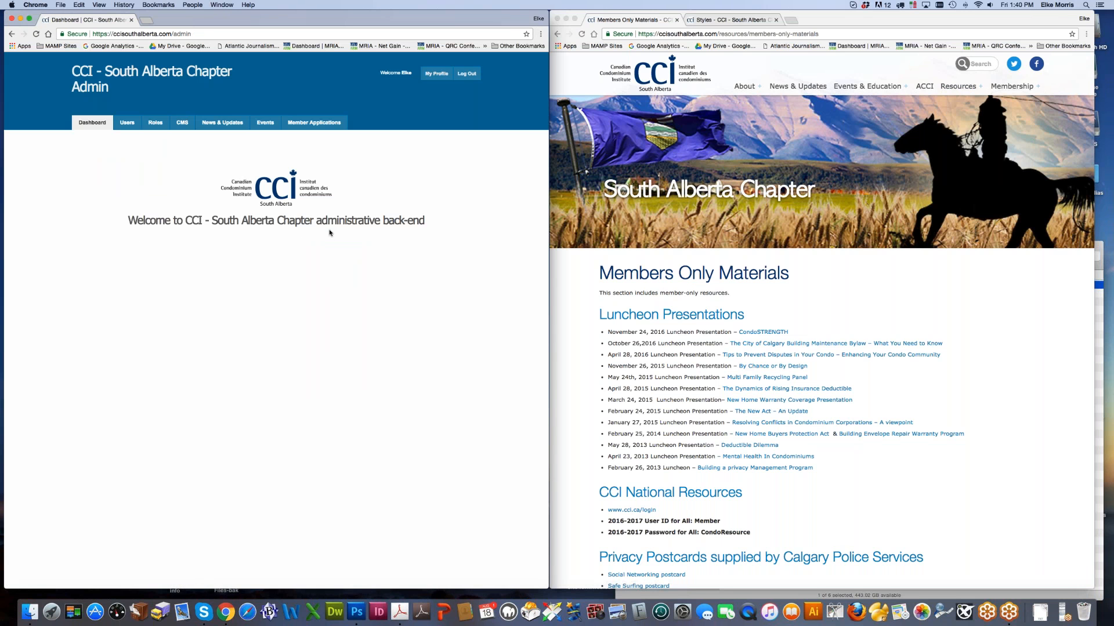
left_click(182, 122)
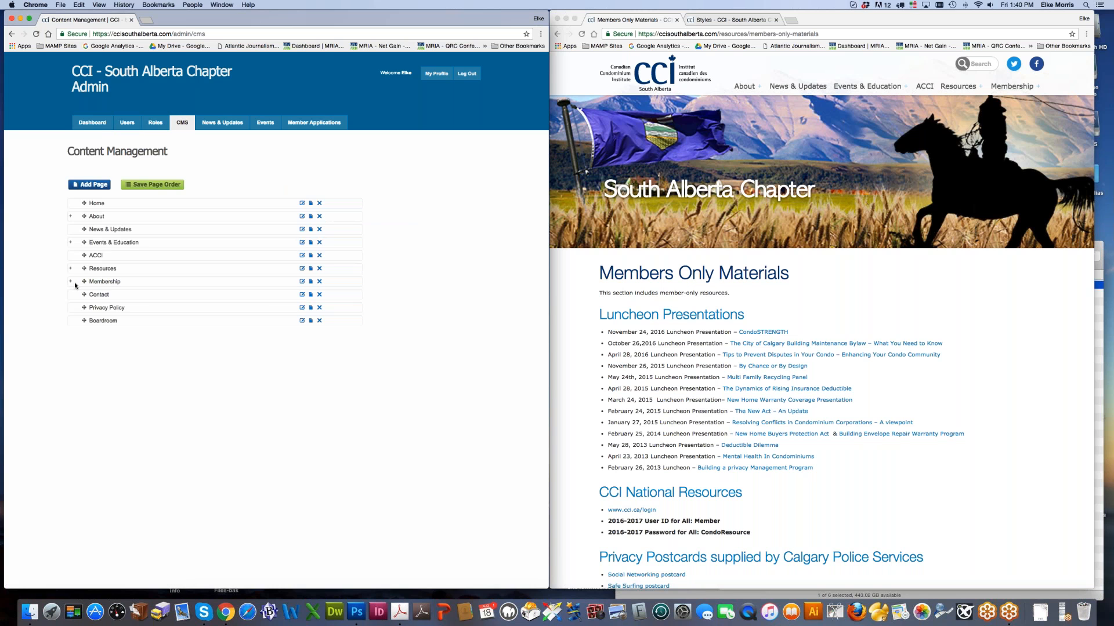
left_click(70, 269)
right_click(107, 332)
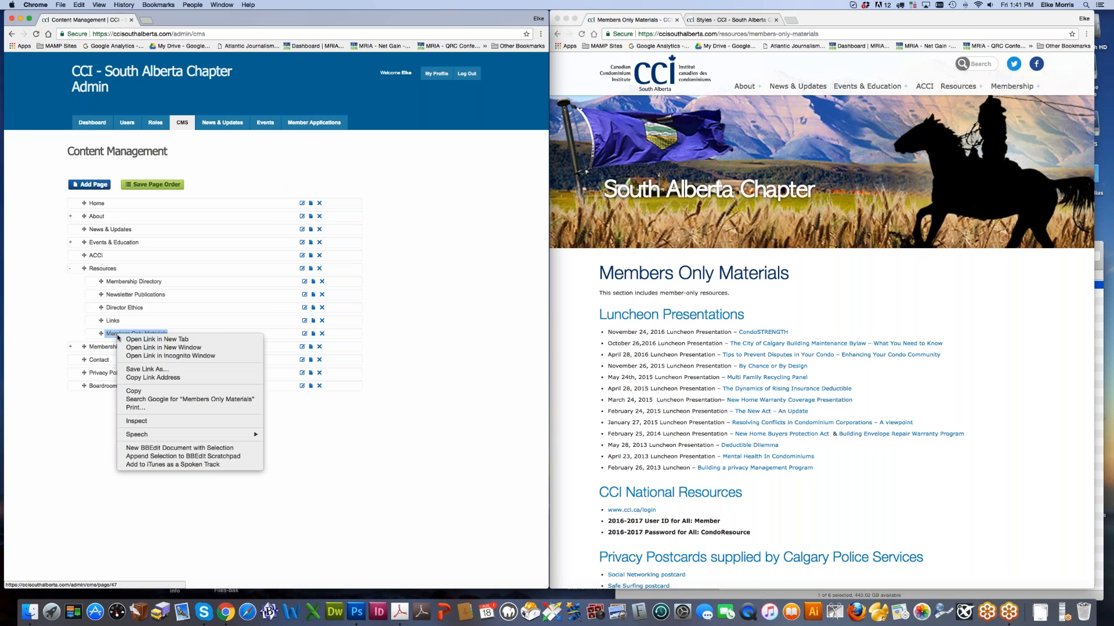
left_click(139, 340)
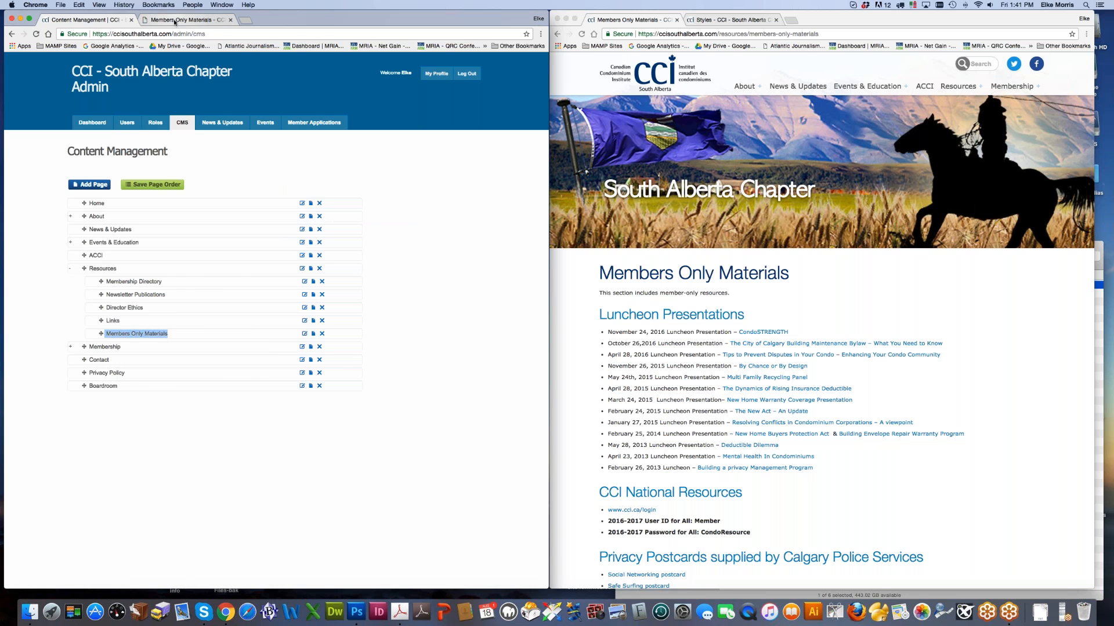
left_click(173, 20)
Step: In the page settings, tick the Members Only role and save
left_click(65, 60)
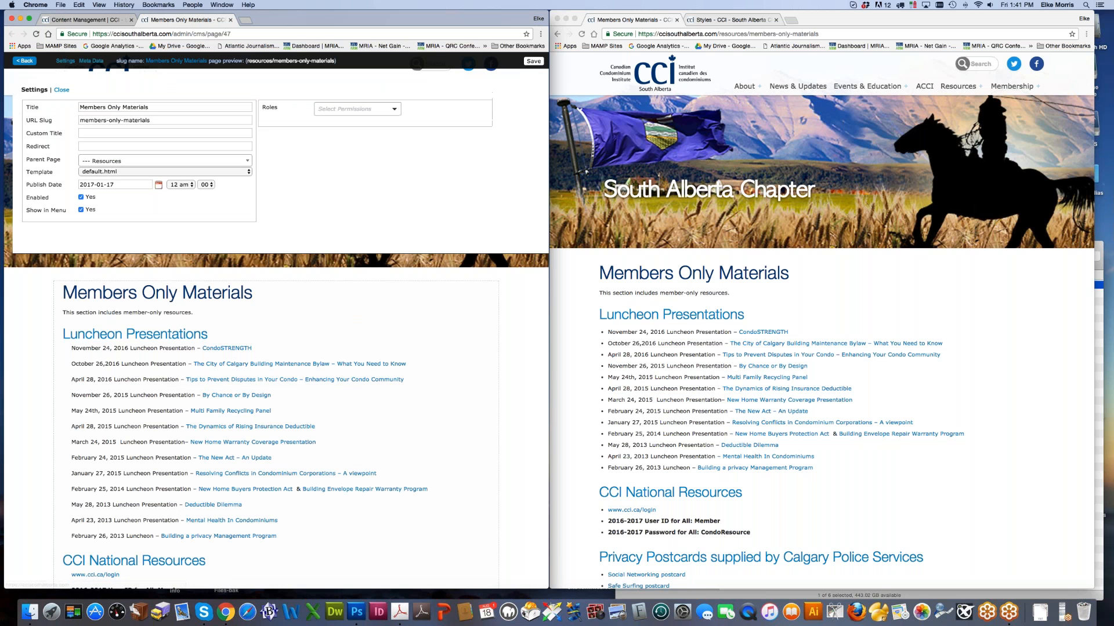
left_click(358, 109)
left_click(351, 144)
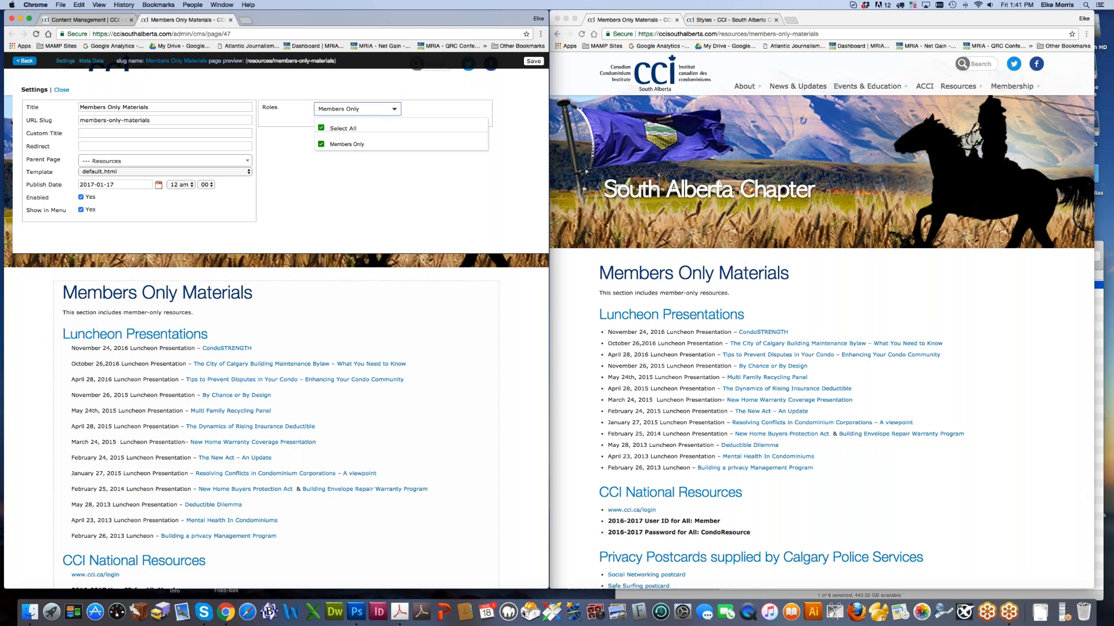
left_click(534, 62)
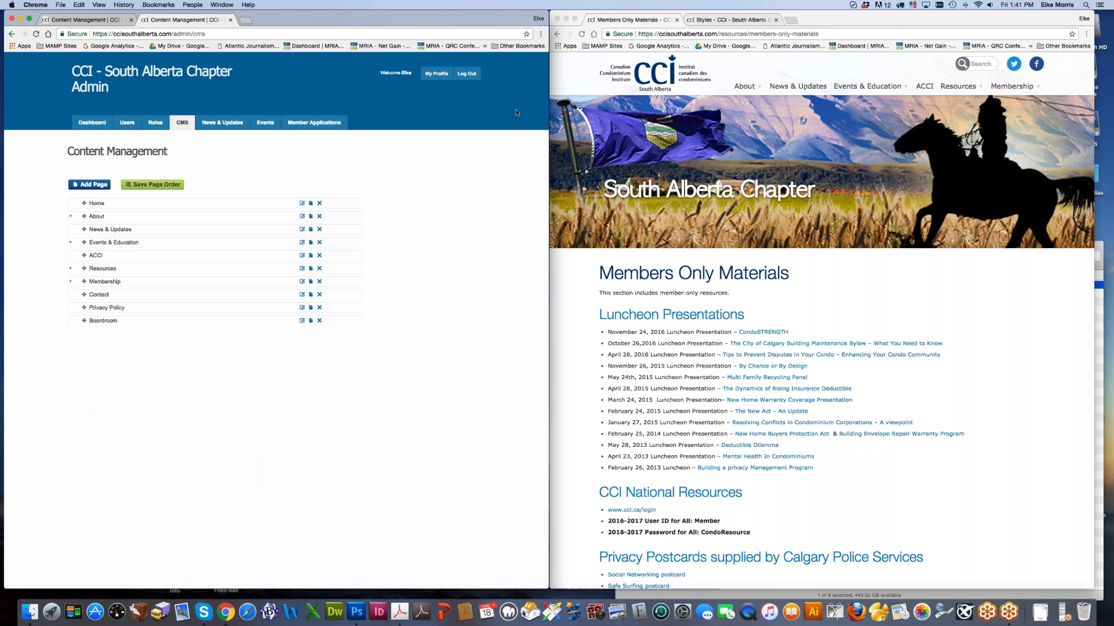
Step: Reload the live site, log out, reopen Members Only Materials and submit the member login form
left_click(785, 297)
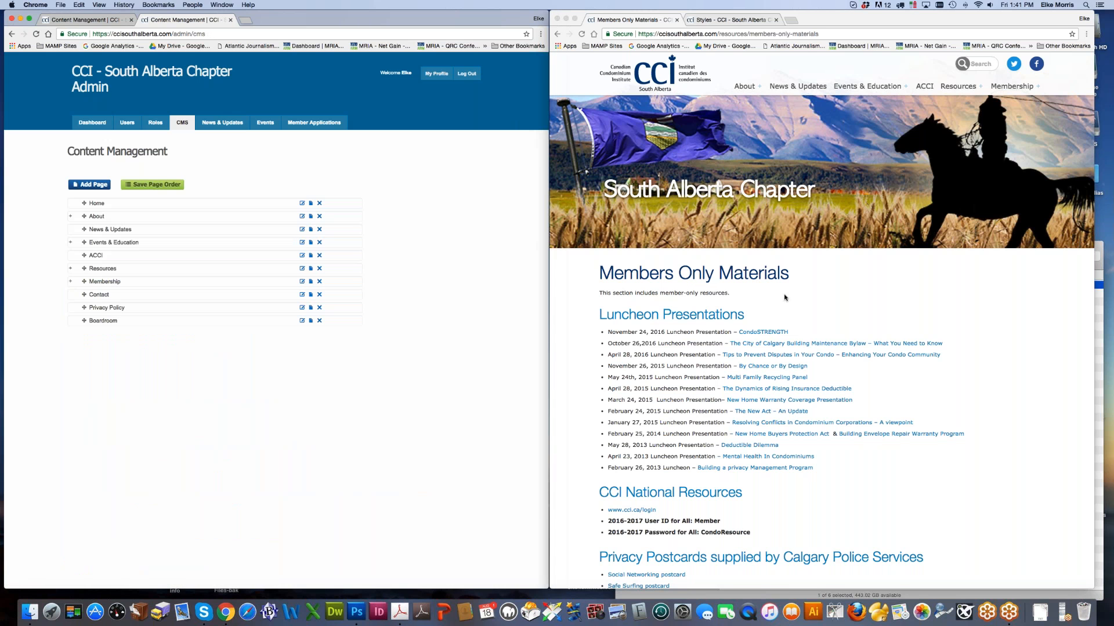
left_click(580, 36)
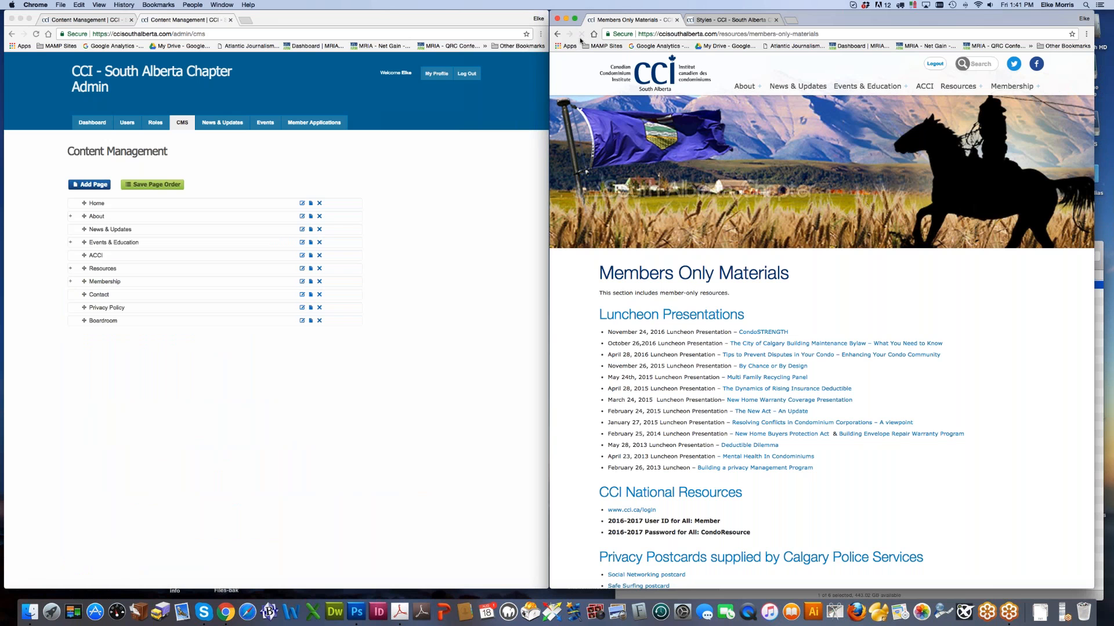
left_click(934, 65)
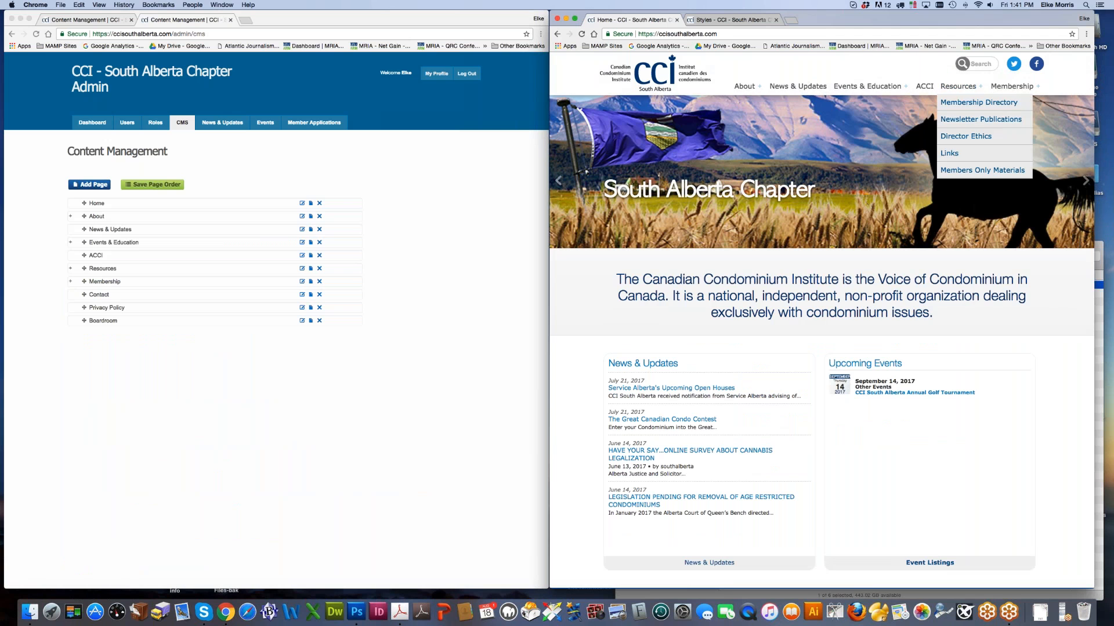
left_click(964, 169)
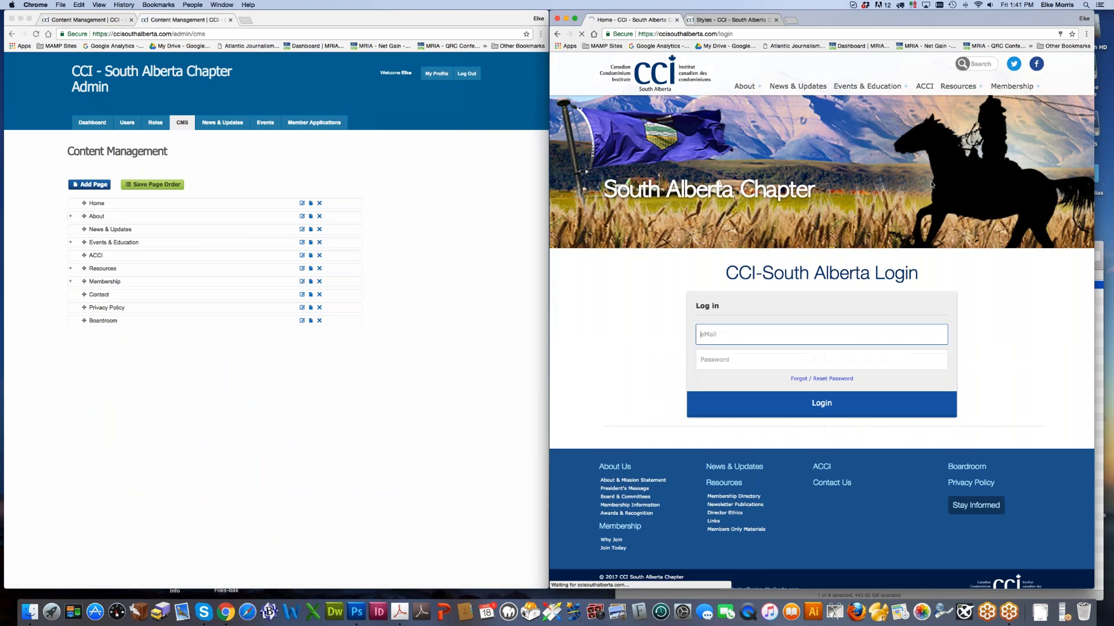
left_click(820, 403)
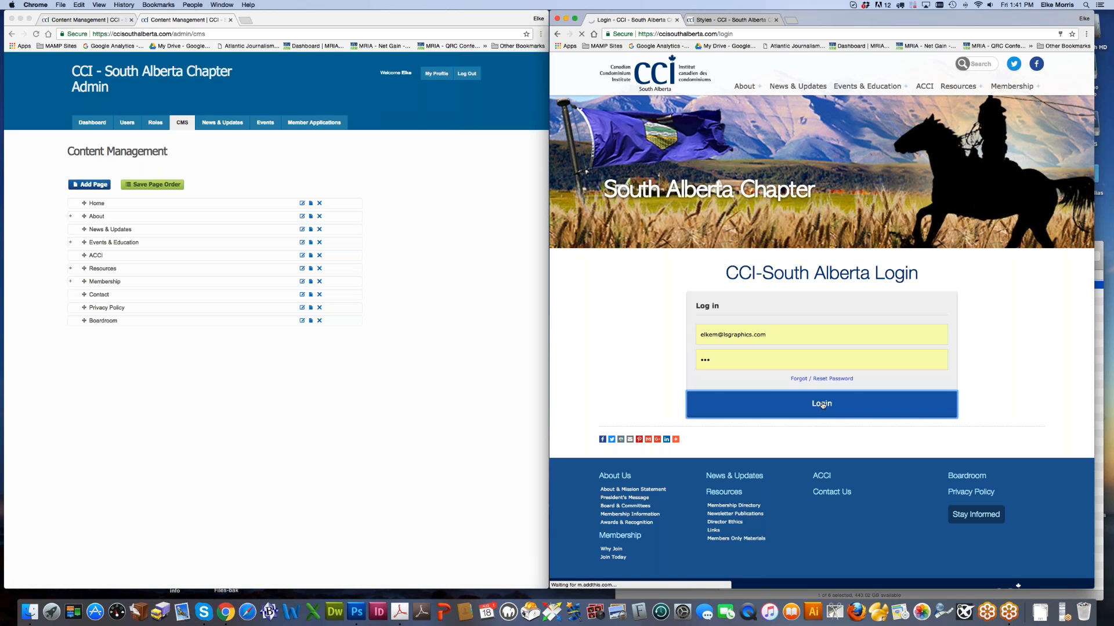
mouse_move(957, 85)
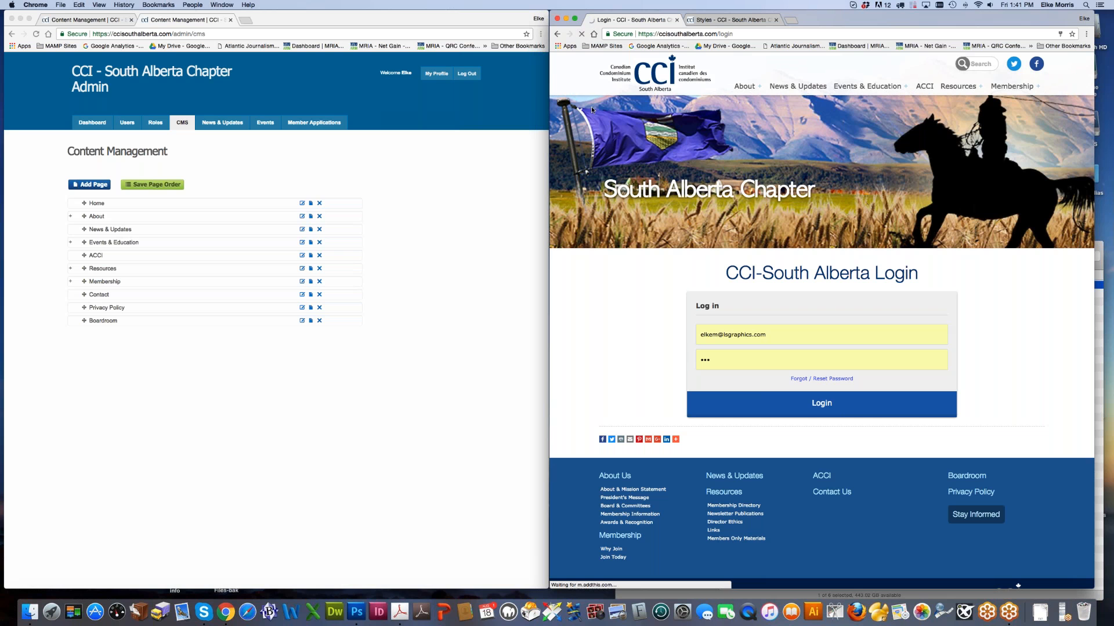
Step: Expand Resources in the admin and open the Members Only Materials editor in a new window
left_click(492, 228)
left_click(71, 269)
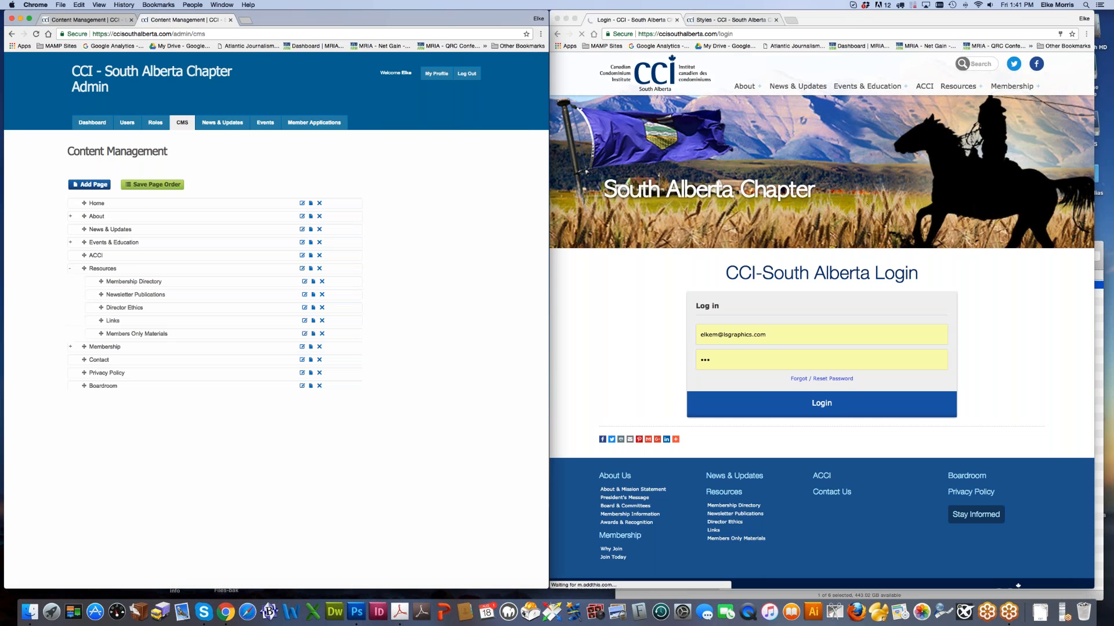
right_click(135, 332)
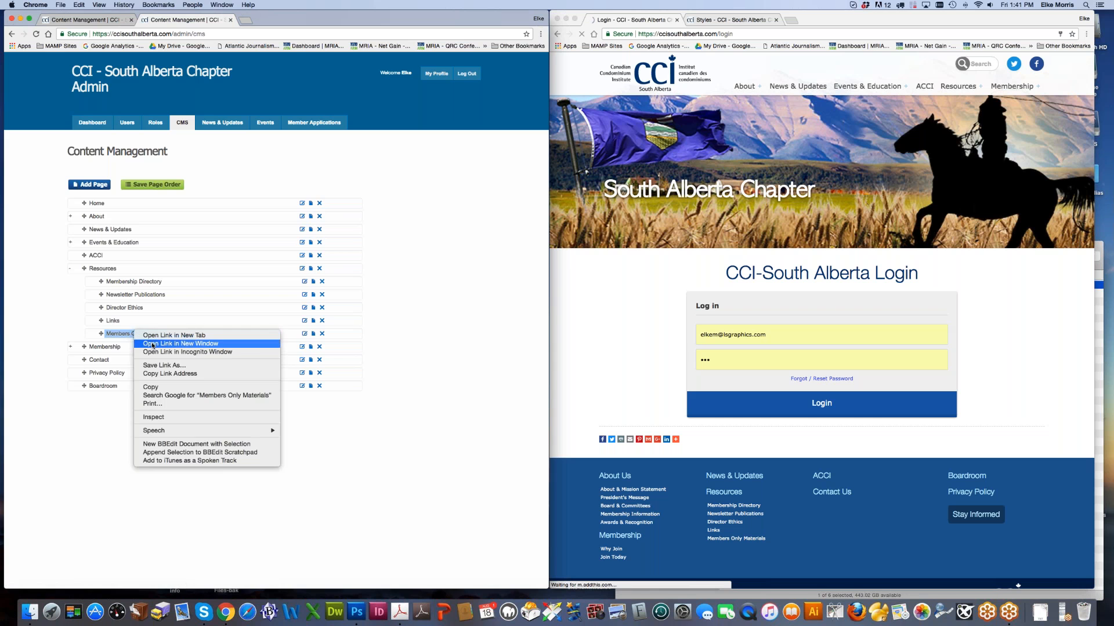
left_click(152, 345)
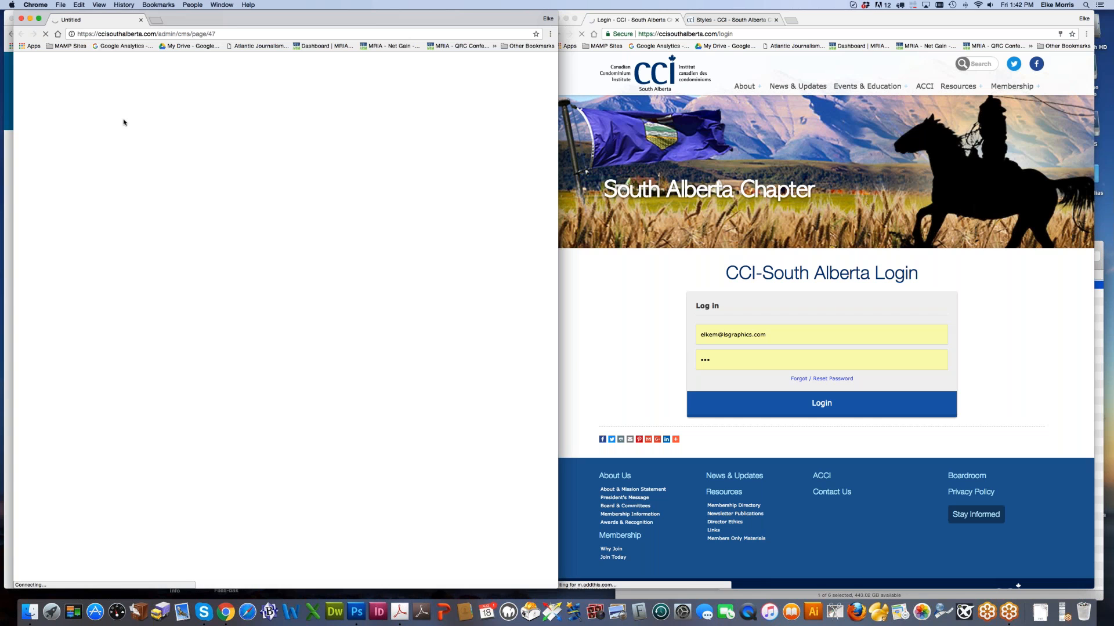
Step: Bring the login window forward, then quit Chrome from the Dock
left_click(801, 19)
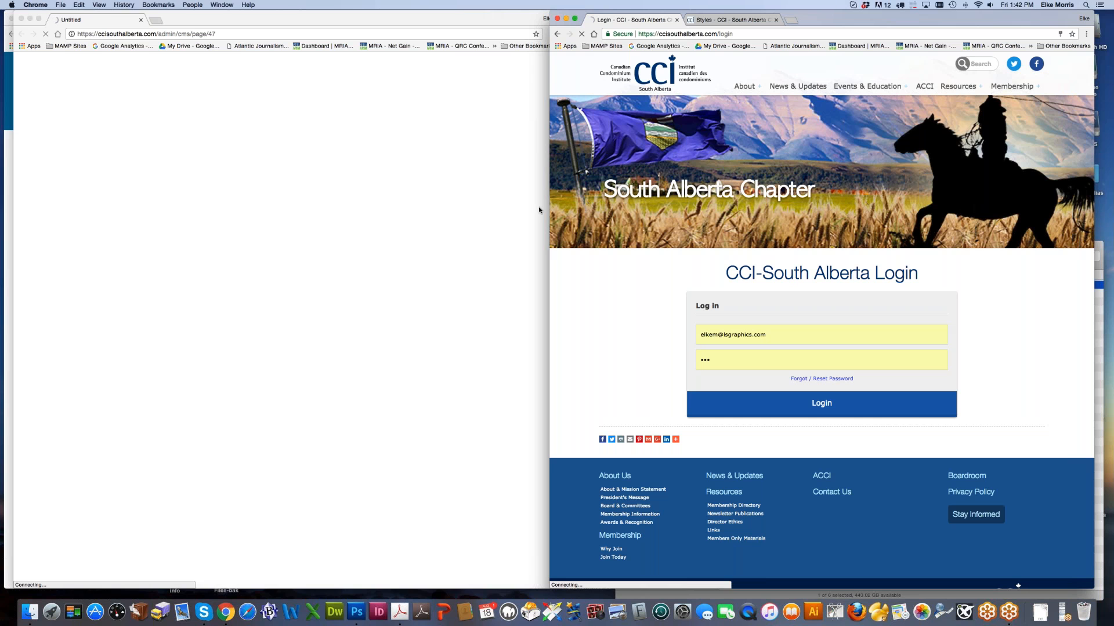
right_click(226, 619)
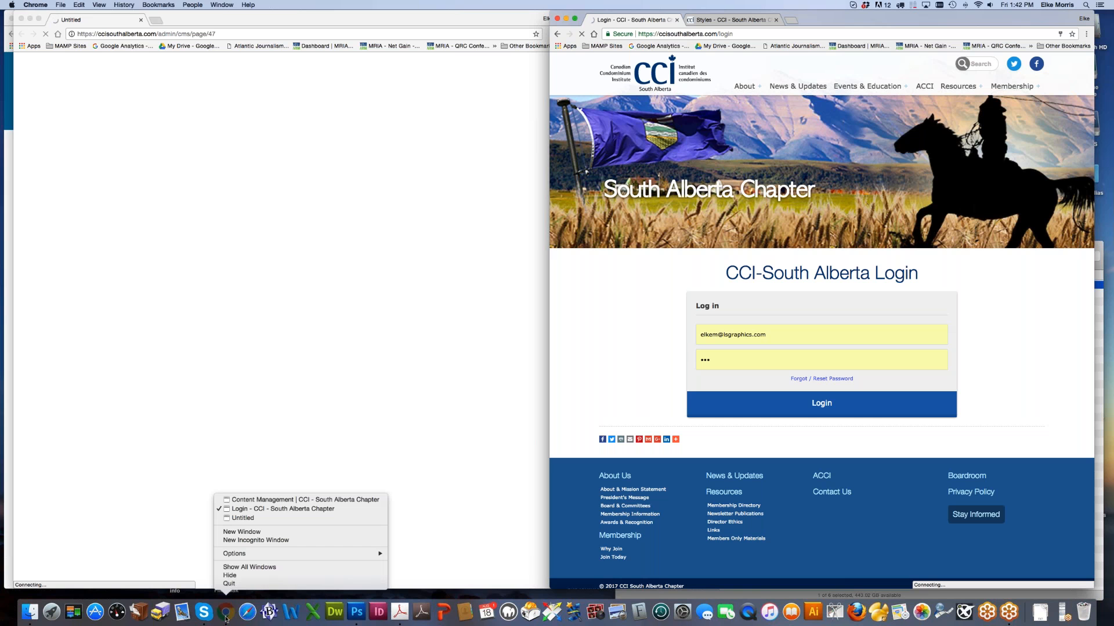
left_click(229, 584)
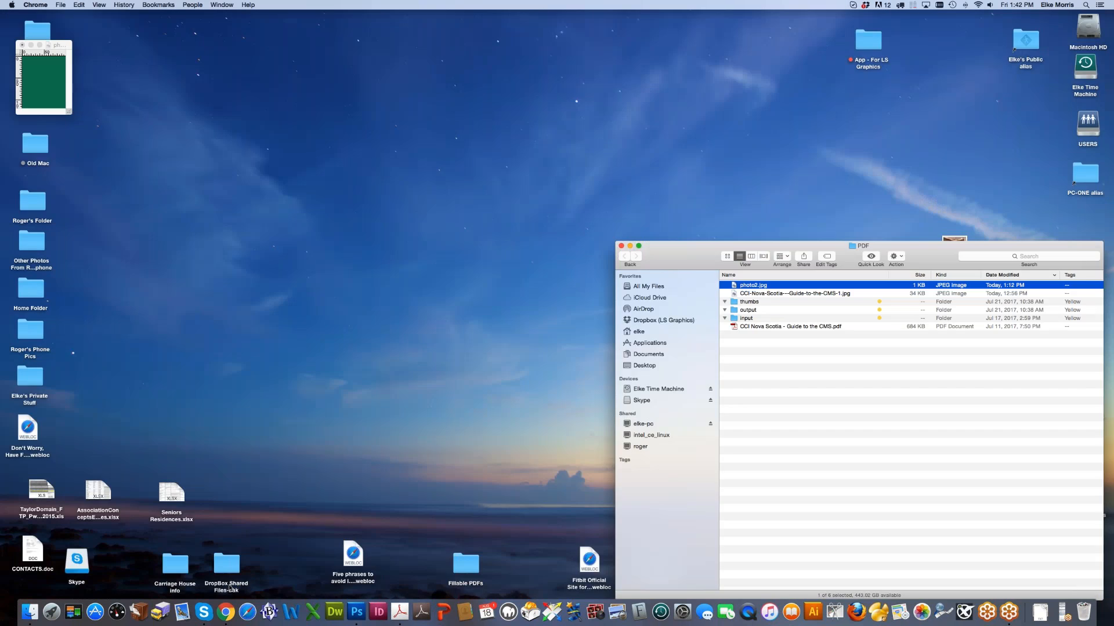
Step: Discard photo.jpg's changes, open then close Skype, and relaunch Chrome from the Dock
left_click(22, 44)
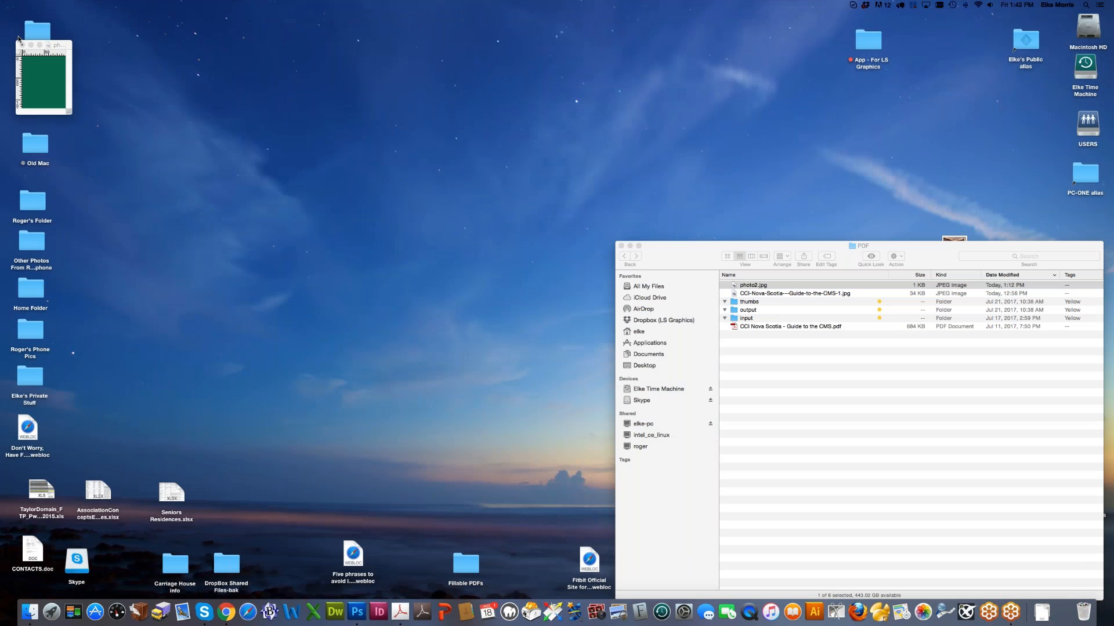
left_click(528, 196)
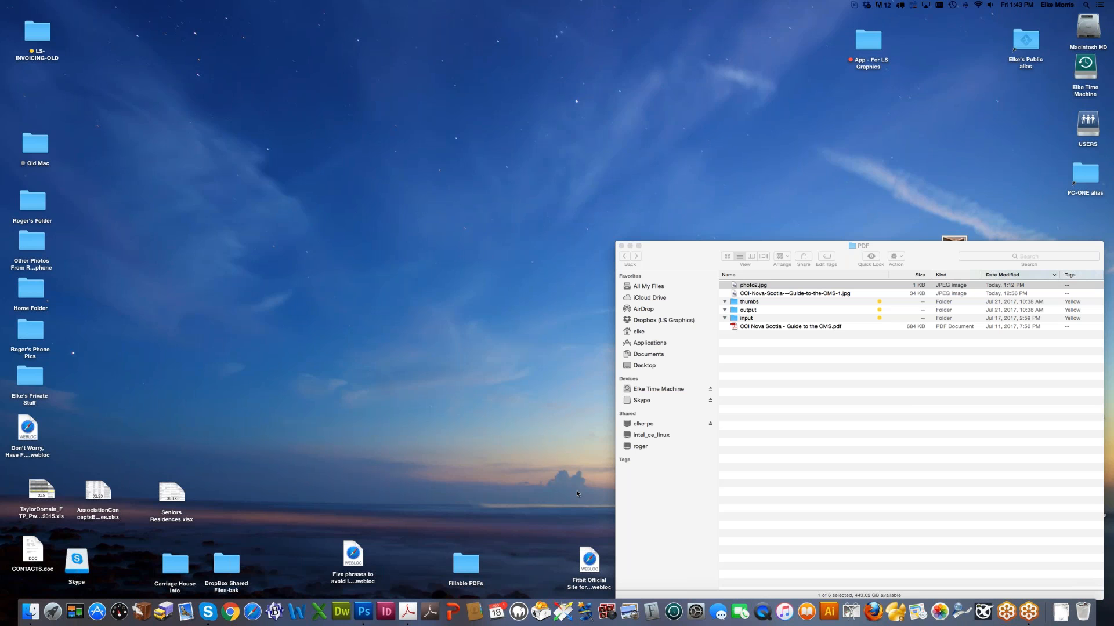
left_click(205, 618)
left_click(208, 613)
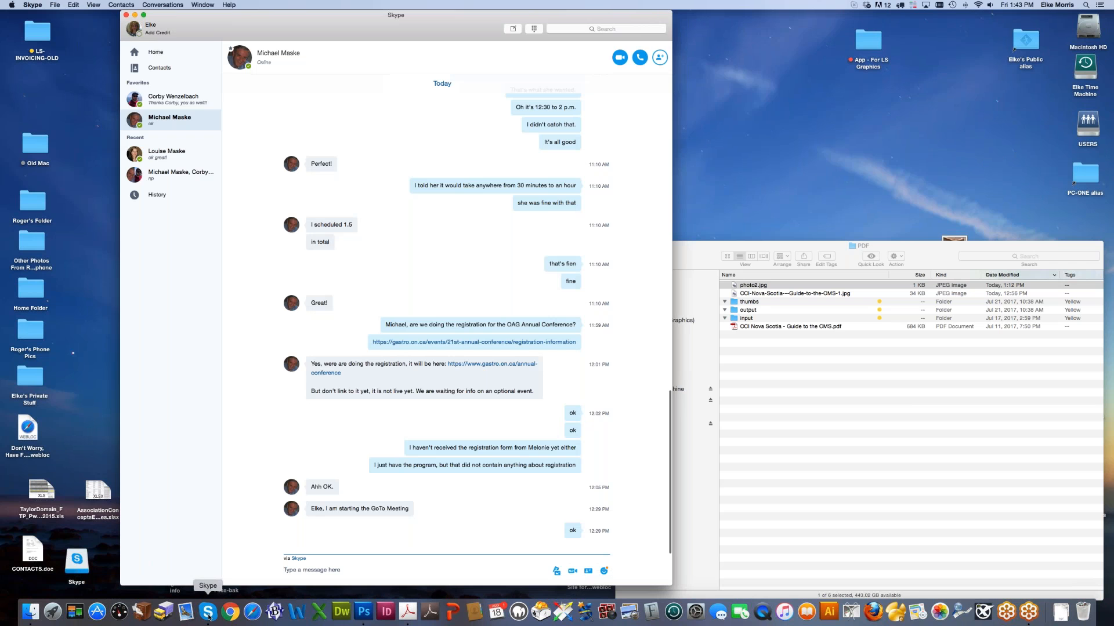
left_click(125, 15)
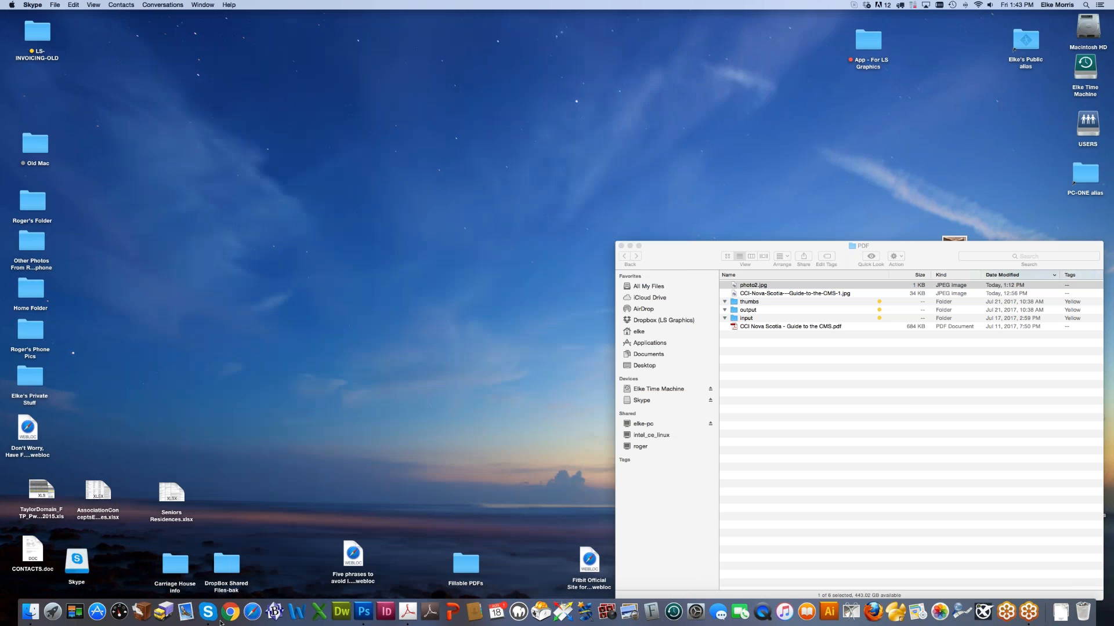
left_click(241, 610)
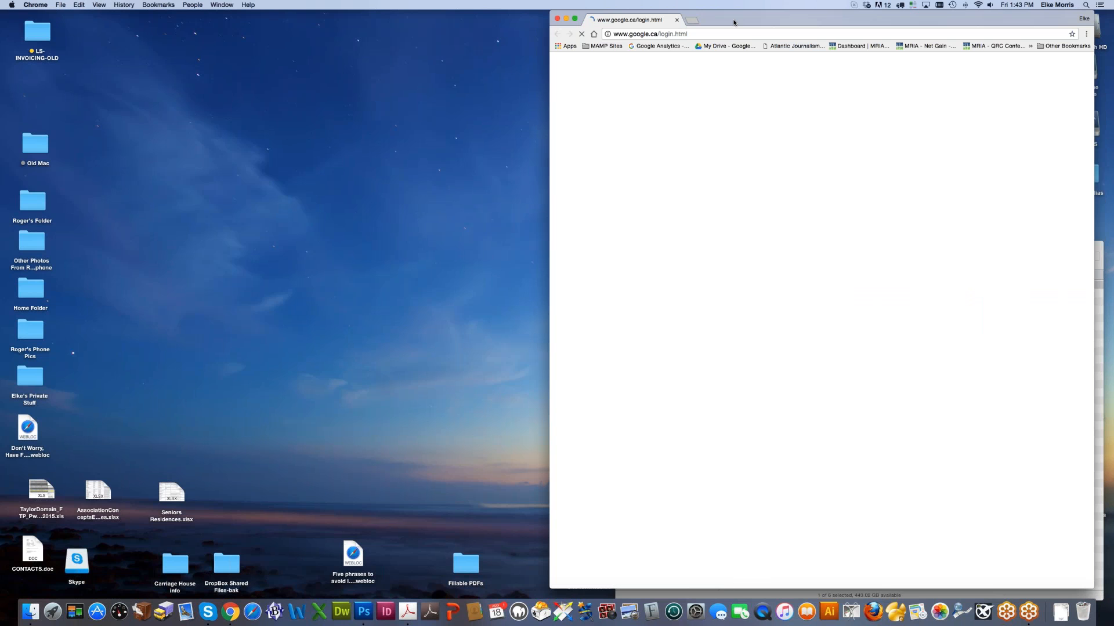
Step: Move Chrome to the left half, reload the google.ca login page, then replace it with a new window
left_click_drag(734, 22, 219, 13)
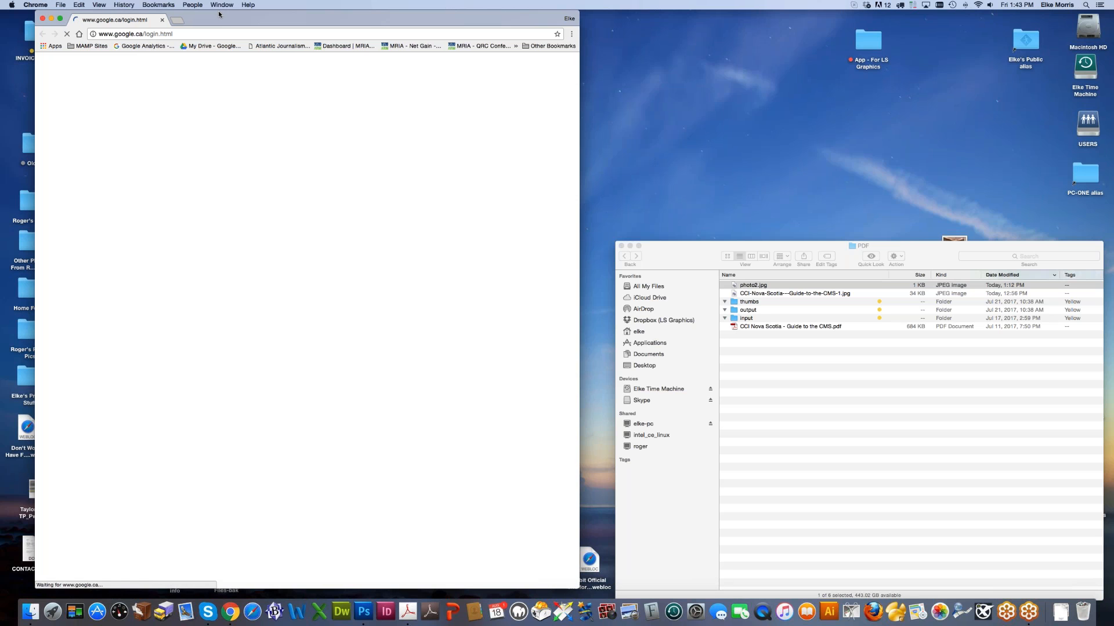
left_click(975, 156)
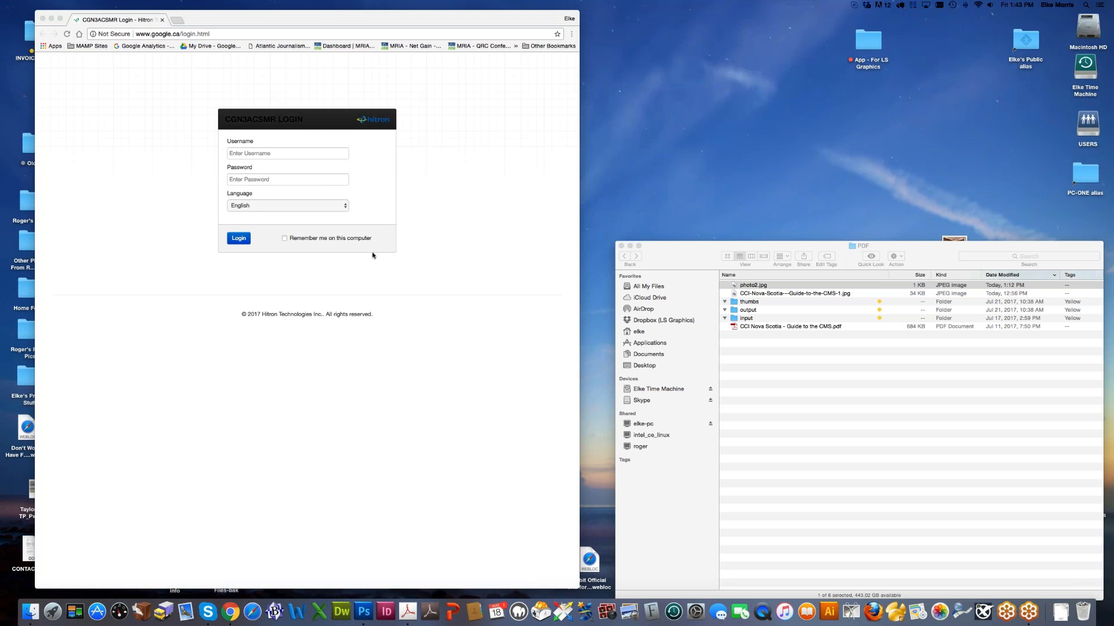
left_click(73, 47)
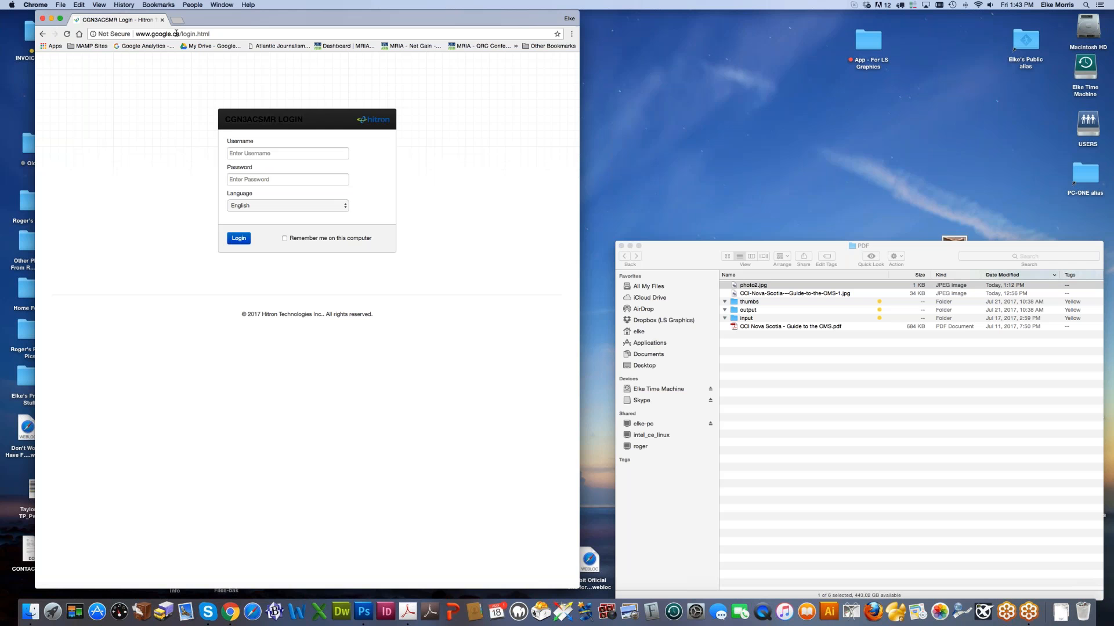
left_click(250, 36)
key("Return")
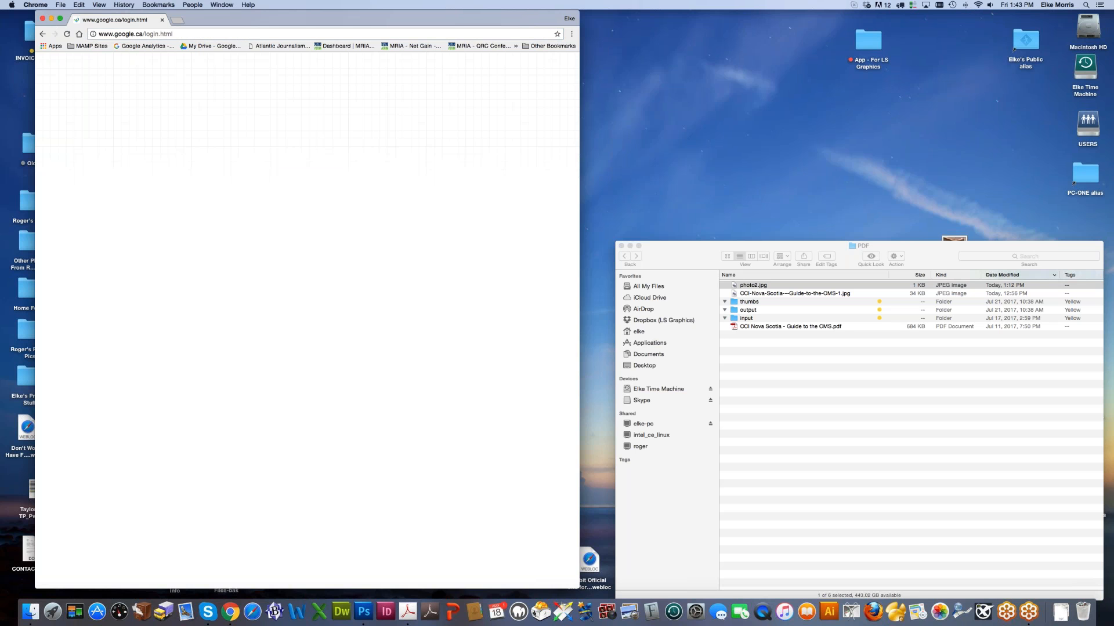
left_click(42, 19)
left_click(230, 612)
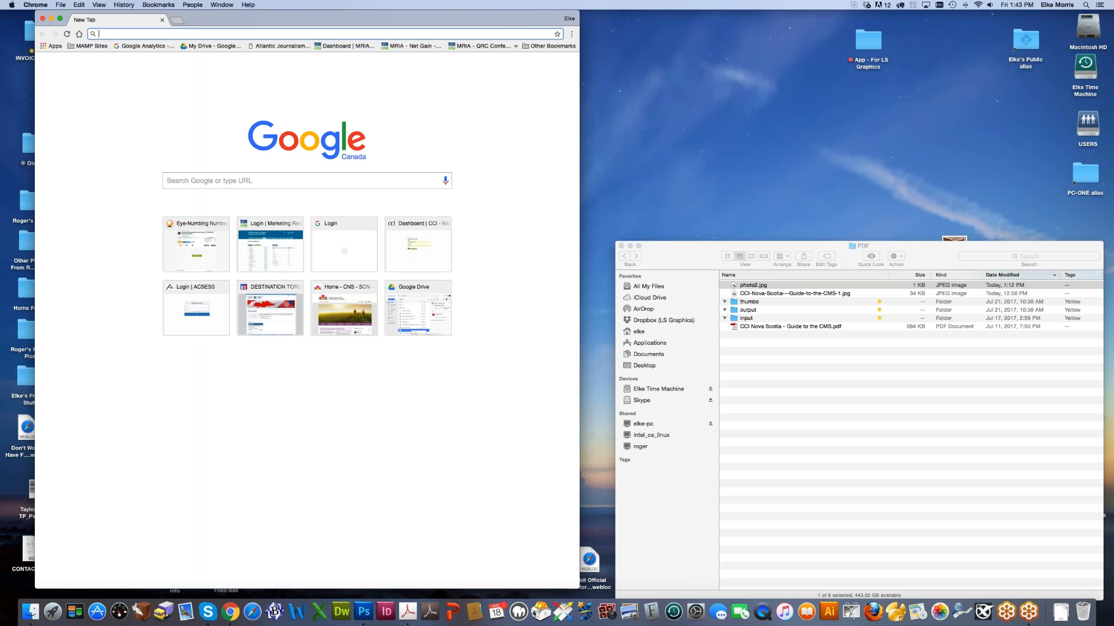
Step: Load the South Alberta admin page from the ccis address suggestion and its bookmark
type("cc")
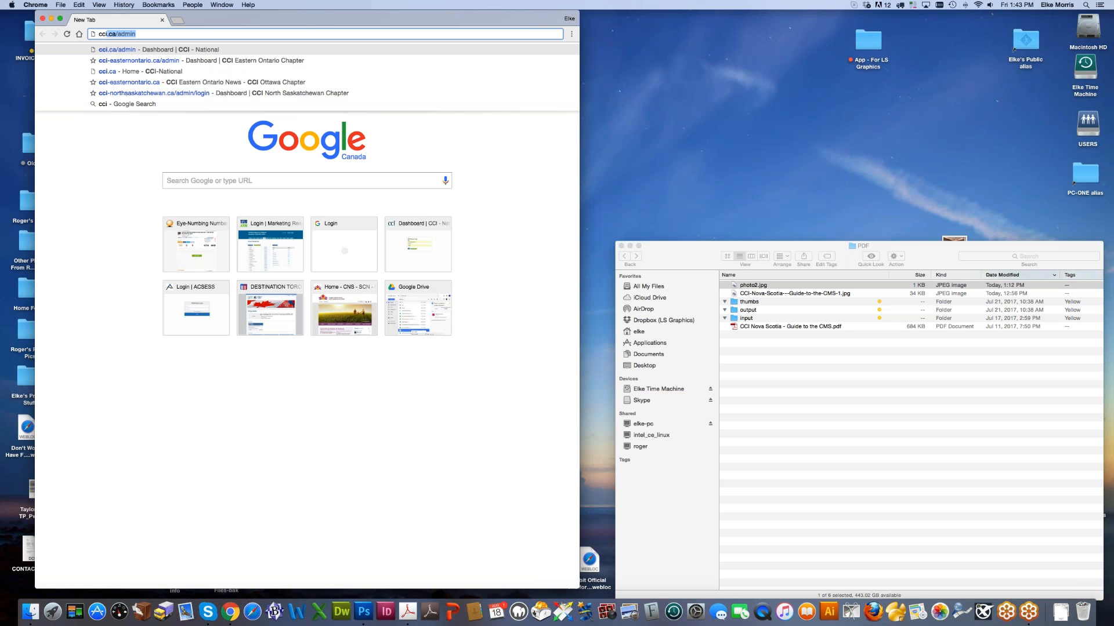
type("is")
key("Return")
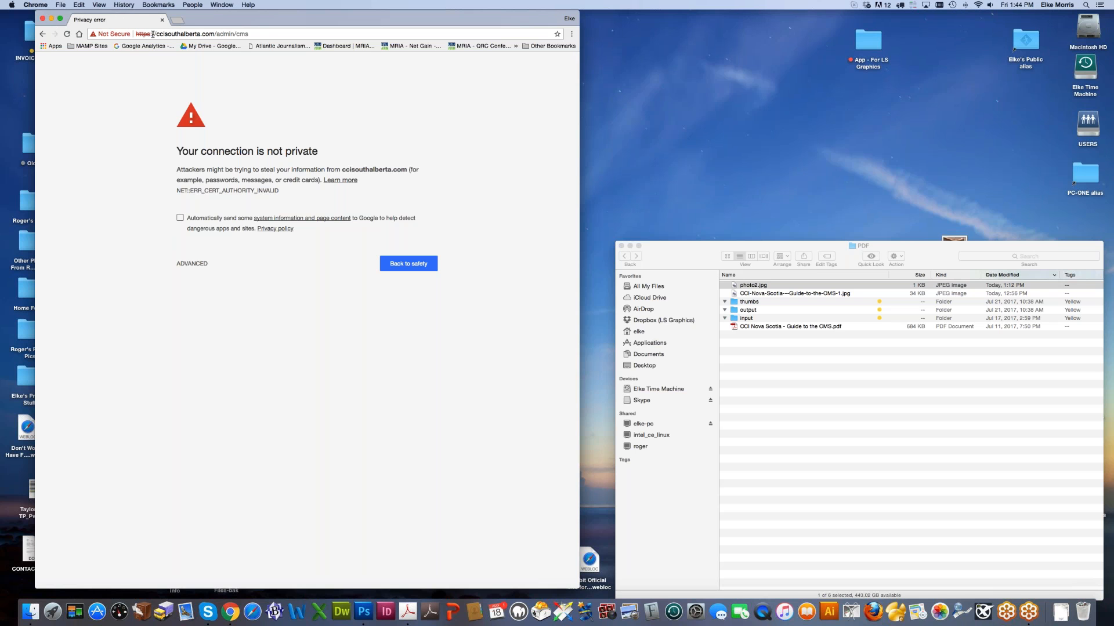
left_click(157, 6)
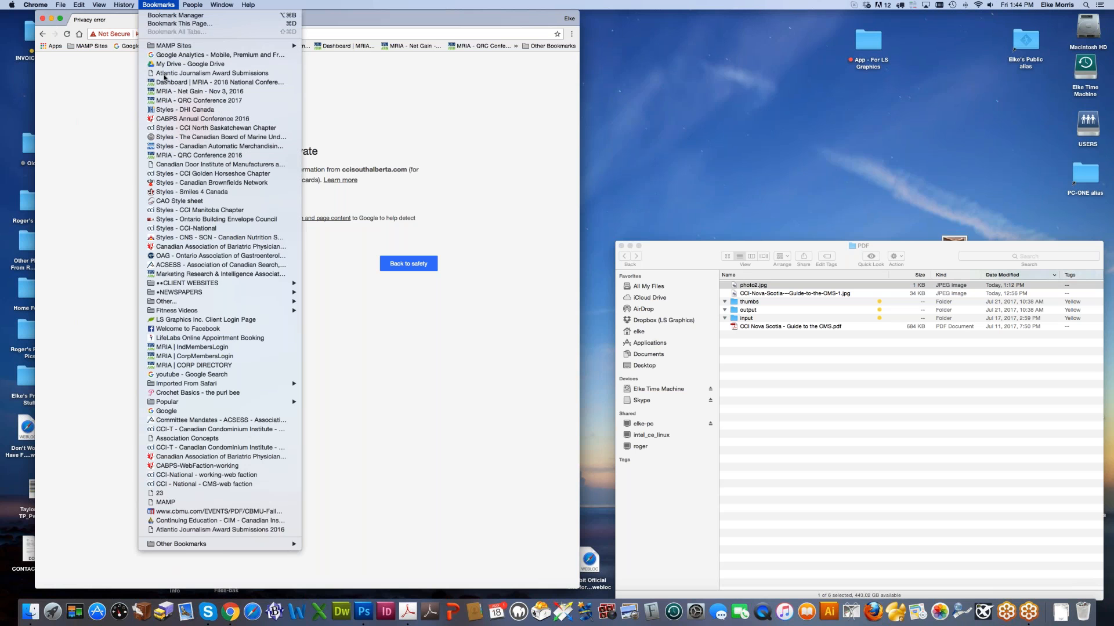
mouse_move(171, 294)
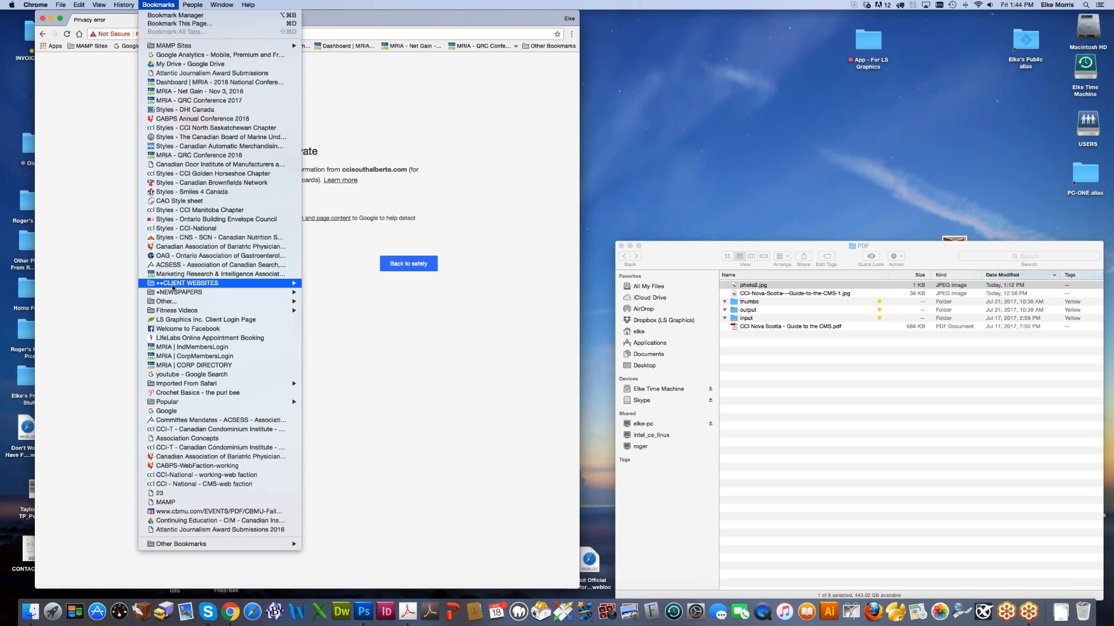
mouse_move(261, 284)
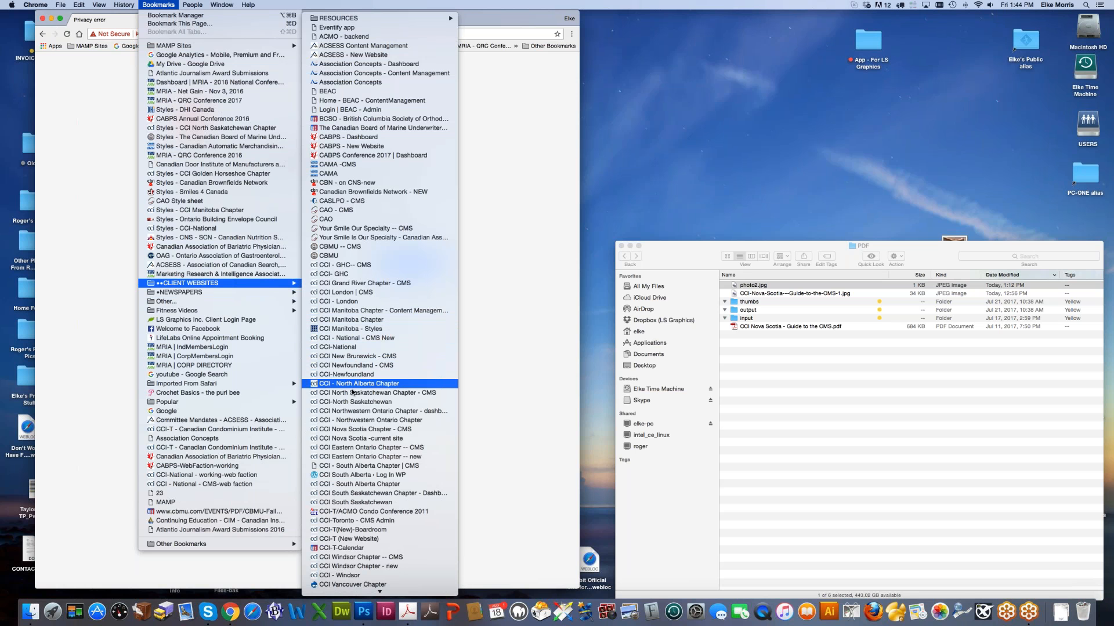
left_click(354, 465)
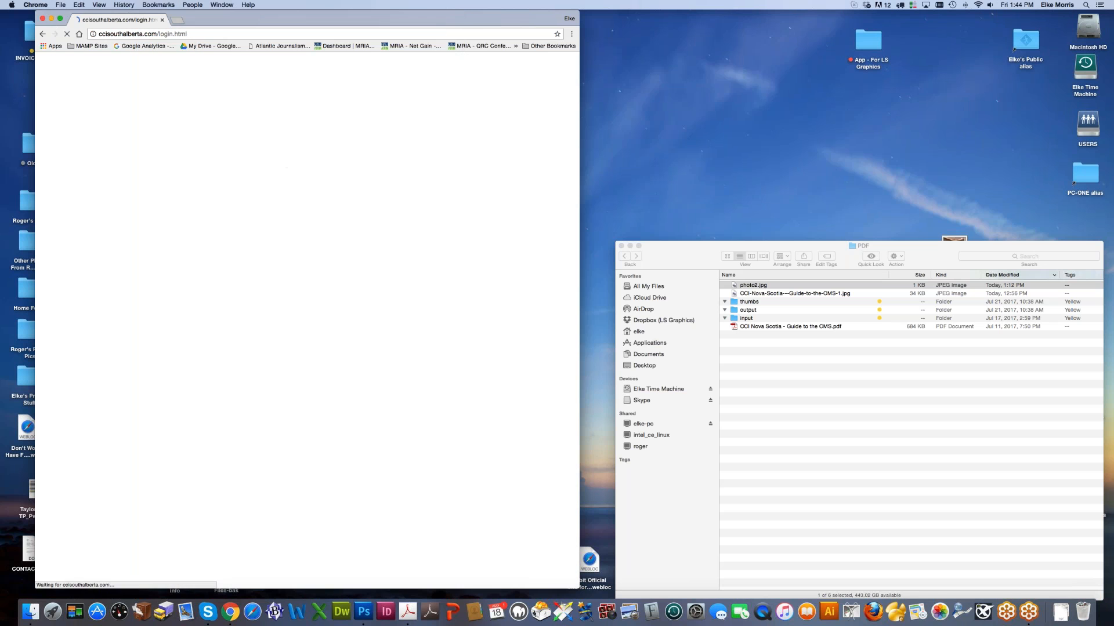
Step: Copy the ccisouthalberta.com domain, load it in a new tab, then close the duplicate login tab
left_click_drag(196, 34, 134, 36)
key("super+c")
left_click(178, 20)
key("super+v")
key("Return")
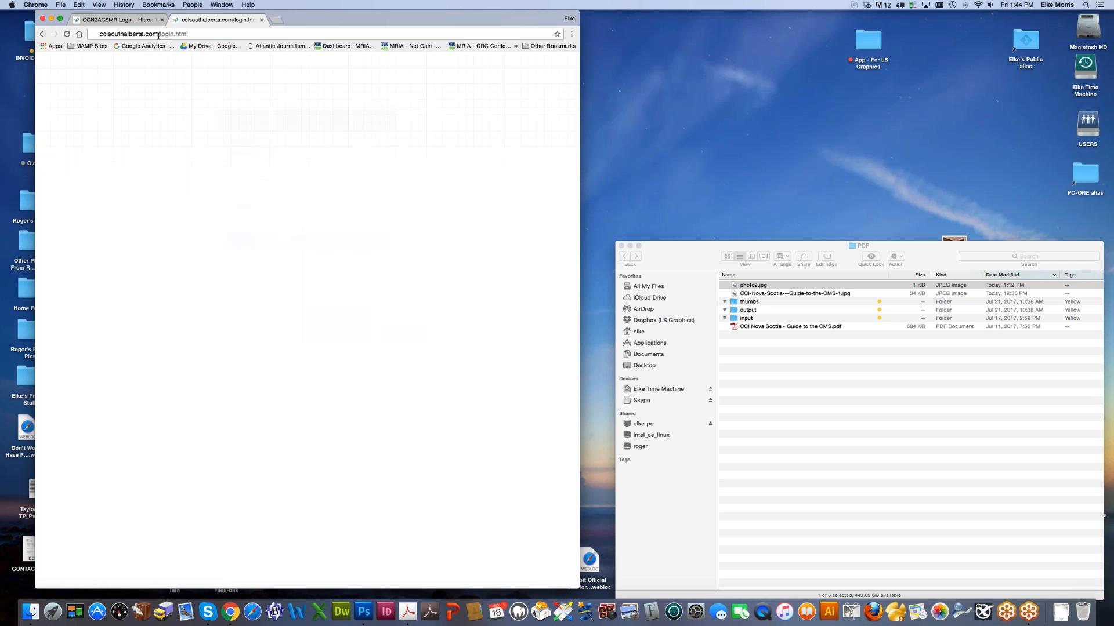
left_click(158, 34)
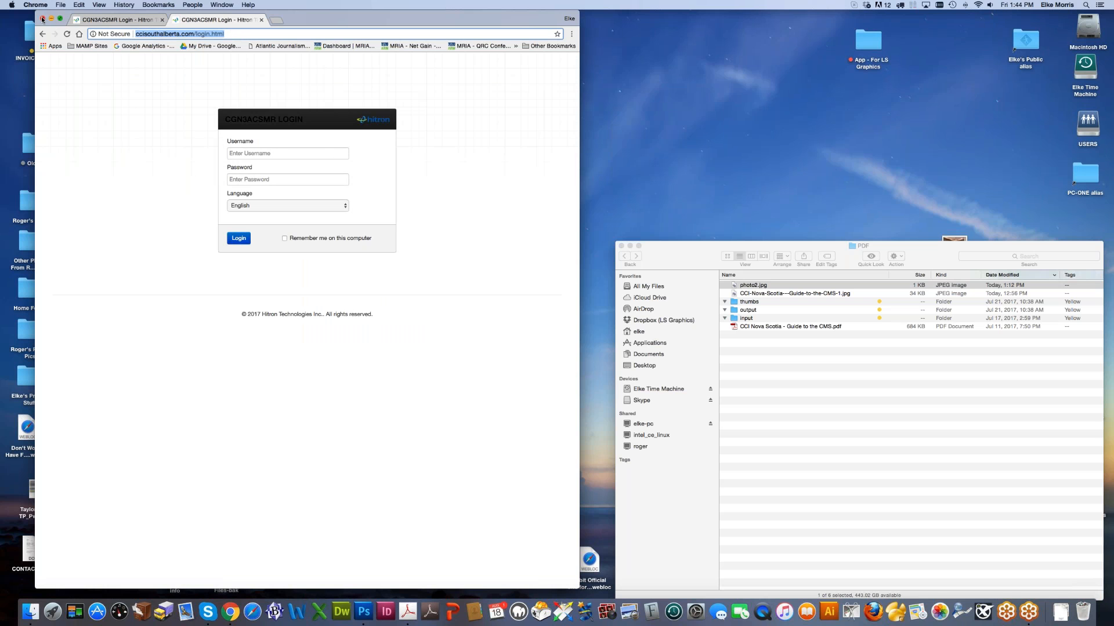
left_click(258, 21)
Step: Open the CBMU - CMS bookmark under CLIENT WEBSITES to load the CBMU login page
left_click(158, 4)
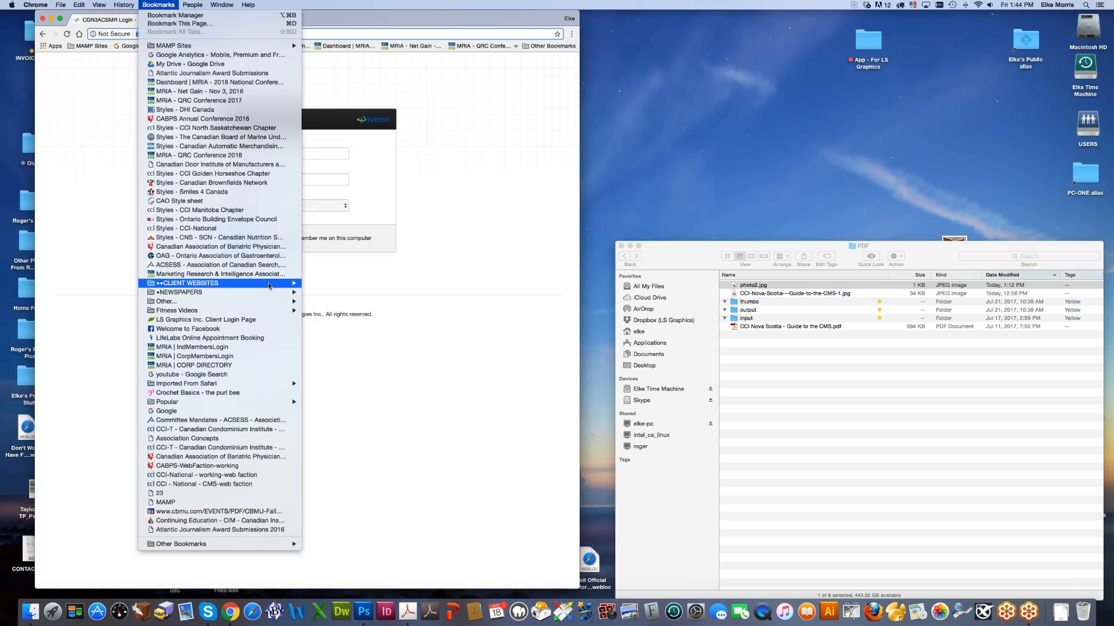
mouse_move(269, 286)
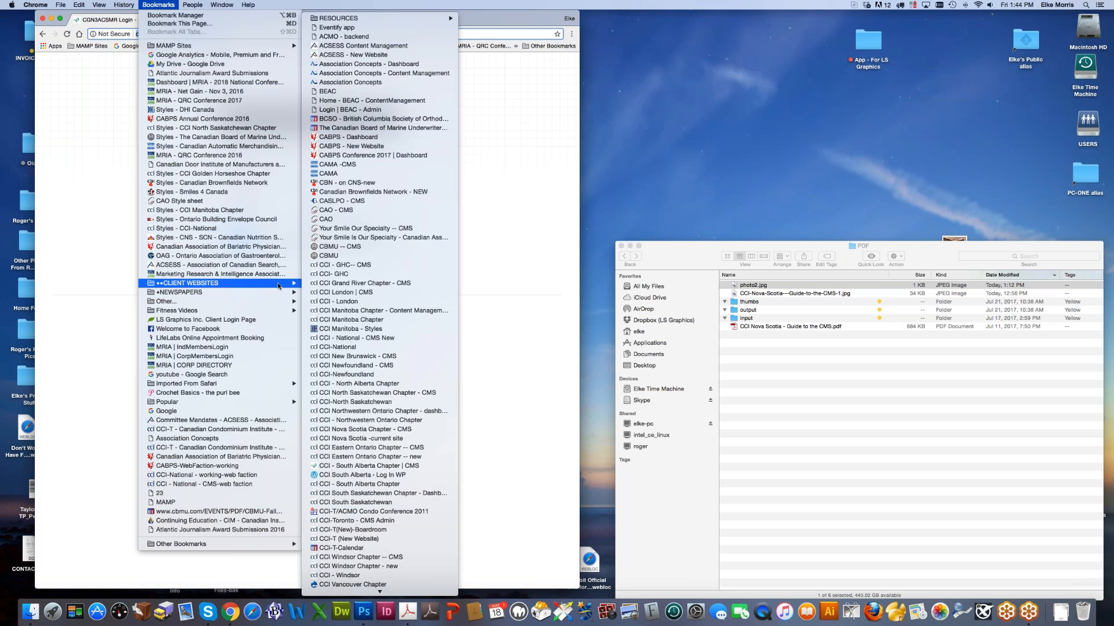
left_click(334, 247)
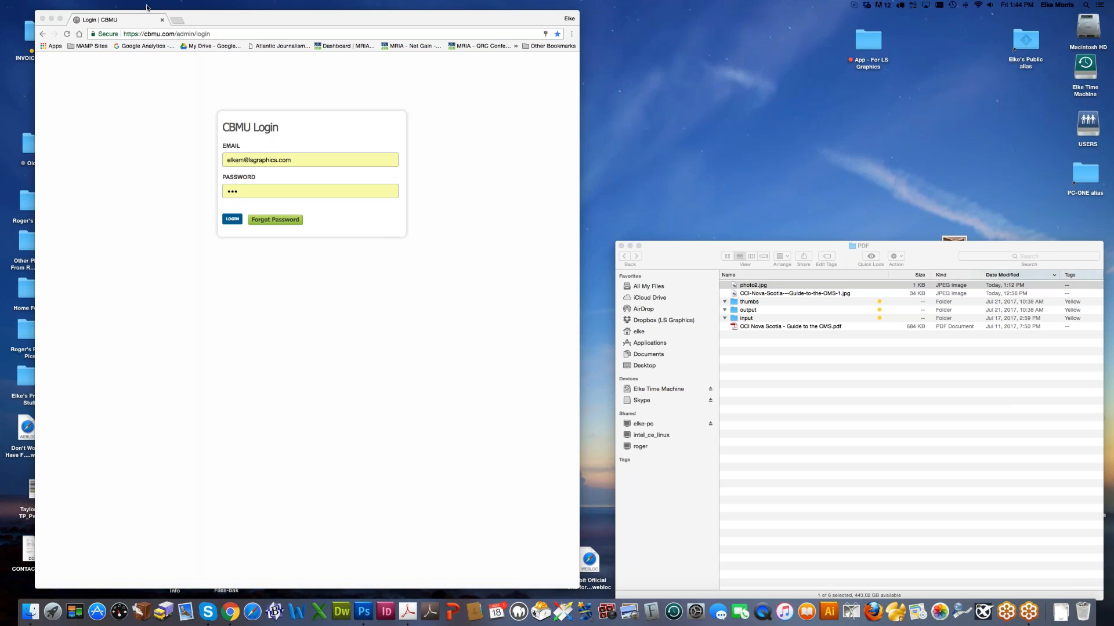
left_click(147, 134)
left_click(157, 5)
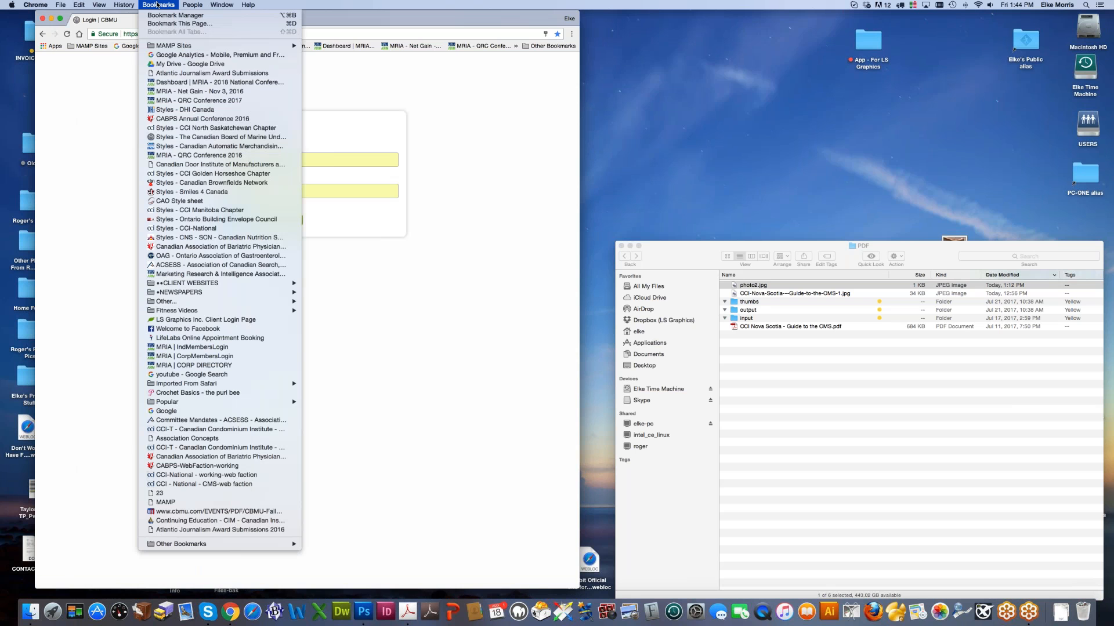
mouse_move(173, 285)
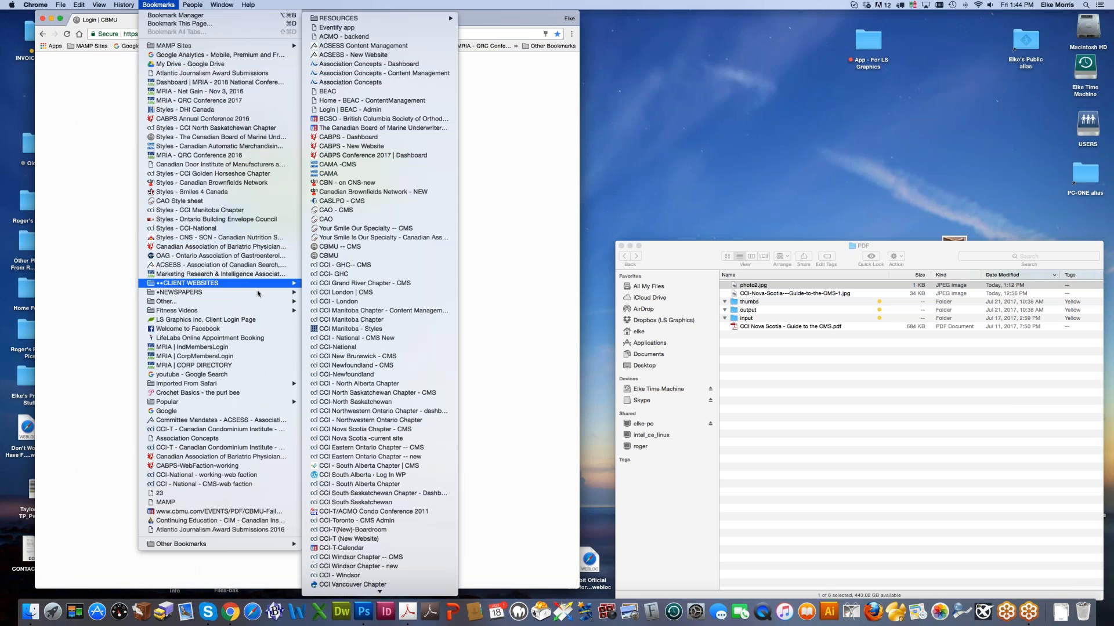
left_click(364, 466)
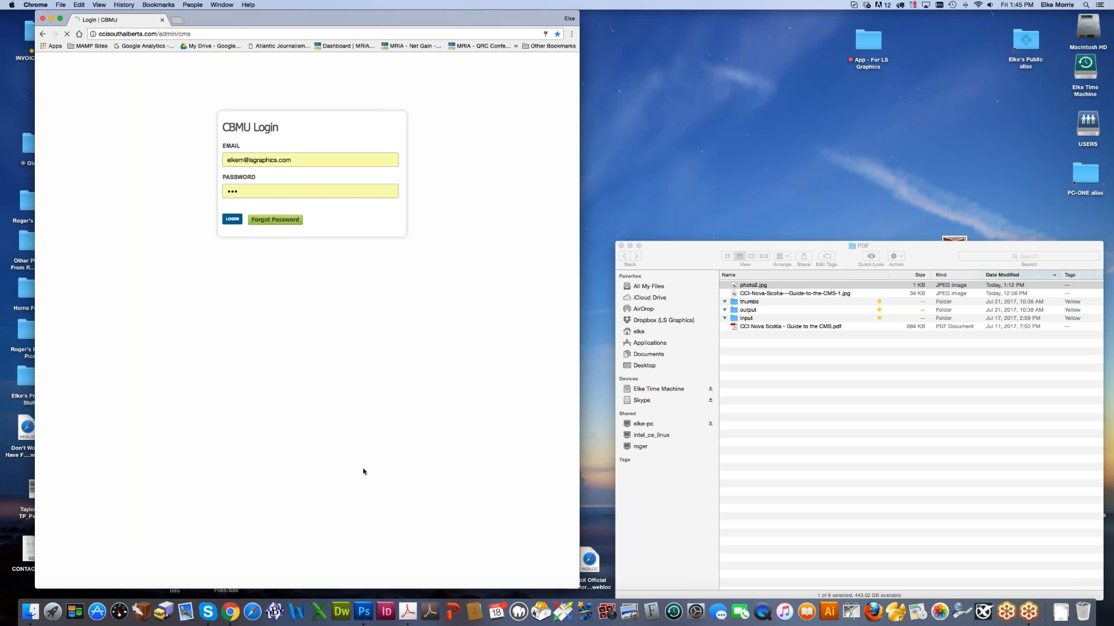
left_click(314, 228)
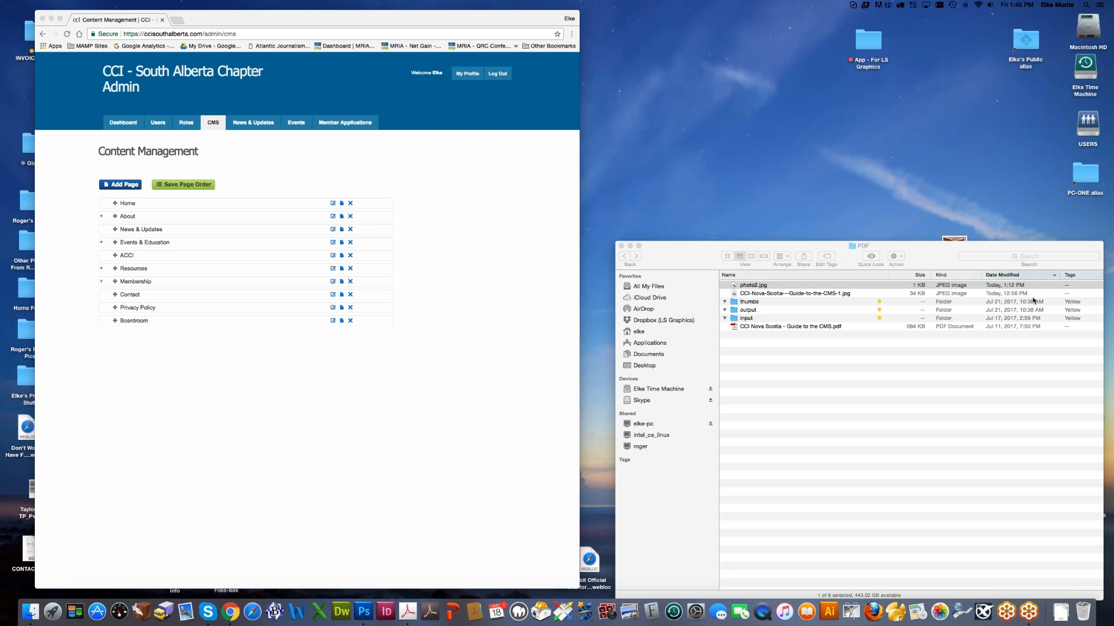
left_click(449, 372)
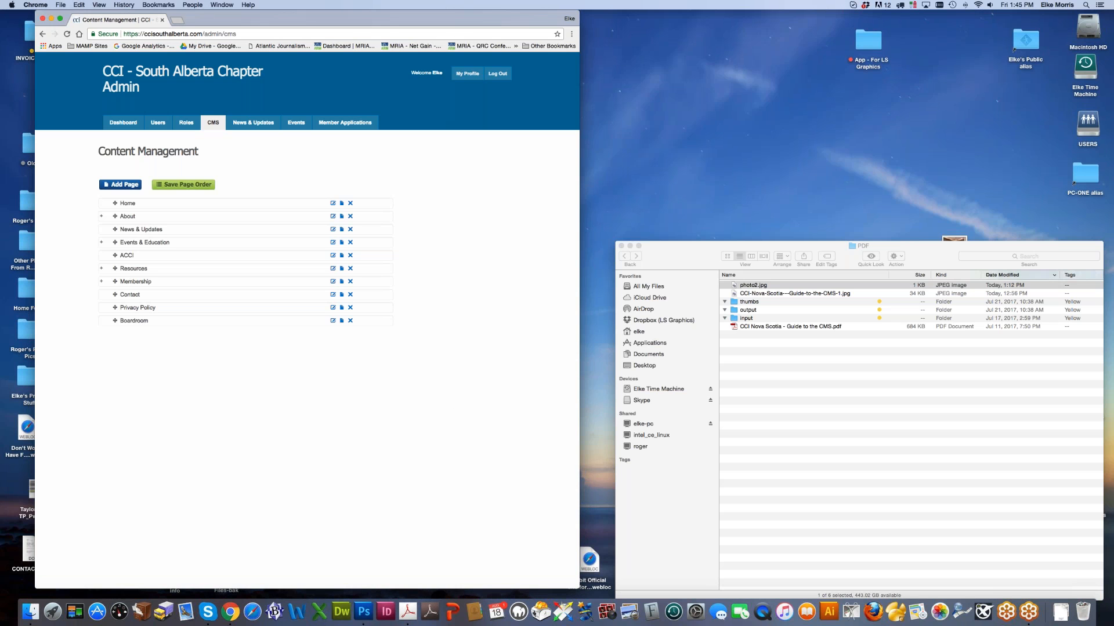
left_click_drag(202, 34, 89, 37)
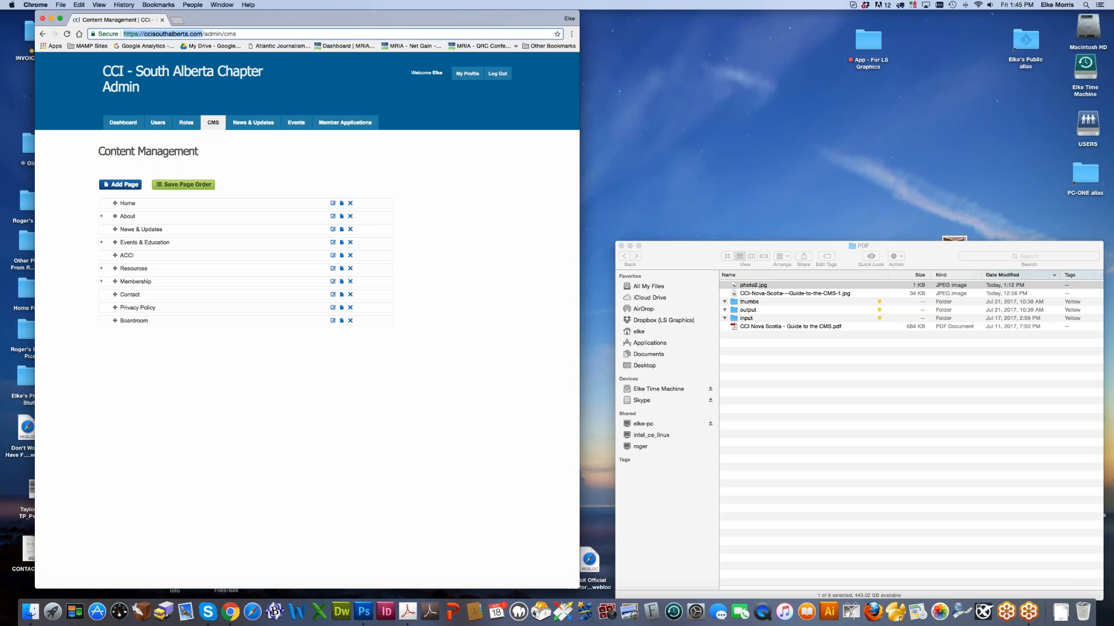
Step: Load ccisouthalberta.com in a new browser window on the right half of the screen
key("super+n")
key("super+v")
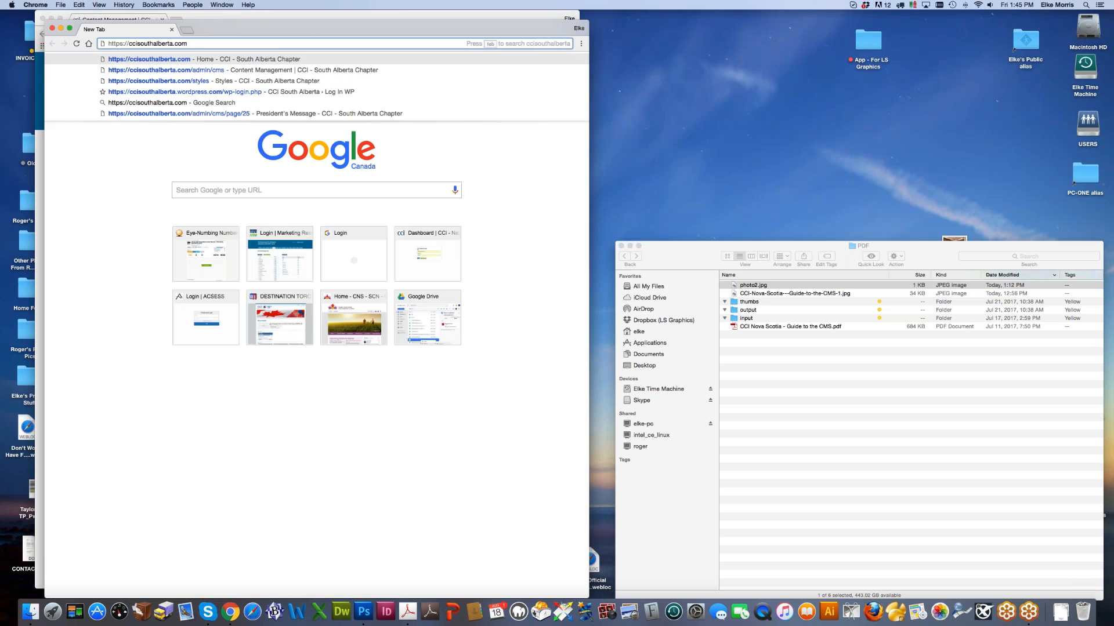
left_click_drag(264, 30, 738, 21)
key("Return")
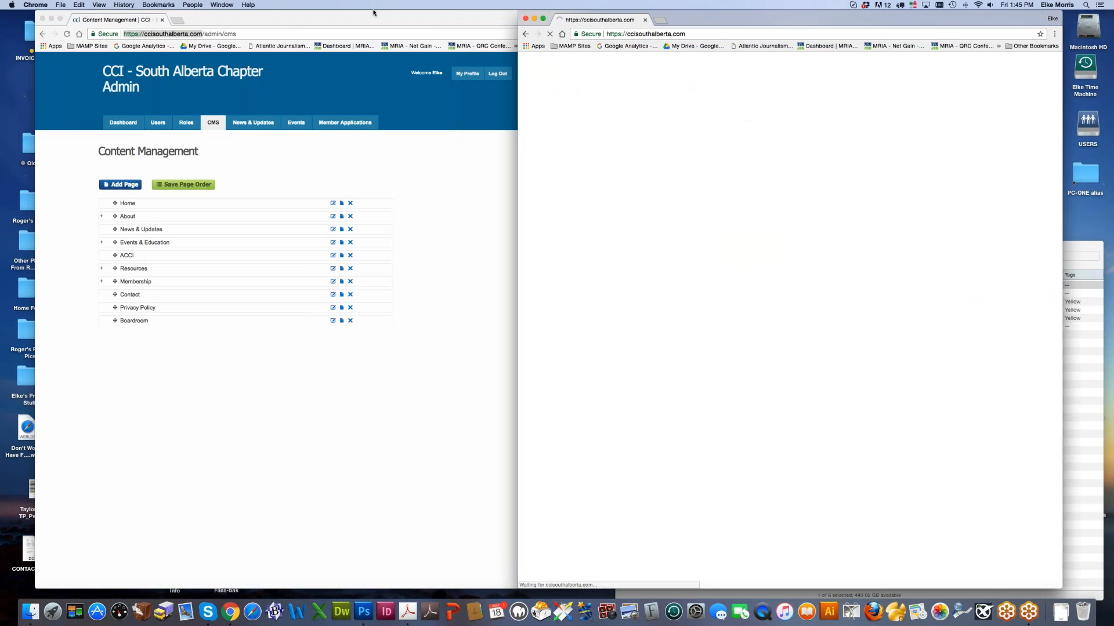
Step: Arrange the admin and live-site windows side by side and expand Resources in the page list
left_click(374, 14)
left_click_drag(375, 14, 342, 15)
left_click_drag(695, 19, 729, 19)
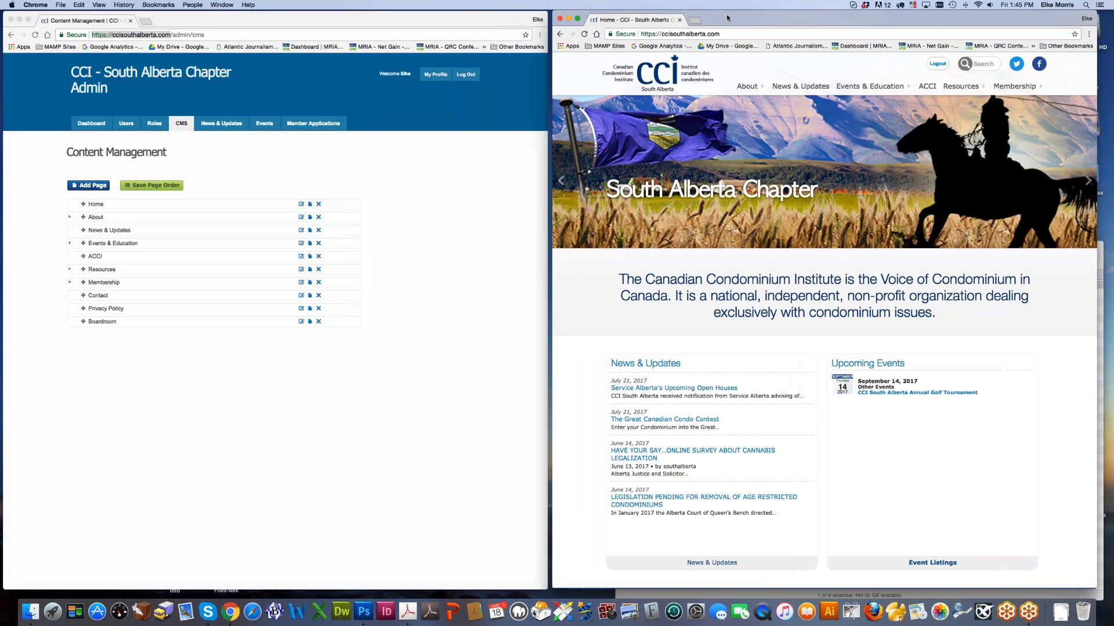
left_click(442, 280)
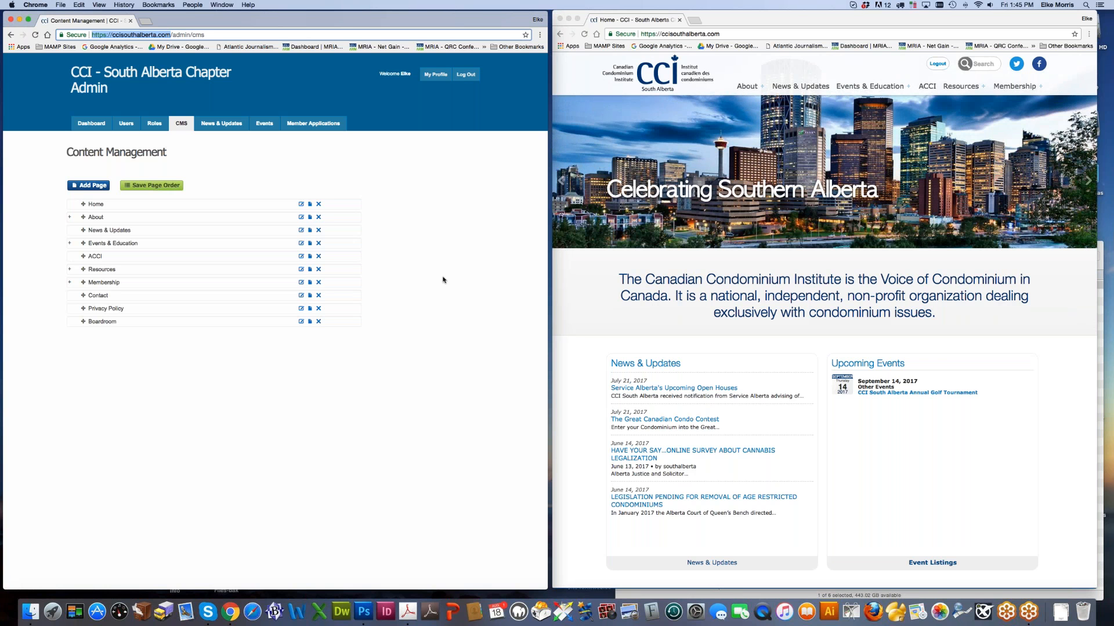
left_click(69, 269)
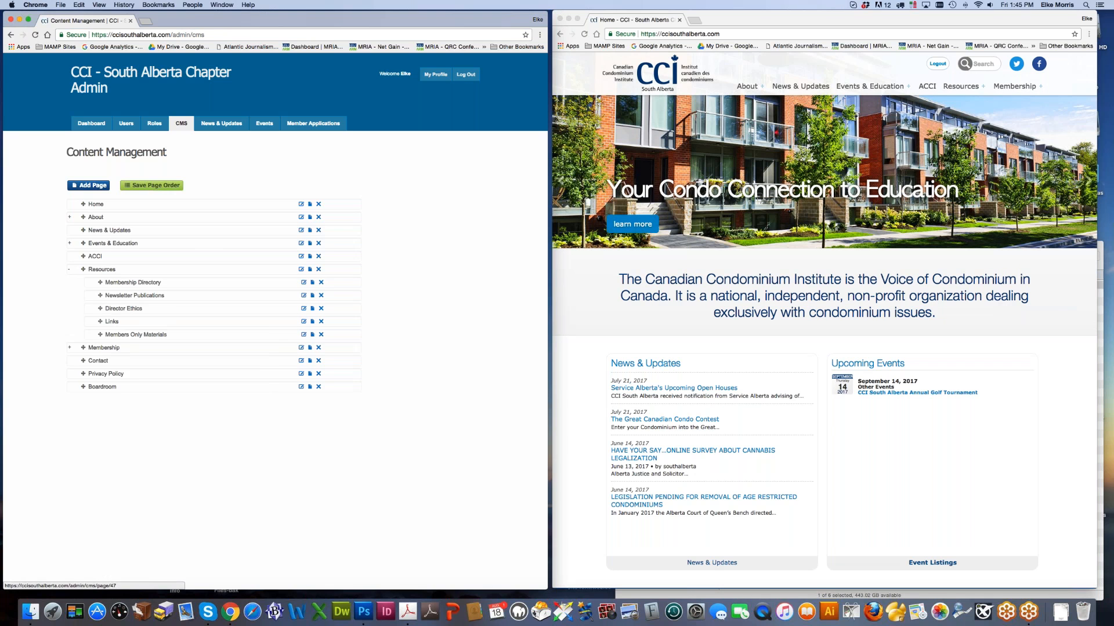
Step: Open Members Only Materials in a new window, confirm its Members Only role restriction, and save the settings
right_click(125, 334)
left_click(143, 347)
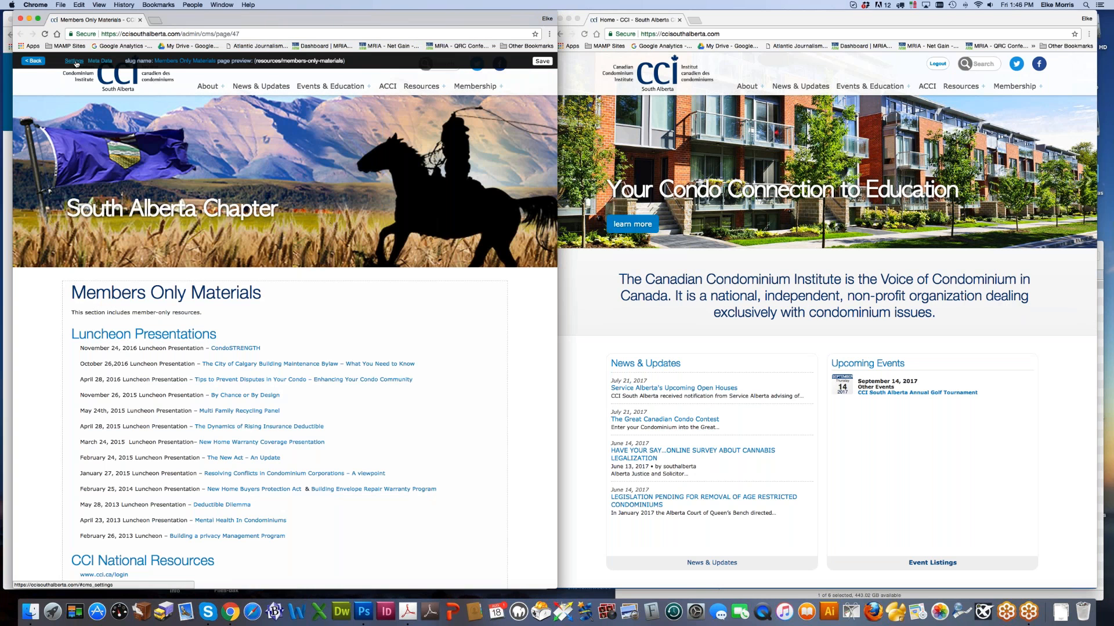
left_click(76, 61)
left_click(403, 112)
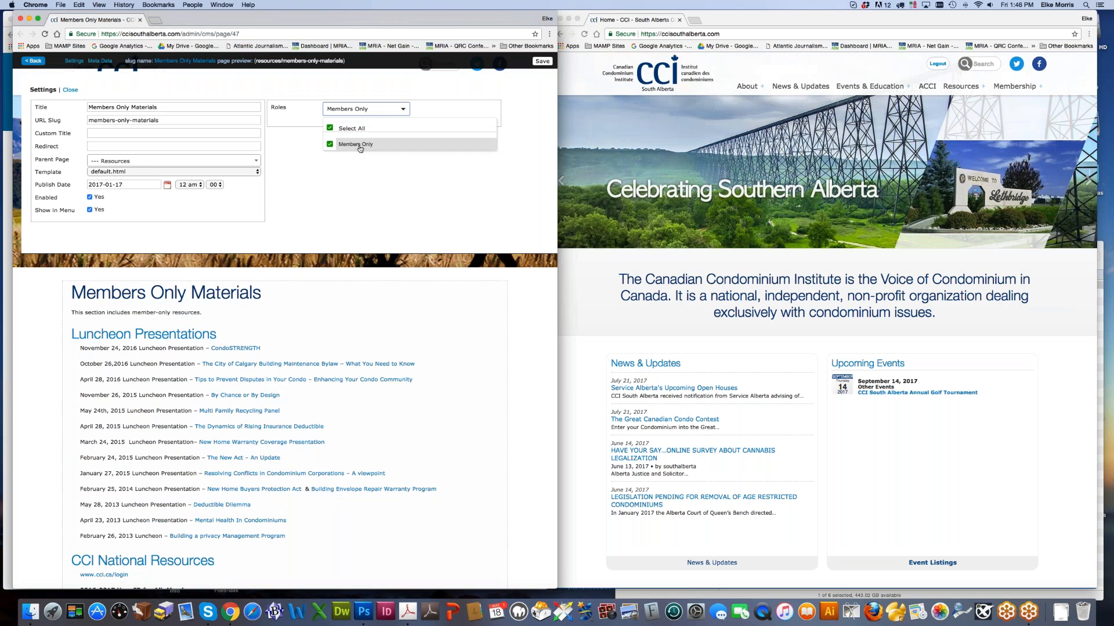
left_click(363, 189)
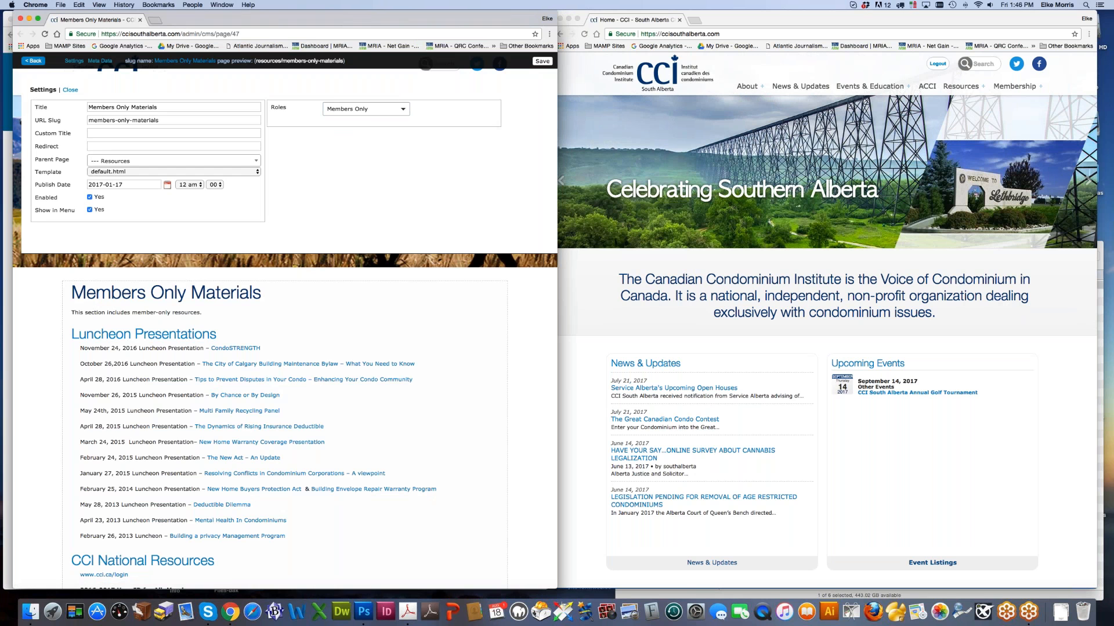
left_click(543, 62)
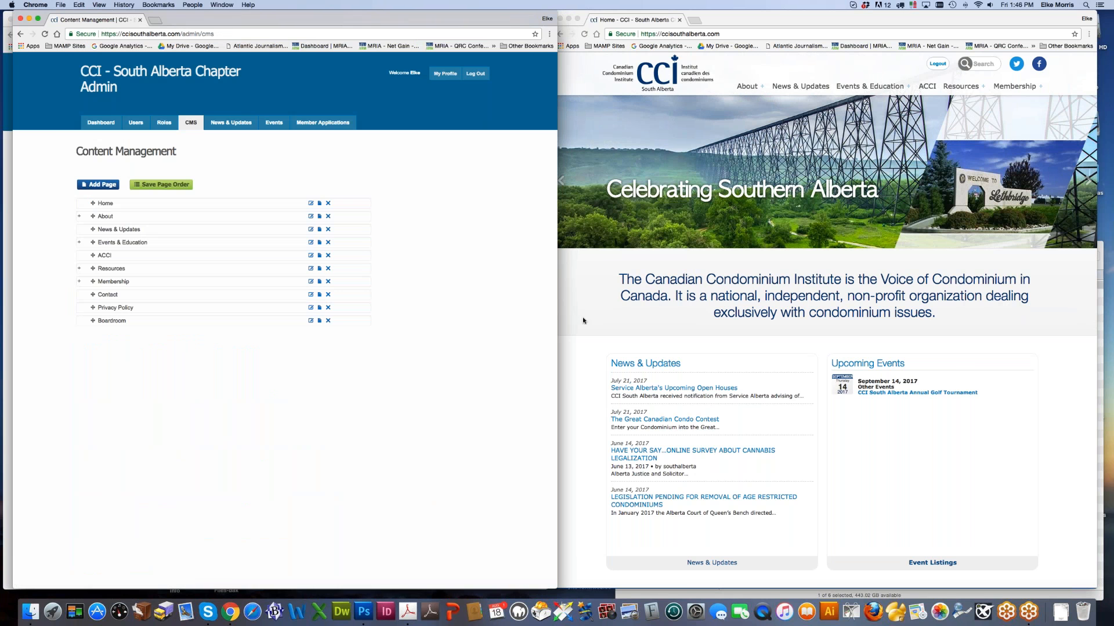
Step: Log out of the live site, keeping its window on the right
left_click(659, 324)
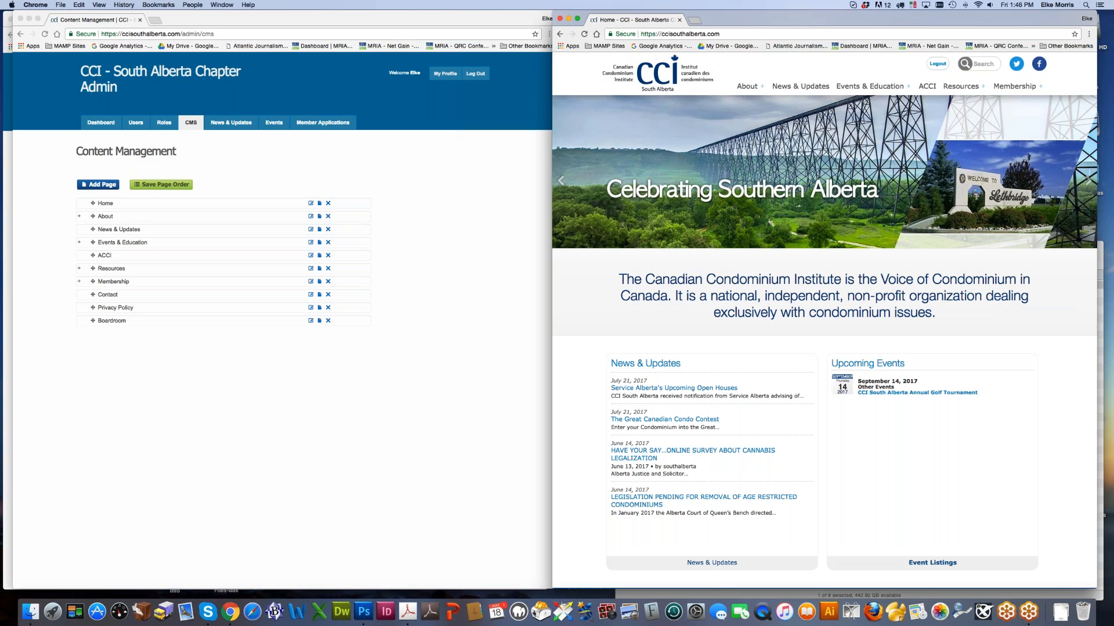
left_click(940, 68)
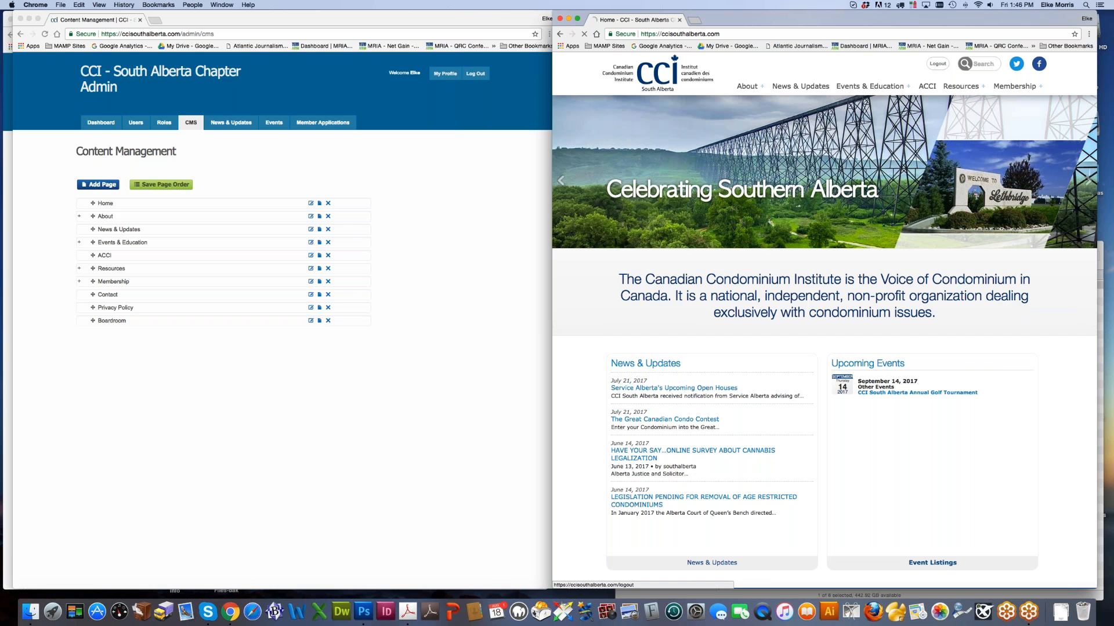
left_click_drag(858, 21, 735, 25)
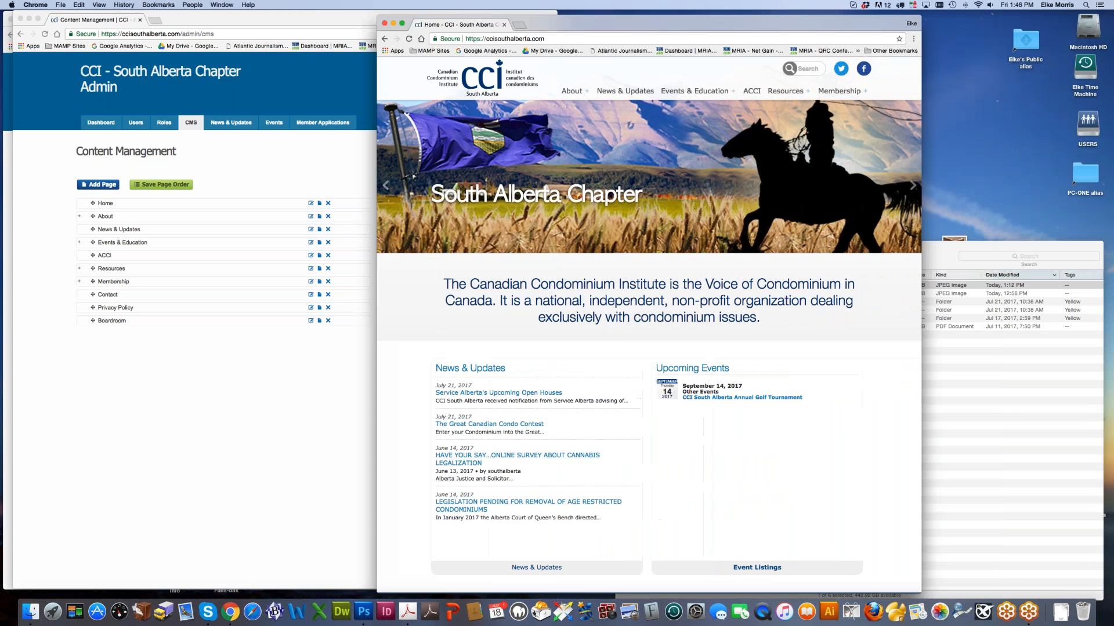
left_click_drag(808, 17, 991, 13)
Step: Open Resources > Members Only Materials on the live site, log in, and scroll through its sections
mouse_move(970, 86)
left_click(969, 169)
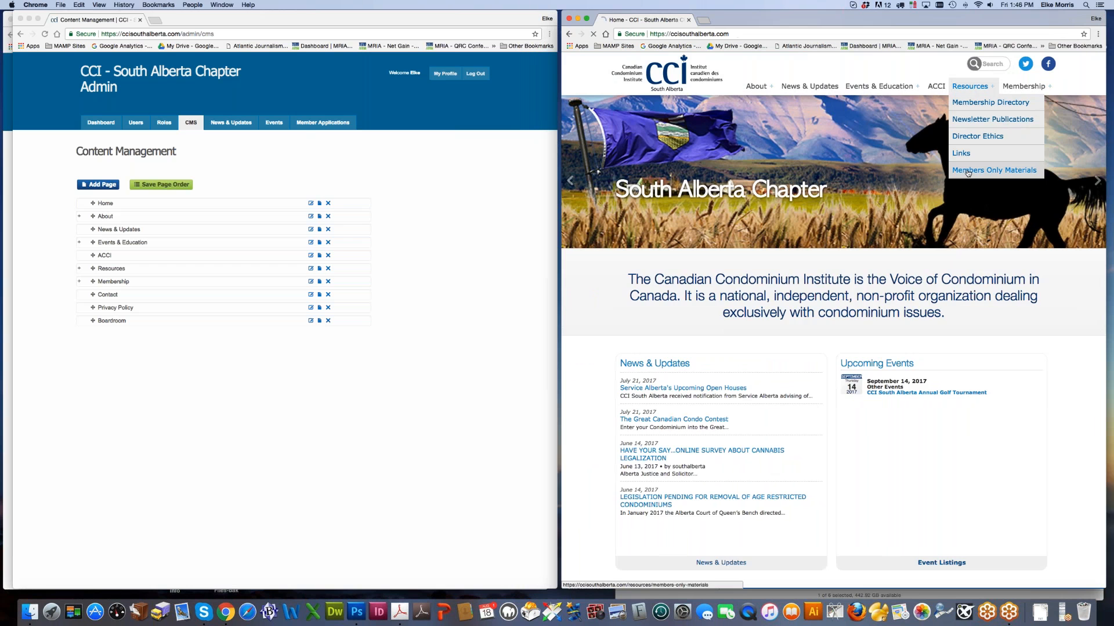
left_click(835, 407)
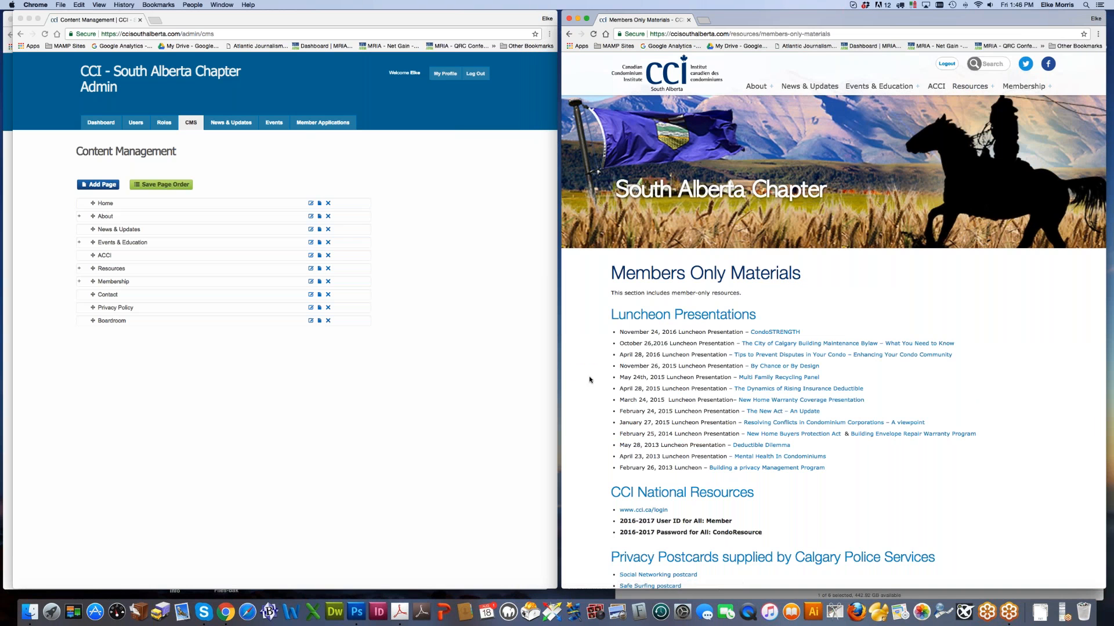
scroll(596, 393, "down", 2)
scroll(597, 393, "down", 8)
scroll(597, 393, "up", 10)
scroll(596, 392, "down", 6)
Step: Close the extra admin editing window, tidy the two windows, and switch to GoToMeeting
left_click(386, 397)
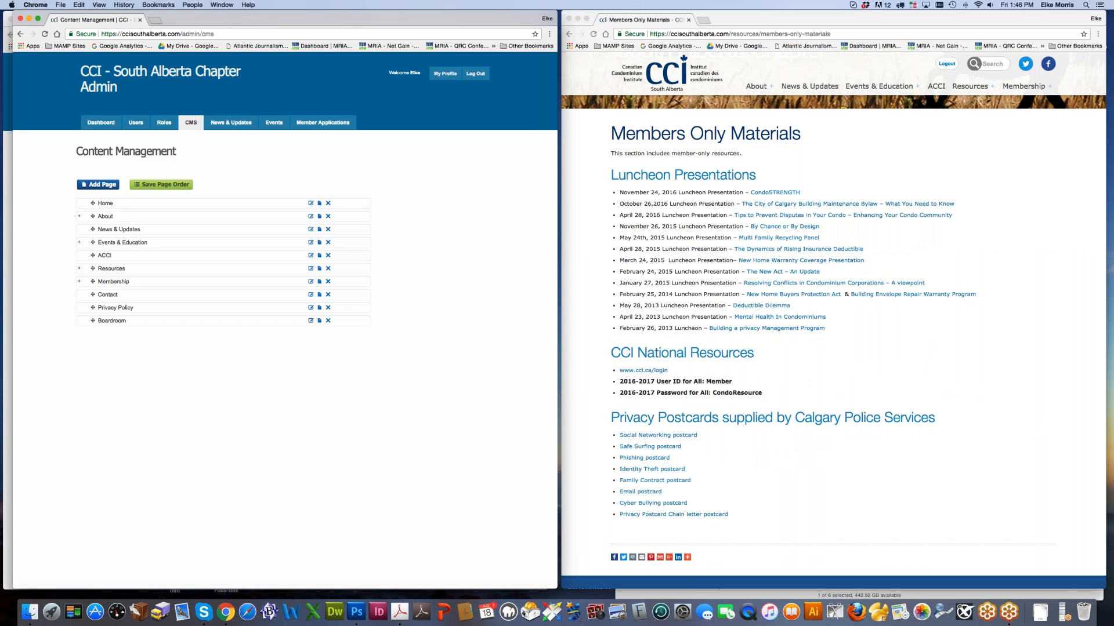
left_click(9, 33)
left_click(11, 19)
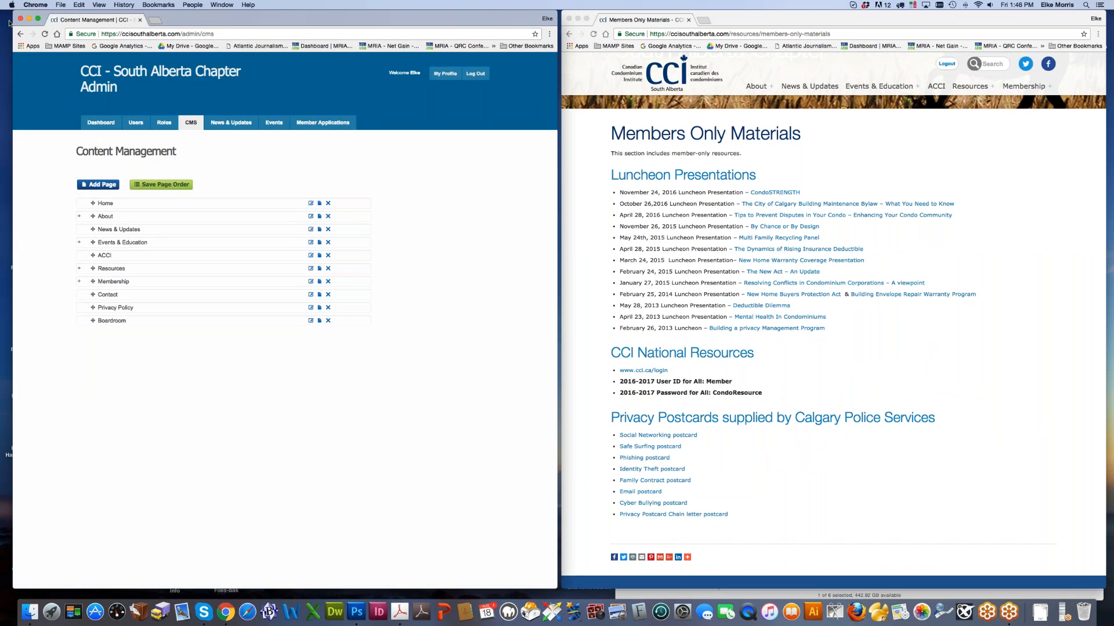
left_click_drag(199, 23, 196, 24)
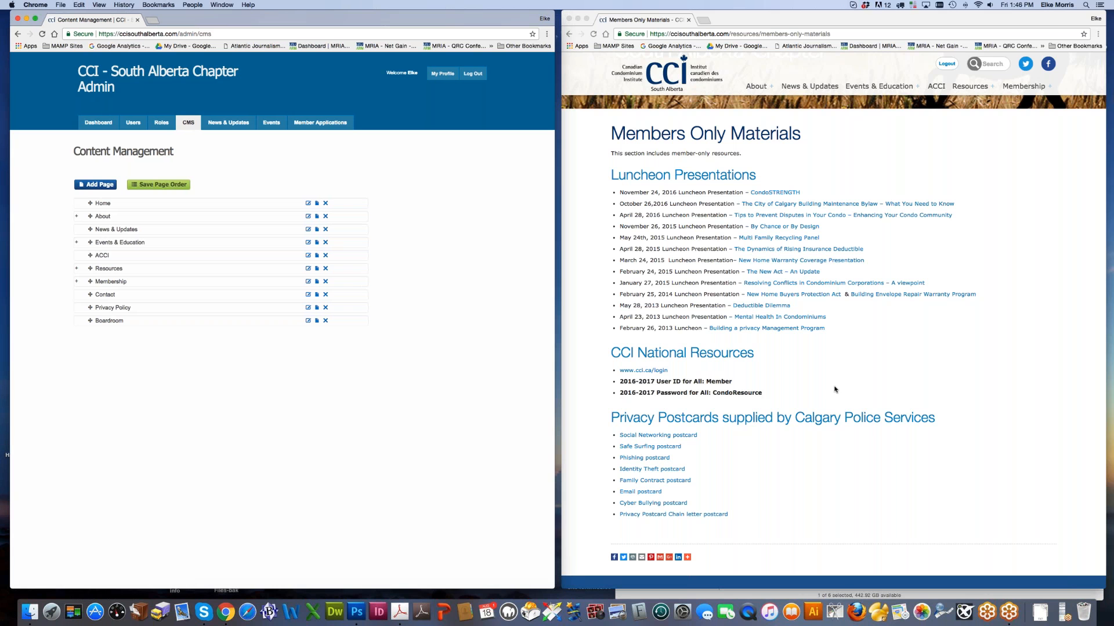
scroll(835, 390, "up", 1)
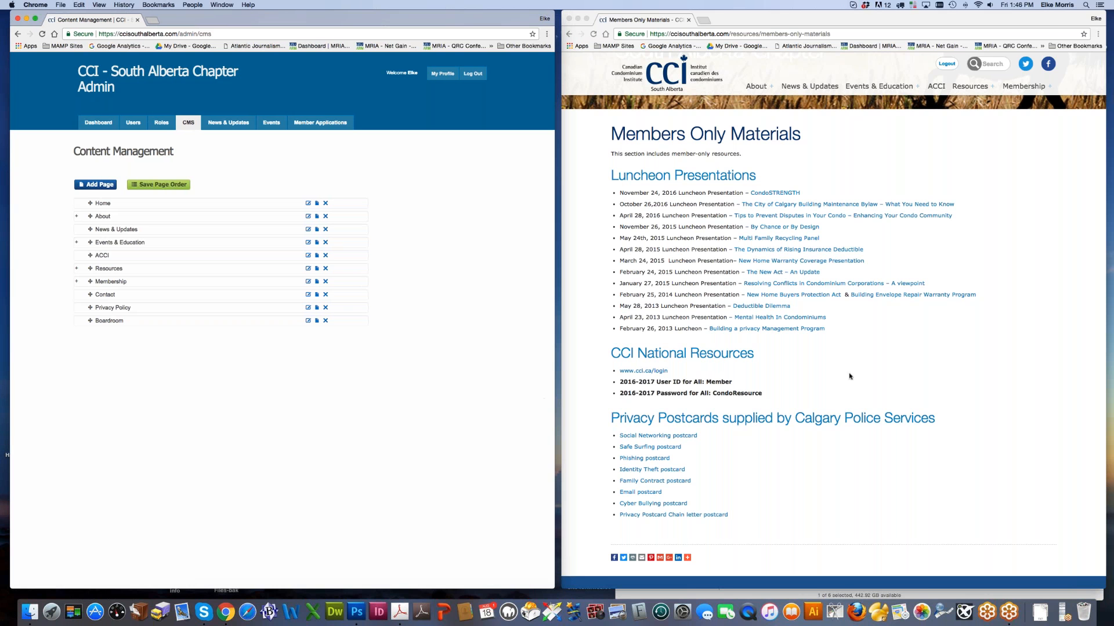
left_click(850, 377)
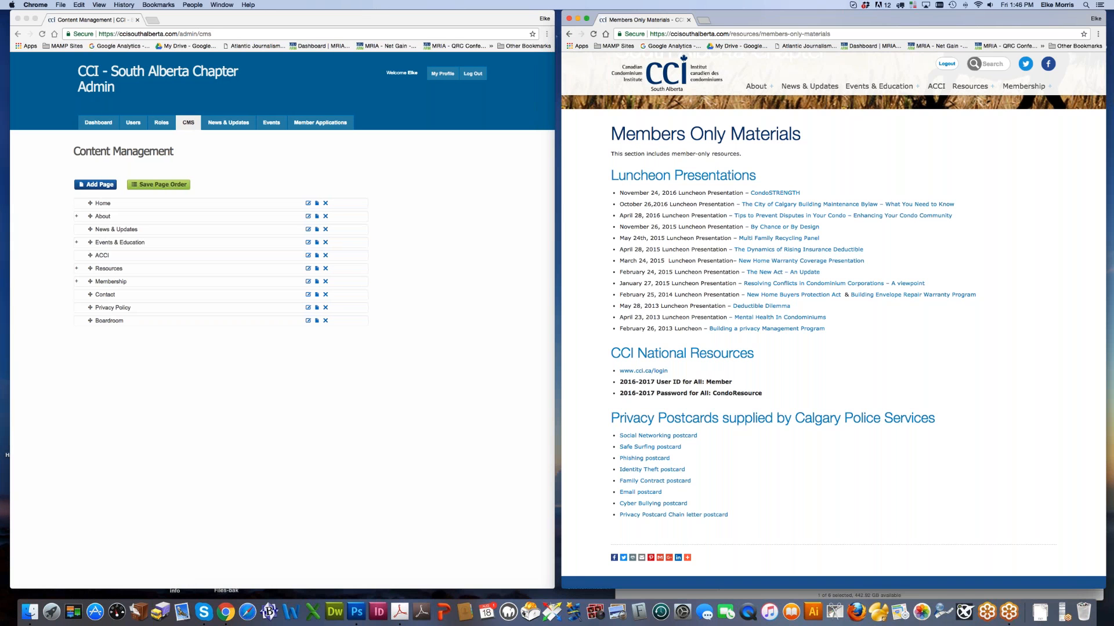
left_click(471, 424)
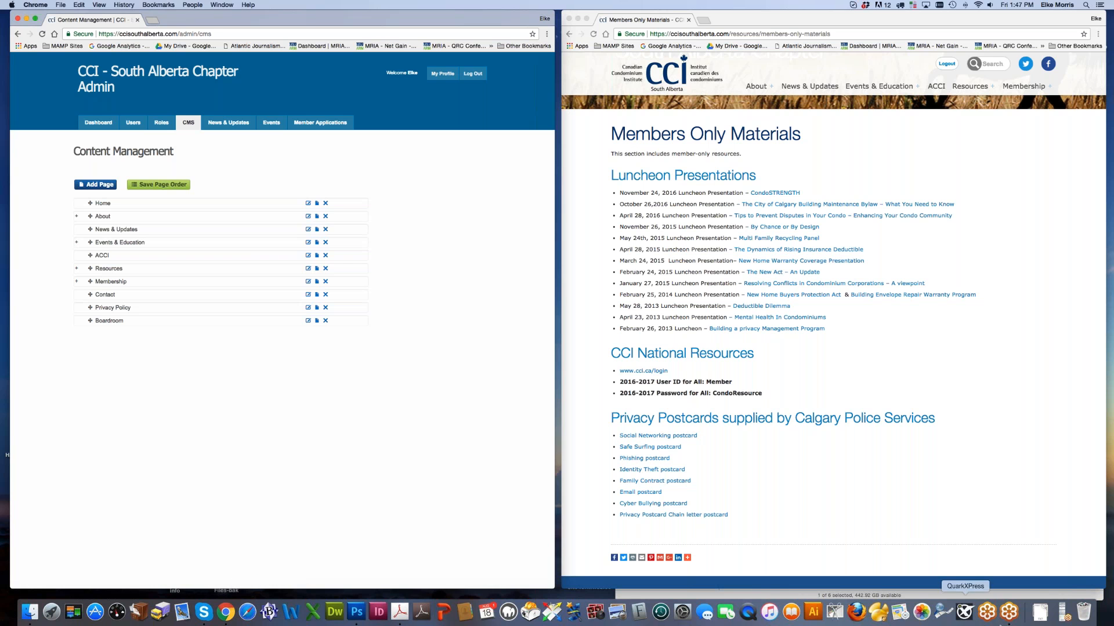
left_click(1009, 620)
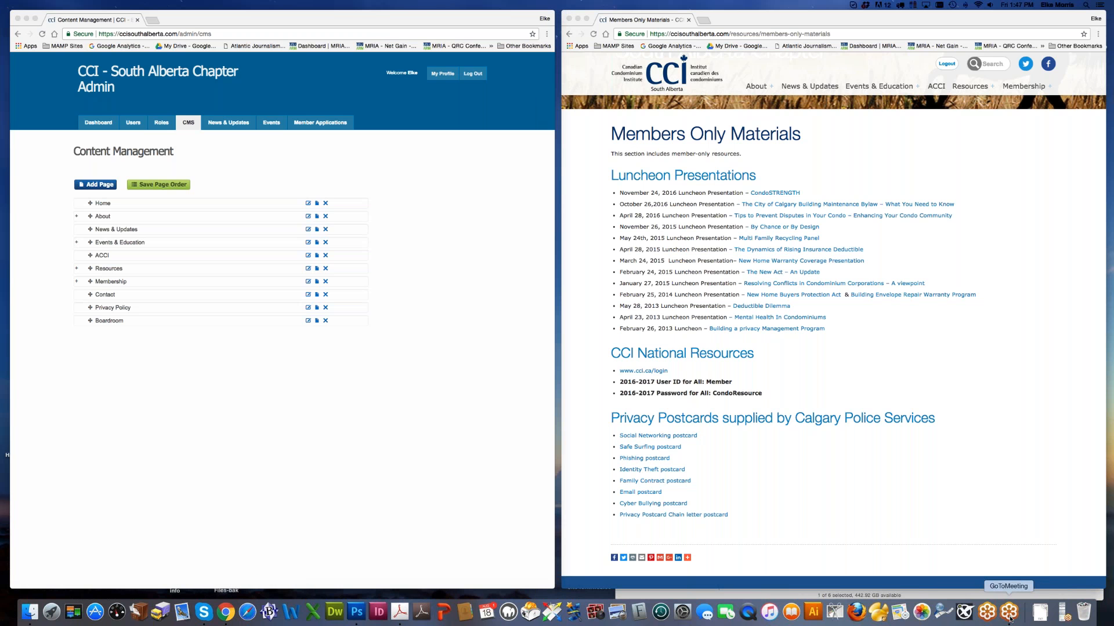